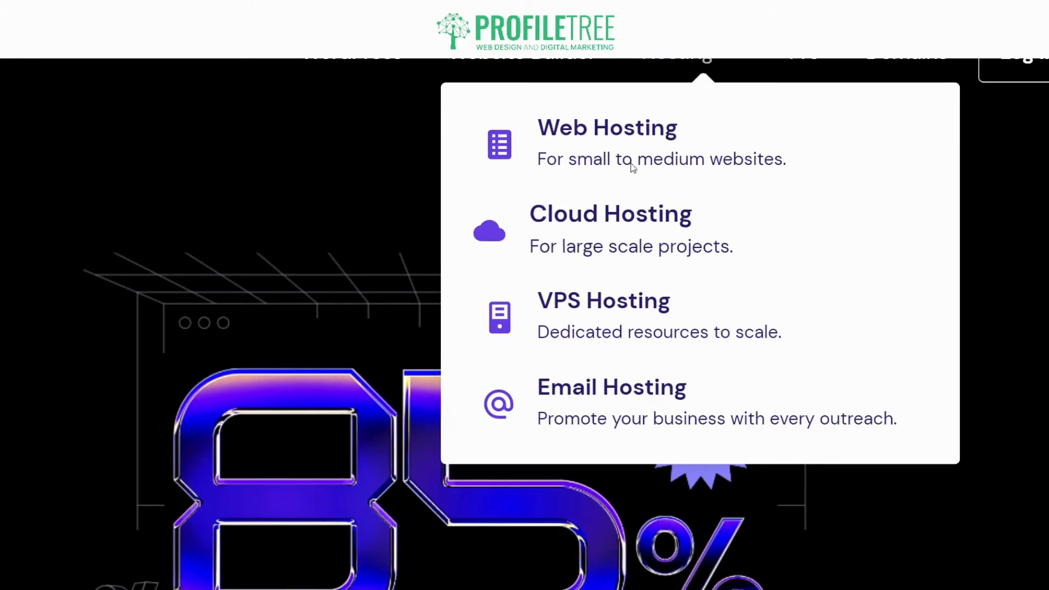
Step: Open the Web Hosting offer and compare the prices and top features of the Single, Premium, Business and Cloud Startup plans
click(624, 131)
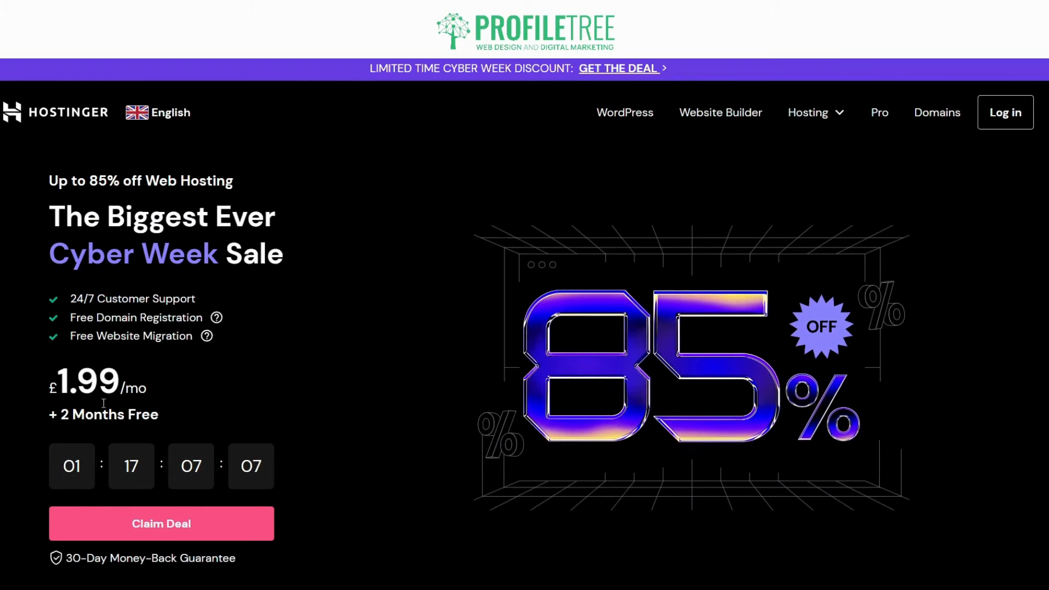
scroll(95, 388, down, 10)
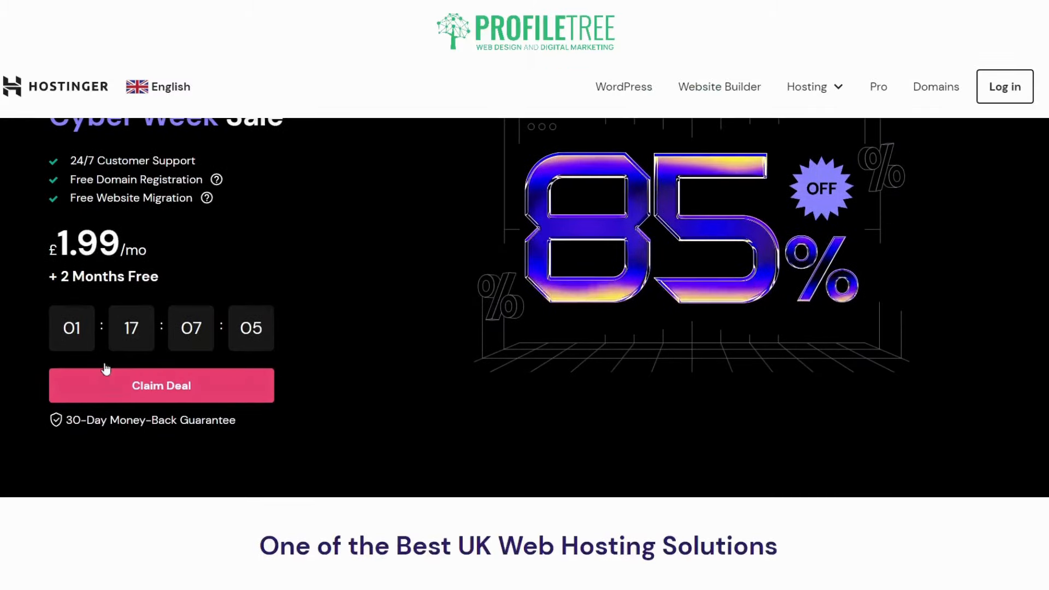
scroll(156, 363, down, 4)
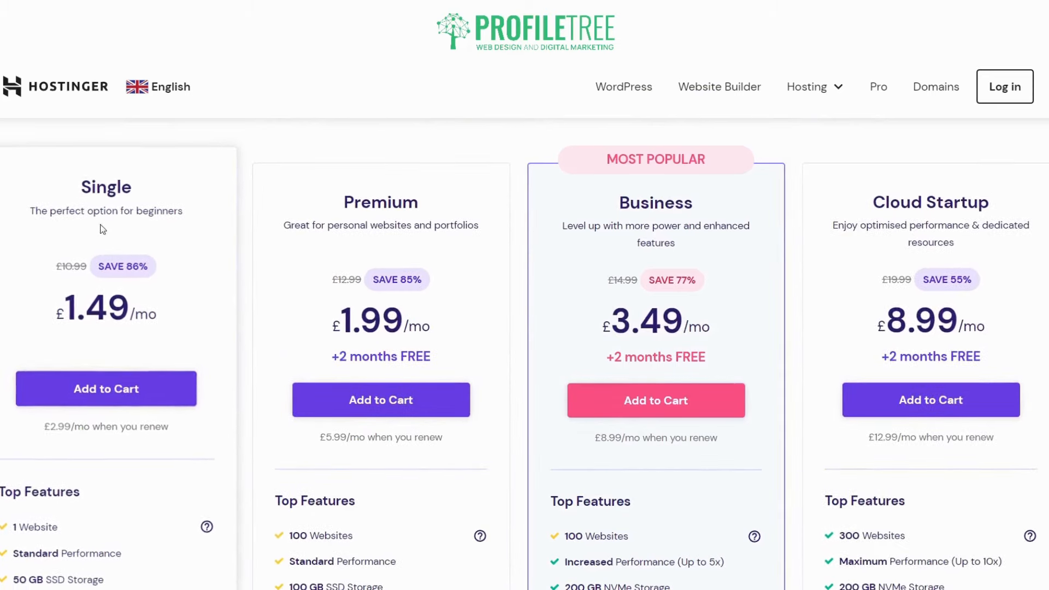
drag(64, 268, 85, 269)
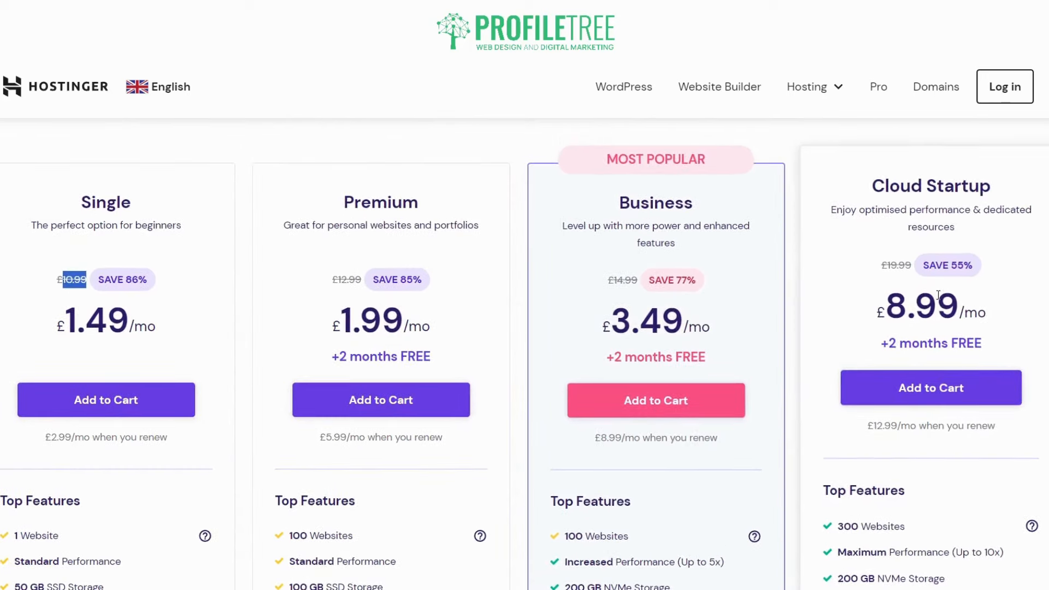
scroll(468, 335, down, 1)
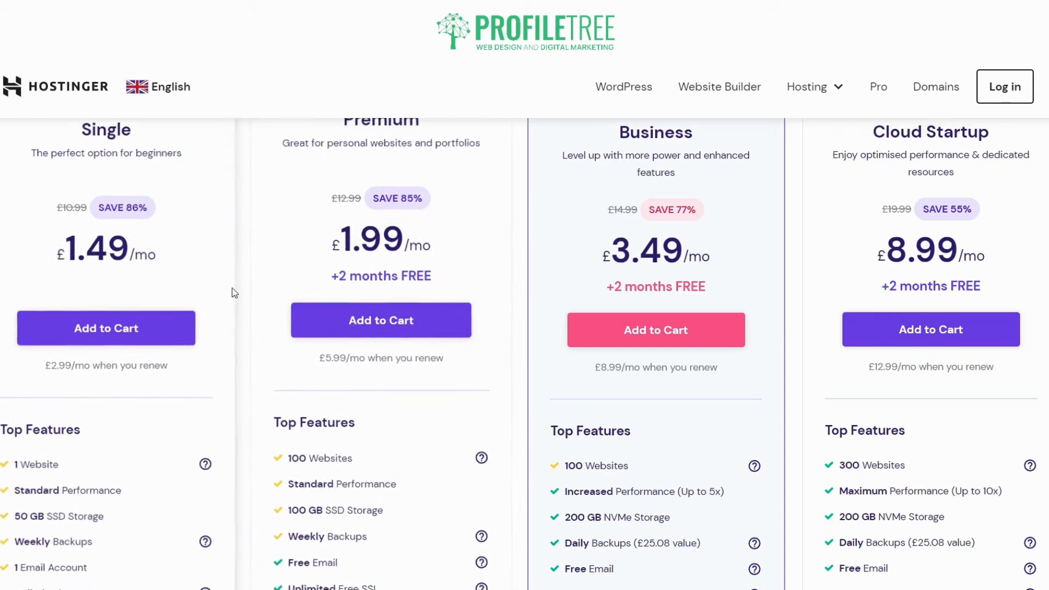
scroll(543, 297, up, 3)
scroll(520, 408, down, 4)
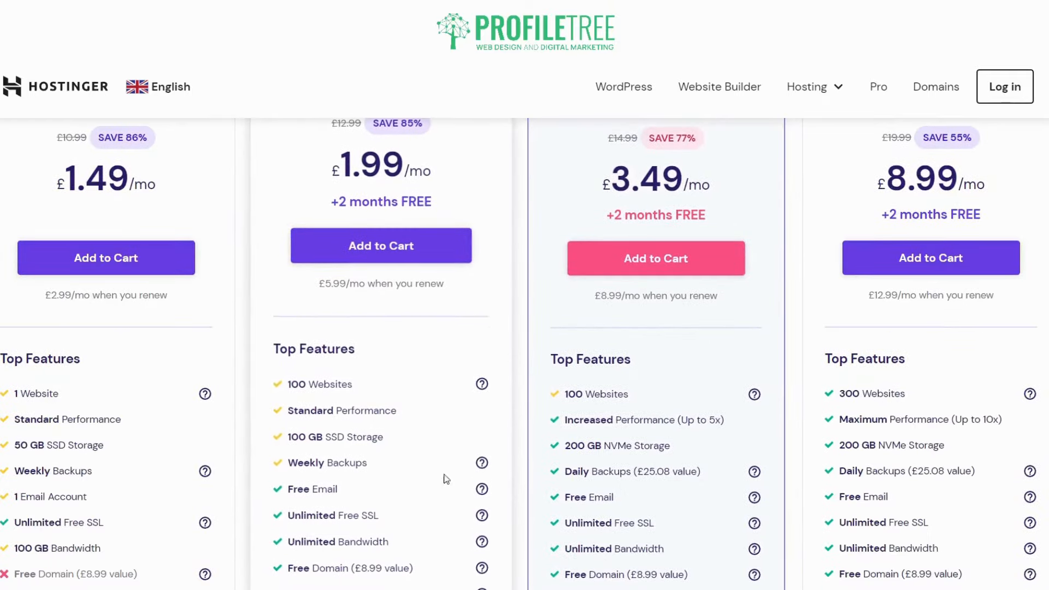
scroll(892, 424, up, 3)
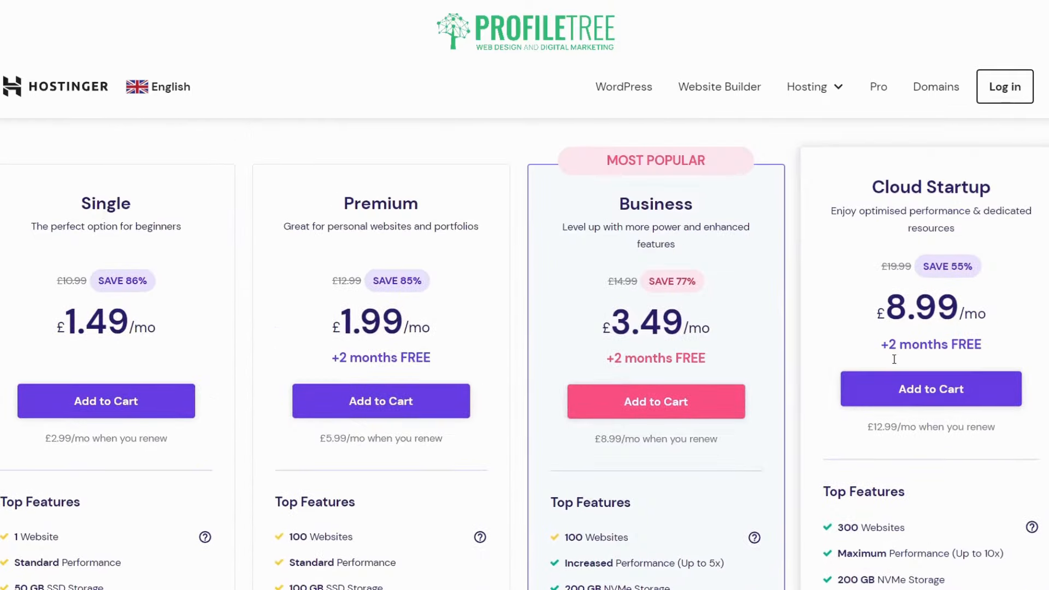
scroll(968, 476, down, 3)
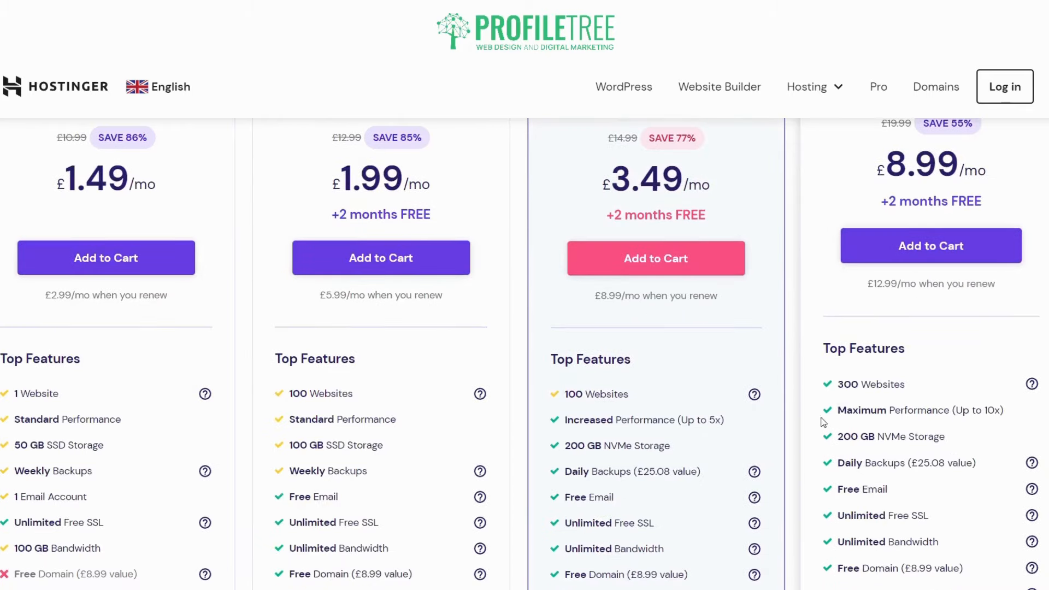
scroll(496, 291, up, 2)
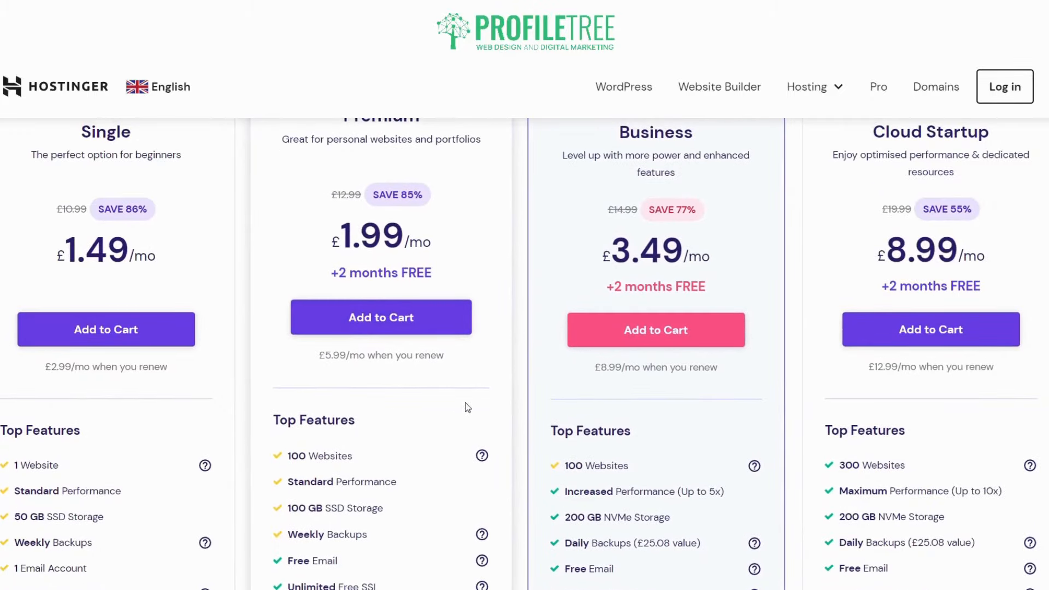
scroll(388, 284, up, 2)
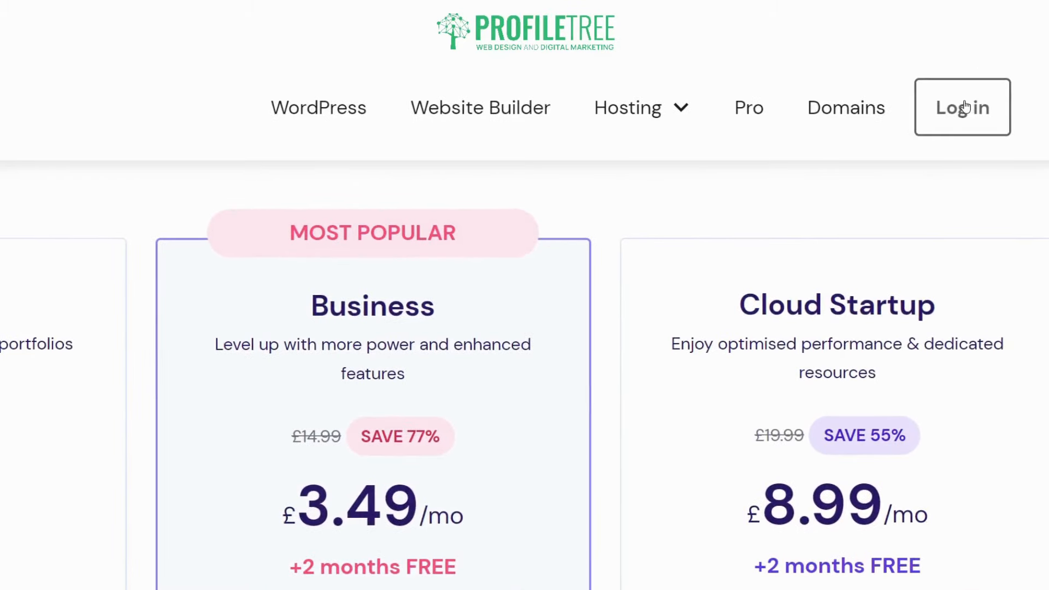
Step: Log in to the Hostinger account and review the account actions, hosting and domains on its home page
click(961, 109)
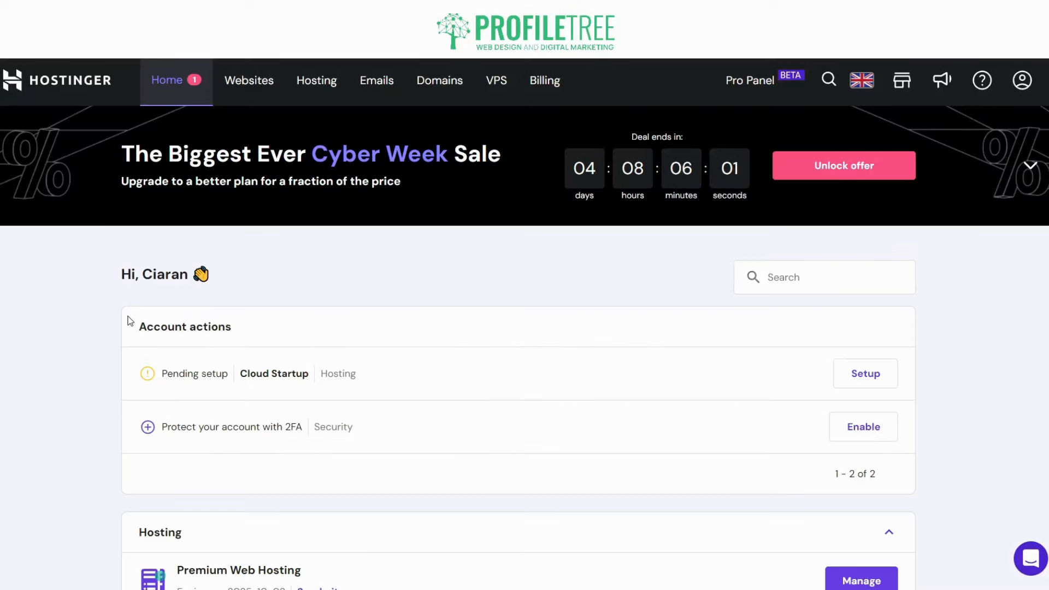
scroll(130, 321, down, 3)
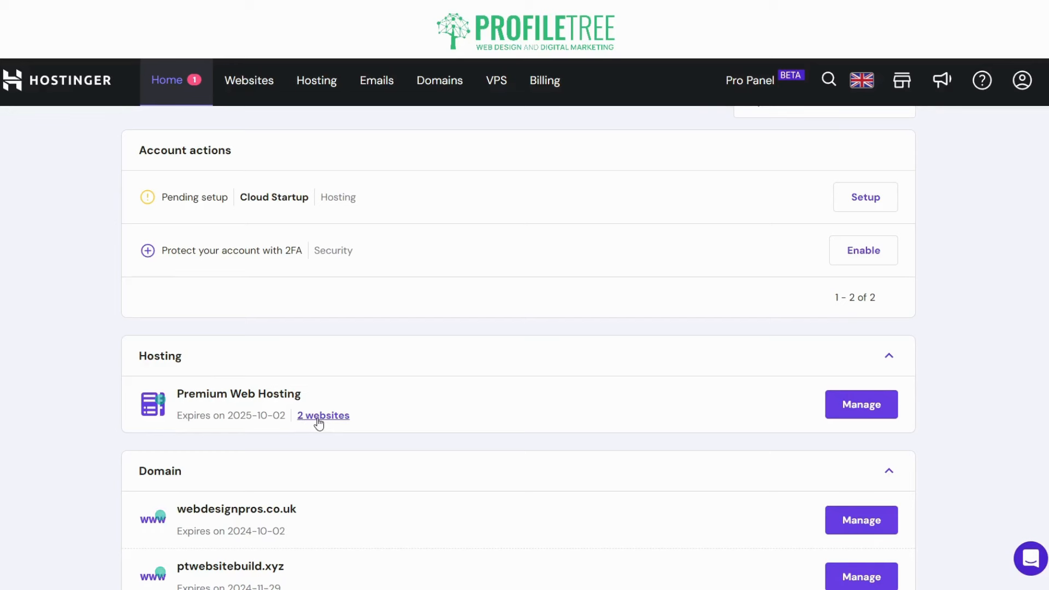
scroll(318, 423, down, 1)
scroll(318, 423, up, 5)
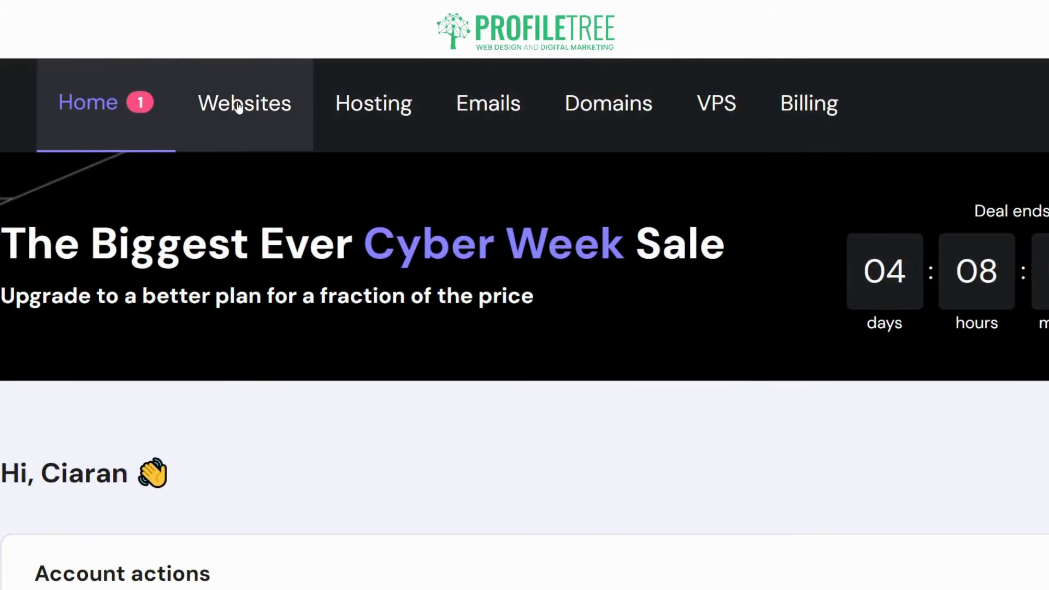
Step: Start creating or migrating a website from the Websites page, choosing Get new hosting plan as its hosting plan
click(262, 104)
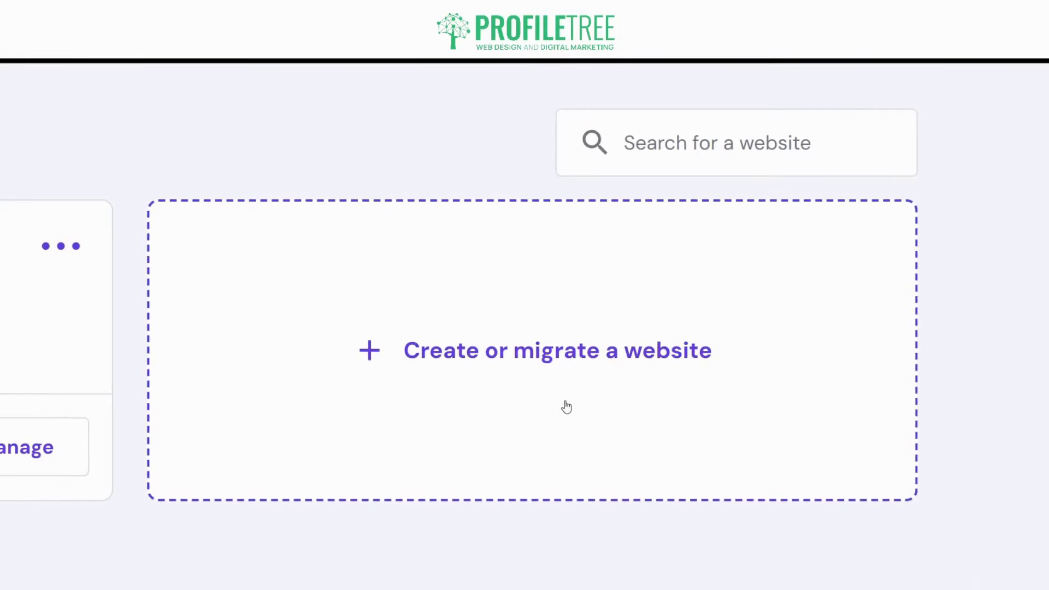
click(560, 415)
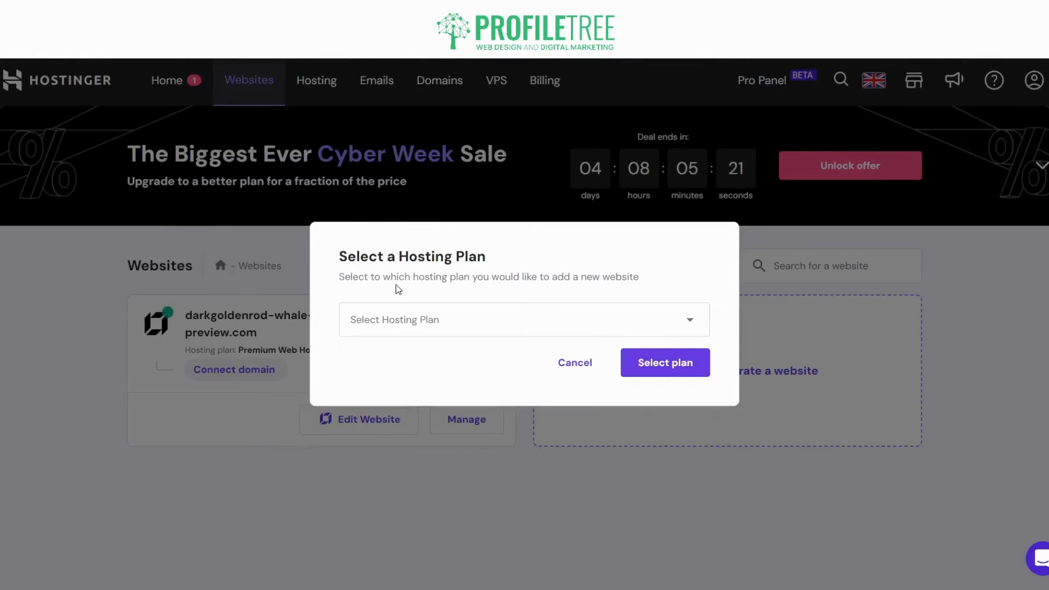
click(438, 320)
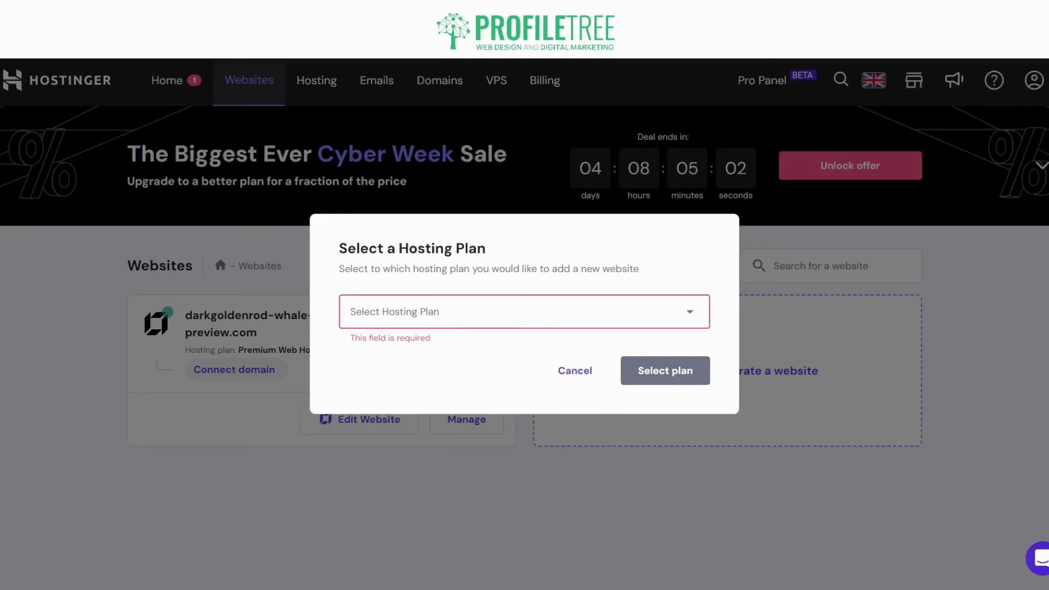
click(382, 314)
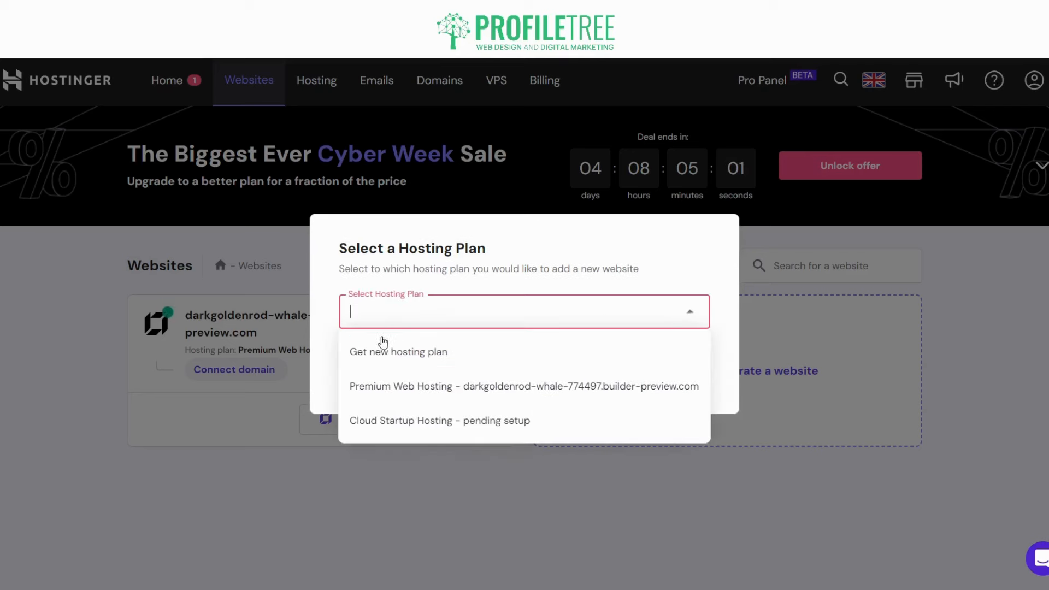
click(389, 352)
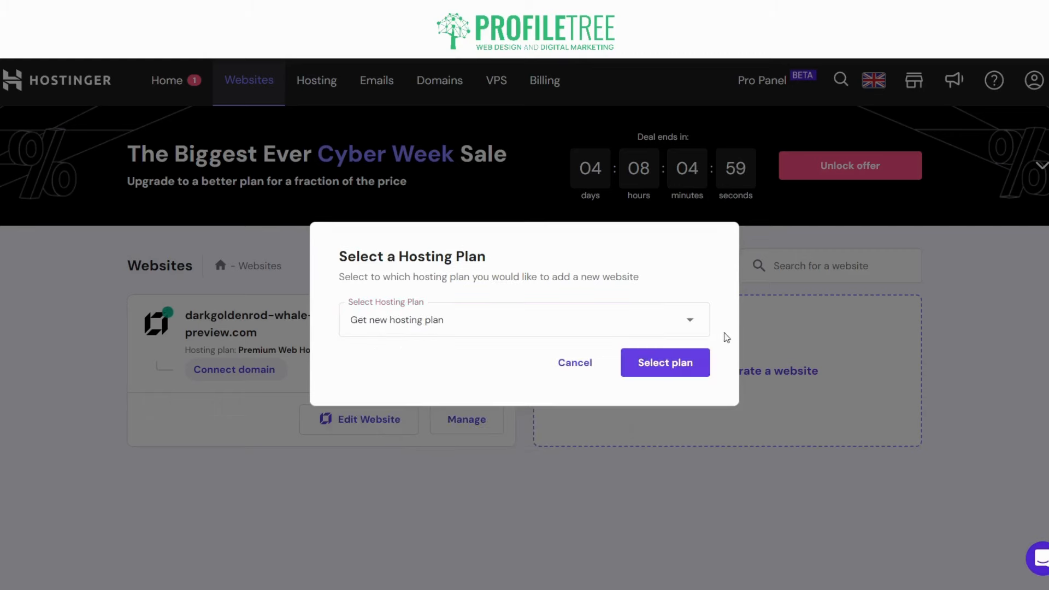
click(686, 365)
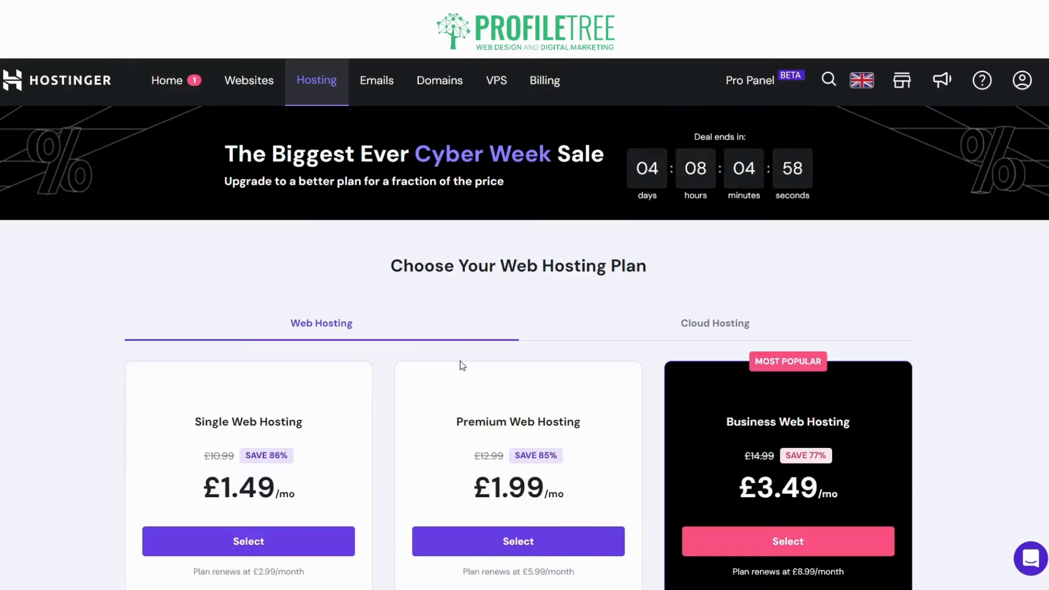
Step: Compare the prices and features of the Web Hosting plans with those of the Cloud Hosting plans
scroll(395, 366, down, 1)
scroll(401, 340, down, 3)
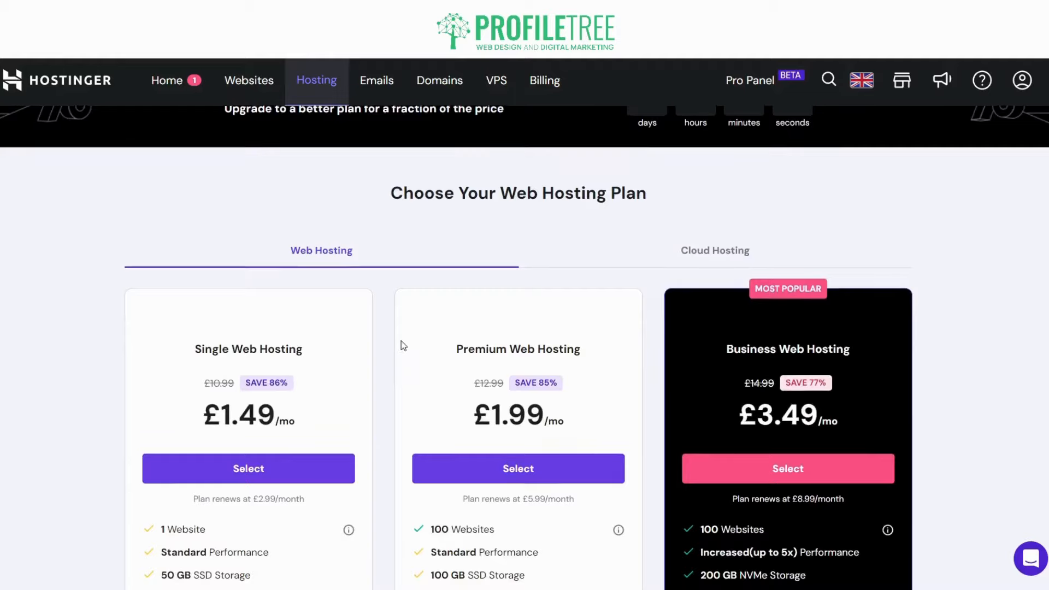
scroll(401, 339, up, 1)
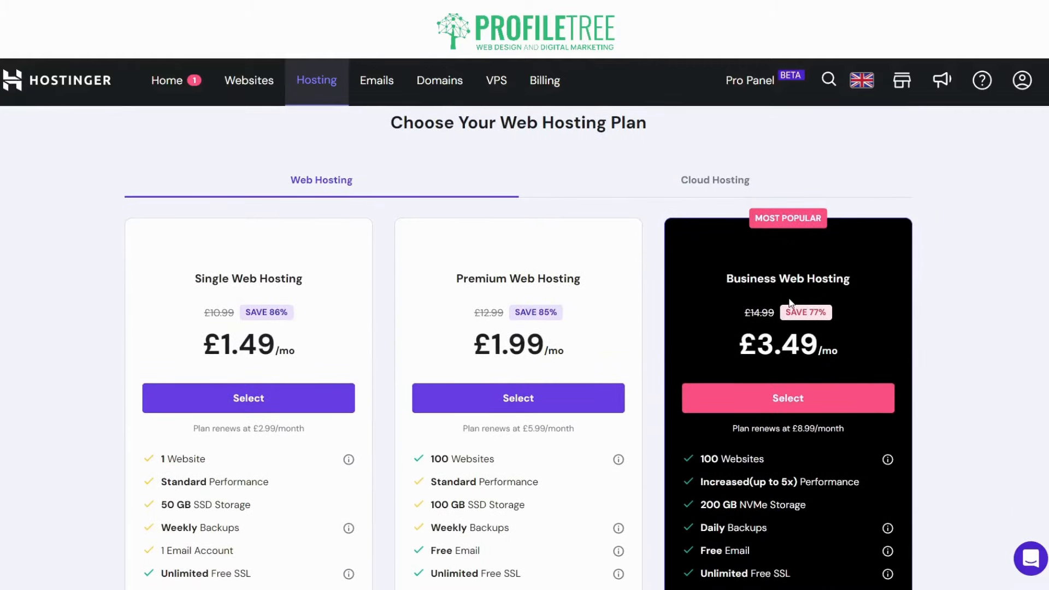
click(692, 182)
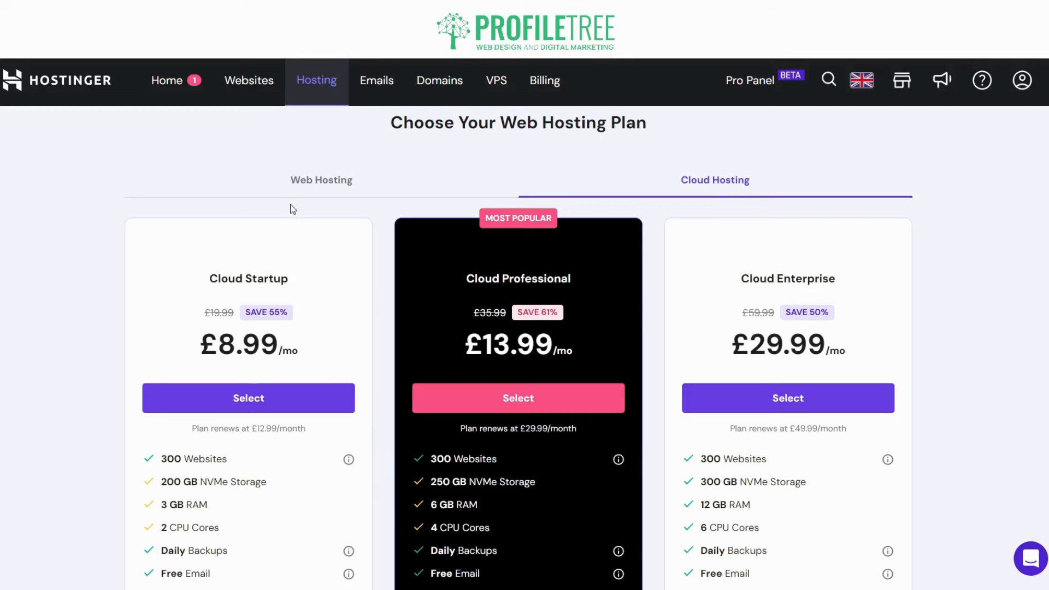
click(294, 185)
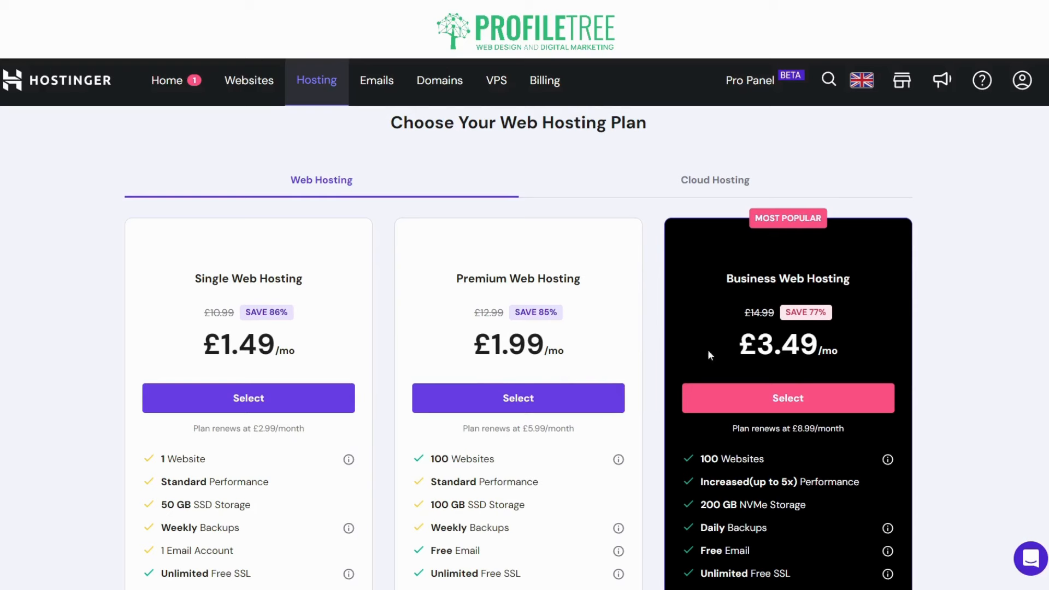
Step: Return to the Websites page and start a new website on the existing Premium Web Hosting plan
click(273, 90)
click(740, 382)
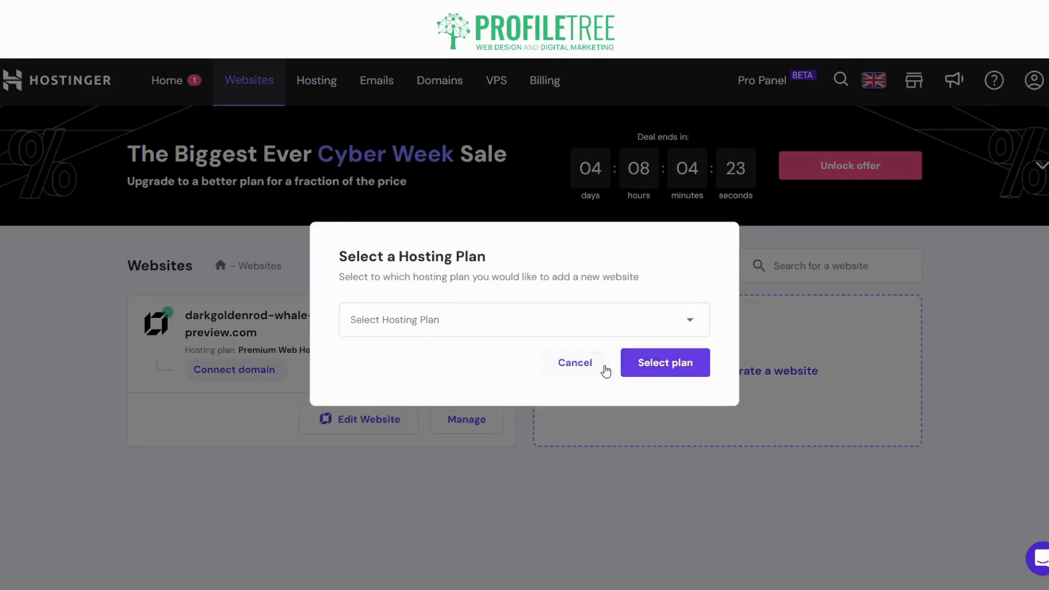
click(627, 328)
click(503, 391)
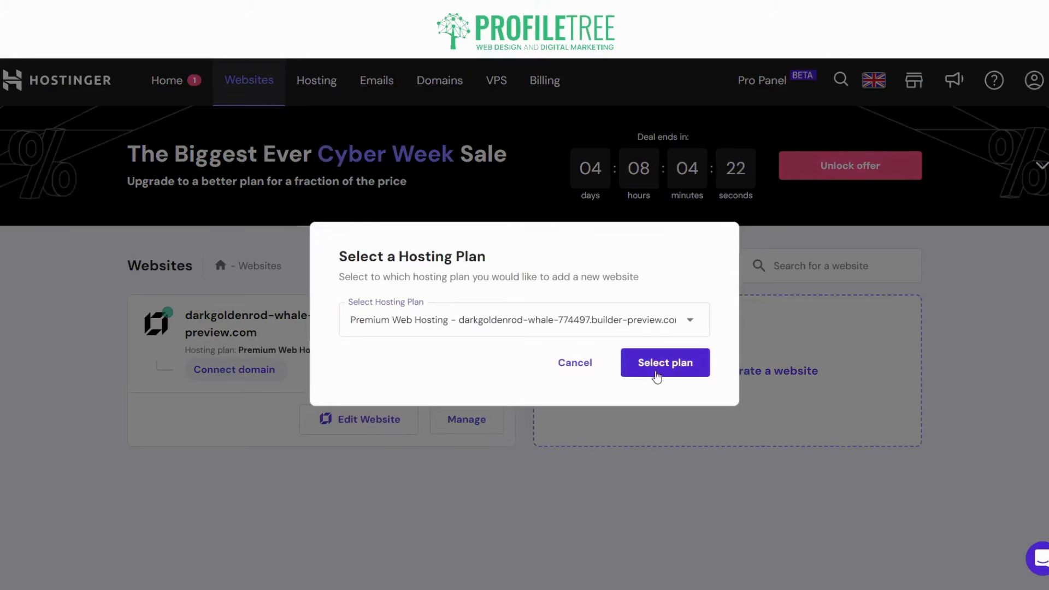
click(655, 371)
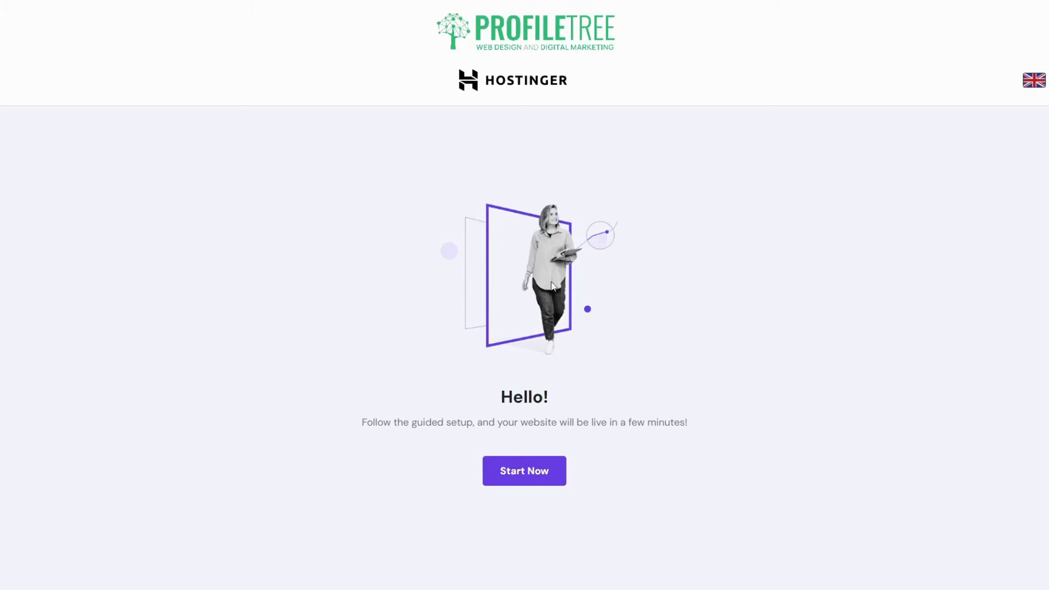
Step: Start the guided website setup and read the description of the option to create a new website
click(536, 470)
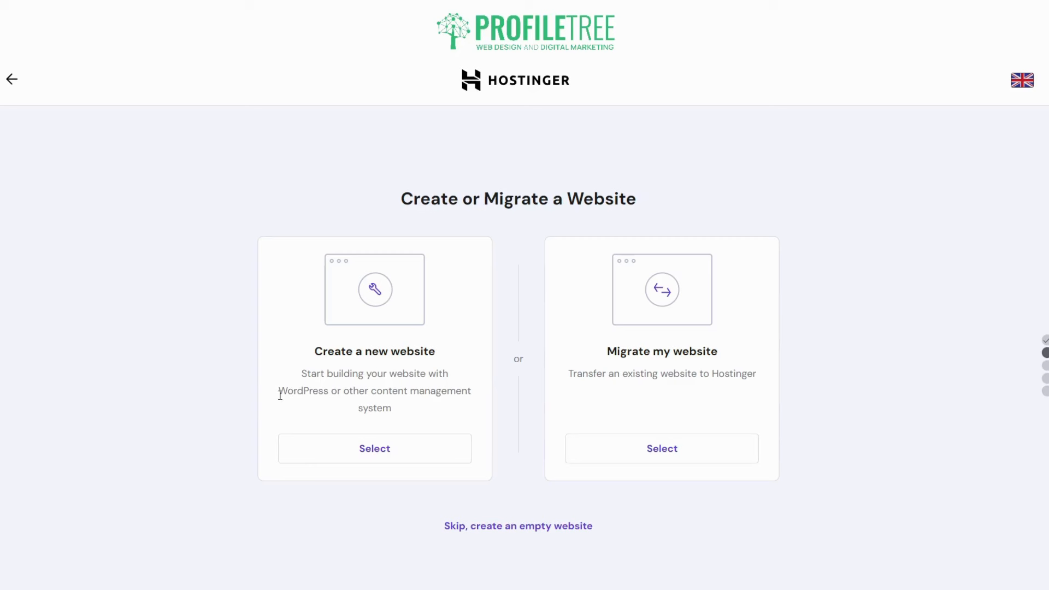
drag(279, 392, 474, 411)
click(458, 421)
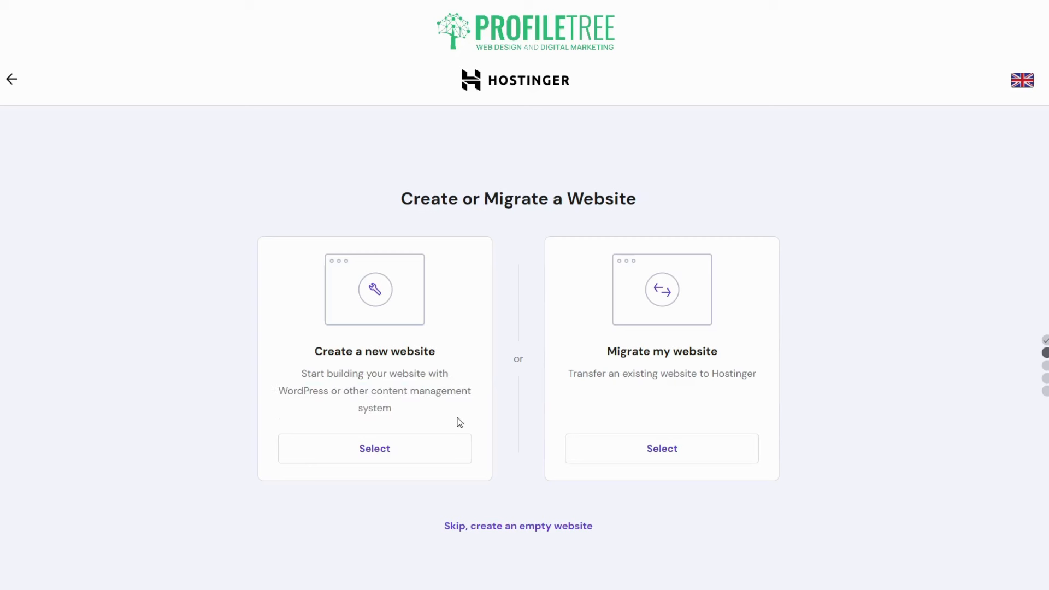
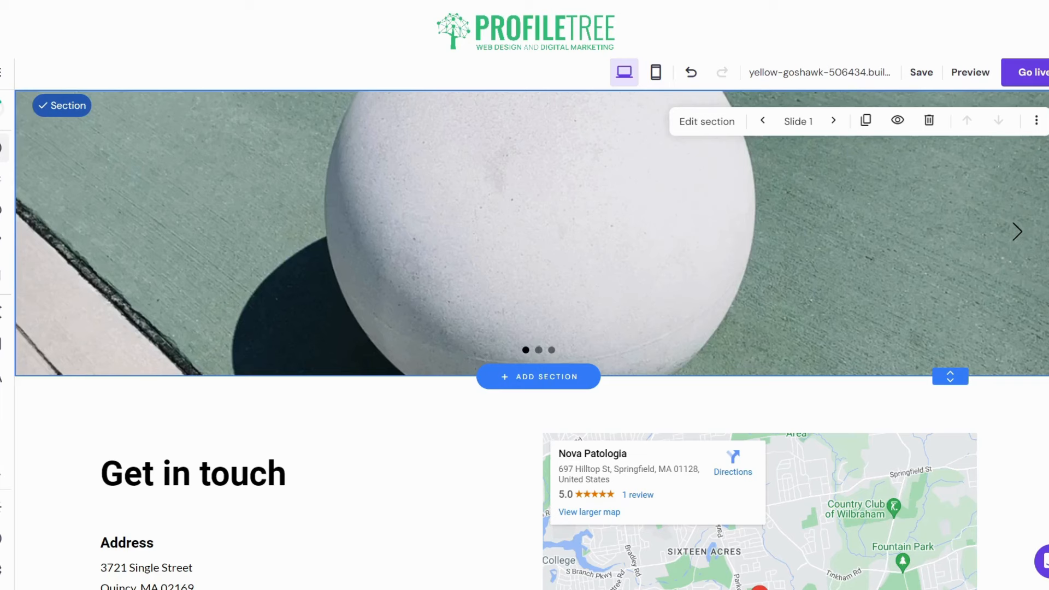
Step: Show the hidden Home page in the site's main navigation
click(4, 180)
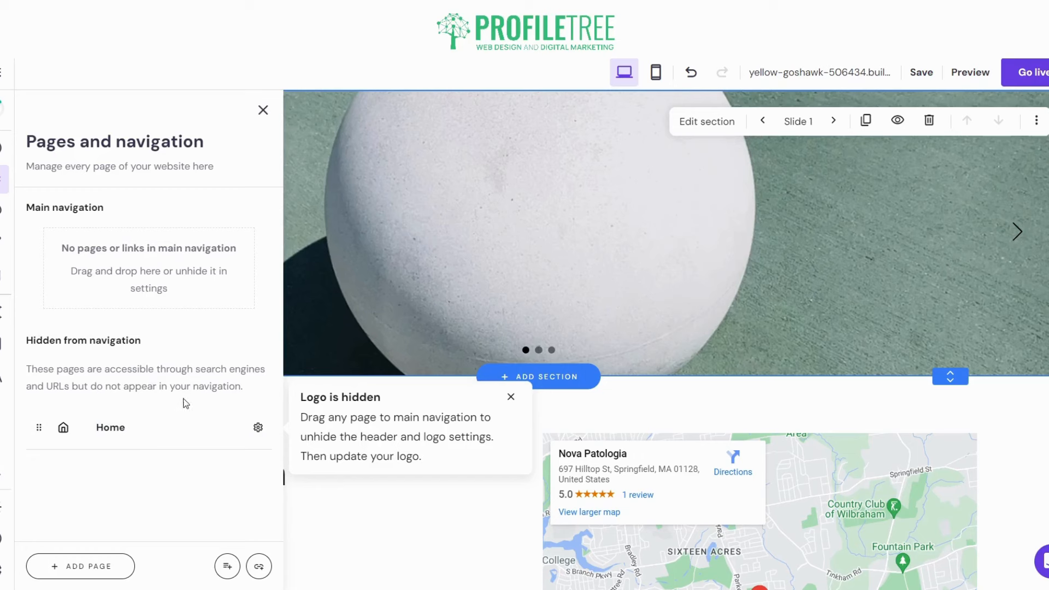
click(258, 428)
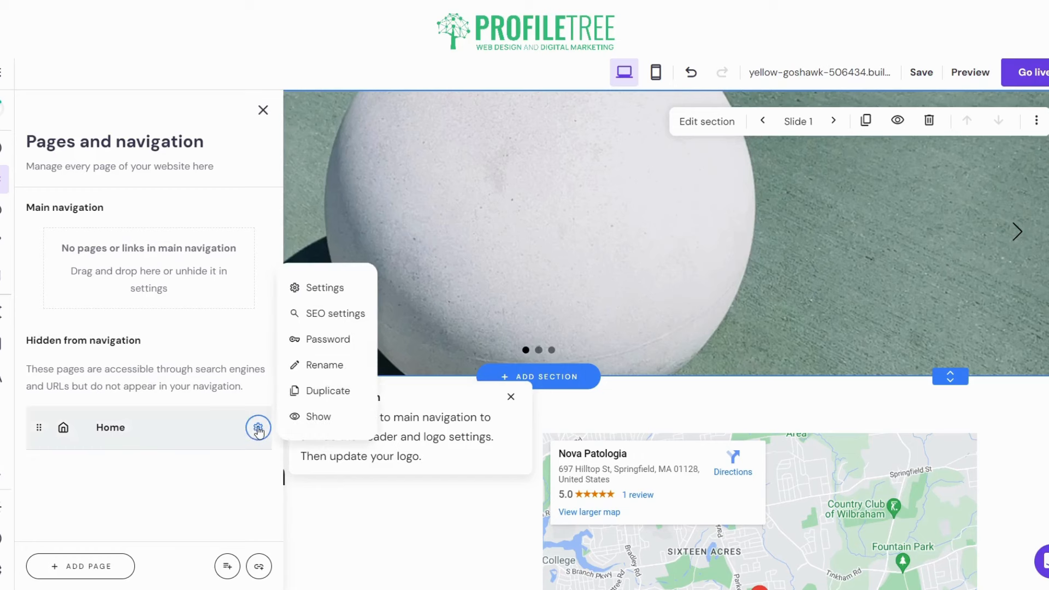
click(297, 416)
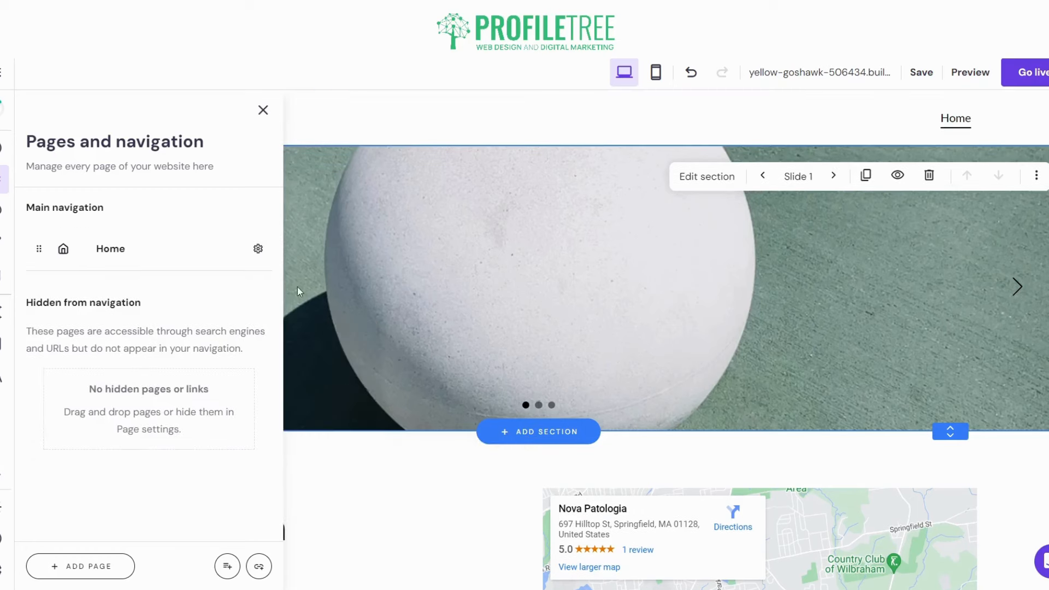
click(263, 109)
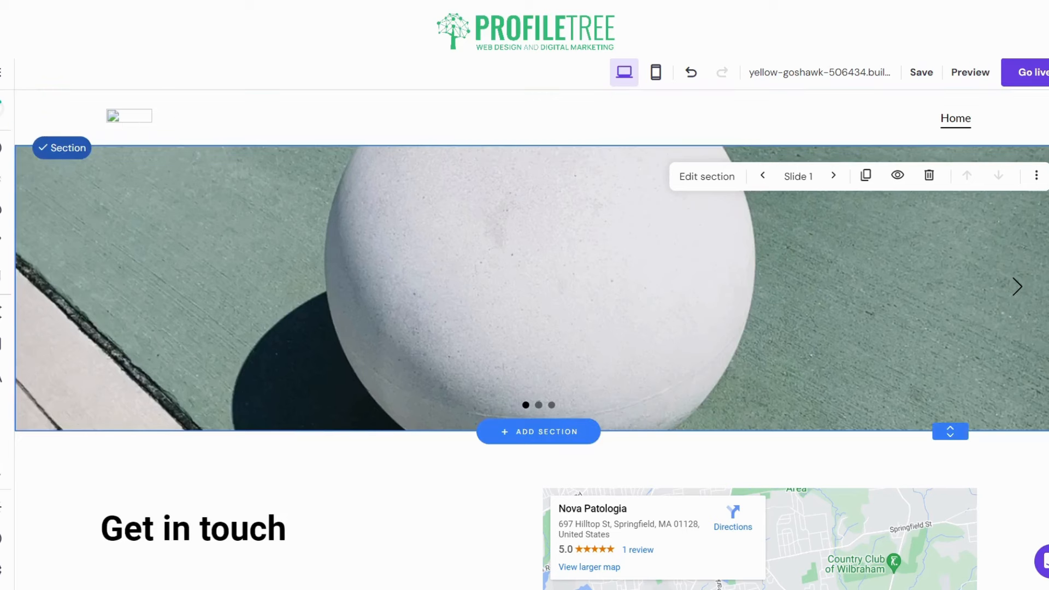
Step: Add an About page using the "Get to know us" template with the "Services and history" and "People and culture" sections
click(4, 148)
click(2, 180)
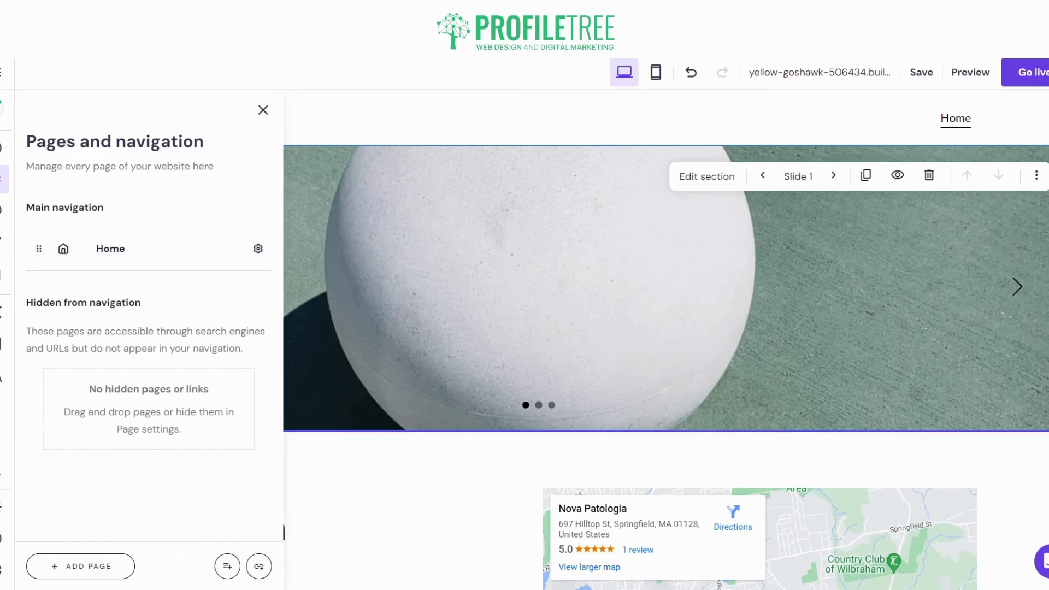
click(80, 566)
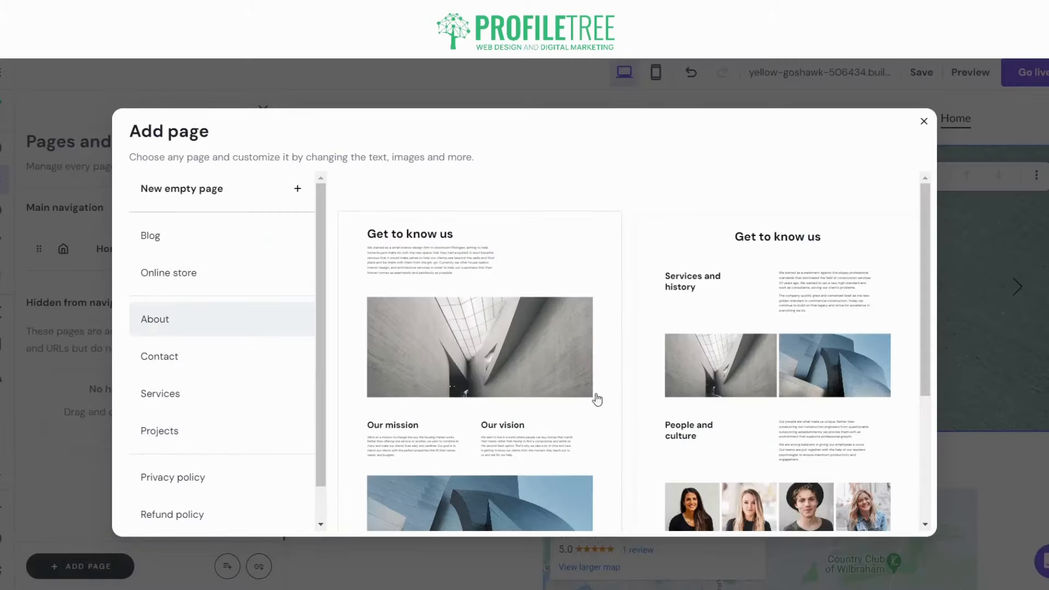
scroll(744, 282, down, 3)
scroll(732, 279, down, 1)
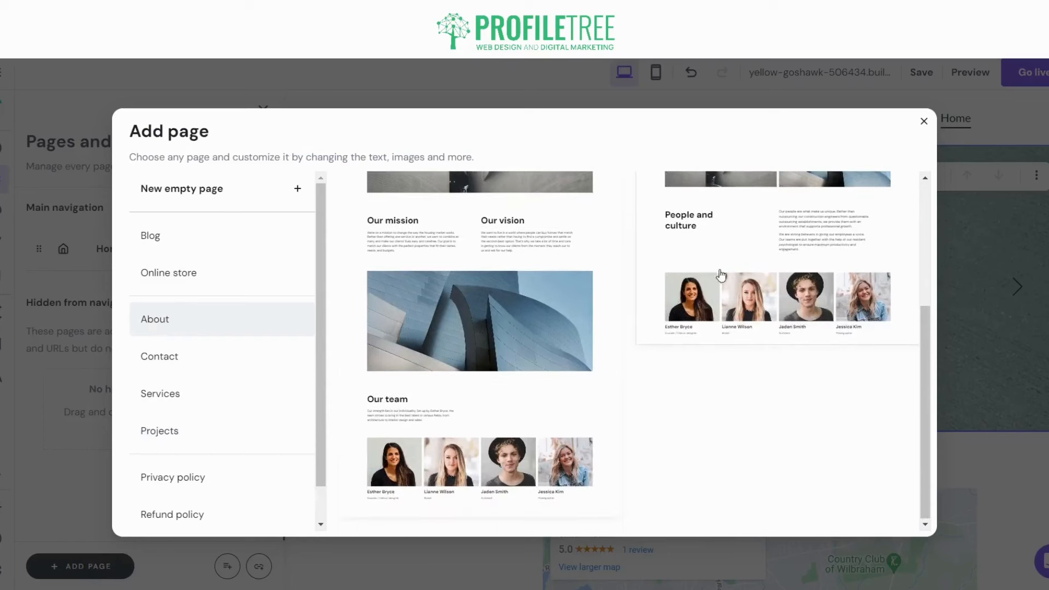
scroll(700, 287, up, 4)
click(686, 283)
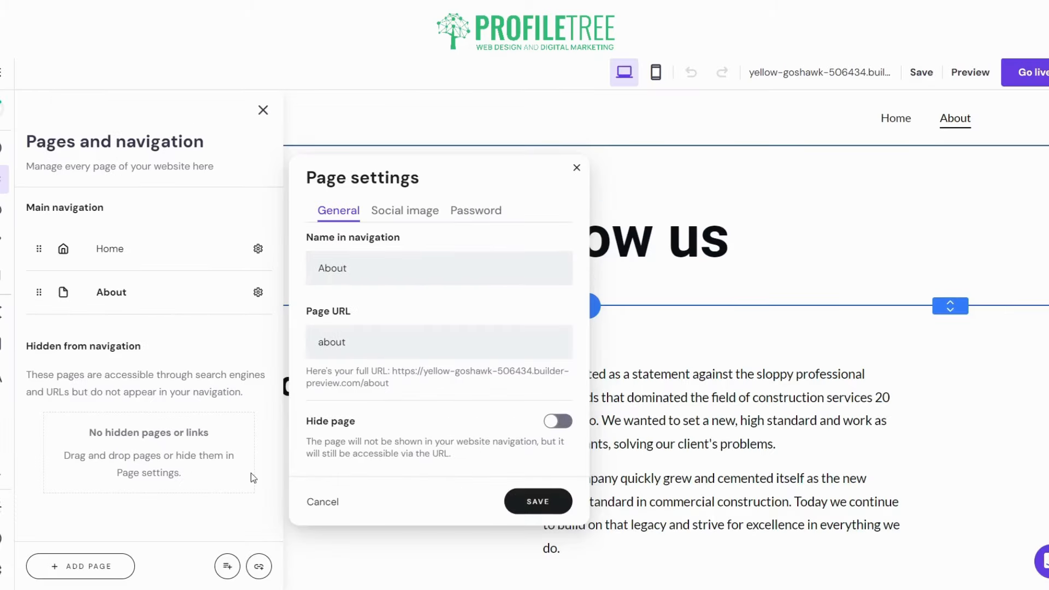
Step: Add a Contact page using the "Contact us" template with contact details beside a photo and a wide map, without a form
click(81, 566)
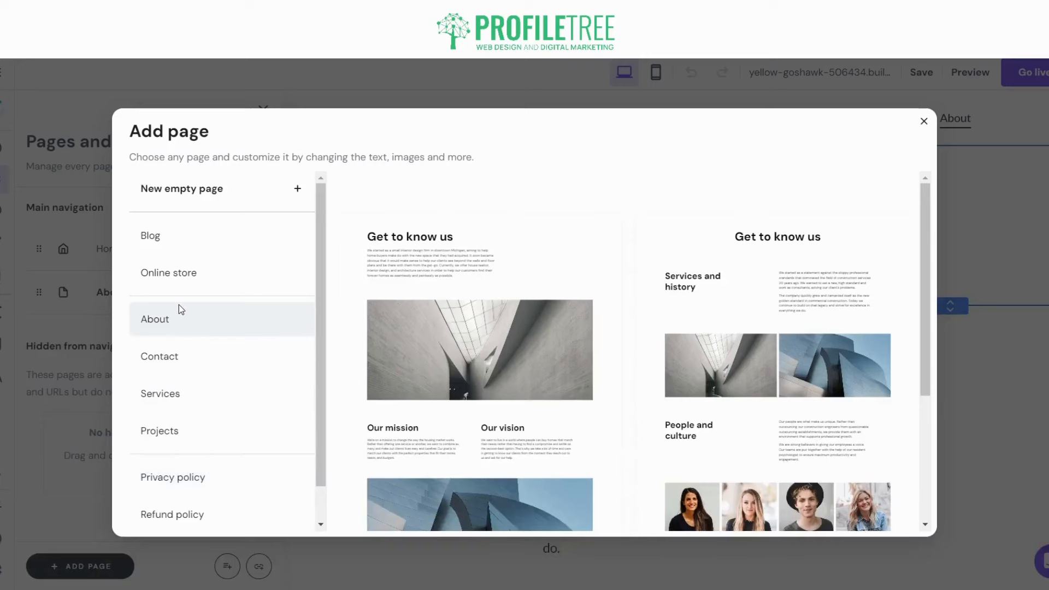
click(176, 362)
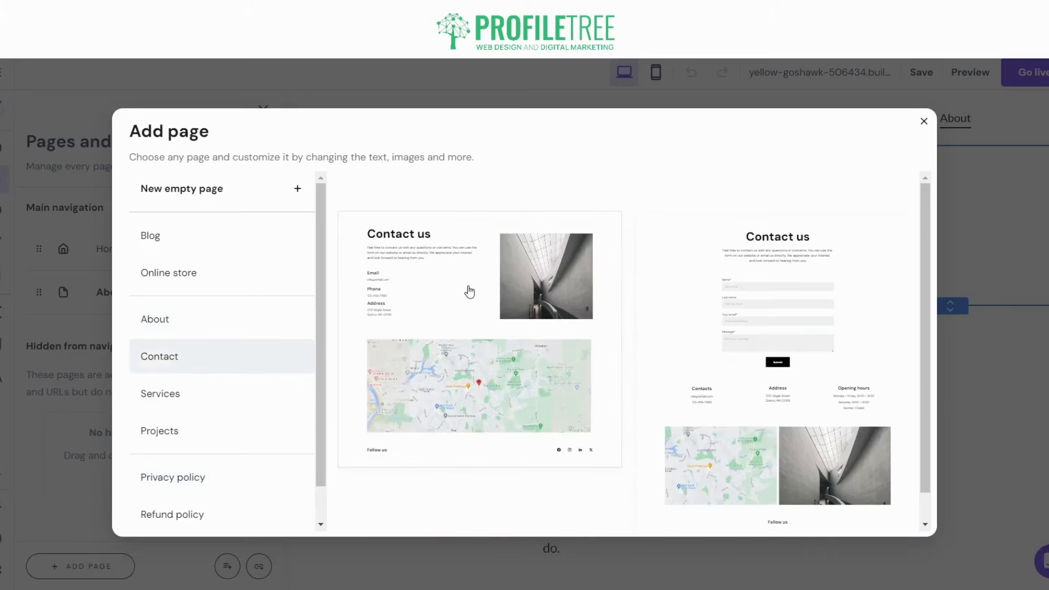
scroll(757, 343, down, 1)
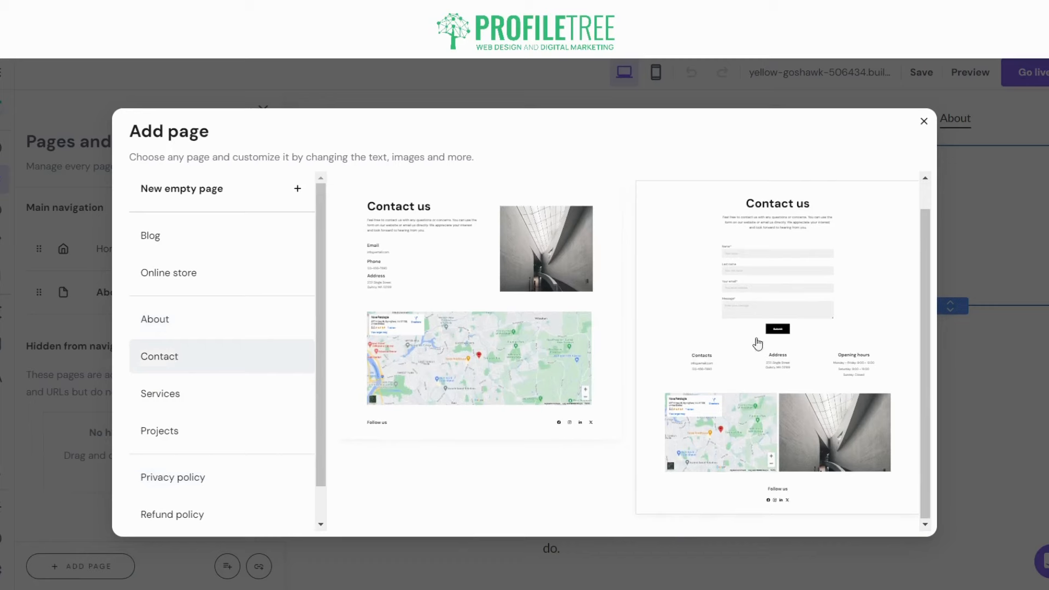
click(440, 284)
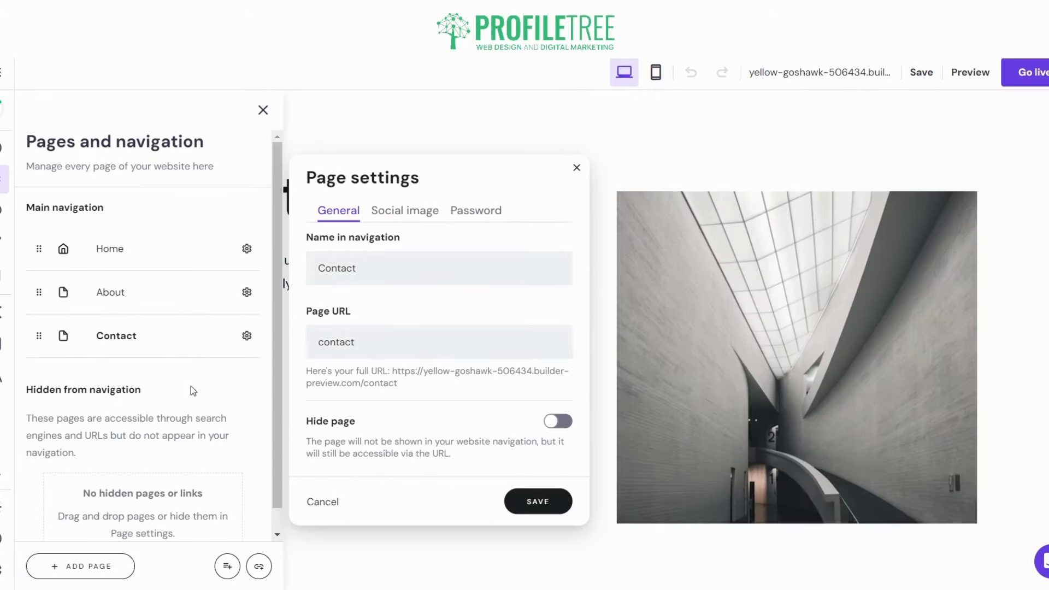
Step: Add a Services page using the "Our services" template that shows six services in three columns
click(120, 557)
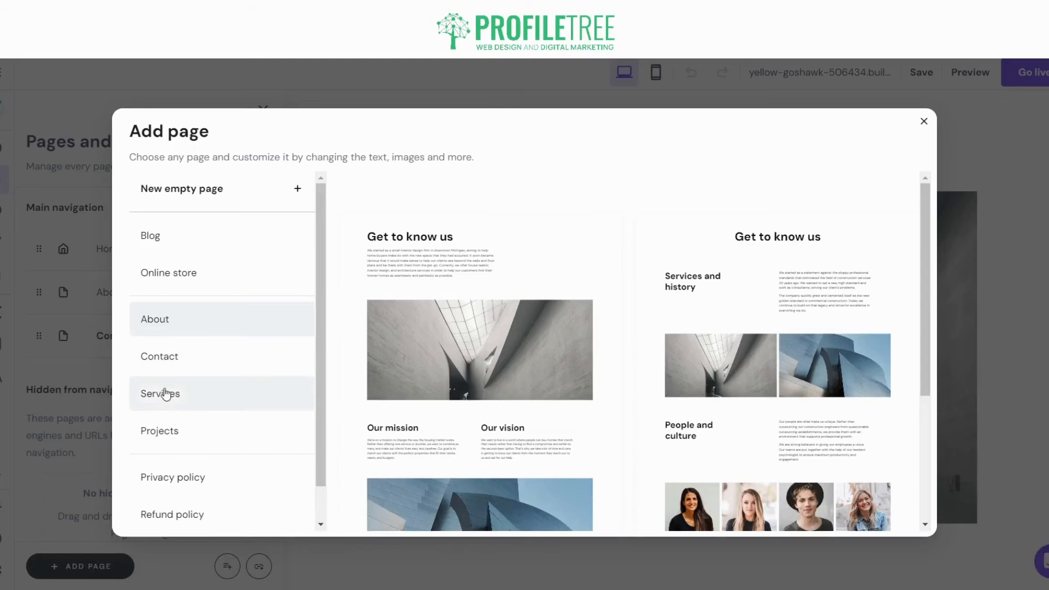
click(164, 394)
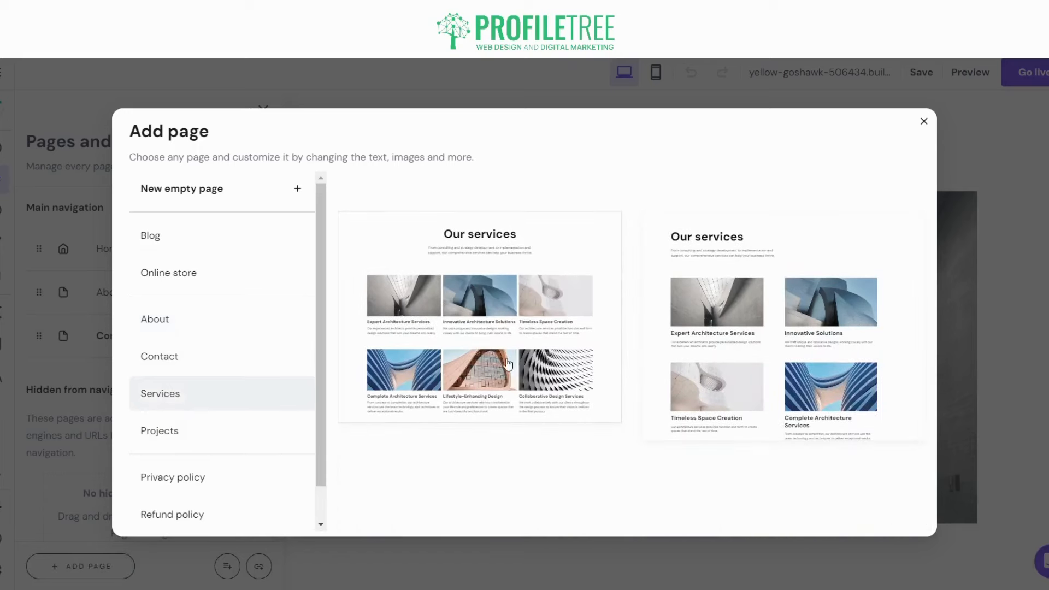
click(463, 403)
Step: Add a Projects page using the "Our projects" template with every image to the left of its text
click(86, 565)
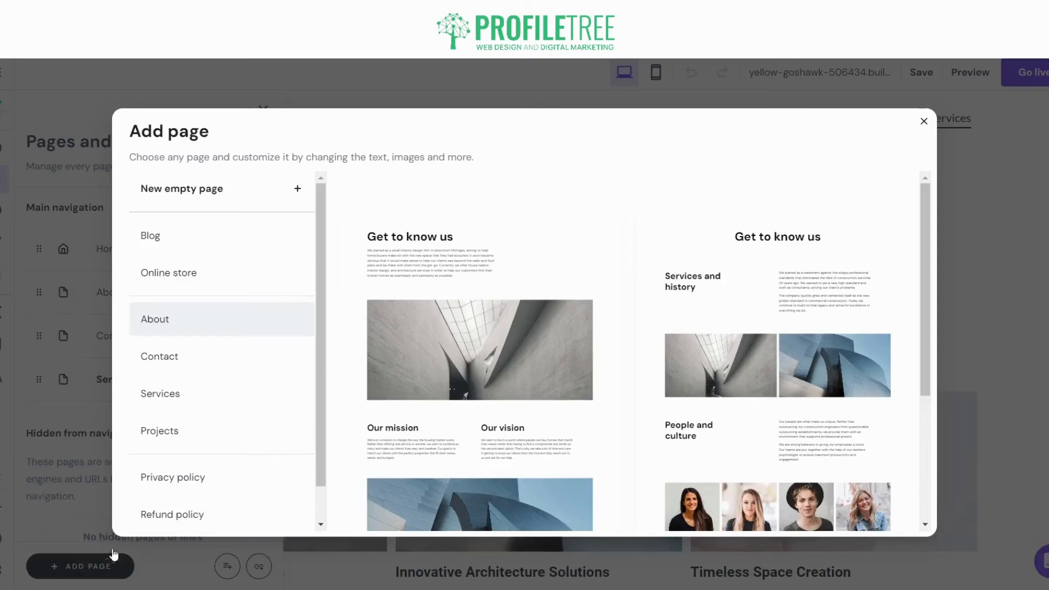
click(179, 431)
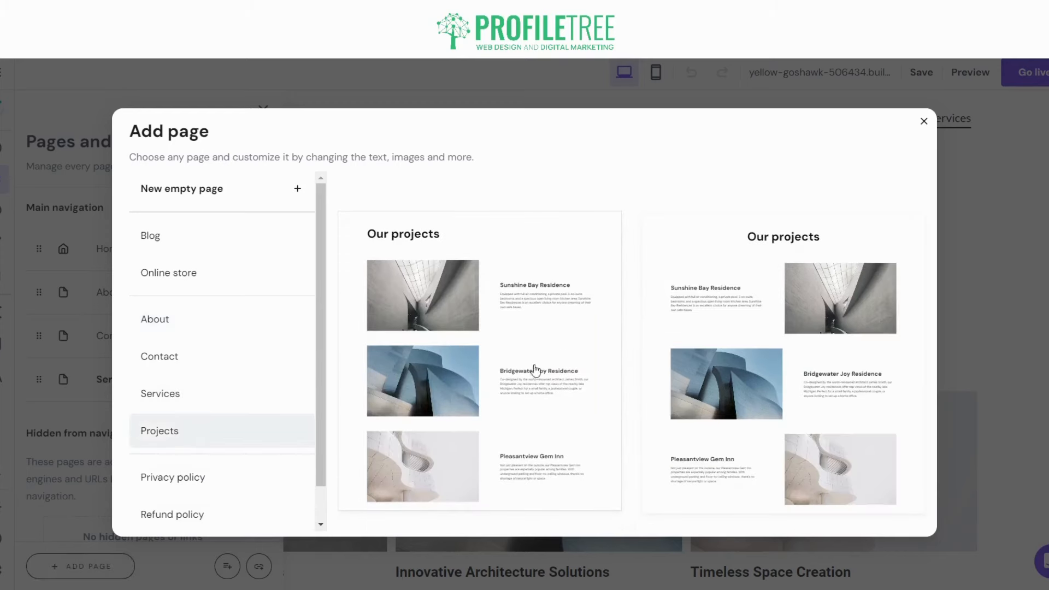
click(515, 367)
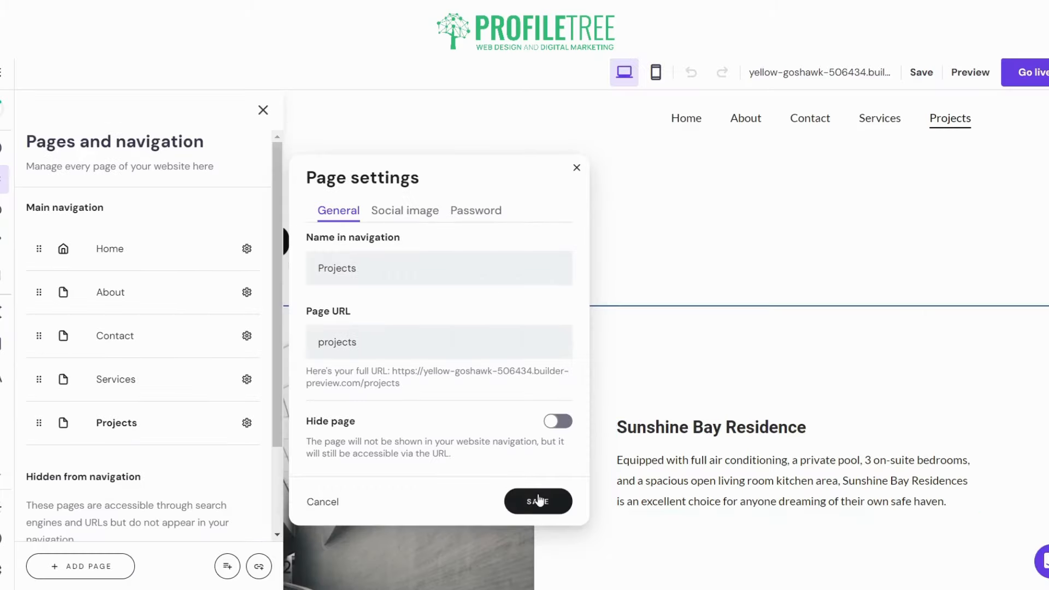
Step: Review the Projects page's social image option, its media library and general settings, ending at the password settings
click(404, 212)
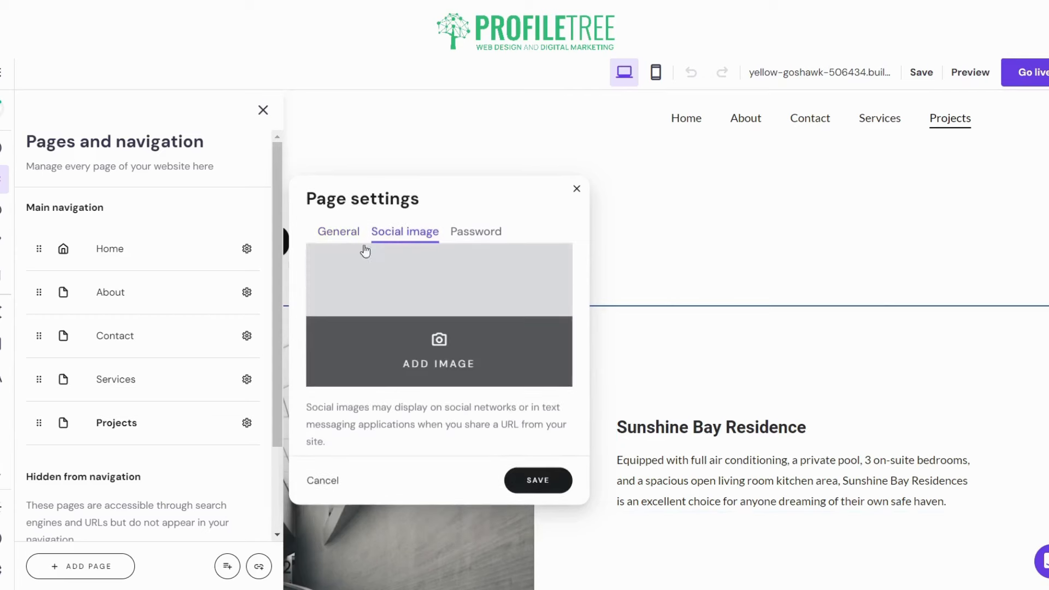
click(349, 249)
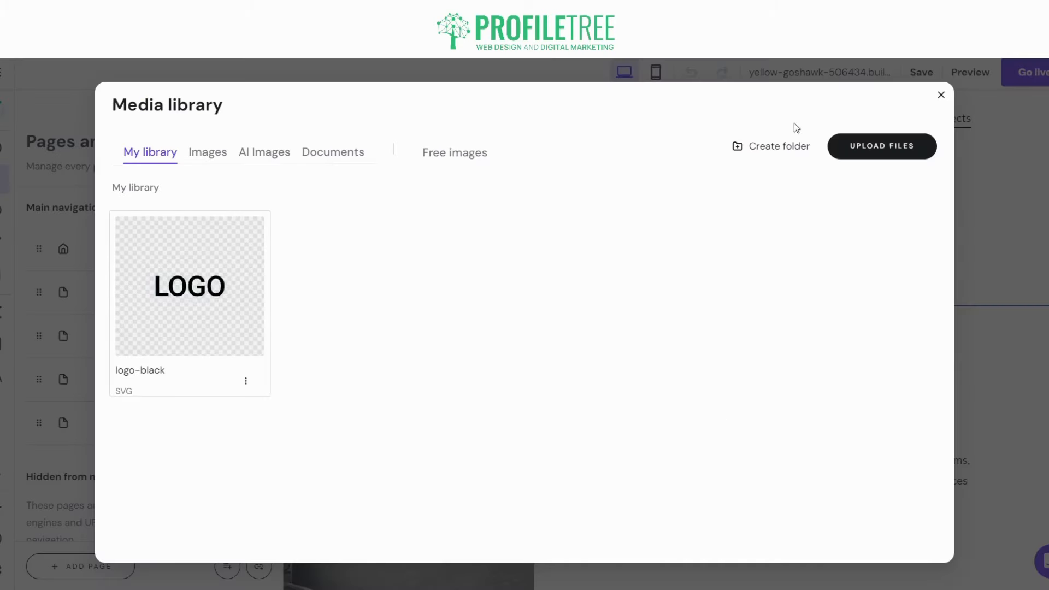
click(940, 96)
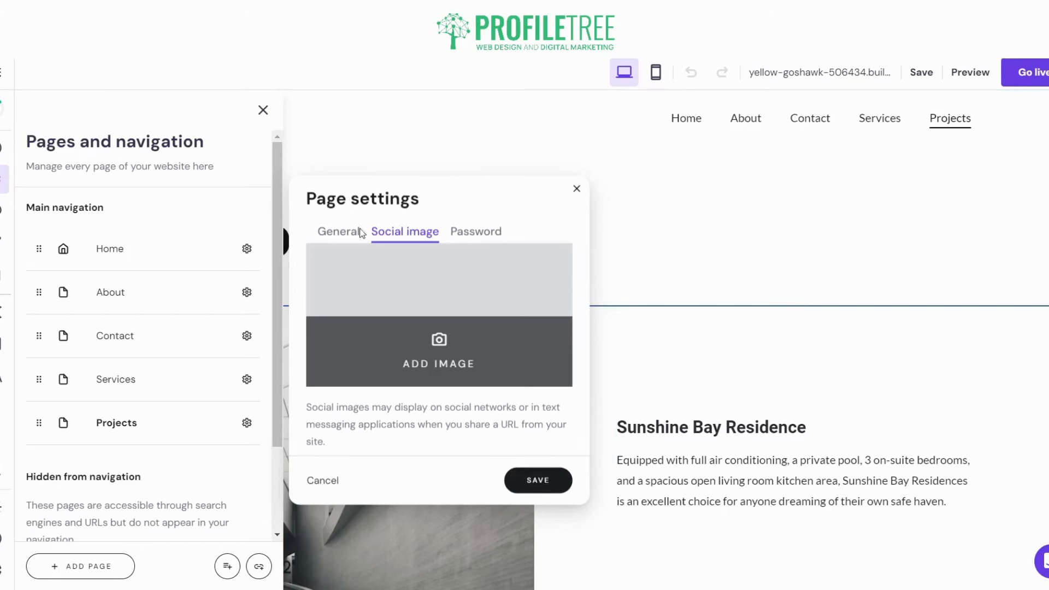
click(355, 235)
click(423, 229)
click(474, 232)
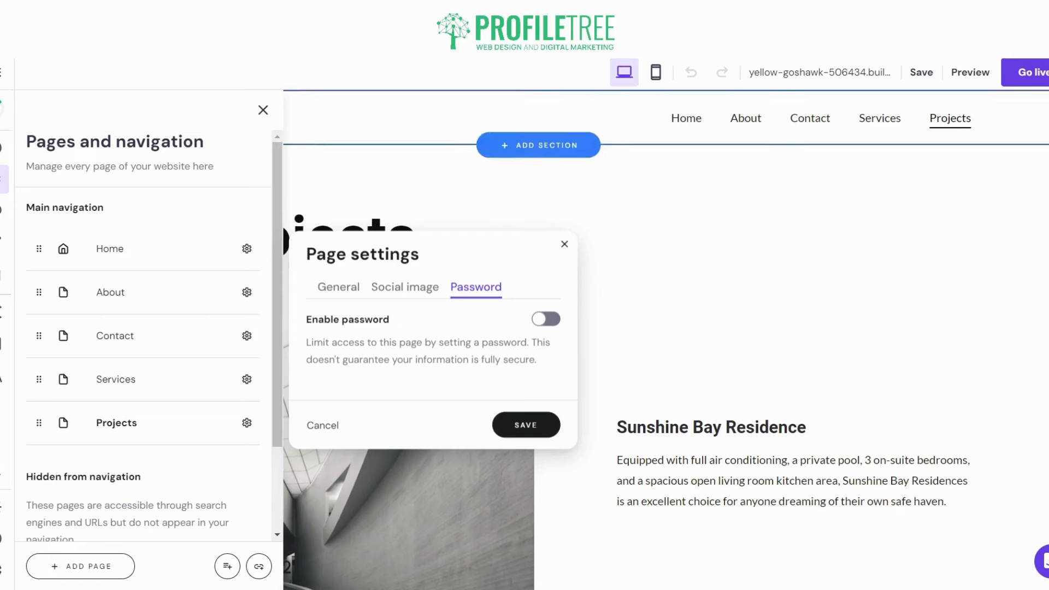
Step: Try enabling password protection for the Projects page, leaving the password empty
click(542, 319)
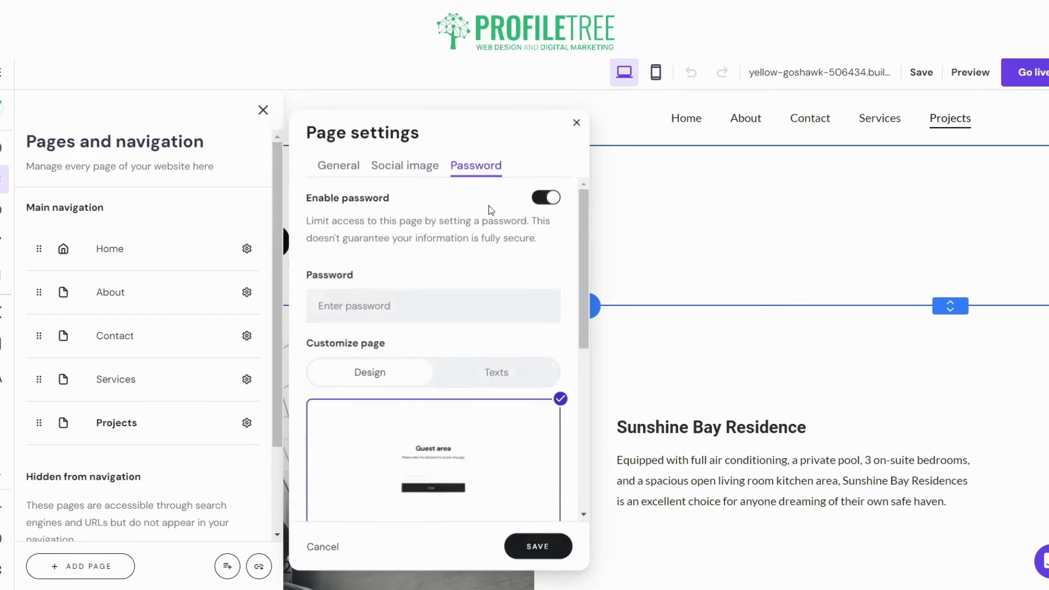
click(388, 313)
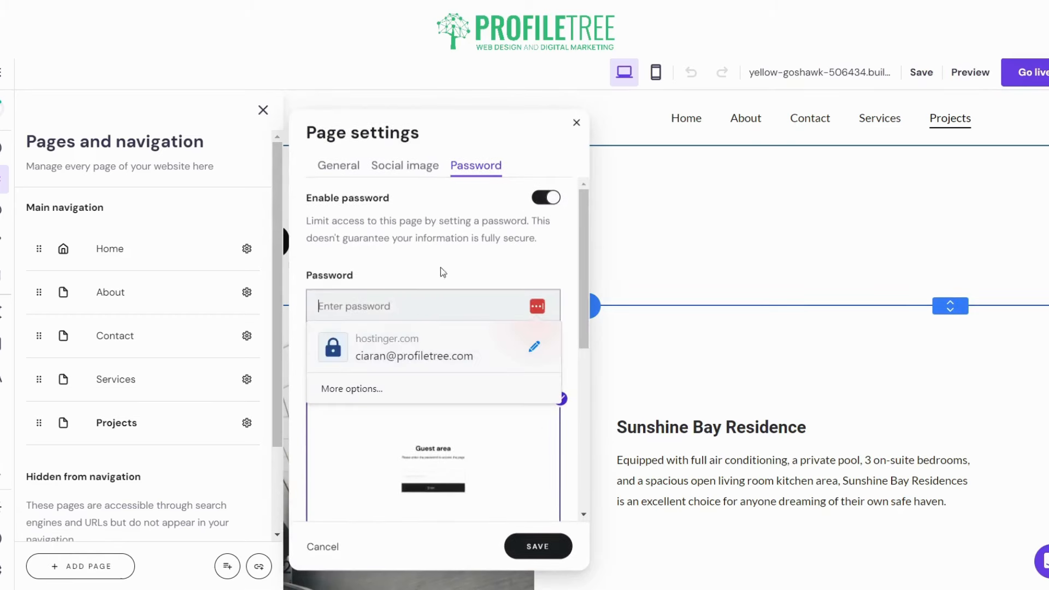
click(400, 255)
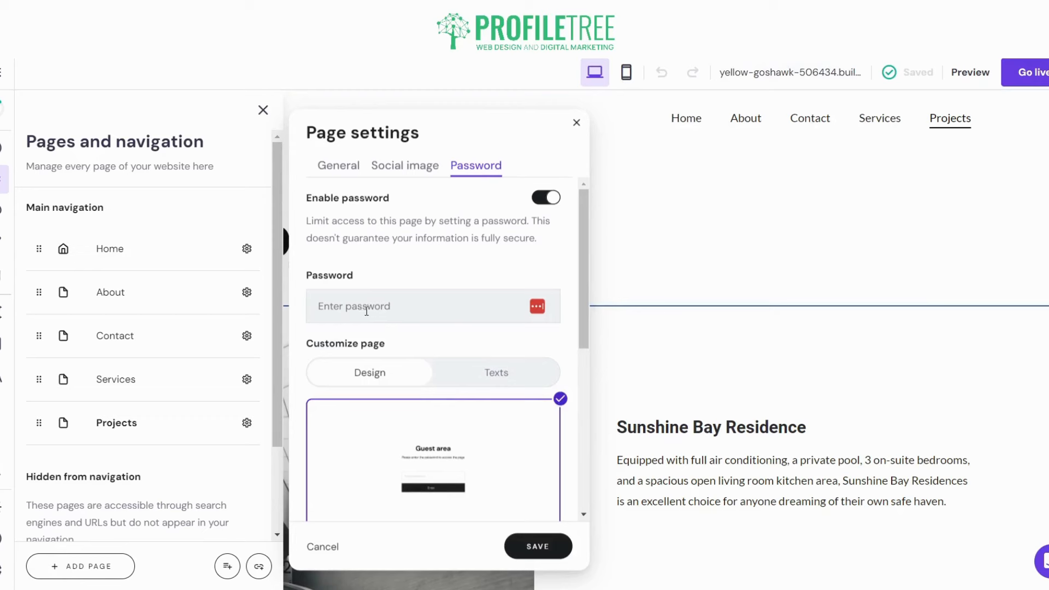
Step: Examine the available Guest area designs for the Projects page's password screen
scroll(398, 305, down, 3)
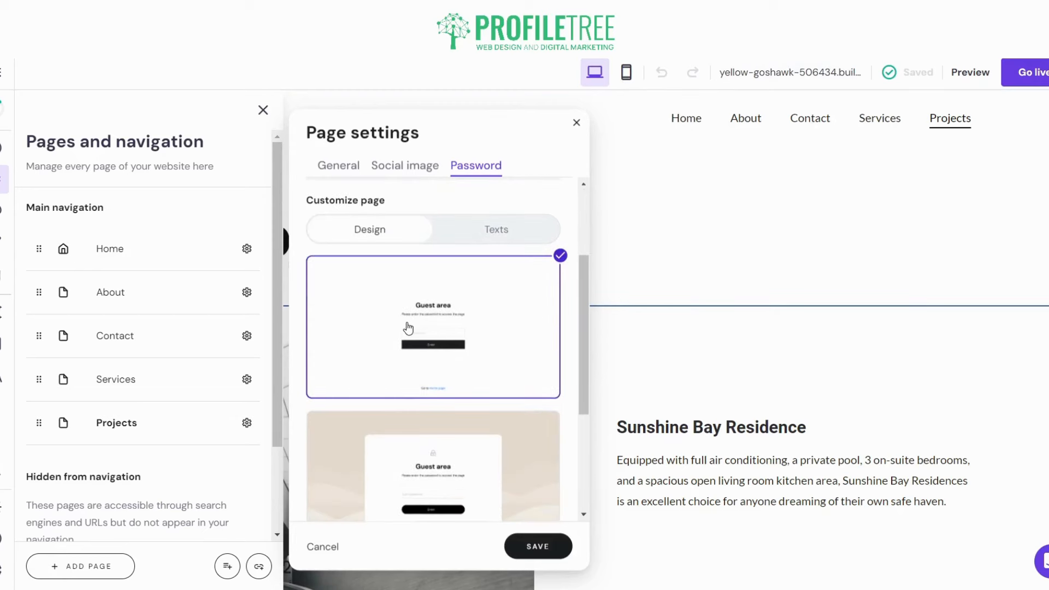
scroll(428, 238, down, 1)
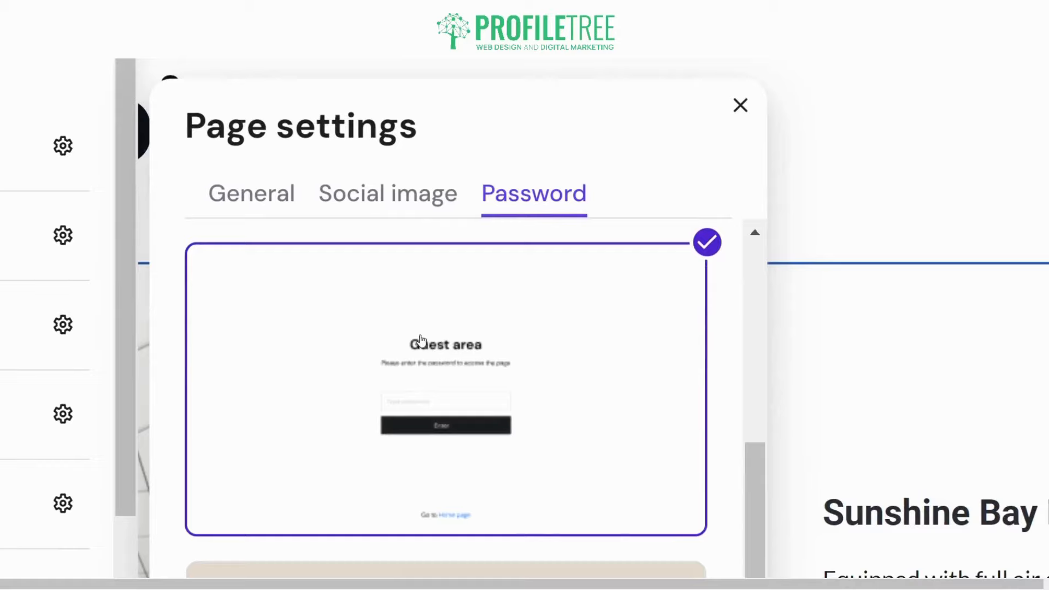
scroll(421, 339, down, 5)
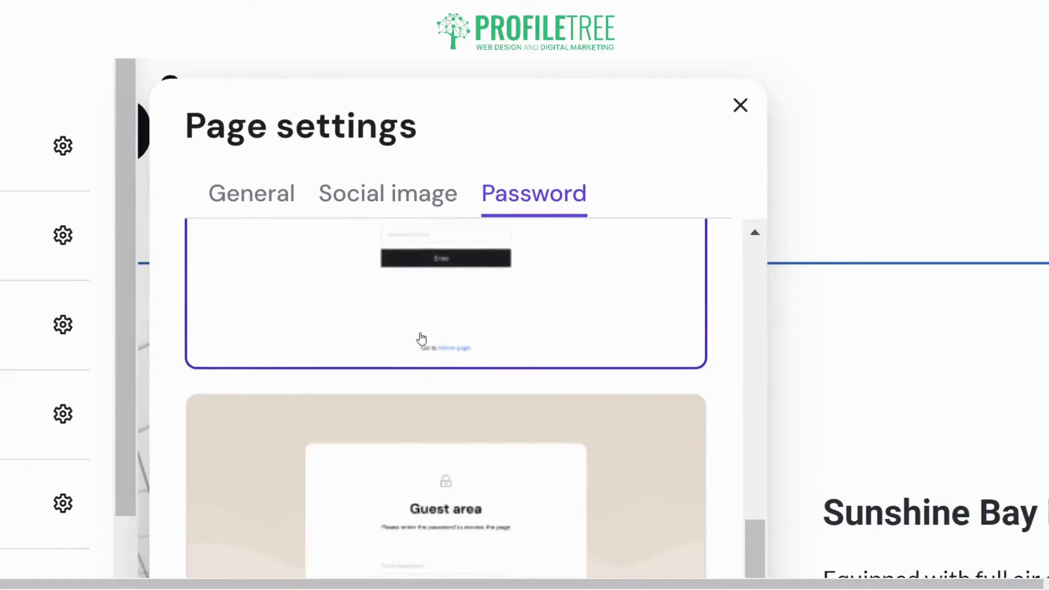
scroll(461, 352, up, 5)
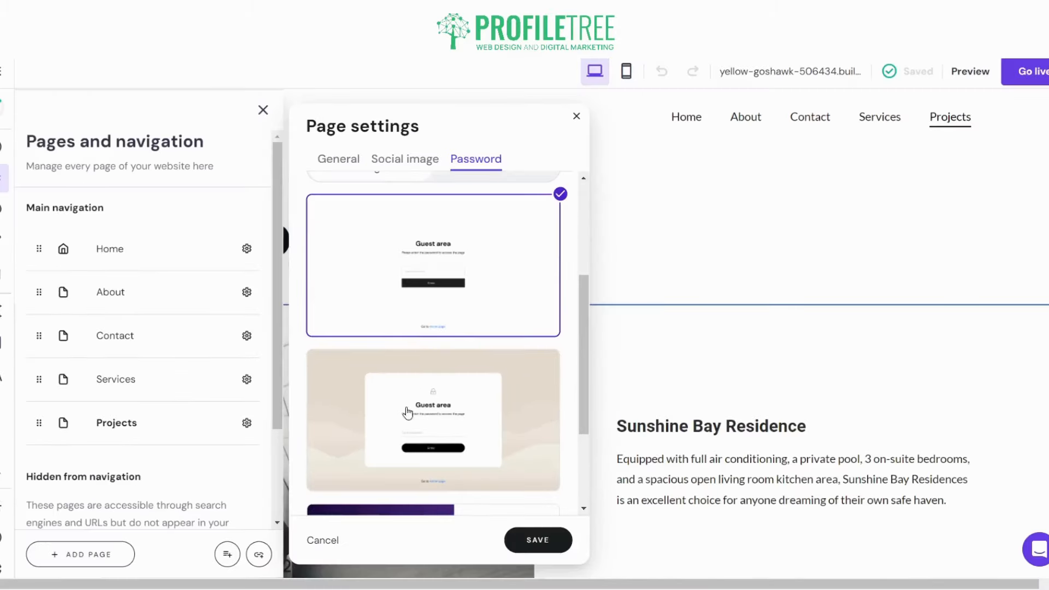
scroll(426, 407, down, 3)
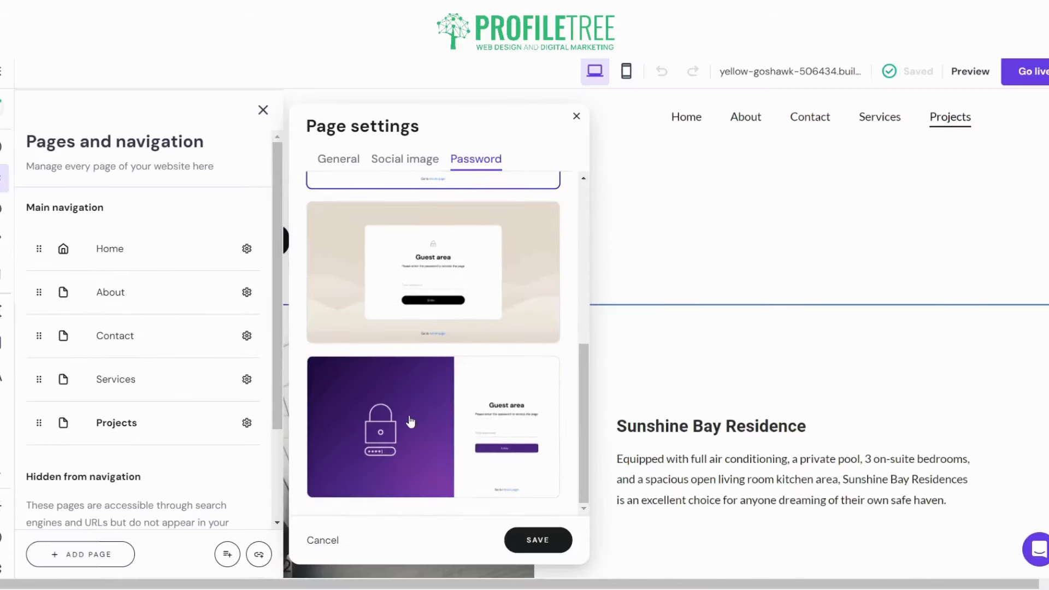
scroll(425, 377, up, 10)
scroll(540, 377, down, 5)
scroll(437, 355, up, 5)
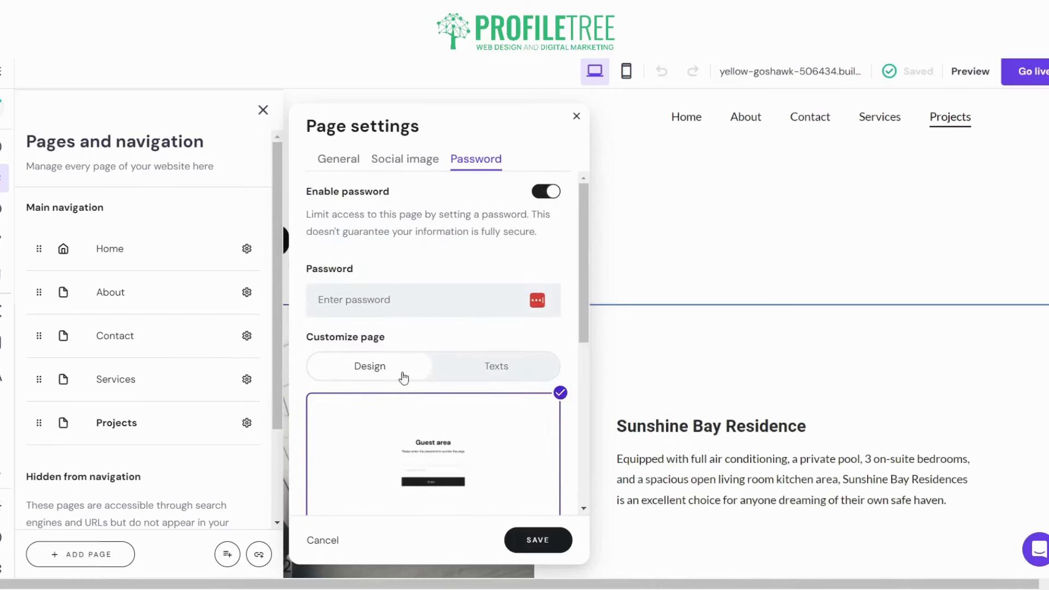
Step: Review the customizable heading, subheading, placeholder and button texts of the password screen, then return to its designs
click(497, 366)
scroll(445, 423, down, 3)
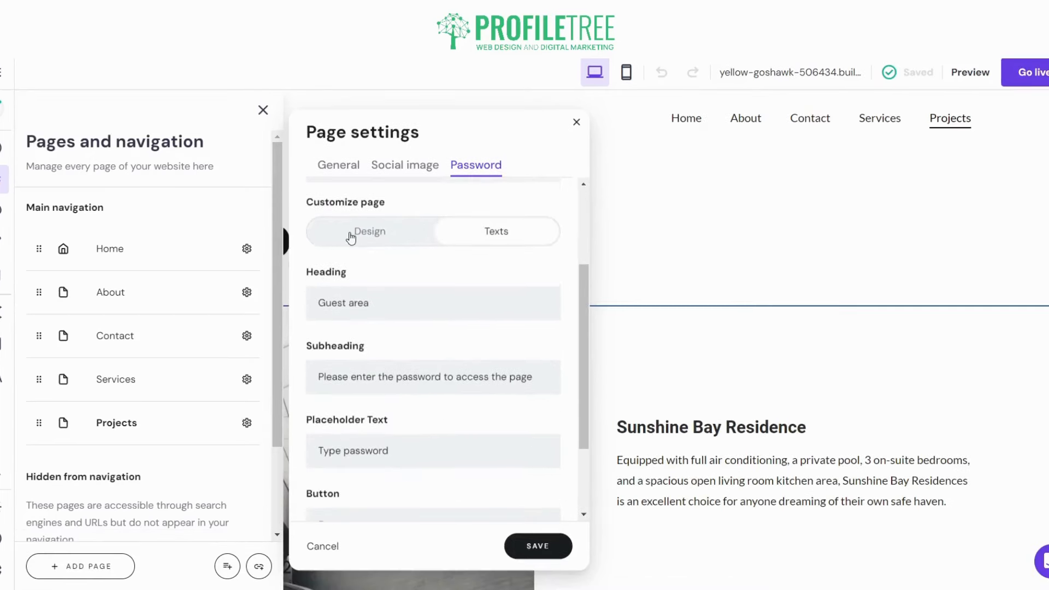
click(351, 236)
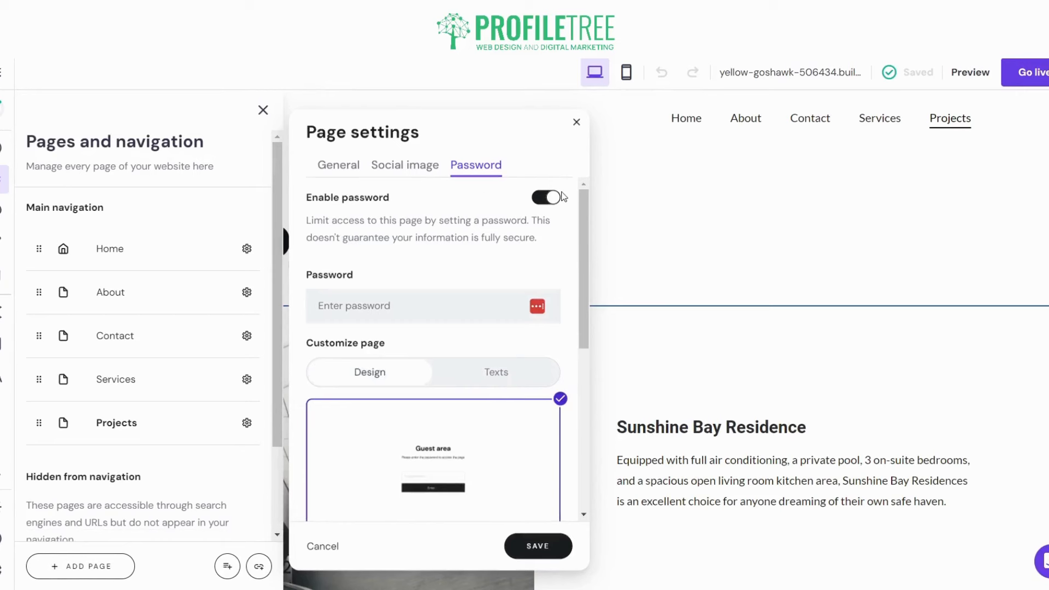
Step: Turn off password protection for the Projects page, save its page settings and close the page list
click(561, 197)
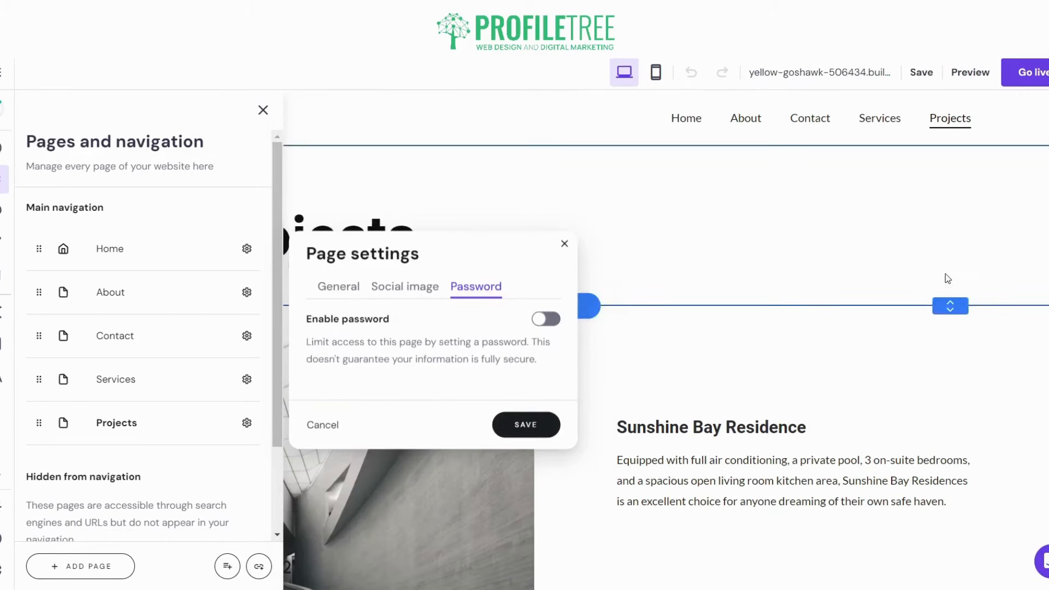
click(514, 424)
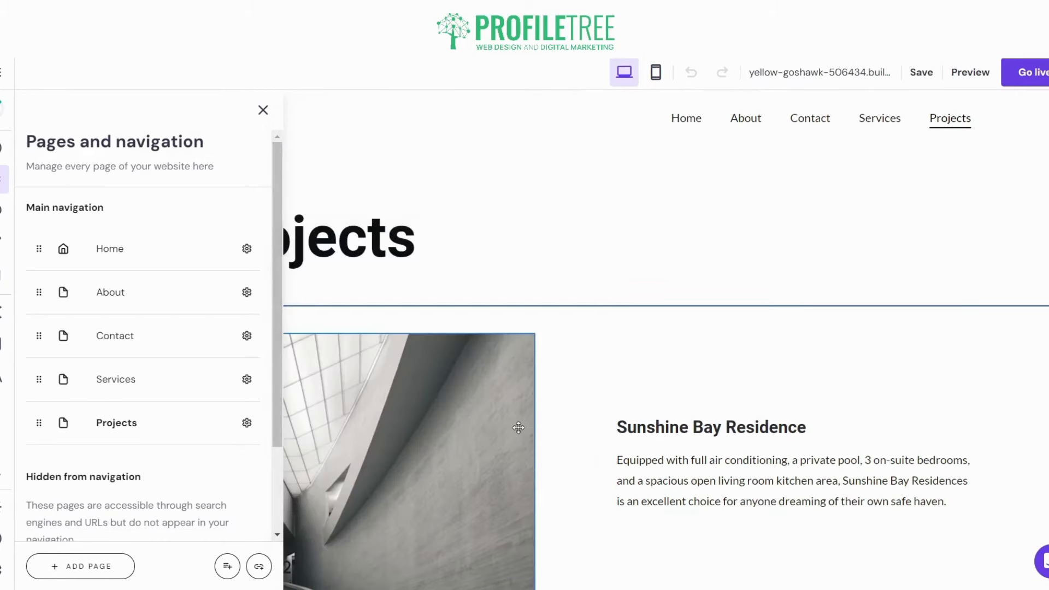
click(263, 110)
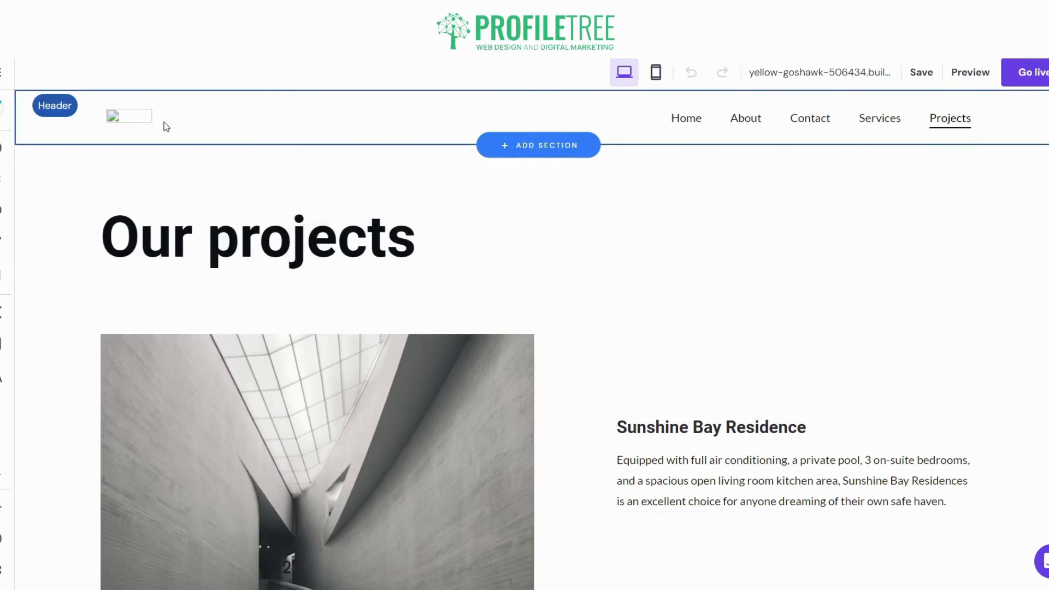
Step: Hide the Home page from the site's main navigation and check it among the hidden pages
click(140, 122)
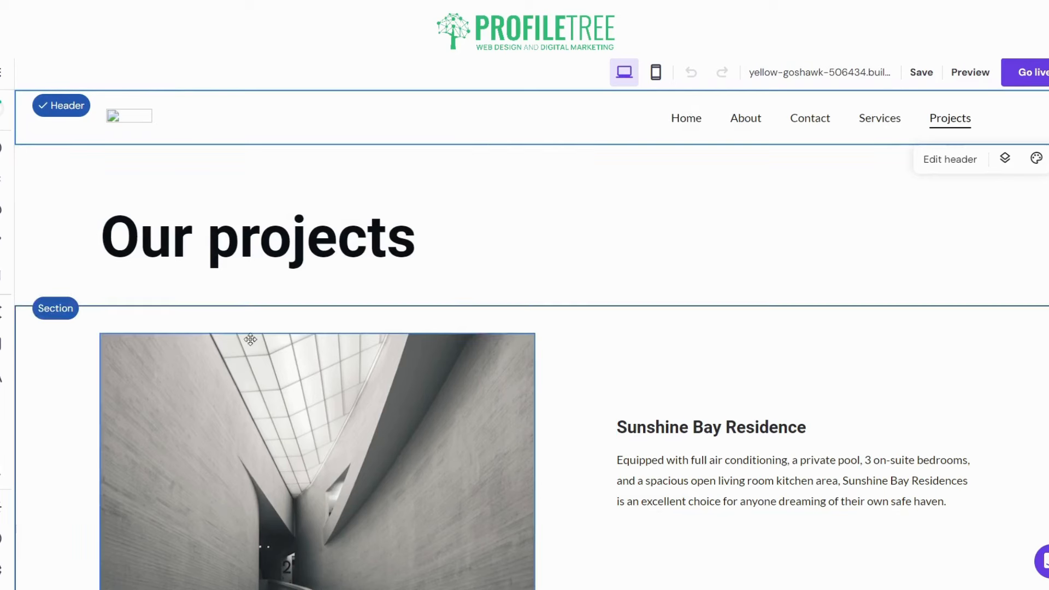
click(3, 178)
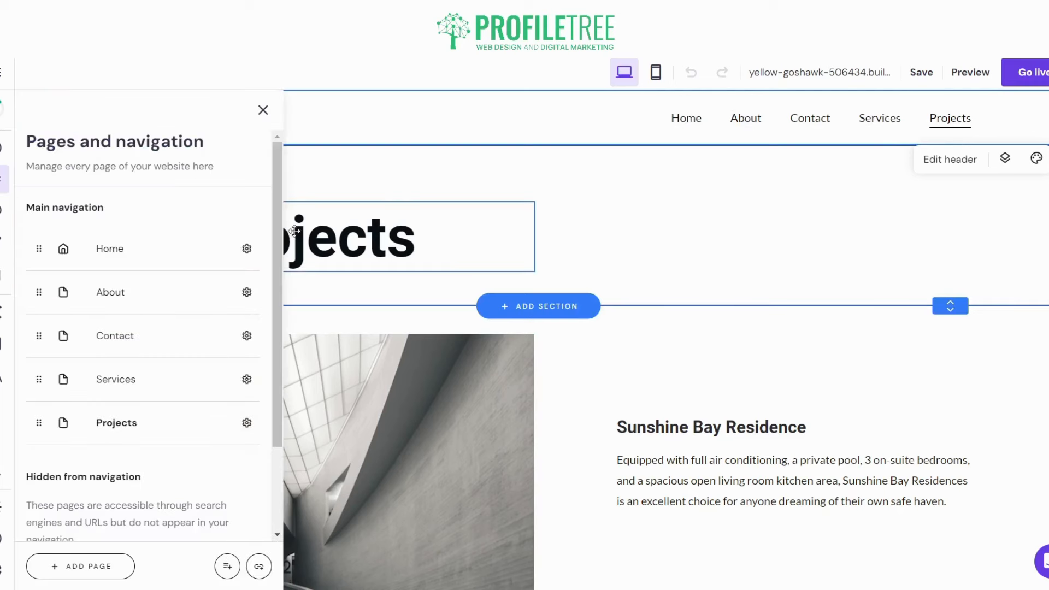
click(247, 248)
click(309, 385)
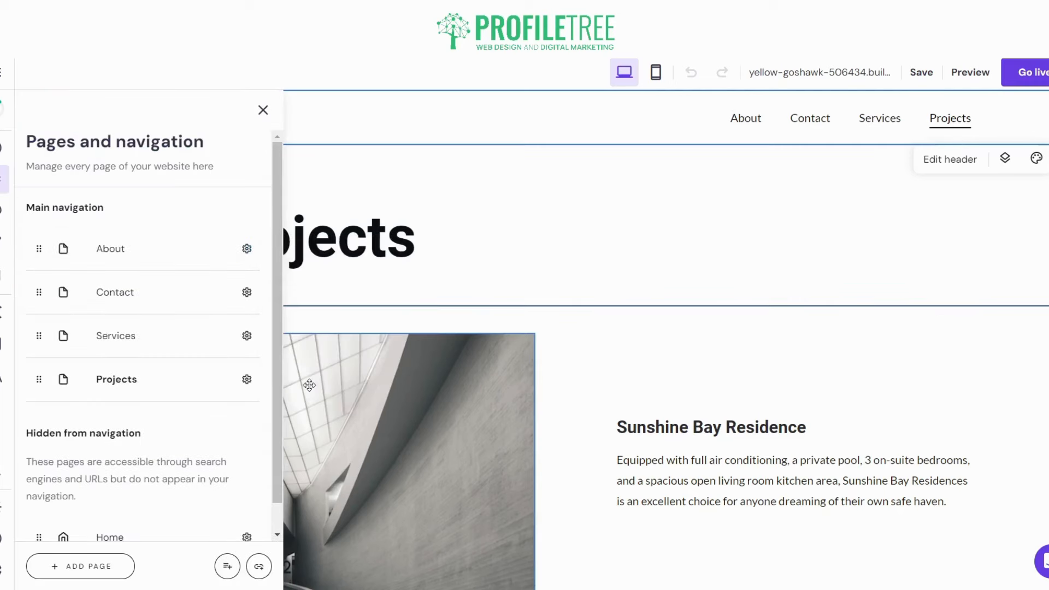
scroll(120, 454, down, 1)
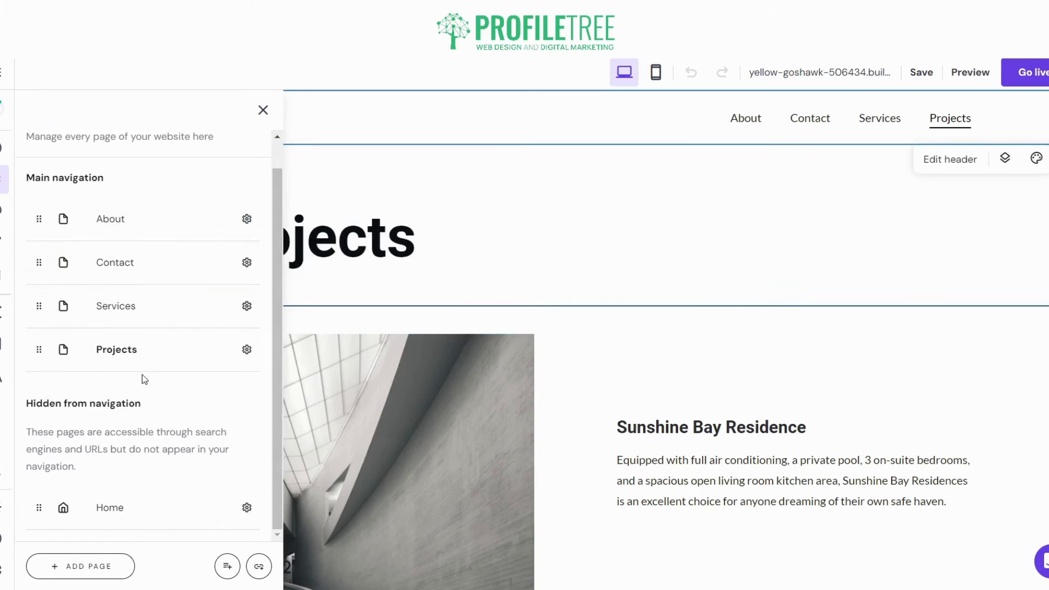
Step: Reorder the main navigation so the pages run Projects, Services, About, Contact
drag(39, 349, 43, 213)
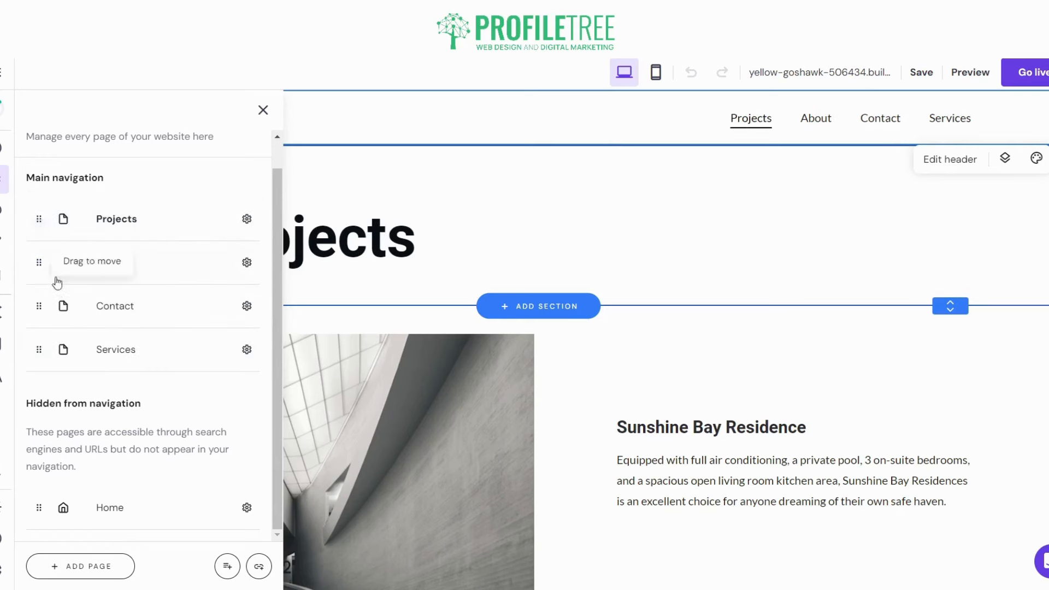
drag(38, 349, 39, 261)
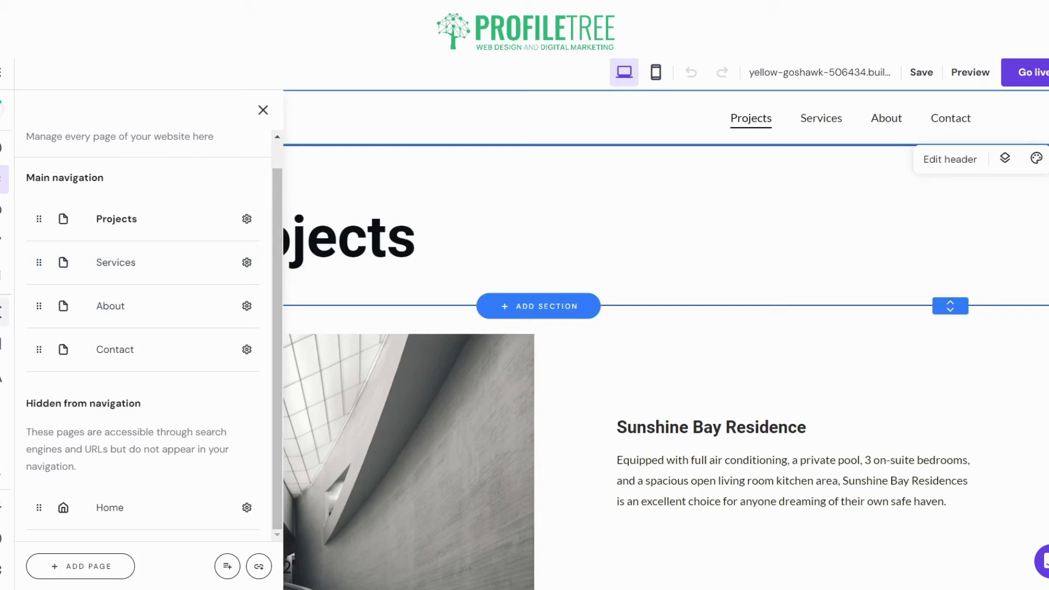
Step: Open the AI Logo Maker and enter ProfileTree as the brand name
click(2, 312)
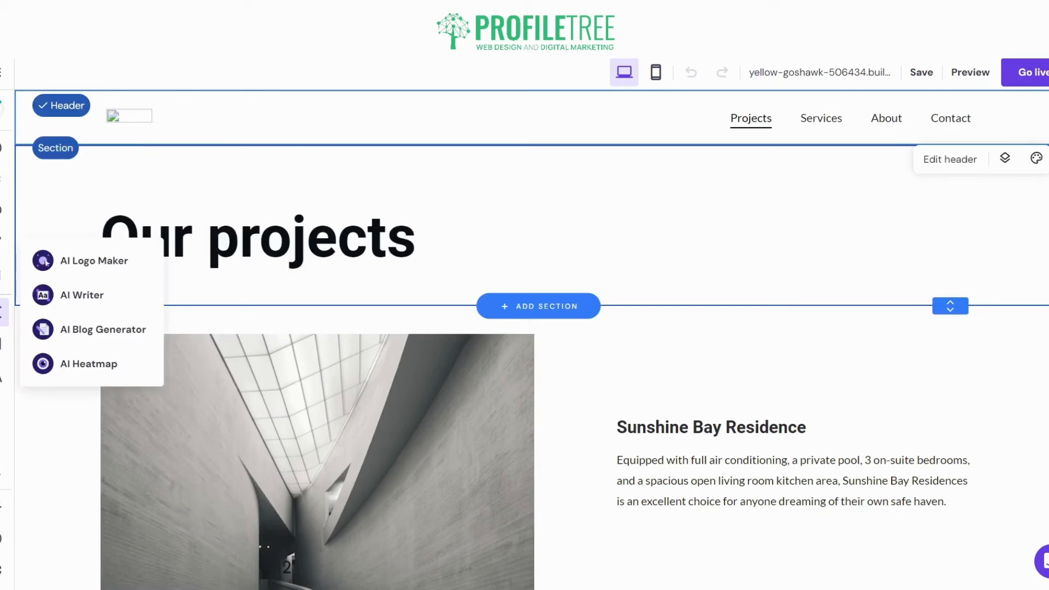
click(108, 265)
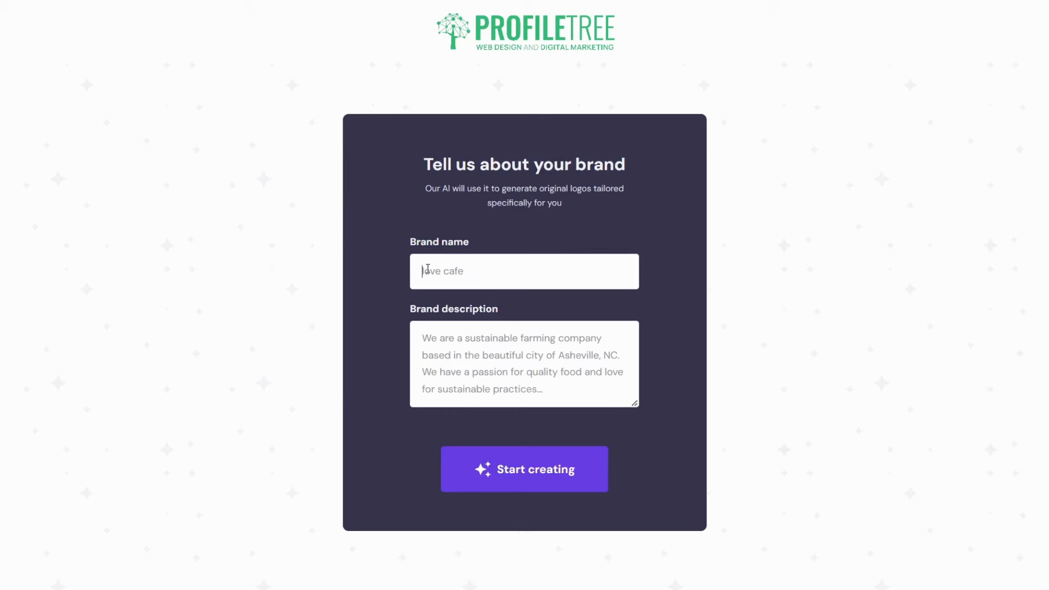
text(ProfileTree)
Step: Describe the brand as "We are a Content Marketing Team, Digital Strategy" for the AI logo, and leave the logo editor
click(564, 371)
text(We are a)
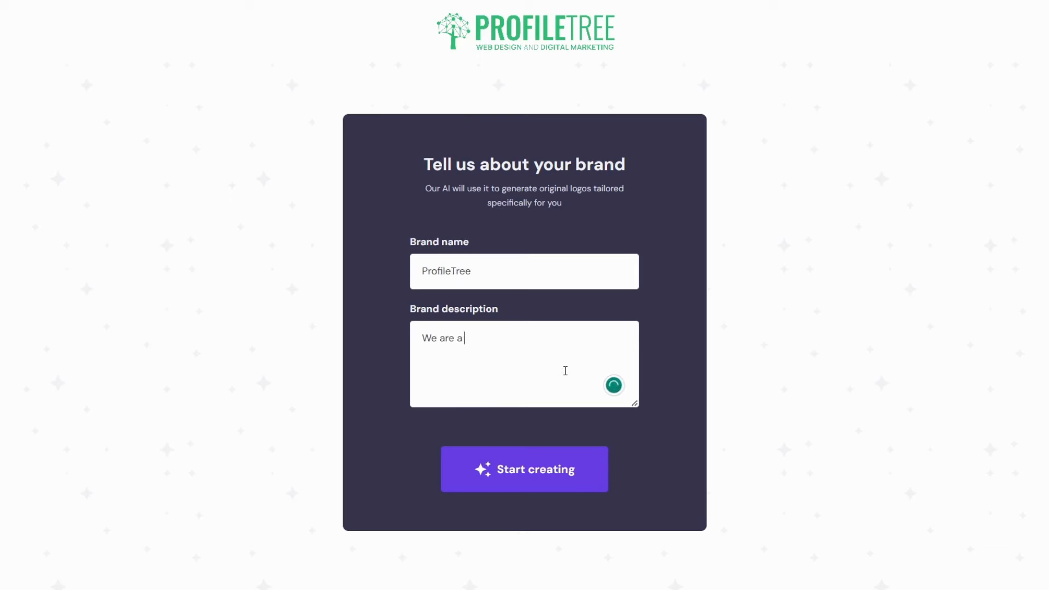
text( Content Marketing Team, Digital)
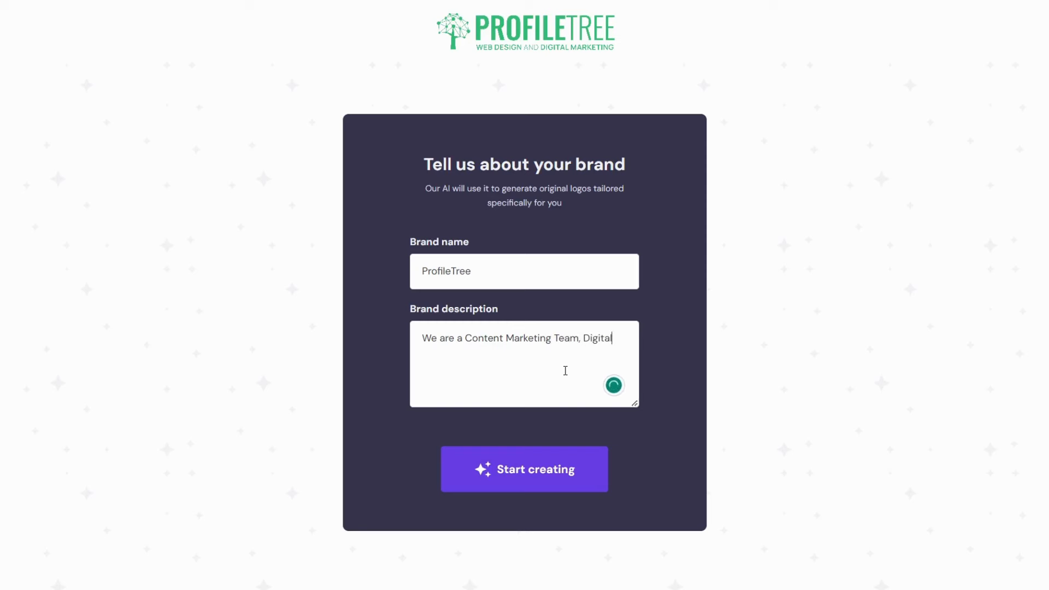
text( Srtr)
key(BackSpace)
key(BackSpace)
text(a)
key(BackSpace)
key(BackSpace)
text(ragegy)
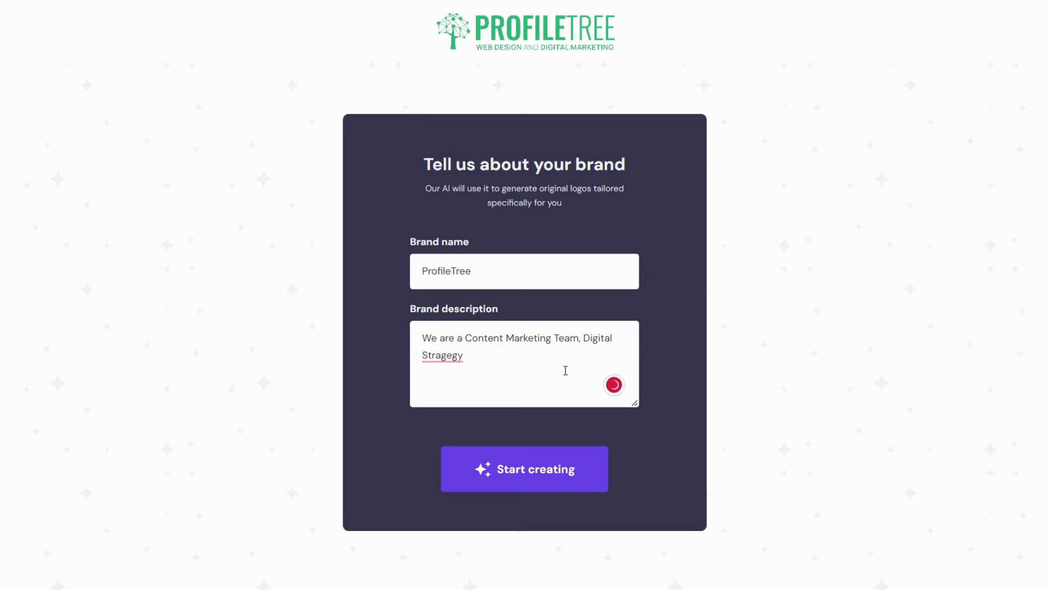
key(BackSpace)
key(BackSpace)
key(BackSpace)
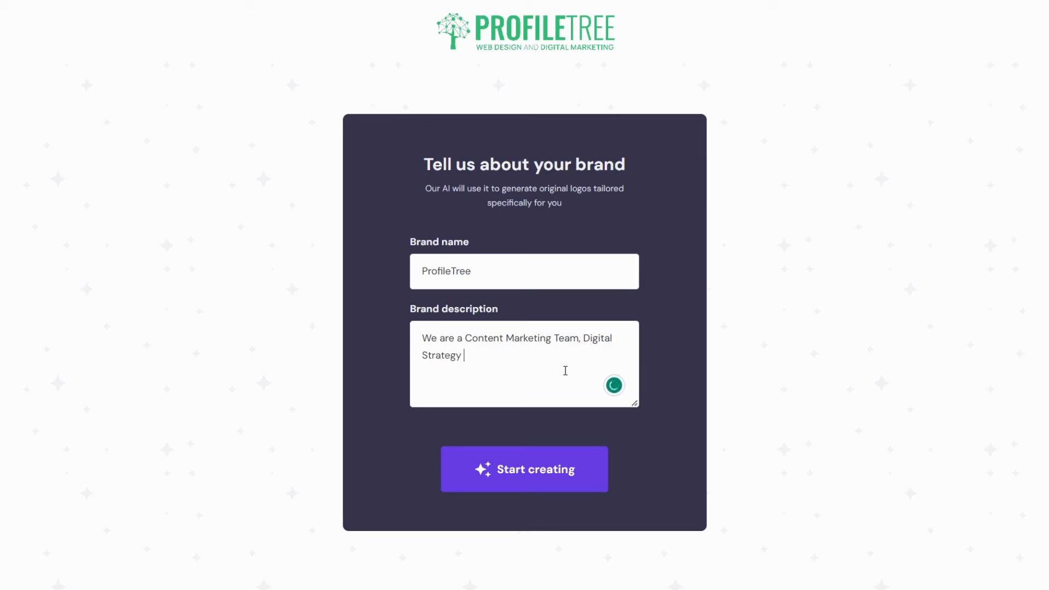
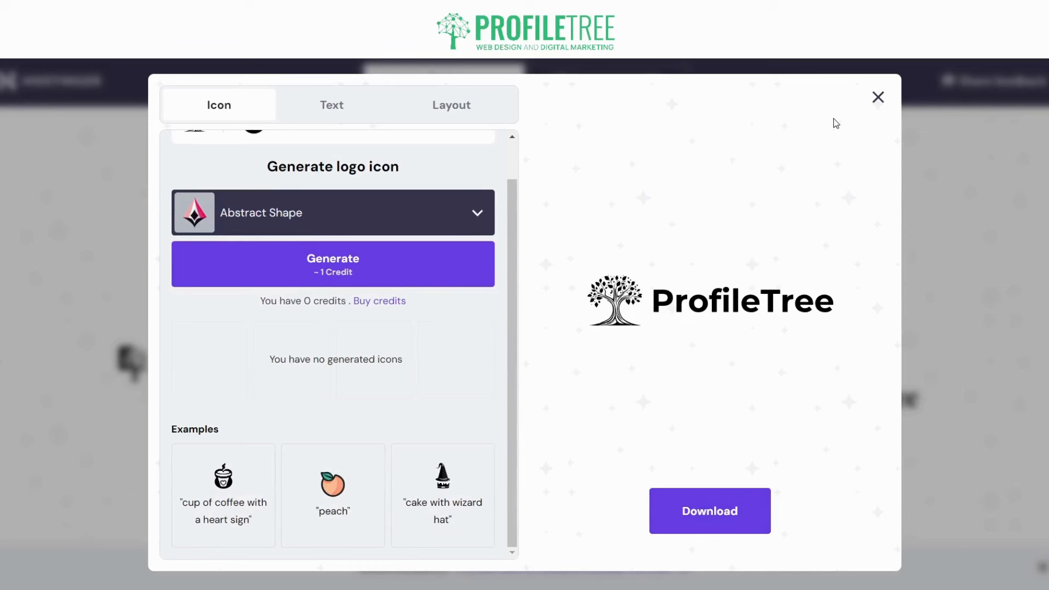
click(877, 98)
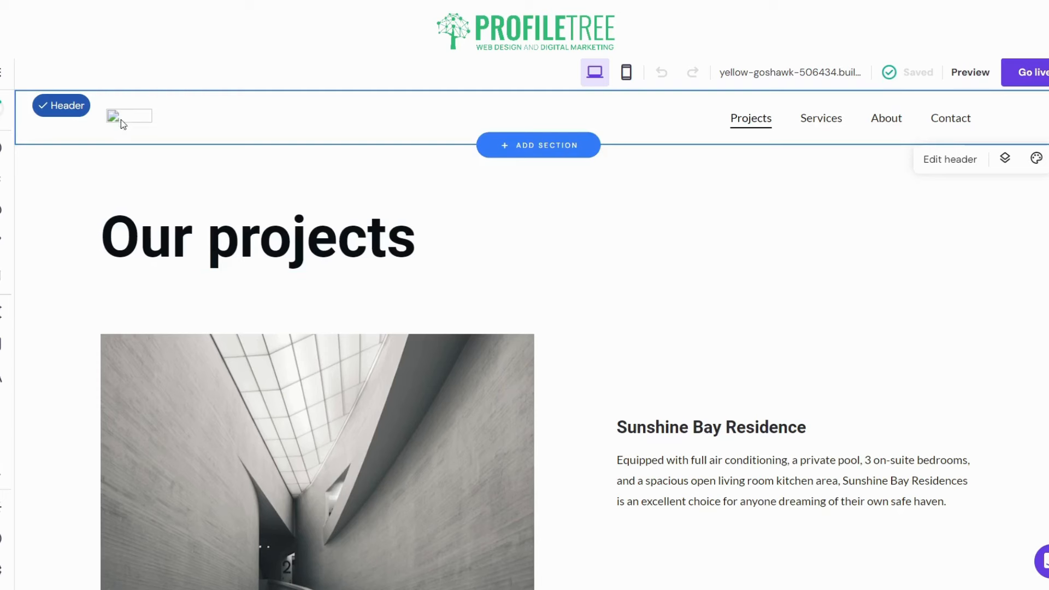
Step: Try to place an image element in the page header beside the logo placeholder
click(2, 156)
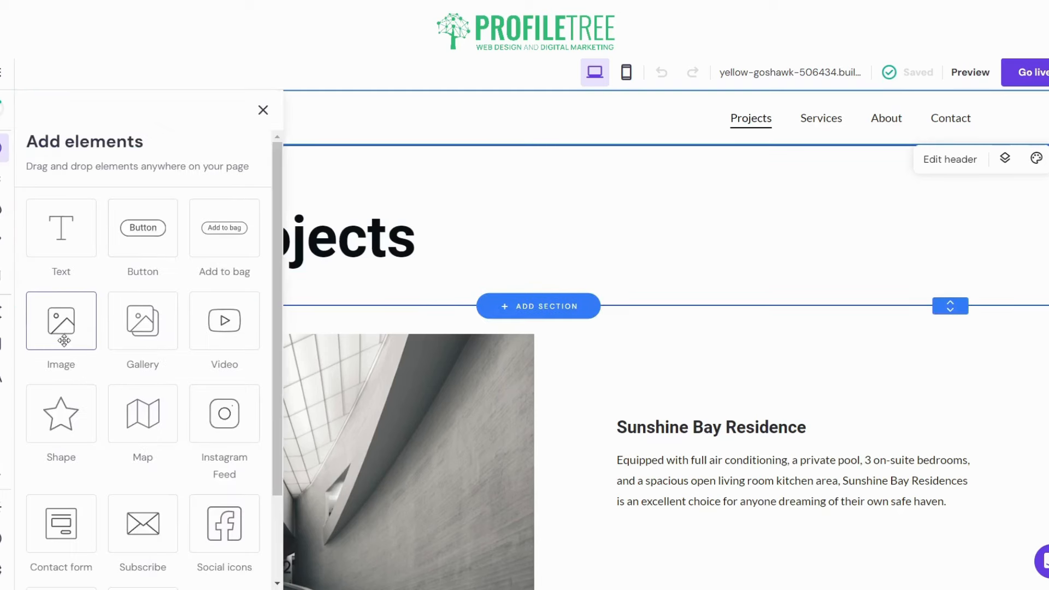
drag(63, 338, 357, 130)
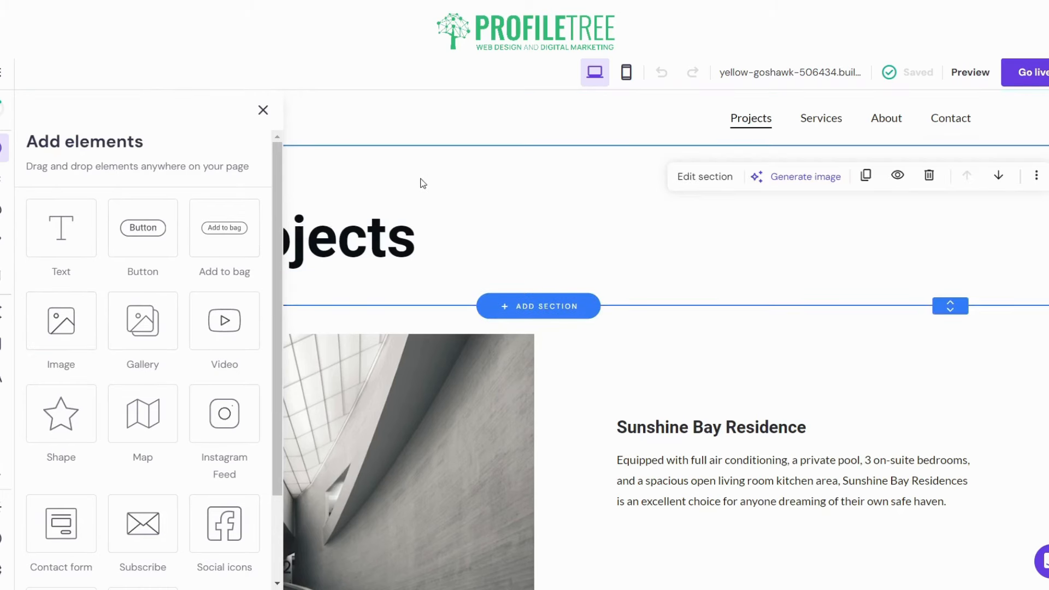
click(263, 109)
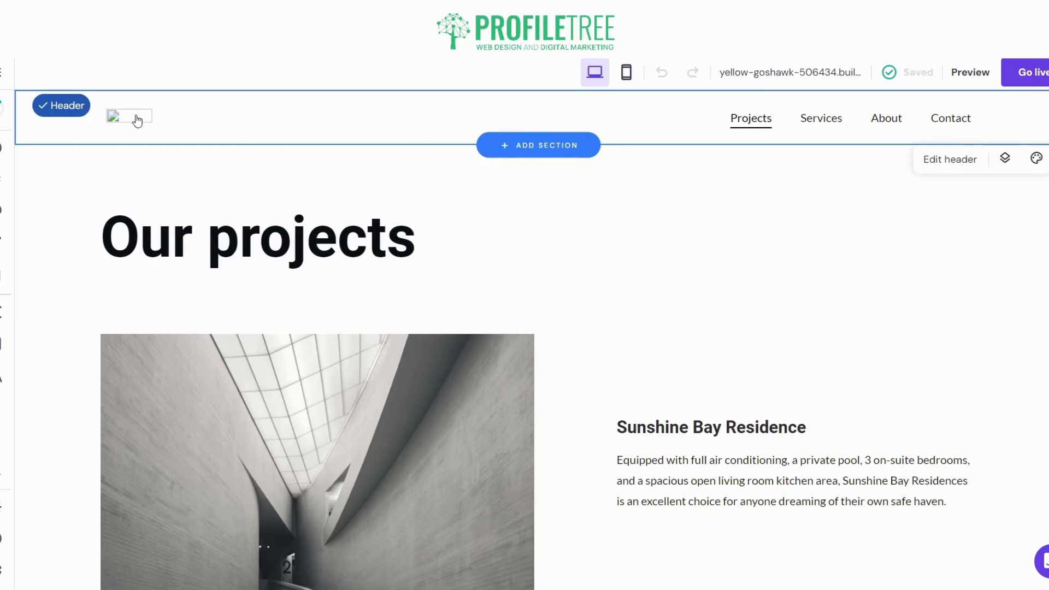
click(376, 215)
click(668, 177)
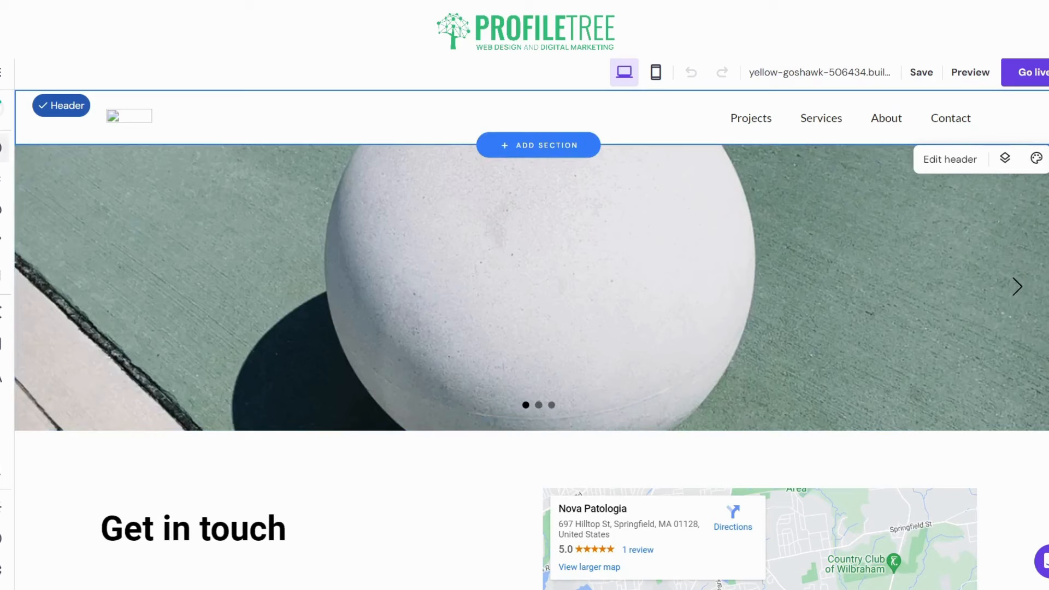
click(4, 147)
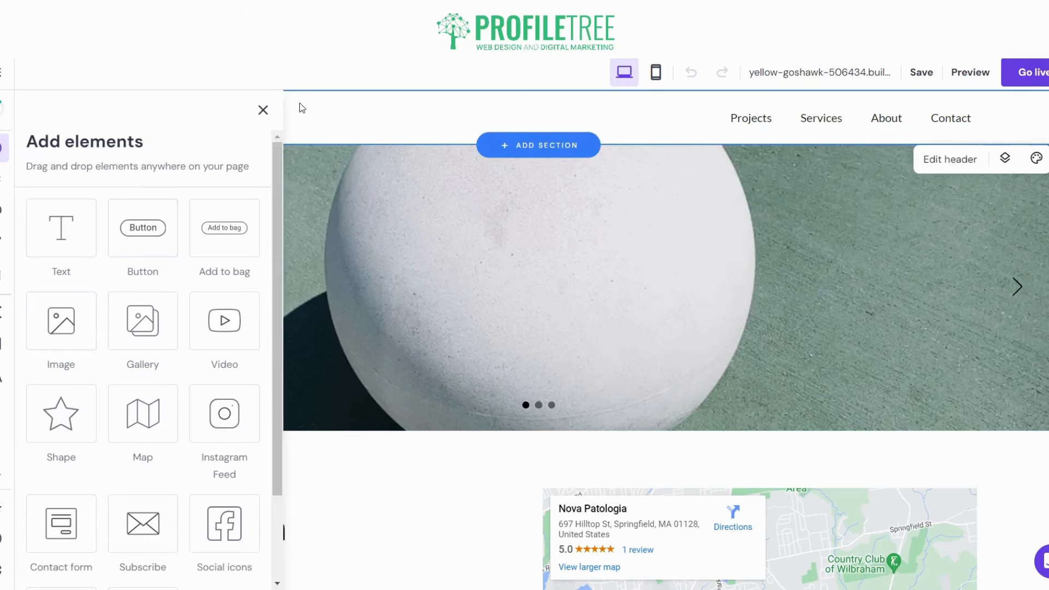
click(262, 110)
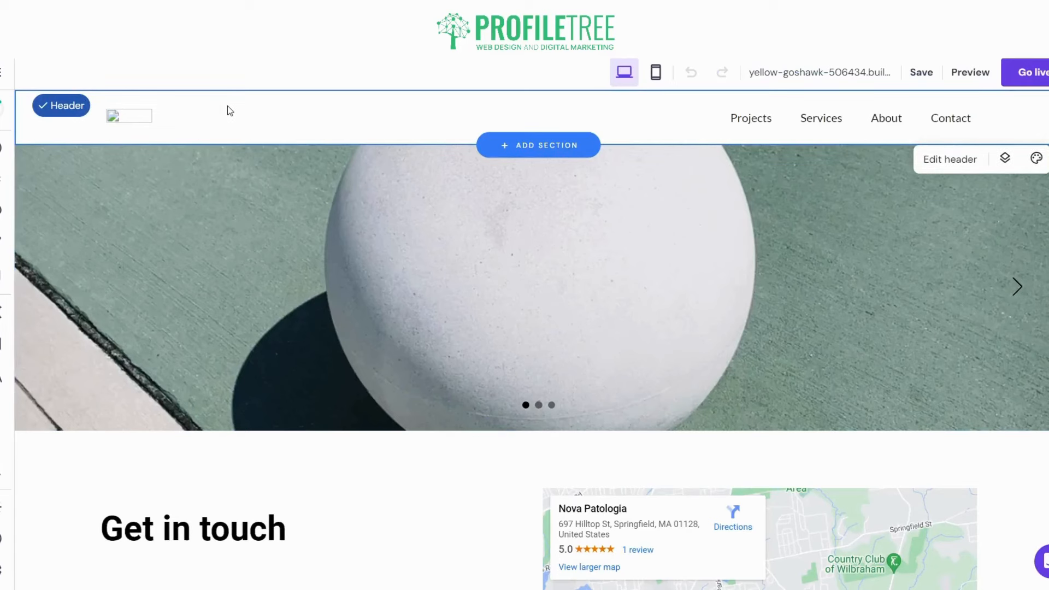
click(1004, 161)
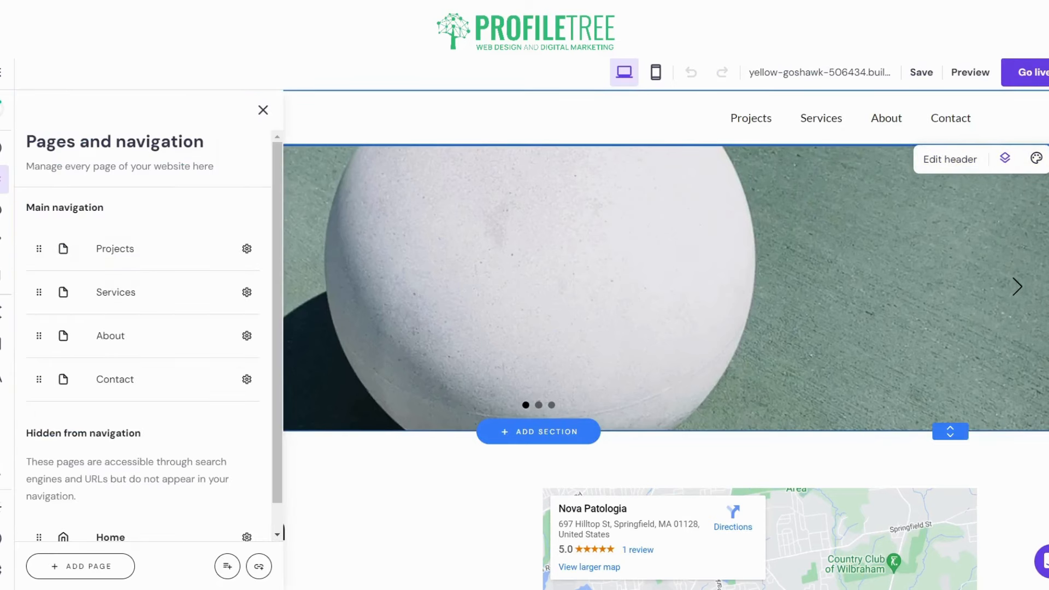
click(263, 110)
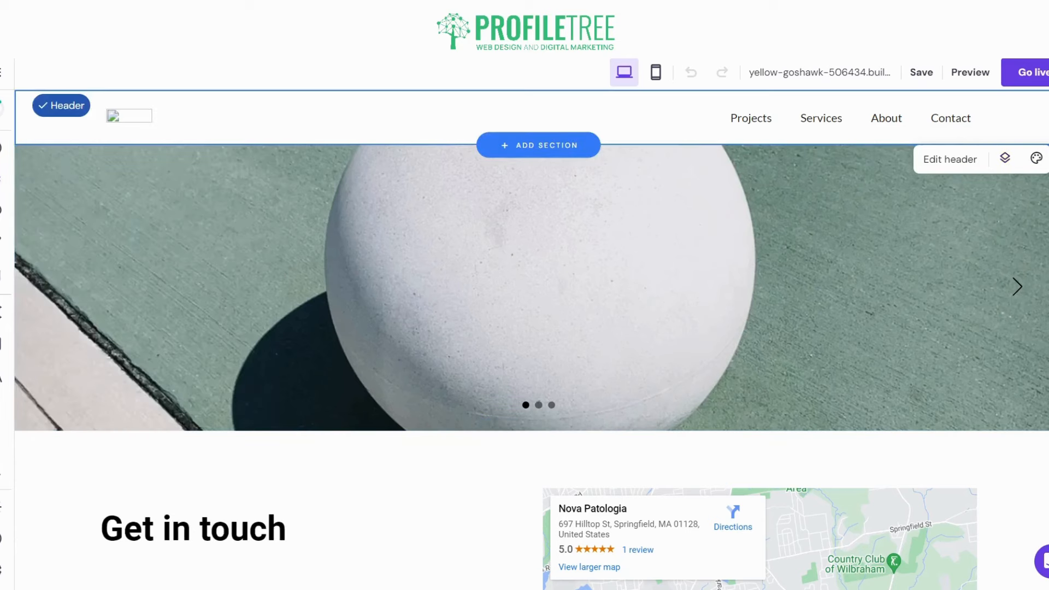
Step: Replace the header's logo image with the uploaded ProfileTree "logo" PNG from the media library
click(946, 161)
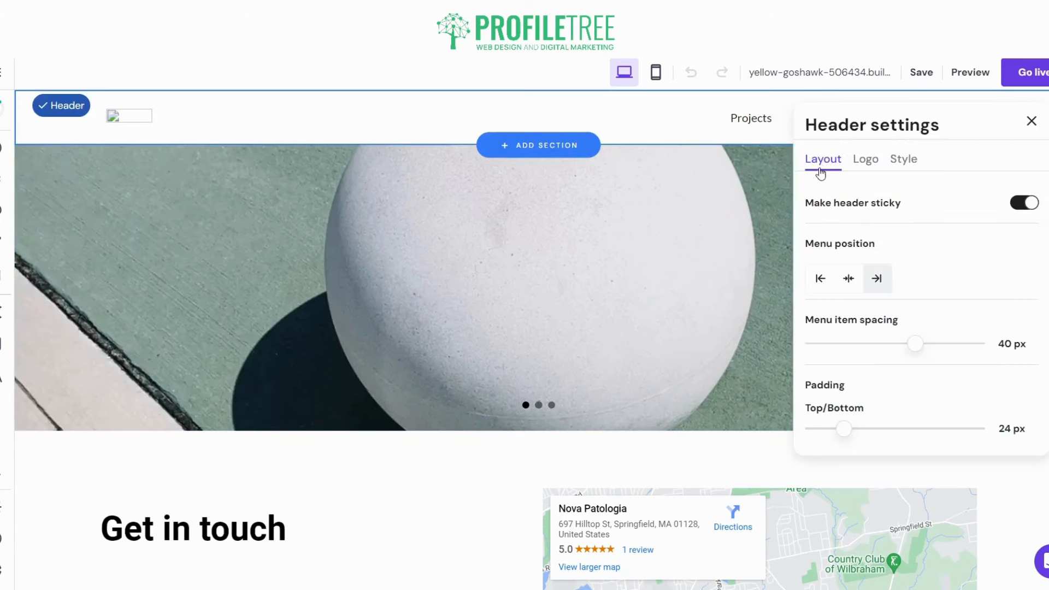
click(868, 166)
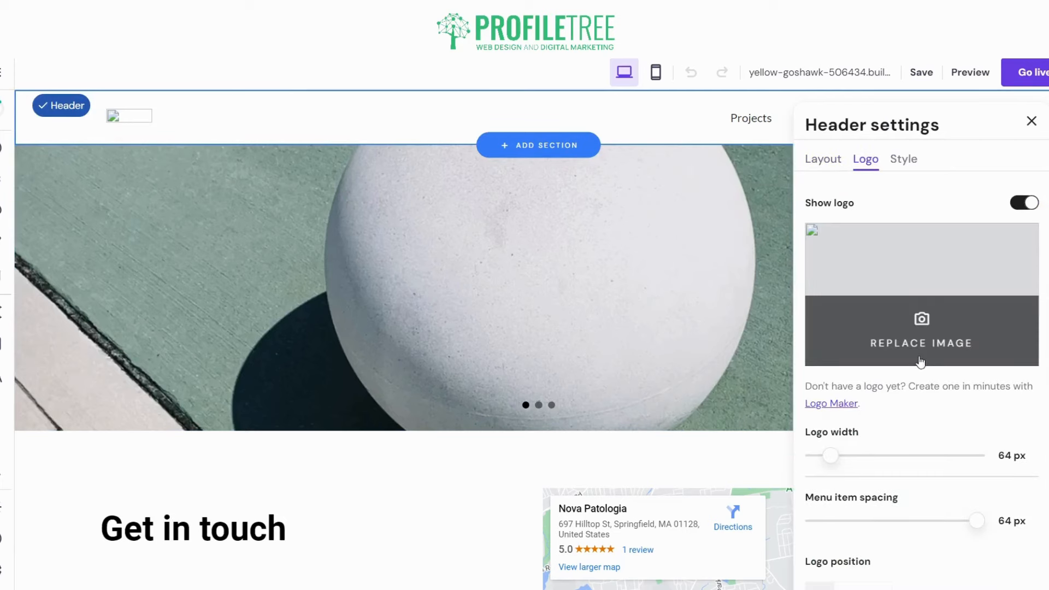
click(933, 316)
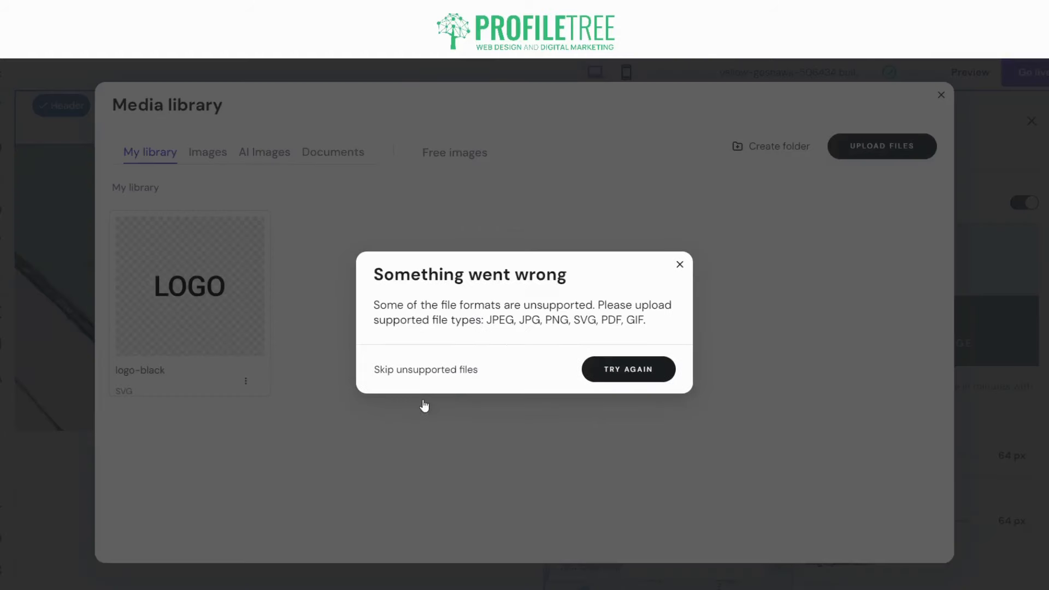
click(636, 380)
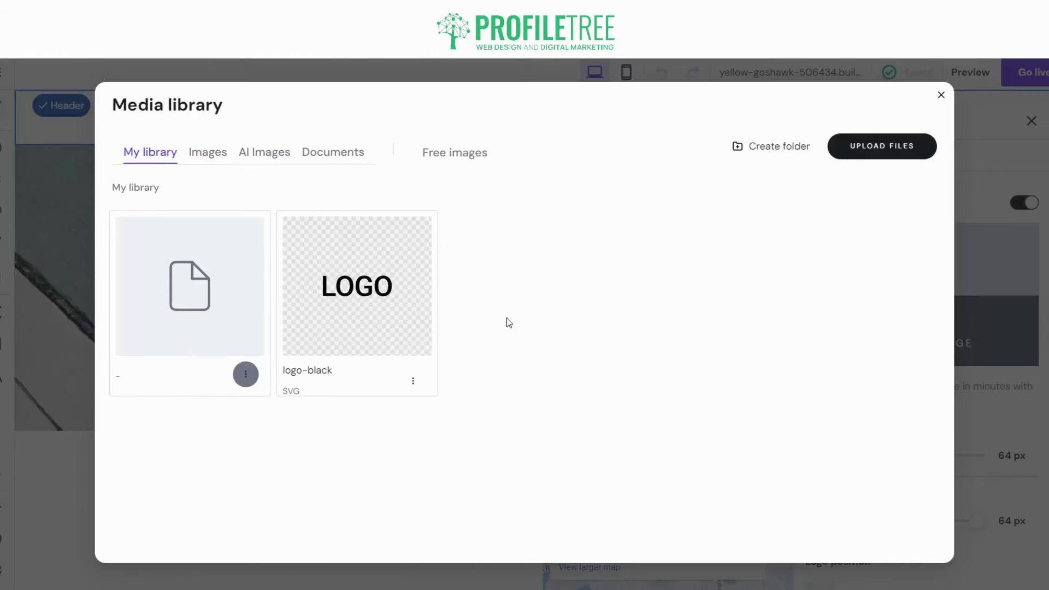
click(680, 264)
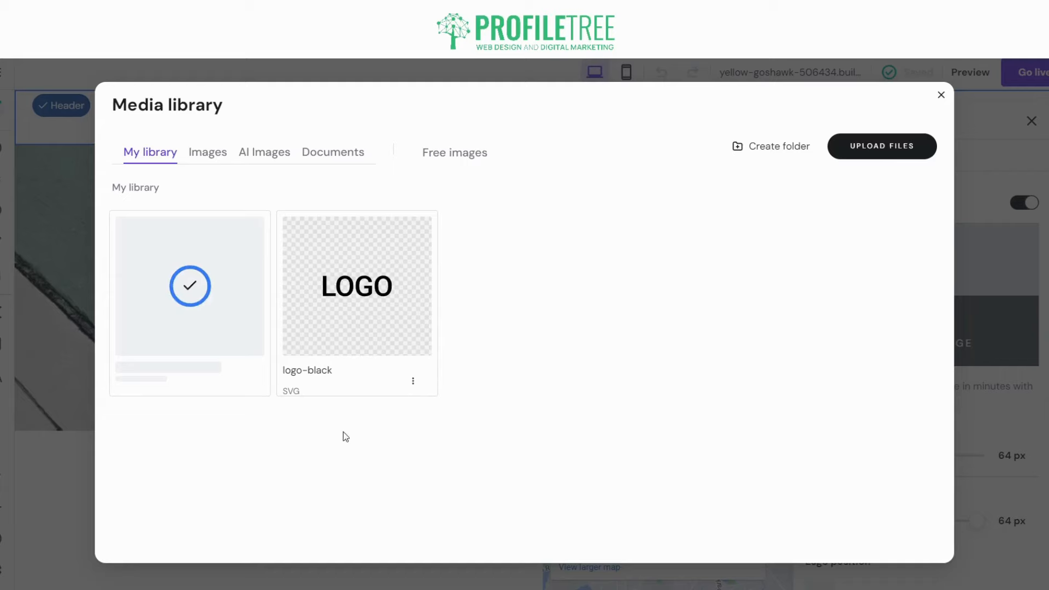
mouse_move(200, 285)
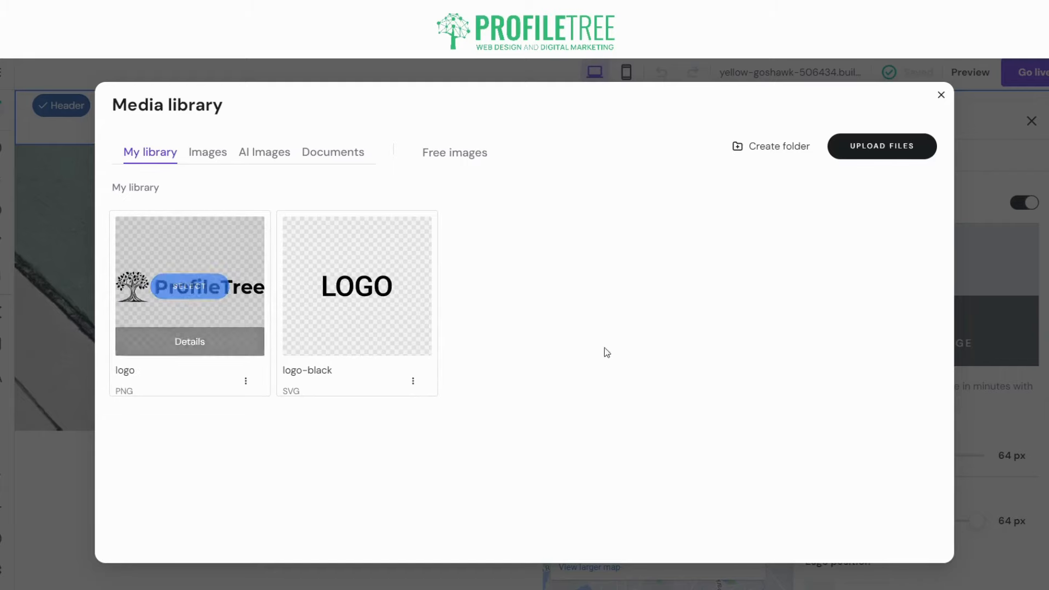
click(190, 289)
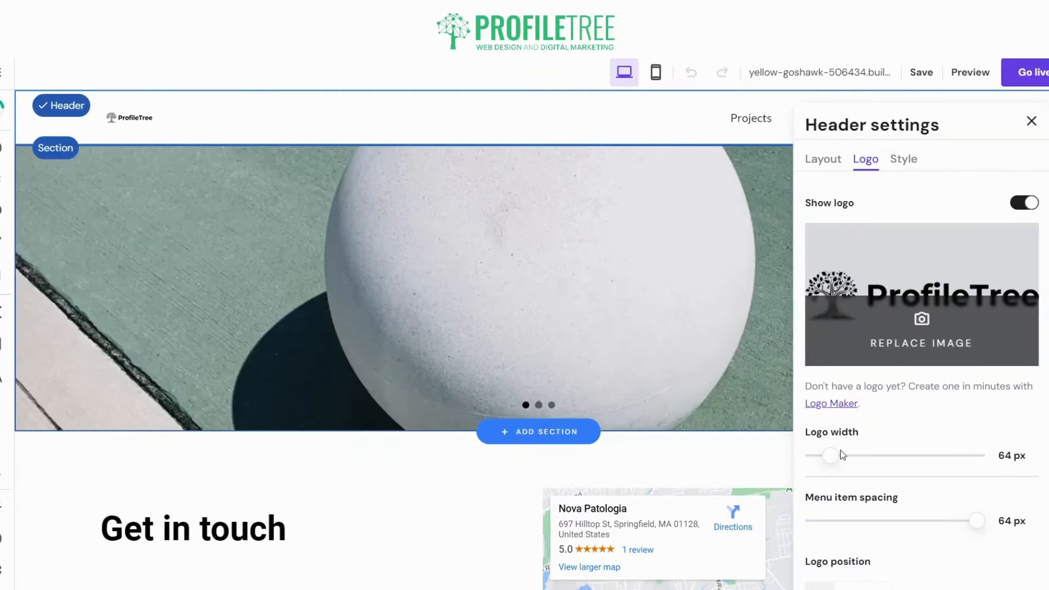
Step: Set the header logo's width to 250 px and close the header settings
drag(831, 455, 938, 455)
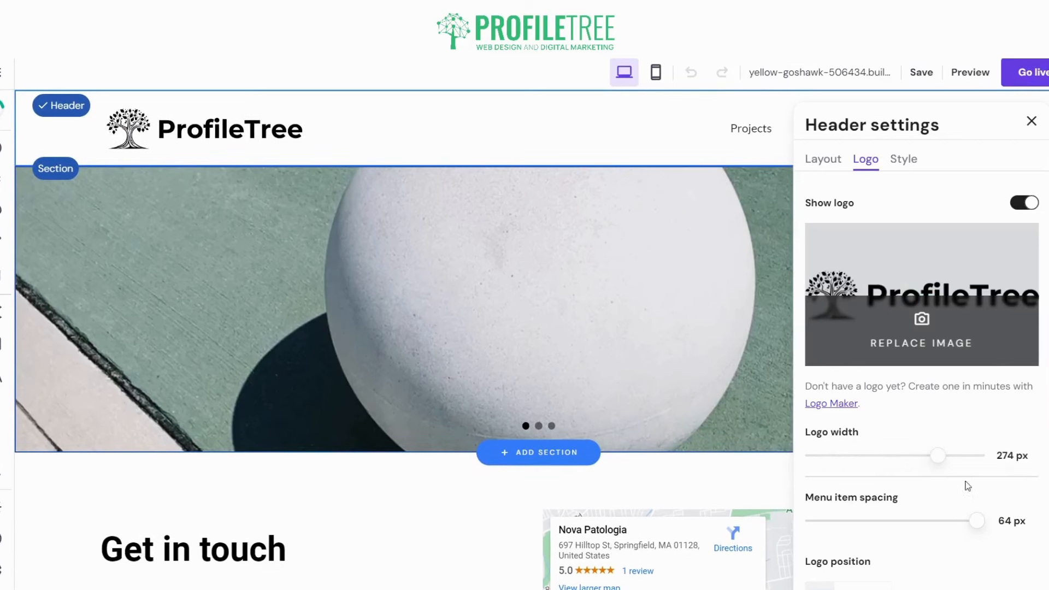
drag(941, 456, 924, 456)
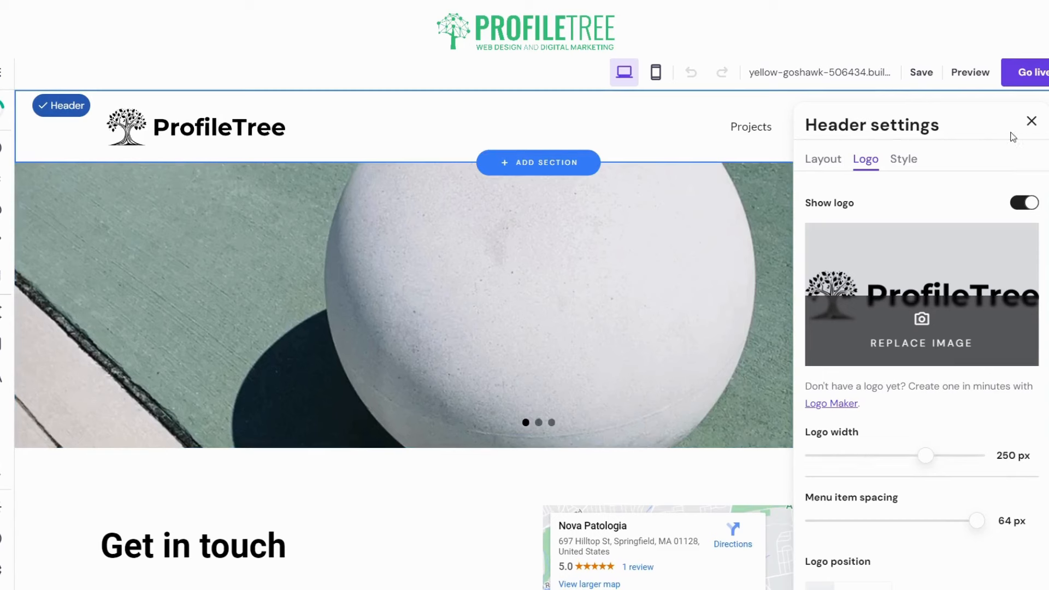
click(1030, 124)
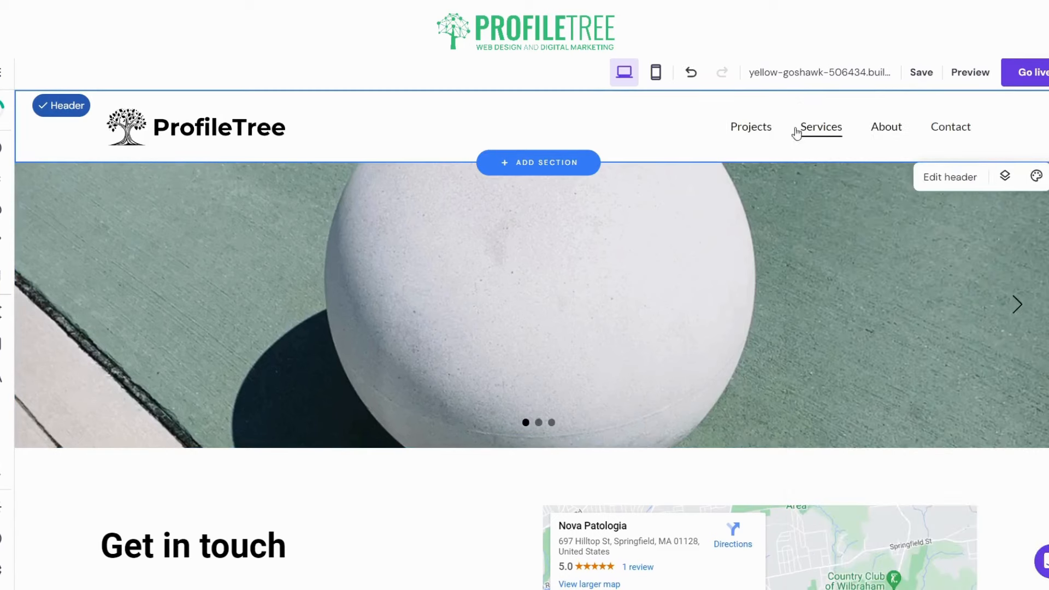
Step: Set the header layout's menu item spacing to 64 px and close the header settings
click(950, 178)
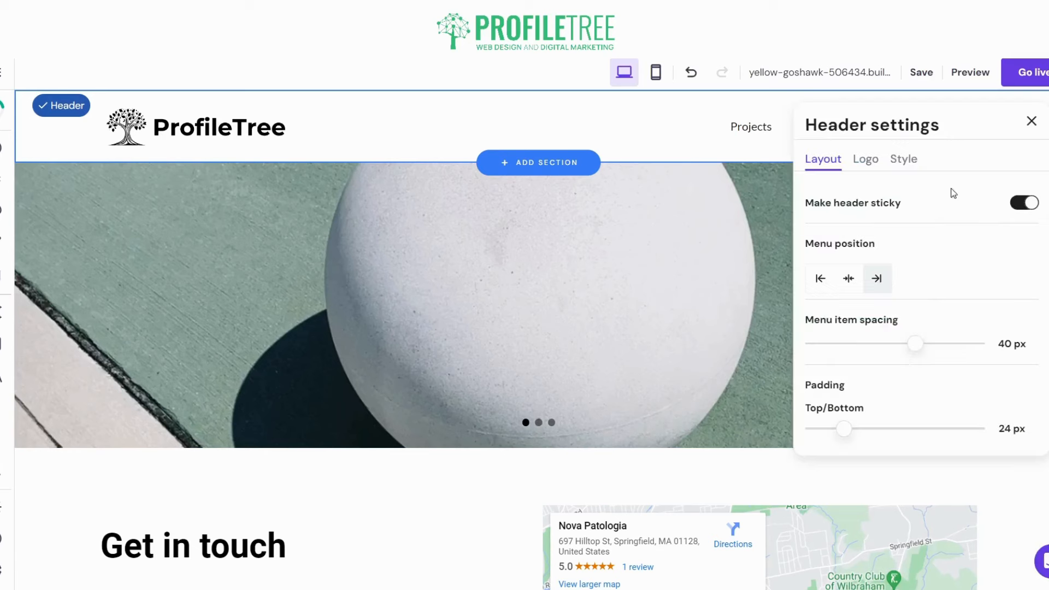
drag(918, 344, 981, 346)
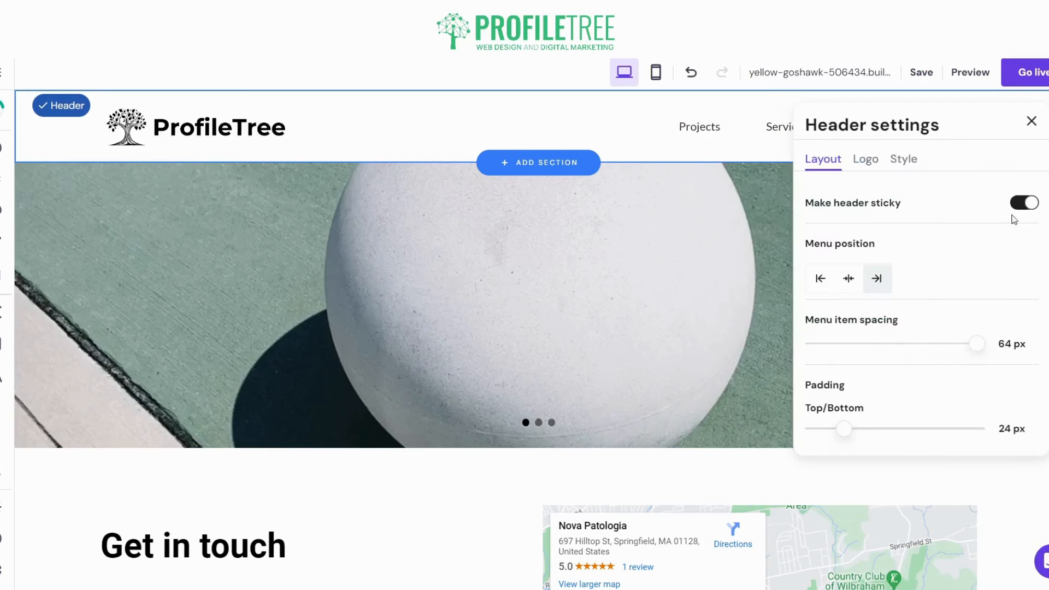
click(1031, 121)
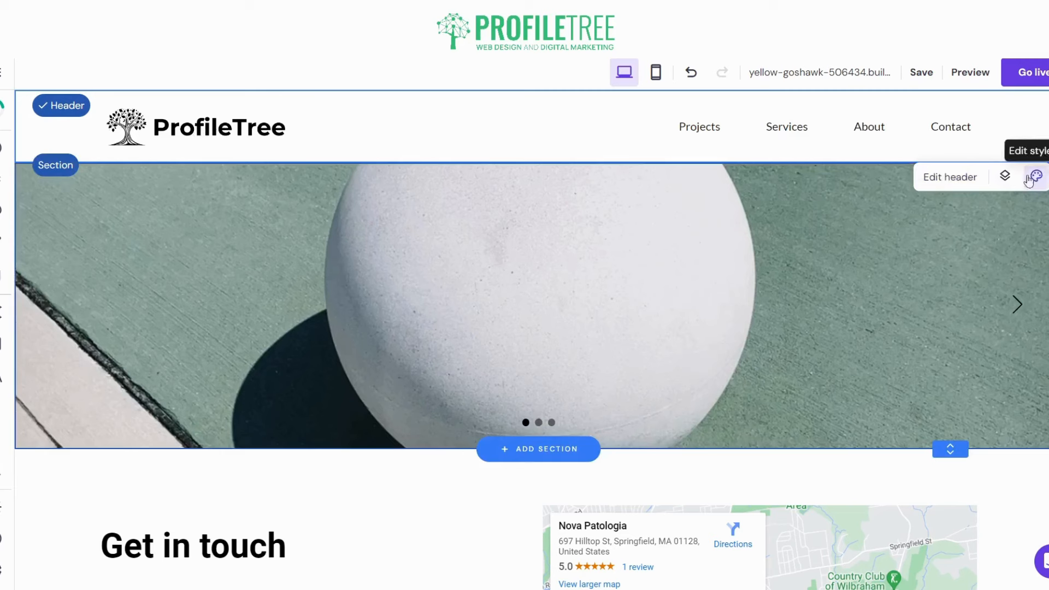
Step: Try the header menu in the centre and left positions, and return it to the right position
click(951, 187)
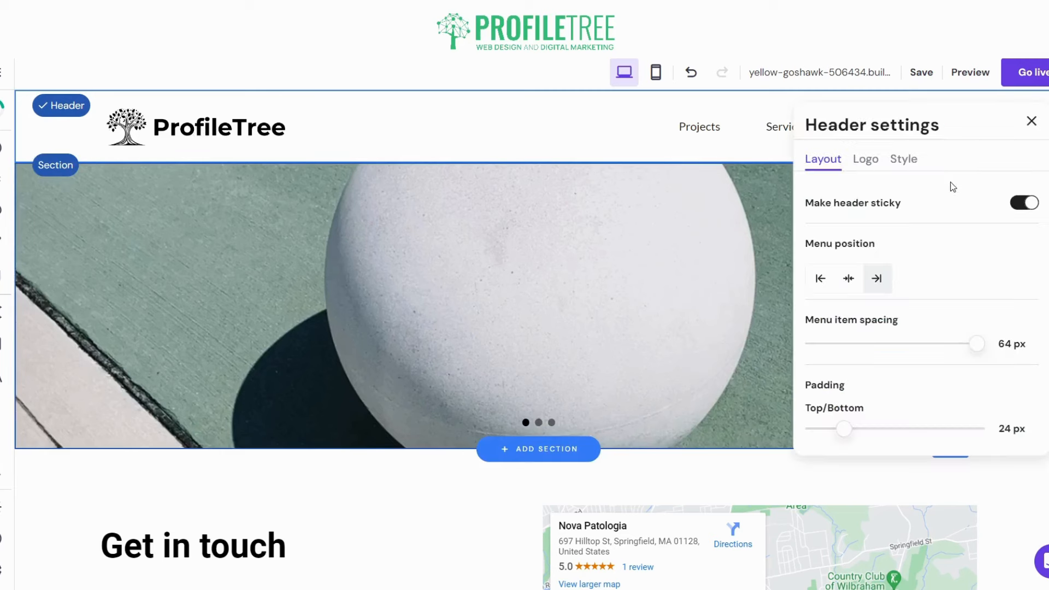
click(844, 282)
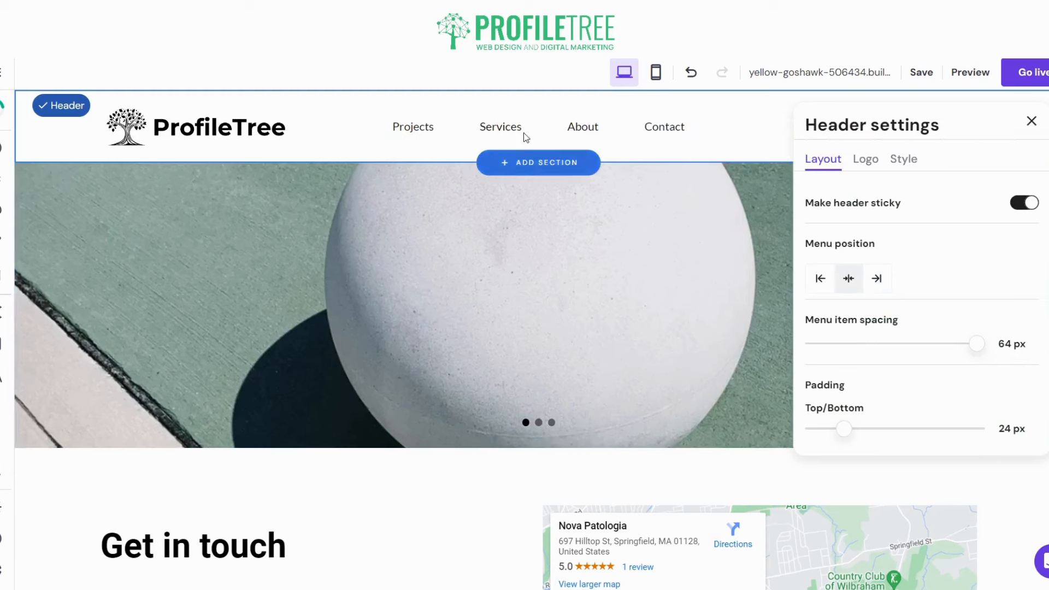
click(820, 280)
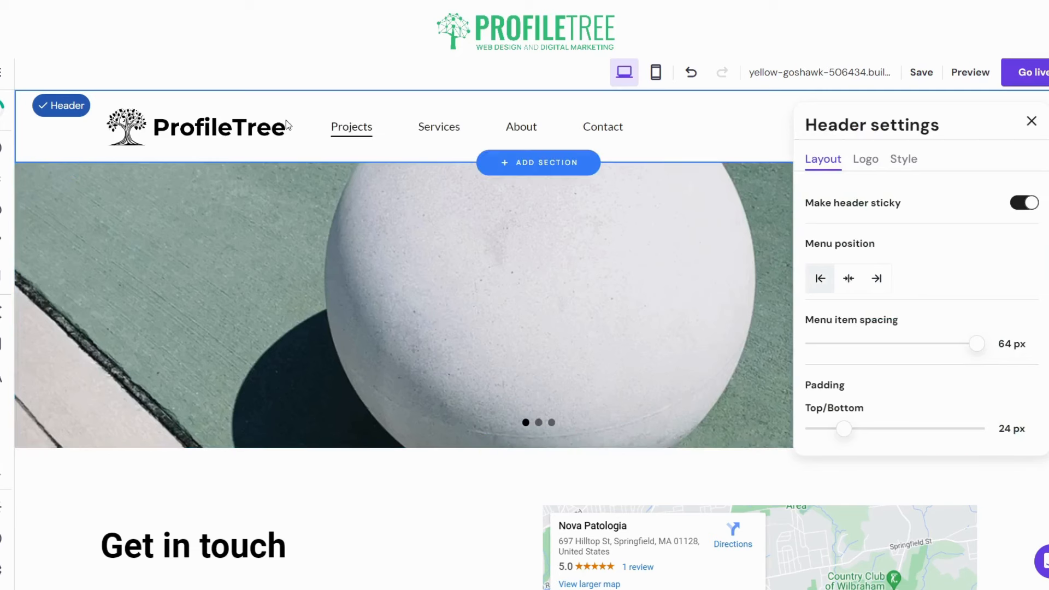
click(879, 282)
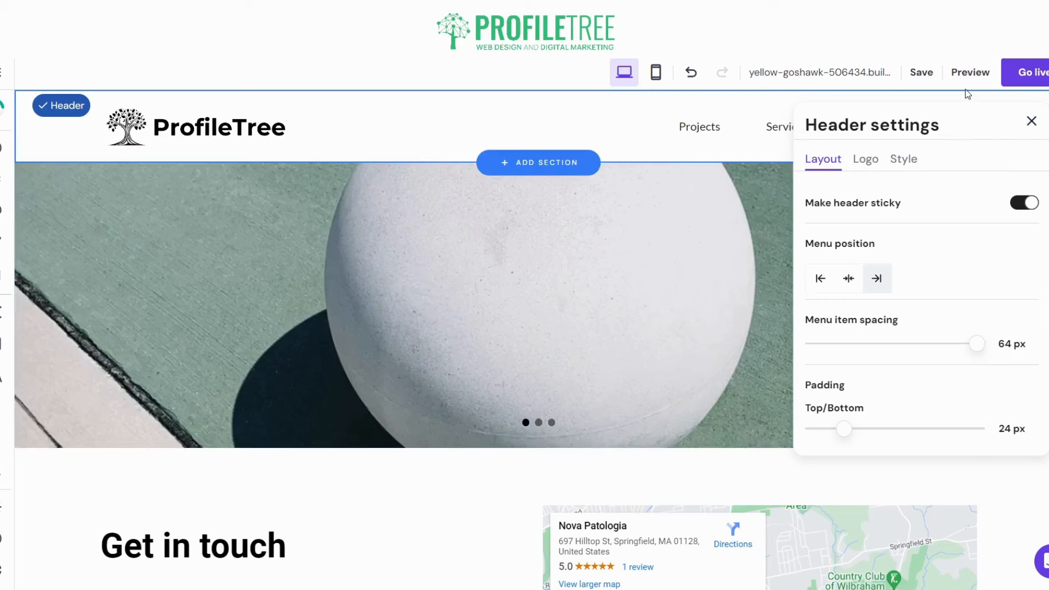
Step: Close the header settings, preview the page to examine the sticky header while scrolling past the slideshow, and return to the editor
click(1030, 121)
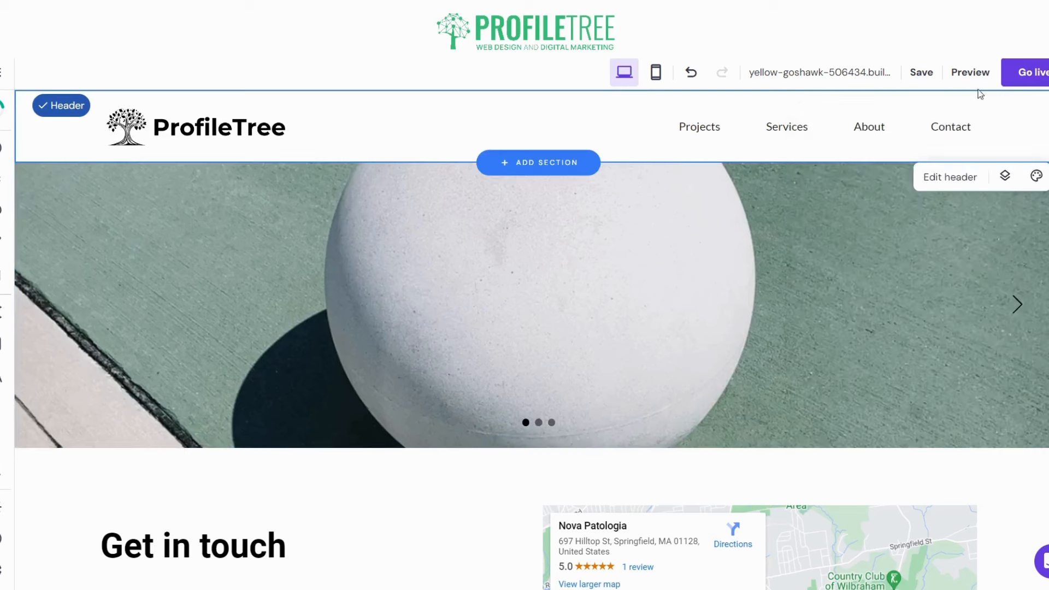
click(957, 75)
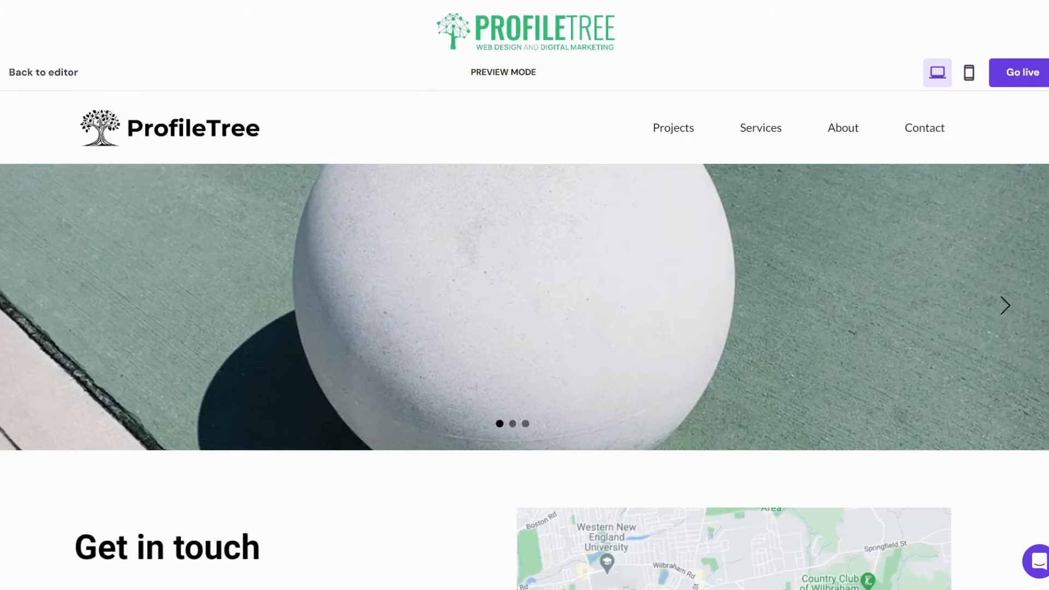
scroll(524, 377, down, 5)
scroll(524, 377, up, 5)
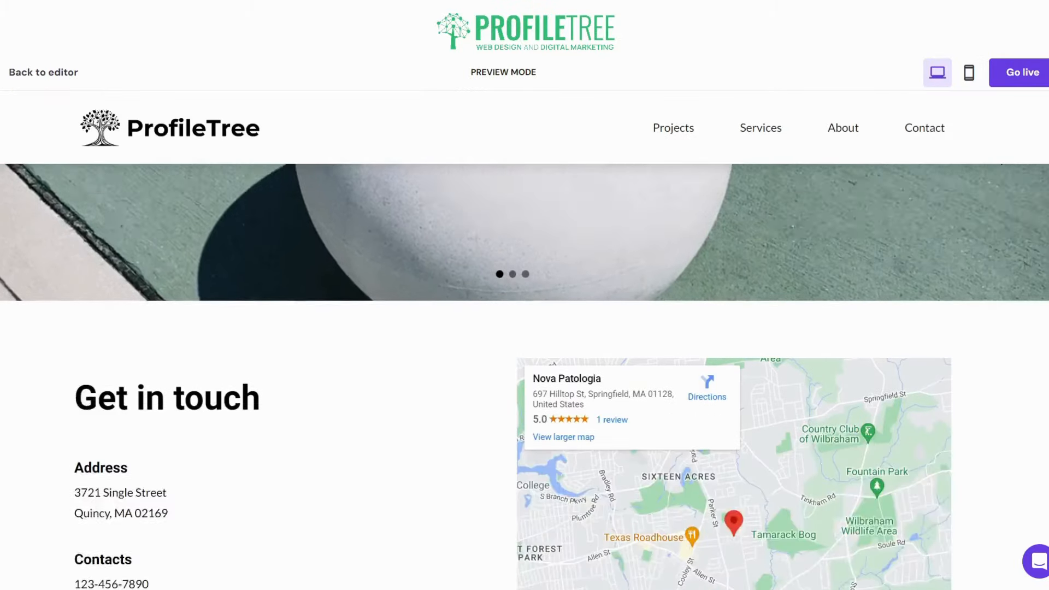
scroll(524, 377, down, 5)
scroll(525, 377, up, 5)
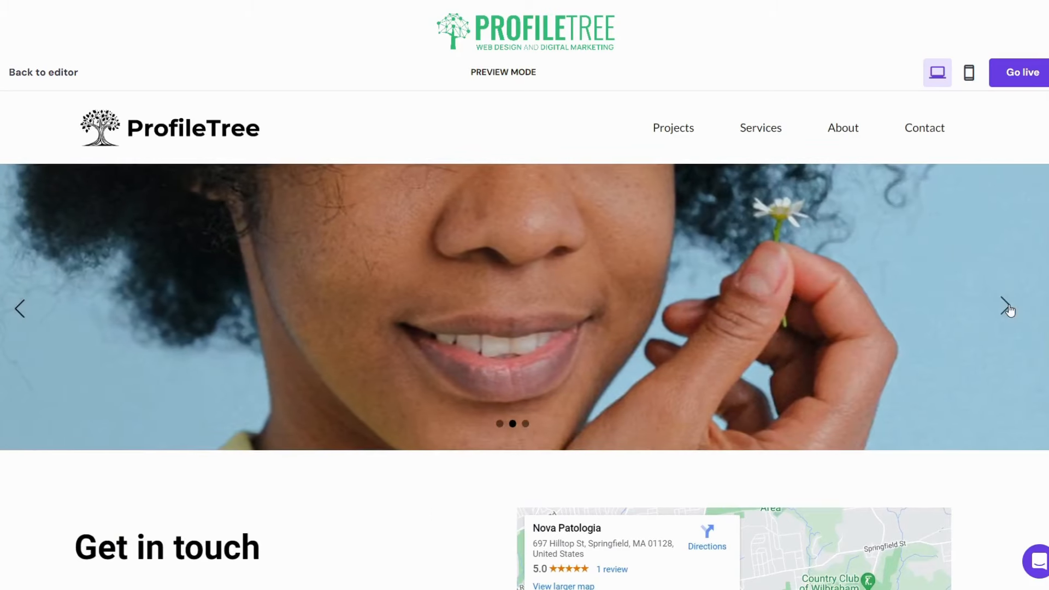
scroll(384, 214, down, 5)
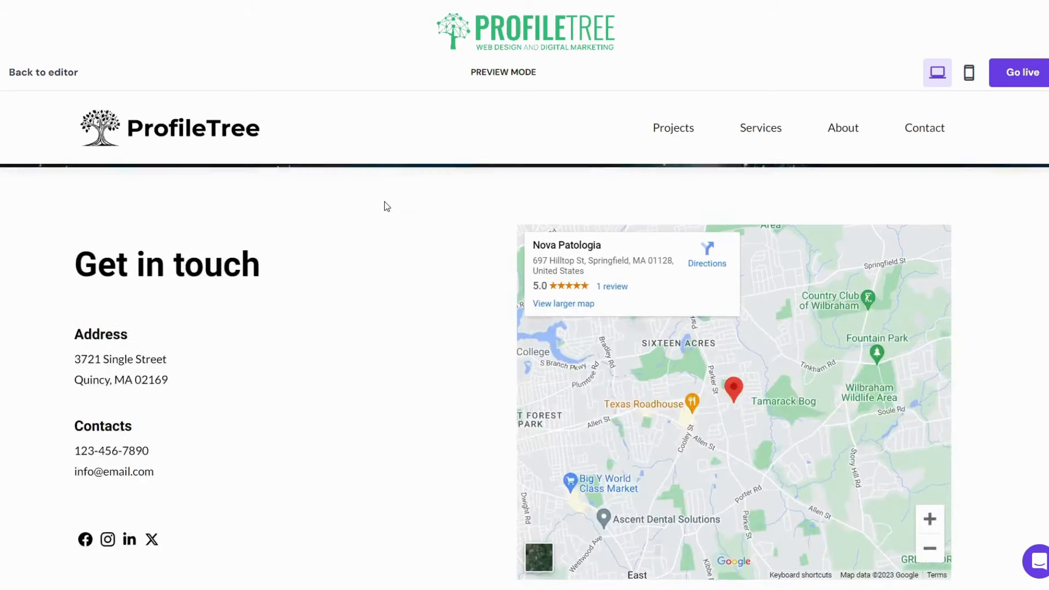
scroll(384, 214, up, 4)
scroll(395, 229, down, 4)
scroll(384, 176, up, 4)
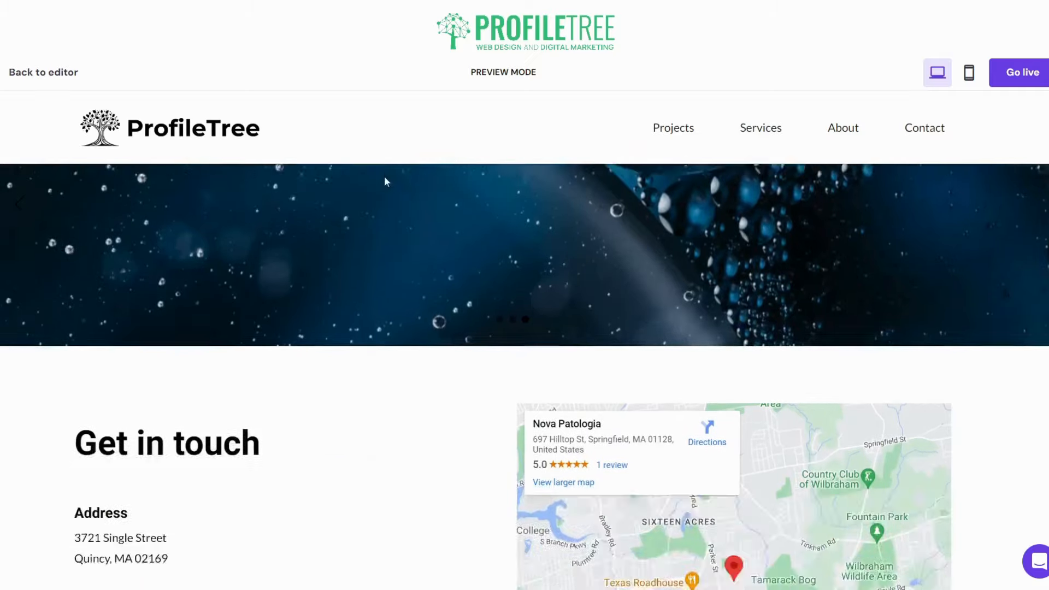
scroll(391, 176, down, 4)
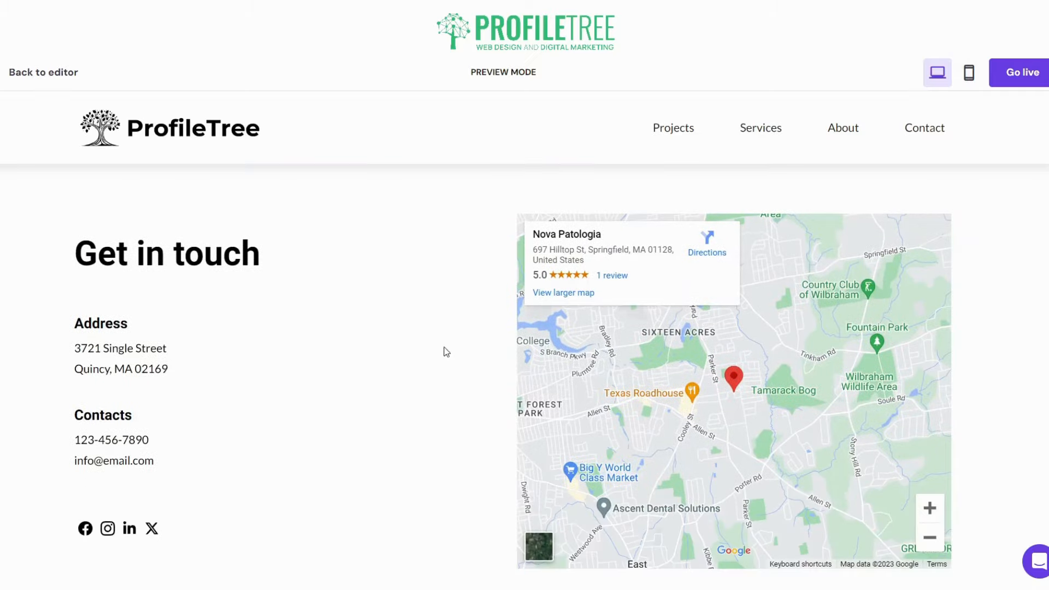
scroll(445, 351, up, 4)
click(67, 76)
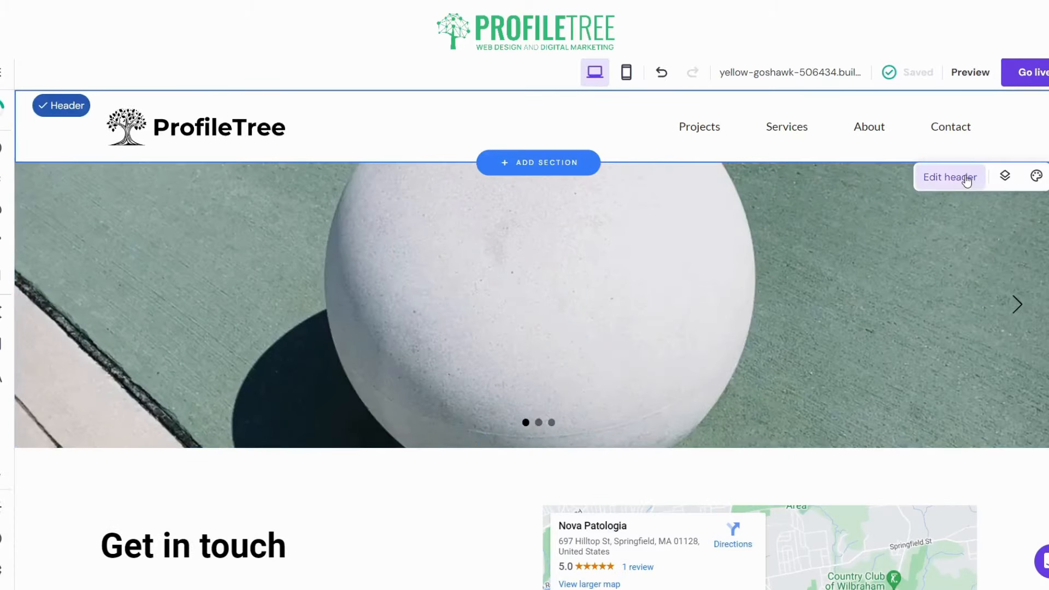
Step: Turn off the sticky header, preview how the header behaves while scrolling, and return to the editor
click(966, 180)
click(1027, 204)
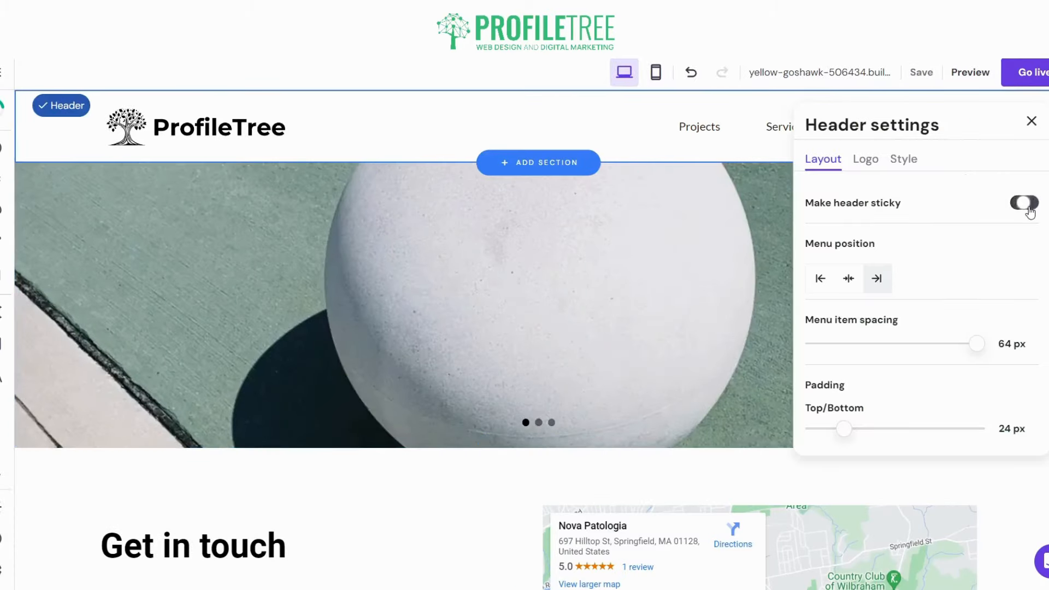
click(1030, 121)
click(969, 72)
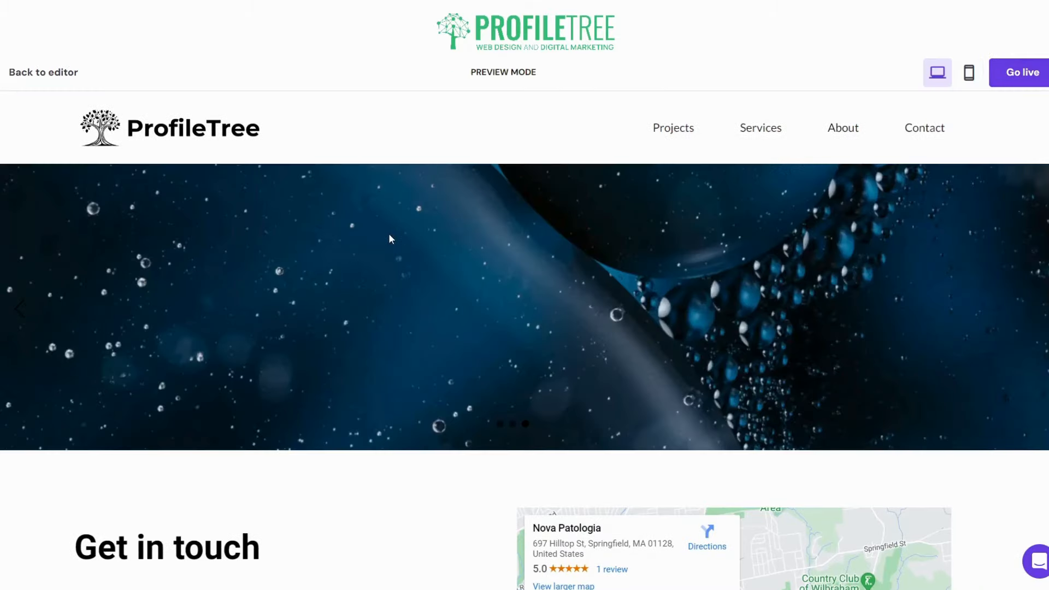
scroll(389, 234, down, 5)
scroll(389, 234, up, 5)
scroll(416, 304, down, 5)
scroll(417, 304, up, 5)
click(68, 72)
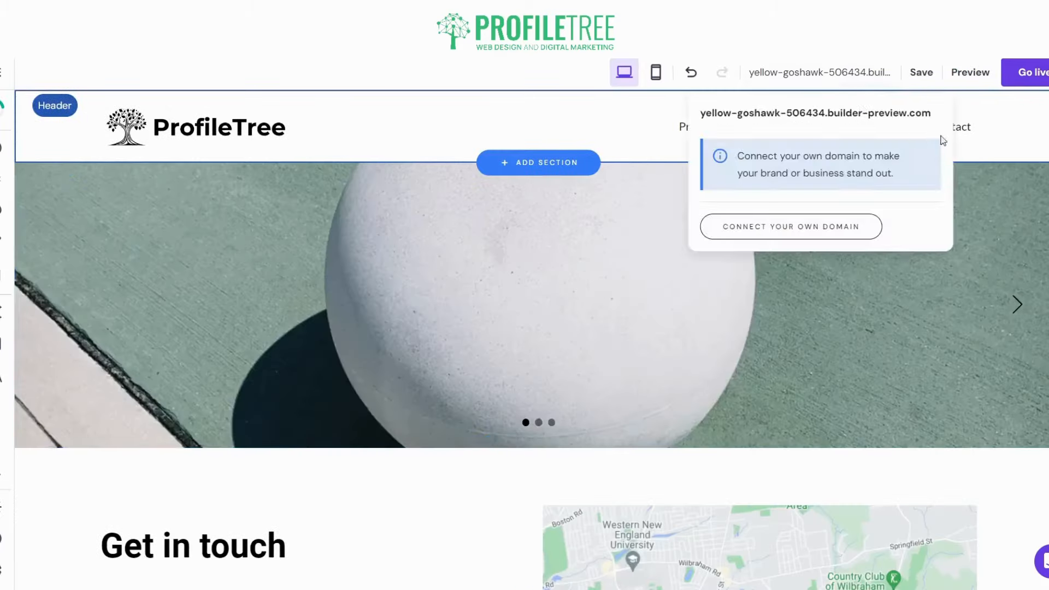
Step: Make the header sticky again in the header layout and close the header settings
click(953, 176)
click(1024, 202)
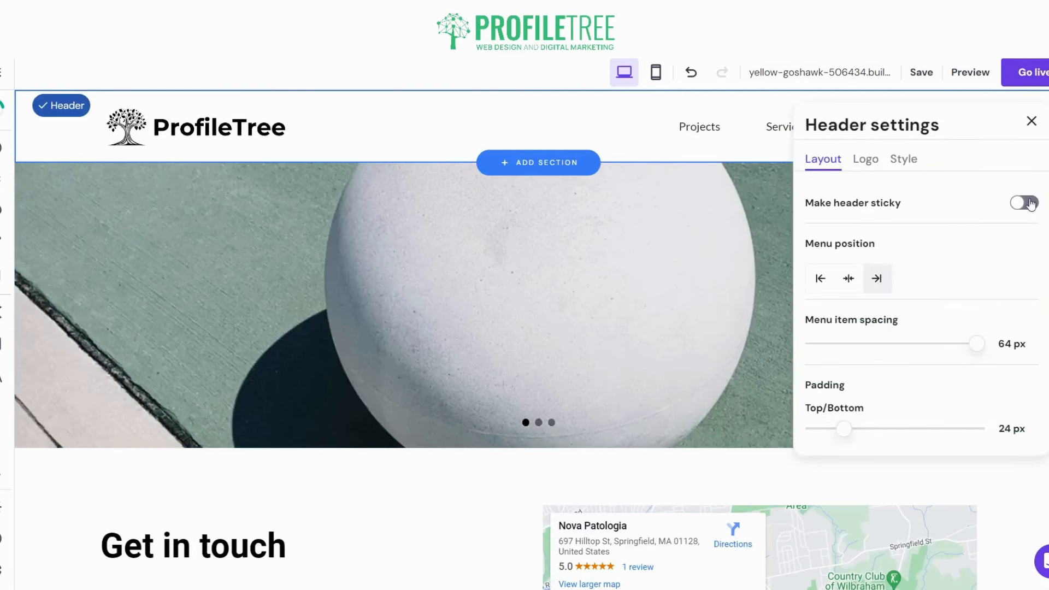
click(1031, 121)
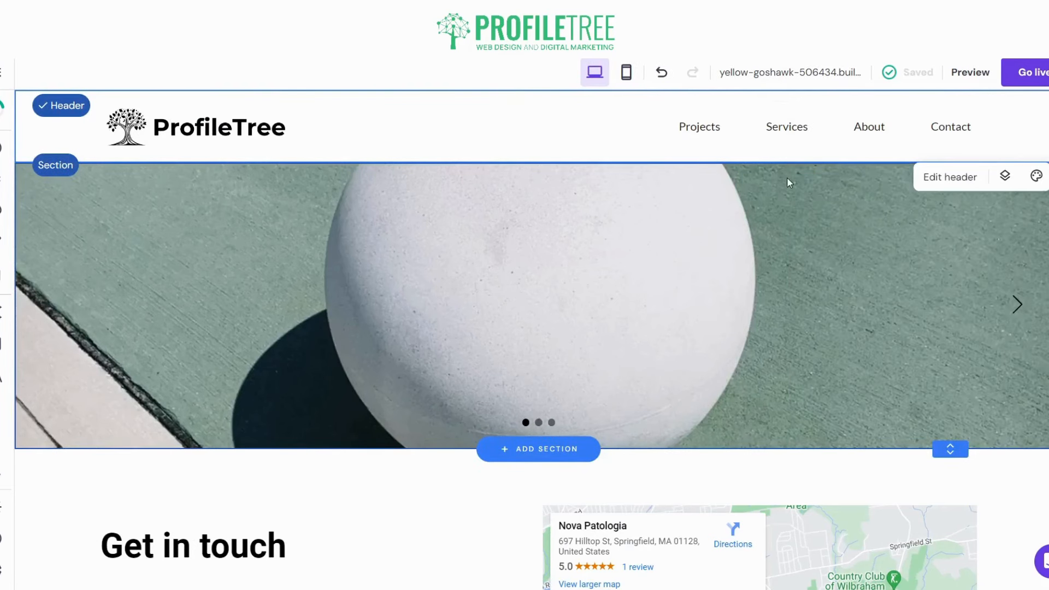
click(1034, 178)
click(1030, 121)
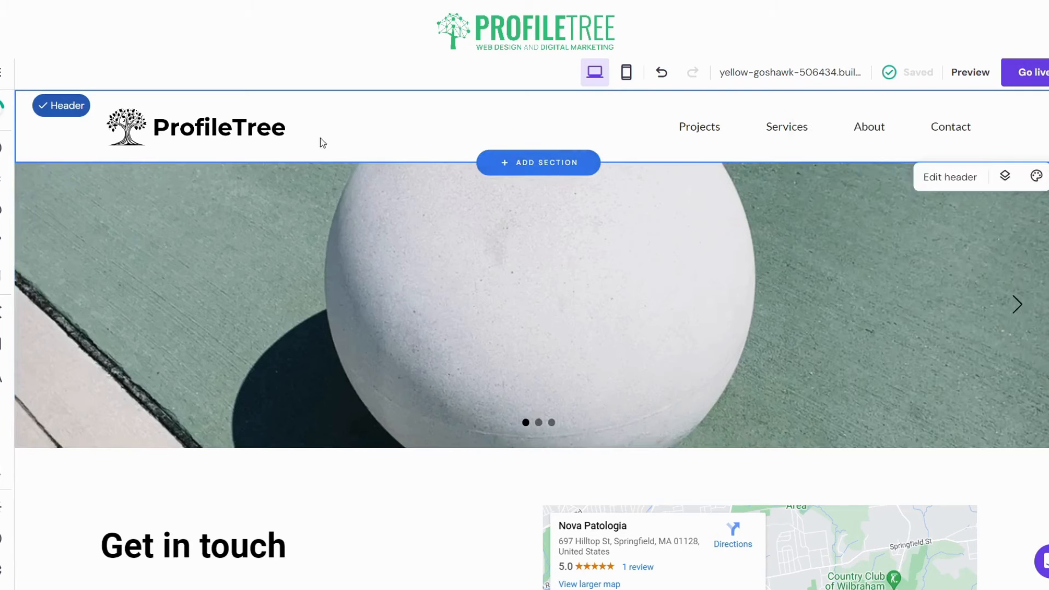
scroll(440, 385, down, 2)
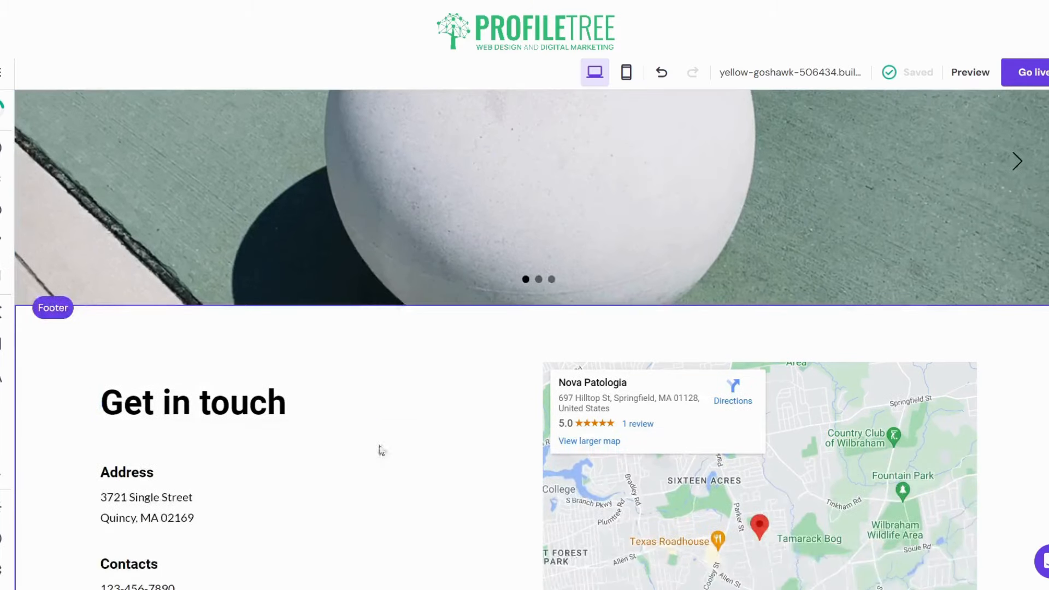
scroll(453, 344, up, 1)
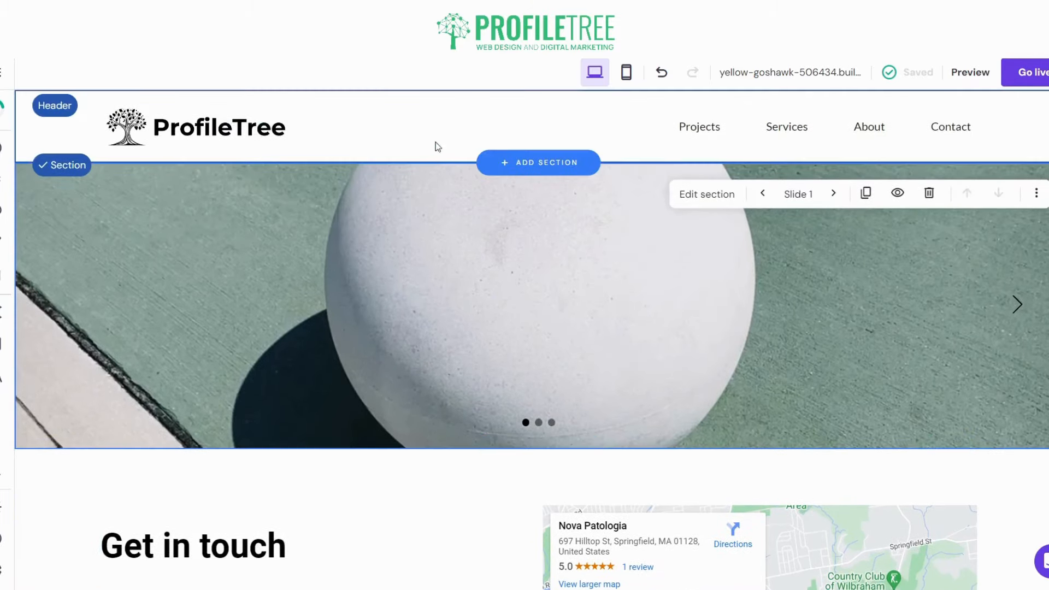
click(561, 140)
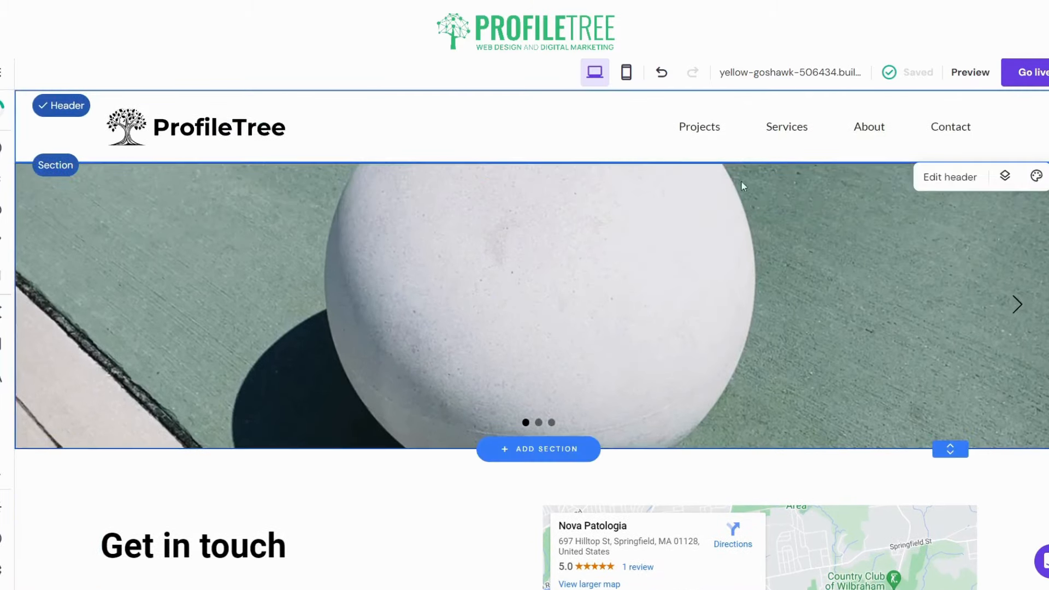
Step: Adjust the height of the slideshow section below the header until it is moderately taller than before
click(604, 275)
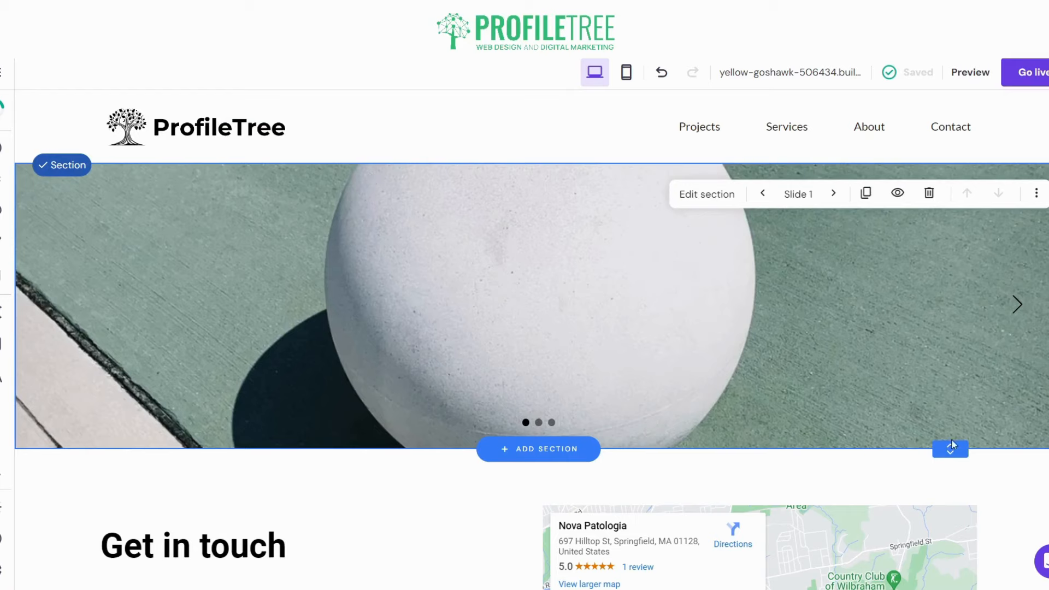
drag(950, 447, 950, 490)
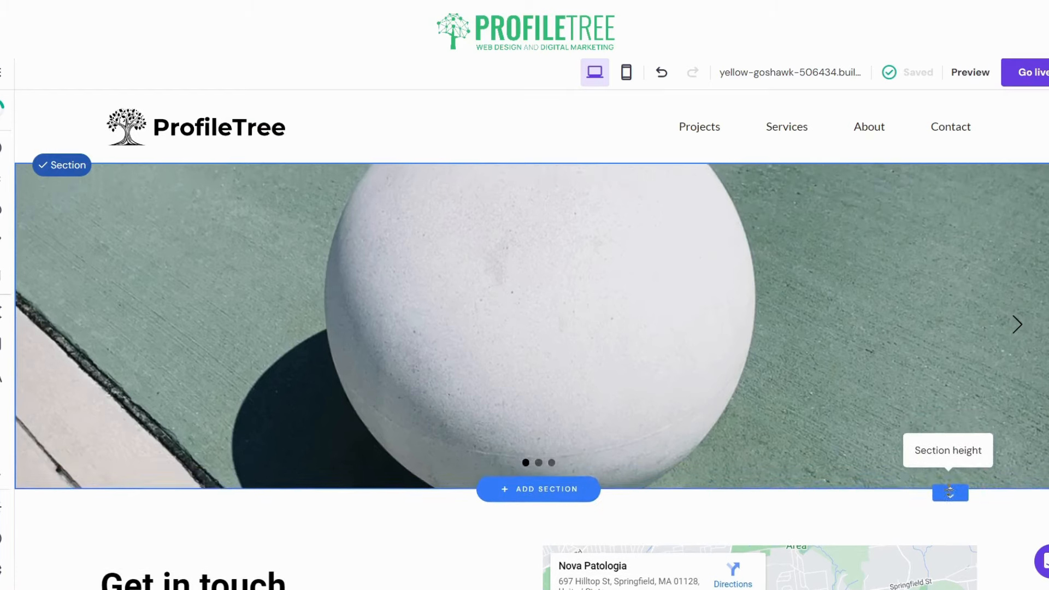
scroll(943, 535, down, 5)
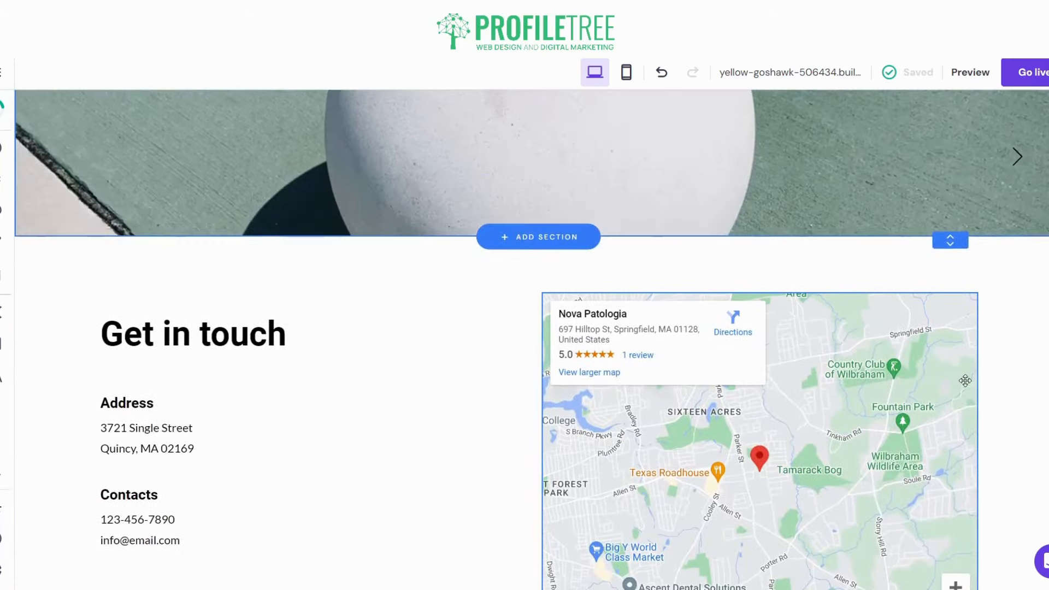
scroll(964, 381, up, 3)
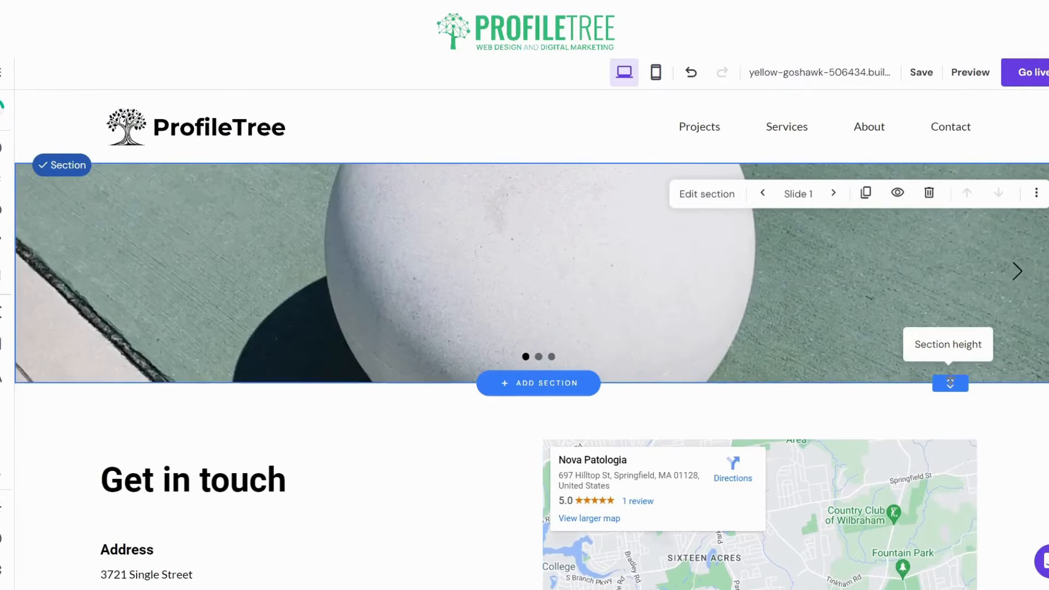
drag(950, 382, 949, 517)
click(819, 72)
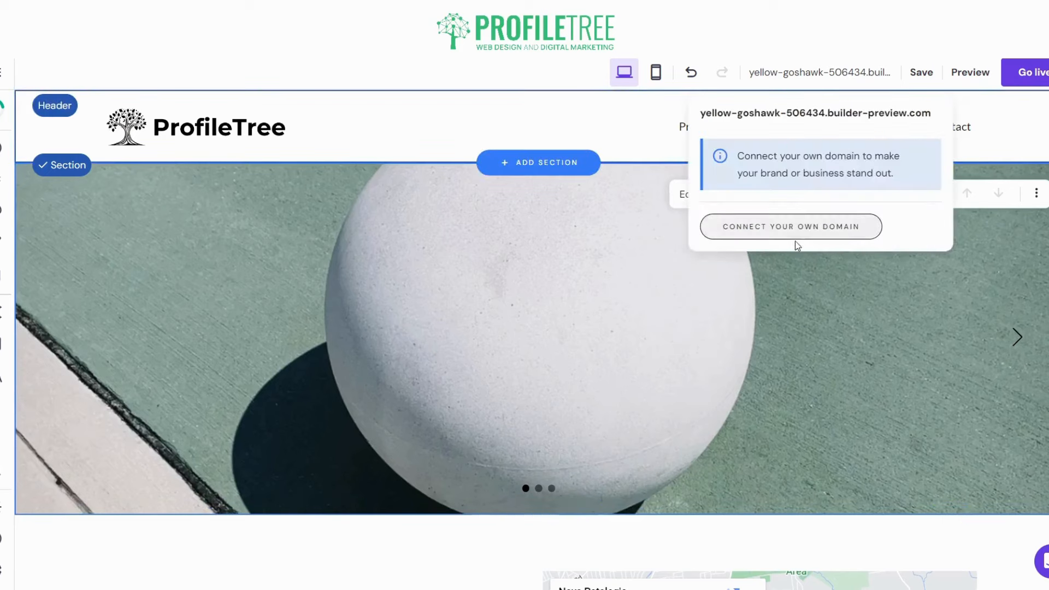
scroll(943, 448, down, 2)
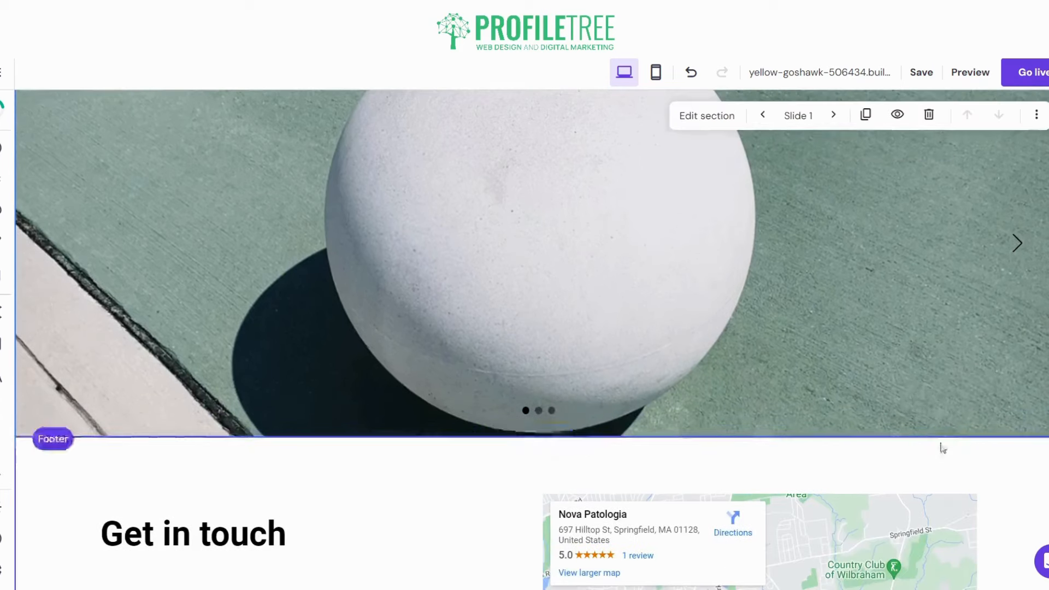
scroll(943, 437, up, 1)
scroll(637, 259, up, 2)
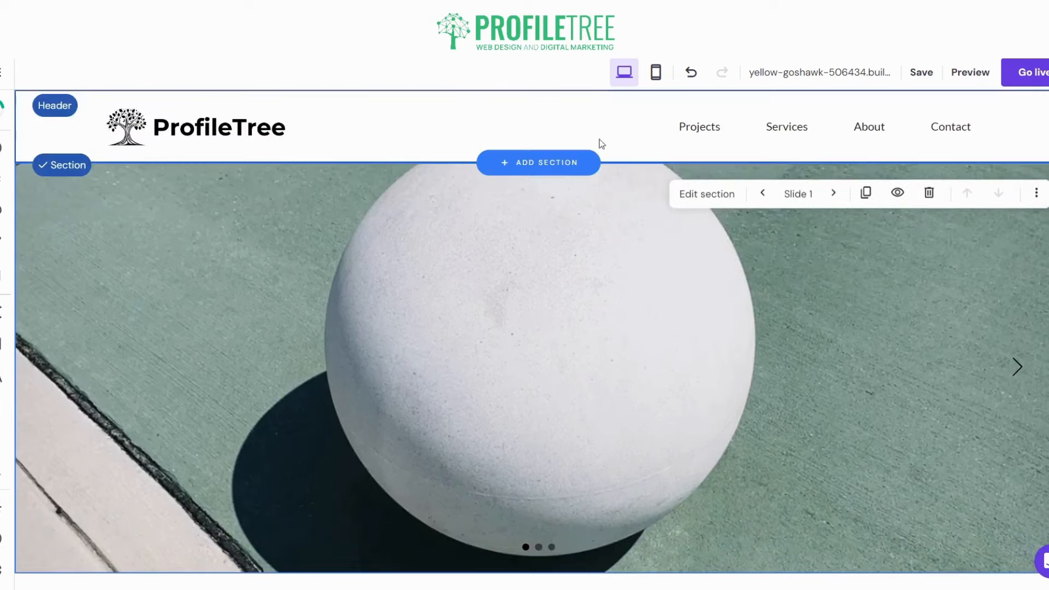
scroll(941, 249, down, 1)
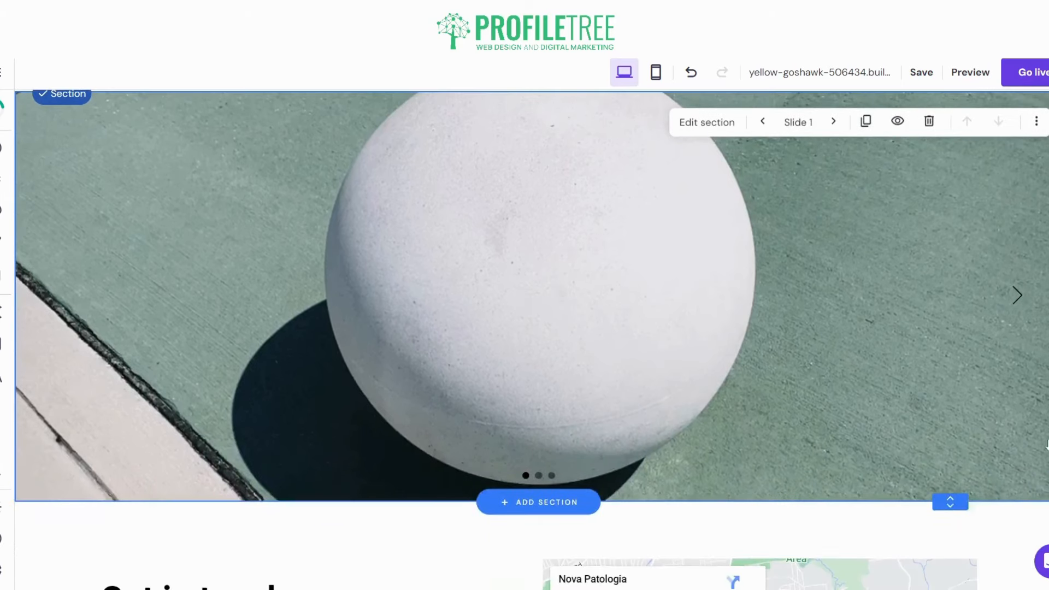
drag(950, 501, 950, 457)
scroll(585, 312, up, 1)
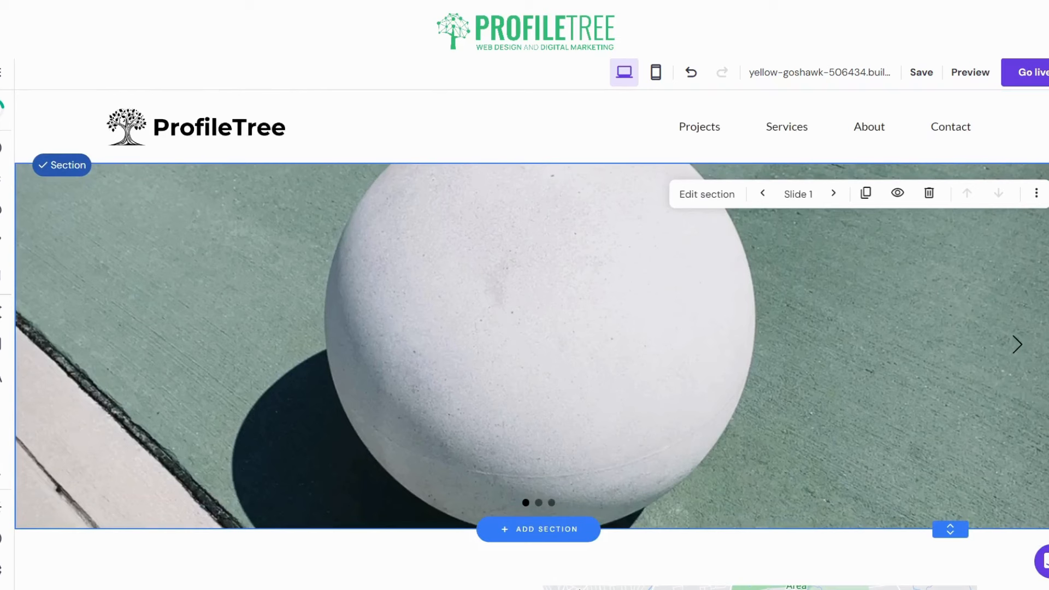
Step: View slides 2 and 3 of the slideshow, return to slide 1, and examine the slideshow's style settings
click(539, 563)
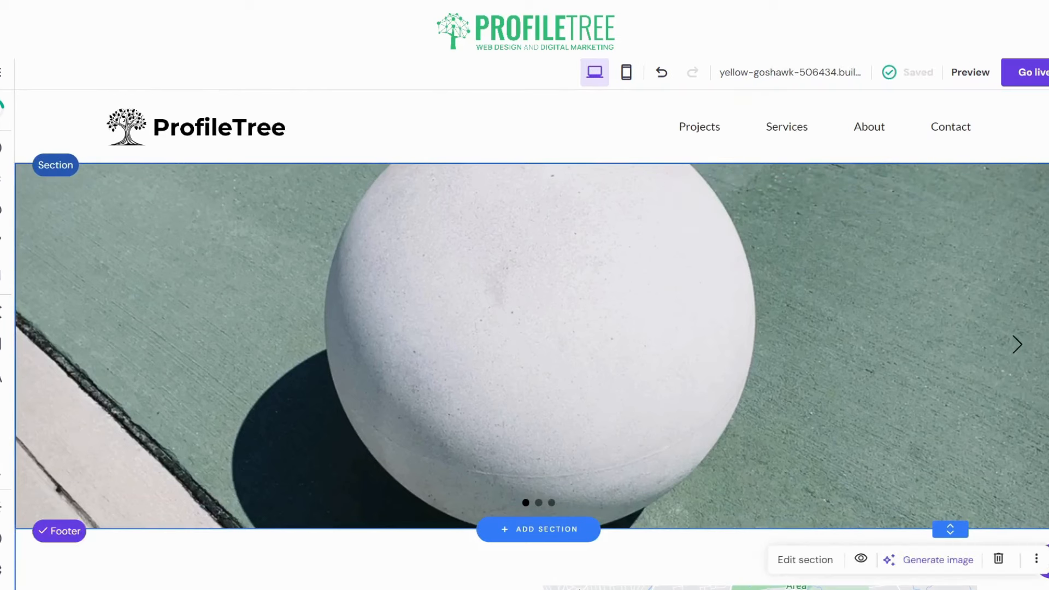
click(538, 502)
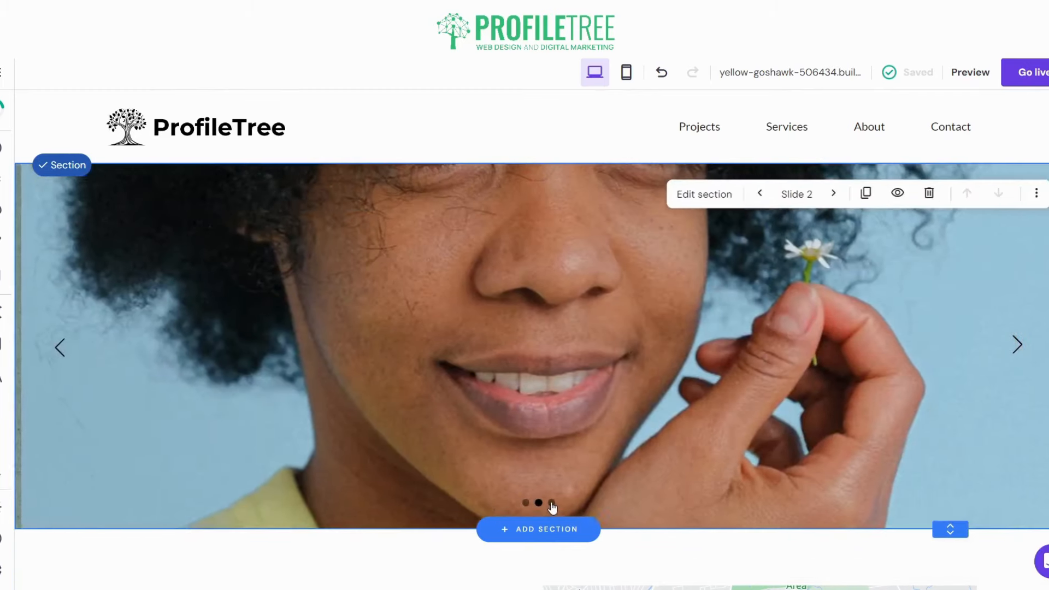
click(551, 502)
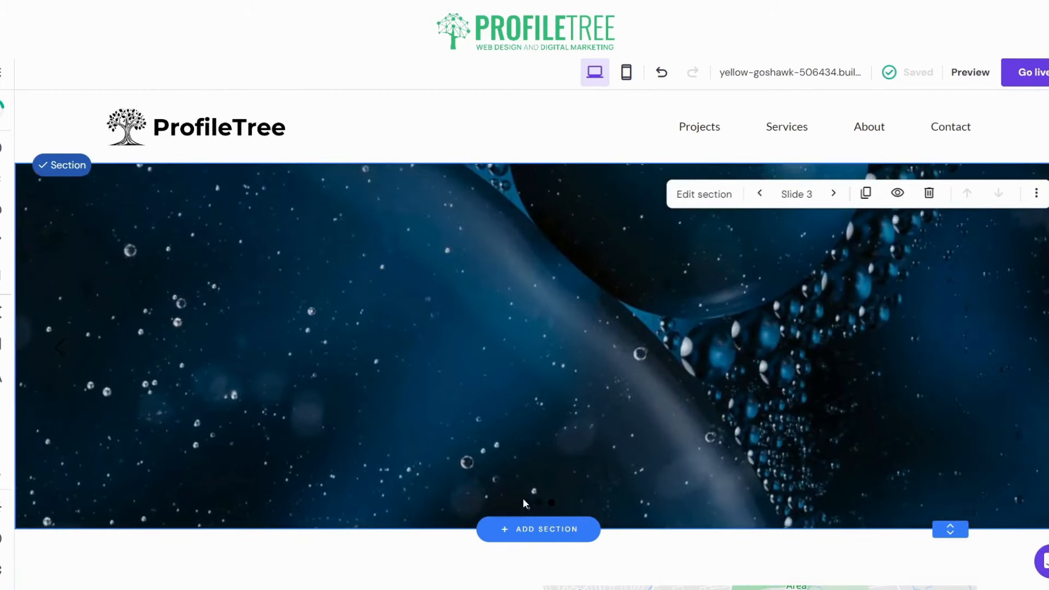
click(525, 501)
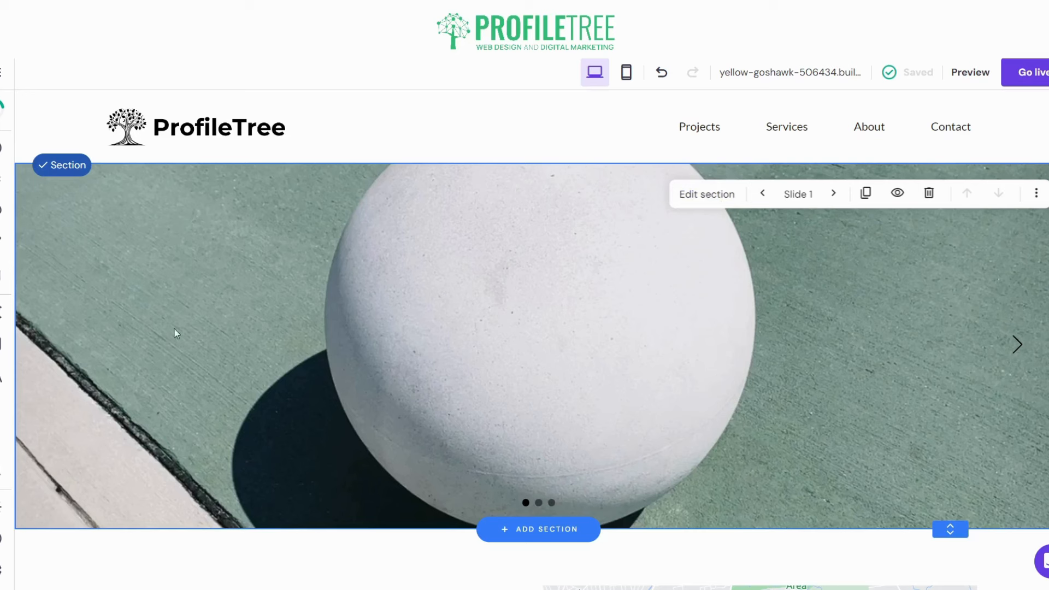
click(738, 204)
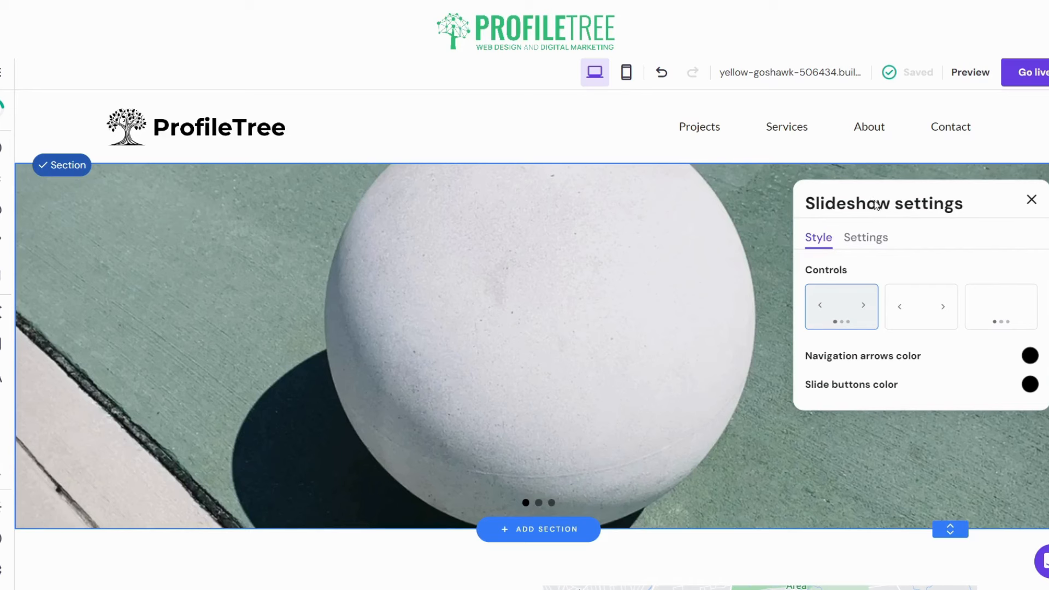
click(1031, 200)
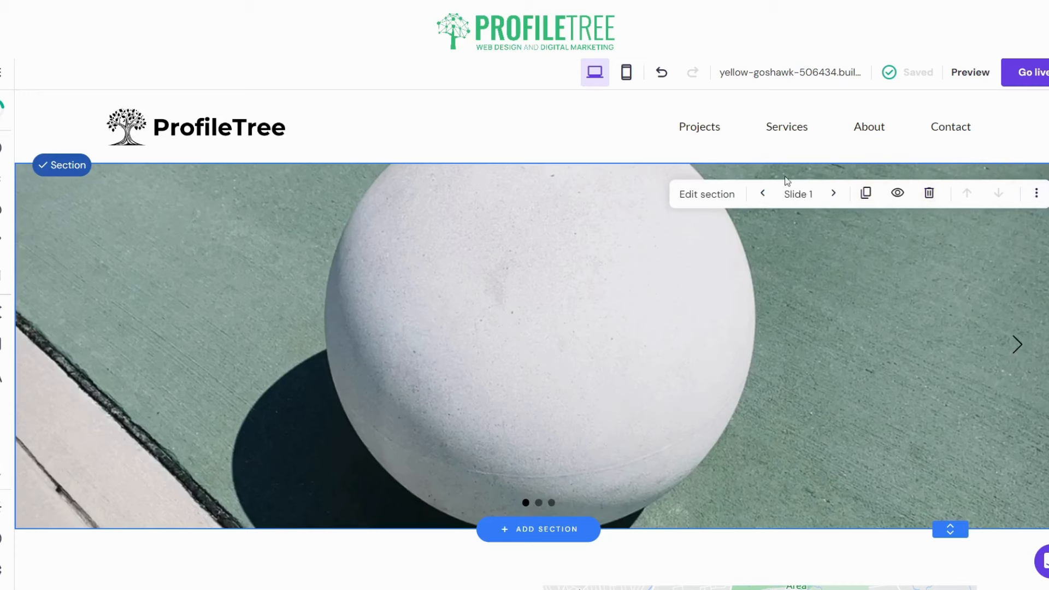
Step: Delete all three sample images from the slideshow section
click(814, 194)
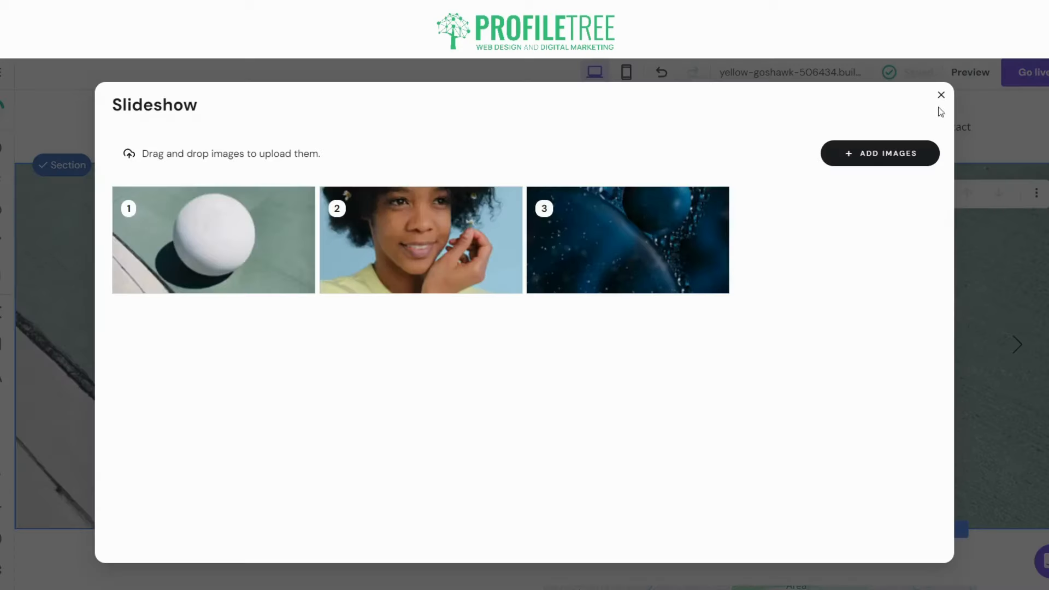
click(940, 95)
click(807, 199)
click(298, 216)
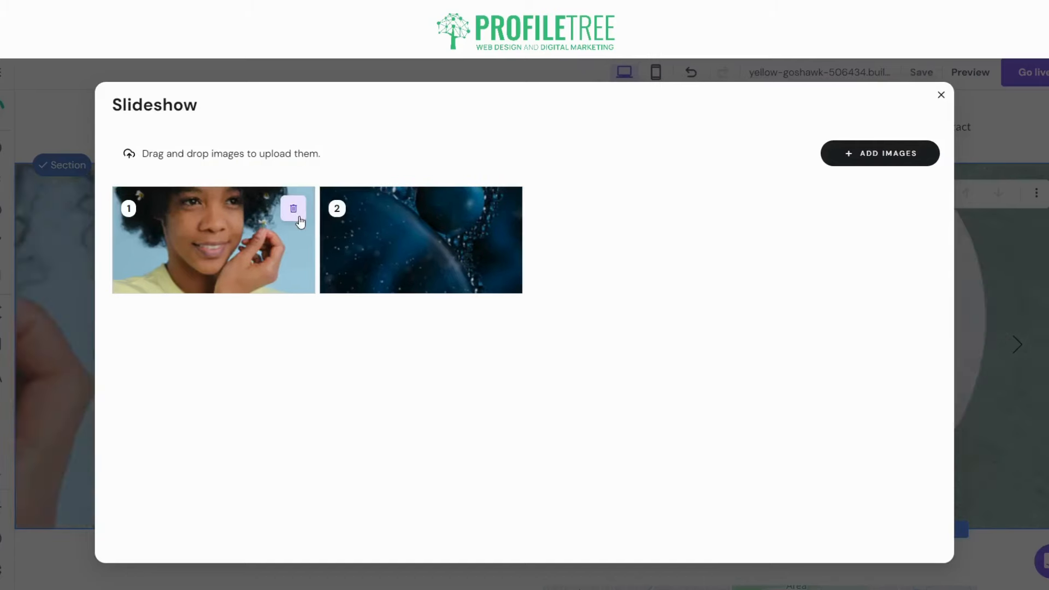
click(298, 217)
click(298, 217)
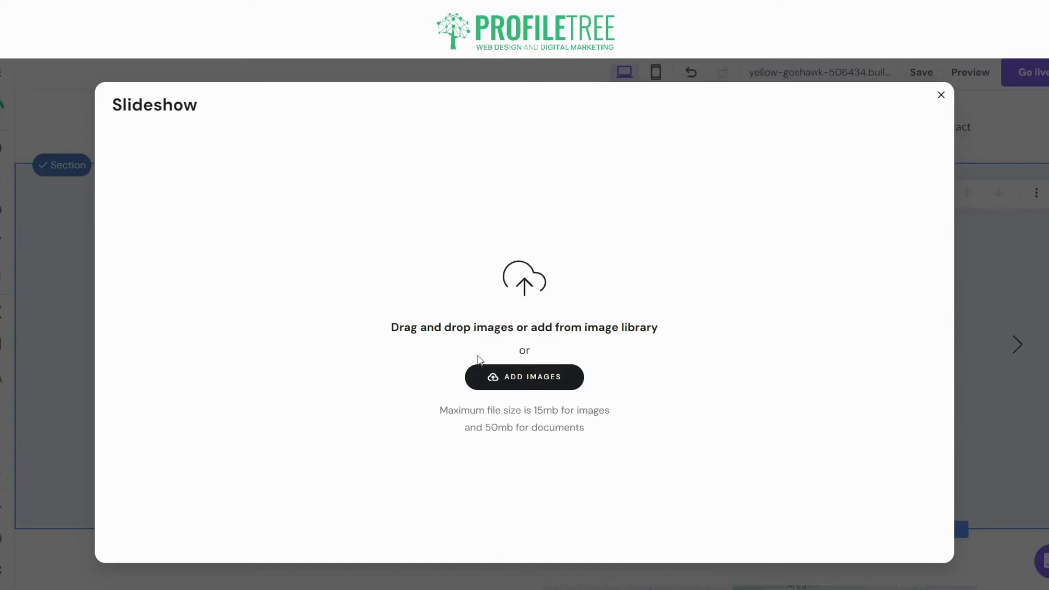
Step: Open the media library to add slideshow images and look through its Images, AI Images and Documents categories
click(505, 385)
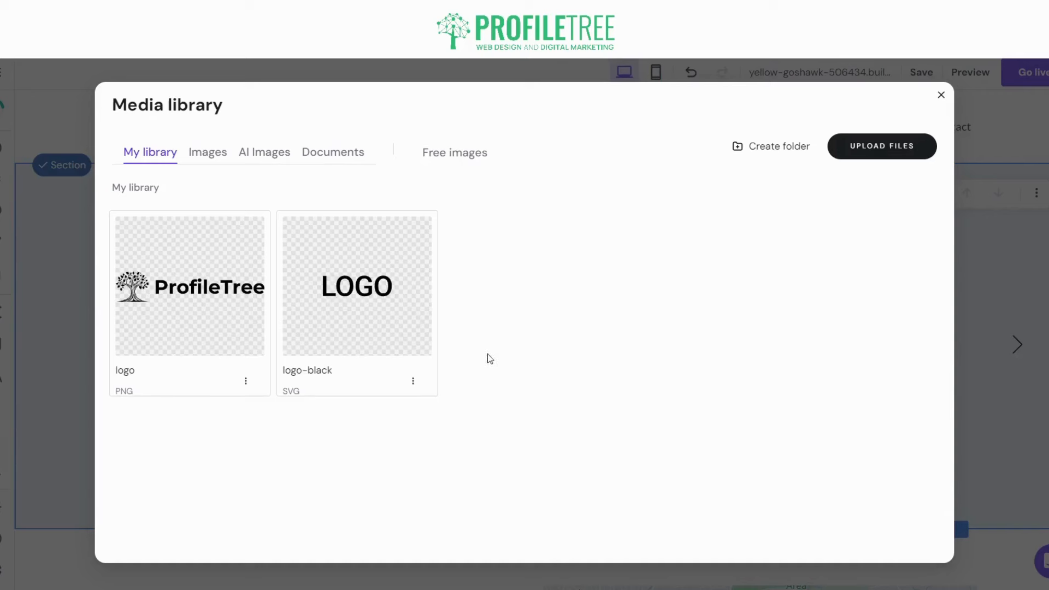
click(258, 157)
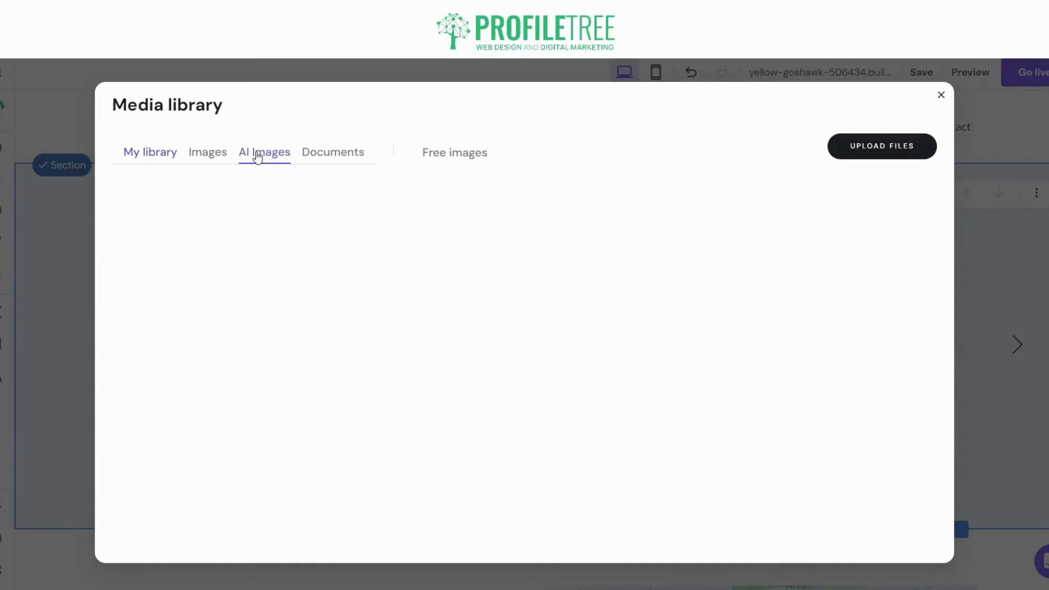
click(193, 156)
click(350, 156)
click(249, 155)
Step: Search the media library's free images for "website development"
click(458, 155)
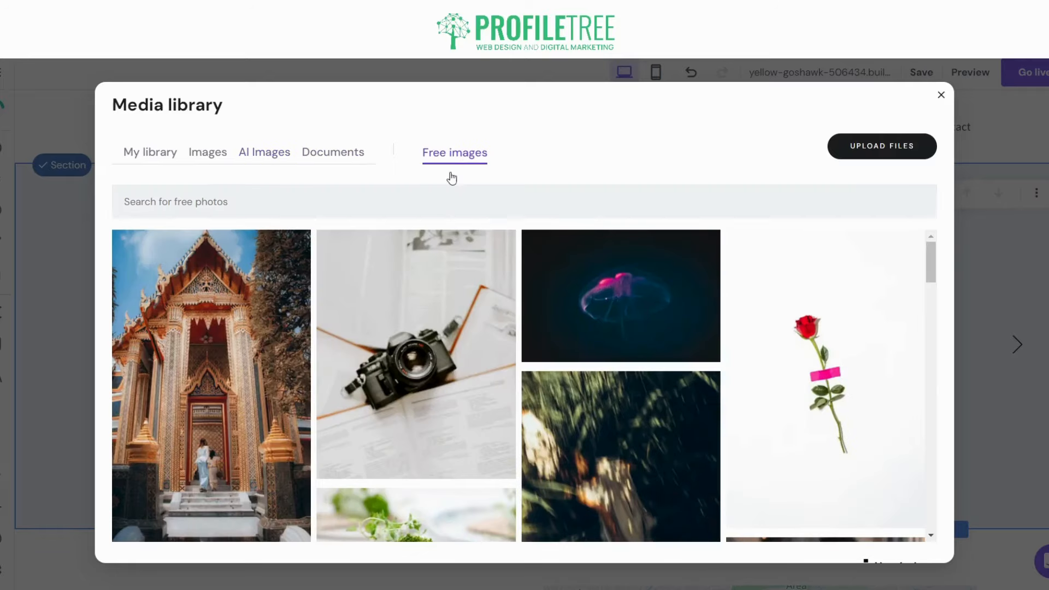
click(444, 208)
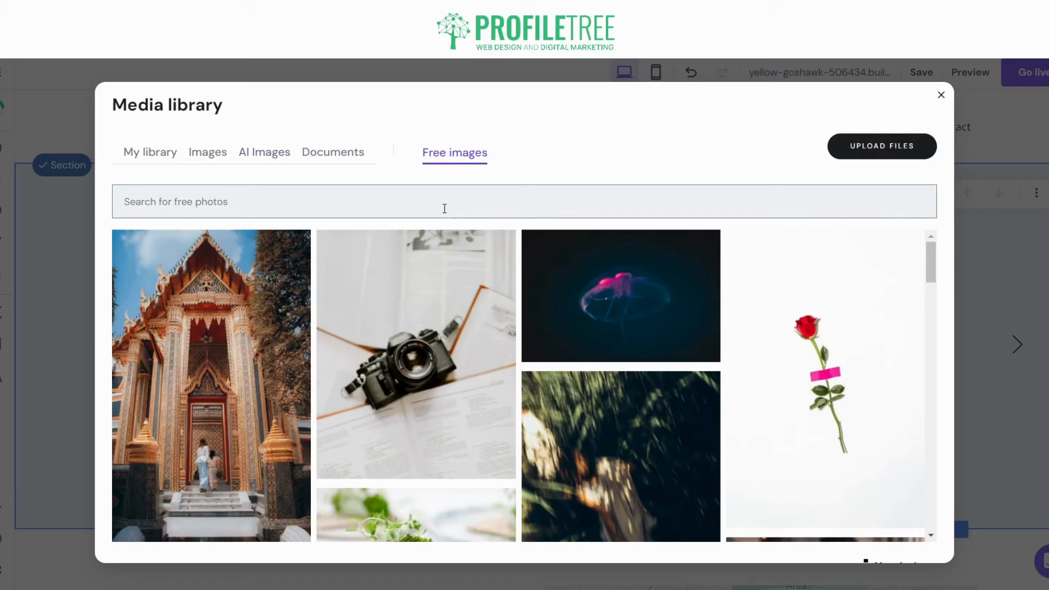
text(website )
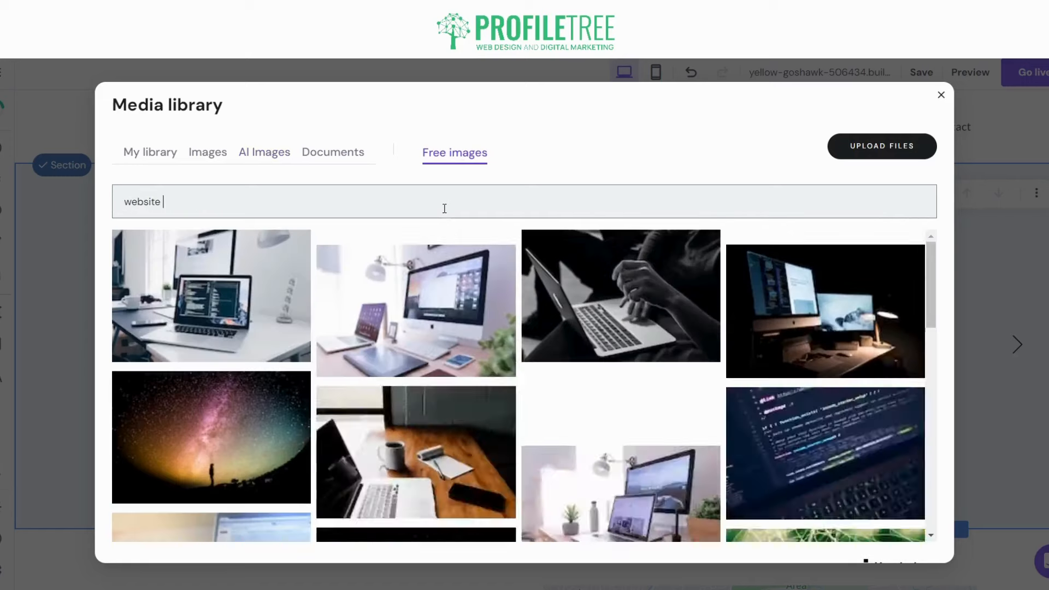
text(dev)
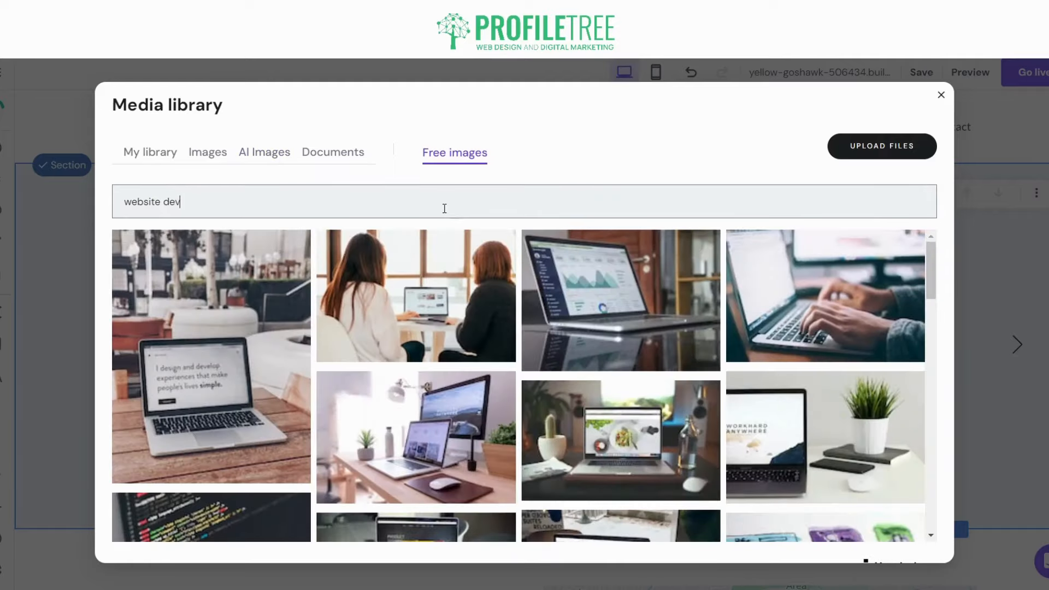
text(lo)
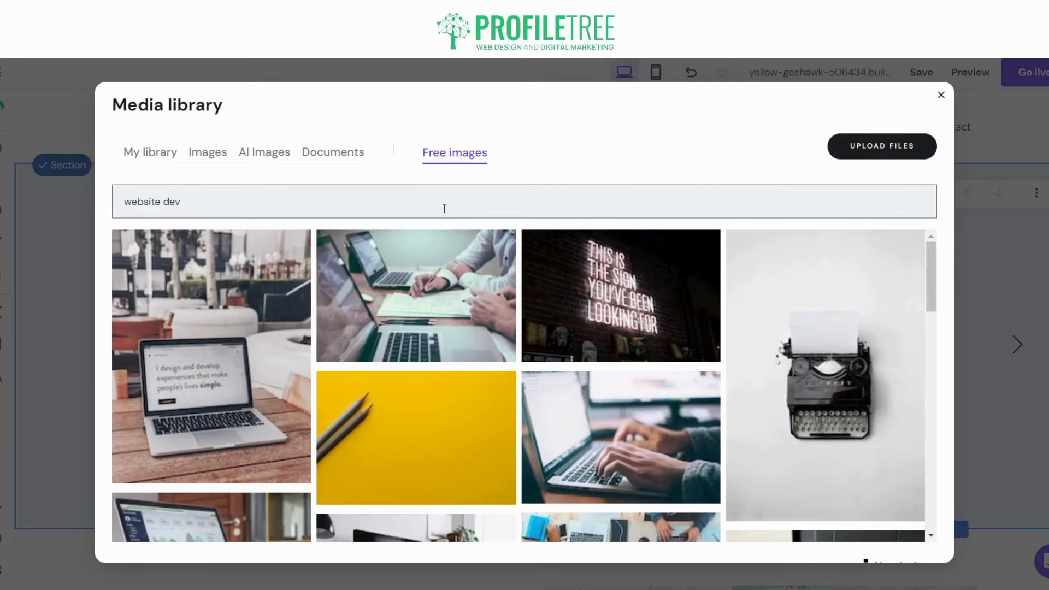
text(pment)
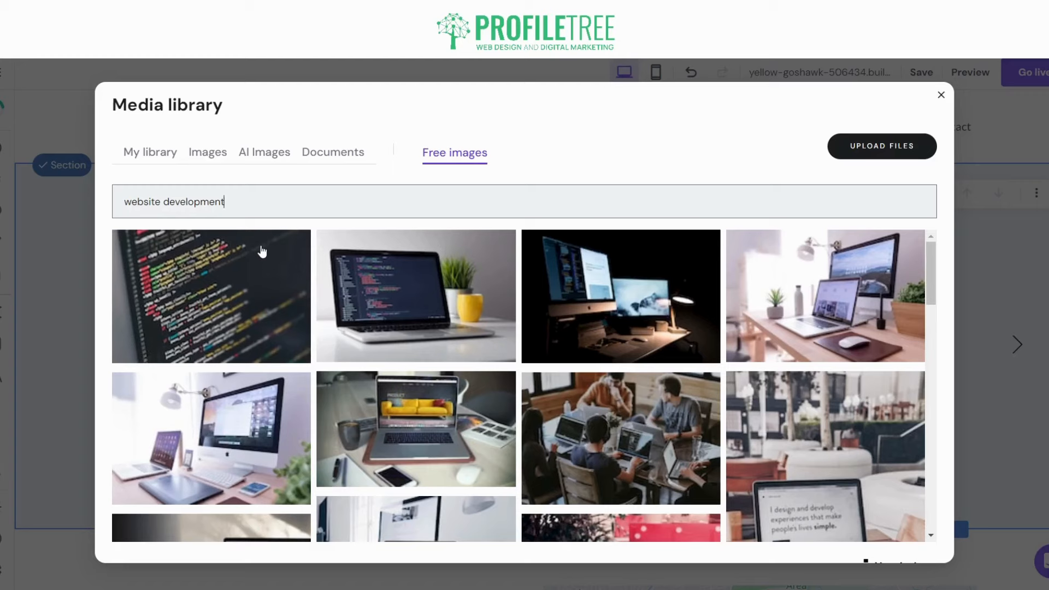
Step: Browse the website development photos and add the tilted close-up of coloured PHP code on a dark screen to the slideshow
scroll(432, 302, down, 3)
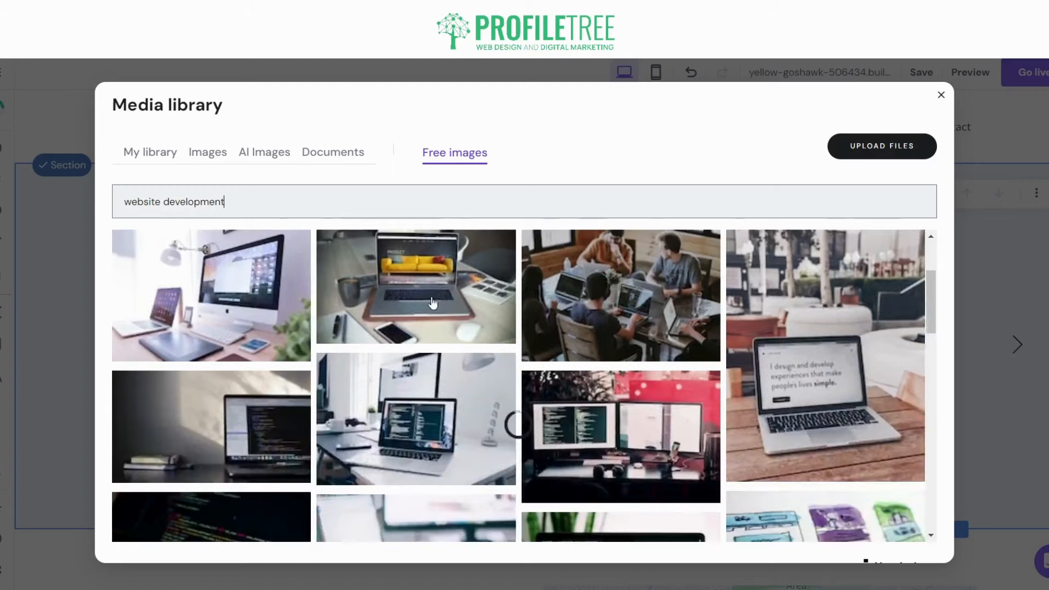
scroll(432, 302, down, 10)
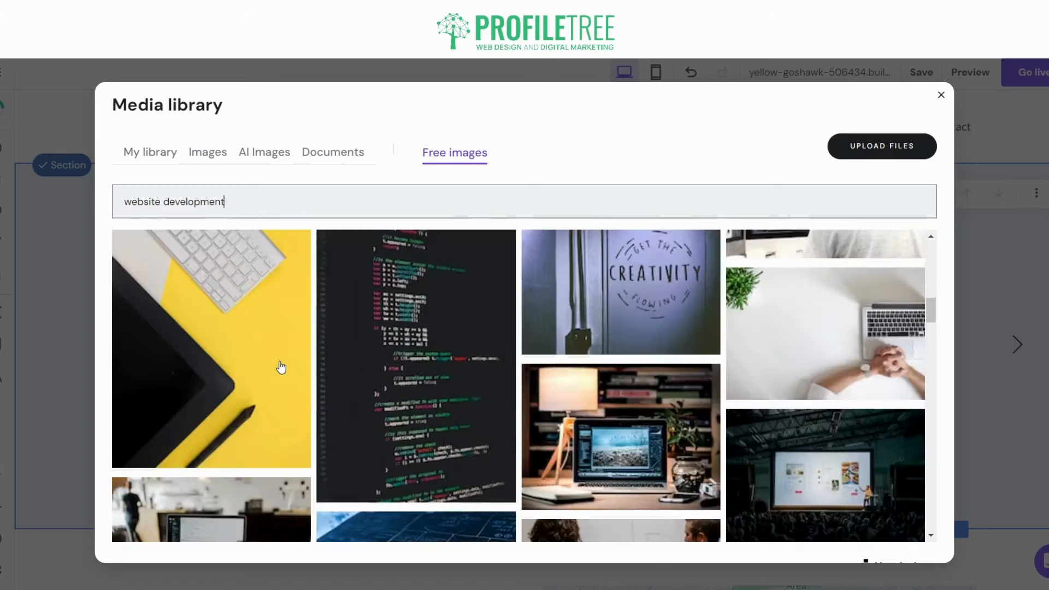
scroll(923, 404, down, 5)
scroll(363, 372, up, 5)
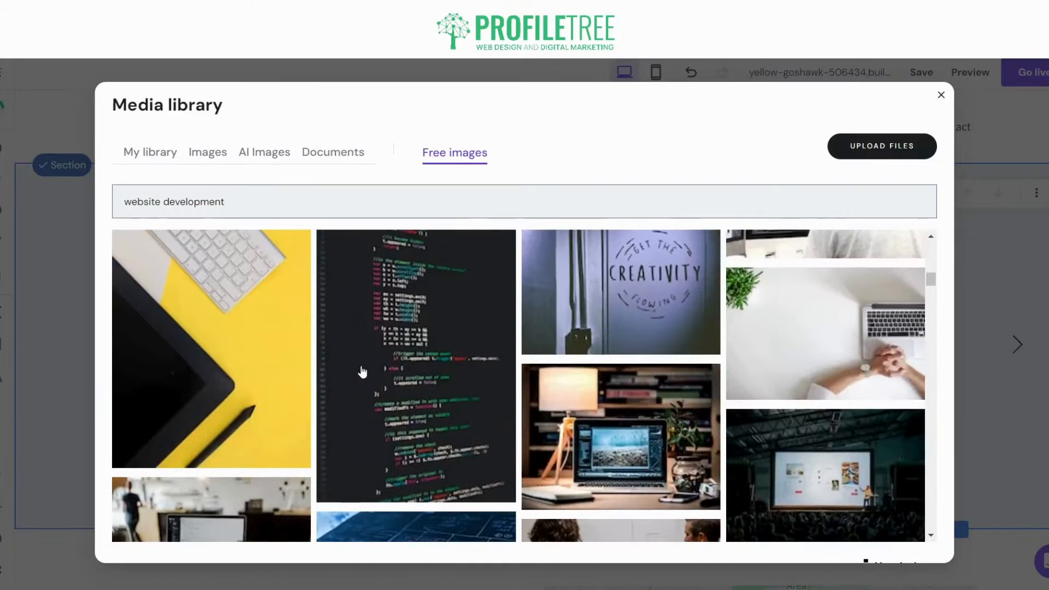
scroll(592, 390, down, 10)
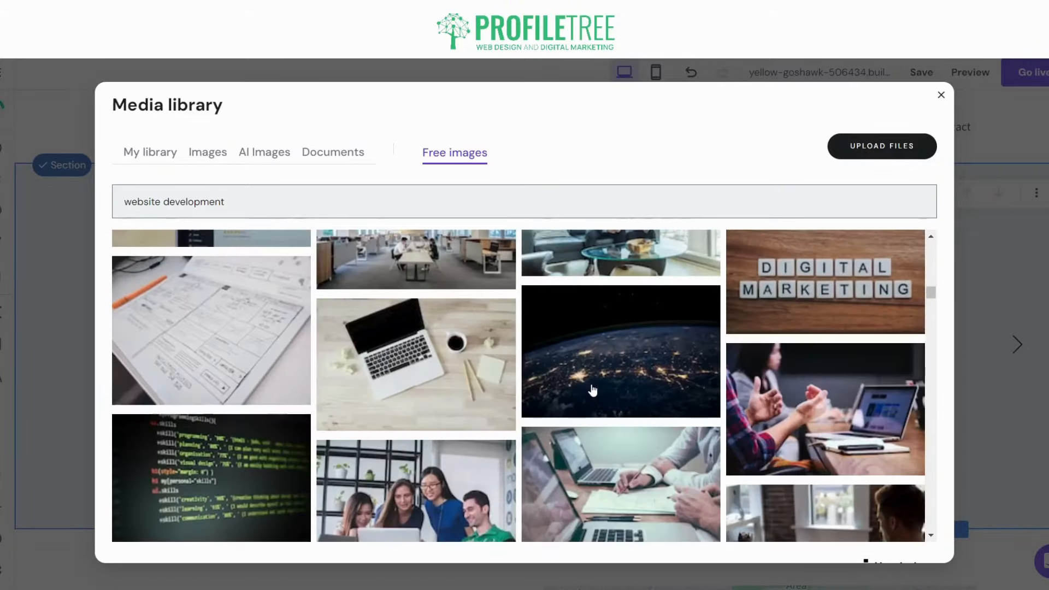
scroll(589, 382, down, 5)
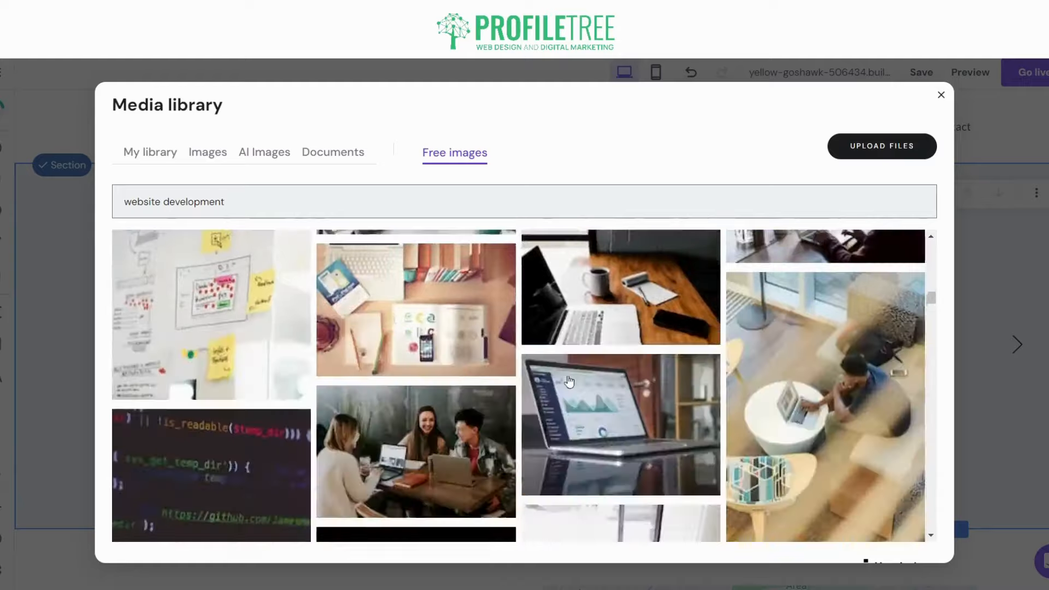
scroll(569, 381, down, 10)
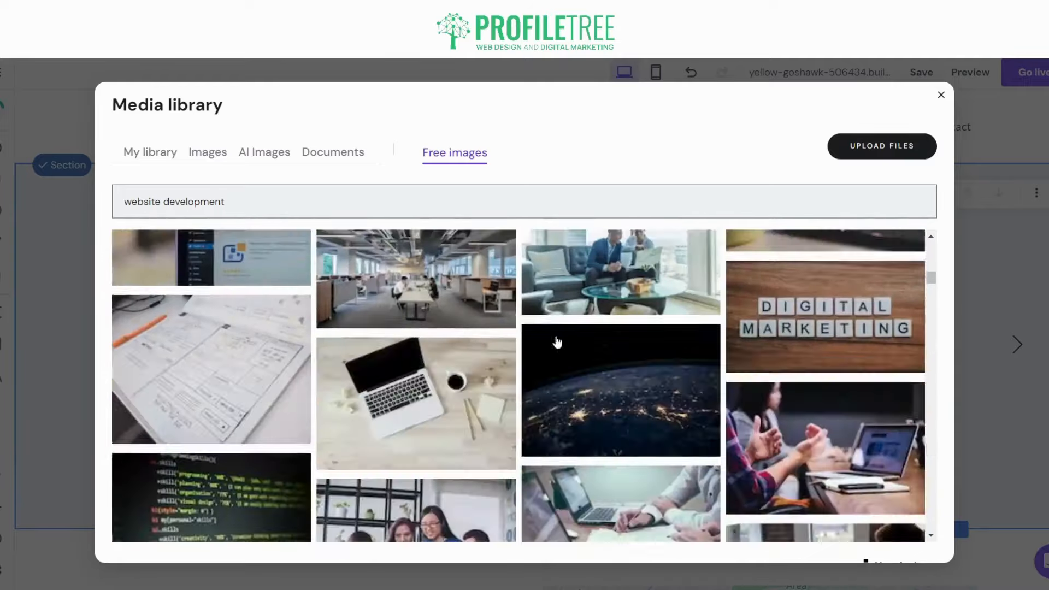
scroll(554, 336, up, 10)
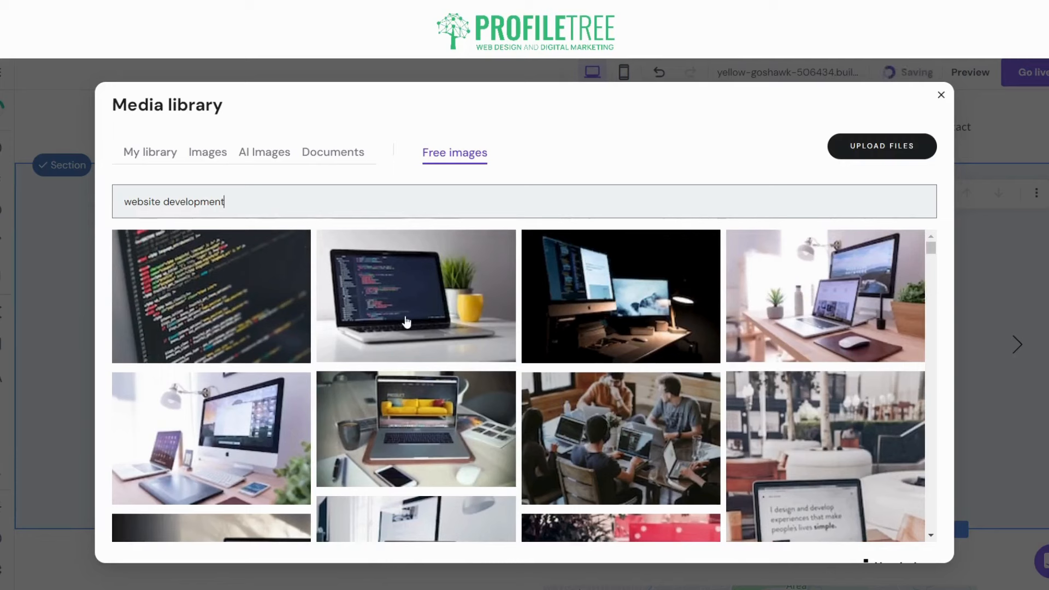
click(300, 321)
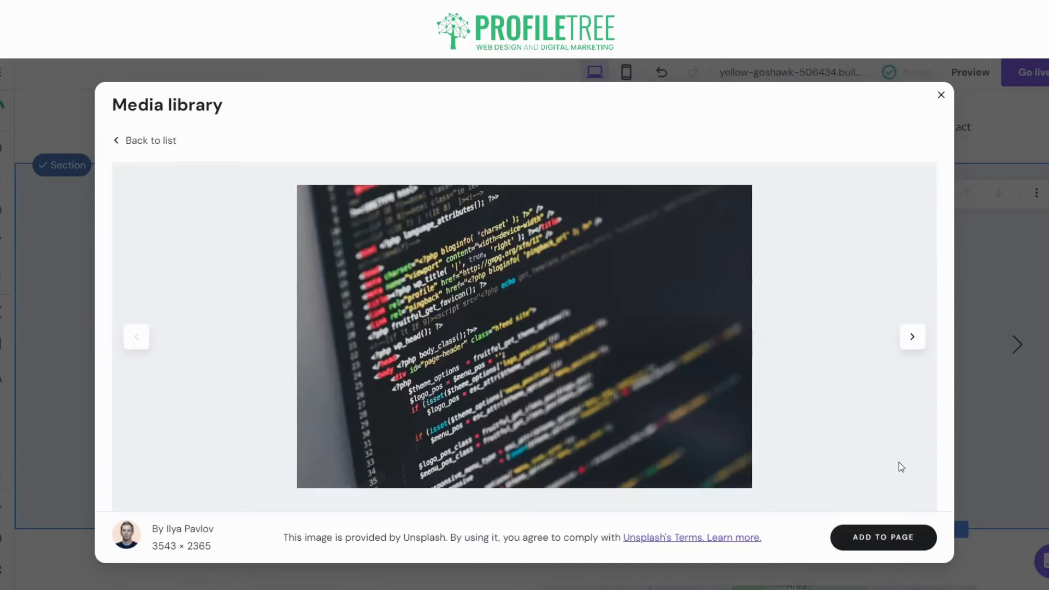
click(885, 533)
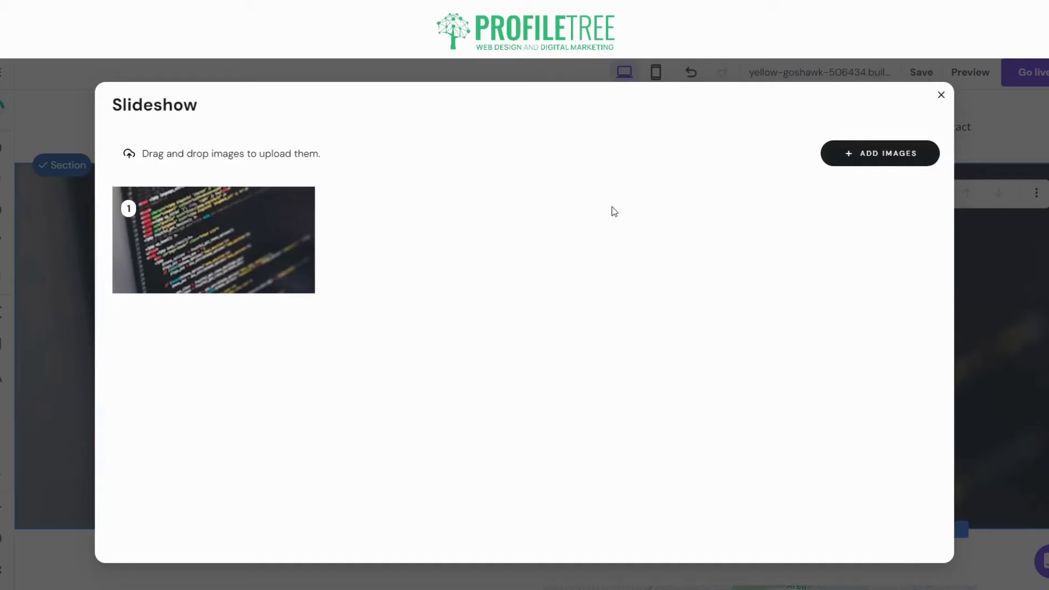
Step: Start adding another slideshow image, search the free images for "Photography" and browse the photos
click(867, 149)
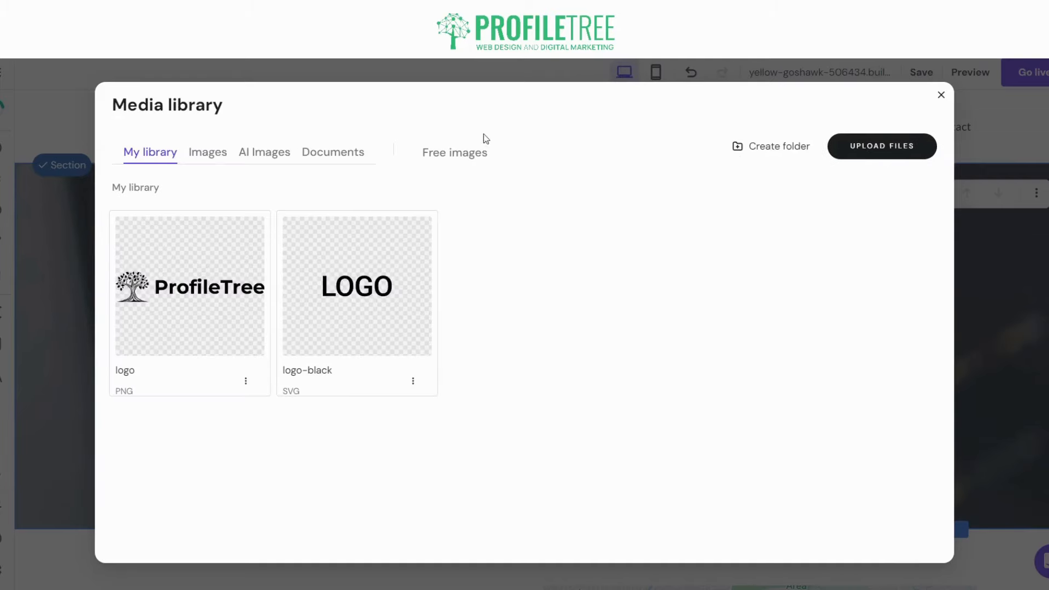
click(475, 154)
click(418, 209)
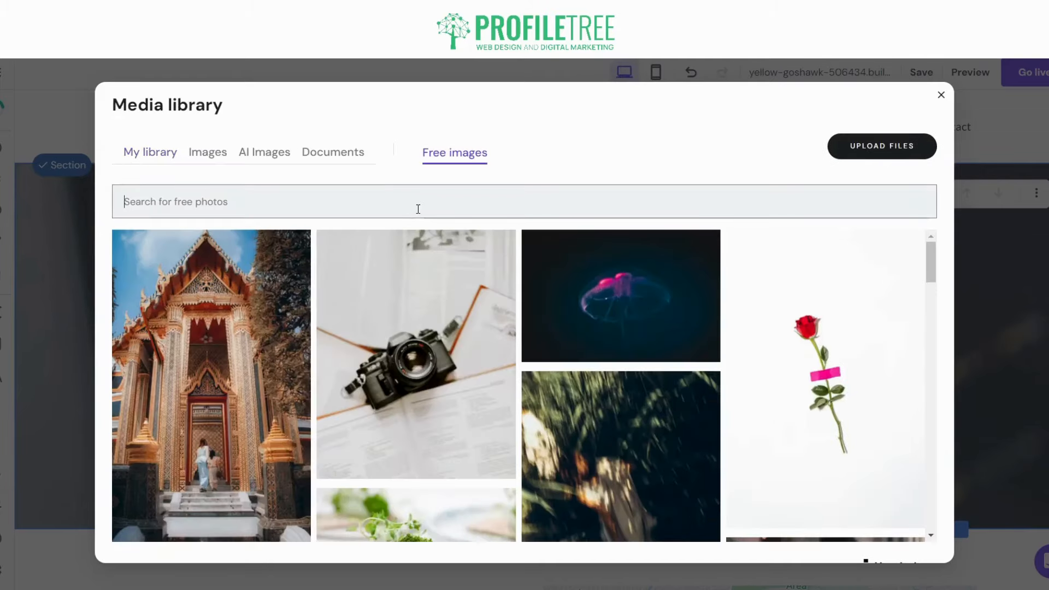
text(Photo)
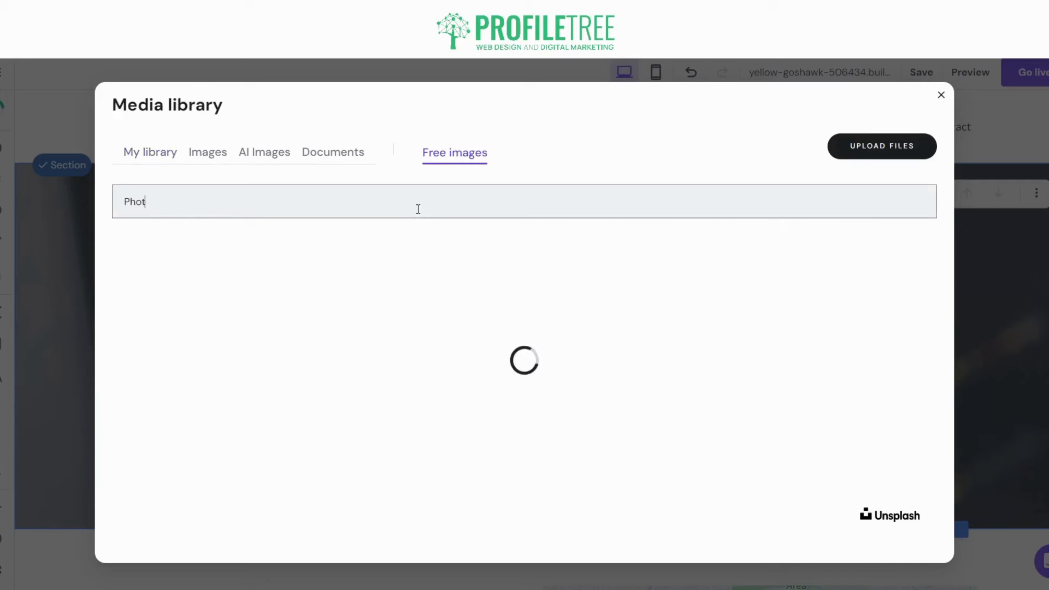
text(graphy)
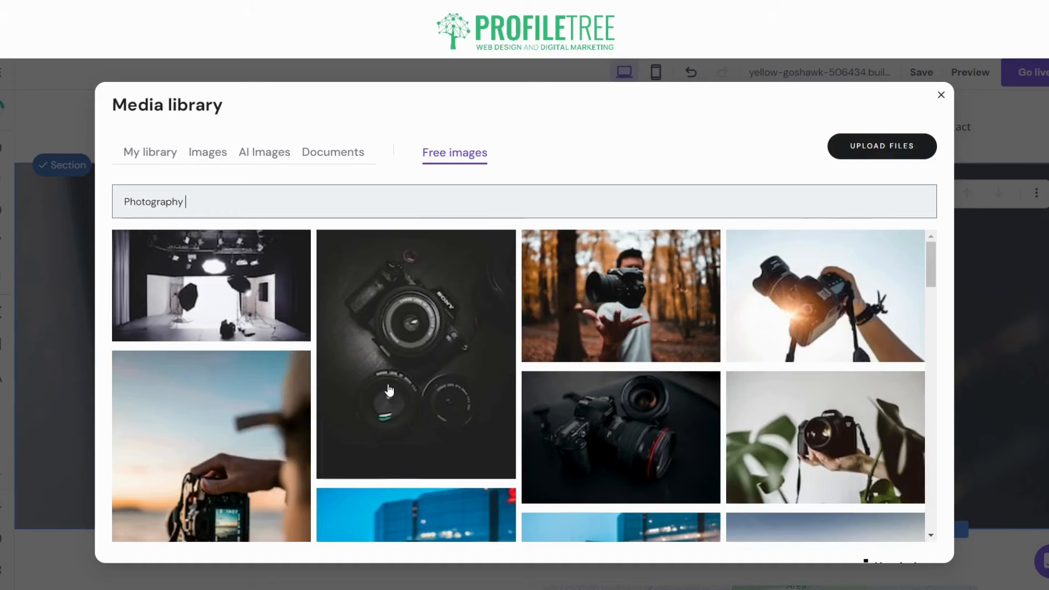
scroll(393, 381, down, 4)
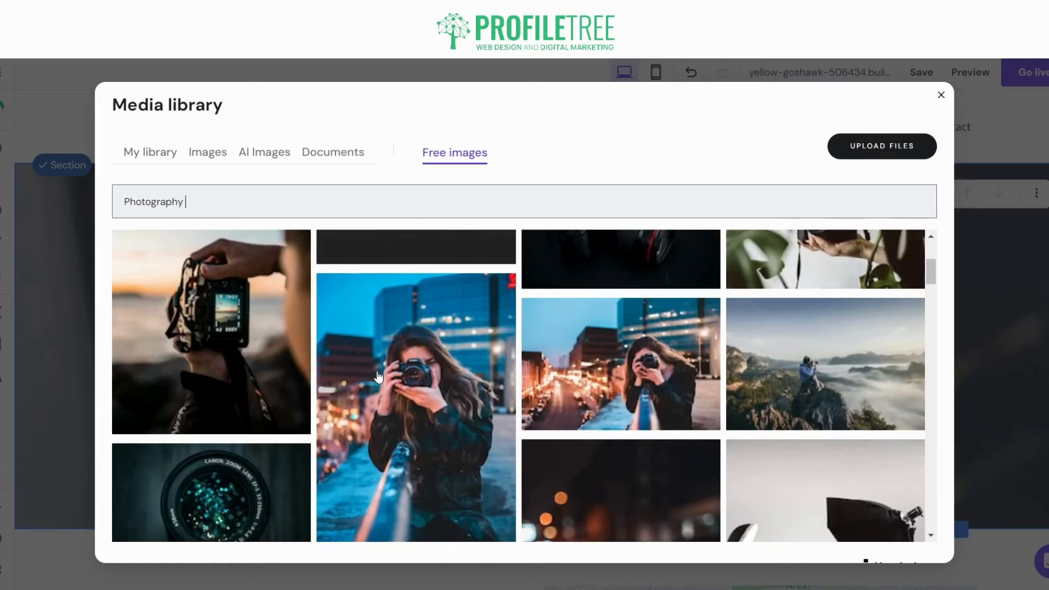
scroll(437, 420, down, 3)
scroll(448, 417, down, 3)
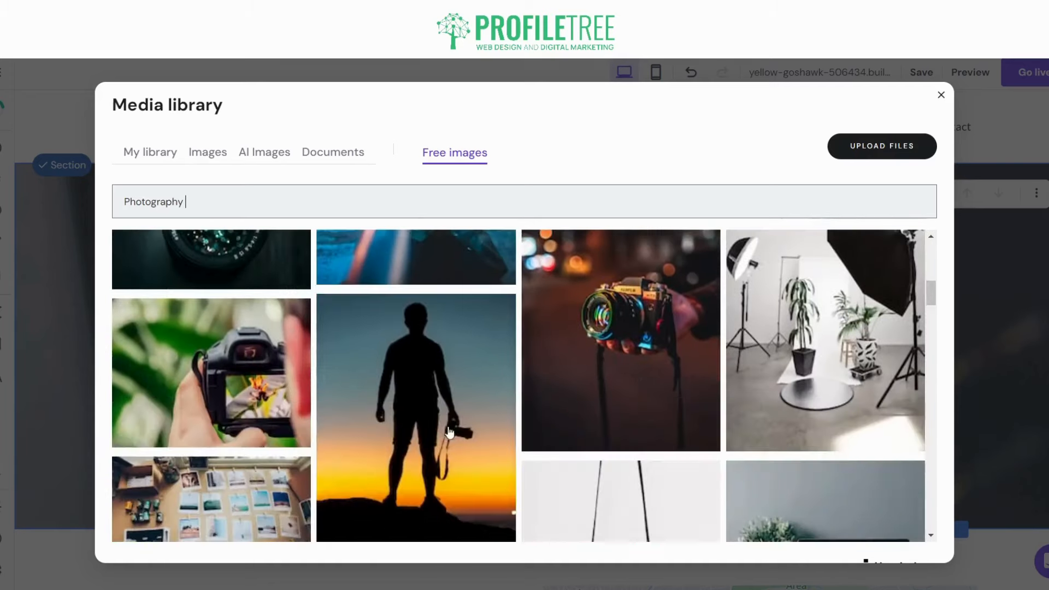
scroll(513, 399, down, 4)
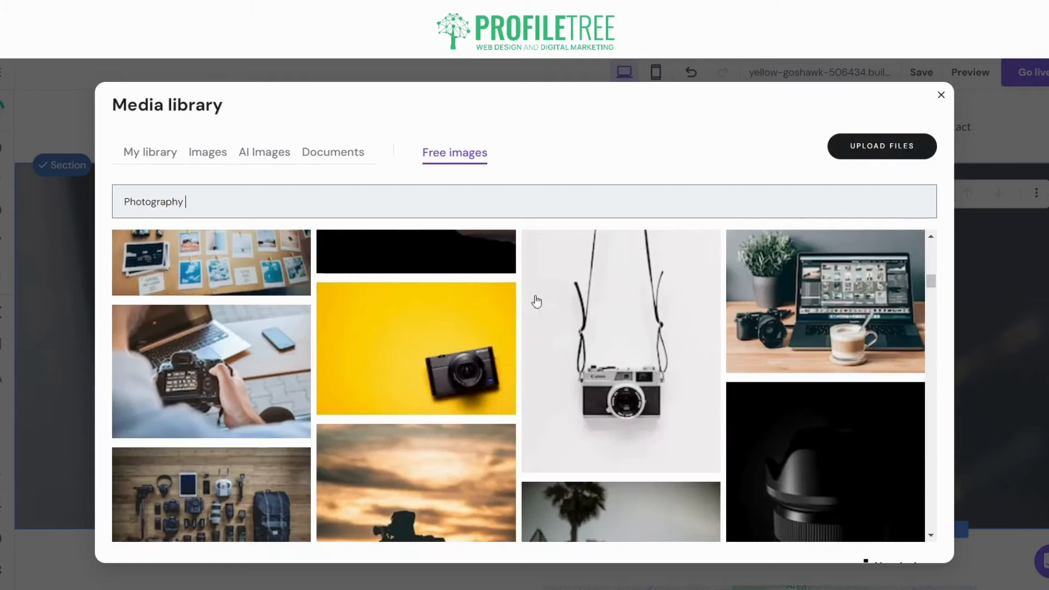
scroll(498, 365, down, 4)
scroll(297, 366, down, 6)
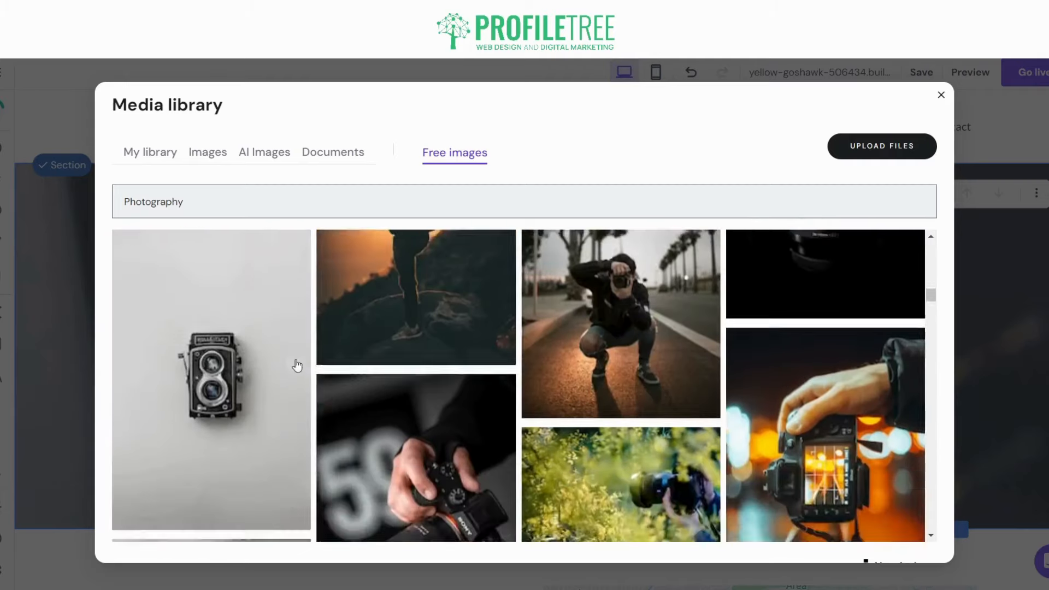
scroll(409, 355, down, 5)
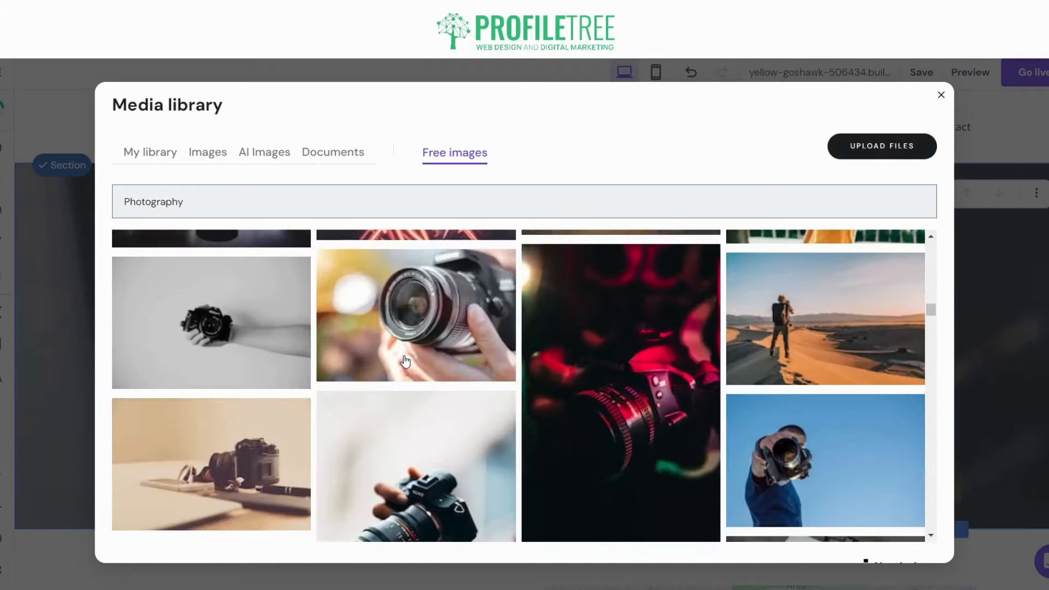
Step: Change the free image search to "Photographer" and add the photo of hands holding a camera beside a laptop and phone
click(315, 190)
text(her)
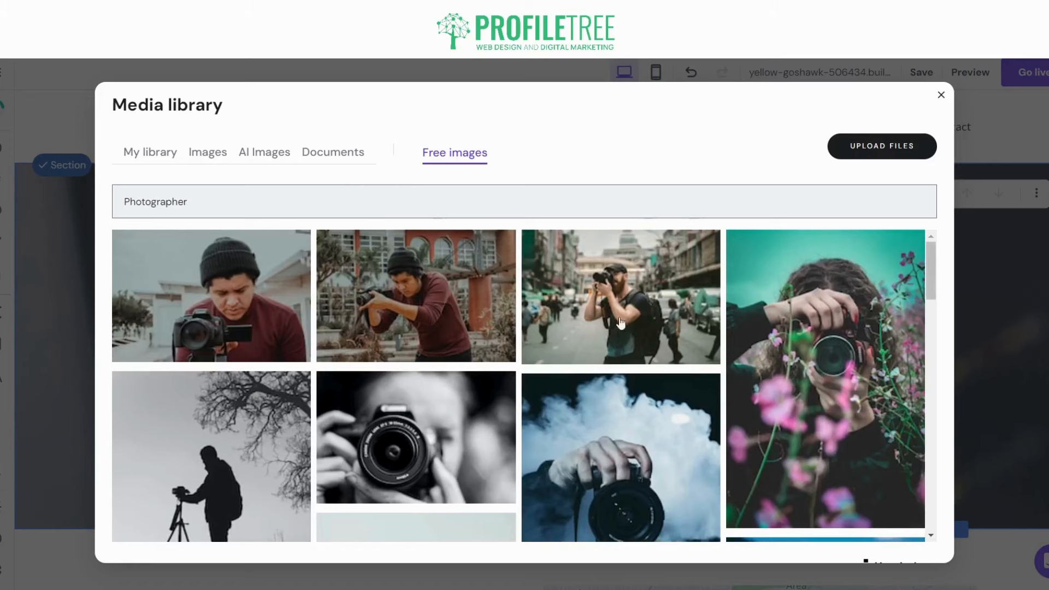
scroll(601, 314, down, 5)
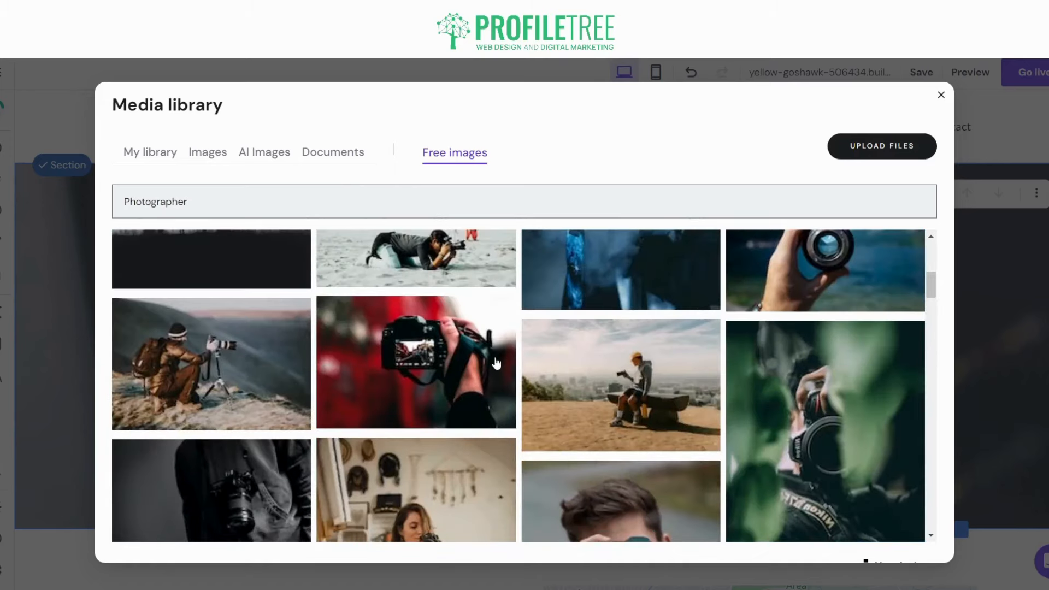
scroll(510, 357, down, 5)
scroll(435, 365, up, 5)
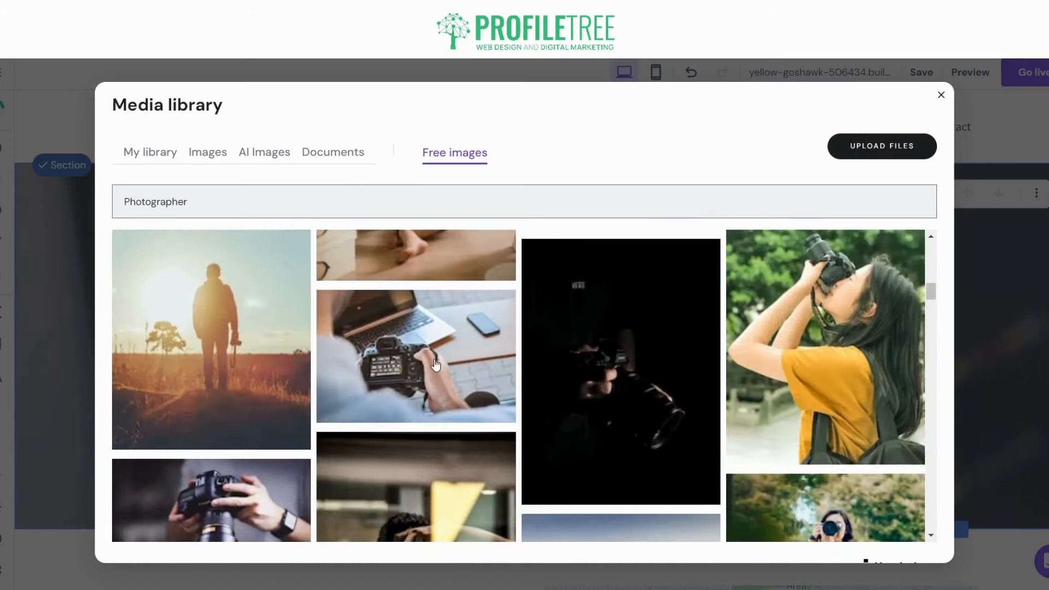
click(405, 364)
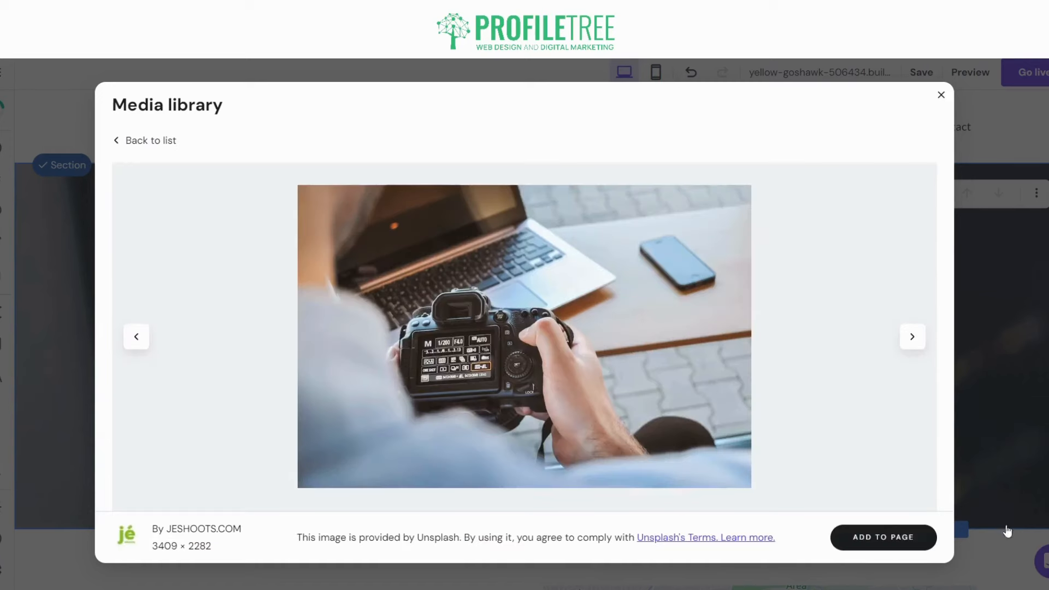
click(904, 537)
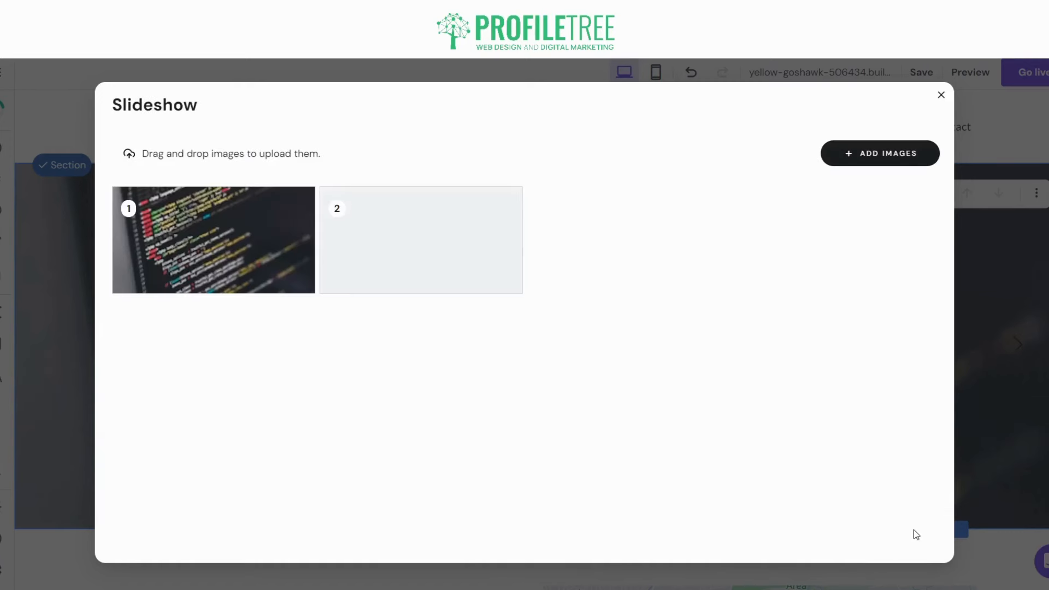
Step: Search the free images for "content marketing" and add the photo of hands typing on a laptop showing an article to the slideshow
click(891, 156)
click(428, 164)
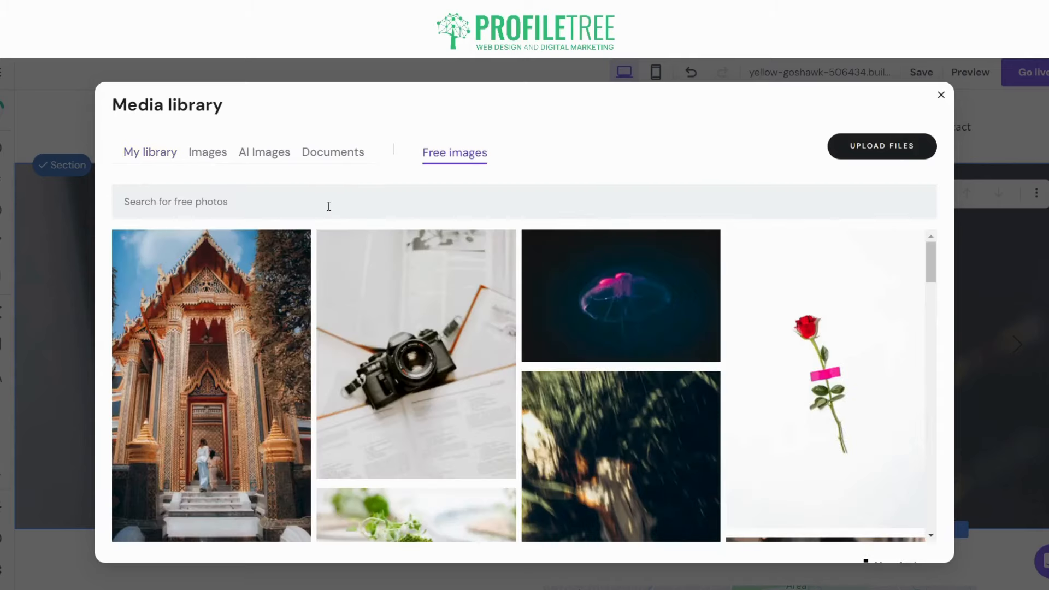
click(328, 205)
text(content marketing)
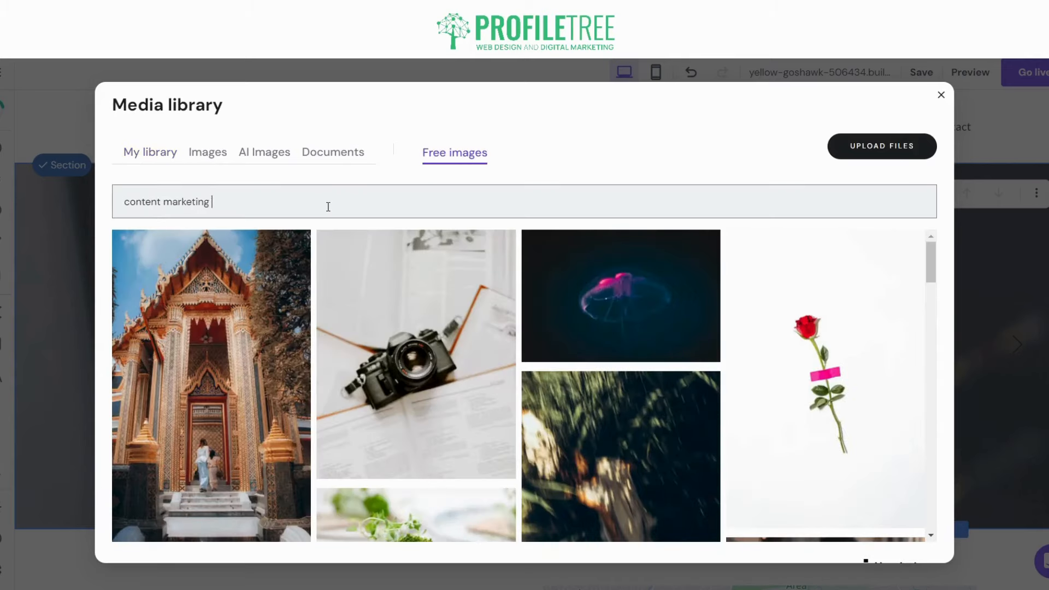
key(Return)
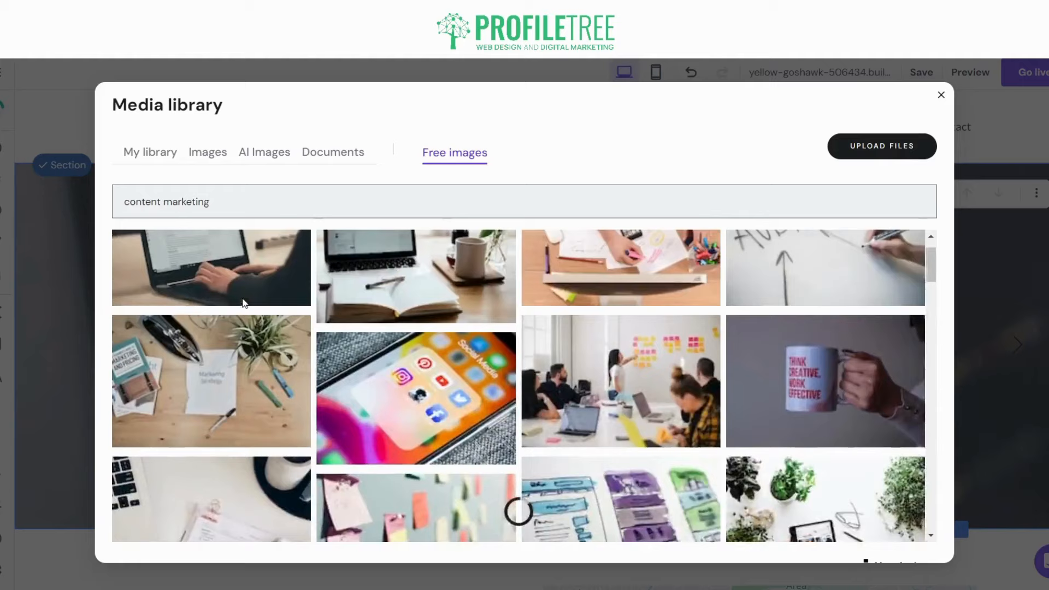
click(244, 300)
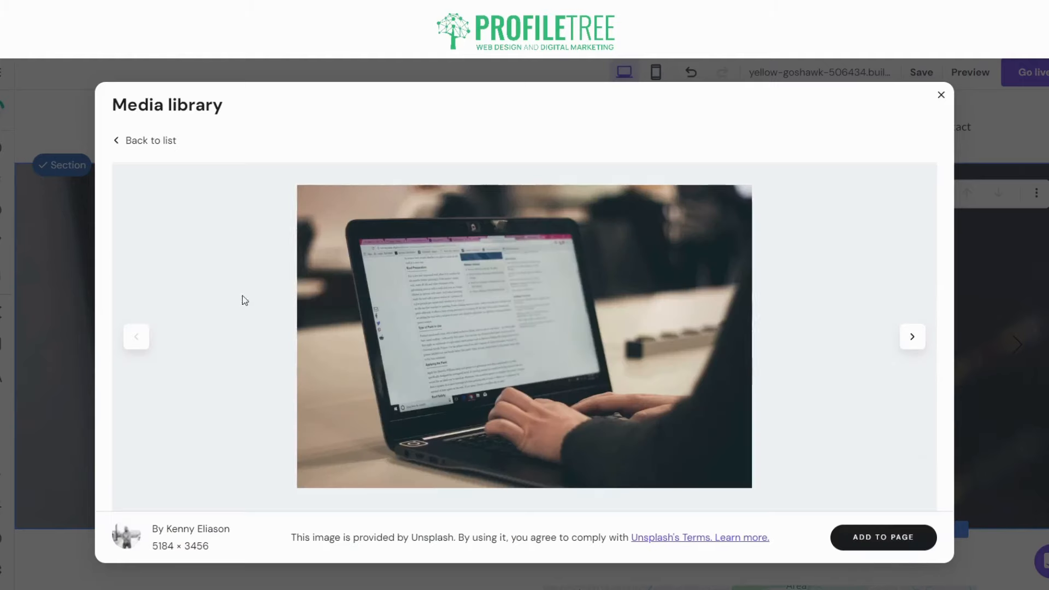
click(910, 537)
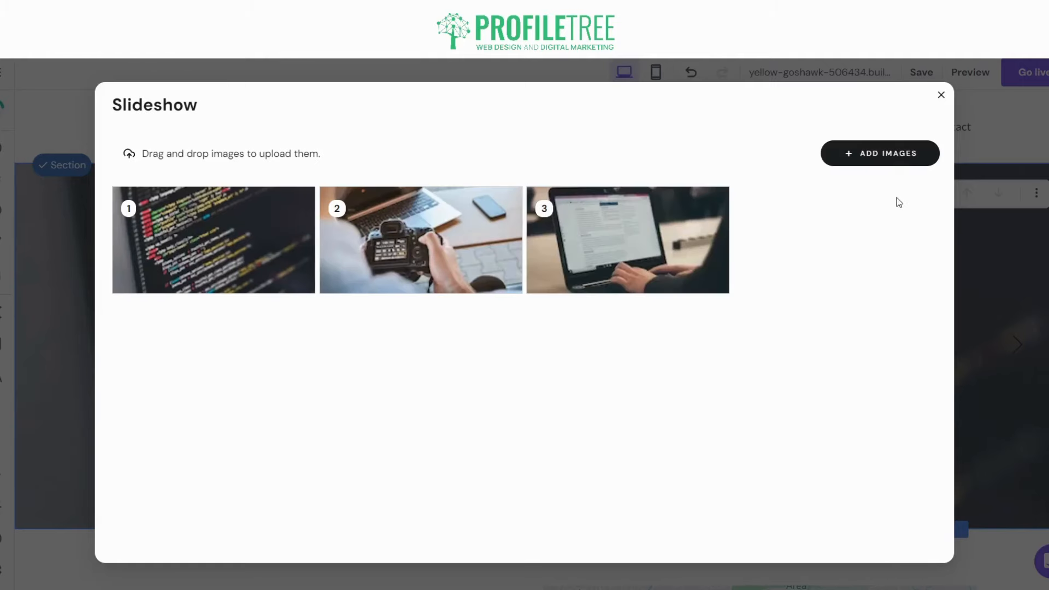
click(942, 95)
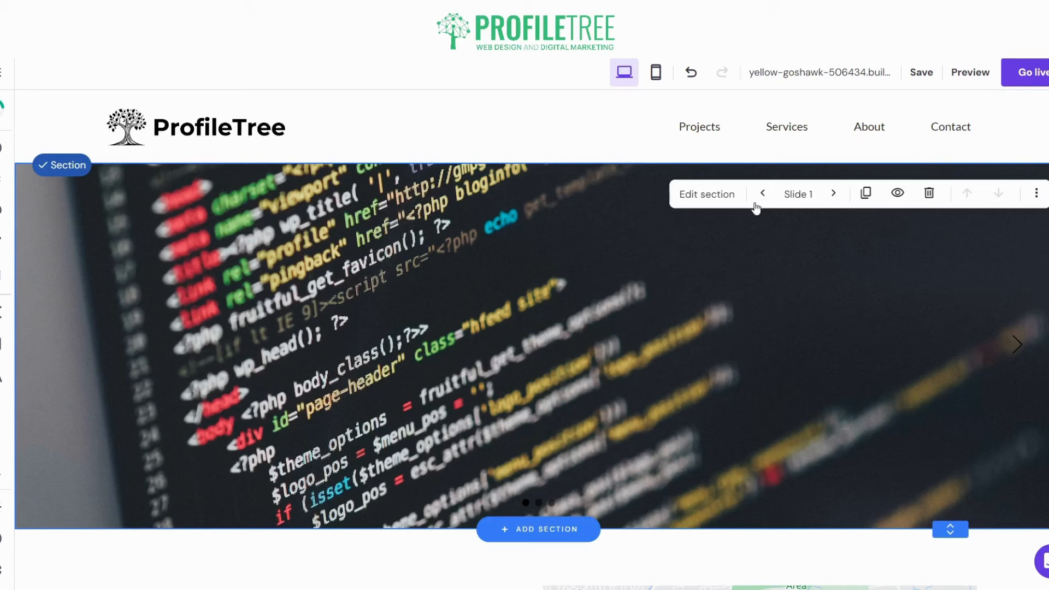
Step: Open the slideshow settings and change the slideshow controls to the style with only slide dots
click(799, 195)
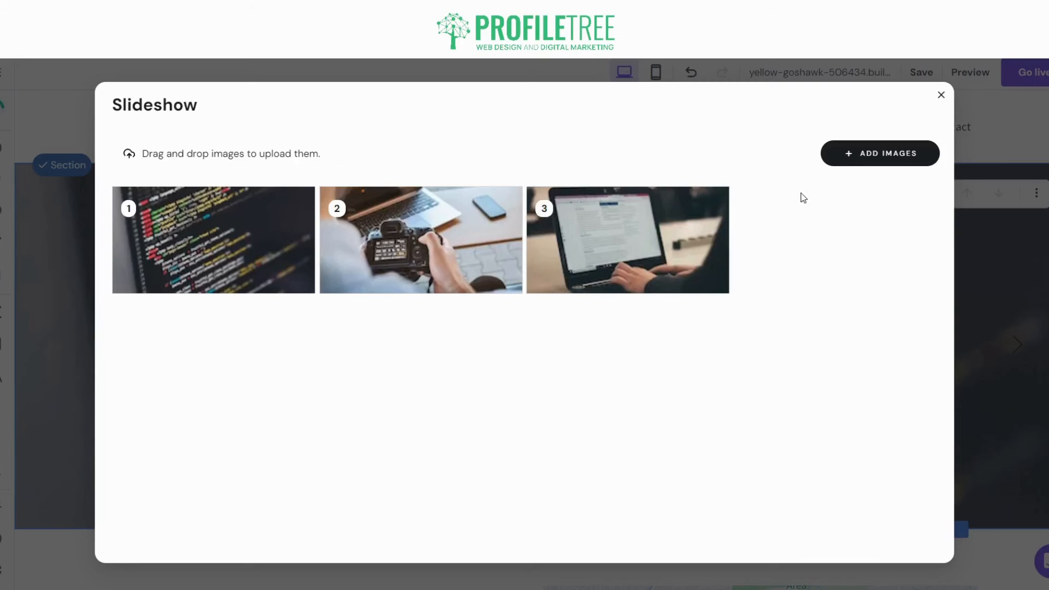
click(941, 95)
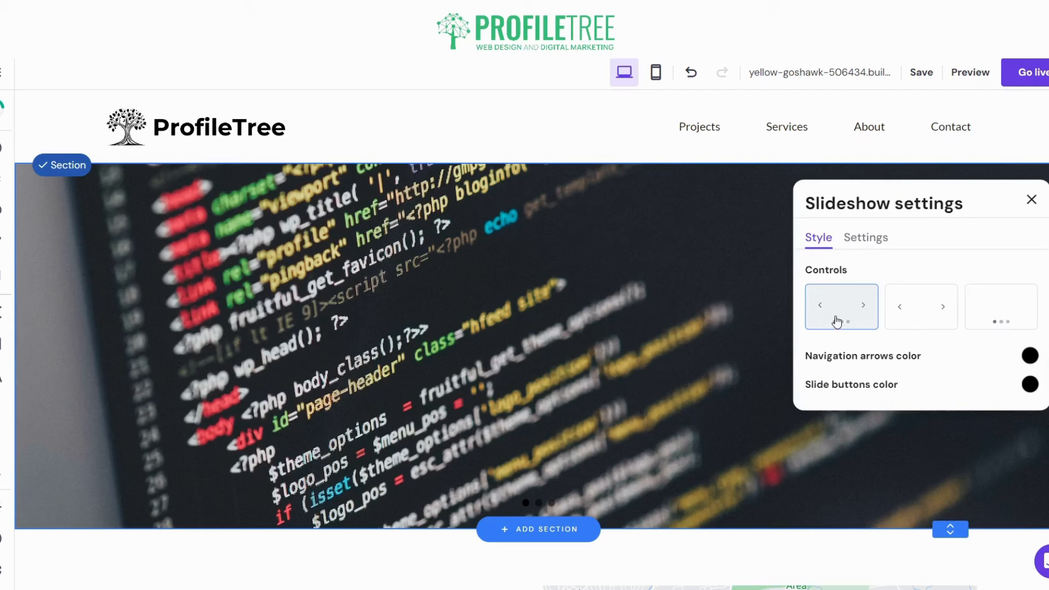
click(903, 326)
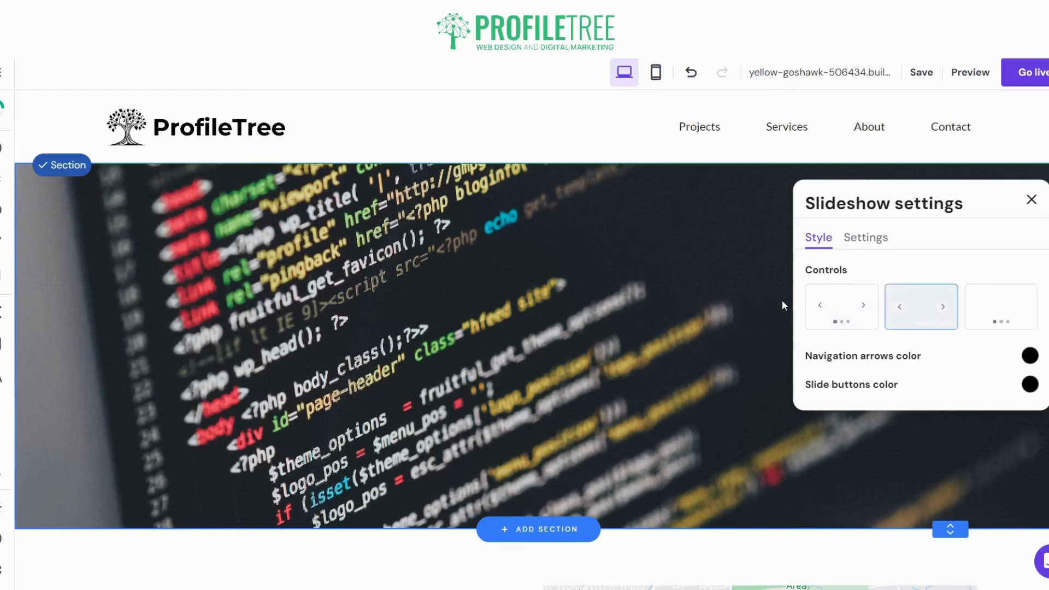
click(998, 302)
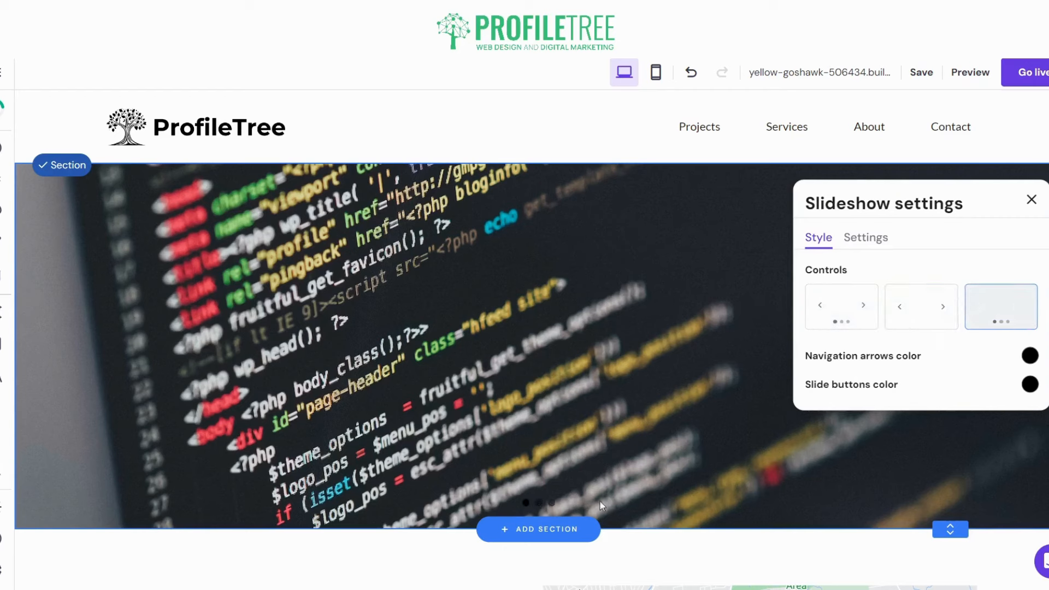
Step: Set the slideshow's navigation arrows color to #33bc77
click(1034, 361)
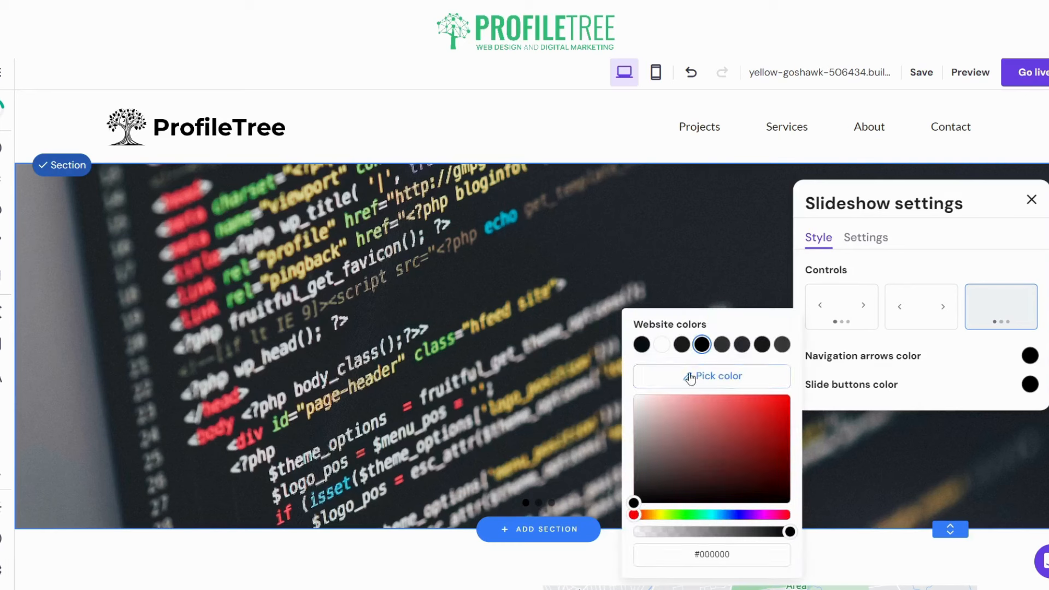
click(704, 552)
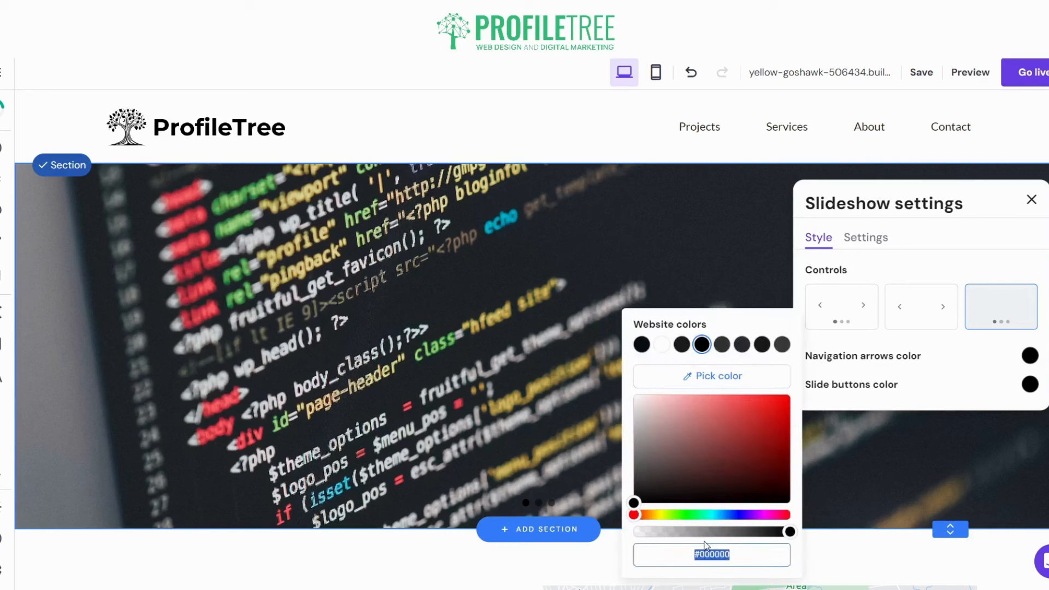
text(33)
text(bc)
key(BackSpace)
key(BackSpace)
text(77)
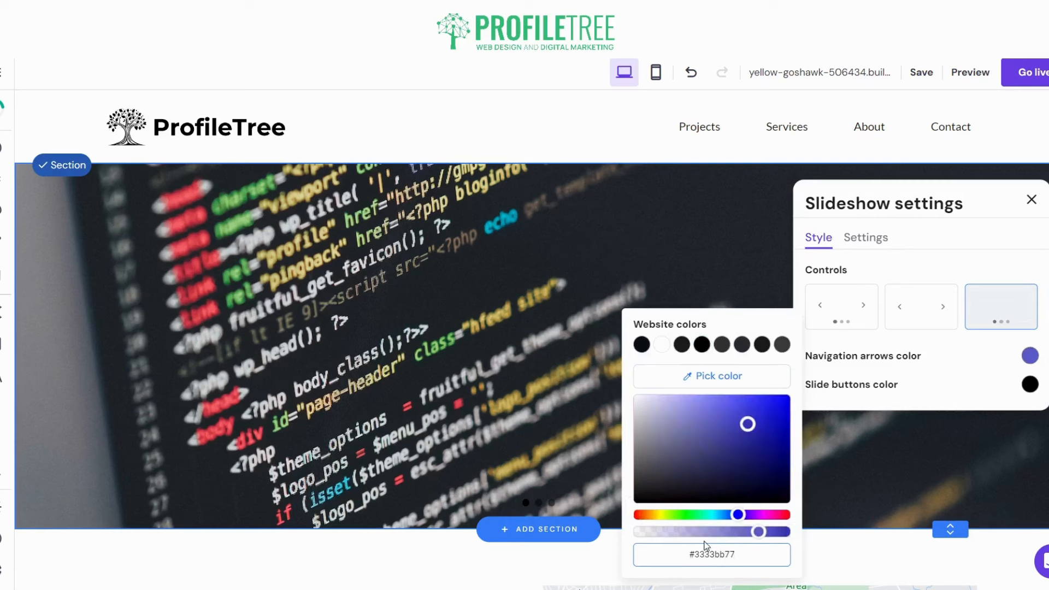
key(BackSpace)
key(BackSpace)
click(709, 555)
key(BackSpace)
key(BackSpace)
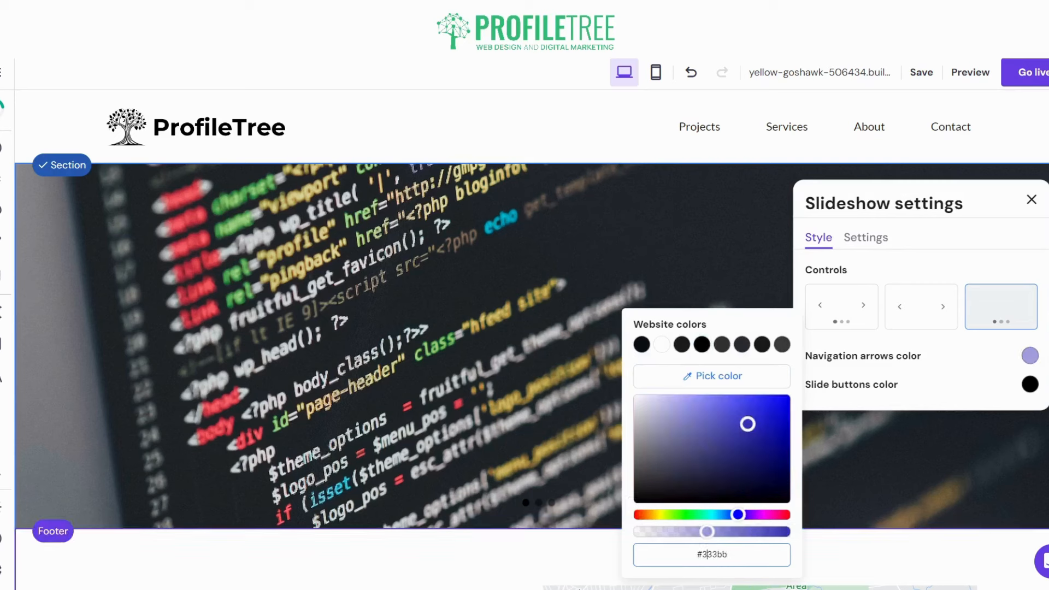
key(BackSpace)
key(BackSpace)
key(BackSpace)
key(BackSpace)
key(BackSpace)
key(BackSpace)
key(BackSpace)
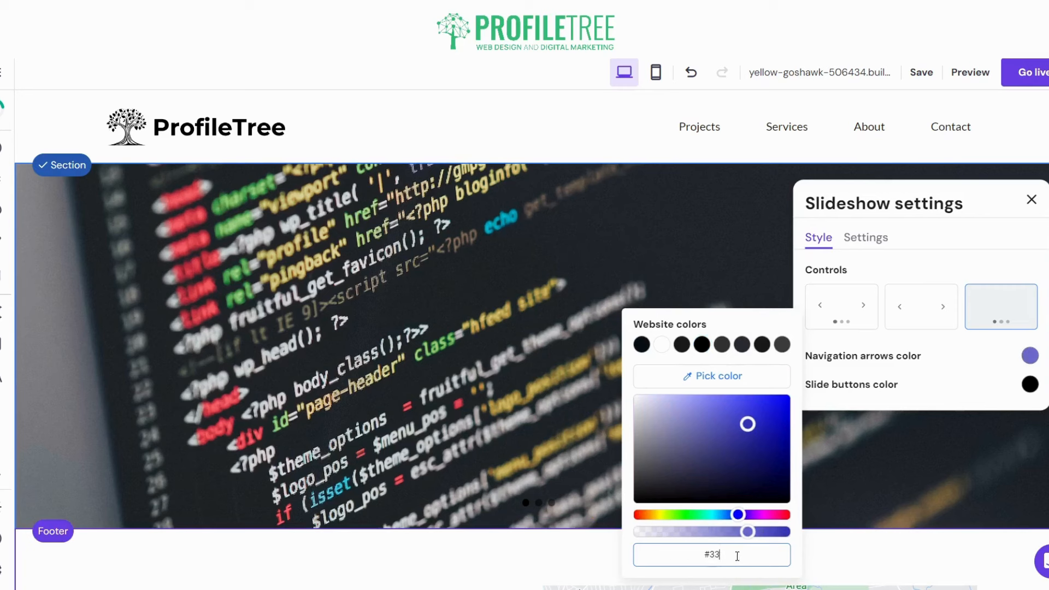
text(3bc77)
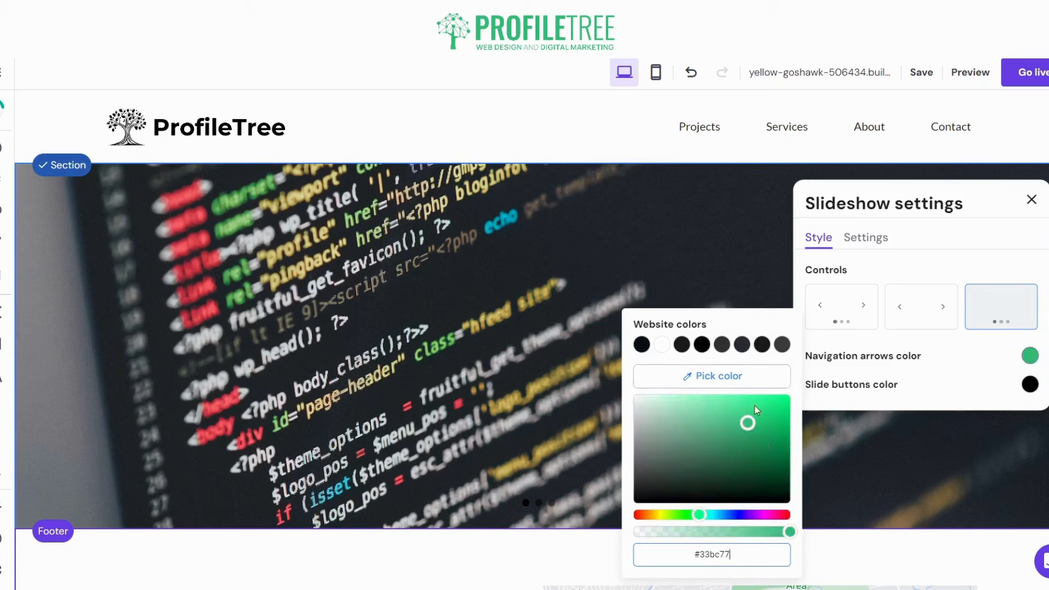
Step: Set the slideshow's slide buttons color to #33bc77
click(1029, 384)
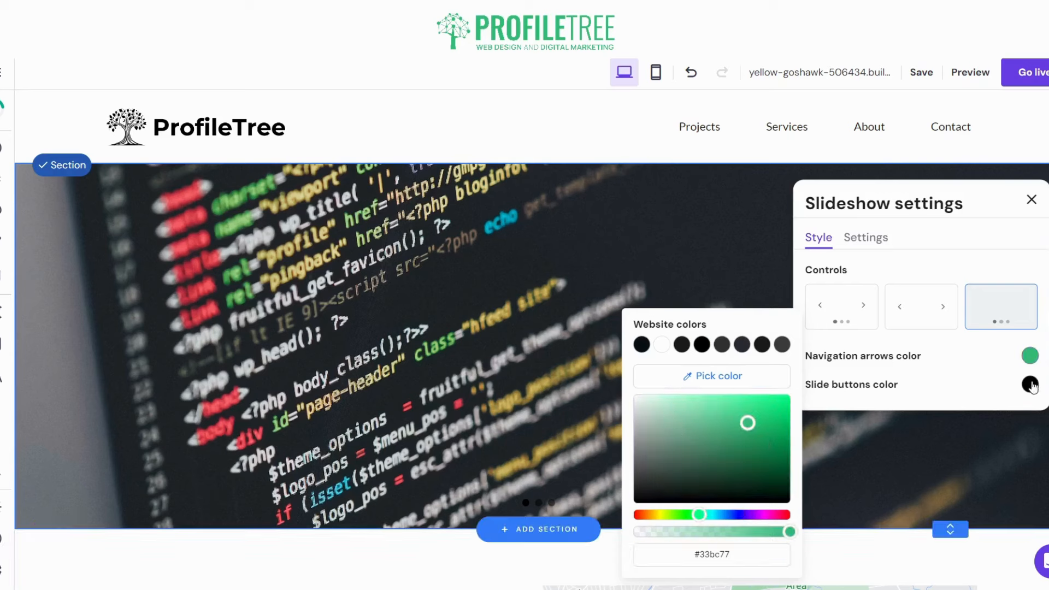
click(712, 561)
triple_click(722, 557)
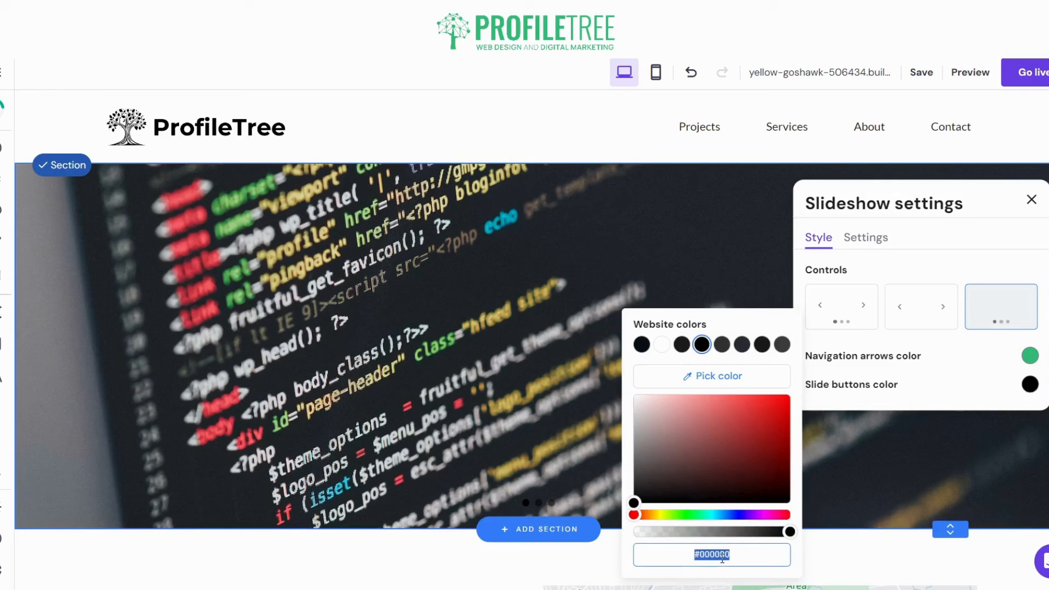
text(33bc77)
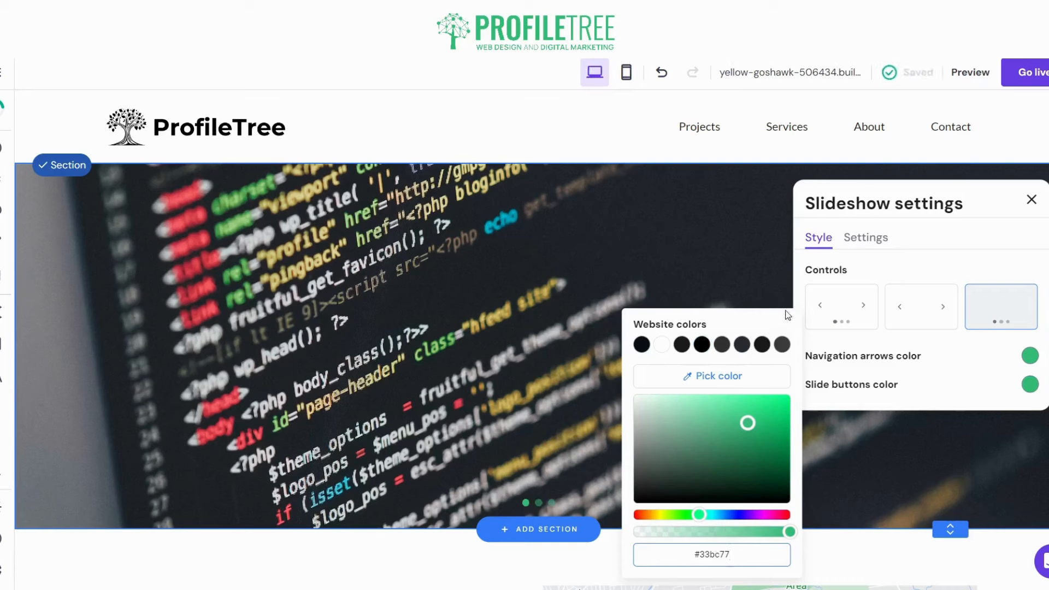
Step: Turn on autoplay for the slideshow with 3 seconds between slides and enable looping of the slides
click(853, 236)
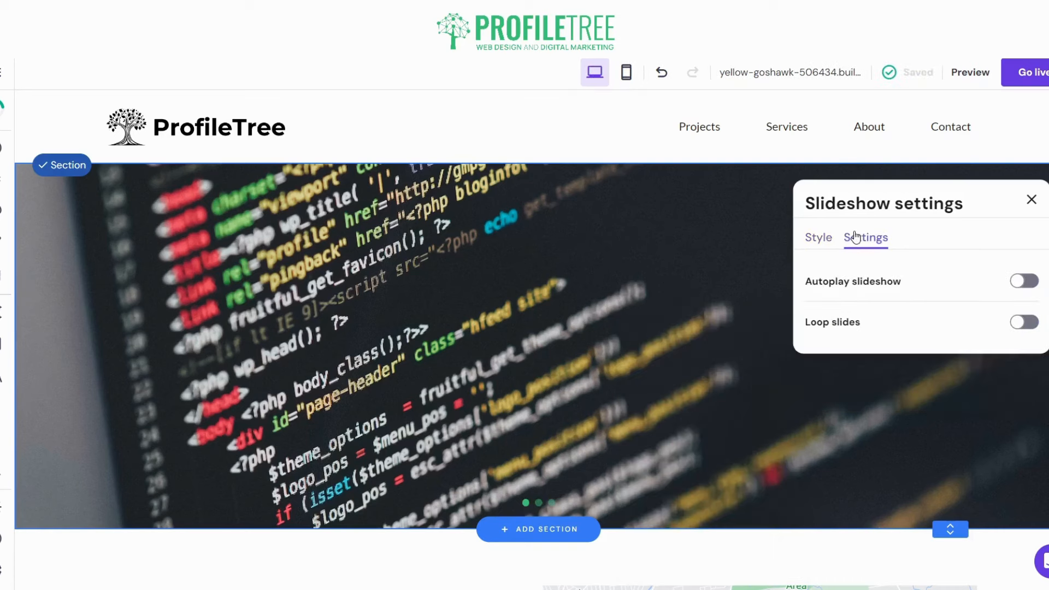
click(1035, 280)
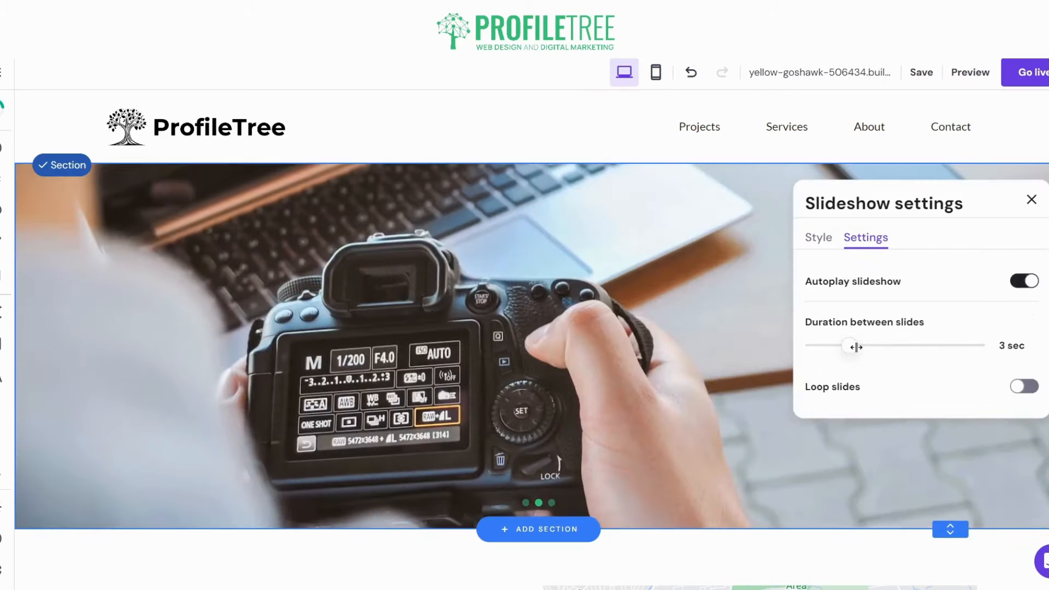
drag(855, 347, 861, 347)
click(1020, 388)
click(1031, 199)
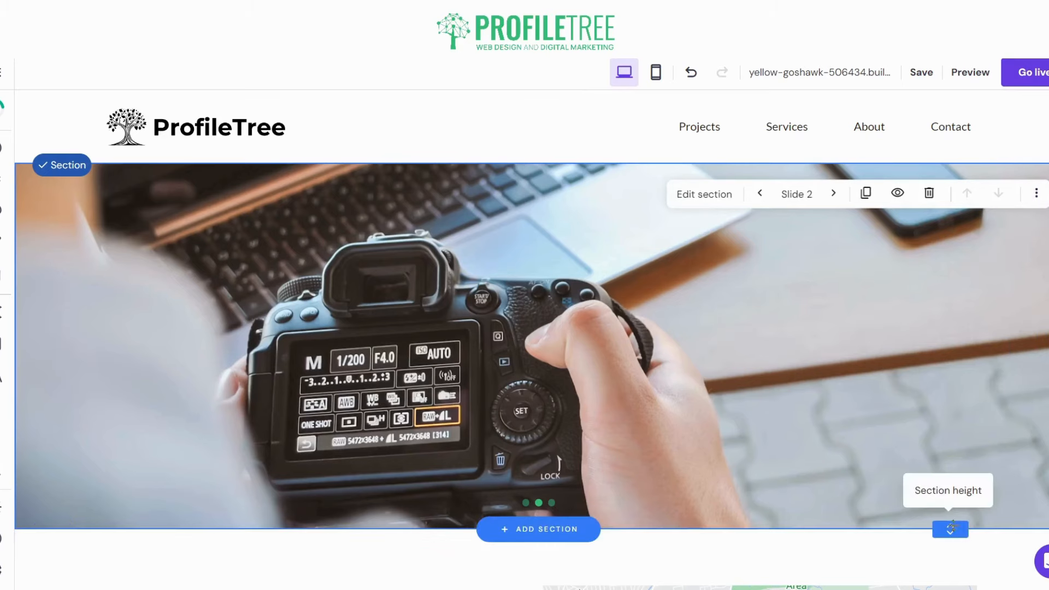
Step: Increase the slideshow section's height slightly
scroll(976, 214, down, 4)
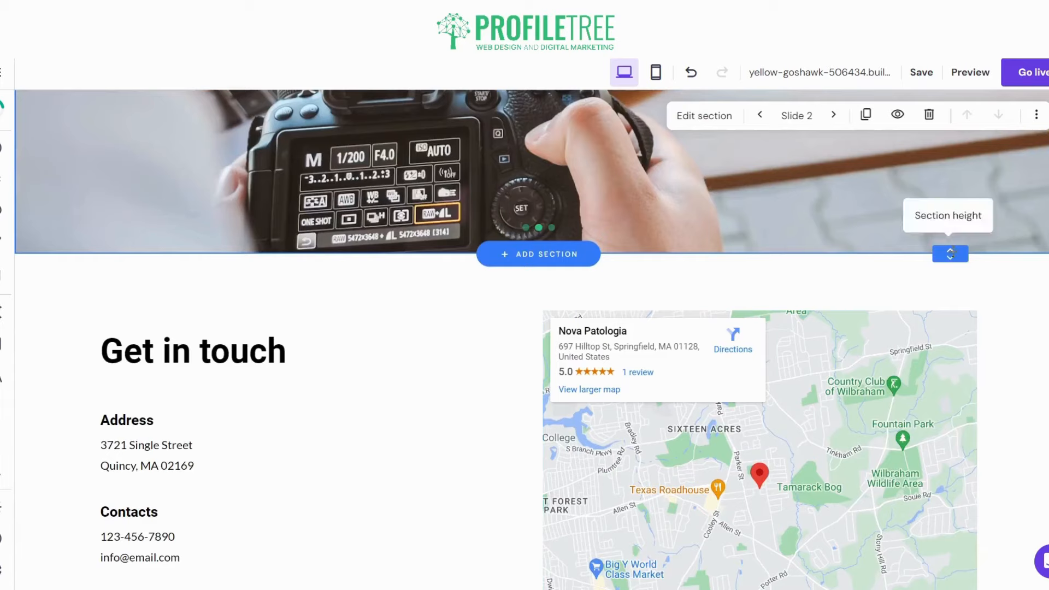
scroll(951, 251, up, 4)
scroll(704, 247, up, 1)
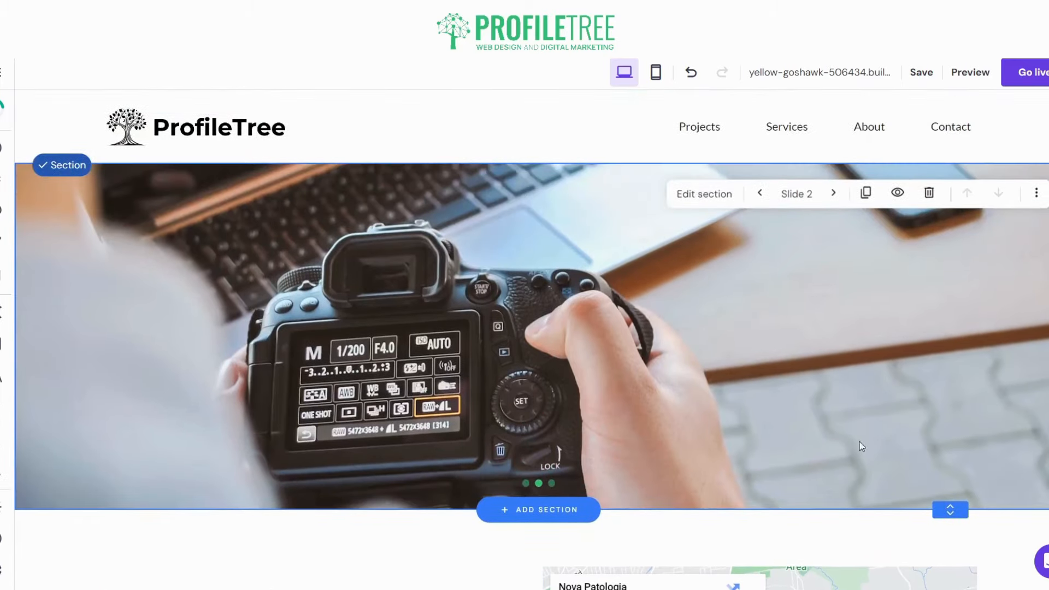
scroll(946, 505, down, 1)
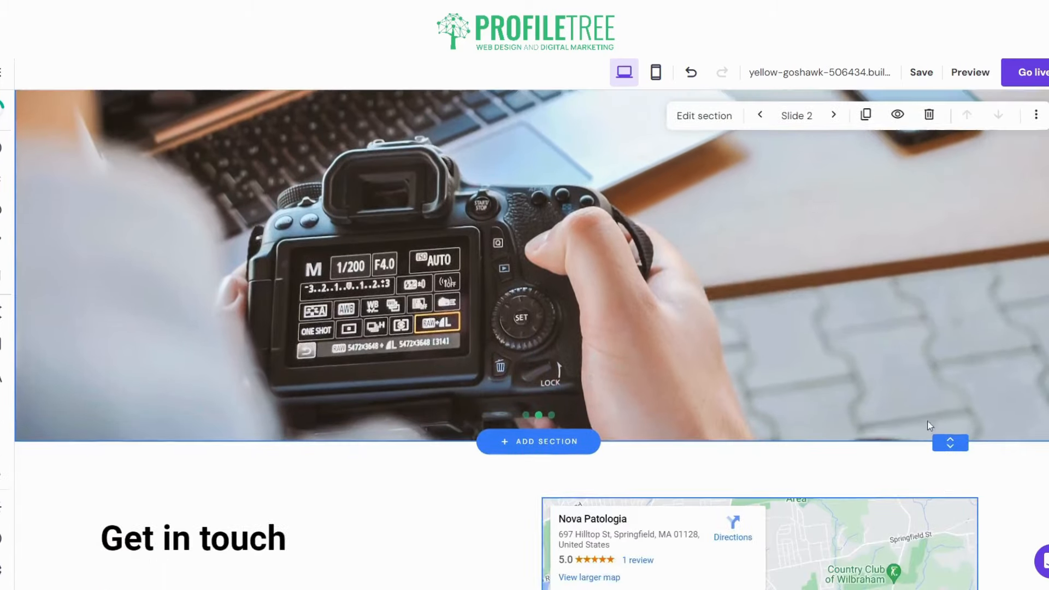
scroll(854, 387, up, 2)
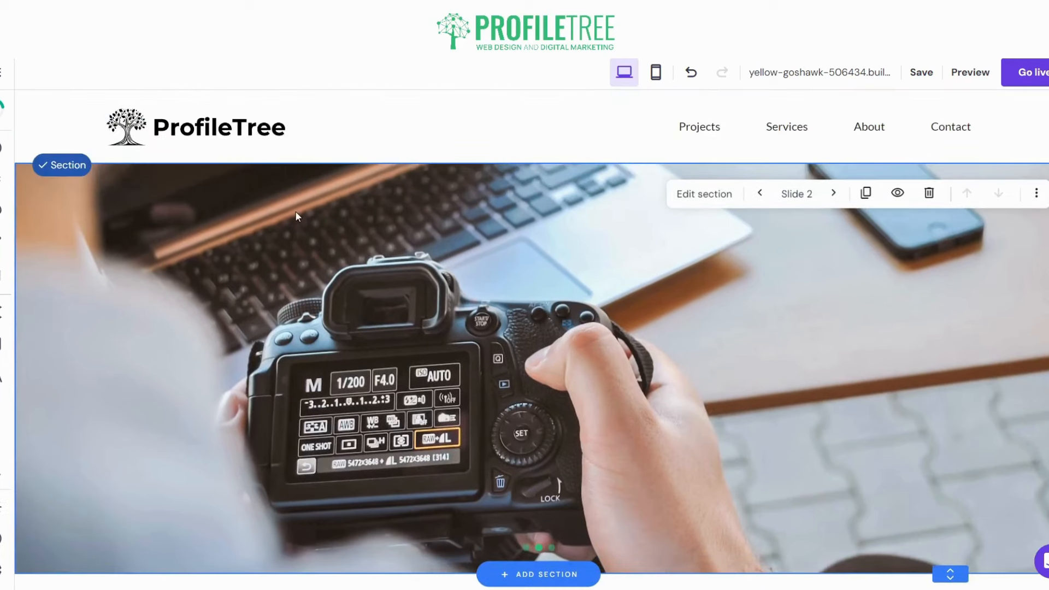
Step: Try to place a text element on the slideshow's first slide
click(760, 192)
click(2, 146)
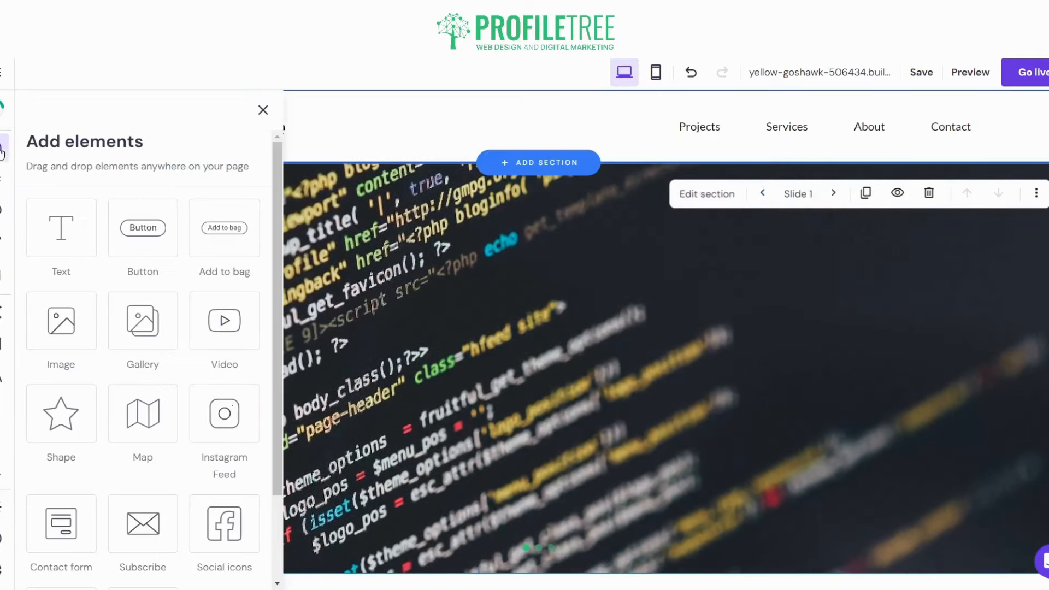
drag(75, 225, 471, 258)
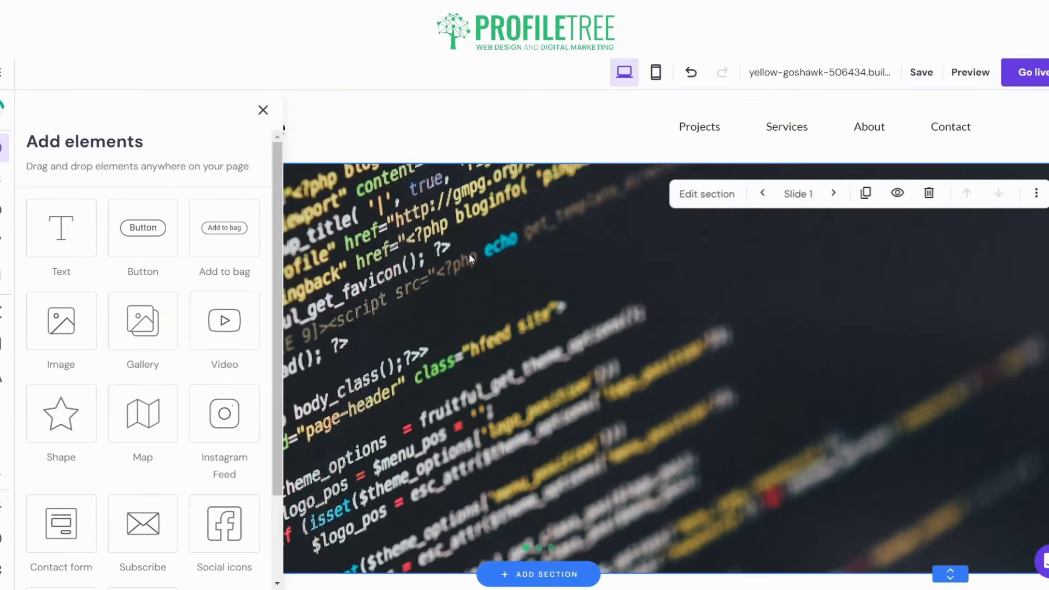
drag(76, 229, 79, 258)
scroll(398, 321, down, 1)
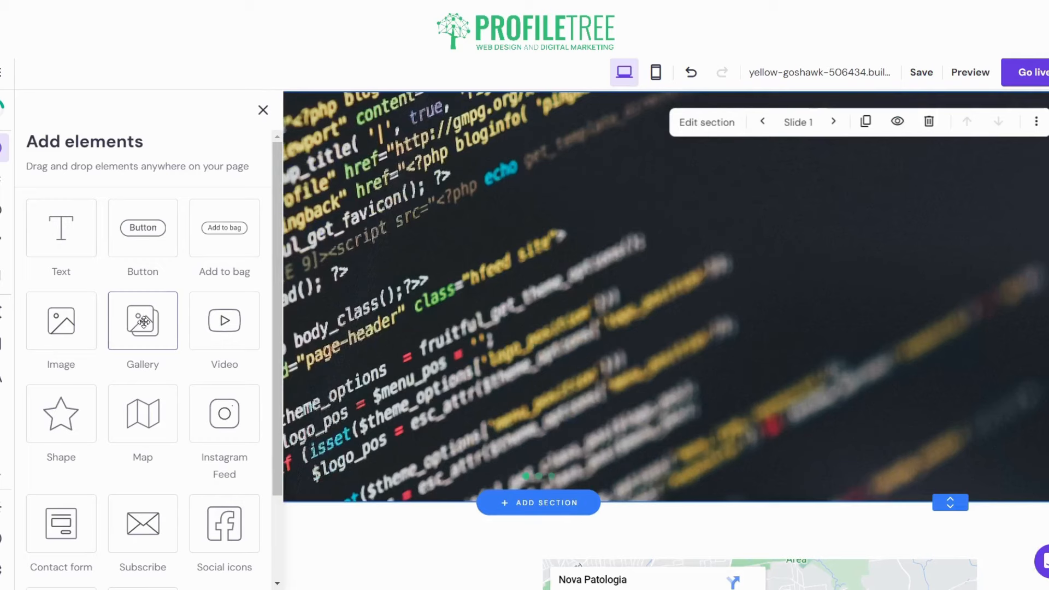
click(262, 110)
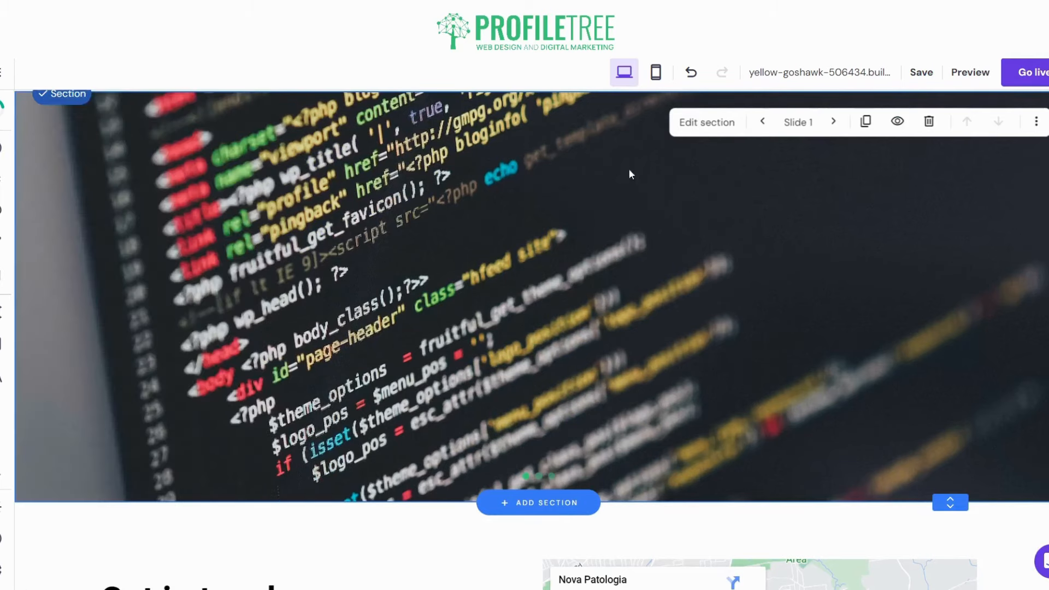
Step: Add a blank section between the header and the slideshow
scroll(422, 229, up, 1)
scroll(525, 233, down, 2)
scroll(638, 224, up, 2)
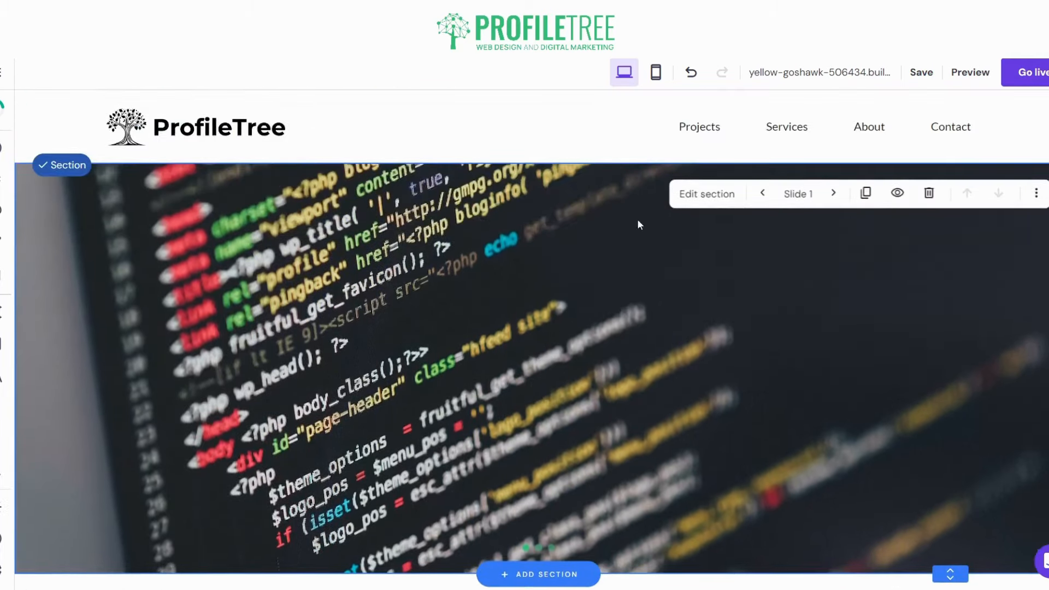
click(534, 162)
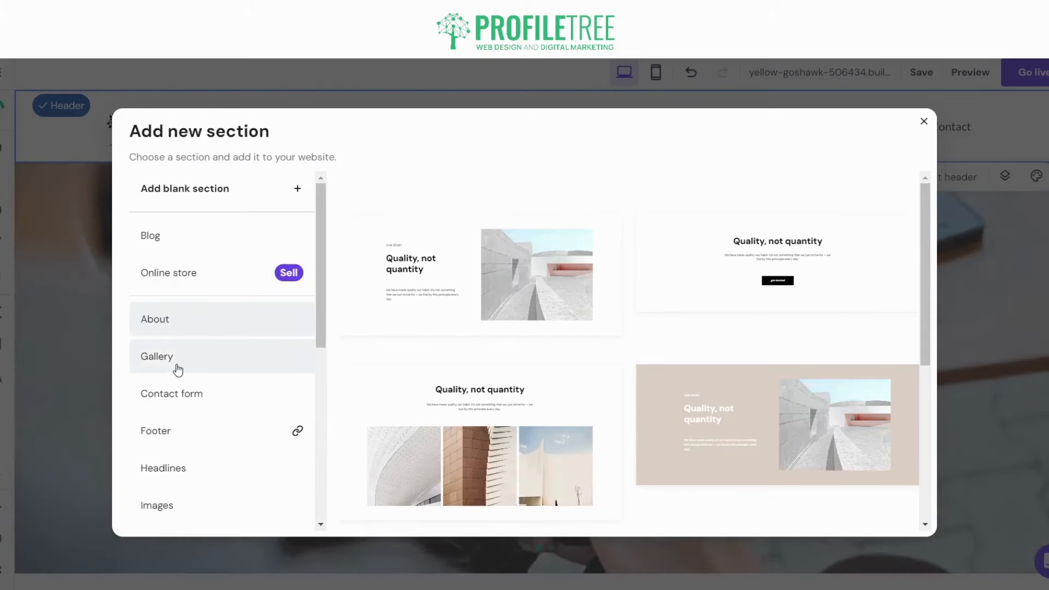
click(177, 366)
click(178, 335)
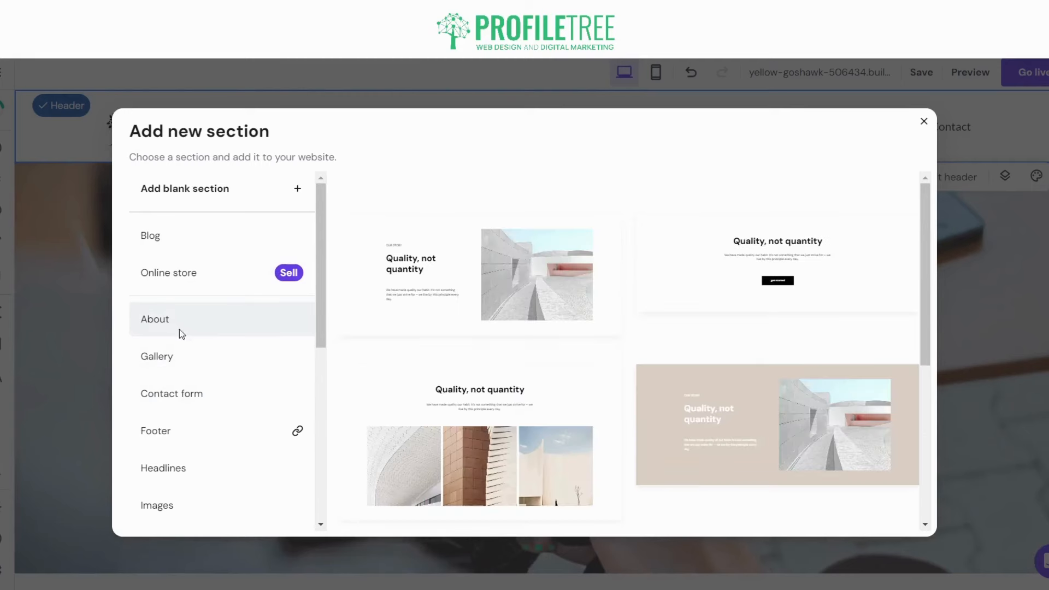
click(261, 195)
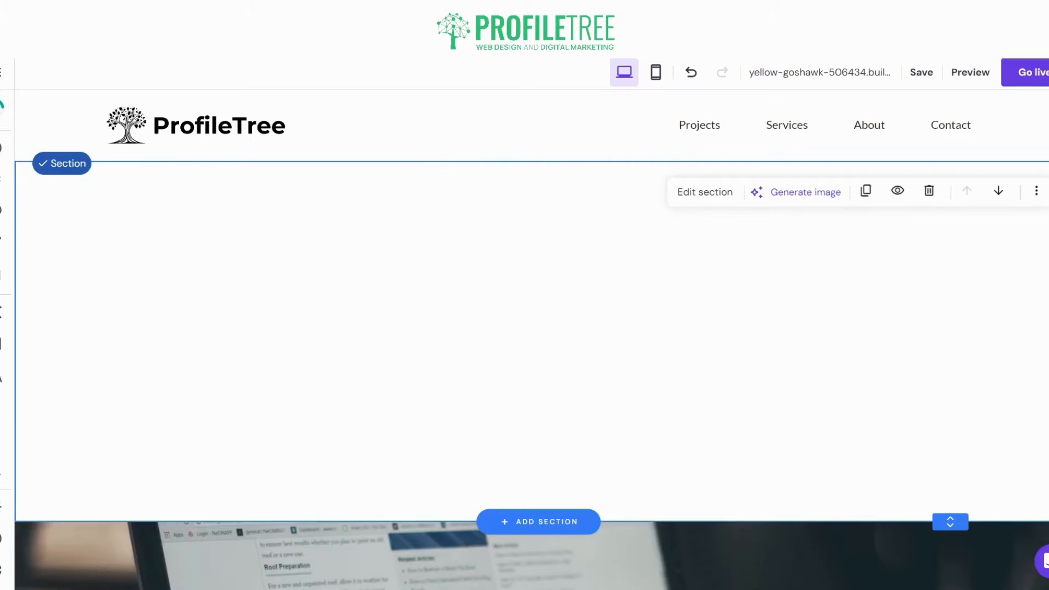
click(4, 147)
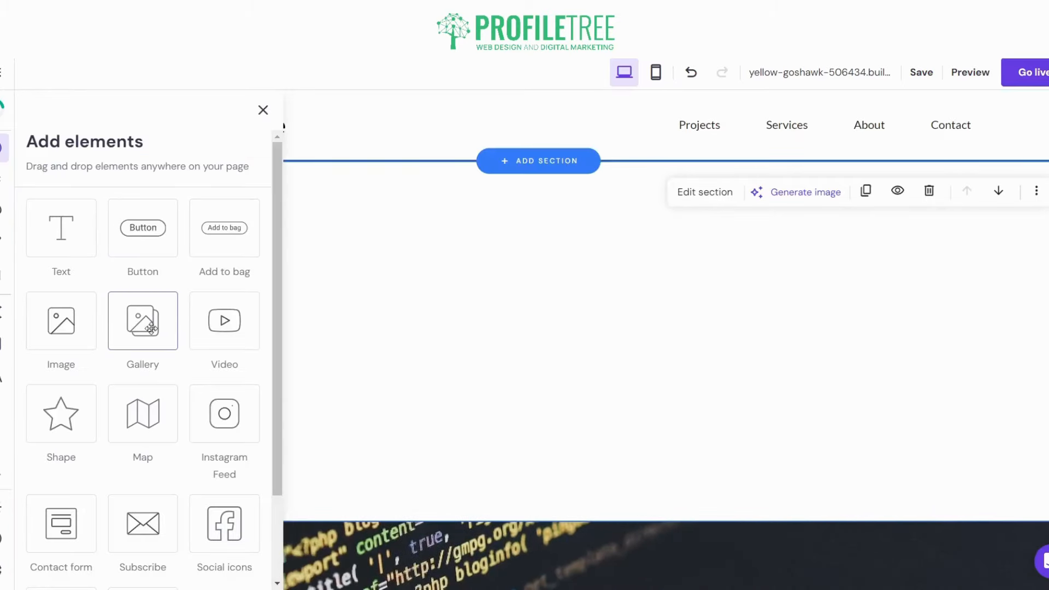
drag(150, 328, 545, 325)
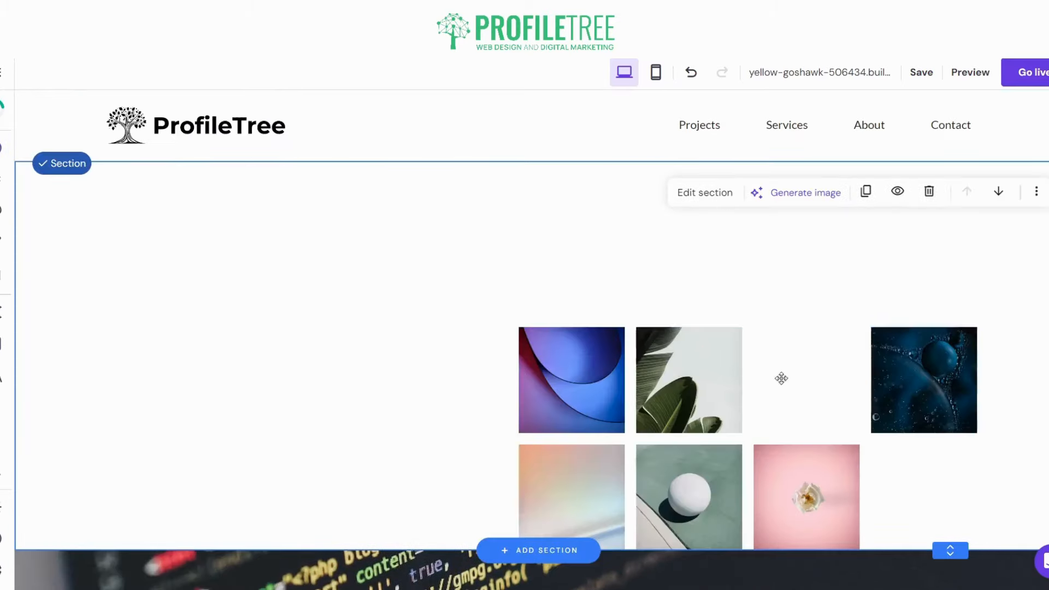
drag(781, 377, 475, 303)
key(Delete)
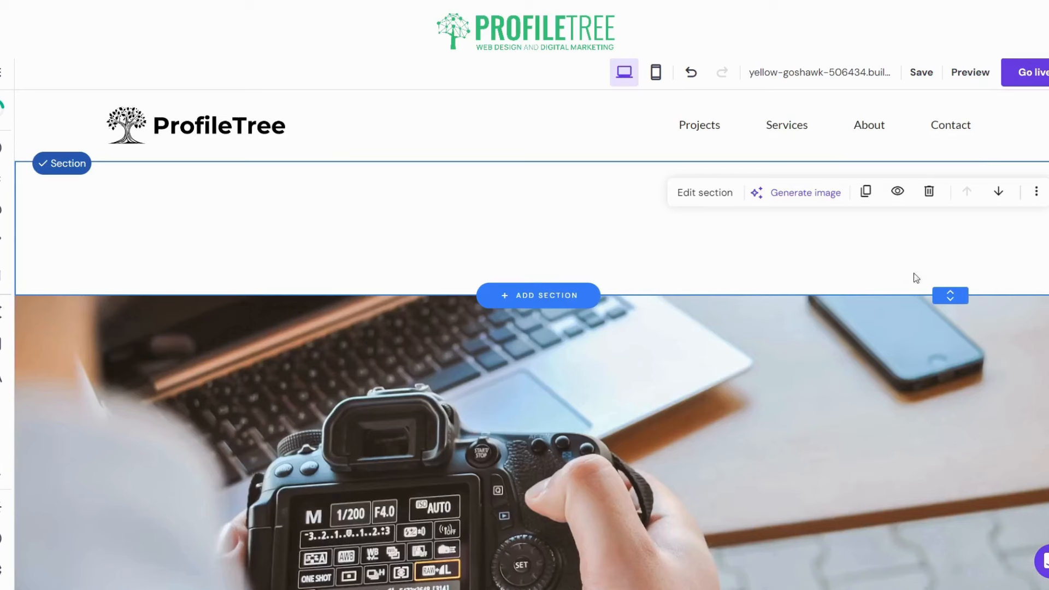
click(798, 194)
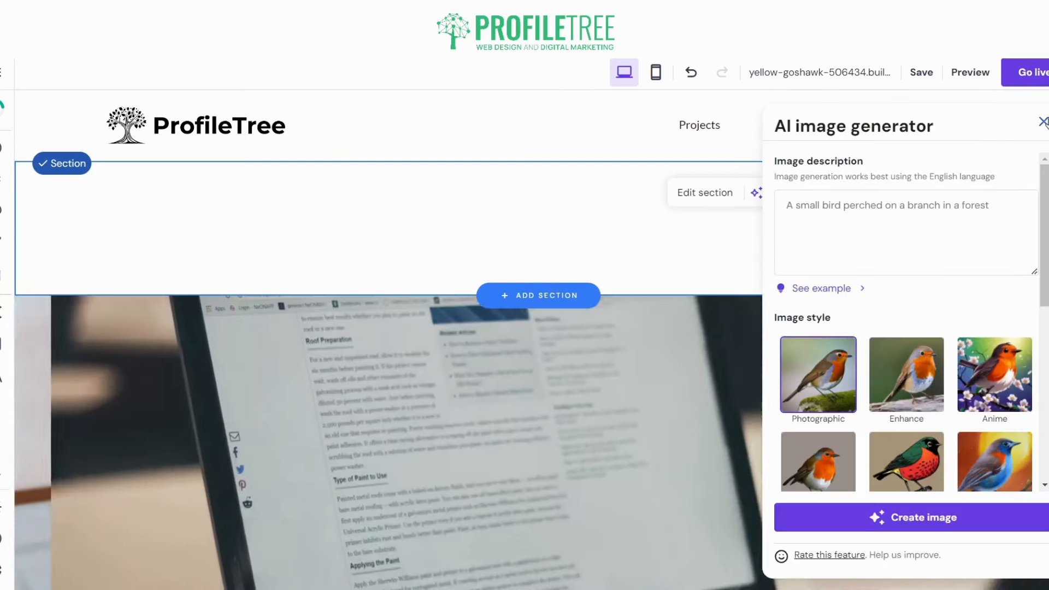
click(1042, 122)
Step: Increase the height of the blank section below the header
drag(950, 296, 950, 464)
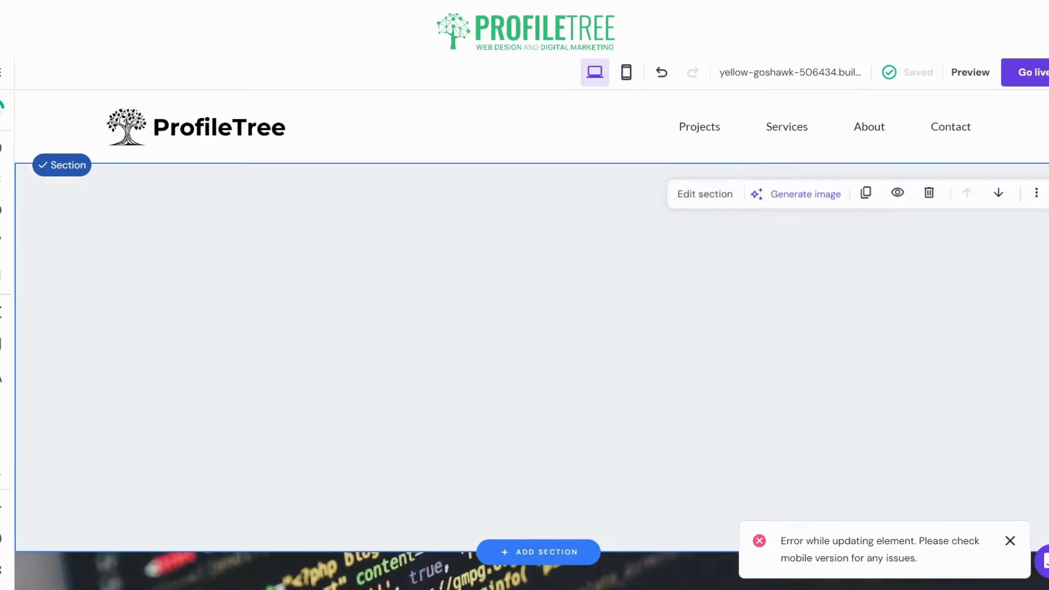
scroll(524, 338, down, 9)
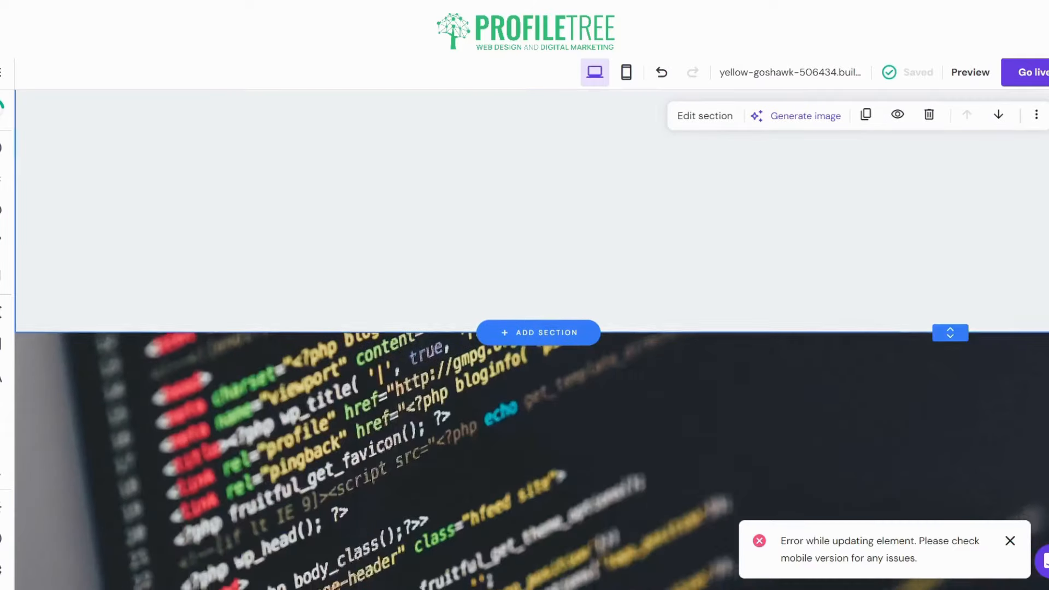
scroll(525, 338, up, 5)
scroll(524, 339, down, 3)
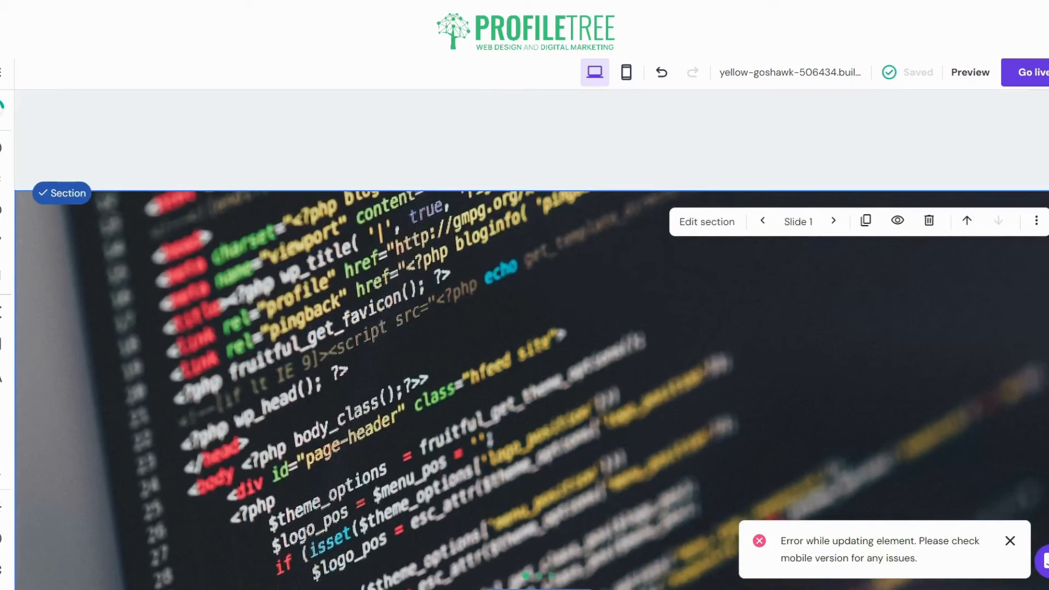
scroll(524, 338, up, 6)
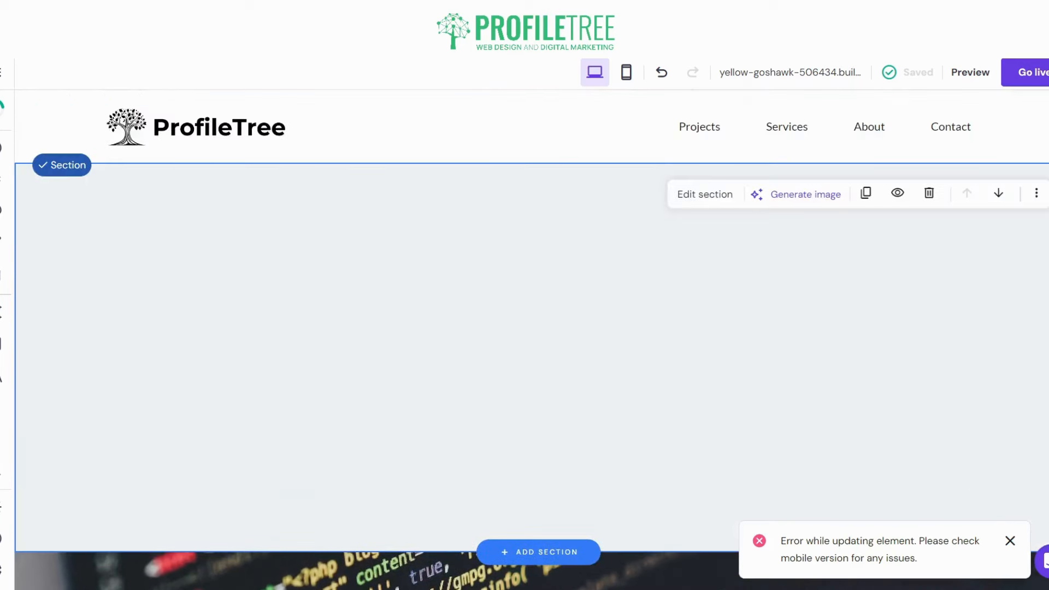
Step: Set the blank section's background type to Image and open the free images collection in the media library
click(712, 203)
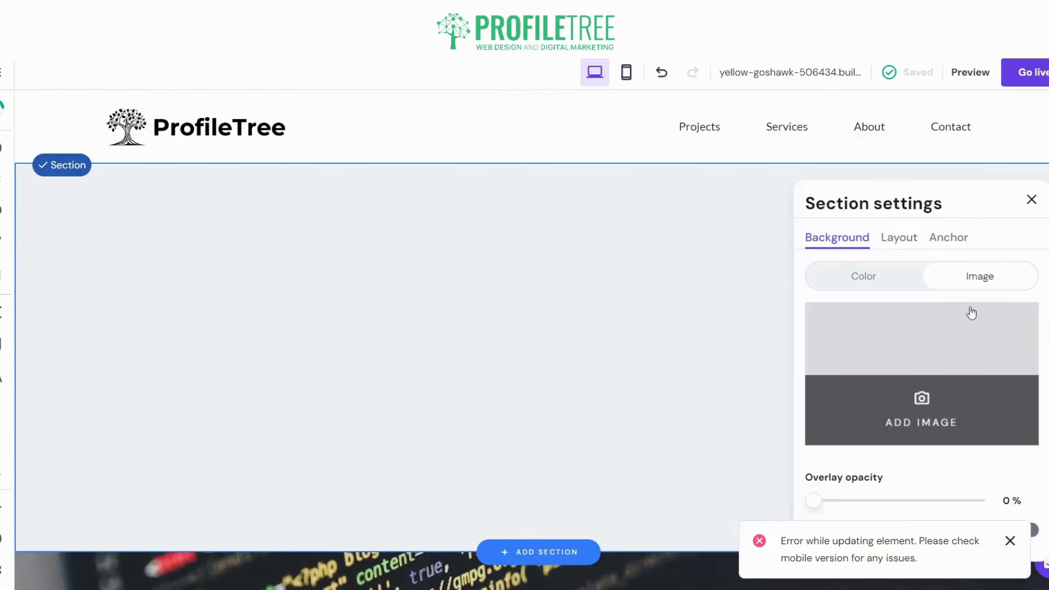
click(945, 391)
click(448, 158)
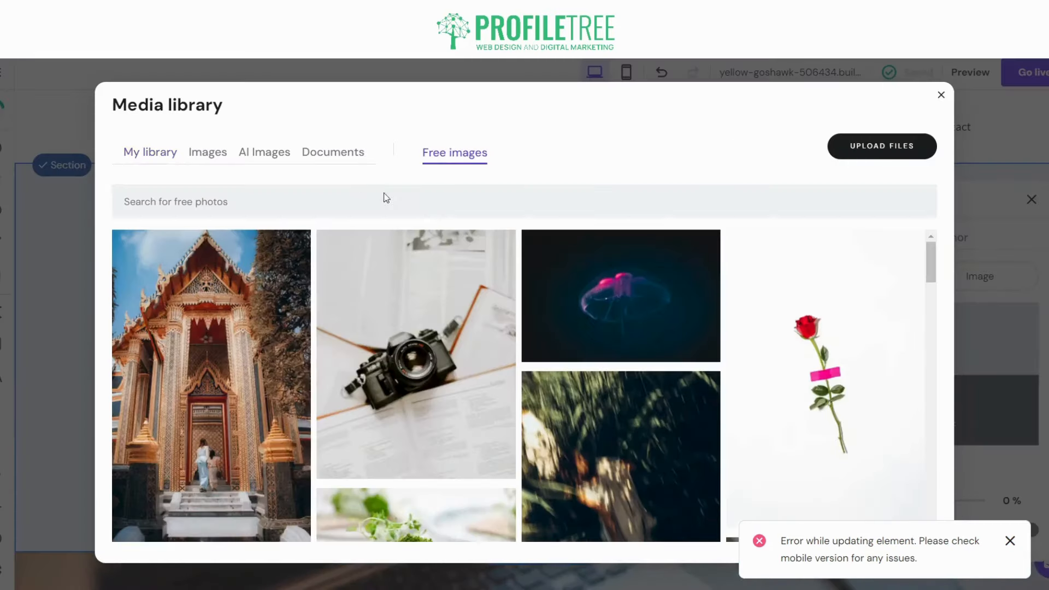
Step: Search the free images for "content marketing" and preview the photo of hands typing on a laptop
click(448, 207)
text(conten)
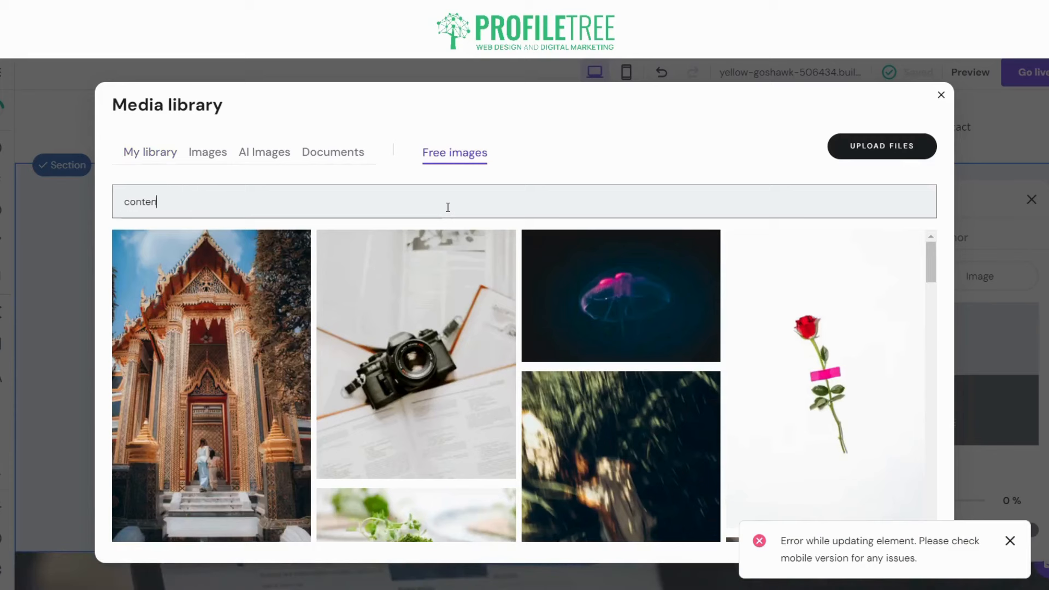
text(t marketing)
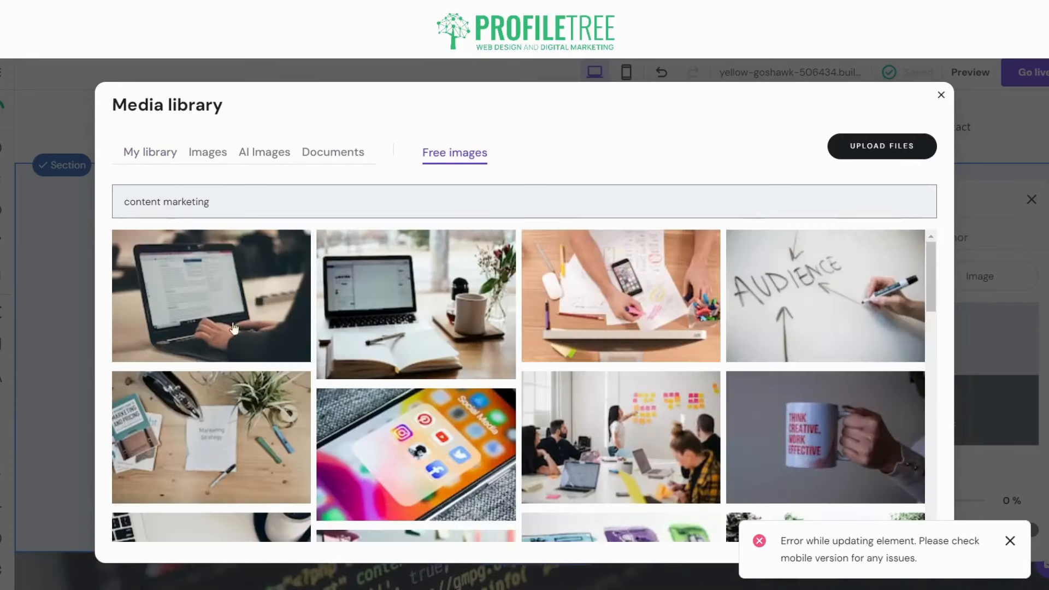
click(211, 317)
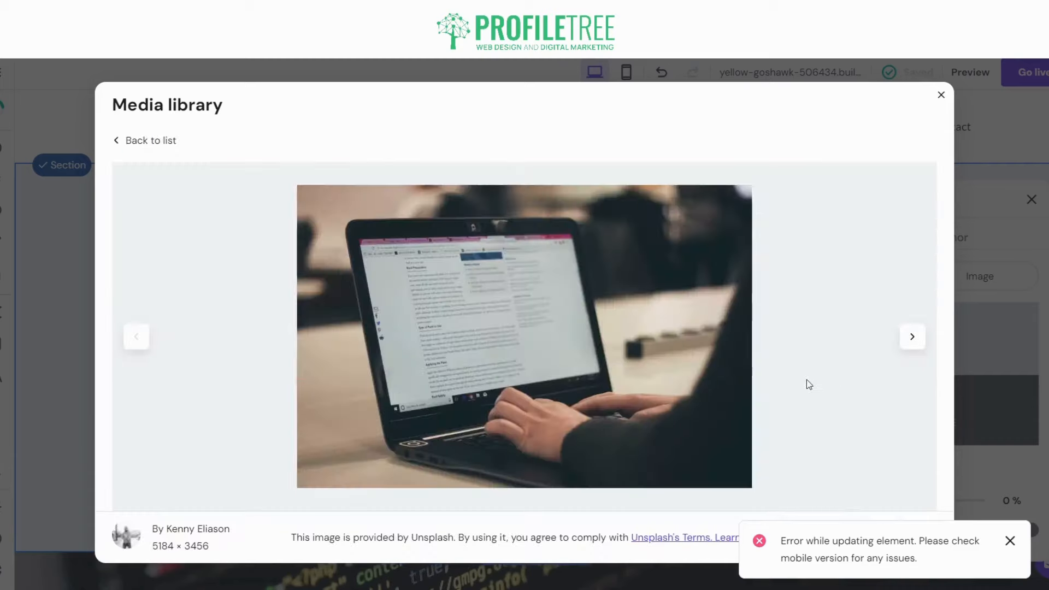
click(131, 140)
Step: Search the free images for "coding" and apply the red and blue code close-up as the section's background
triple_click(417, 190)
text(coding)
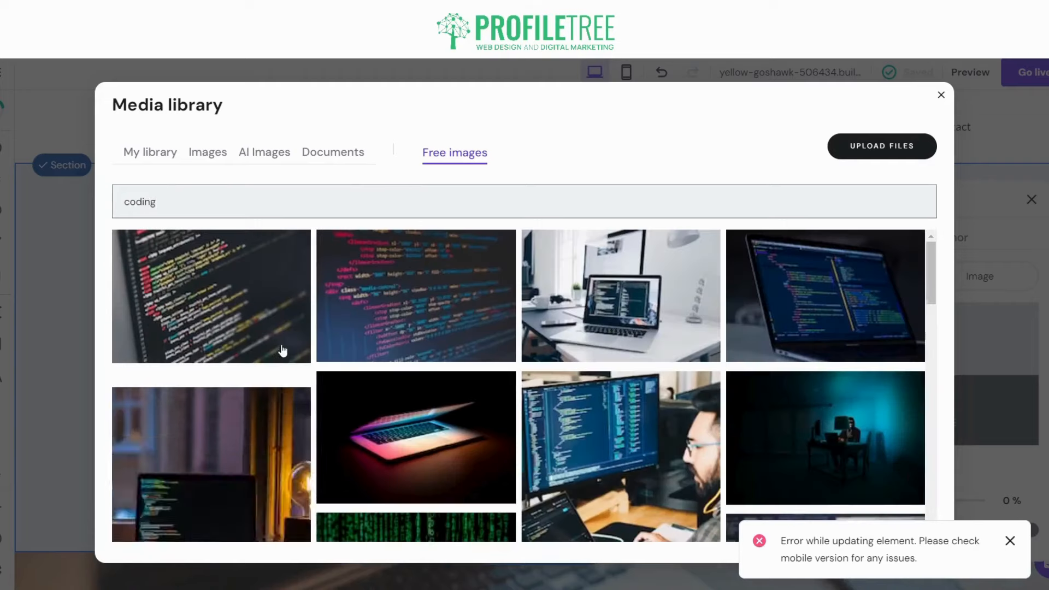
click(407, 344)
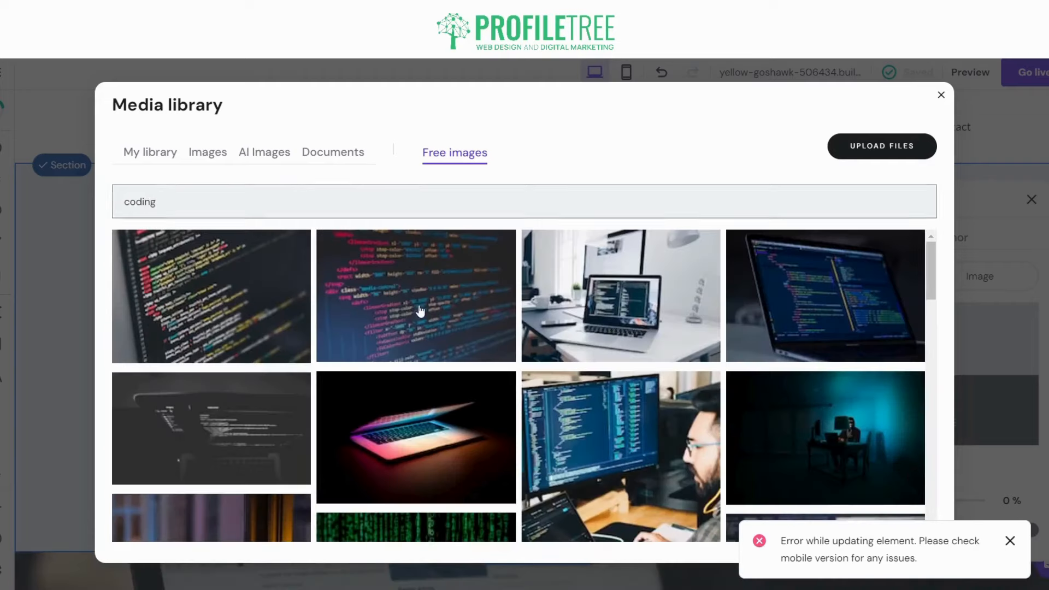
click(1009, 540)
click(896, 535)
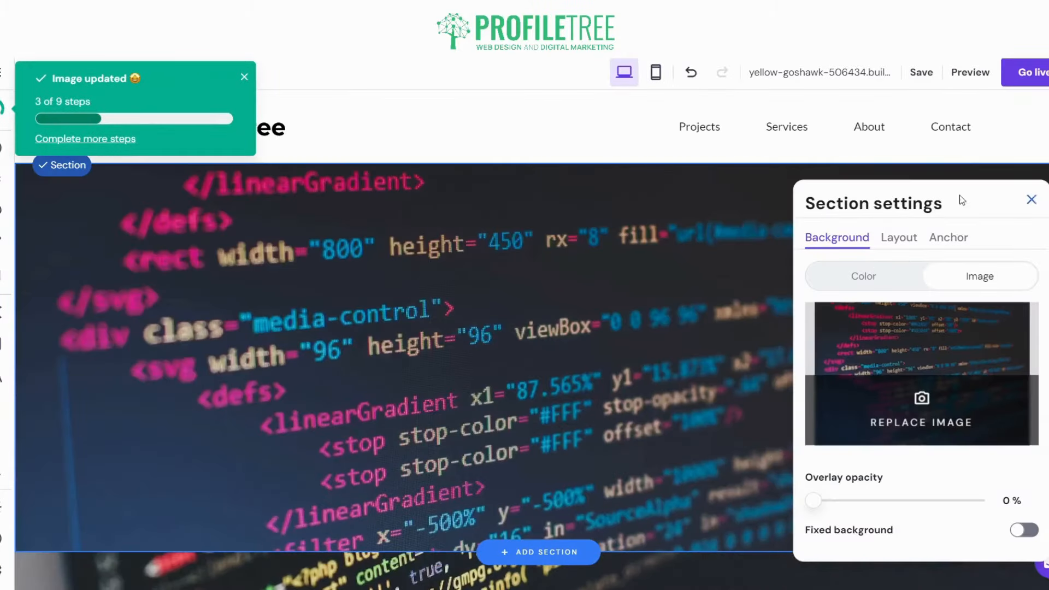
click(1031, 198)
Step: Delete the slideshow section below the code-image section
scroll(326, 387, down, 5)
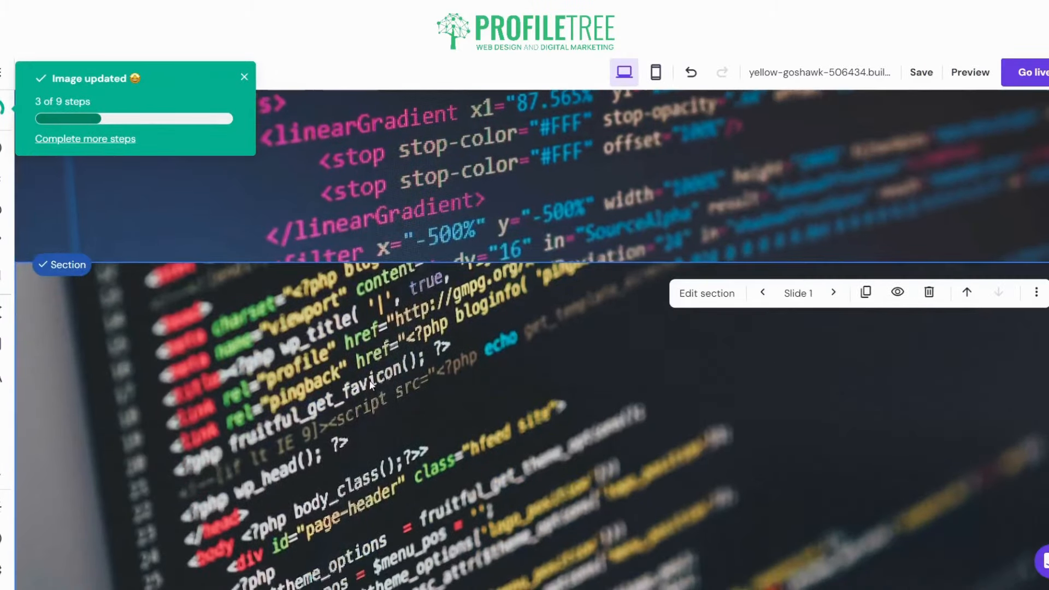
click(929, 291)
scroll(534, 310, up, 5)
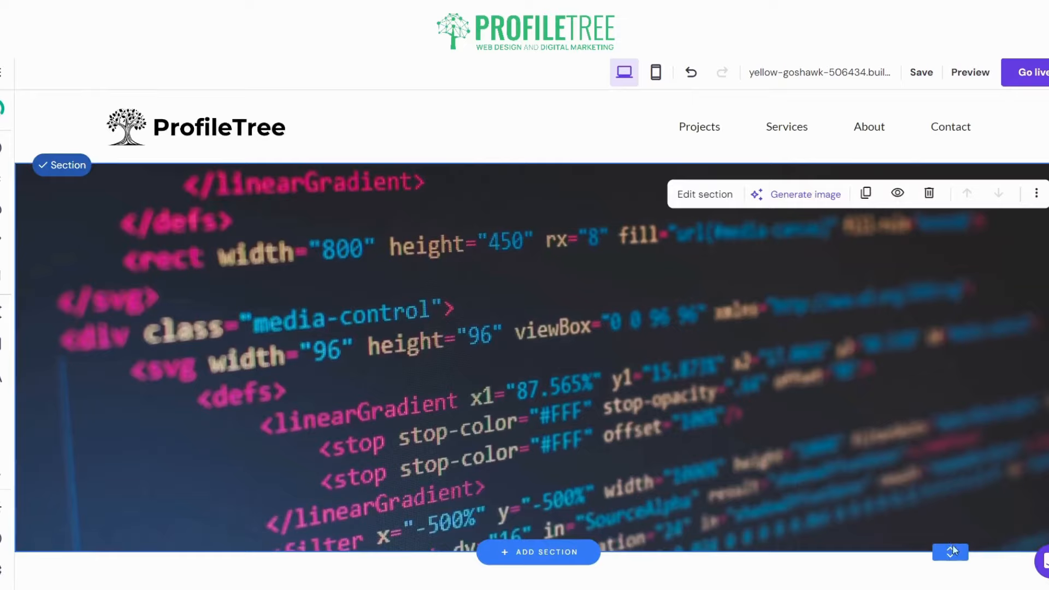
Step: Slightly reduce the height of the code-image section
scroll(939, 468, down, 2)
scroll(323, 346, up, 1)
scroll(322, 344, up, 1)
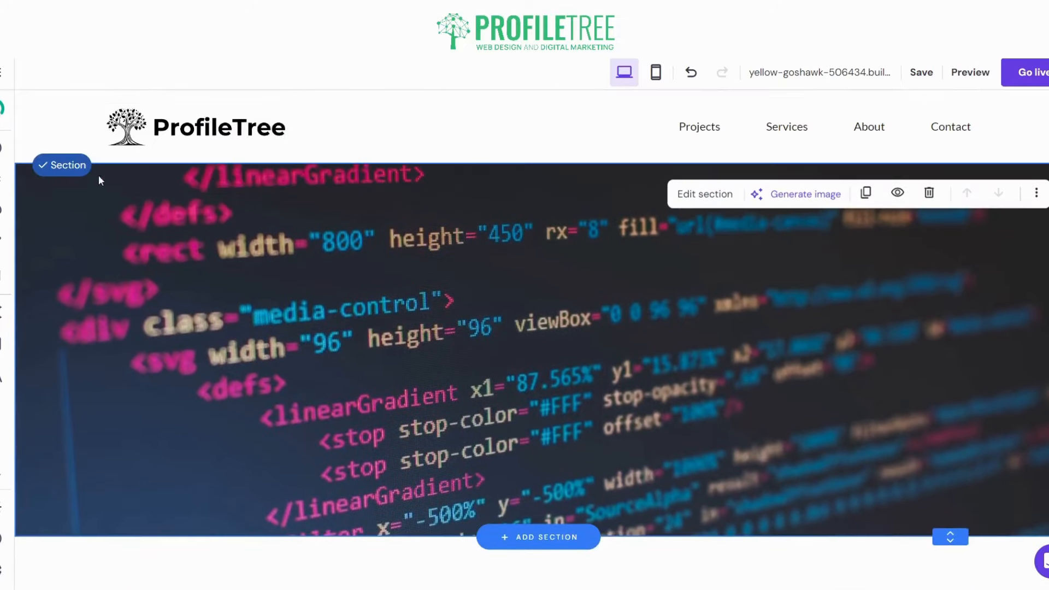
Step: Add a text element over the code image and set its text color to white (#ffffff)
click(4, 148)
drag(318, 262, 439, 277)
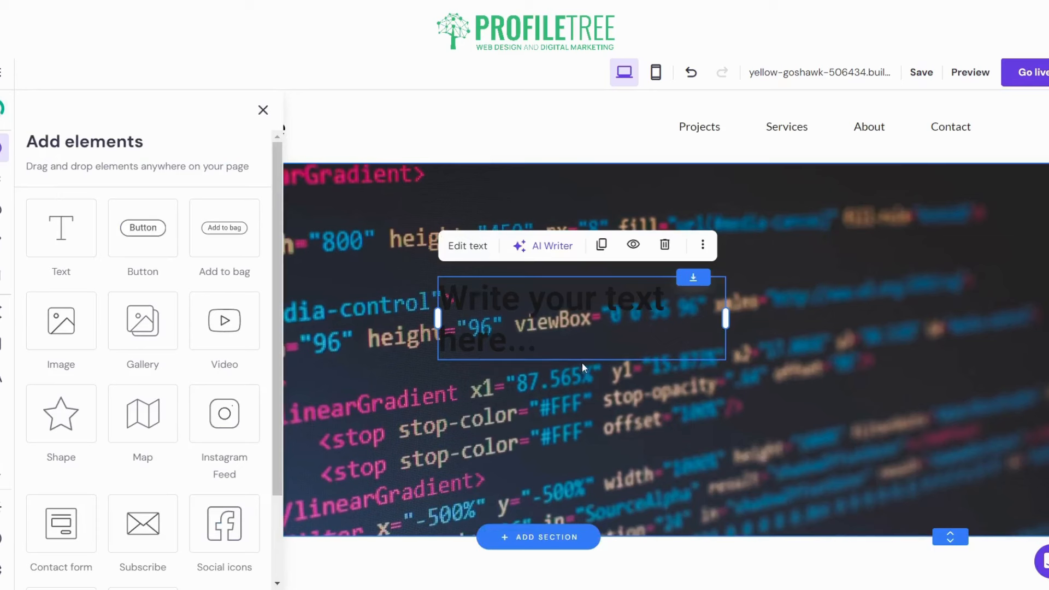
double_click(566, 325)
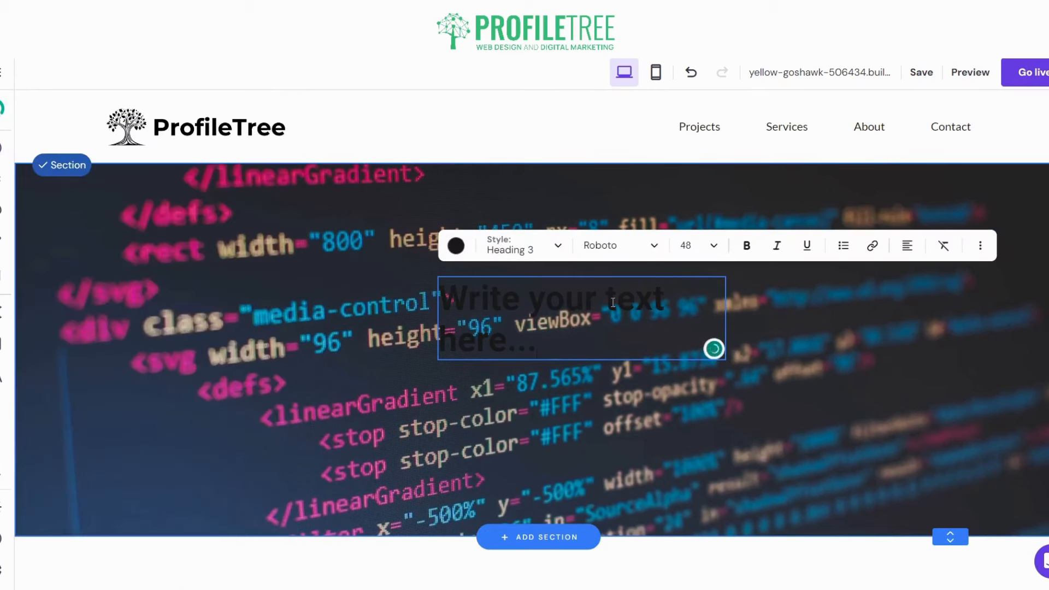
key(ctrl+a)
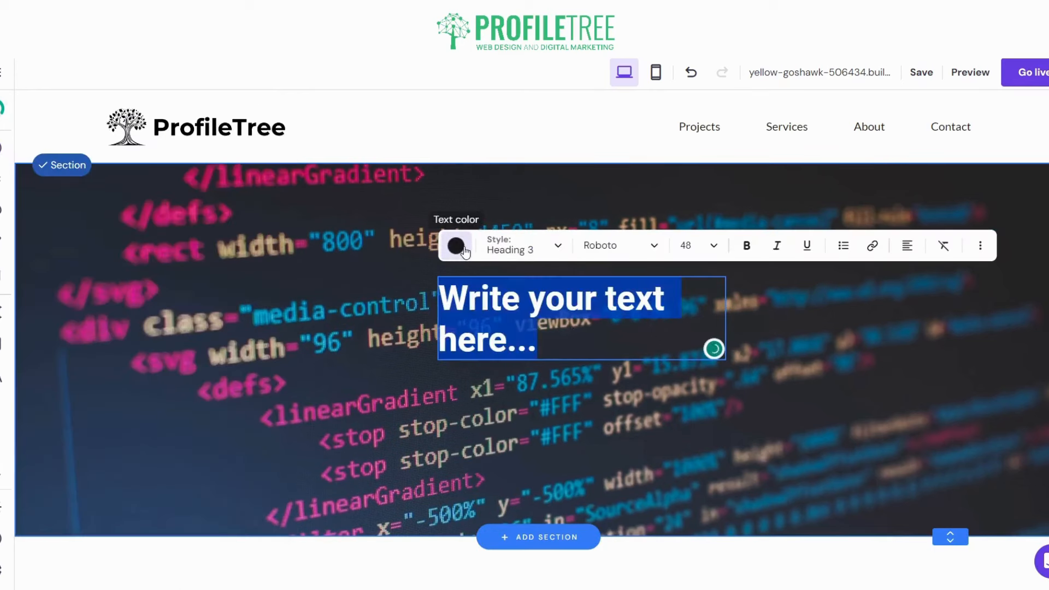
click(459, 247)
drag(468, 368, 451, 334)
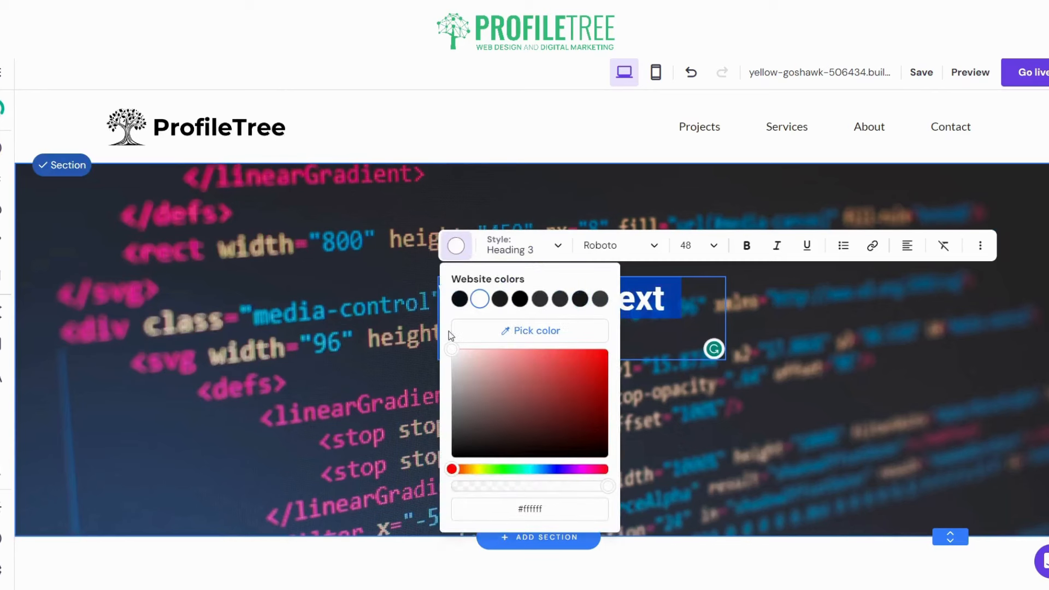
click(752, 282)
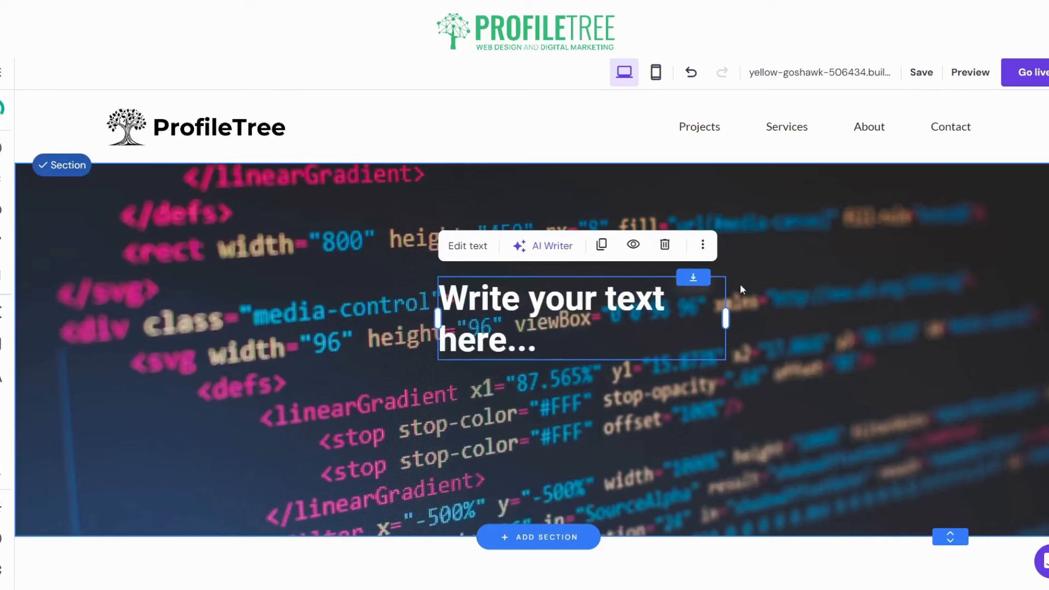
Step: Replace the placeholder heading text with "Welcome To ProfileTree"
click(473, 247)
key(ctrl+a)
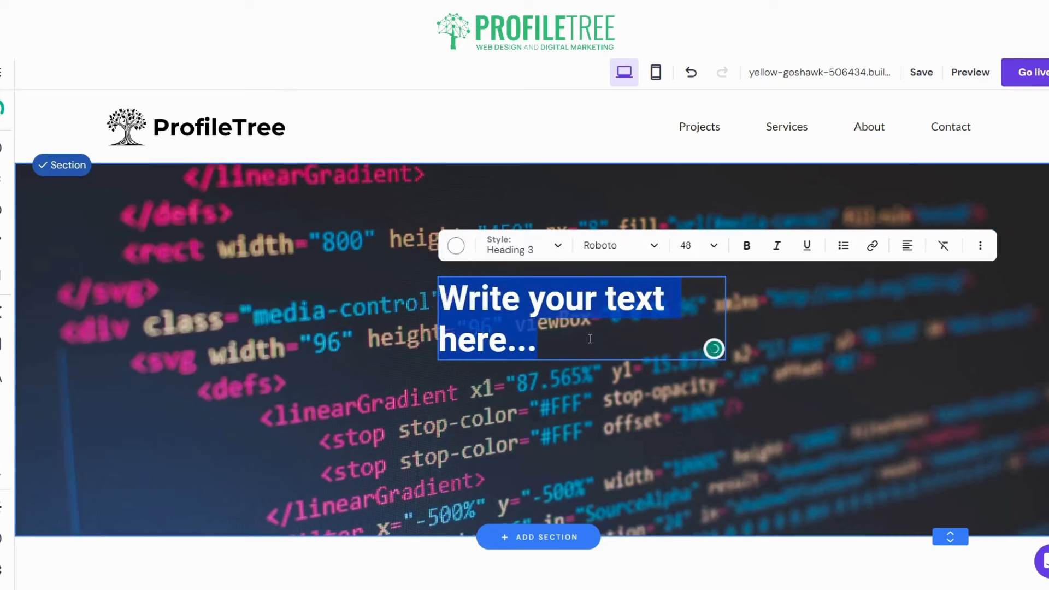
text(Welcome )
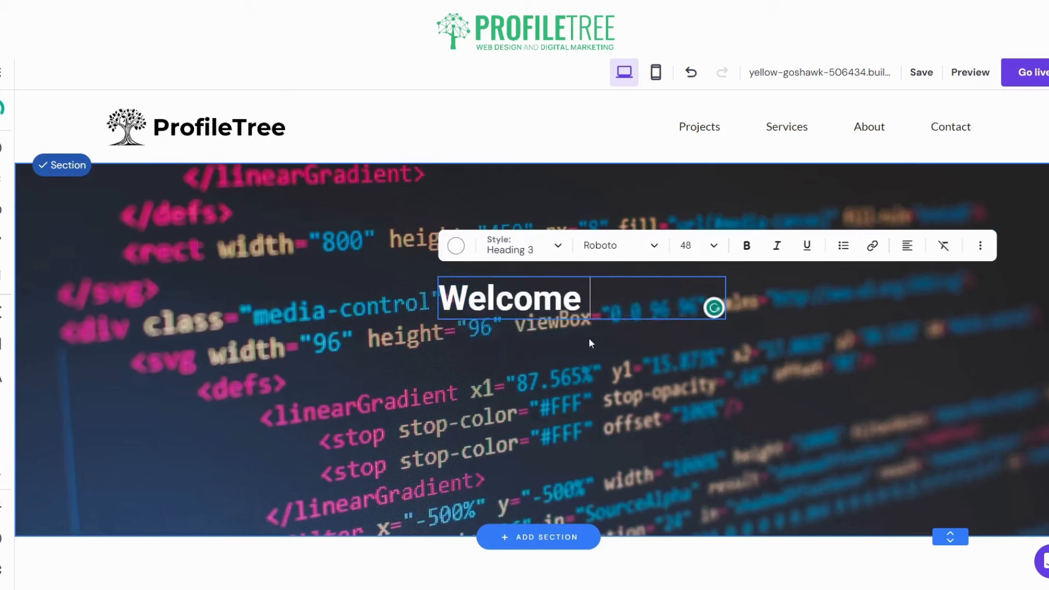
text(To Prof)
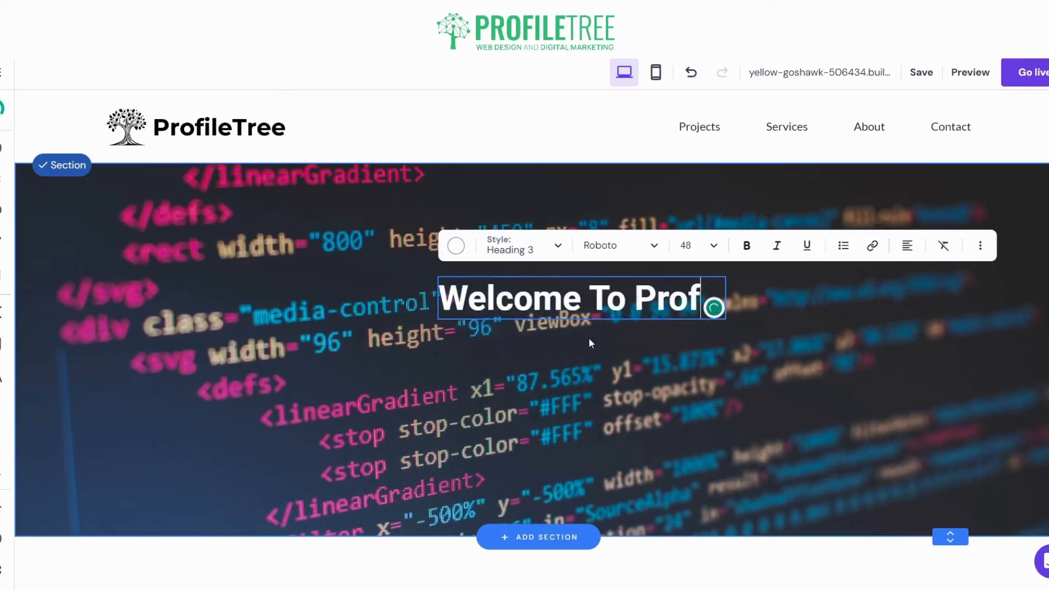
text(ileTree)
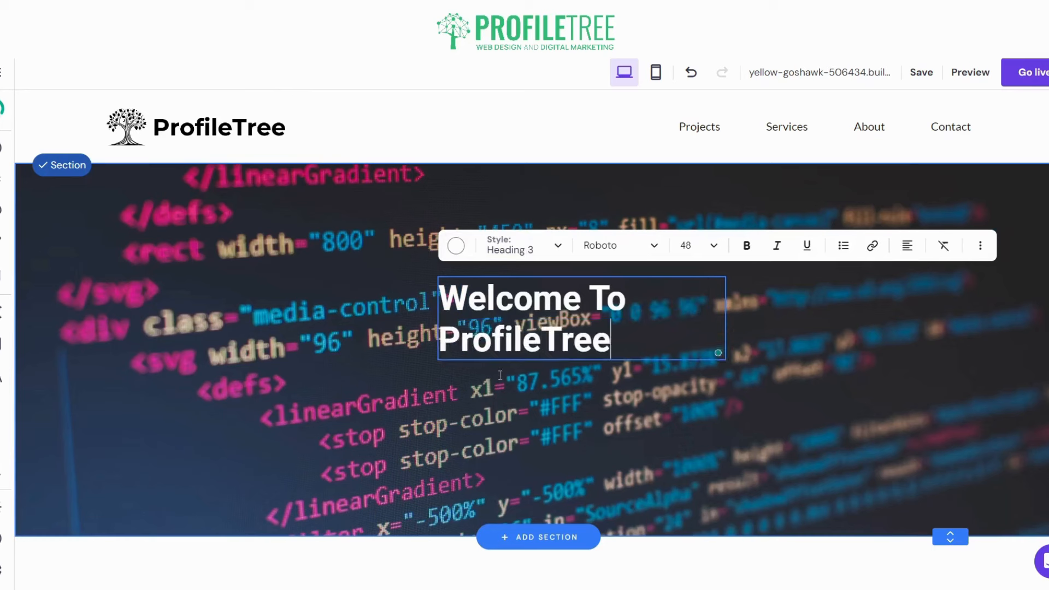
Step: Try to choose a different font for the whole welcome heading
key(ctrl+a)
click(601, 246)
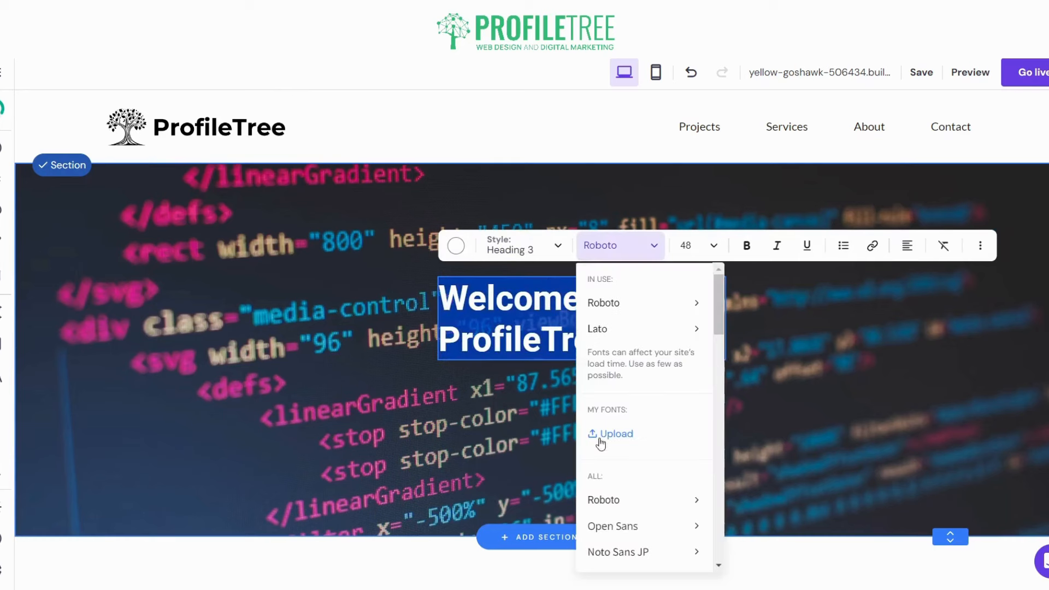
scroll(612, 453, down, 1)
scroll(627, 466, down, 2)
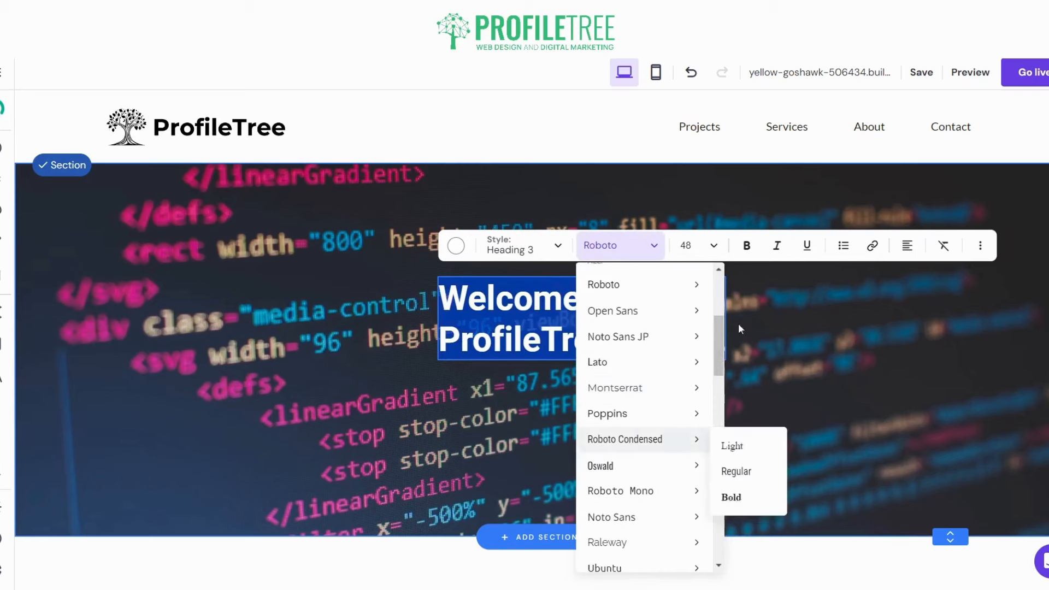
click(677, 313)
click(713, 349)
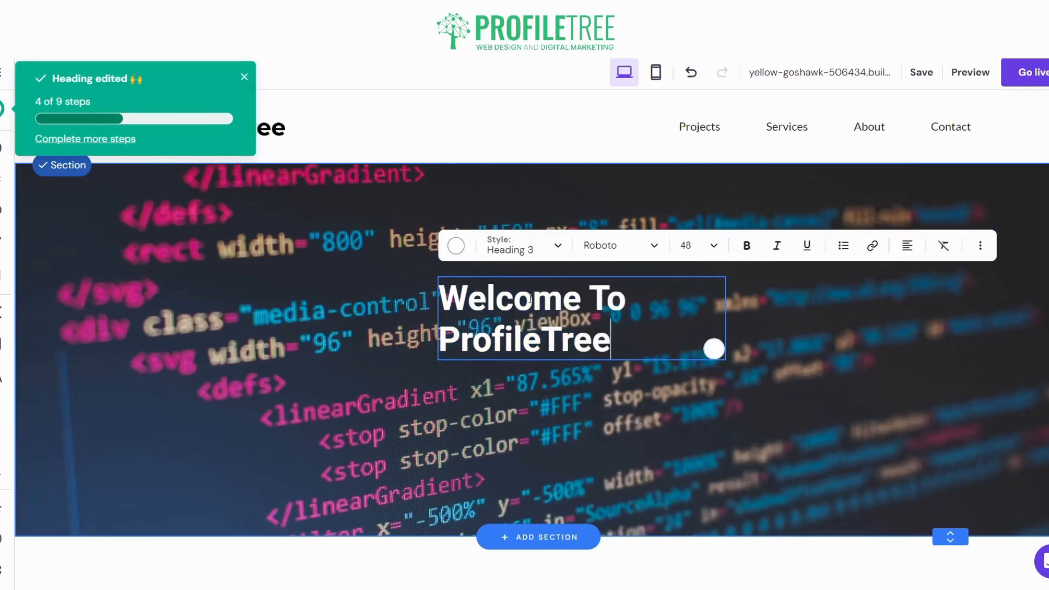
Step: Replace the hero heading text with "WELCOME TO PROFILETREE" in capitals
key(ctrl+a)
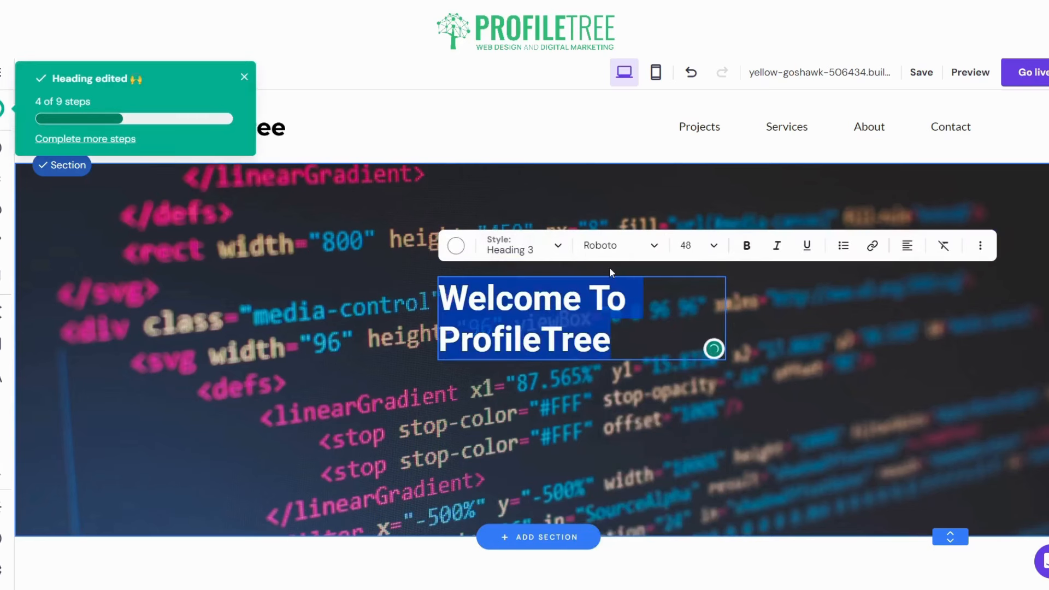
text(WECOL)
key(BackSpace)
key(BackSpace)
text(LE)
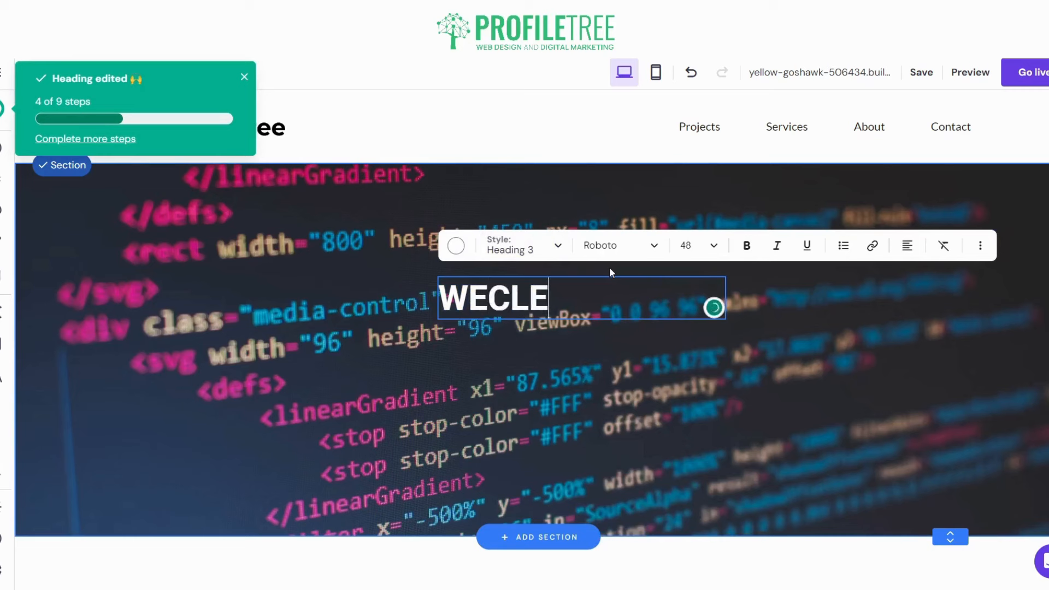
key(BackSpace)
key(BackSpace)
key(BackSpace)
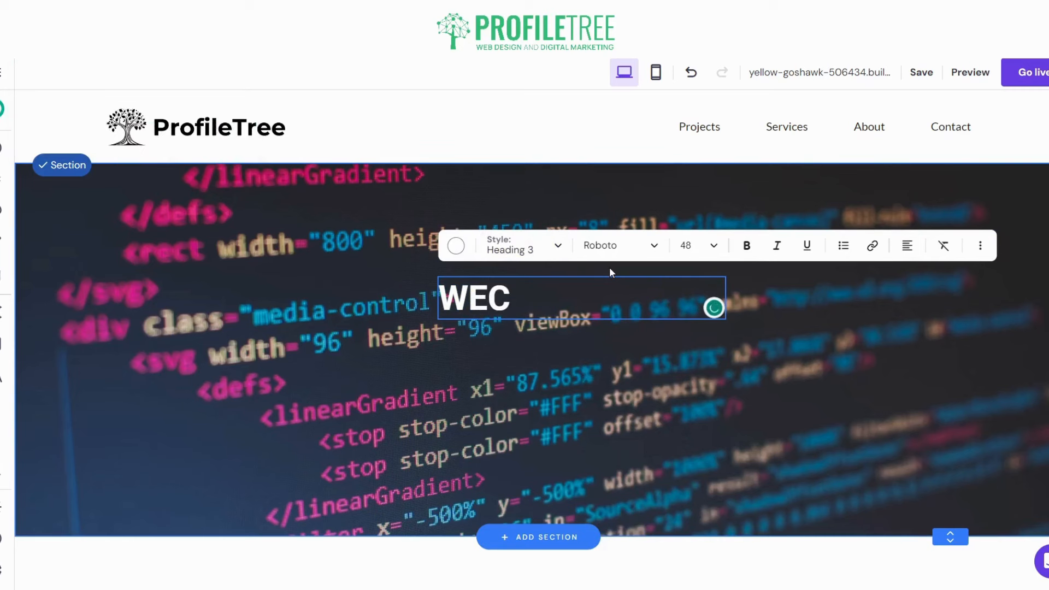
text(LCOME TO PRFI)
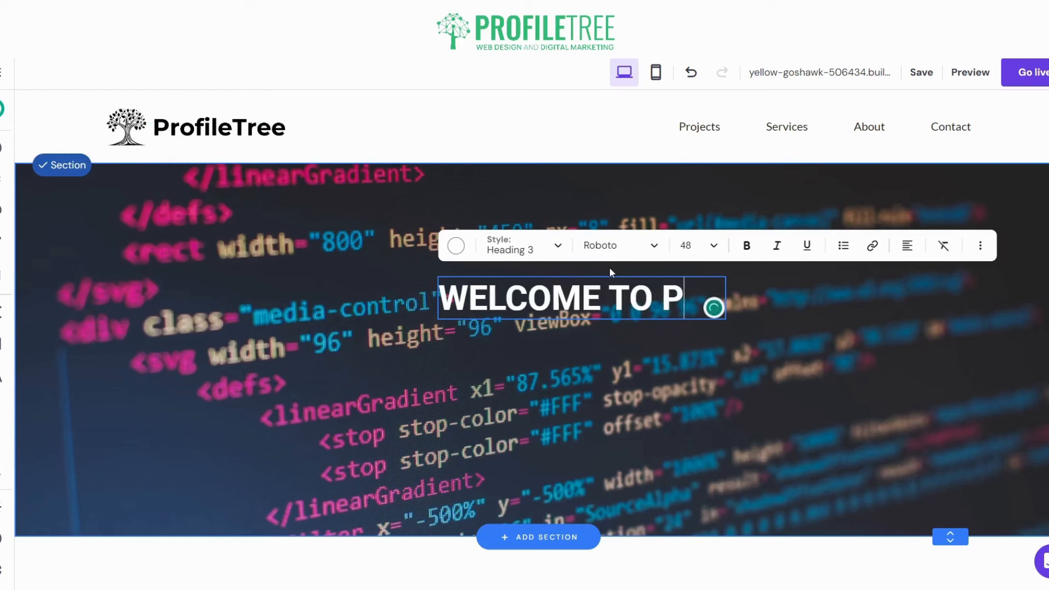
key(BackSpace)
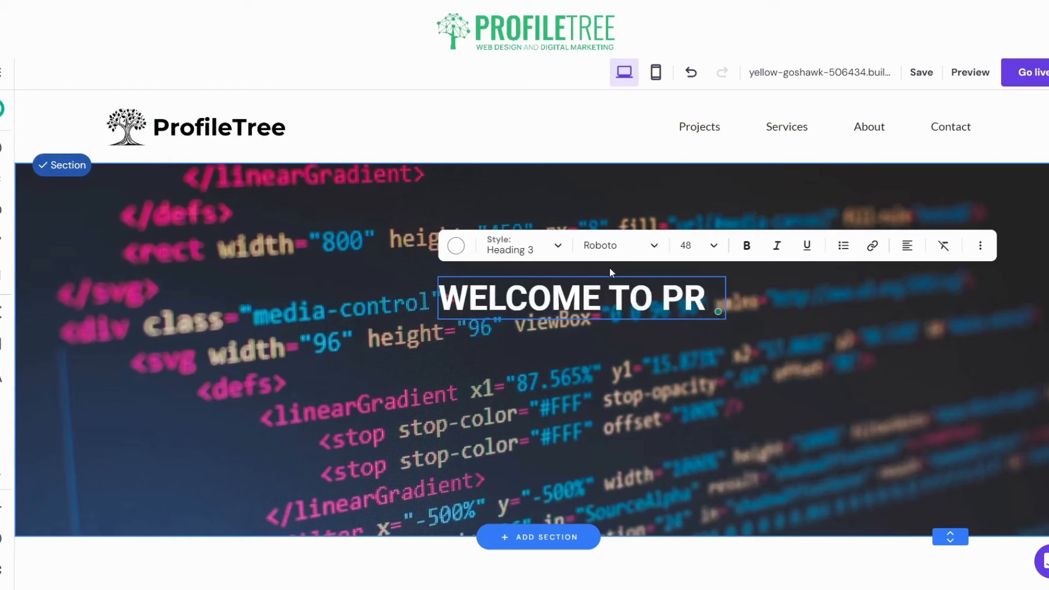
text(OFILETREE)
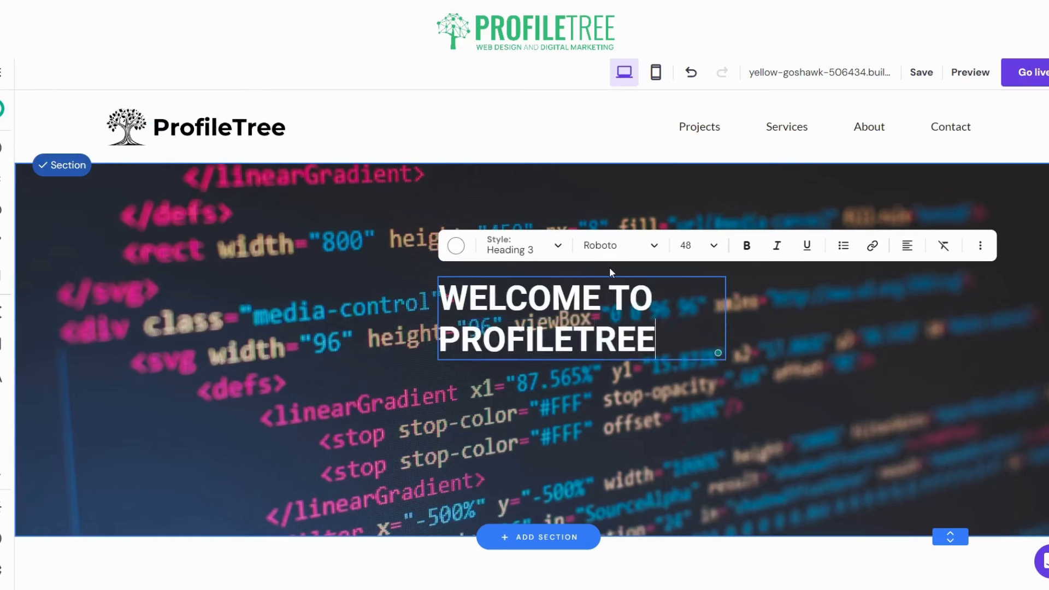
Step: Set the font size of the whole welcome heading to 72
key(ctrl+a)
click(707, 245)
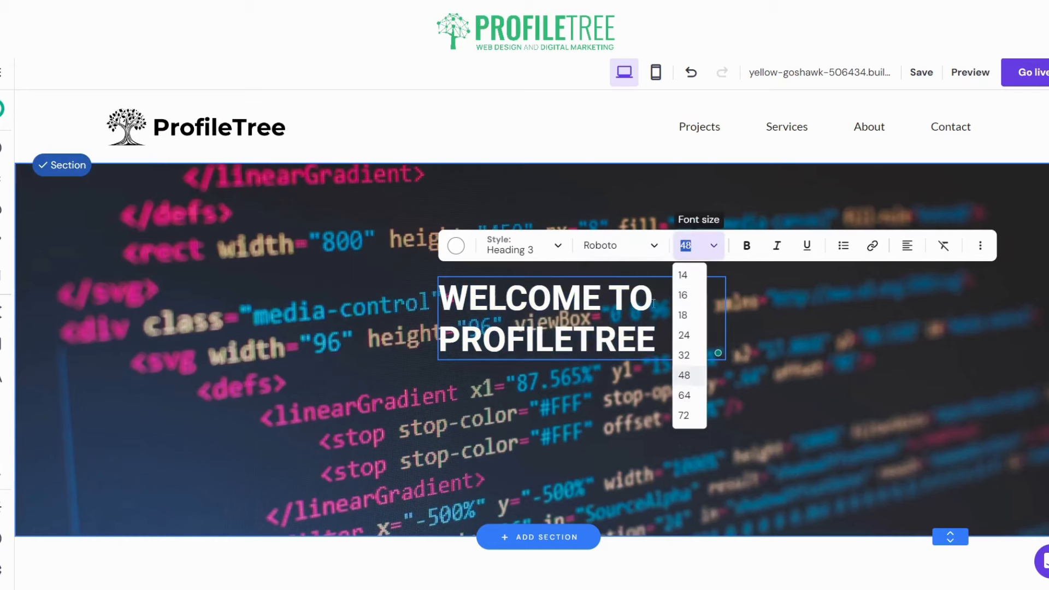
click(686, 414)
key(Escape)
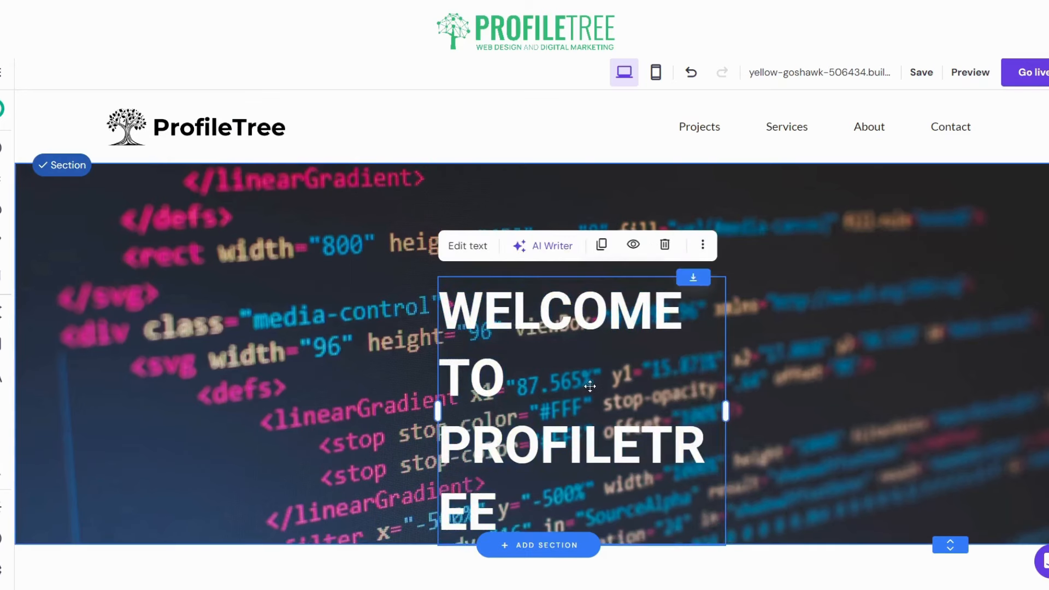
Step: Widen the welcome heading box to fit two lines, and move it to the upper-left area of the hero section
drag(424, 410, 106, 410)
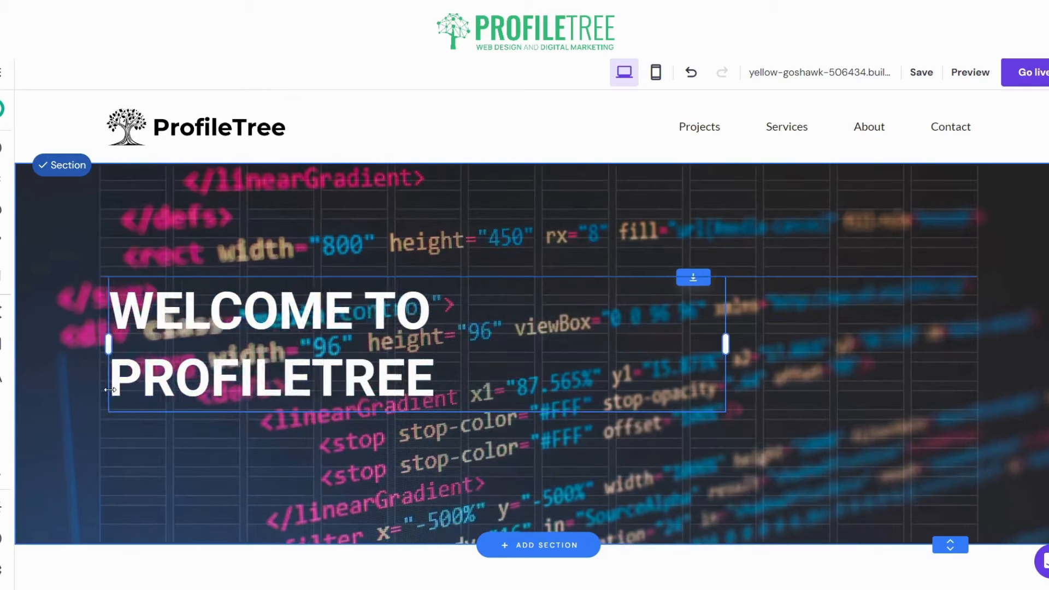
drag(201, 391, 201, 316)
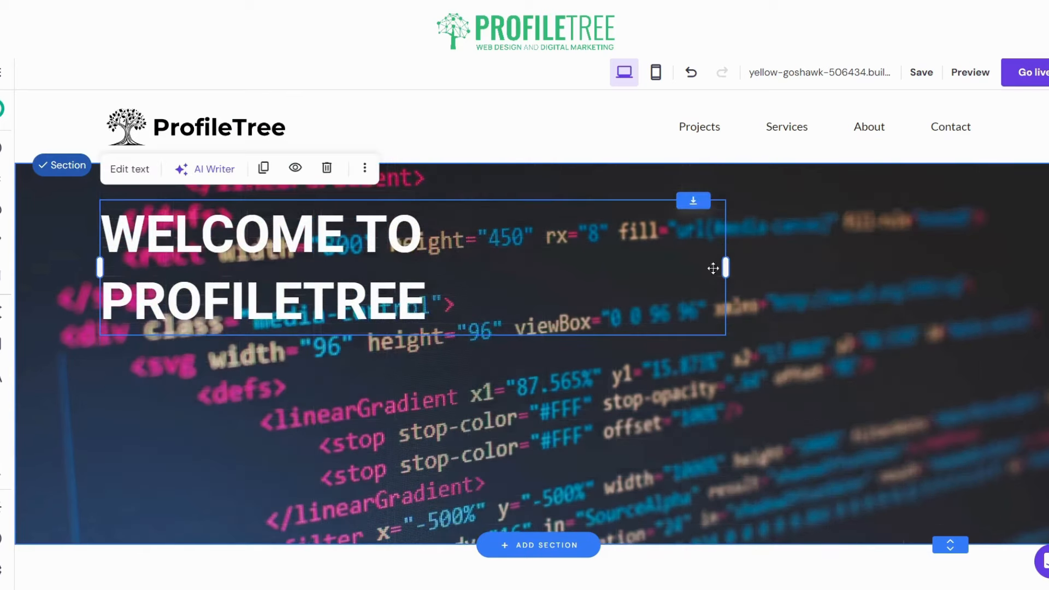
drag(726, 267, 511, 268)
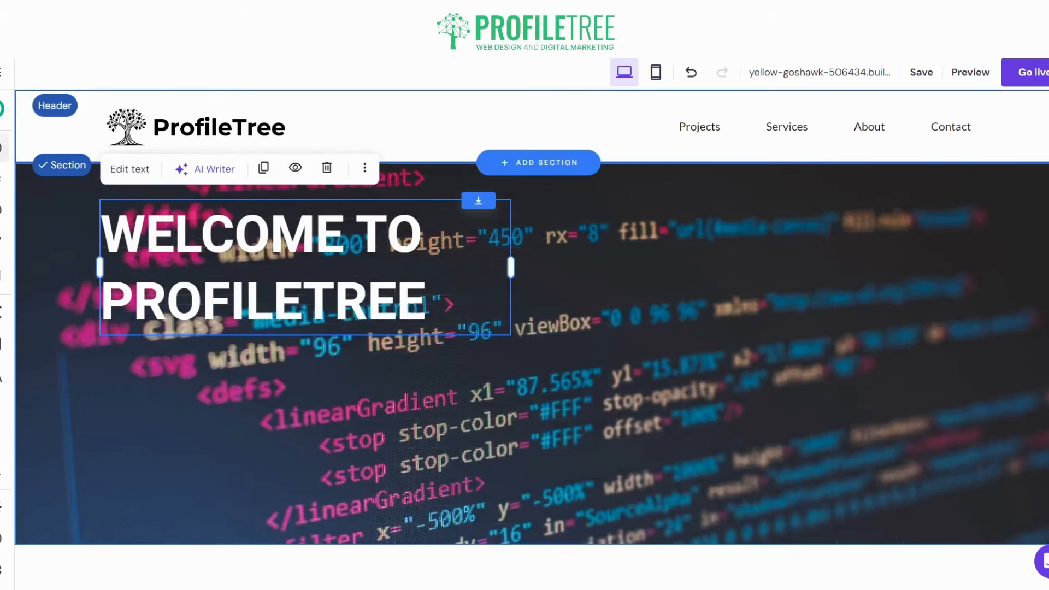
Step: Add a button element to the hero section and place it below the welcome heading, aligned with the heading's left edge
click(2, 148)
drag(166, 243, 316, 388)
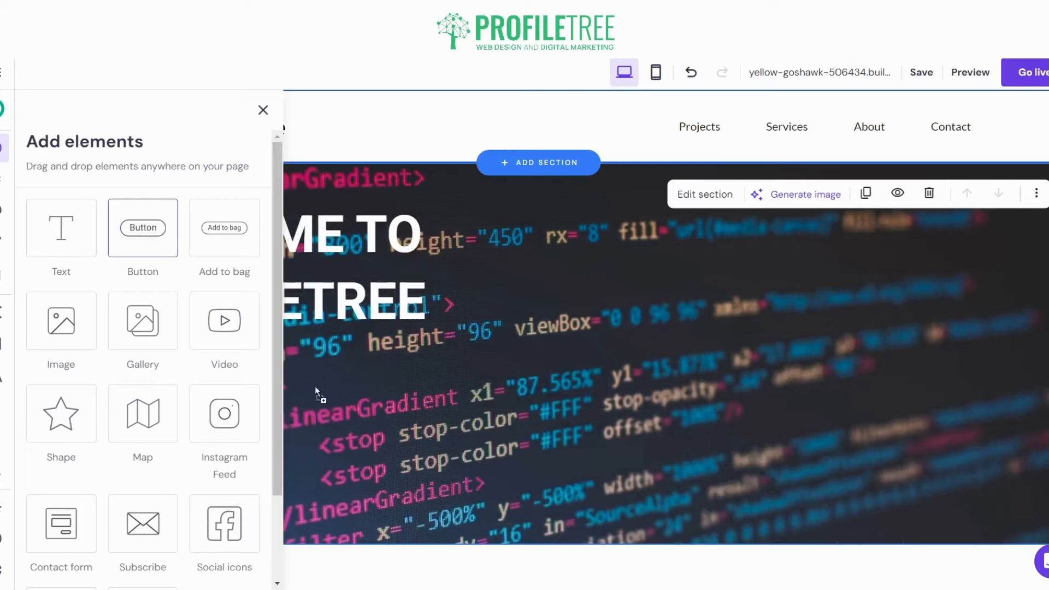
drag(457, 417, 149, 380)
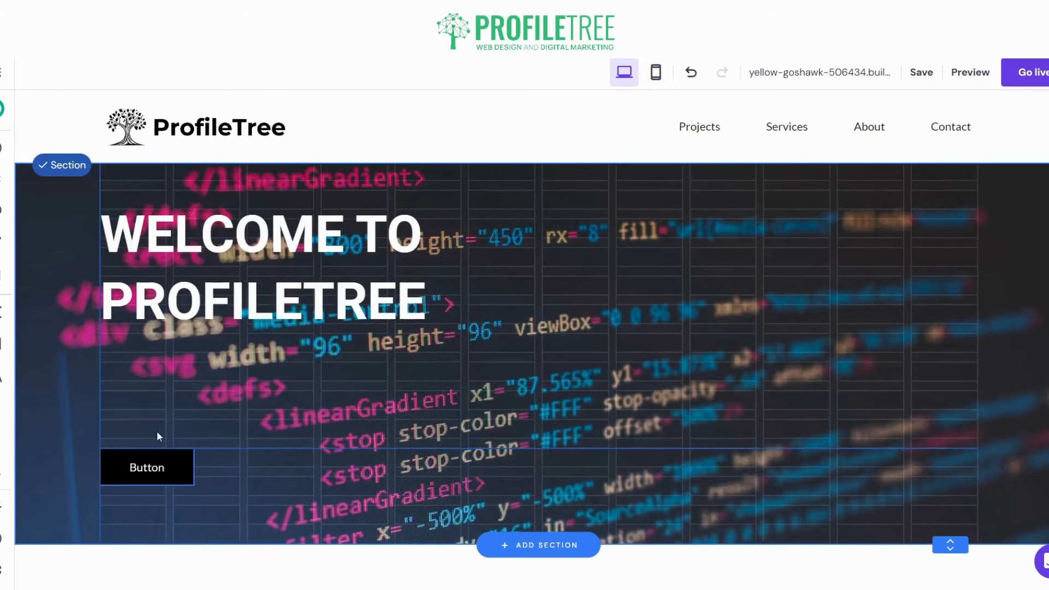
Step: Add a text element to the hero section and replace its placeholder with "tHE DESCRIPTION WILL GO HERE FOR THIS WEBSITE"
click(3, 148)
drag(61, 228, 509, 362)
click(574, 394)
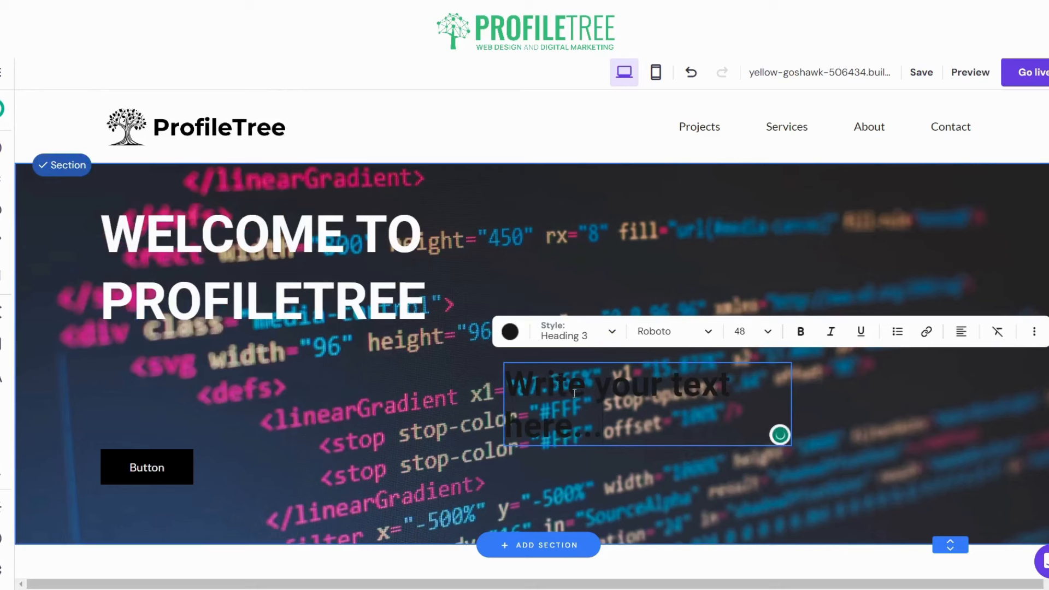
drag(606, 418, 500, 372)
text(tHE)
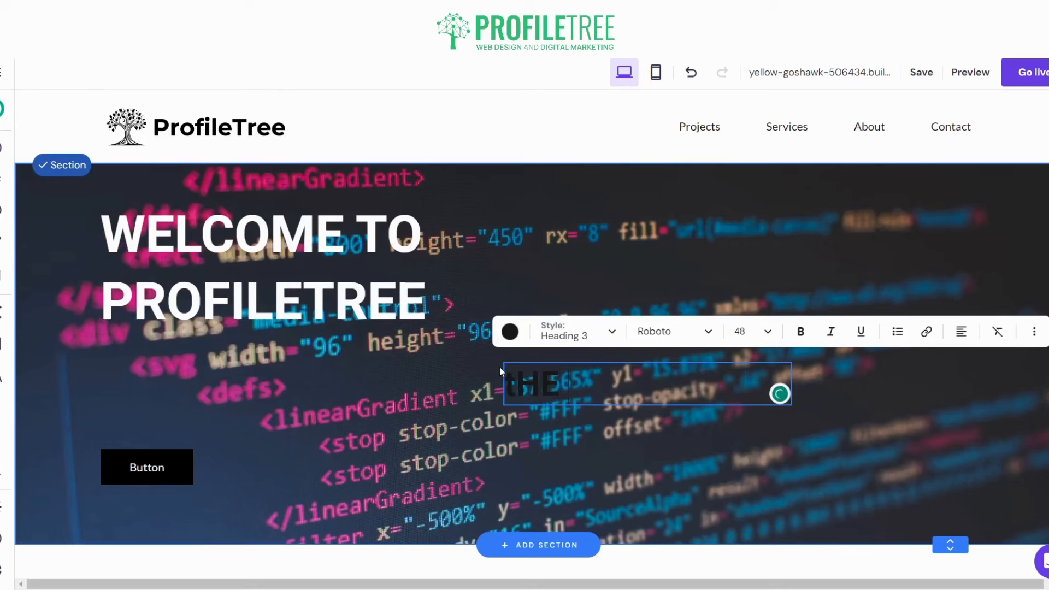
text( DESCRIPTION WILL)
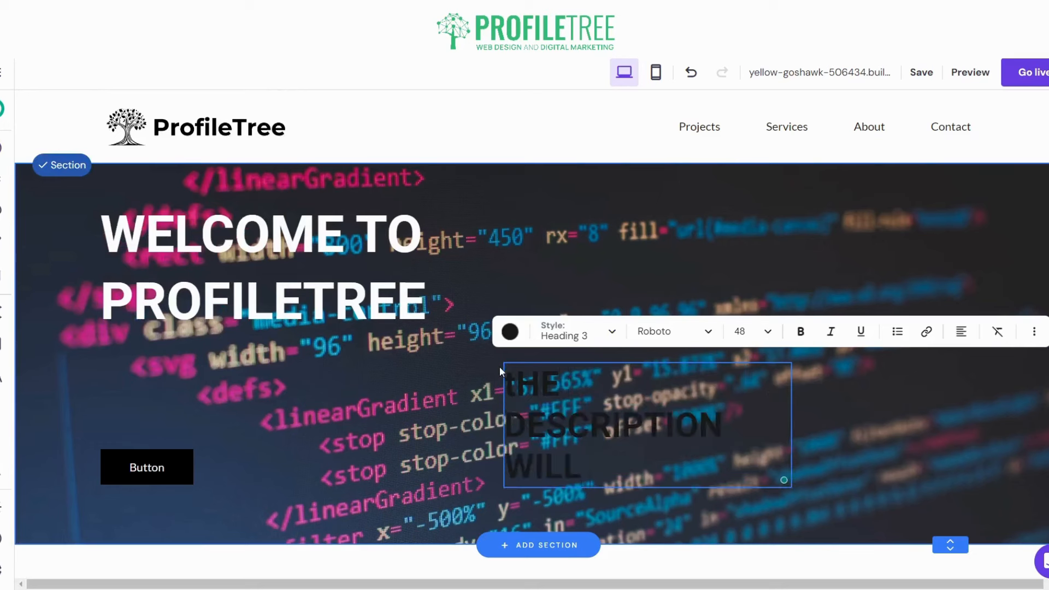
text( GO HERE FOR THIS WEBSITE)
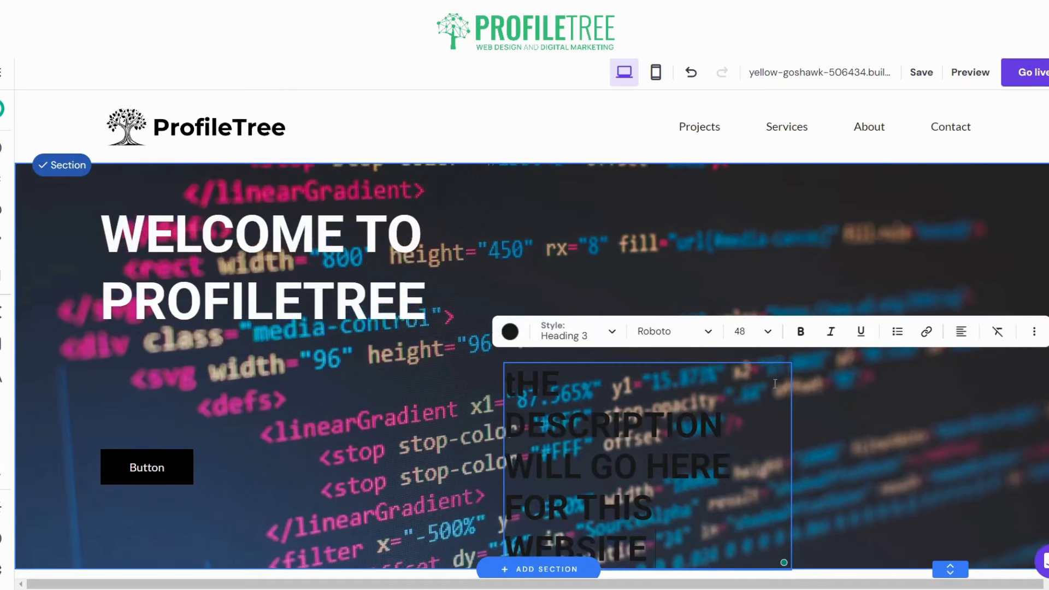
Step: Set the description text's font size to 20 and its color to white
key(ctrl+a)
click(752, 327)
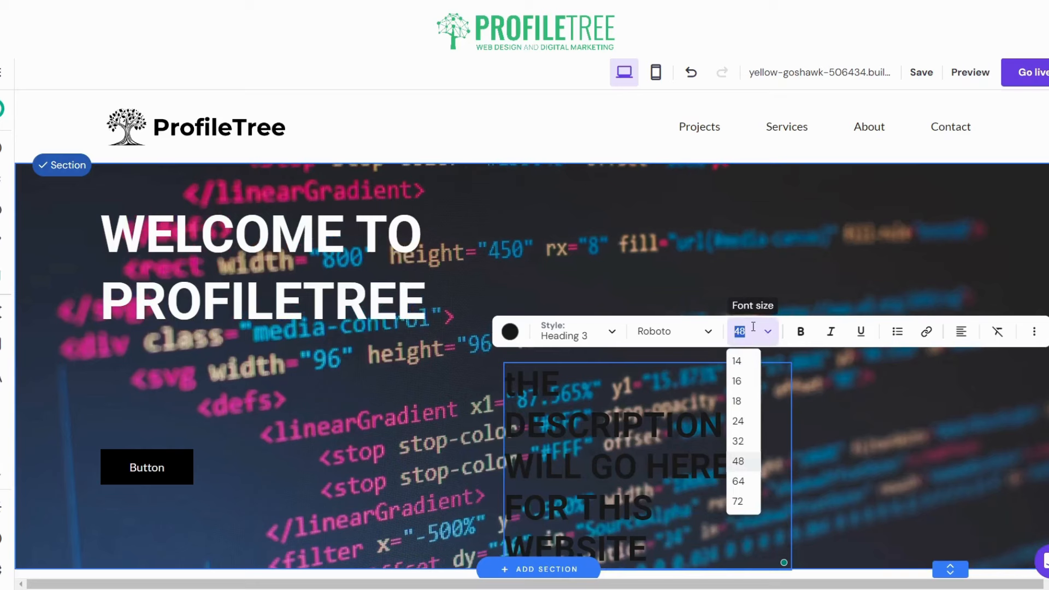
text(20)
click(564, 405)
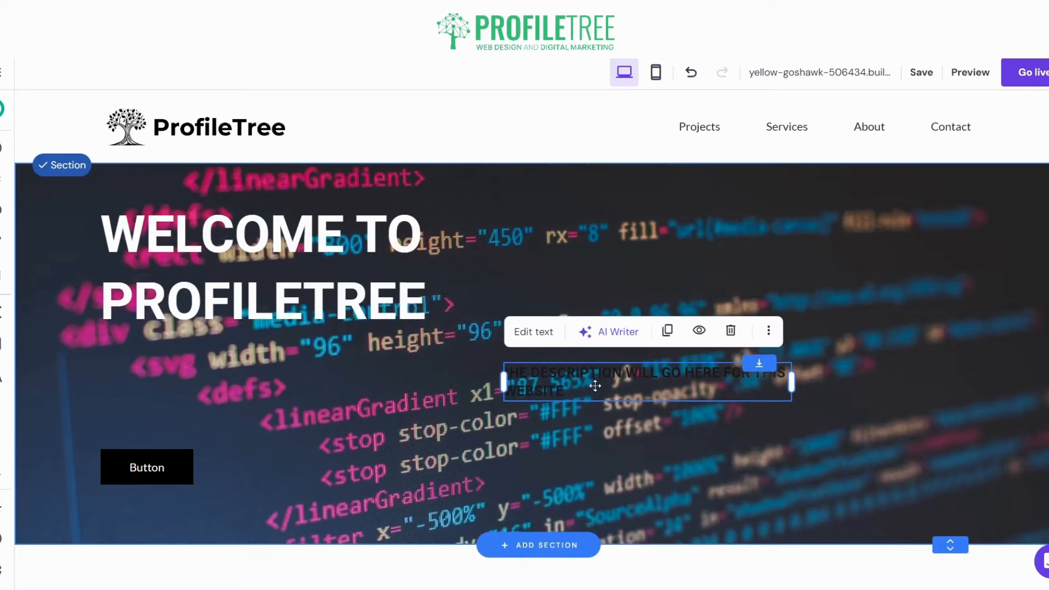
double_click(576, 375)
key(ctrl+a)
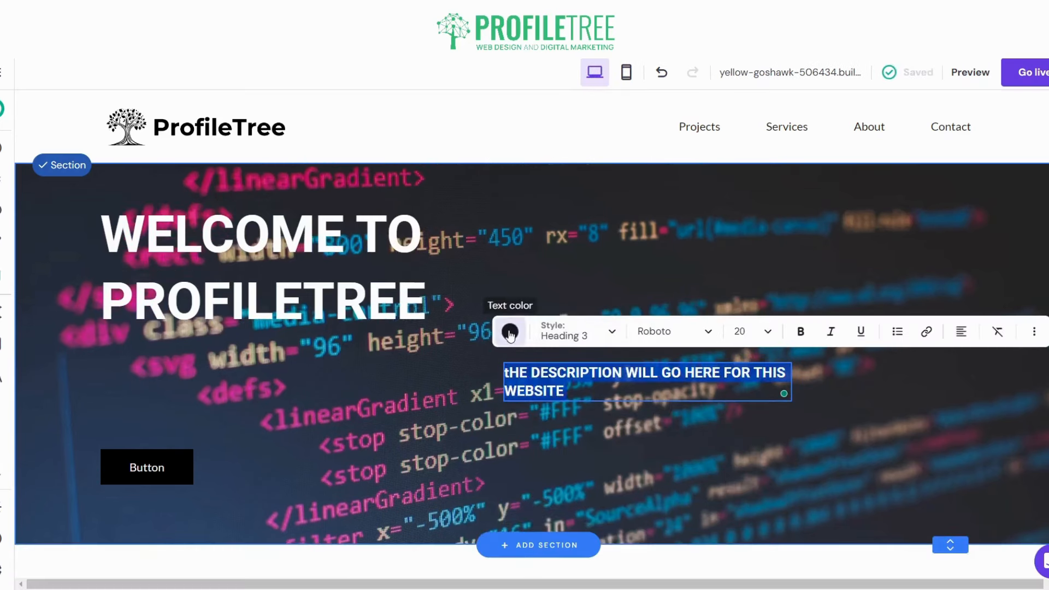
click(509, 332)
click(534, 312)
click(636, 379)
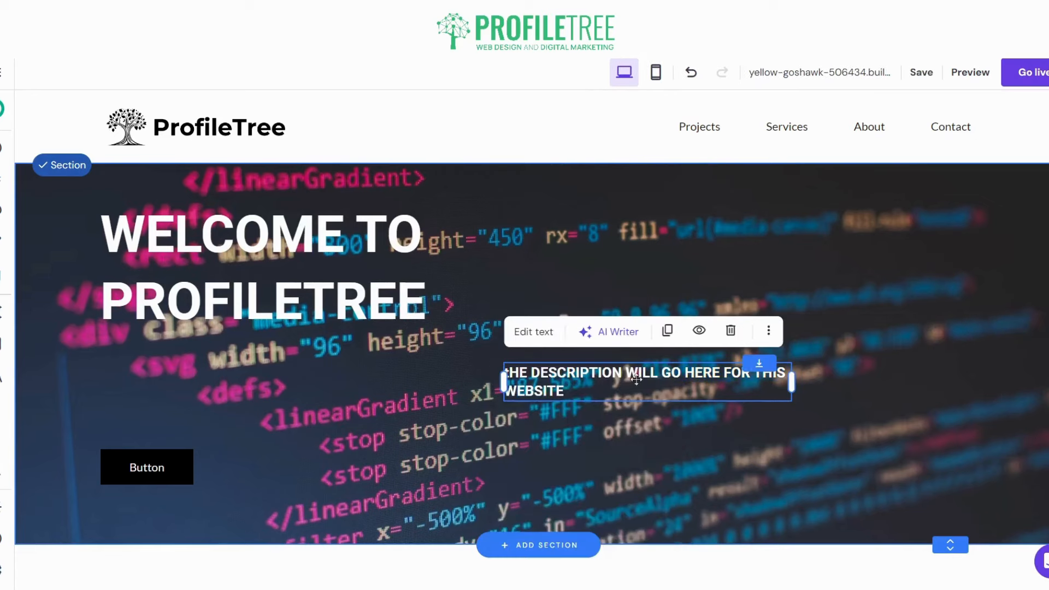
Step: Place the description between the welcome heading and the button, and bring all three closer together with even left alignment
drag(594, 382, 192, 368)
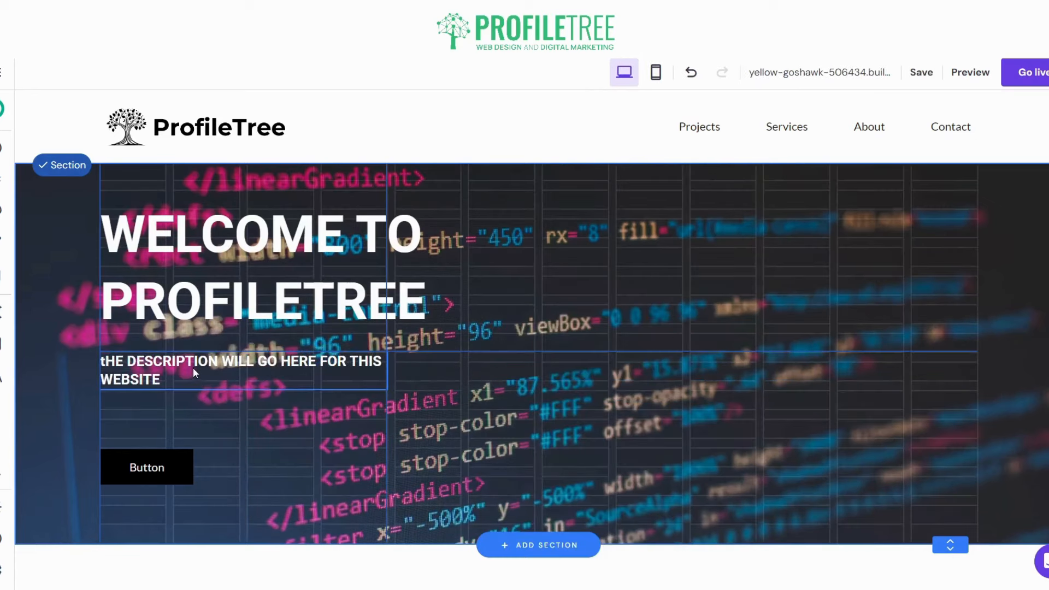
drag(156, 472, 157, 442)
drag(270, 369, 269, 389)
drag(247, 263, 238, 284)
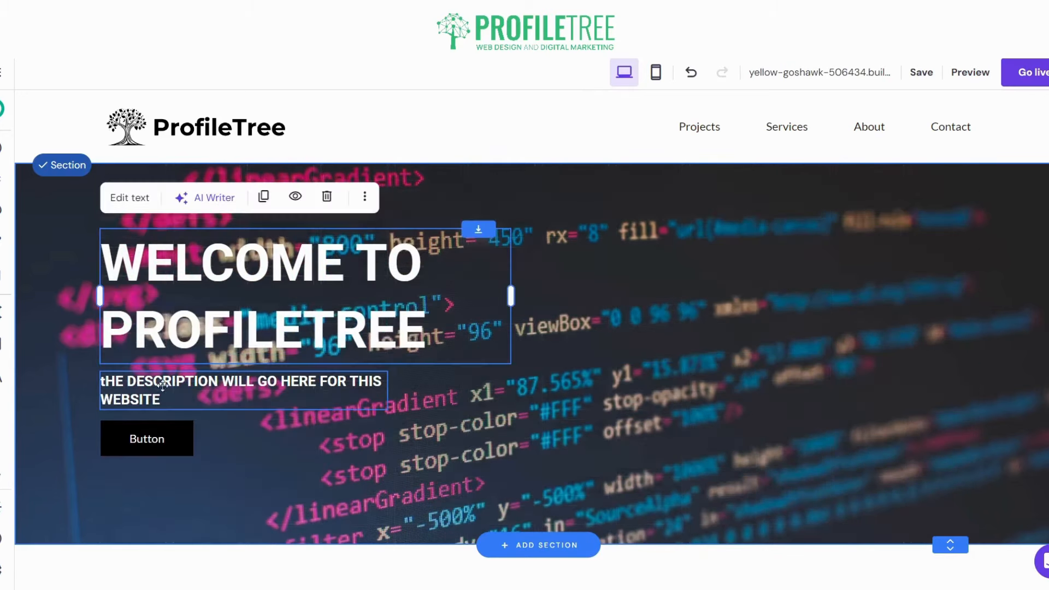
drag(155, 393, 152, 395)
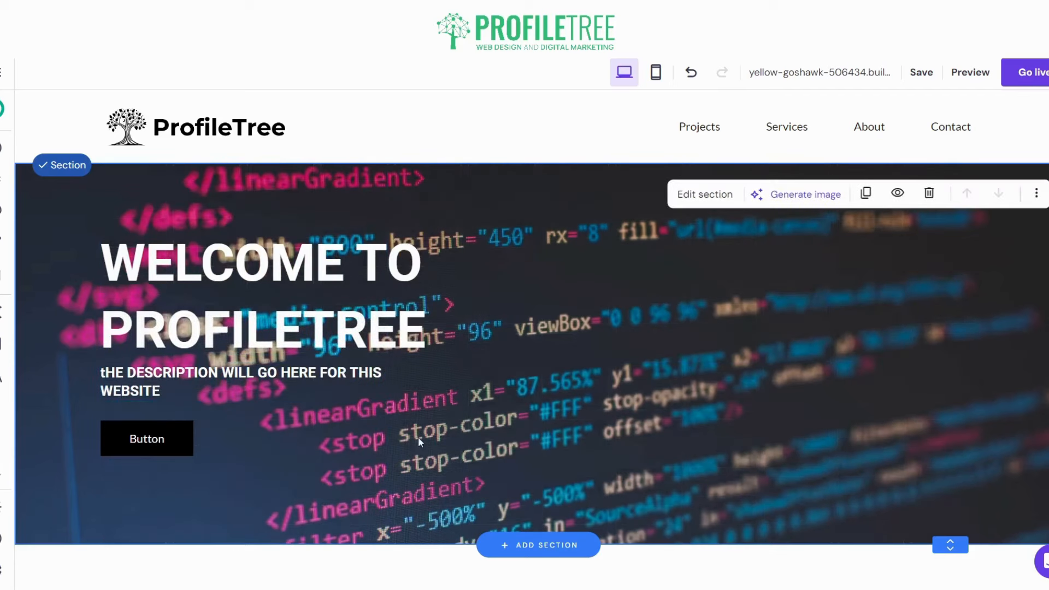
Step: Replace the description text with "The Description Will Go Here For This Website"
drag(222, 385, 82, 385)
double_click(128, 379)
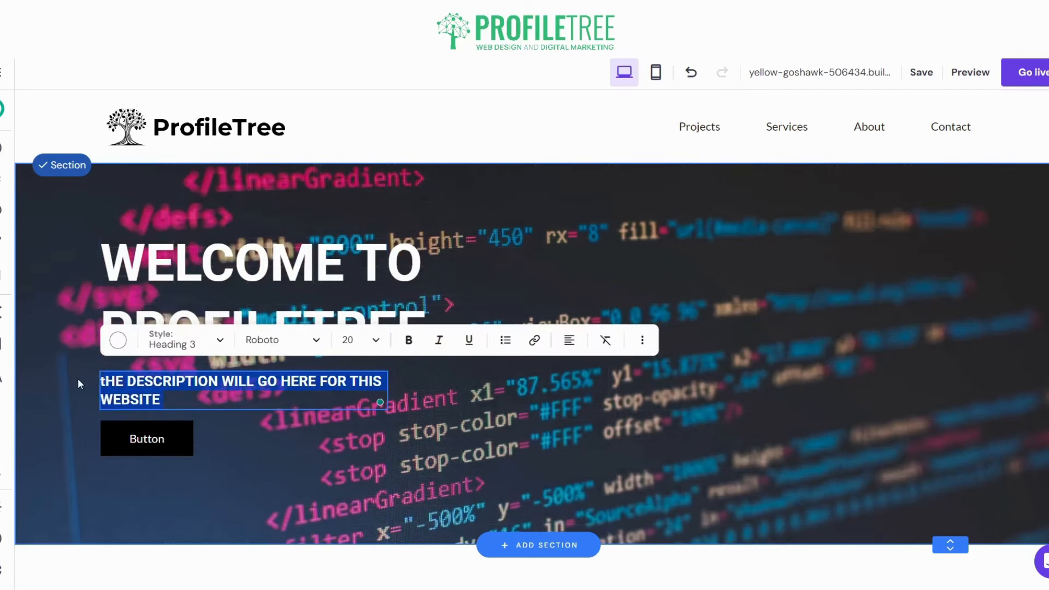
text(The)
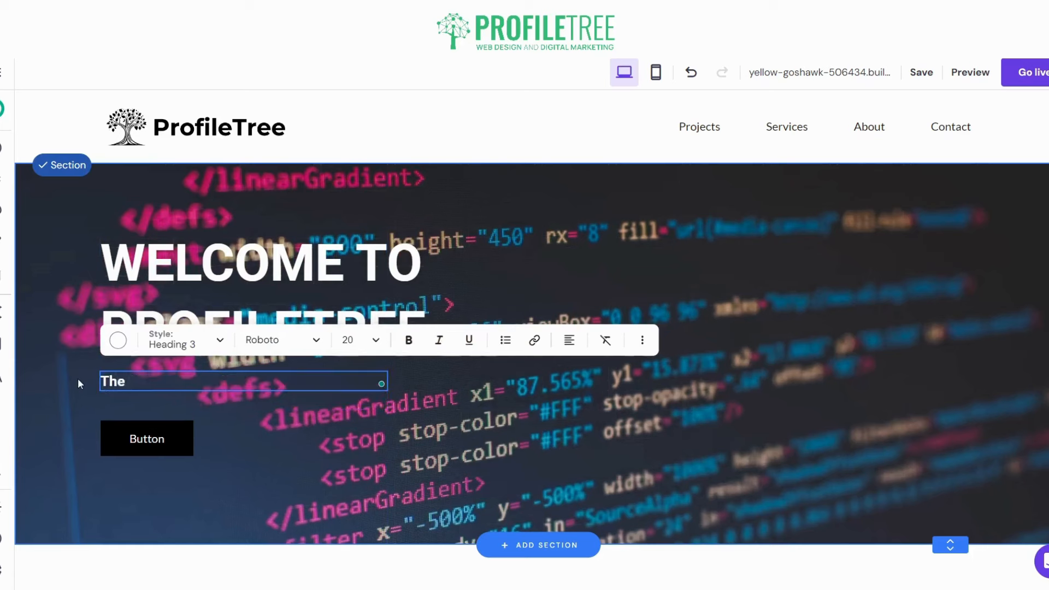
text( Description Will Go Here)
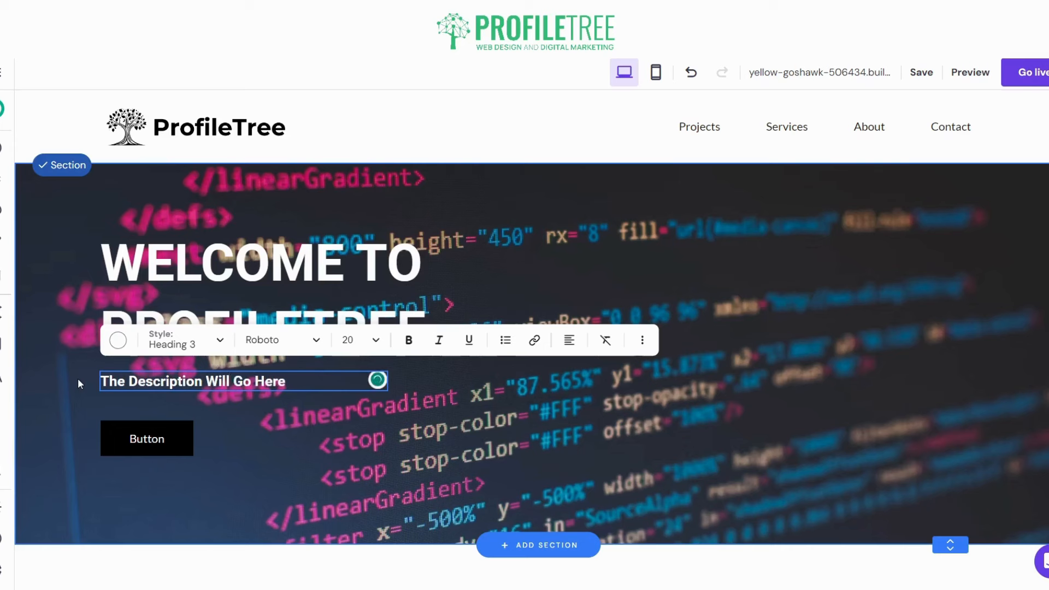
text( forFor t)
key(BackSpace)
text(This )
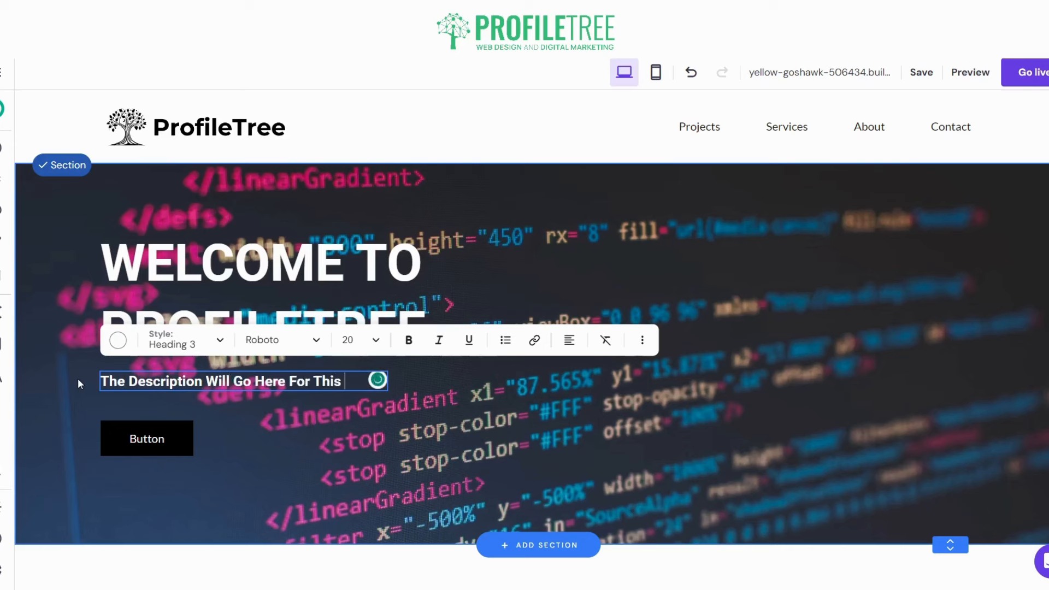
text(Website)
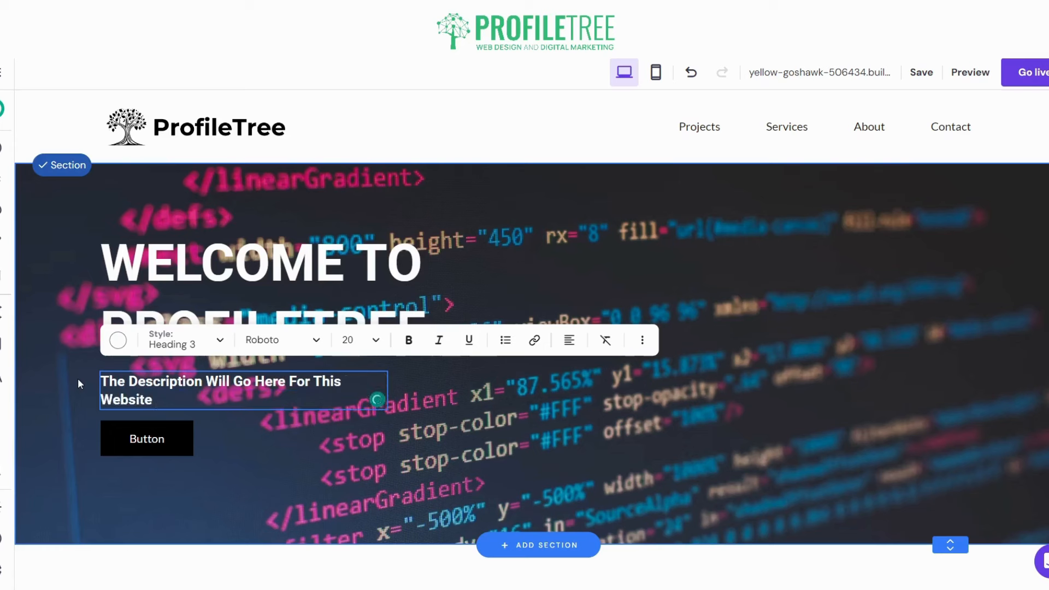
Step: Extend the description with ", Feel free to write whatever" and finish editing the text
text(, feel)
key(BackSpace)
key(BackSpace)
key(BackSpace)
key(BackSpace)
text(Feel)
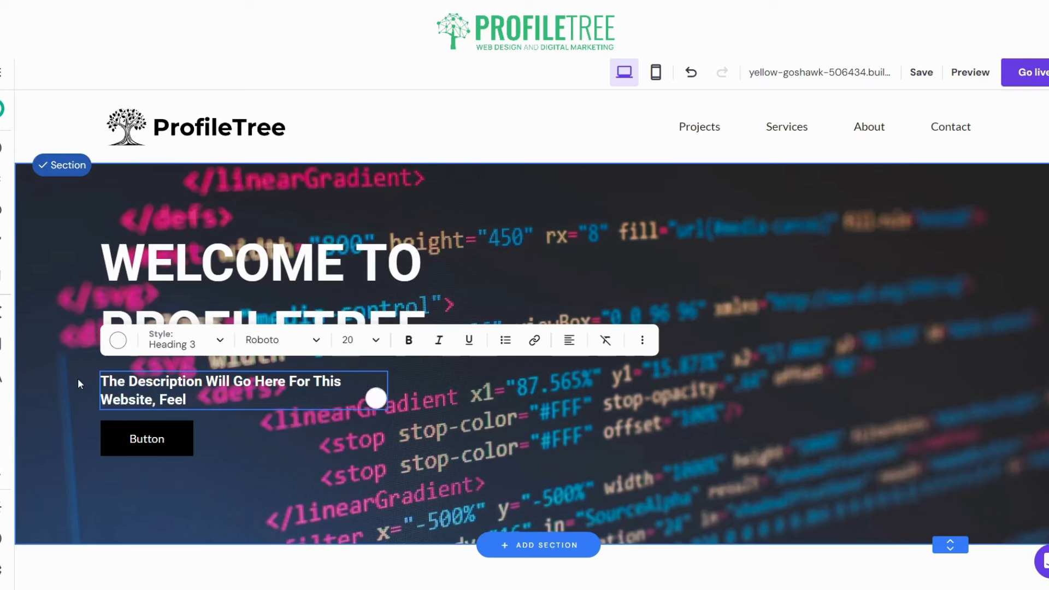
text( free t)
key(BackSpace)
text(free to )
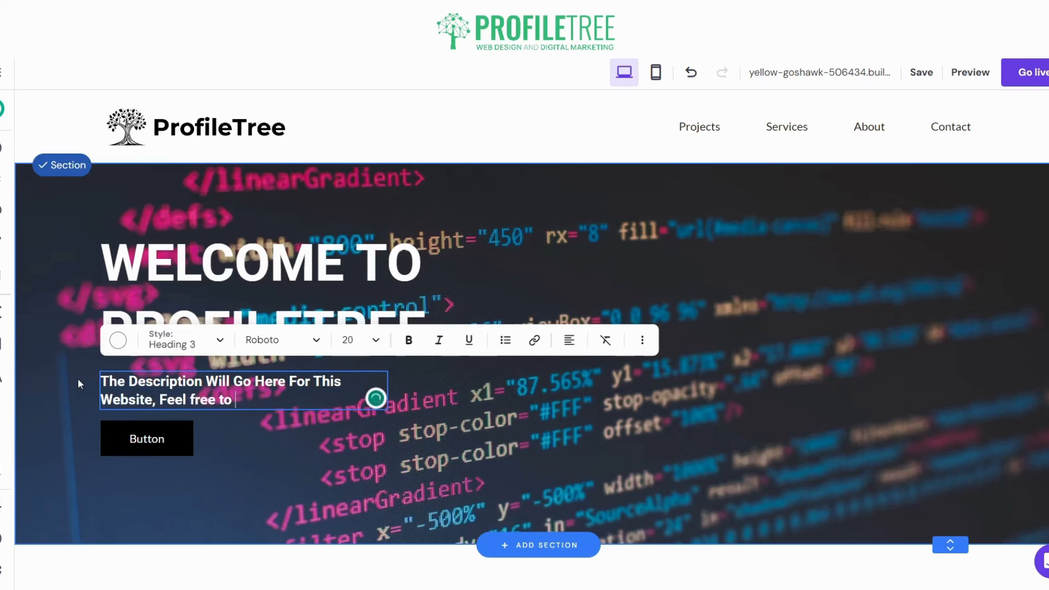
text(write whatever)
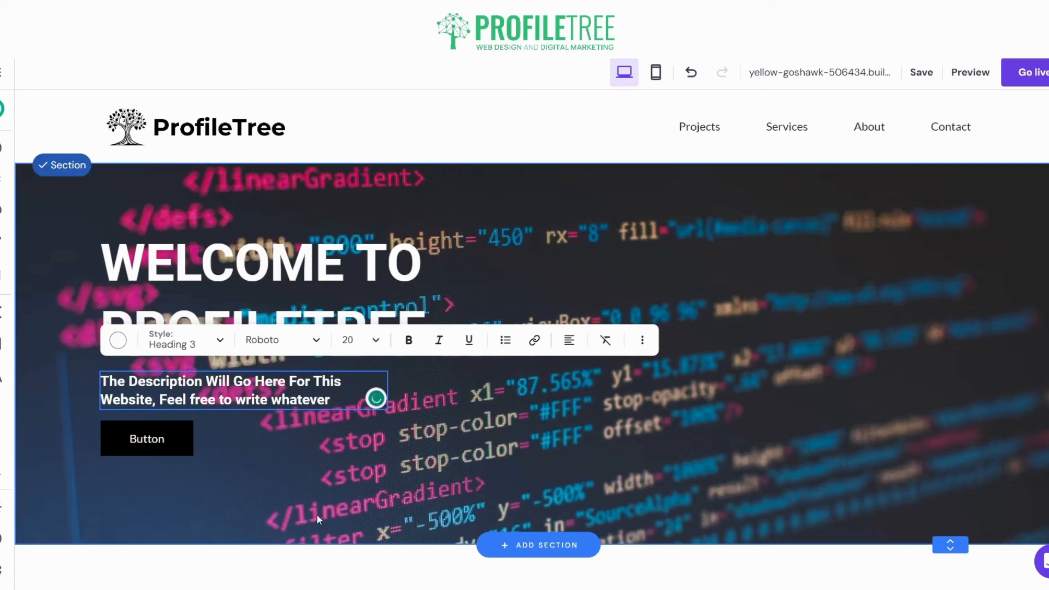
click(355, 340)
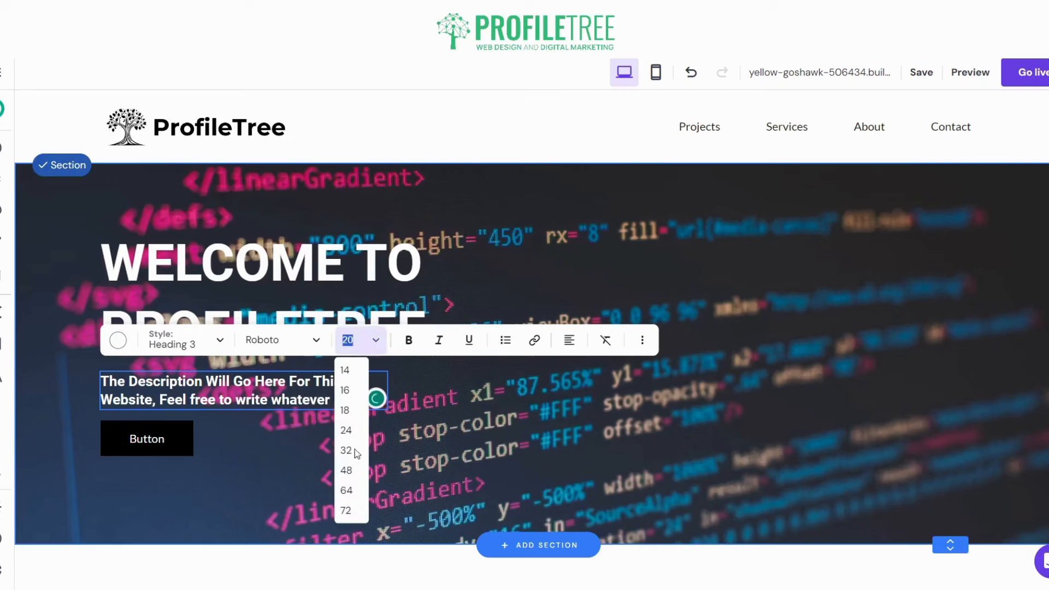
click(560, 438)
Step: Generate text about "Content Marketing" with AI Writer for the hero section's description
click(265, 397)
click(204, 339)
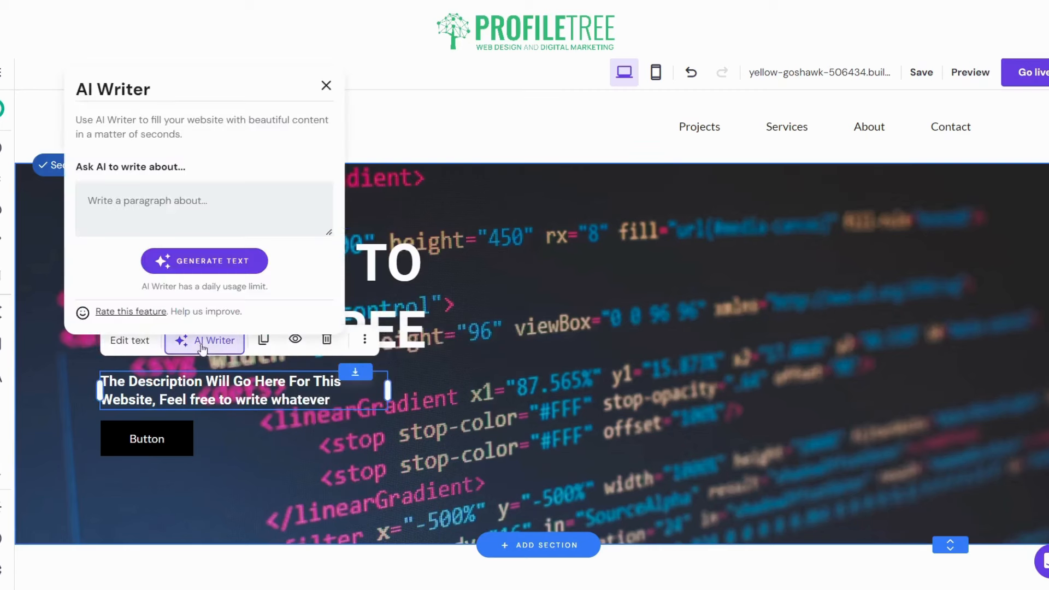
click(162, 211)
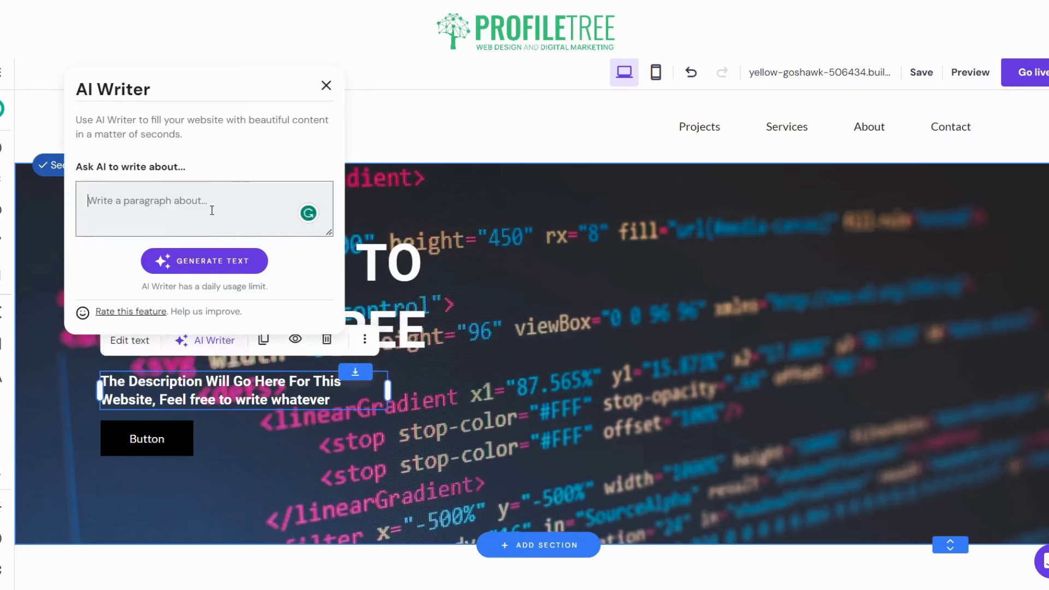
text(Content)
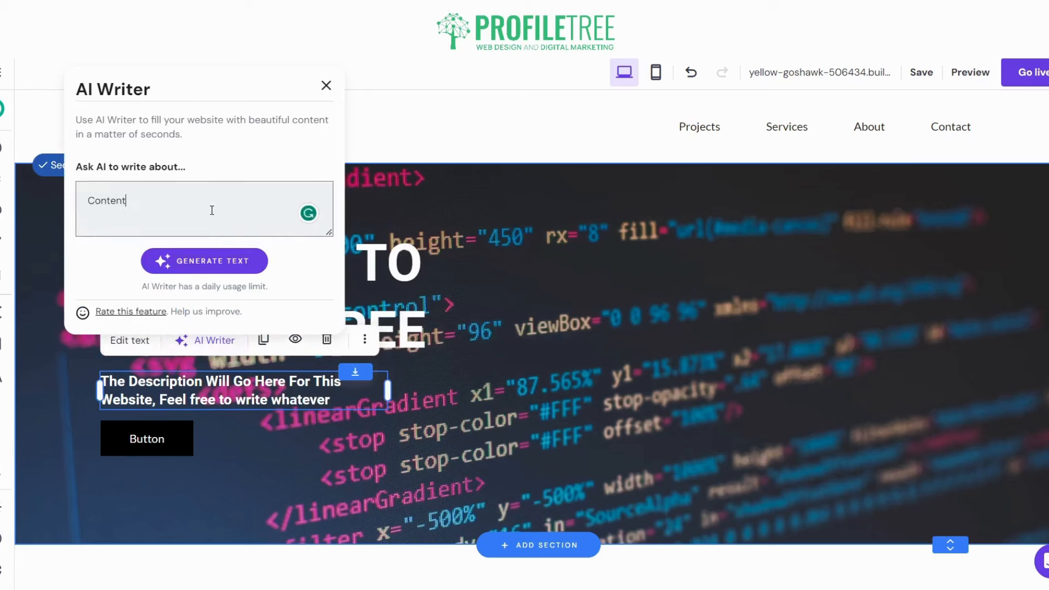
text( Marketing)
click(224, 256)
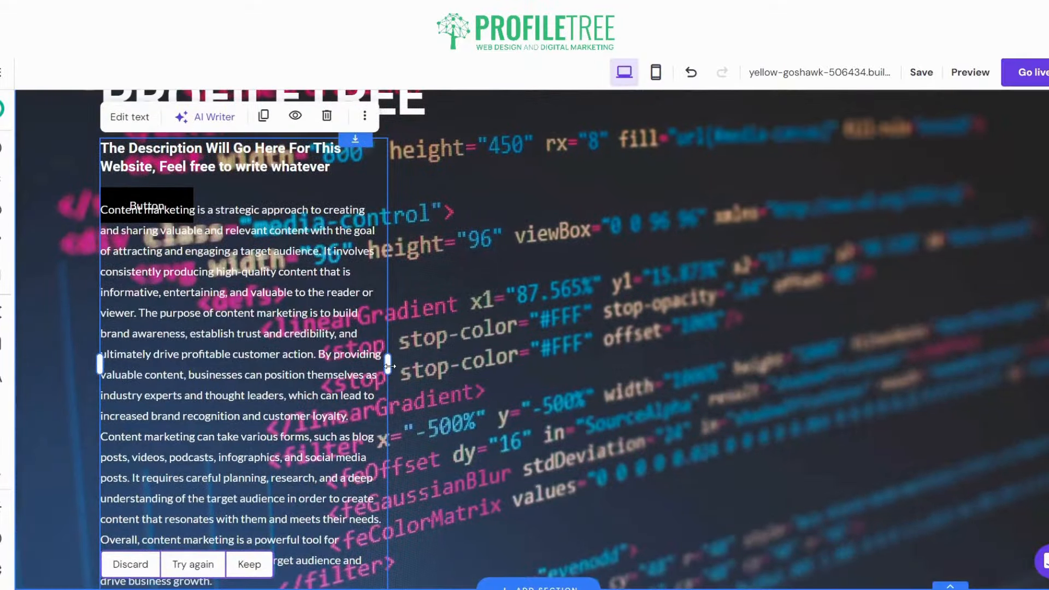
Step: Widen the description box to almost the full content width and delete the old description line and the gap above the generated paragraph
drag(387, 364, 965, 304)
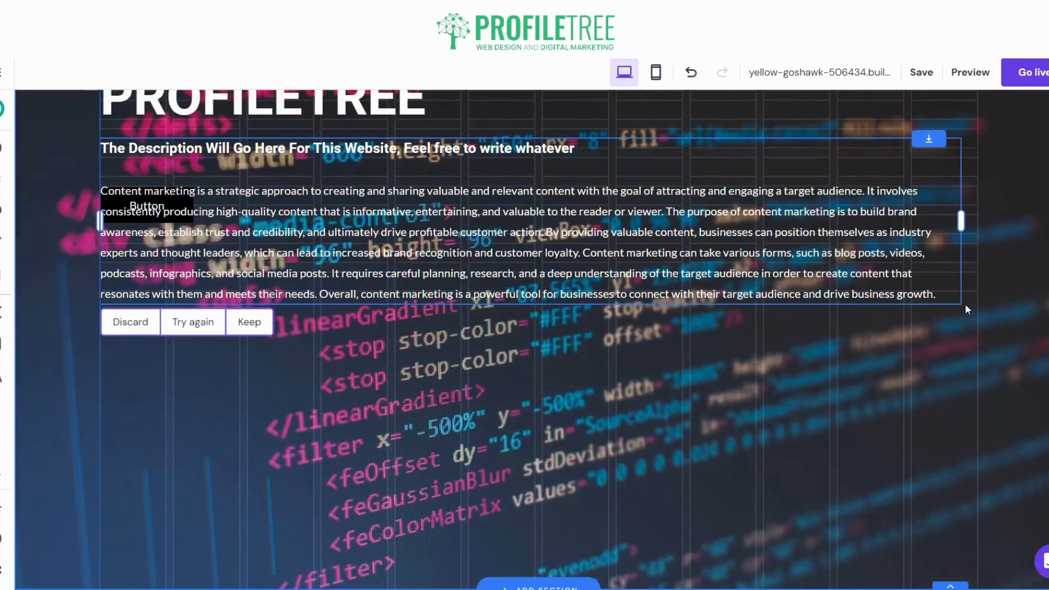
click(593, 154)
drag(593, 154, 100, 150)
key(BackSpace)
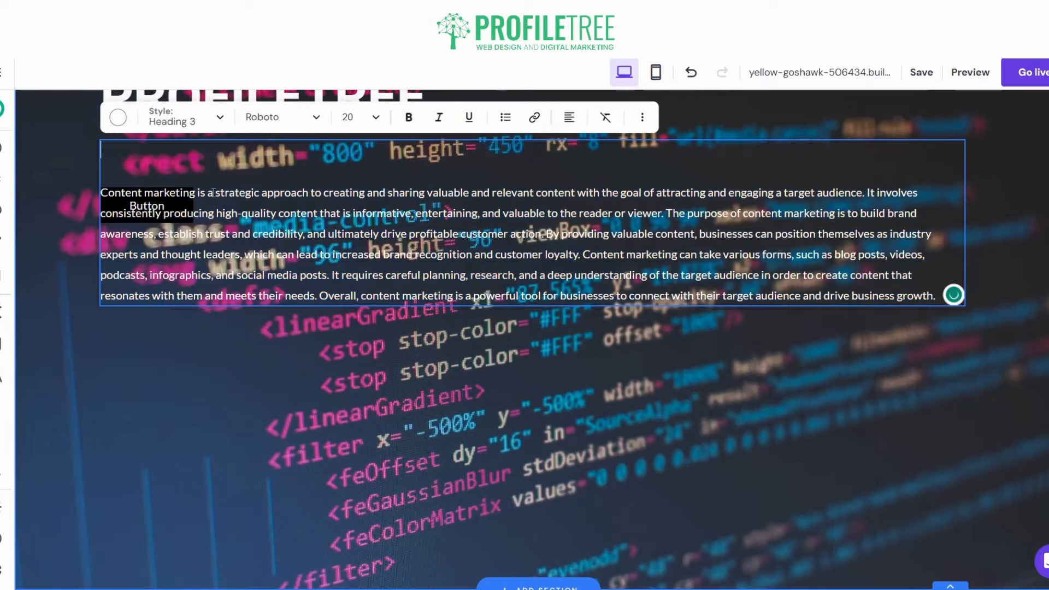
click(108, 193)
key(BackSpace)
key(Escape)
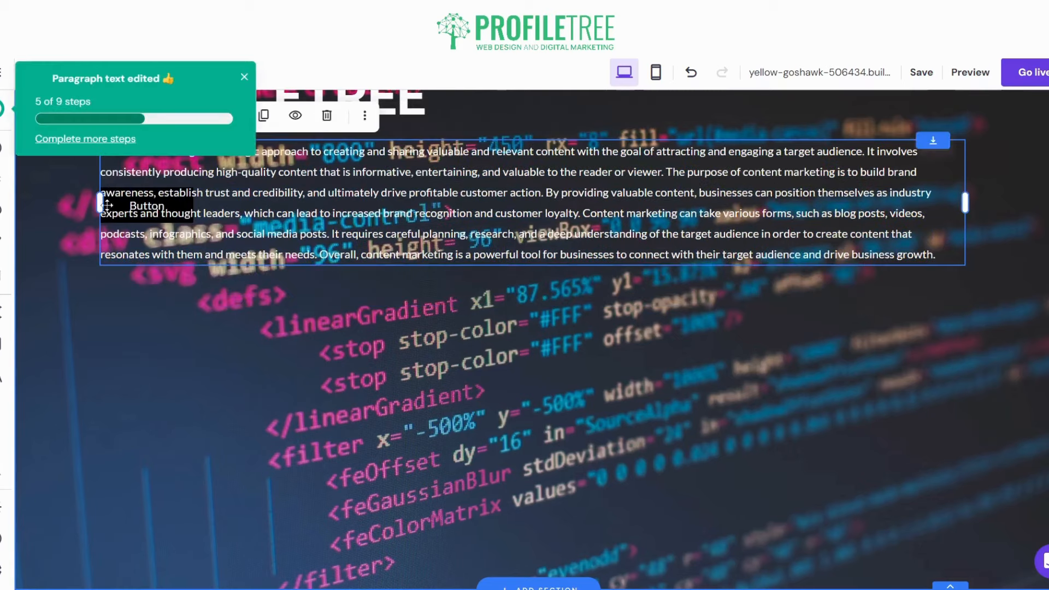
Step: Place the button just below the generated paragraph, with the left edges of both aligned to the heading
drag(107, 204, 182, 221)
double_click(104, 207)
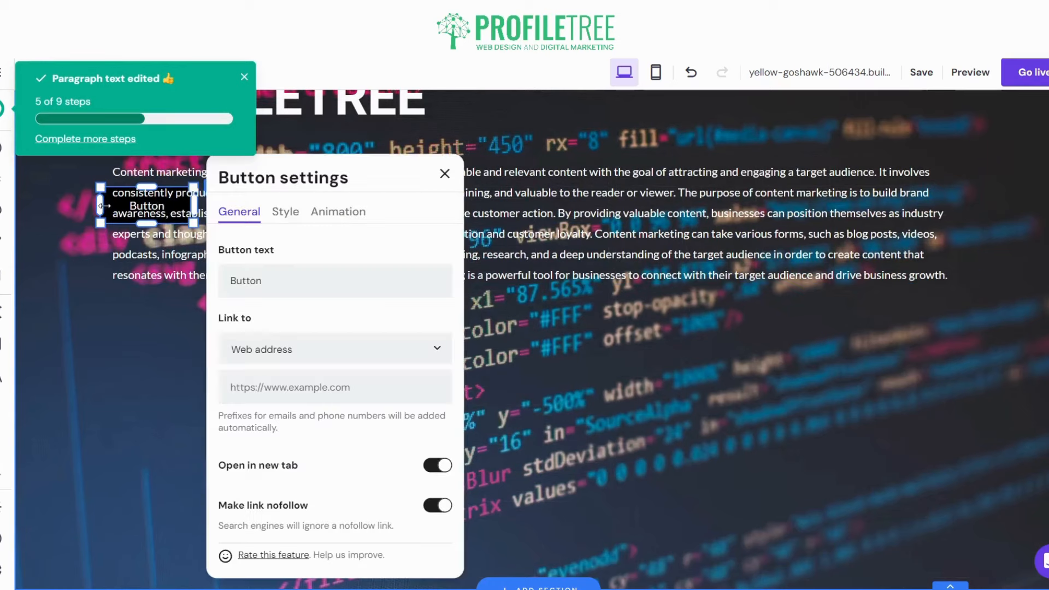
click(435, 180)
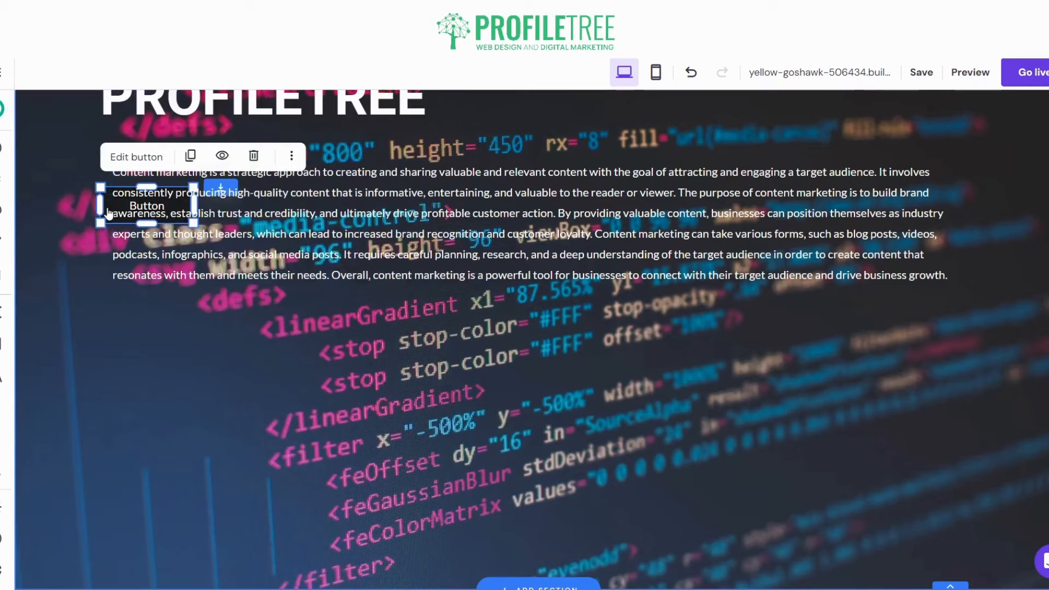
drag(107, 211, 97, 290)
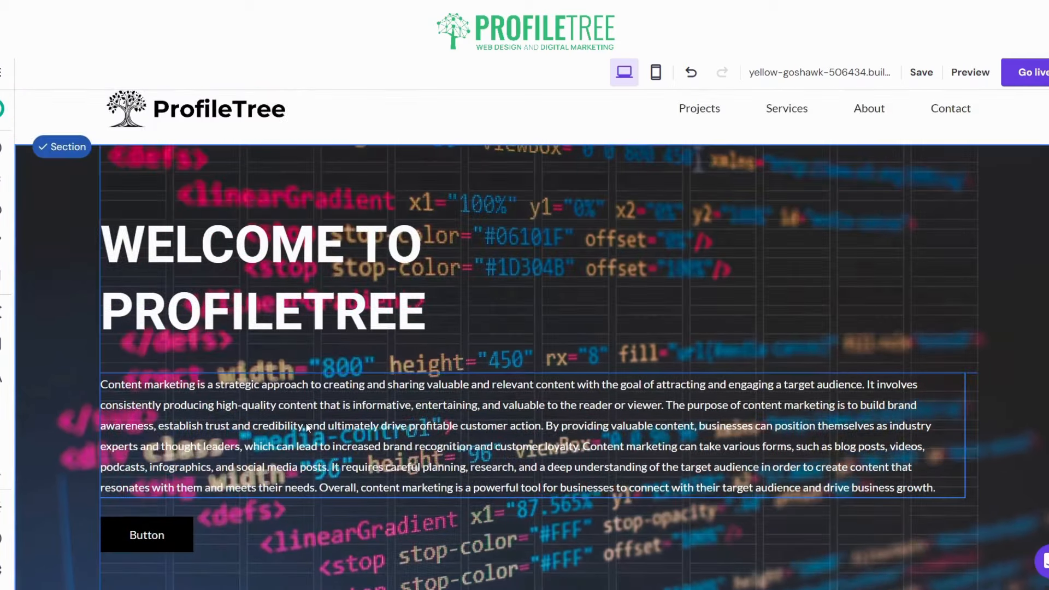
Step: Reduce the hero section's height by shortening the empty area below the button
click(304, 421)
scroll(651, 345, down, 8)
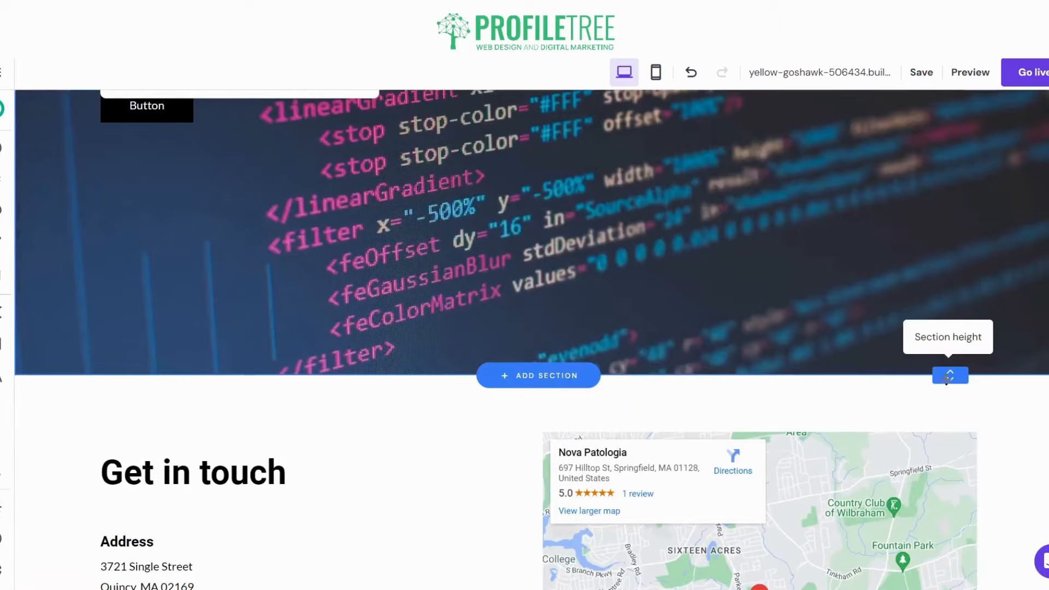
drag(949, 375, 907, 171)
scroll(648, 280, up, 8)
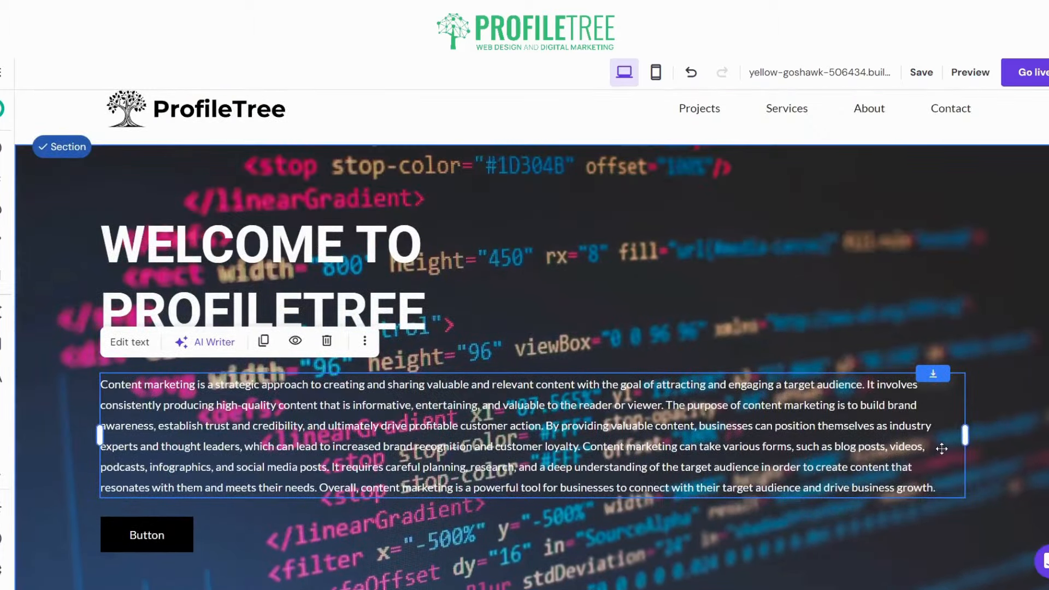
Step: Delete the paragraph's text from "Content marketing can take various forms" onward and narrow its box to just over half the content width
drag(964, 436, 918, 445)
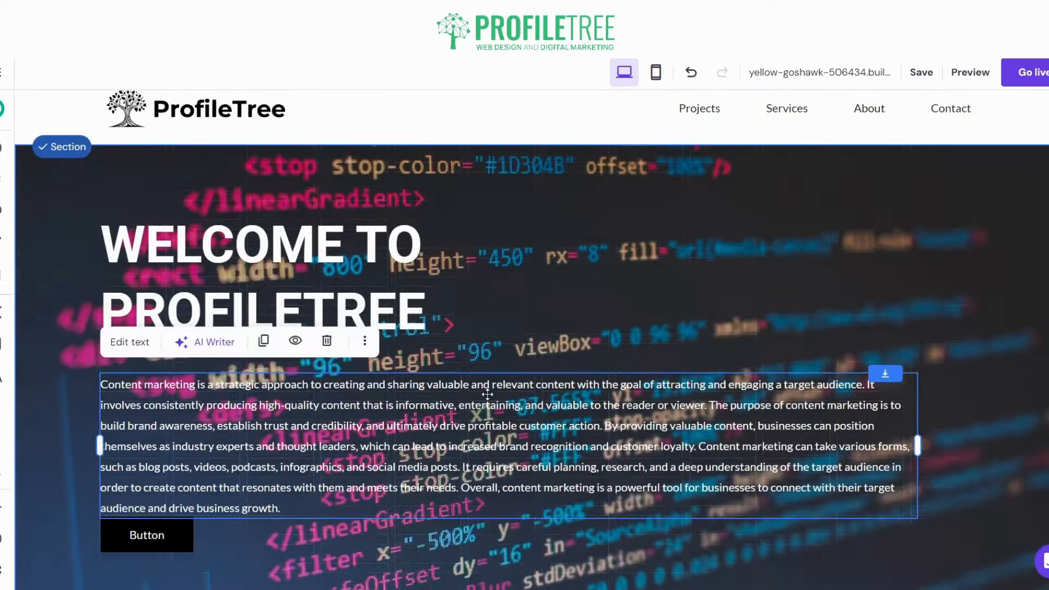
click(394, 447)
drag(295, 508, 693, 451)
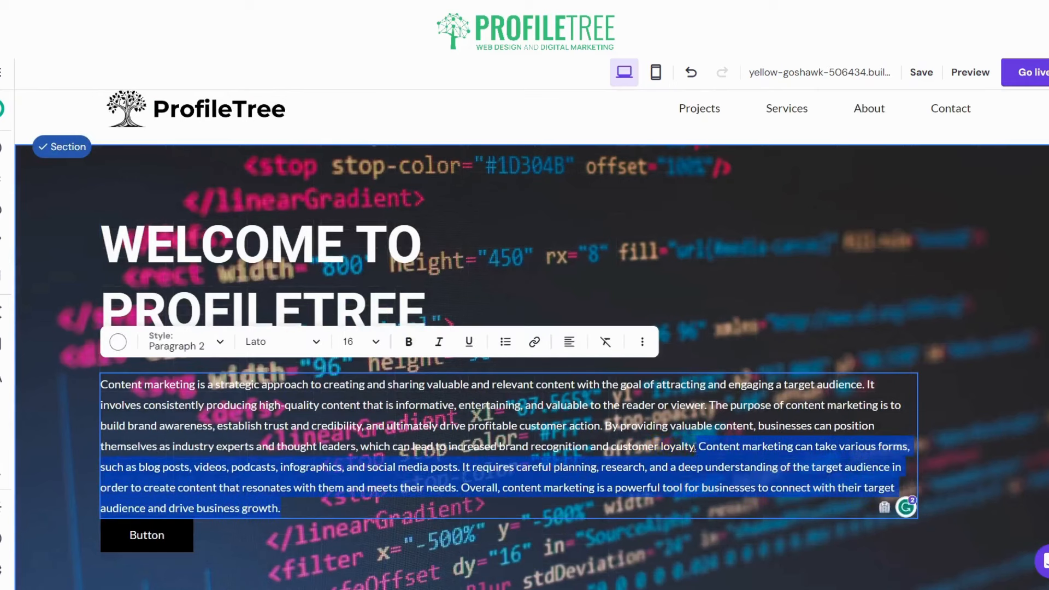
key(BackSpace)
key(Escape)
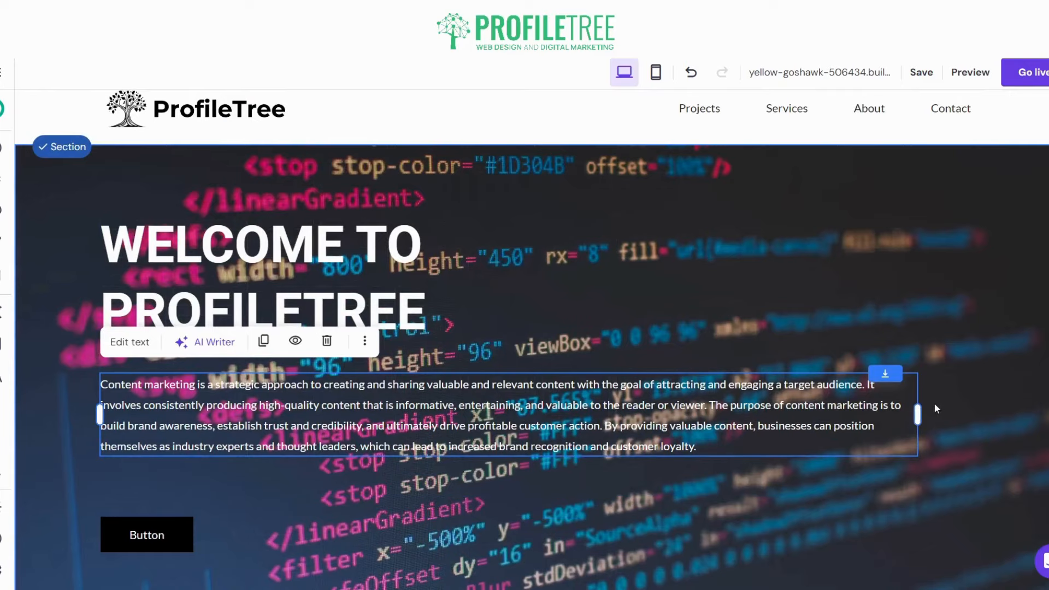
drag(920, 410, 618, 419)
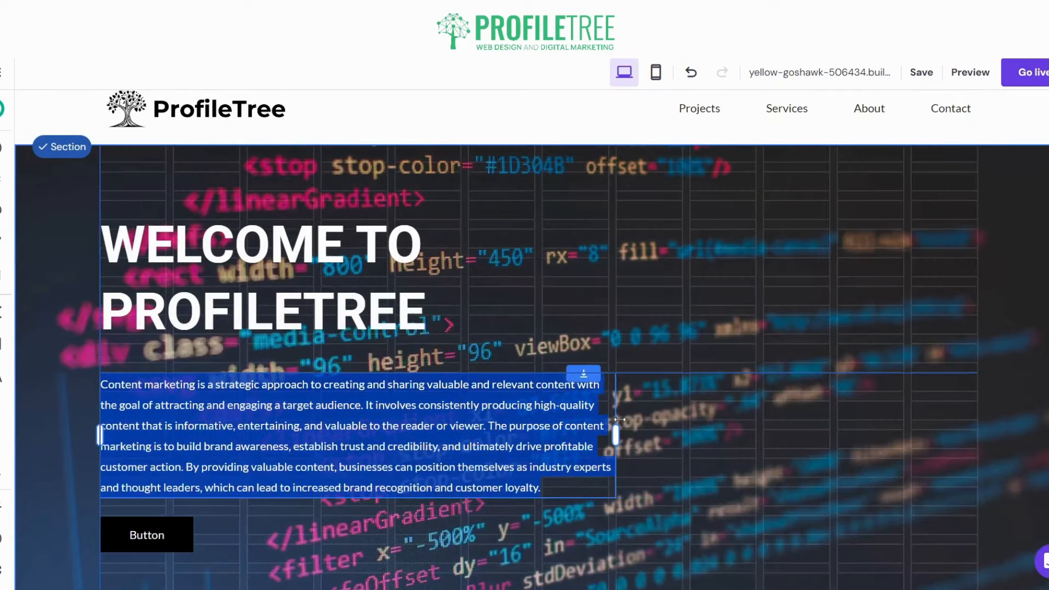
Step: Set the overlay opacity of the hero section's background image to 60%
click(630, 328)
scroll(486, 363, up, 1)
scroll(382, 344, down, 5)
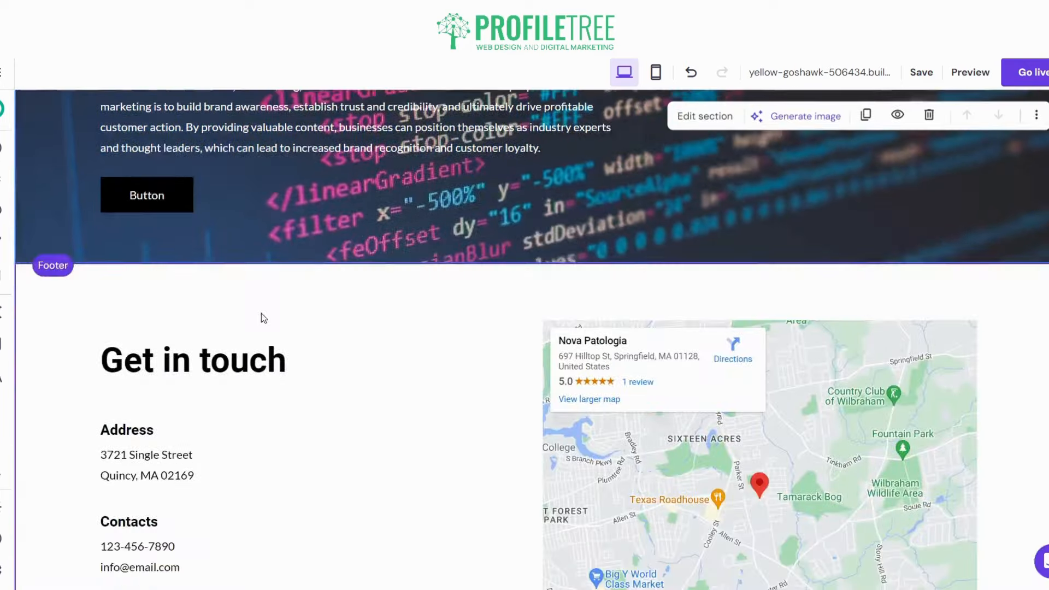
scroll(246, 303, up, 5)
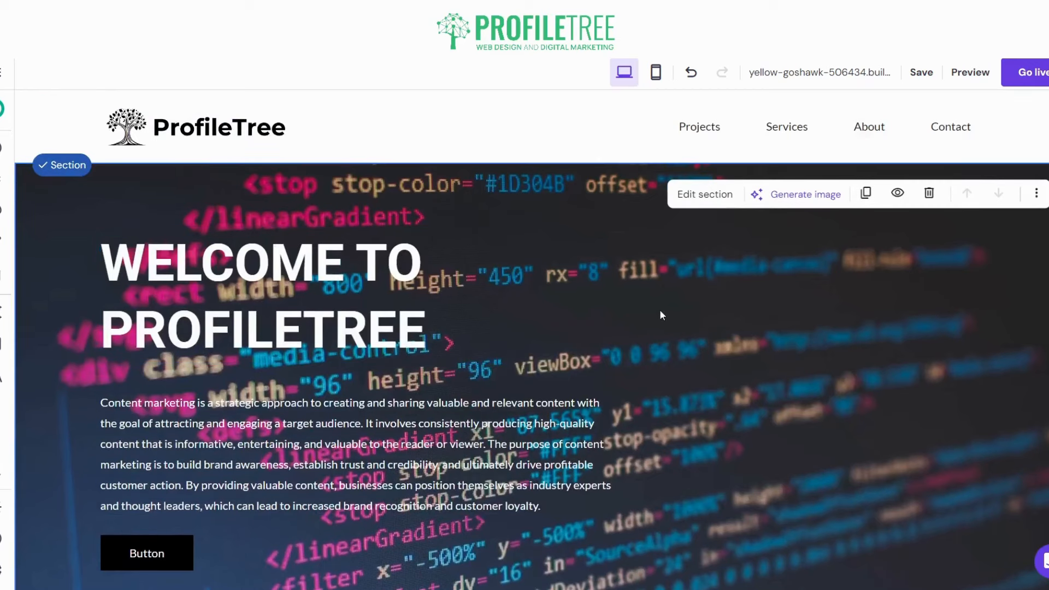
click(699, 194)
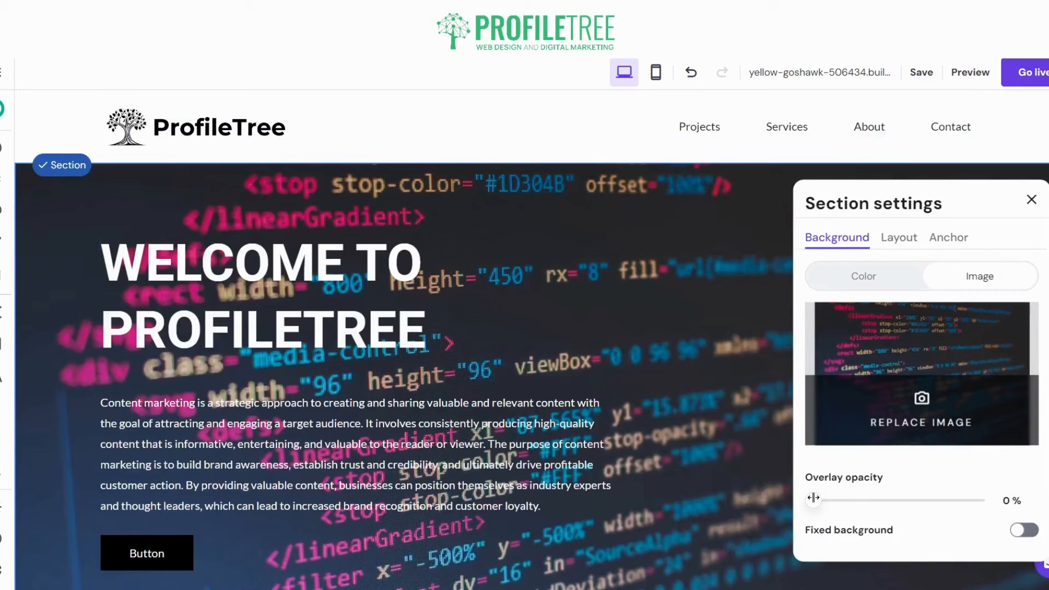
drag(814, 501, 909, 494)
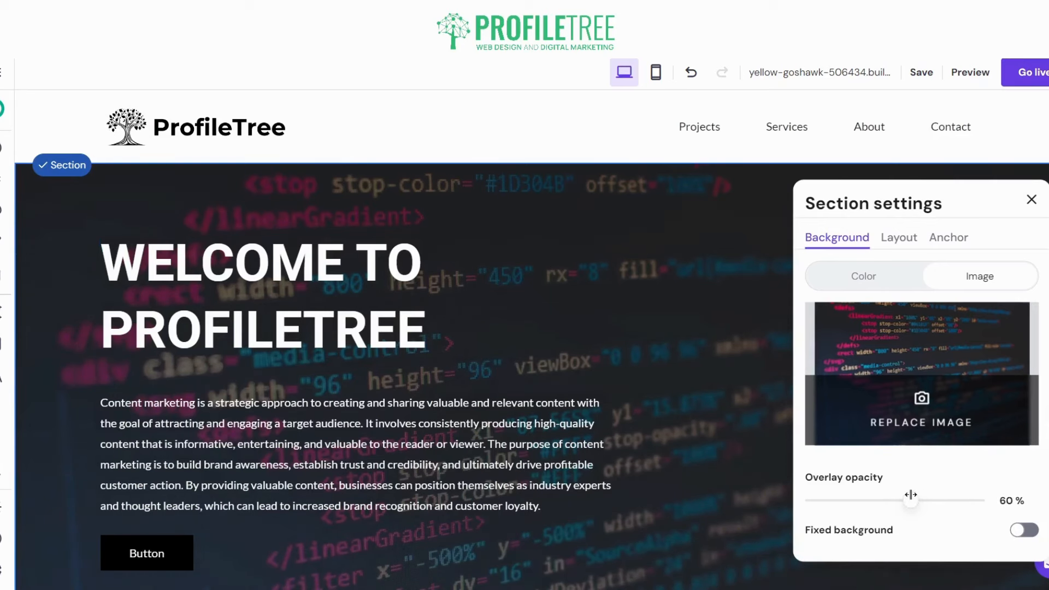
Step: Set the hero section's anchor name to "hero-section"
click(916, 241)
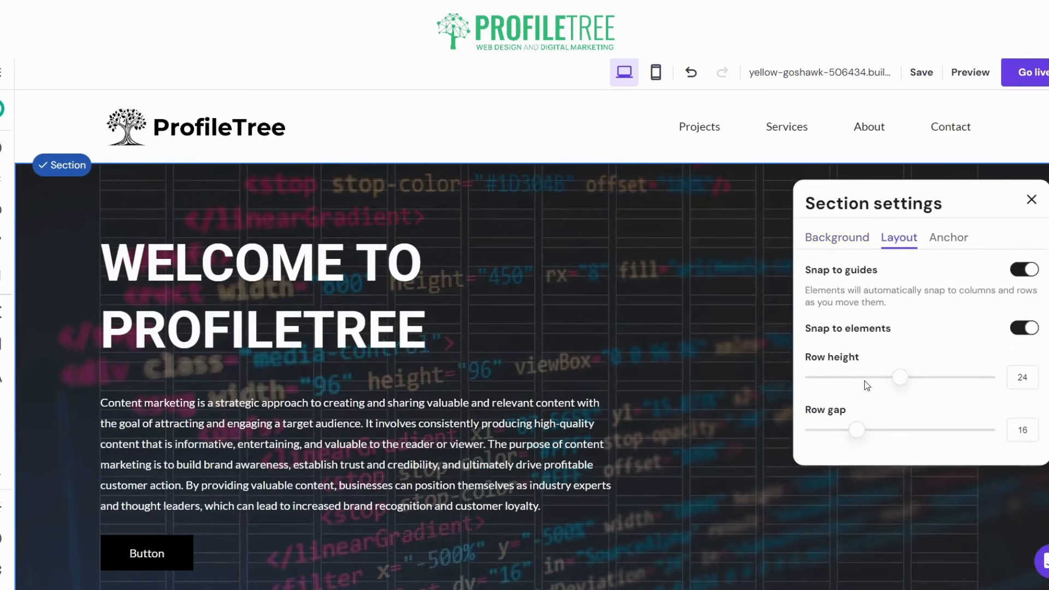
click(933, 242)
click(894, 248)
click(941, 250)
click(882, 307)
text(hero-section)
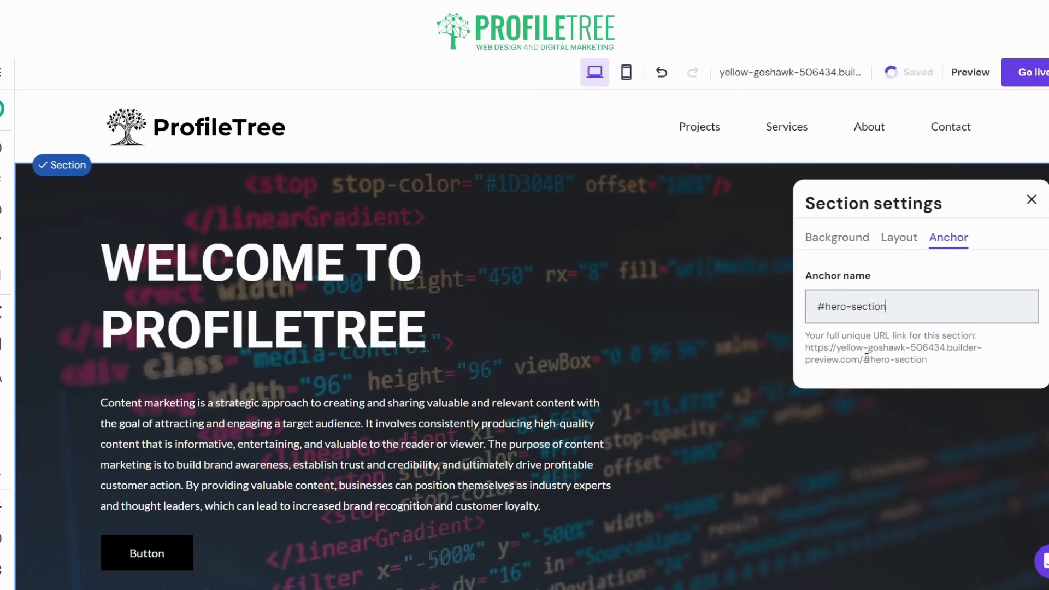
Step: Try the fixed background option on the hero section, turn it off again and close the section settings
click(885, 240)
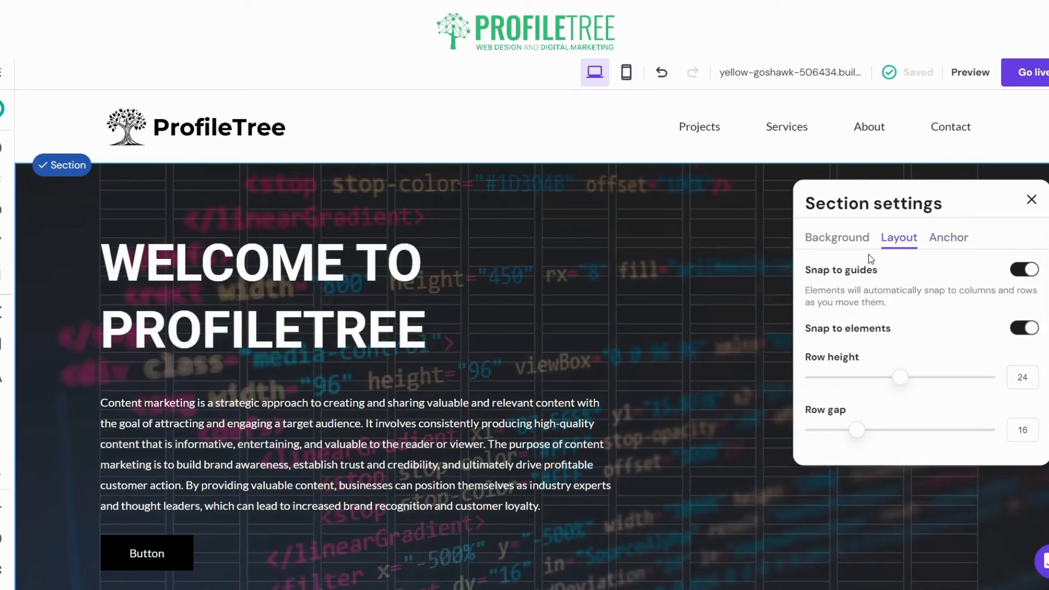
click(814, 240)
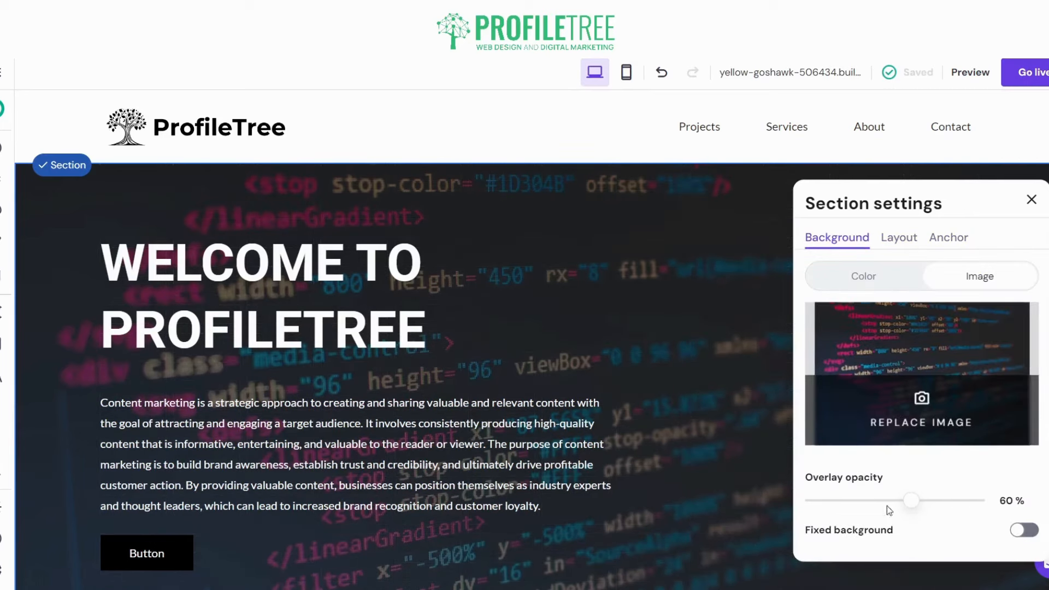
click(1020, 530)
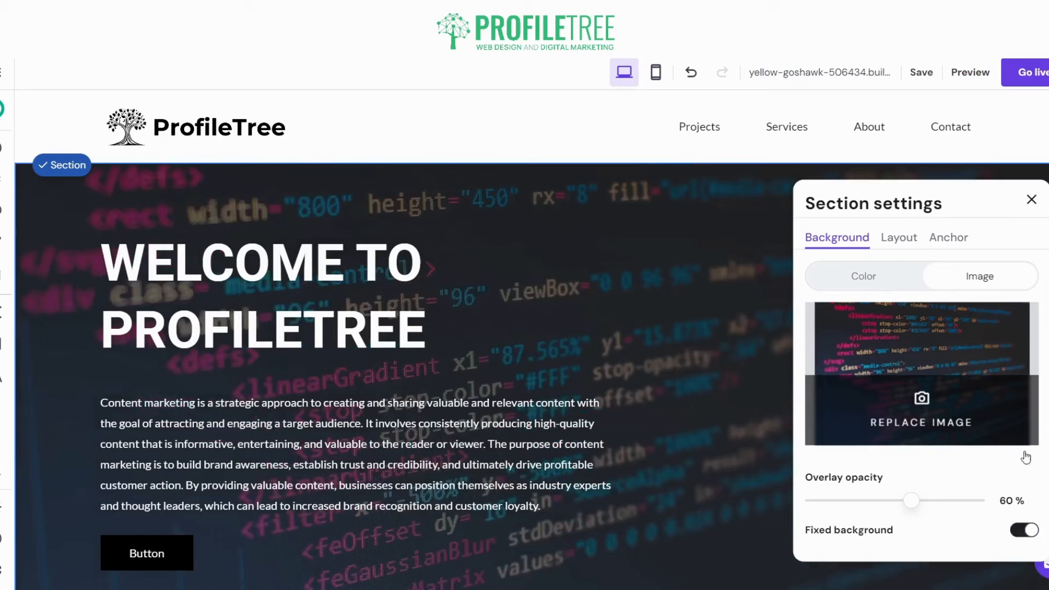
click(1019, 531)
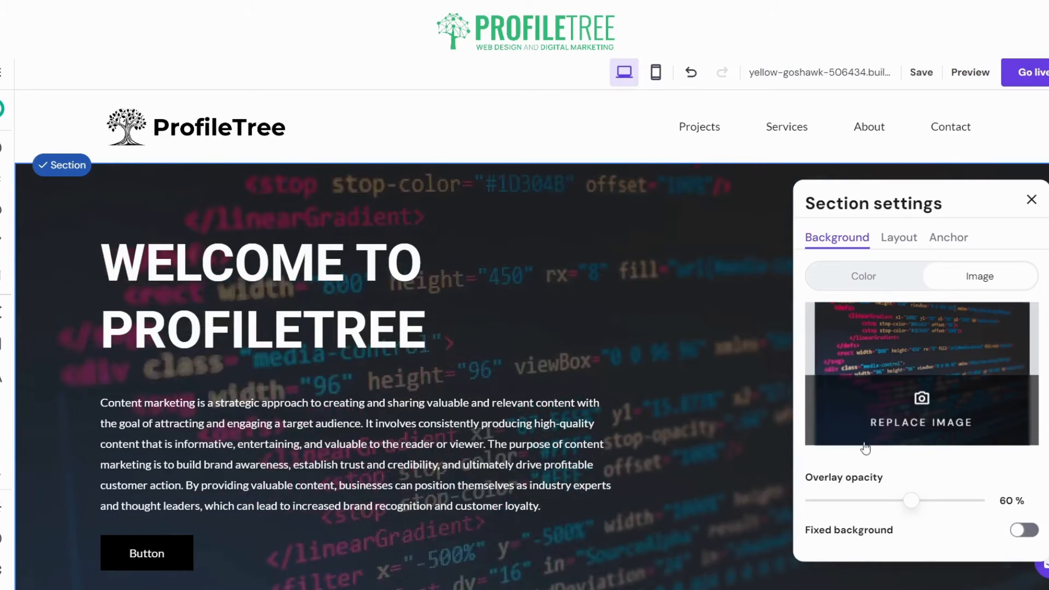
click(1031, 200)
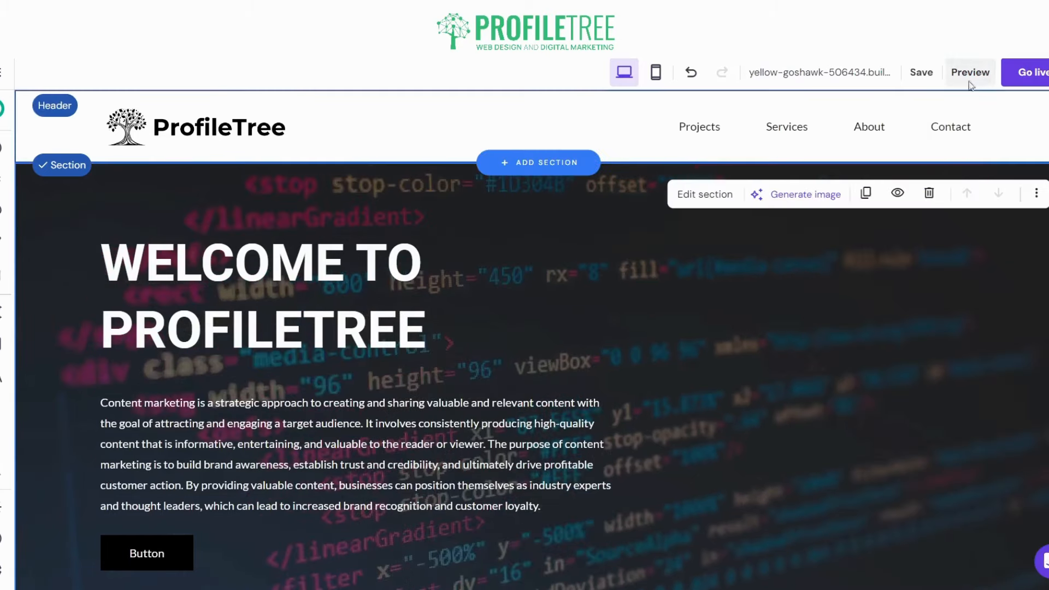
Step: Preview the website's hero section in desktop view and return to the editor
click(970, 72)
scroll(732, 274, down, 2)
scroll(732, 270, up, 2)
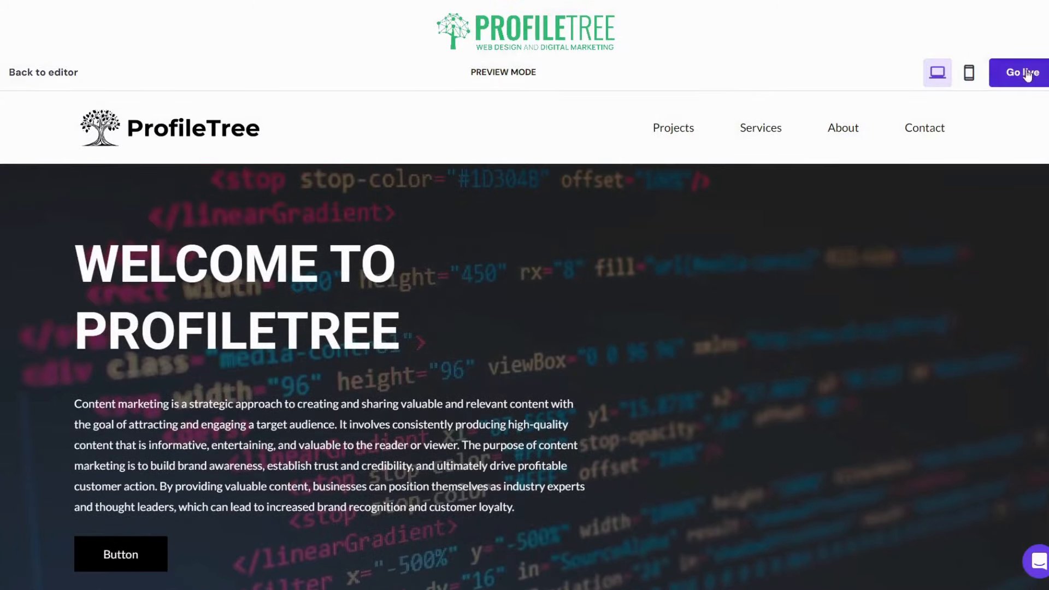
click(34, 72)
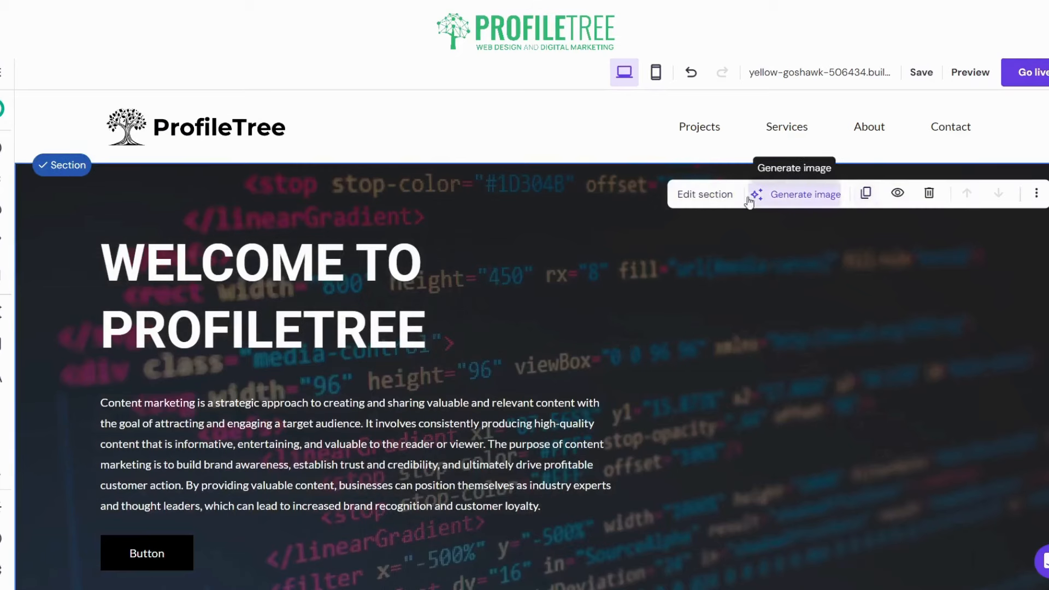
Step: Review the hero section's background, layout and anchor settings, and close them
click(704, 195)
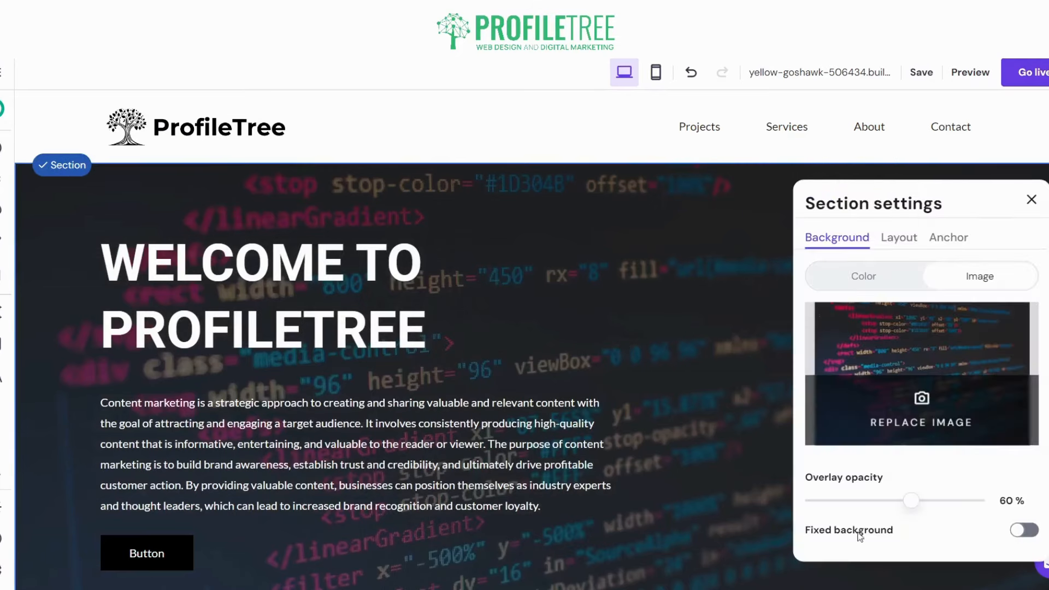
scroll(863, 492, down, 3)
scroll(885, 383, up, 3)
click(898, 239)
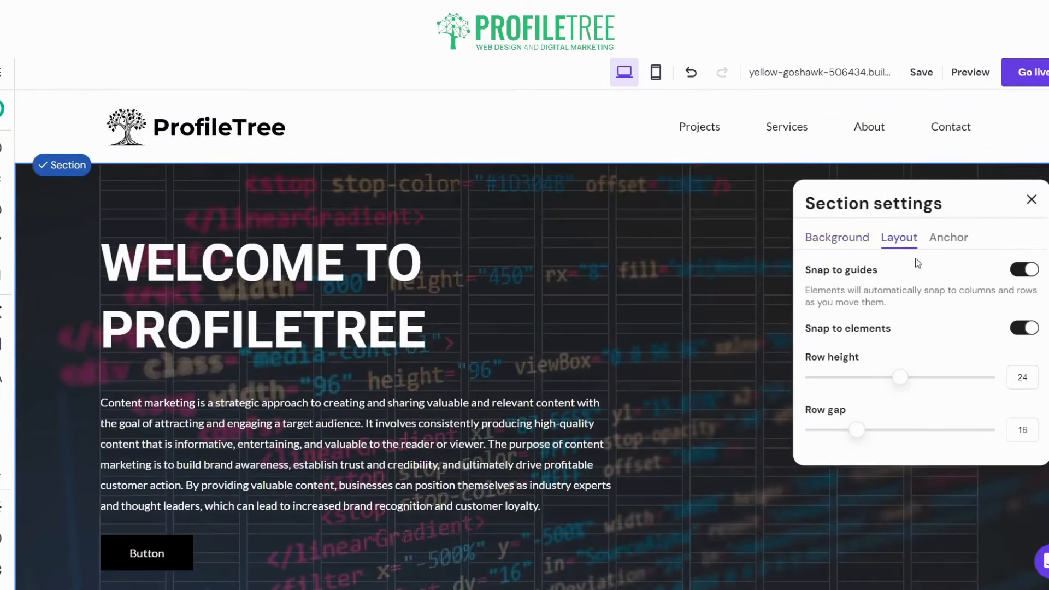
click(948, 239)
click(1031, 199)
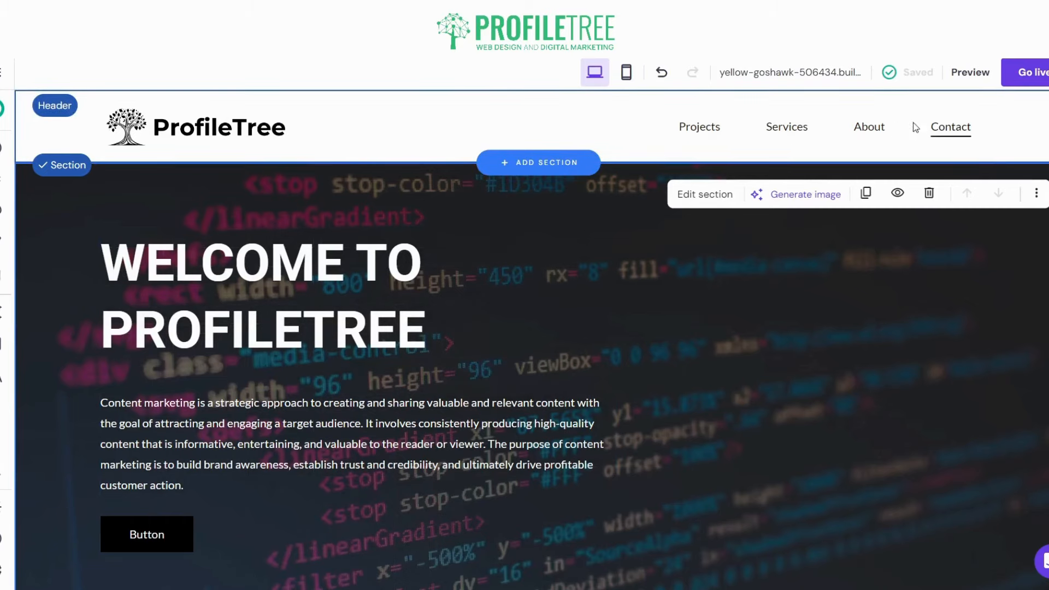
Step: Start adding a new section between the hero section and the footer
scroll(418, 211, down, 5)
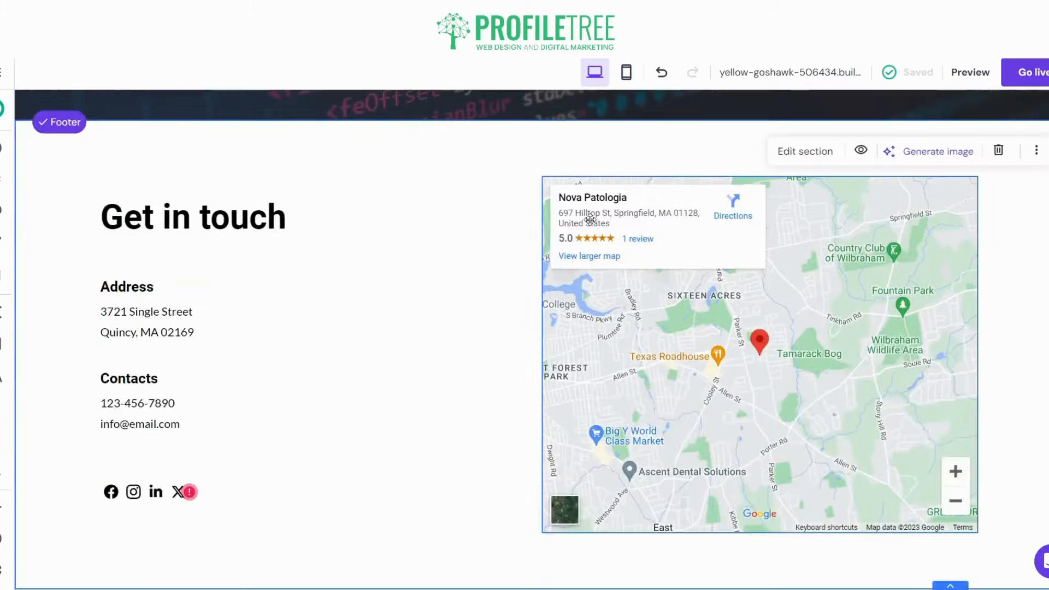
scroll(436, 305, up, 3)
click(535, 262)
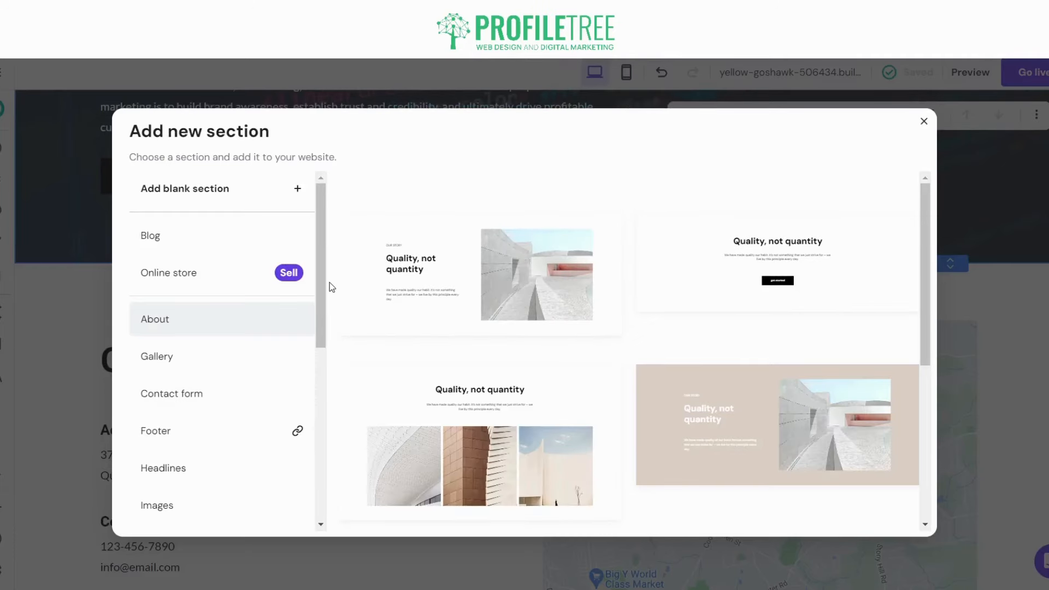
Step: Browse the available section types, including the Headlines templates
drag(322, 292, 314, 373)
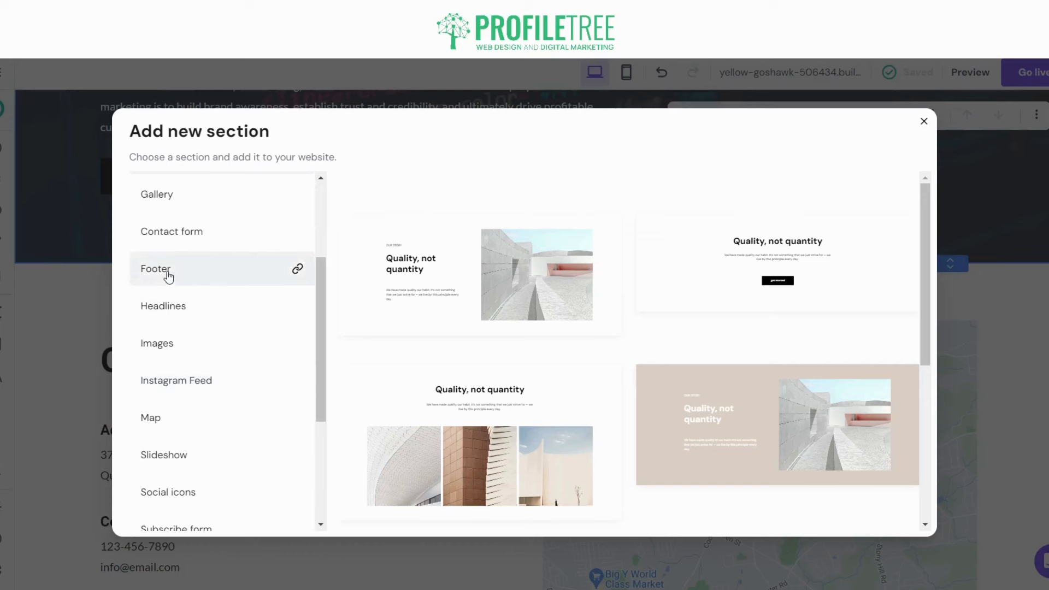
click(179, 319)
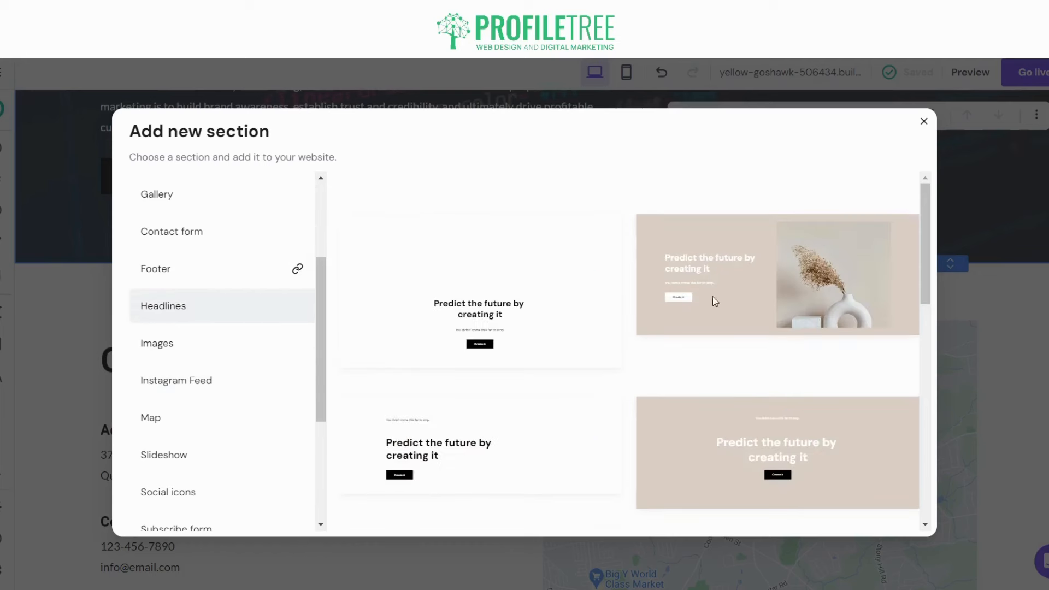
scroll(642, 338, down, 3)
scroll(642, 338, down, 5)
scroll(206, 356, down, 4)
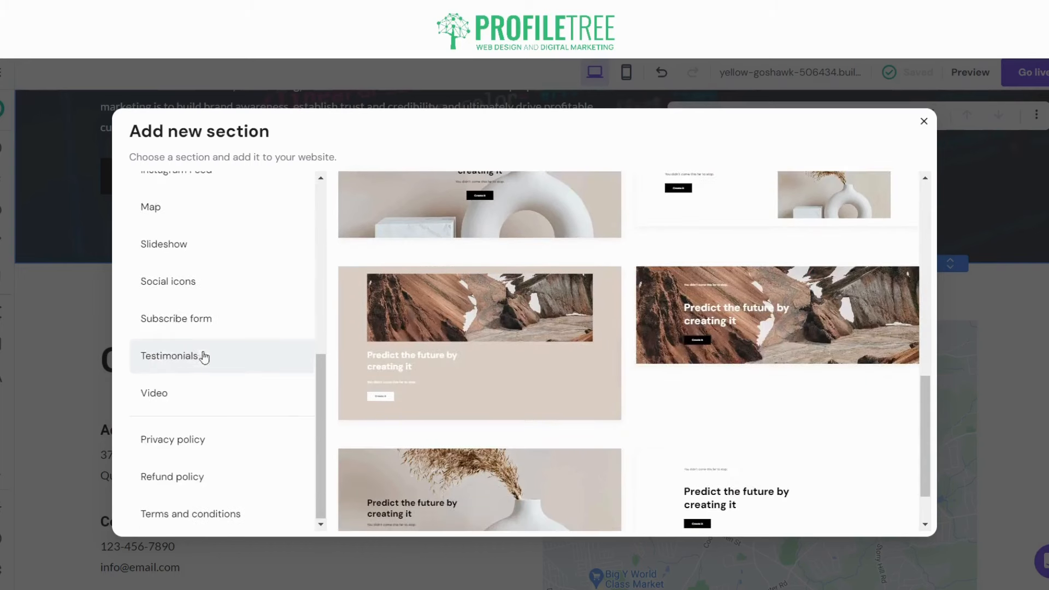
scroll(228, 465, up, 5)
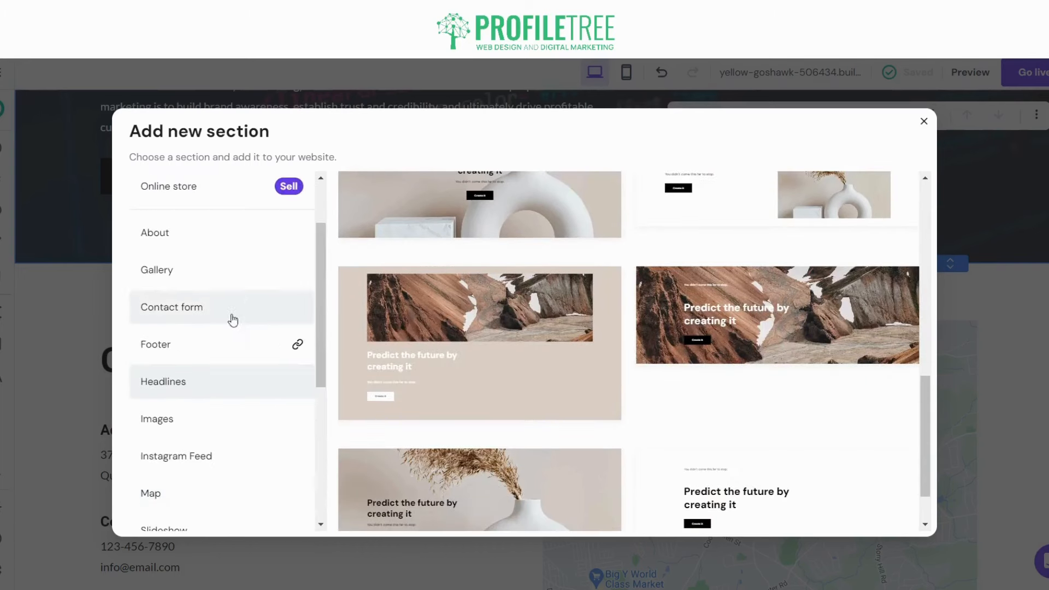
scroll(165, 269, up, 2)
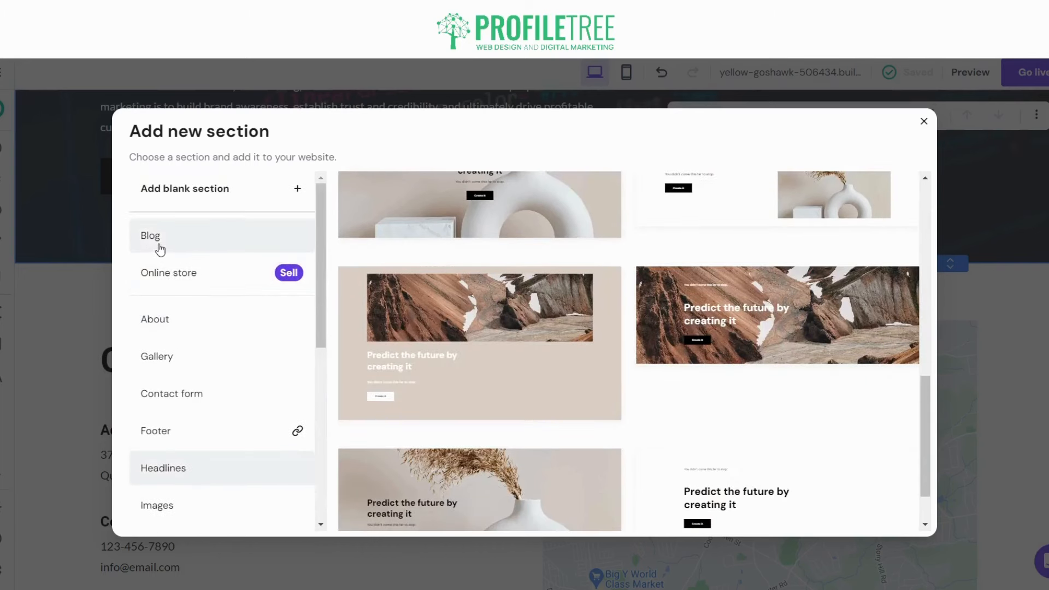
Step: Choose the Blog section type and add it to the website as a separate blog page
click(160, 249)
click(467, 315)
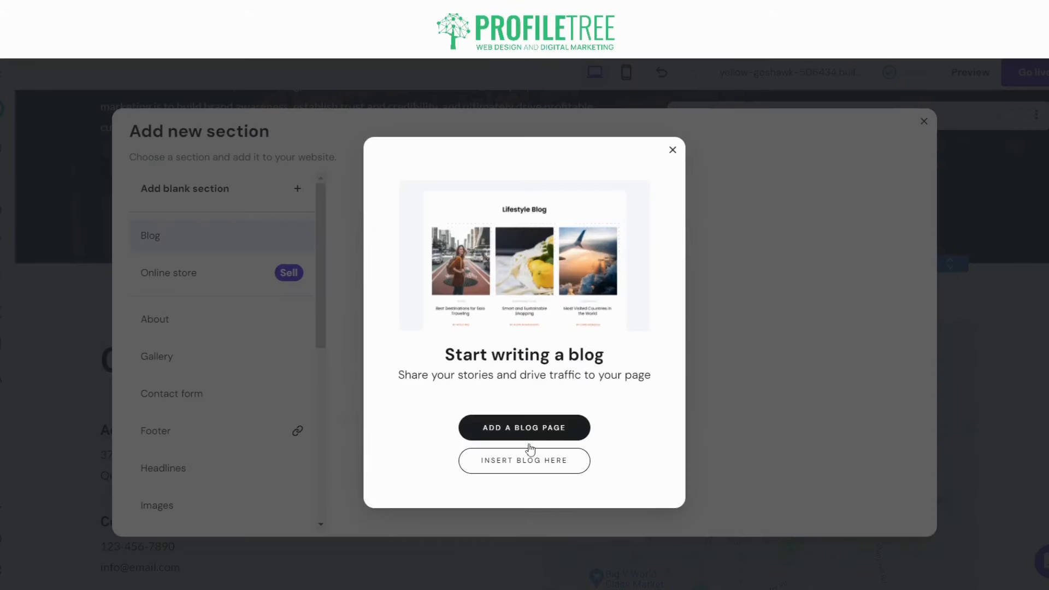
click(533, 431)
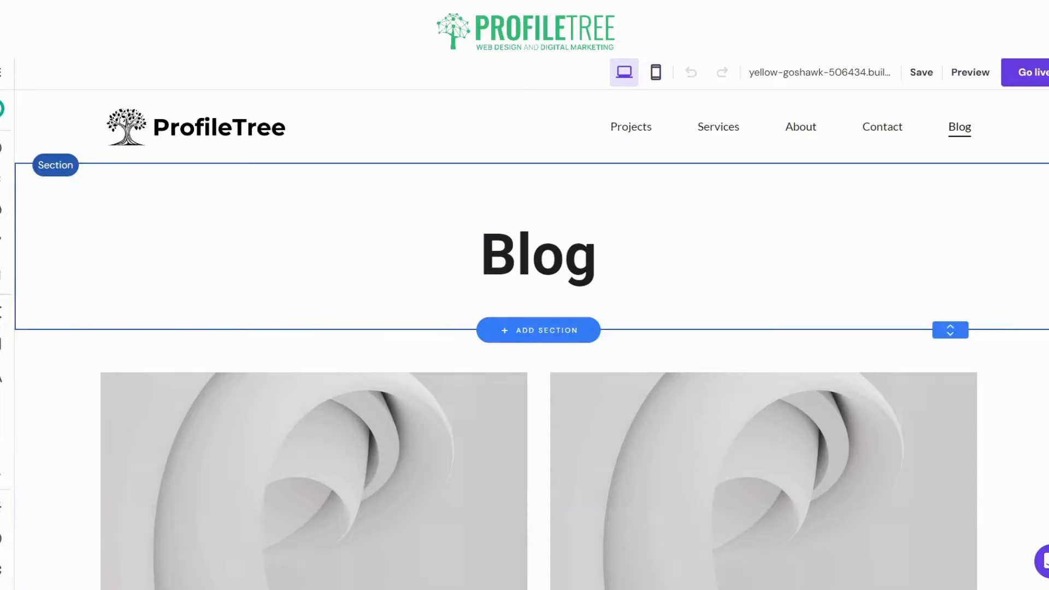
Step: Open the first post on the Blog page for editing and look over its layout
scroll(314, 383, down, 4)
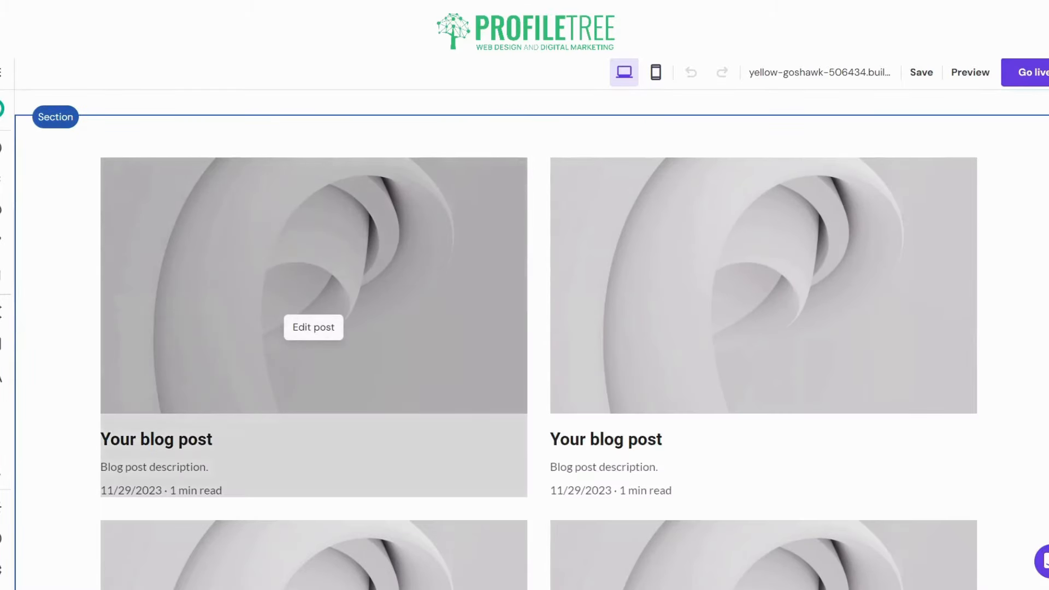
click(312, 326)
scroll(511, 253, down, 4)
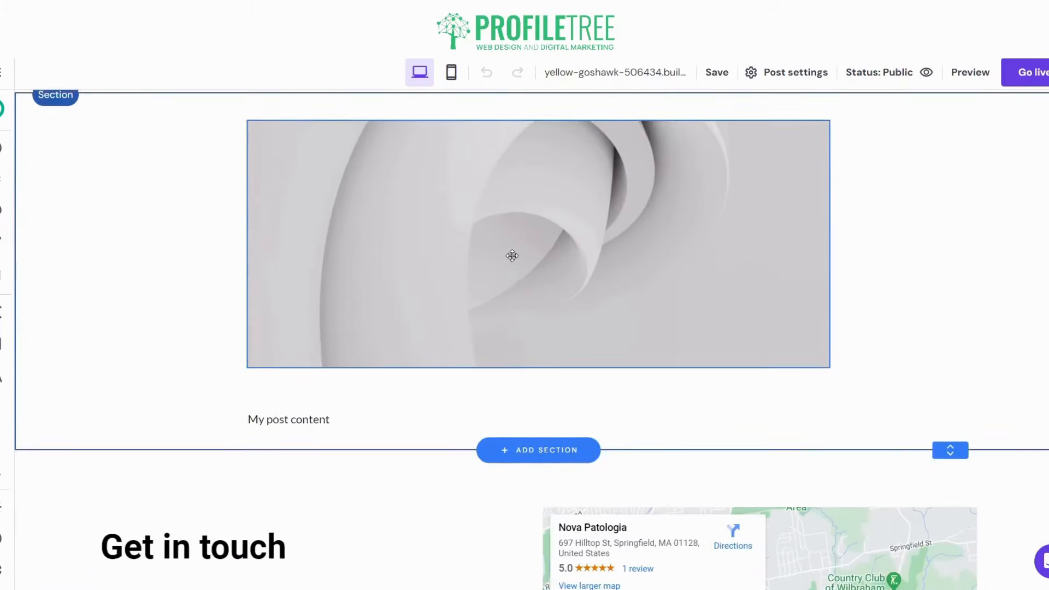
scroll(339, 237, up, 4)
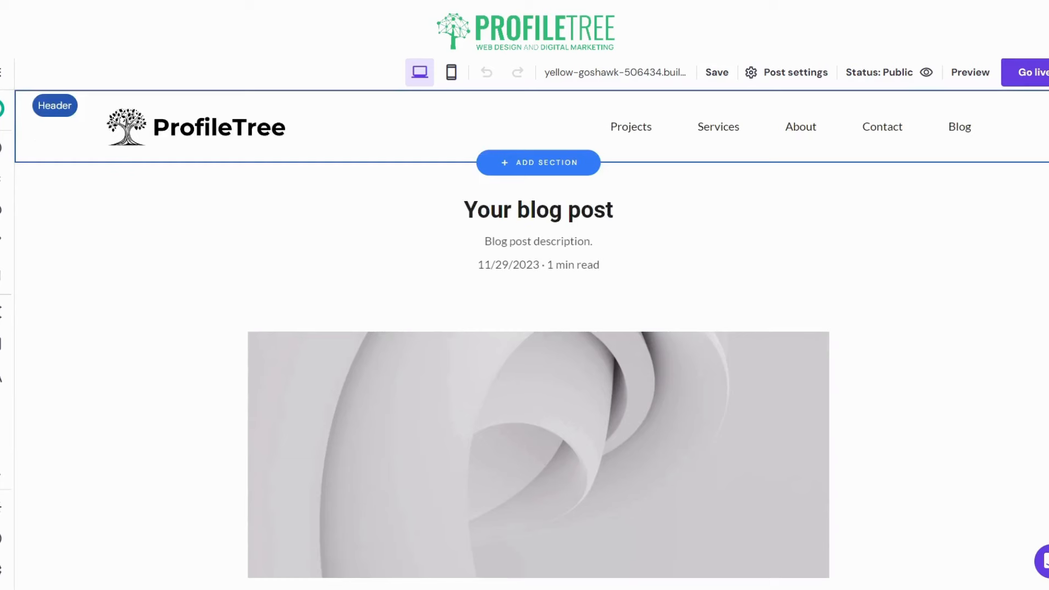
Step: Review the blog post header's style, layout and background settings, and close them
click(538, 218)
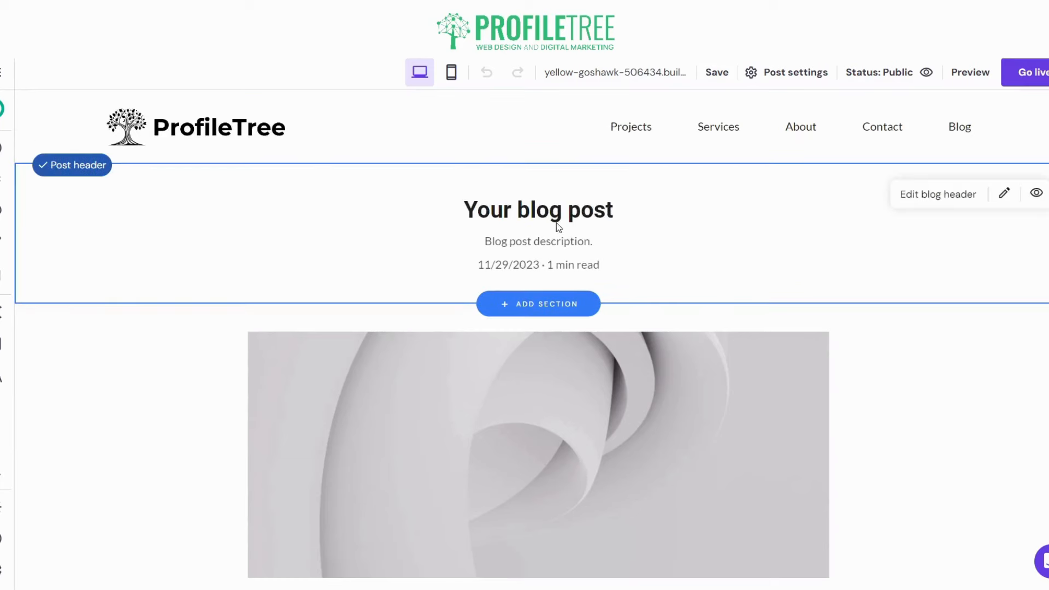
click(956, 206)
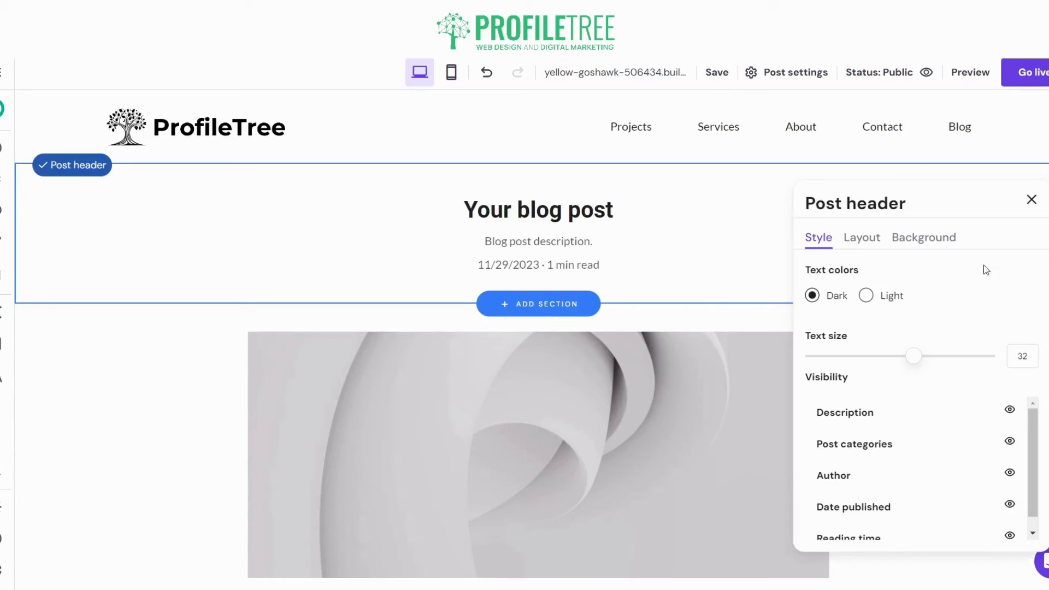
click(863, 237)
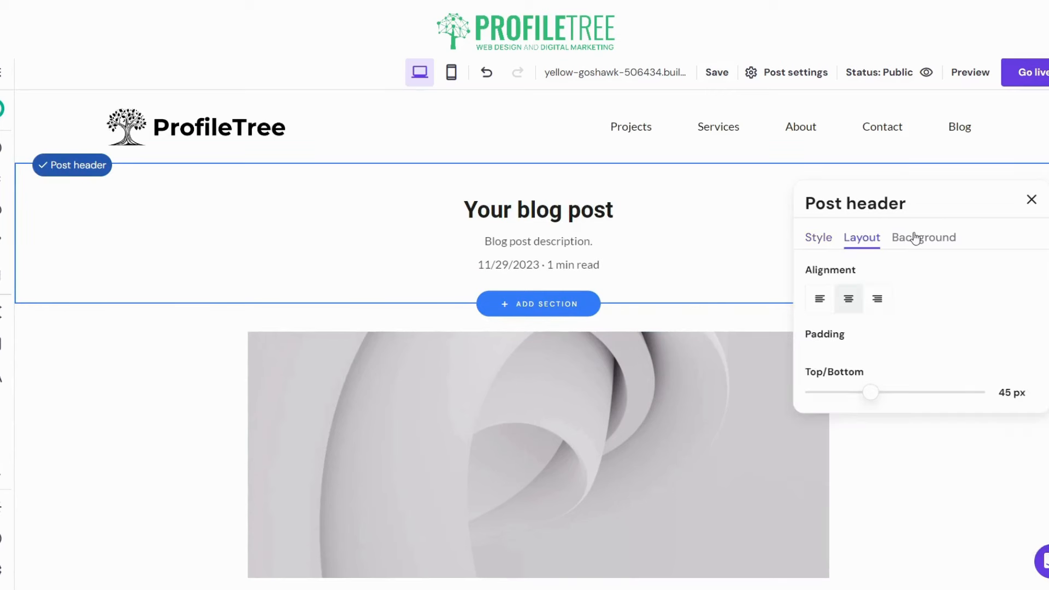
click(913, 237)
click(864, 279)
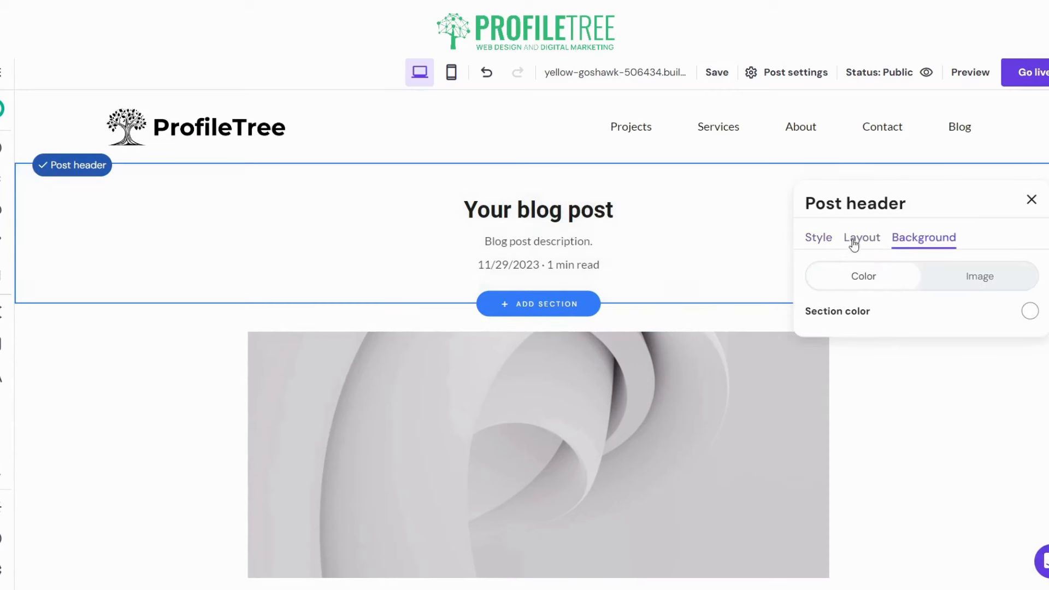
click(814, 239)
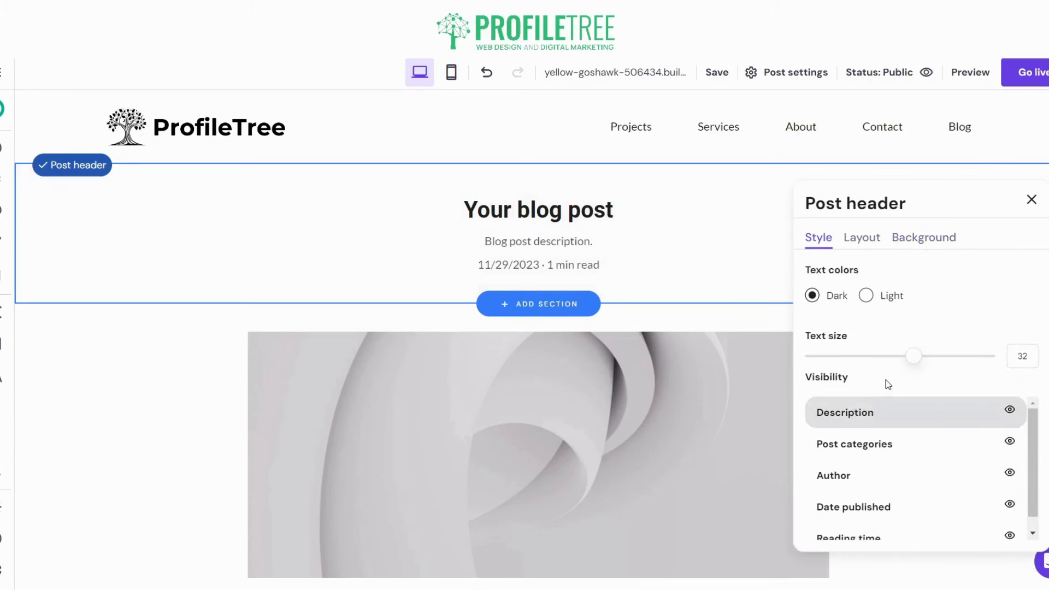
click(1031, 200)
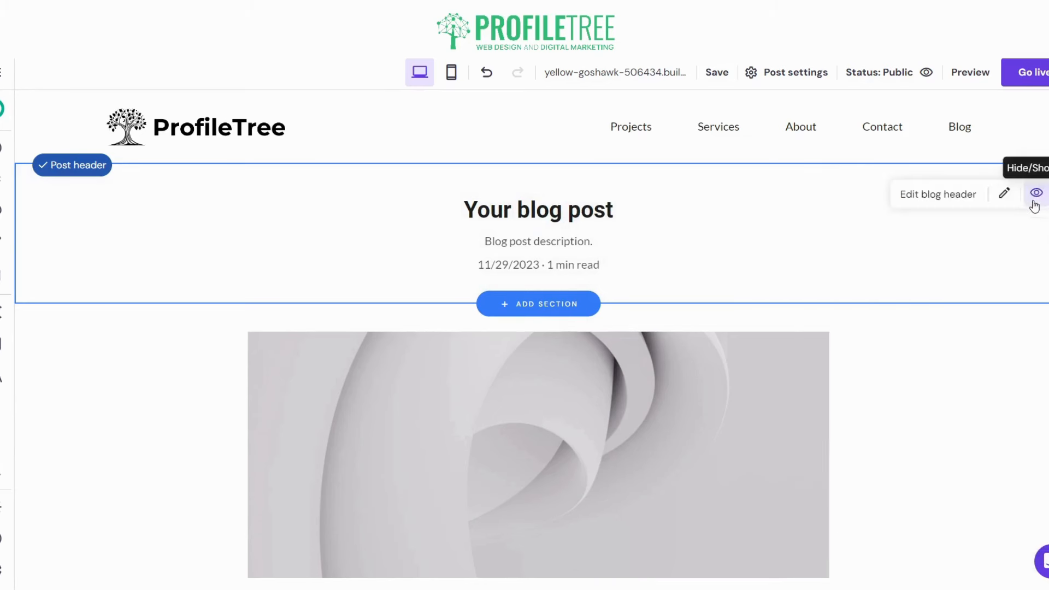
Step: Open the blog post's general settings and set the post title to "First ProfileTree Blog"
click(1004, 194)
triple_click(539, 191)
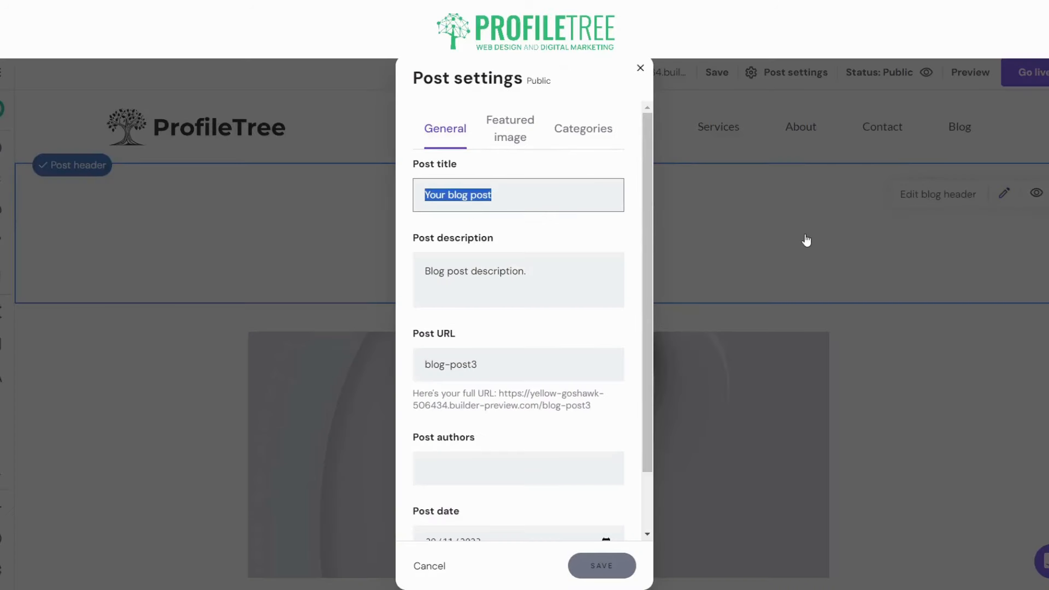
text(First )
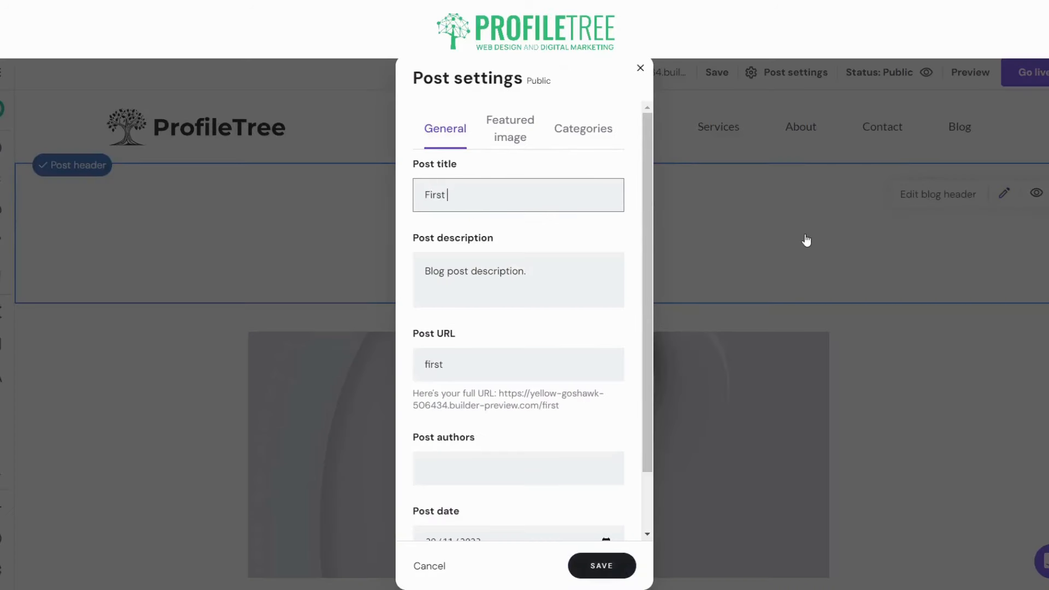
text(ProfileTree )
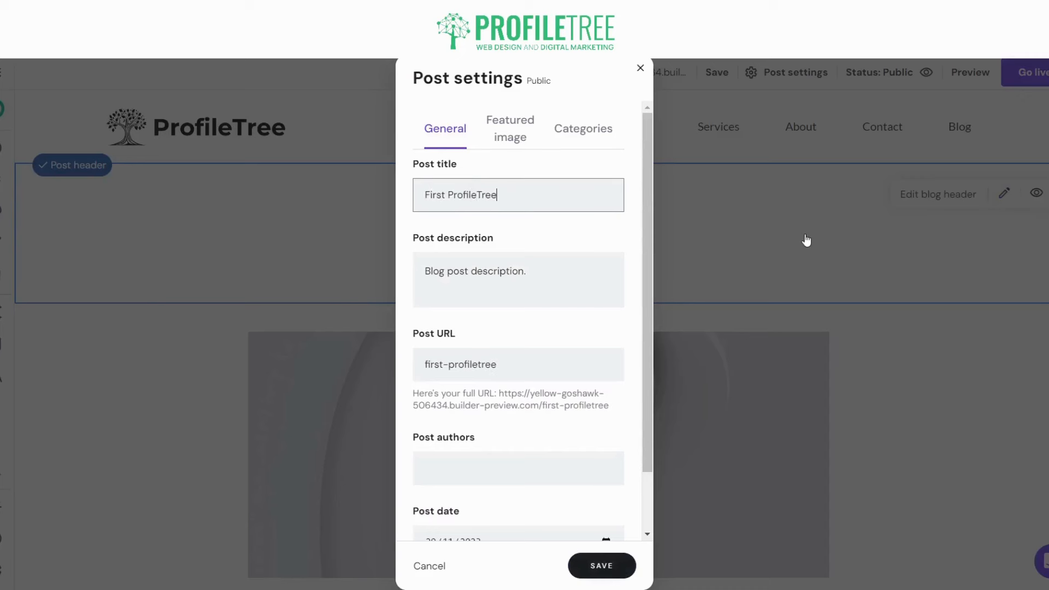
text(Blog)
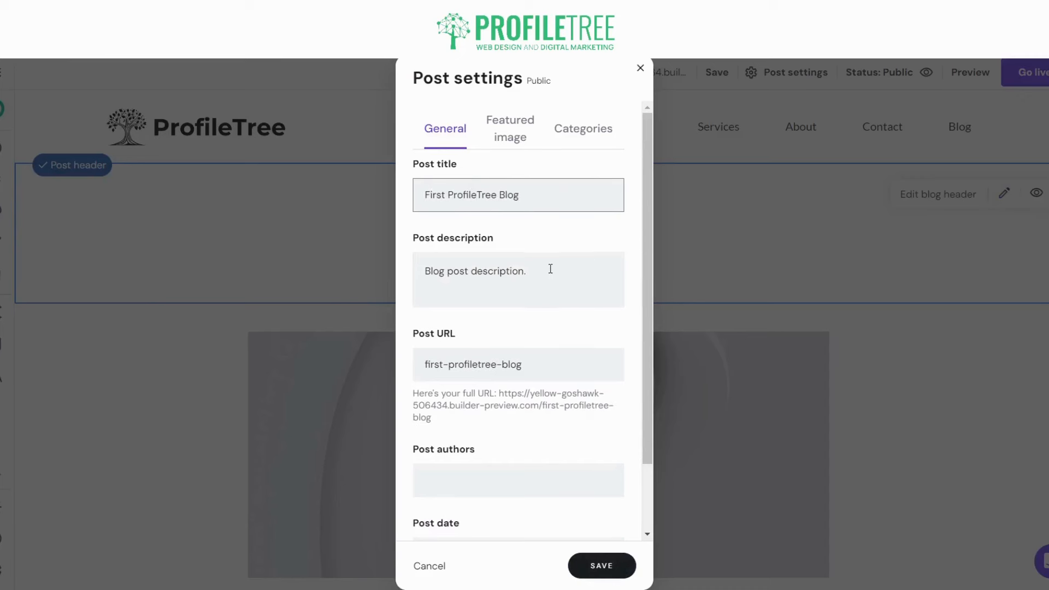
Step: Replace the post description with text beginning "This is the First ProfileTre"
triple_click(550, 268)
text(THis is)
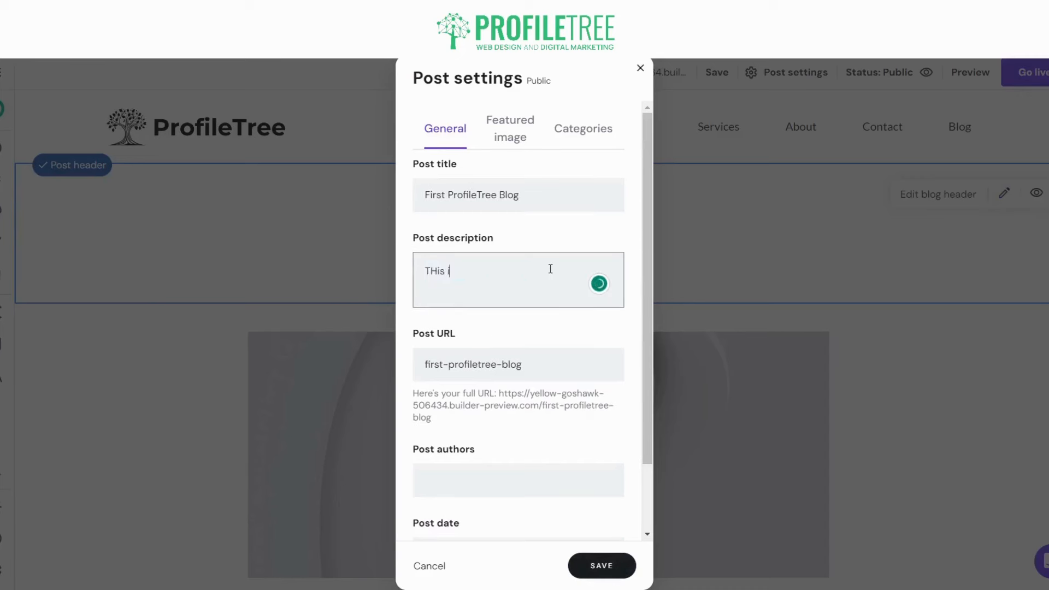
key(BackSpace)
key(BackSpace)
key(BackSpace)
key(BackSpace)
key(BackSpace)
key(BackSpace)
key(BackSpace)
text(his is the First ProfileTre)
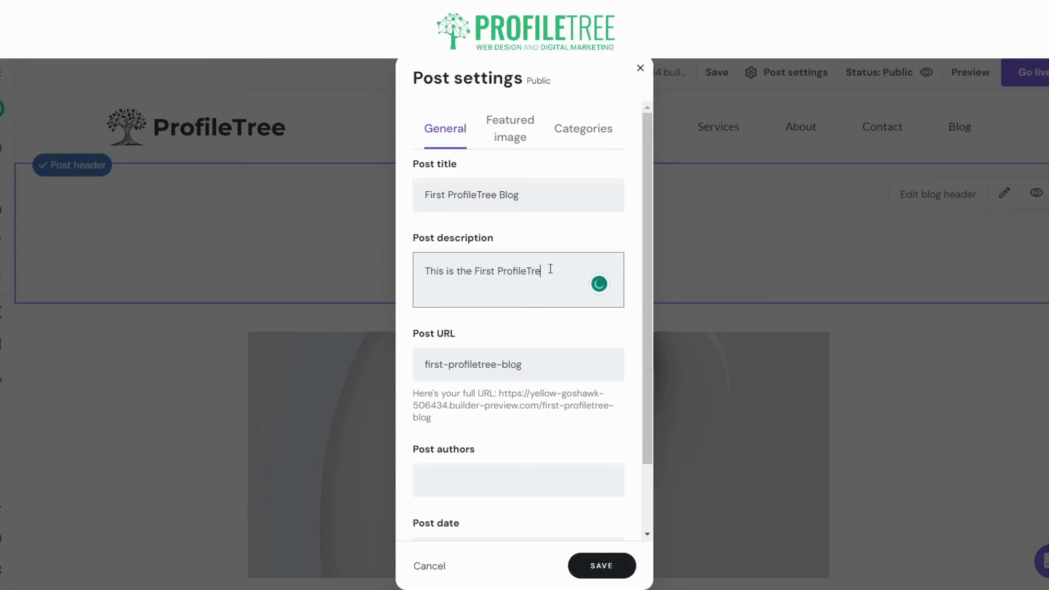
Step: Complete the post description so it reads "This is the First ProfileTree Blog for this website"
text(e Blog for this website)
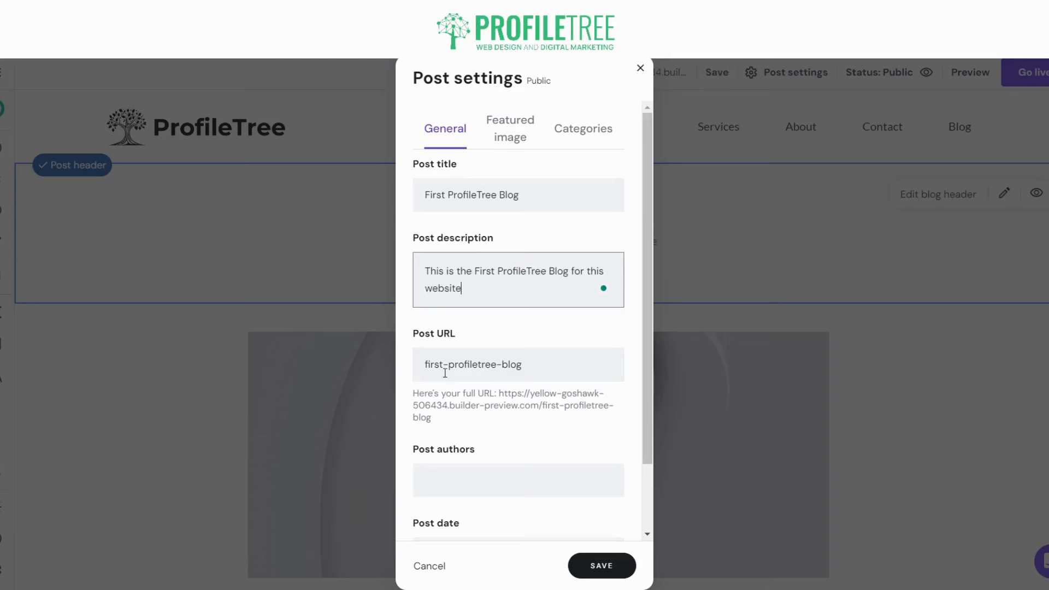
click(445, 373)
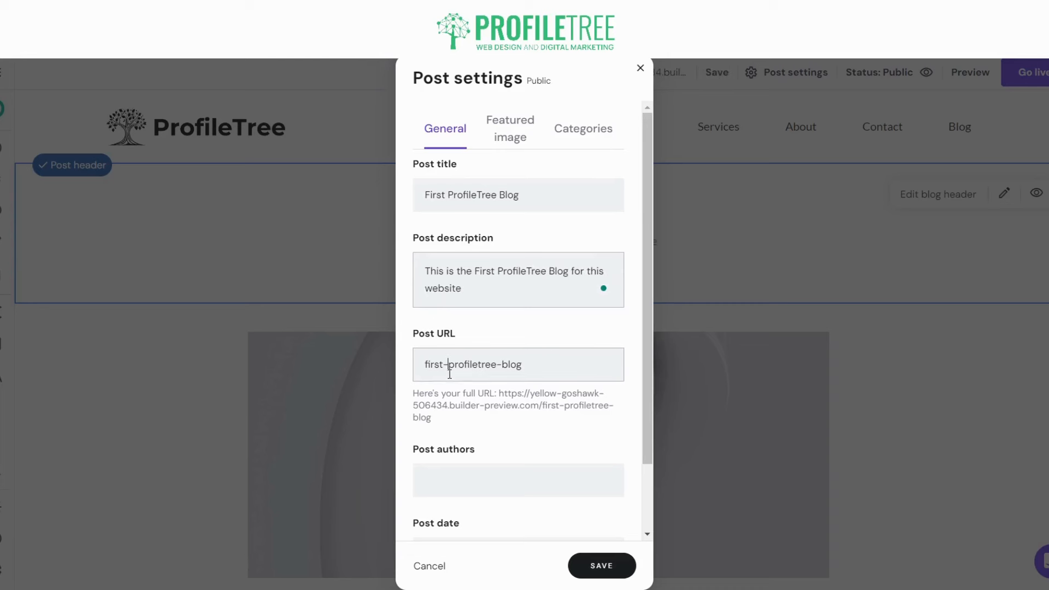
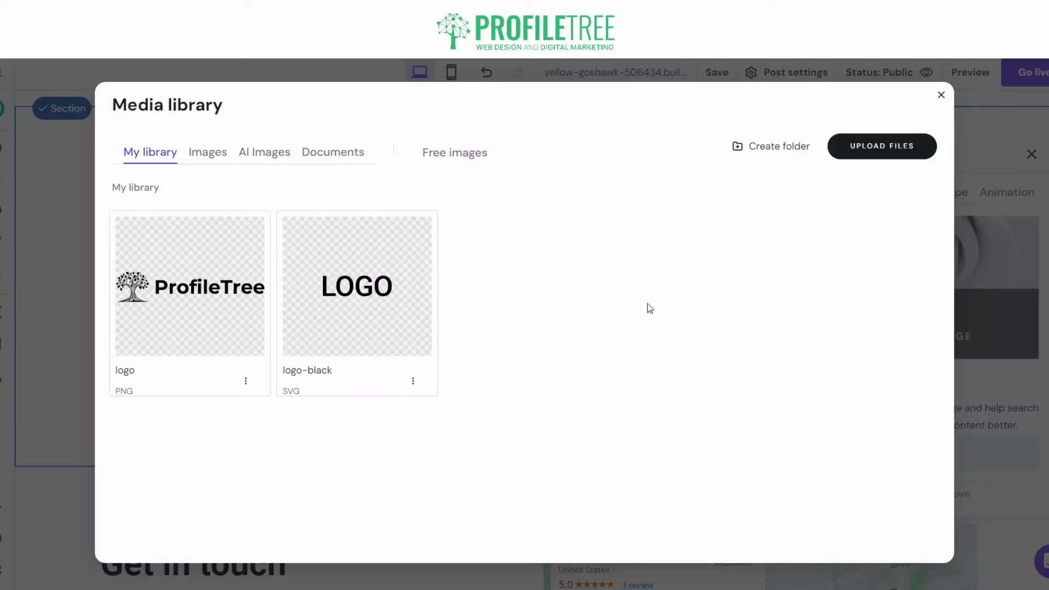
Step: Search the free images for "Blog" and replace the post image with the photo of a laptop, mug and notepad on a desk
click(203, 155)
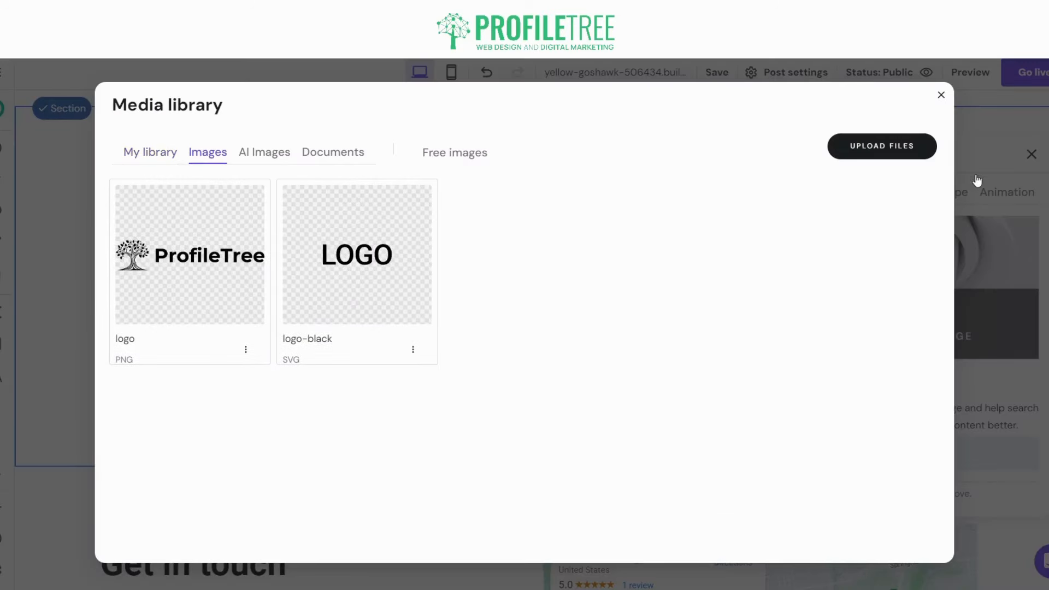
click(476, 154)
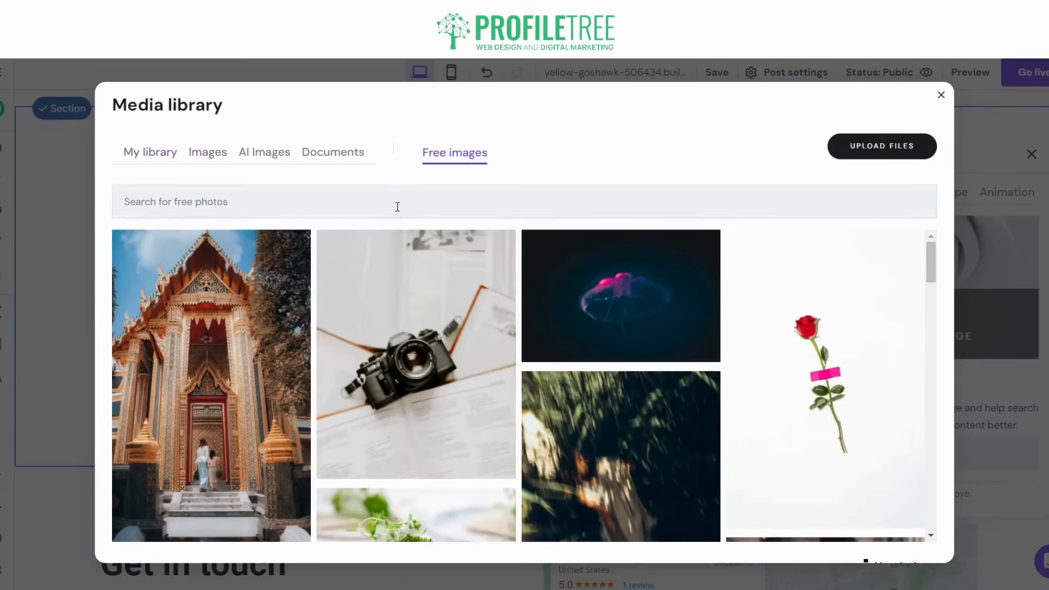
click(397, 207)
text(Blog)
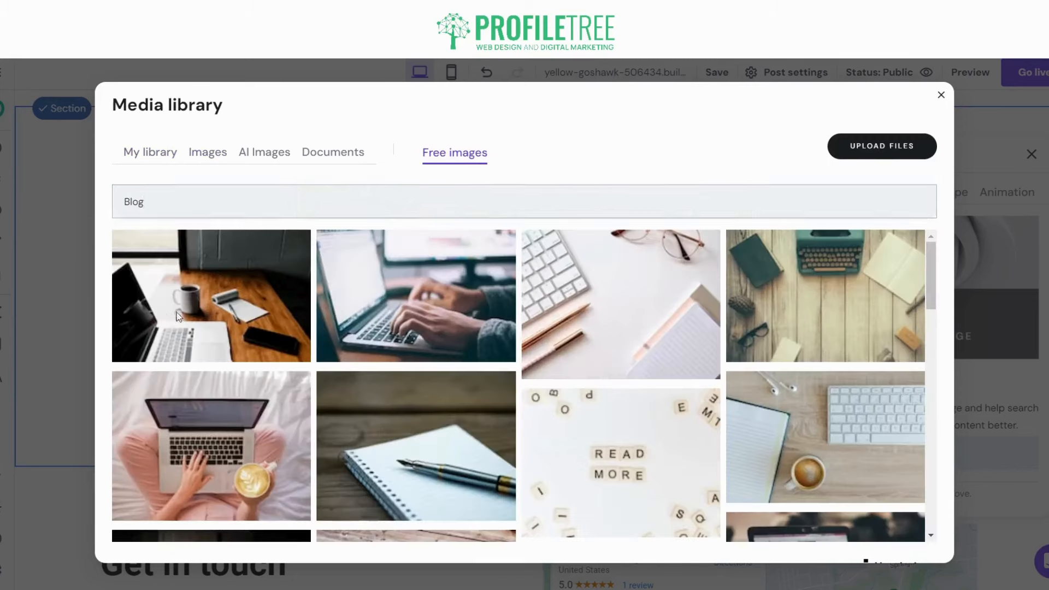
click(261, 338)
click(898, 535)
scroll(276, 255, up, 3)
scroll(298, 396, down, 3)
scroll(349, 421, down, 1)
scroll(347, 421, down, 1)
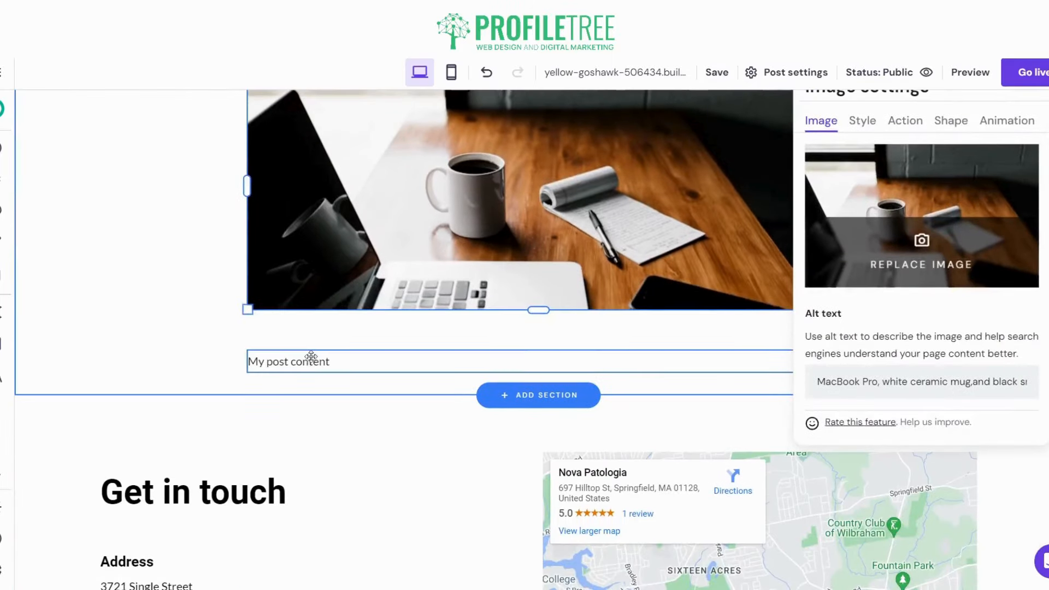
Step: Try to generate the post content with AI Writer using the prompt "Create a random blog post"
click(311, 362)
click(311, 362)
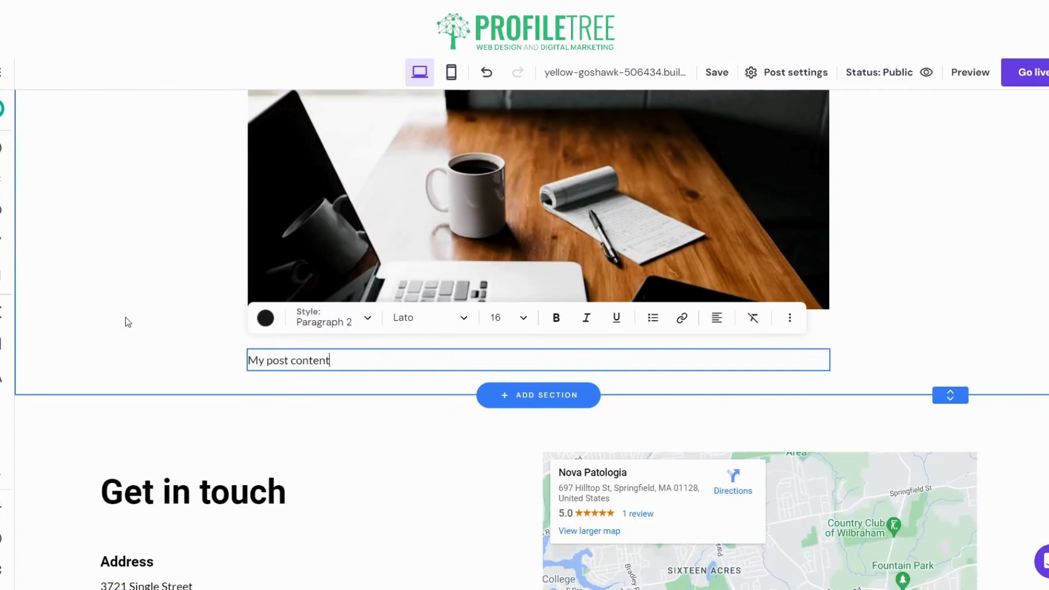
click(351, 318)
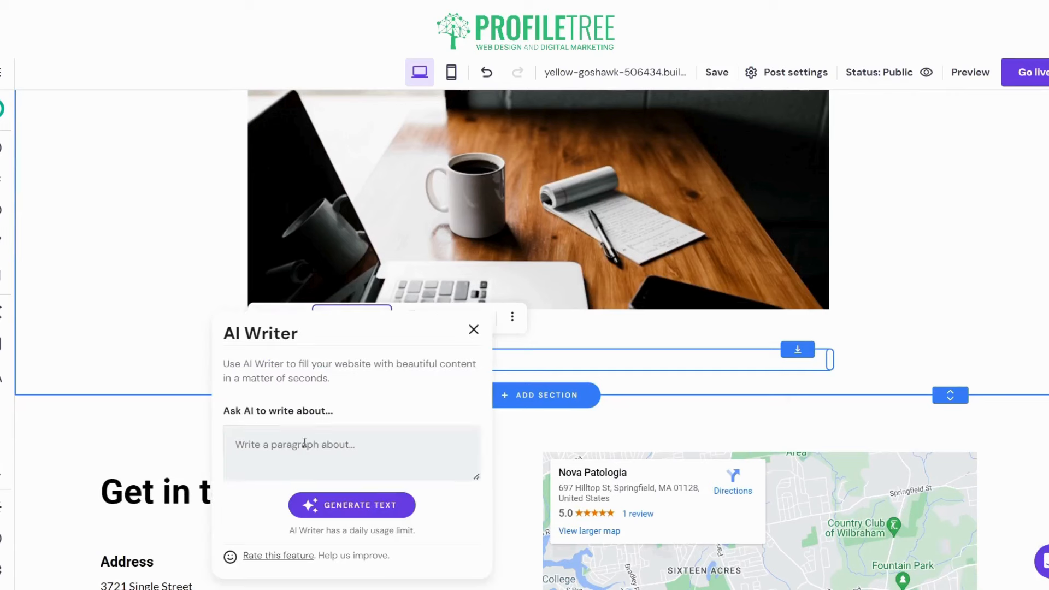
click(340, 444)
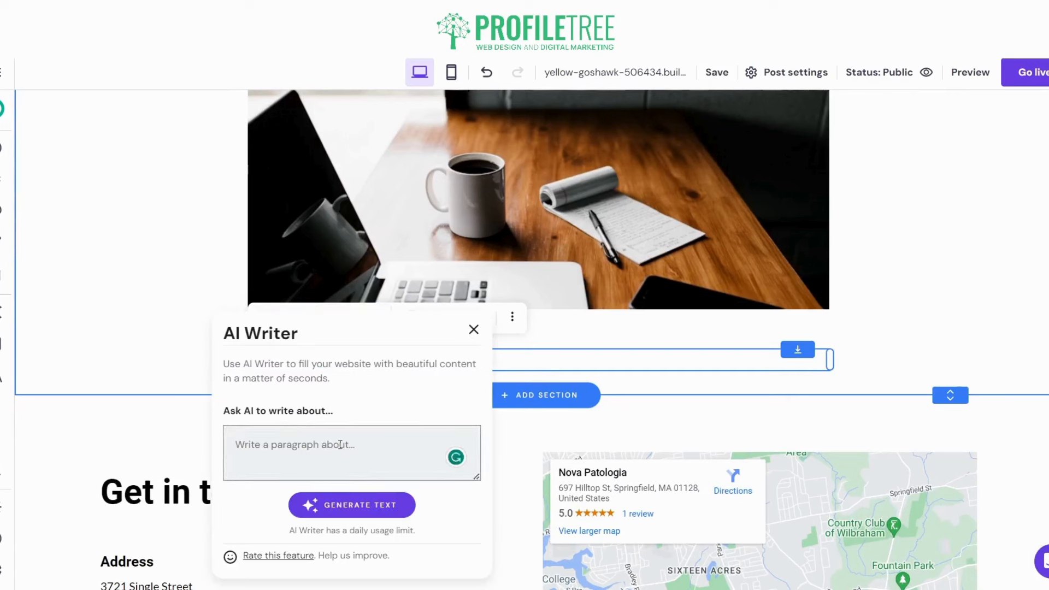
text(c)
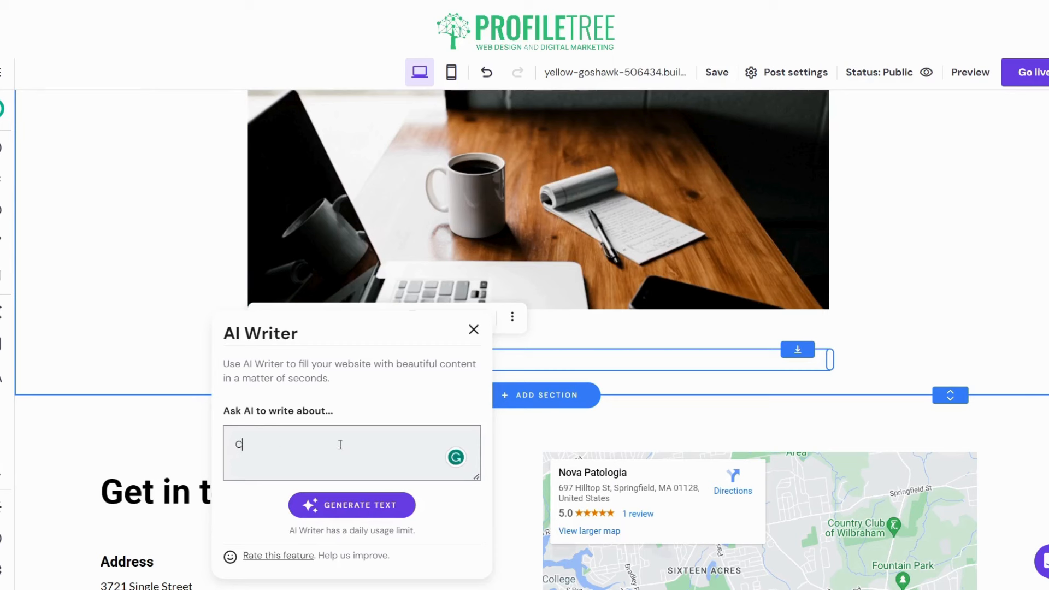
text(reate a n)
key(BackSpace)
key(BackSpace)
text(n a)
key(BackSpace)
key(BackSpace)
key(BackSpace)
text(random blog post)
click(375, 501)
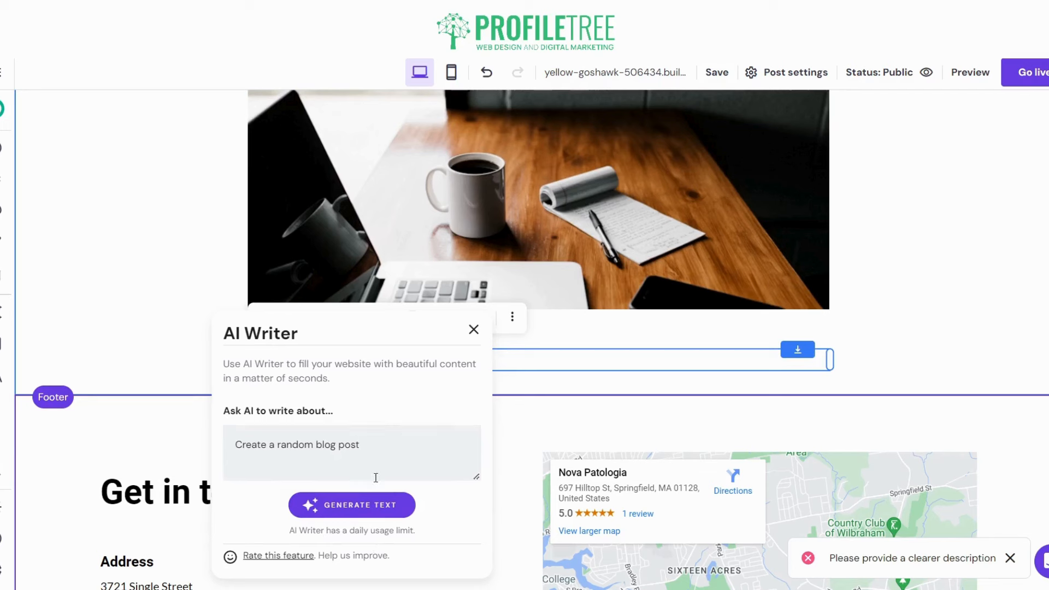
drag(378, 448, 175, 442)
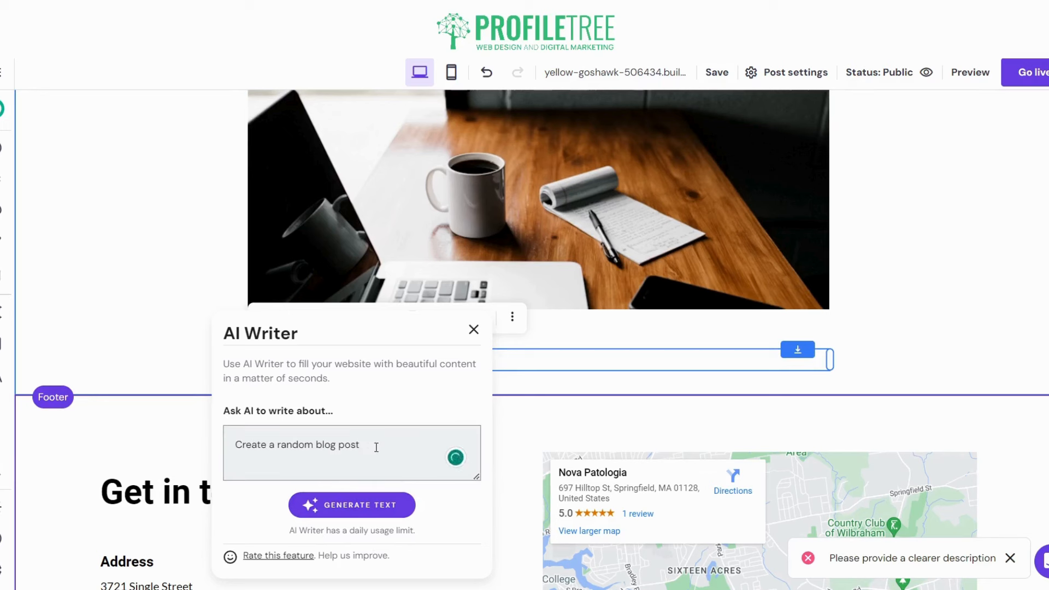
drag(375, 447, 239, 440)
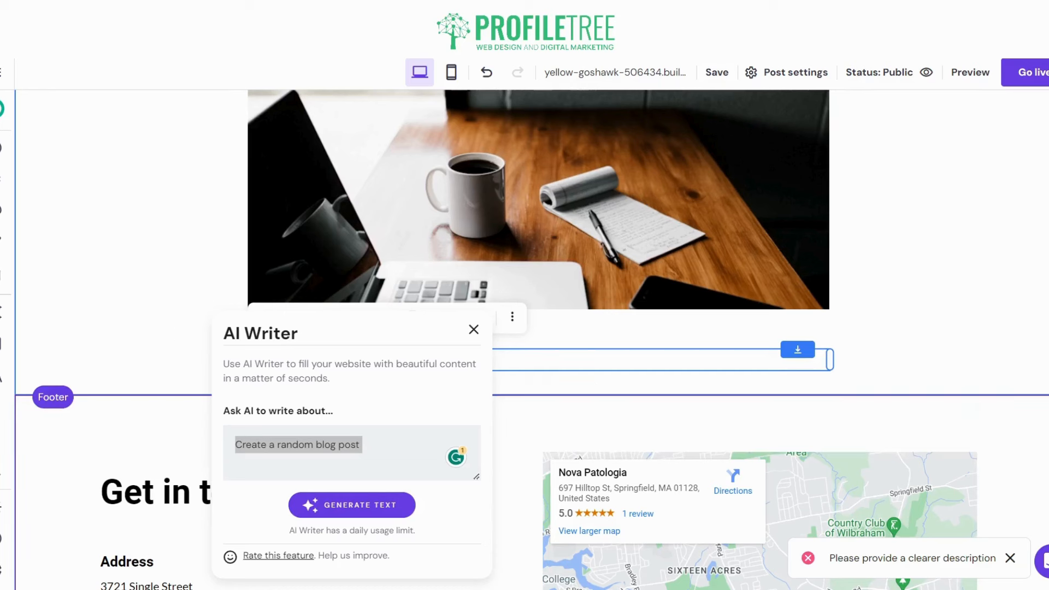
click(473, 330)
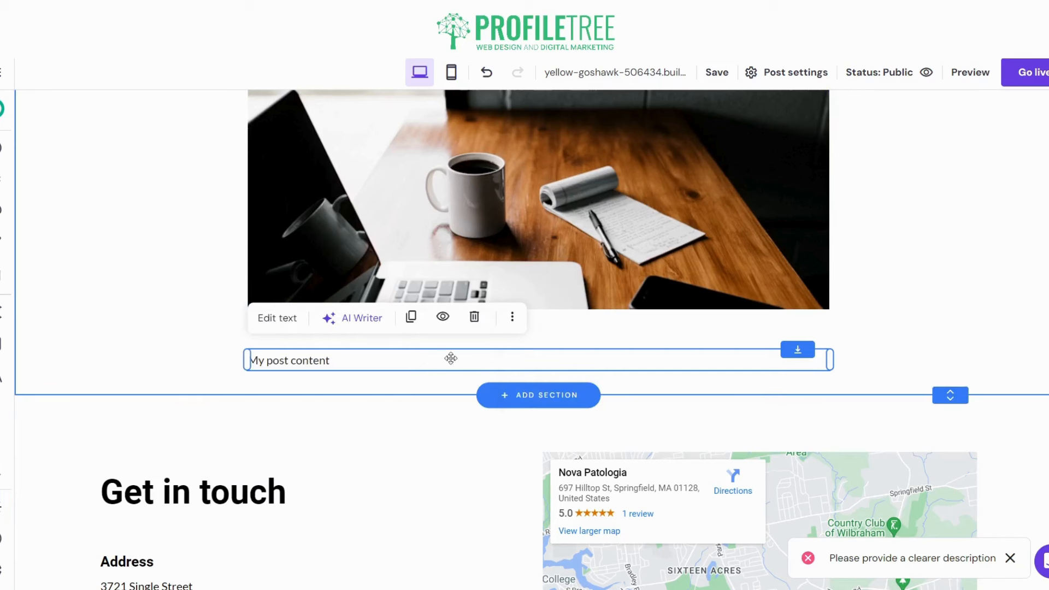
Step: Delete the placeholder text "My post content" from the text box below the post image
double_click(402, 368)
key(BackSpace)
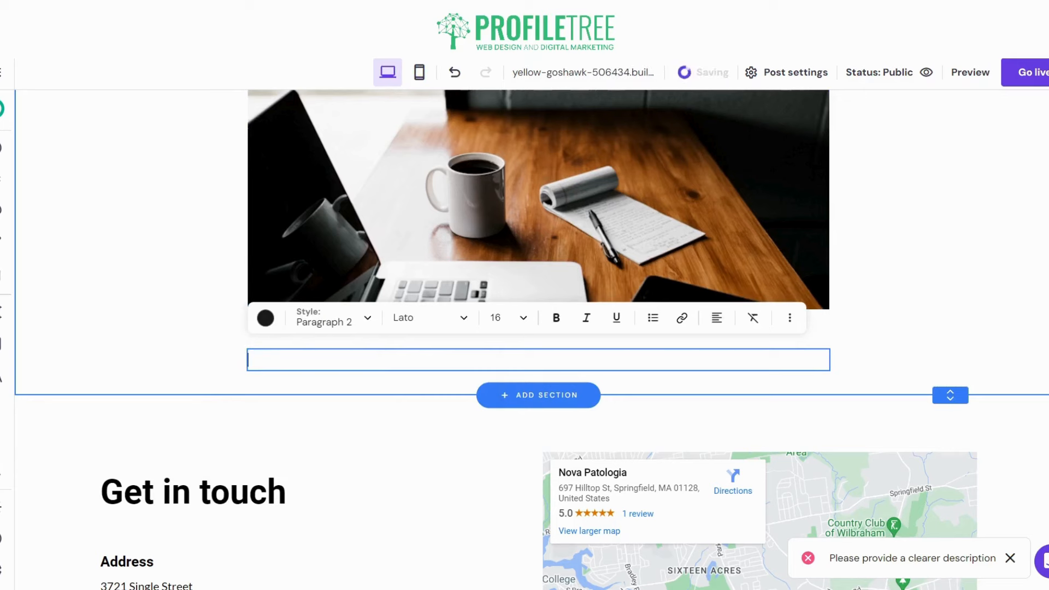
Step: Replace the post image with the free "Mind Mapping" photo of a hand pinning string on a planning board
scroll(766, 342, up, 5)
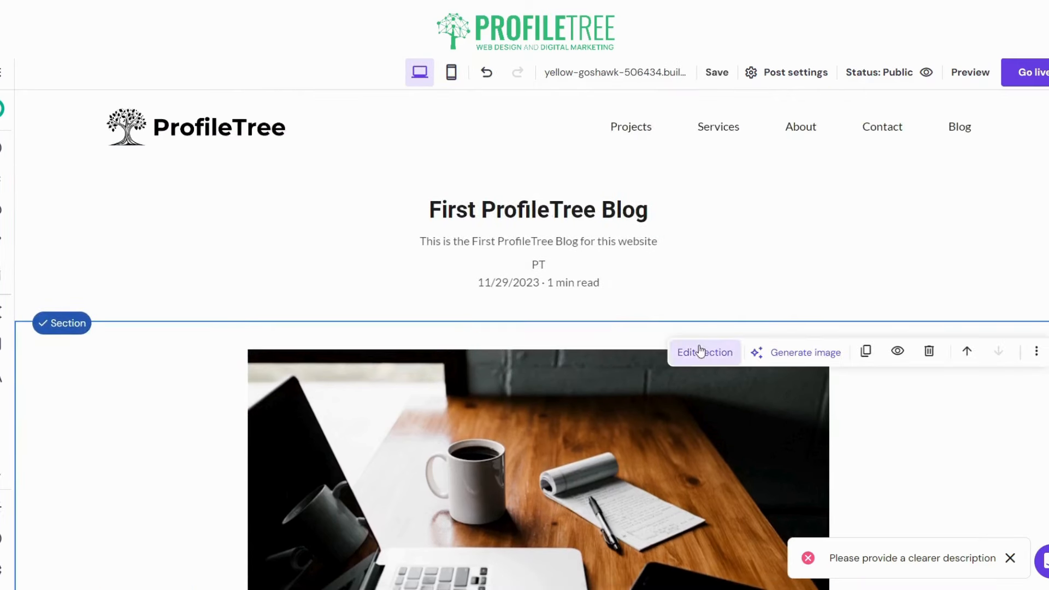
click(439, 507)
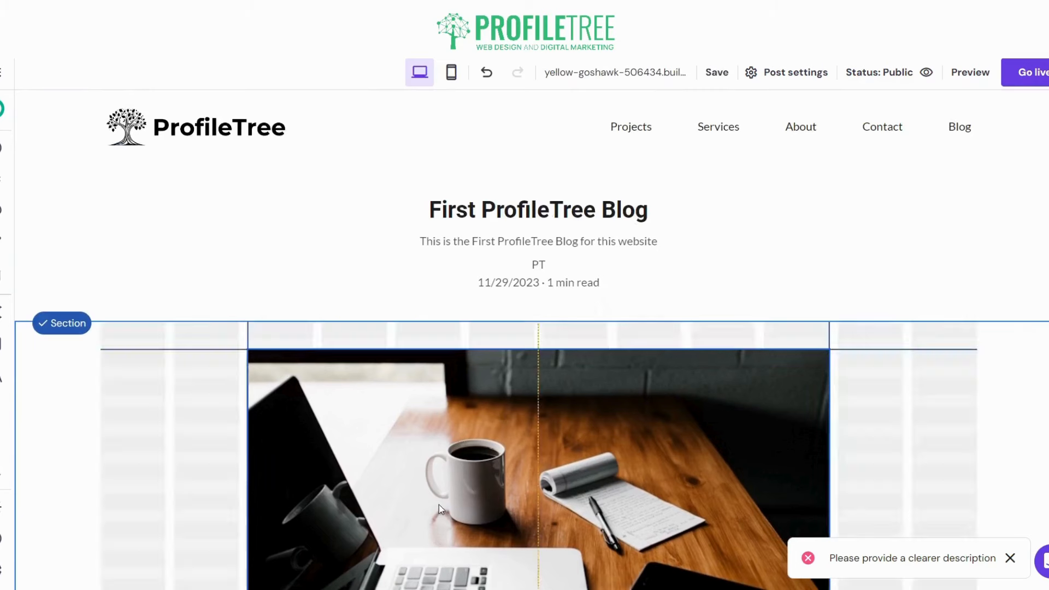
click(279, 317)
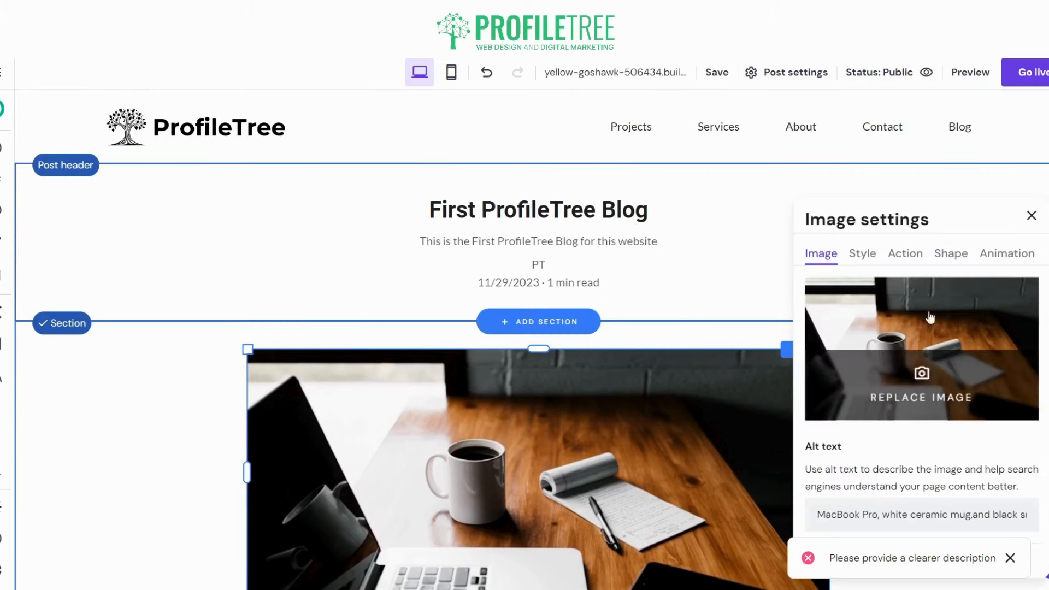
click(884, 370)
click(483, 162)
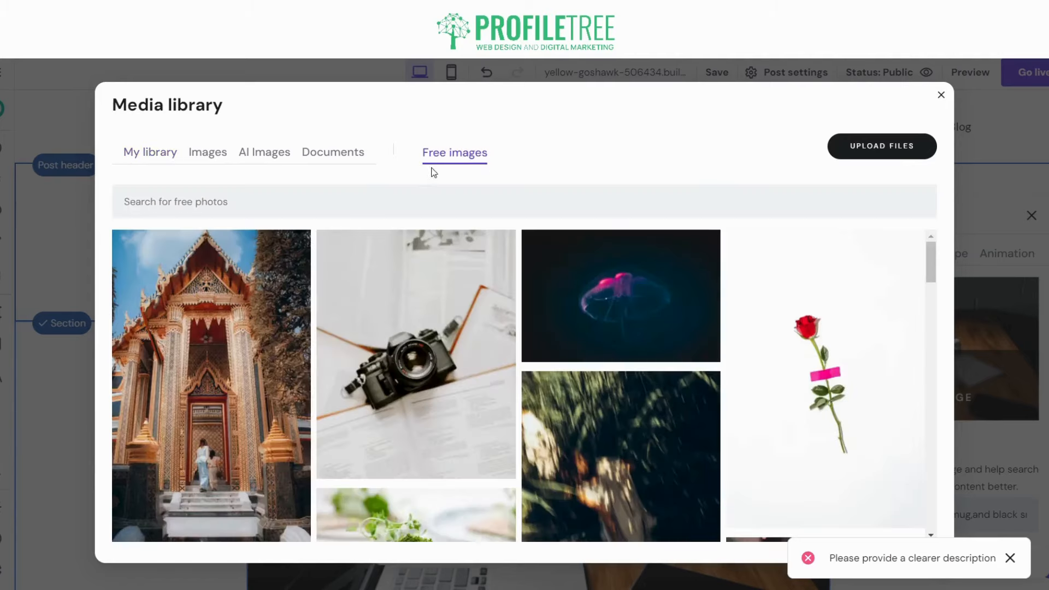
text(Mi)
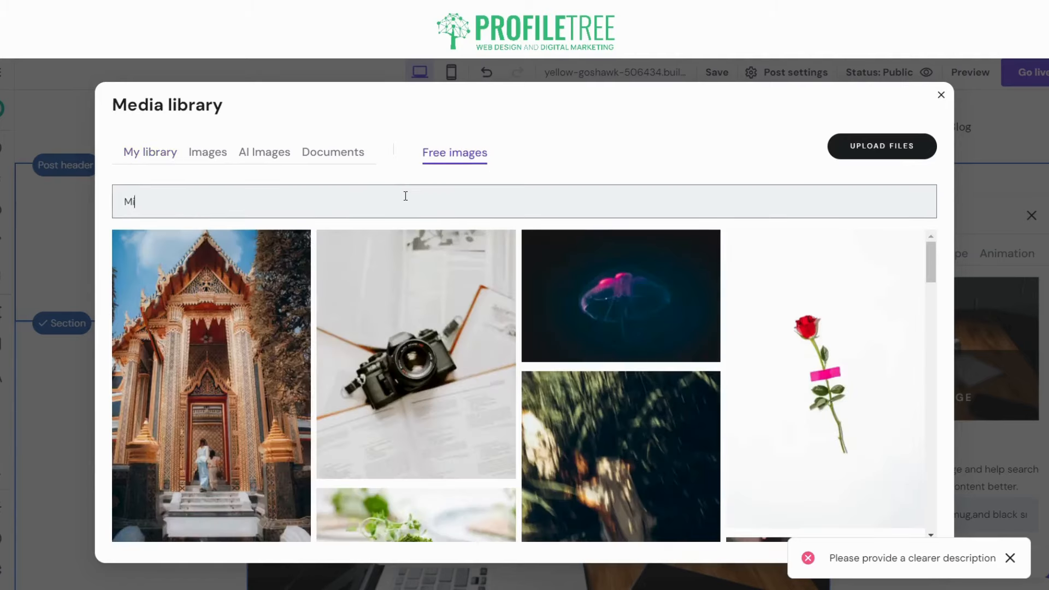
text(nd Mapping)
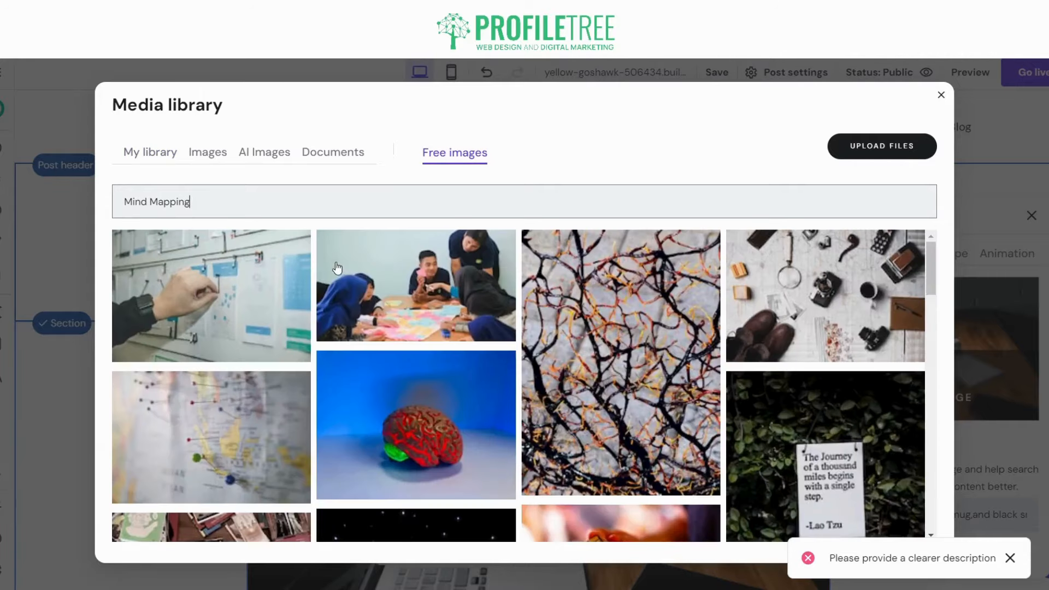
click(206, 314)
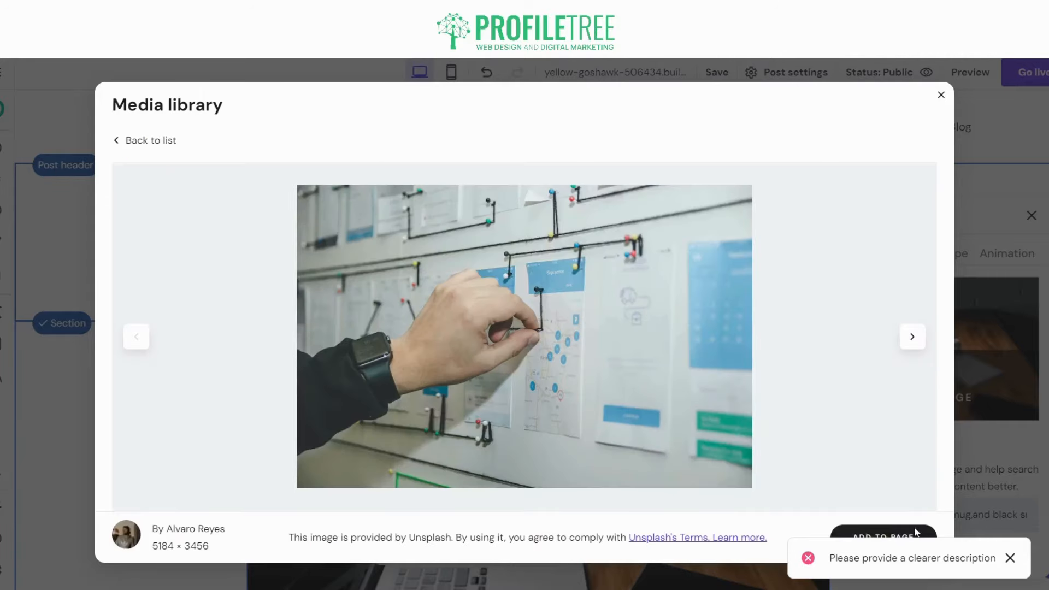
click(1010, 557)
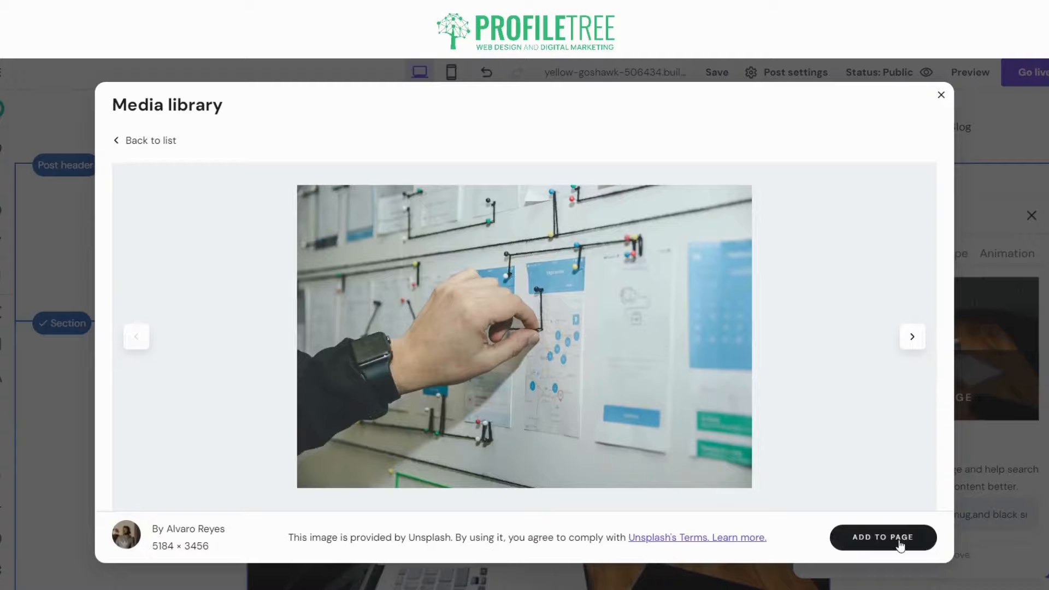
click(899, 540)
click(1031, 216)
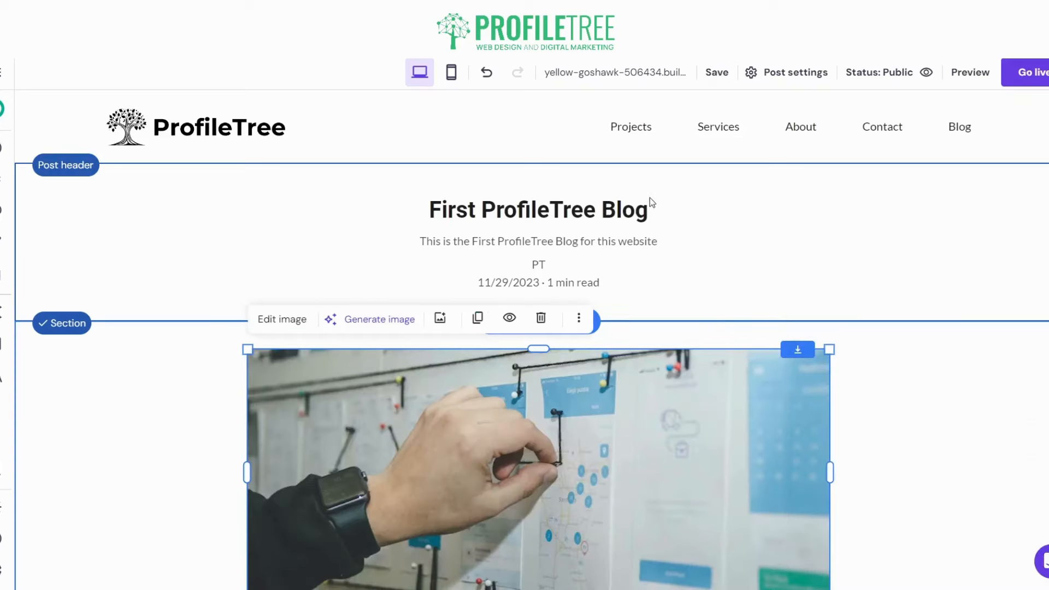
Step: Change the post title to "Unleash Your Creativity: Exploring the Art of Mind Mapping" in the post settings
click(649, 210)
click(964, 195)
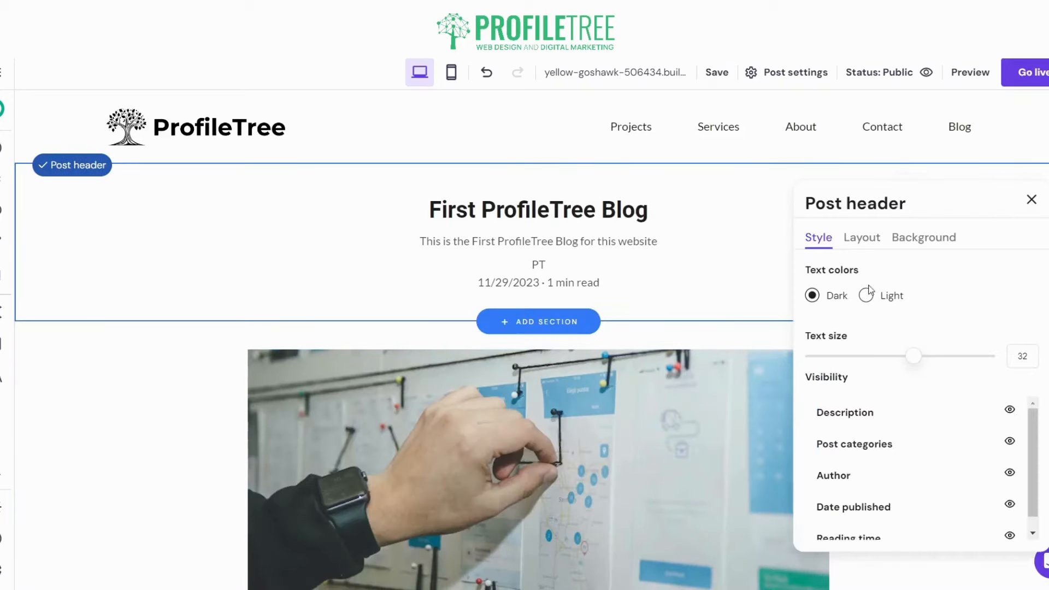
click(1031, 199)
click(1003, 194)
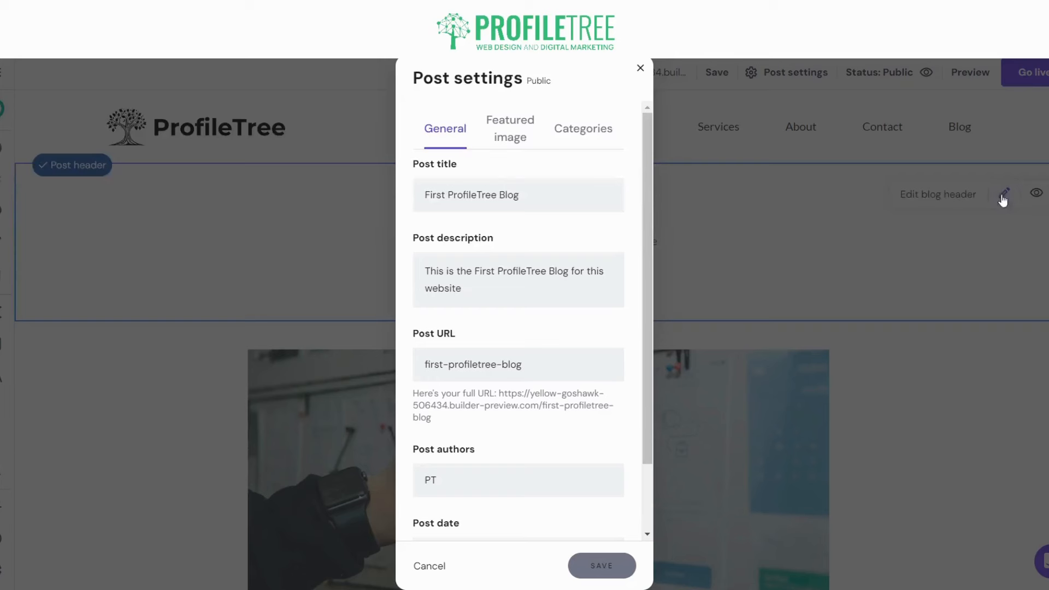
drag(573, 200, 273, 173)
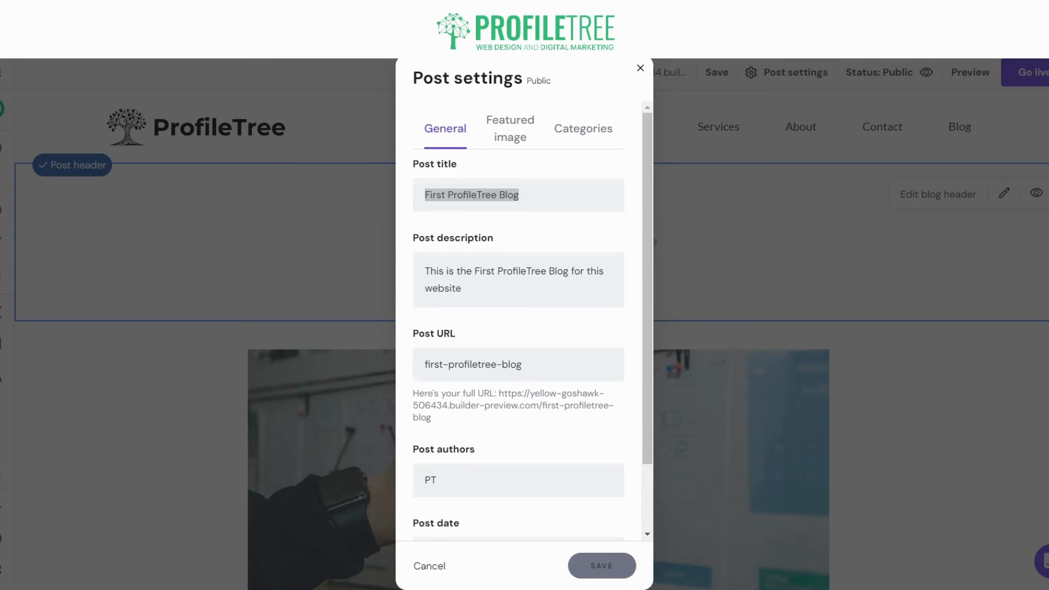
triple_click(555, 186)
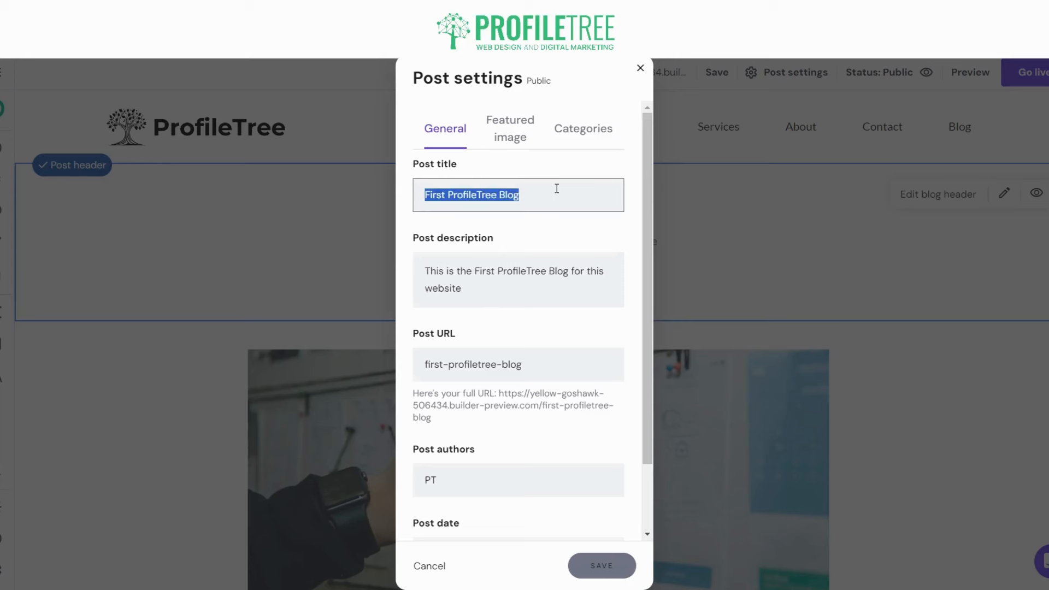
text(Unleash Your Creativity: Exploring the Art of Mind Mapping)
click(553, 230)
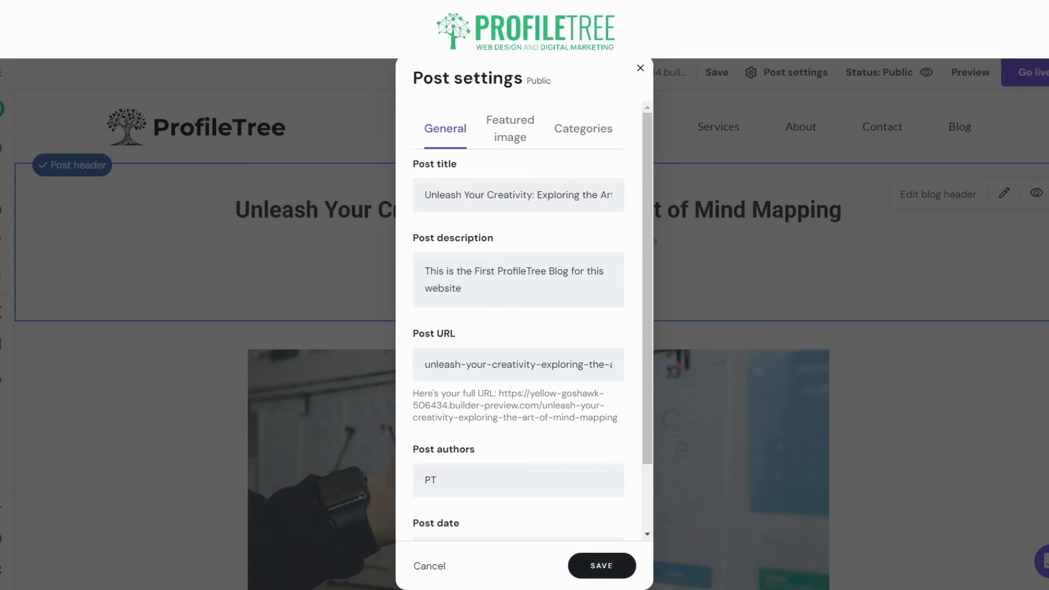
Step: Set the post description to "In a world brimming with information, ideas, and tasks, staying organized and tapping into your creative potential can be a challenge" and save
triple_click(528, 287)
key(ctrl+v)
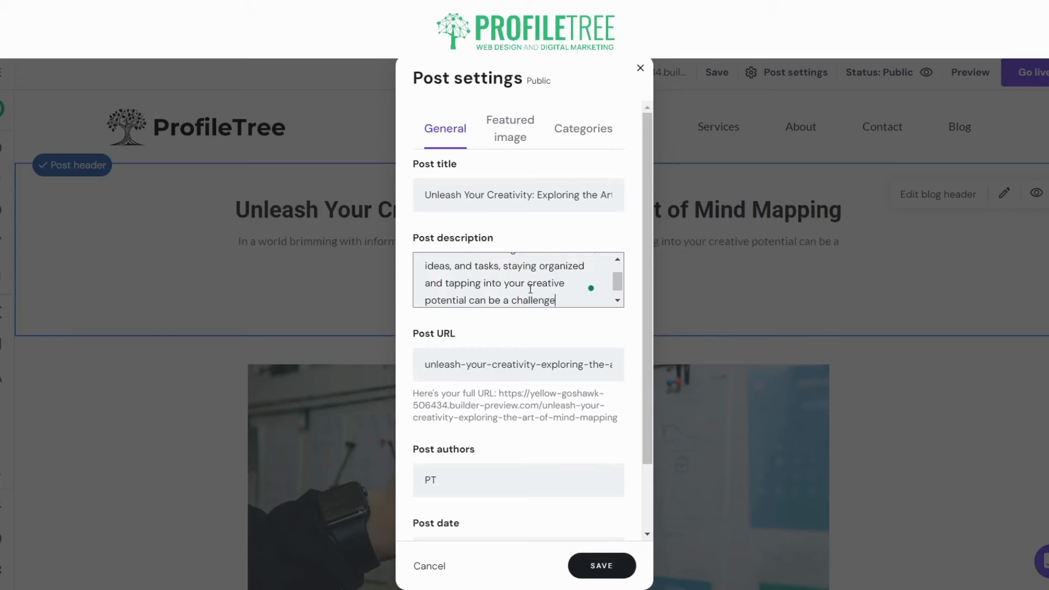
click(317, 292)
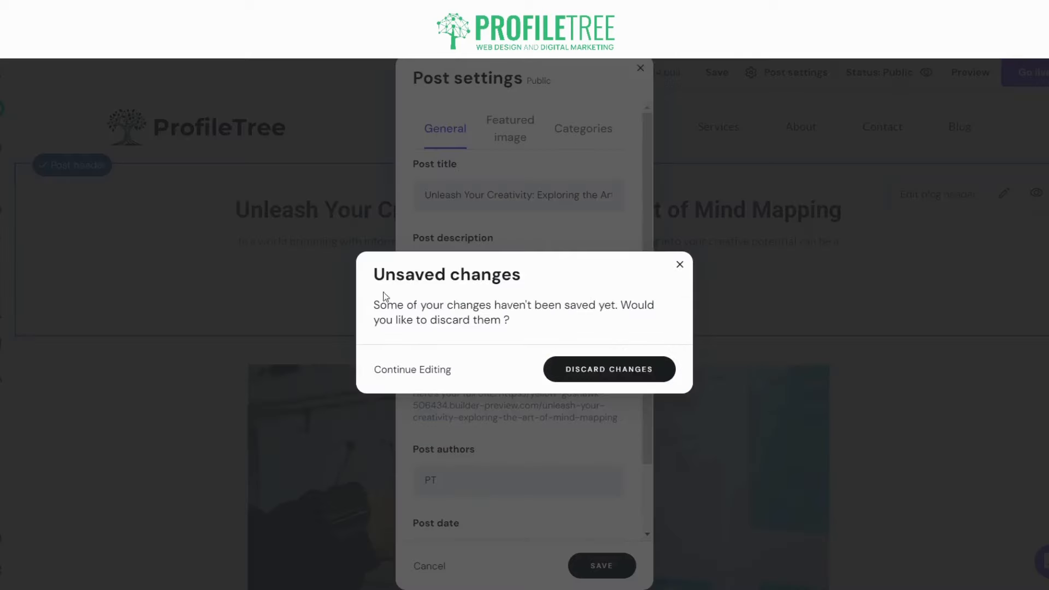
click(680, 265)
click(601, 565)
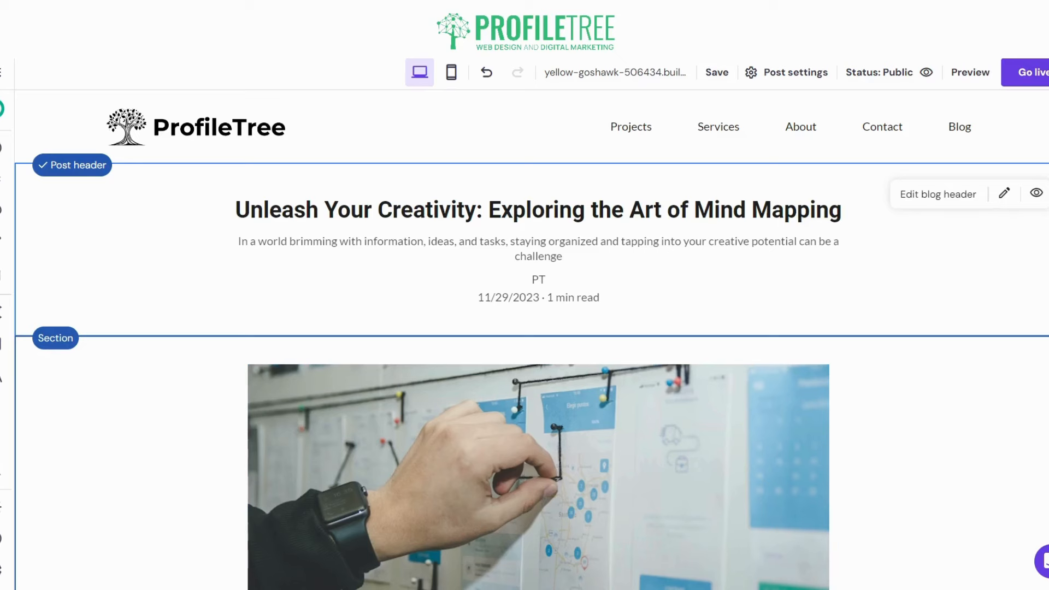
scroll(716, 358, down, 5)
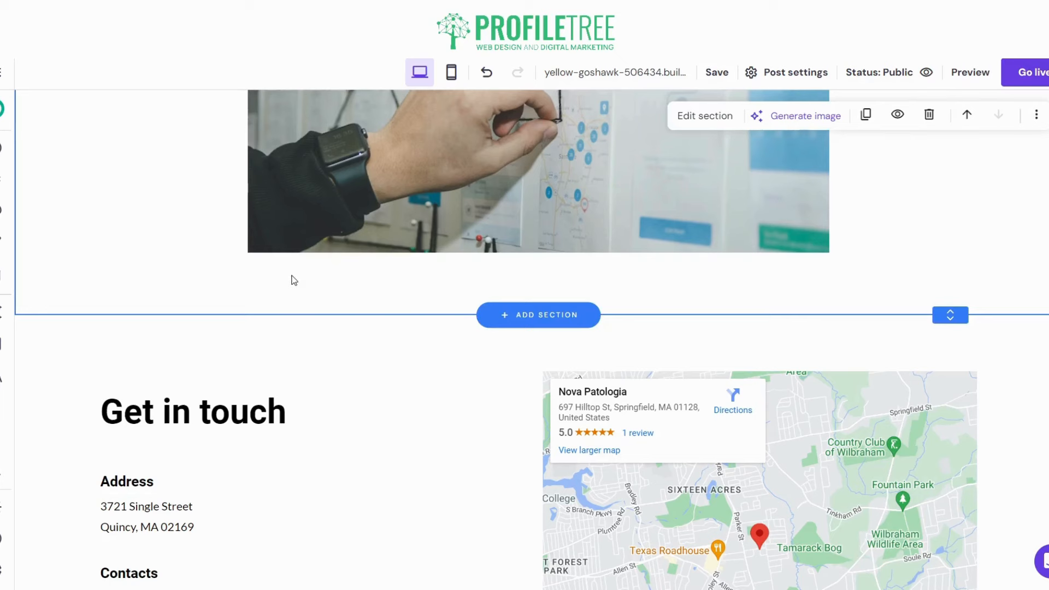
scroll(765, 169, up, 4)
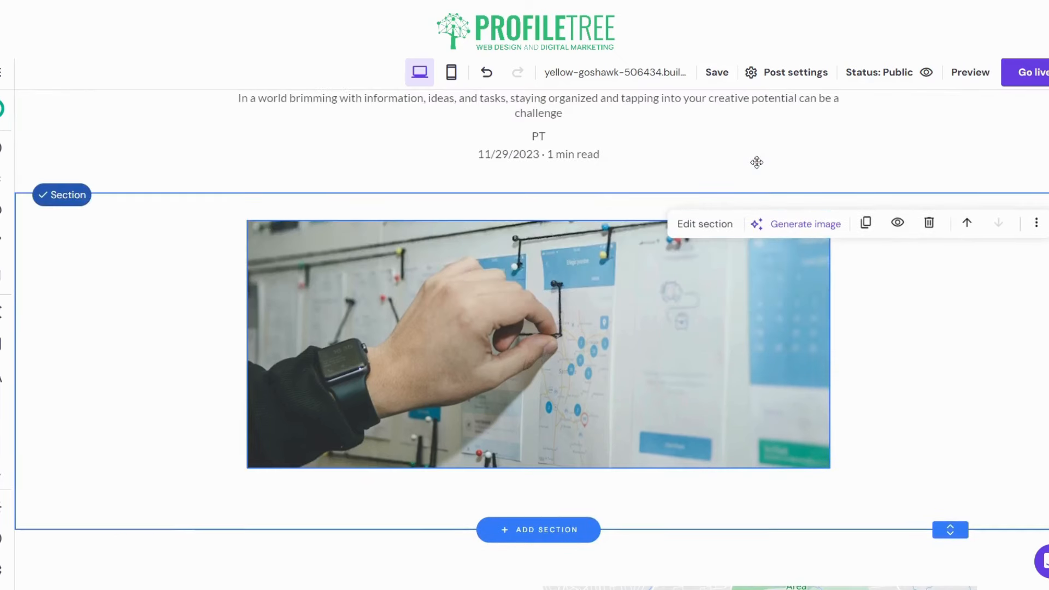
Step: Add a new text element to the post section, just below the mind mapping image, and open it for editing
click(485, 395)
click(159, 390)
scroll(77, 236, down, 2)
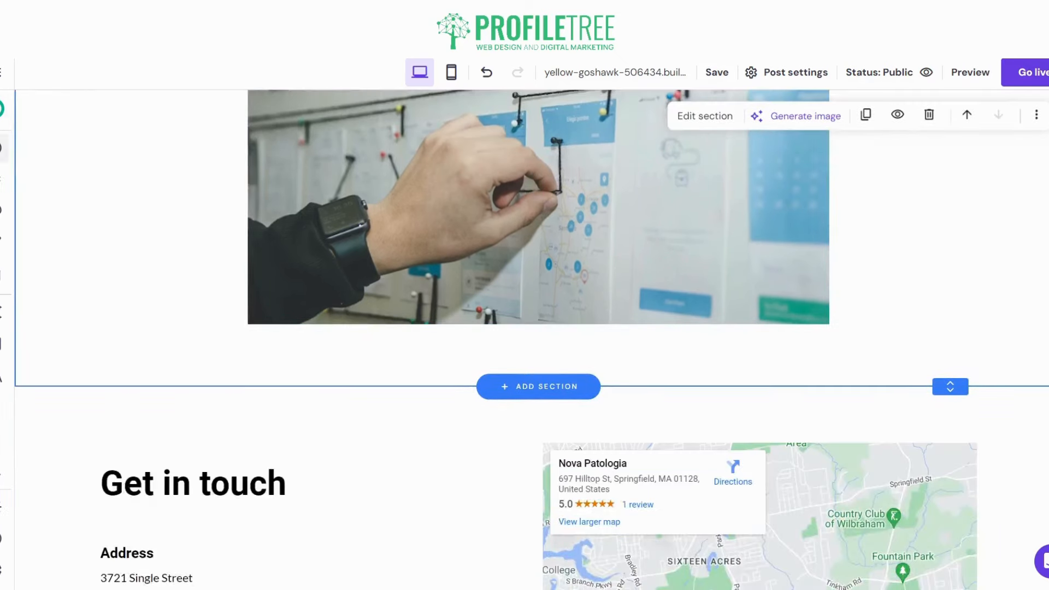
click(4, 148)
drag(79, 244, 437, 350)
click(576, 379)
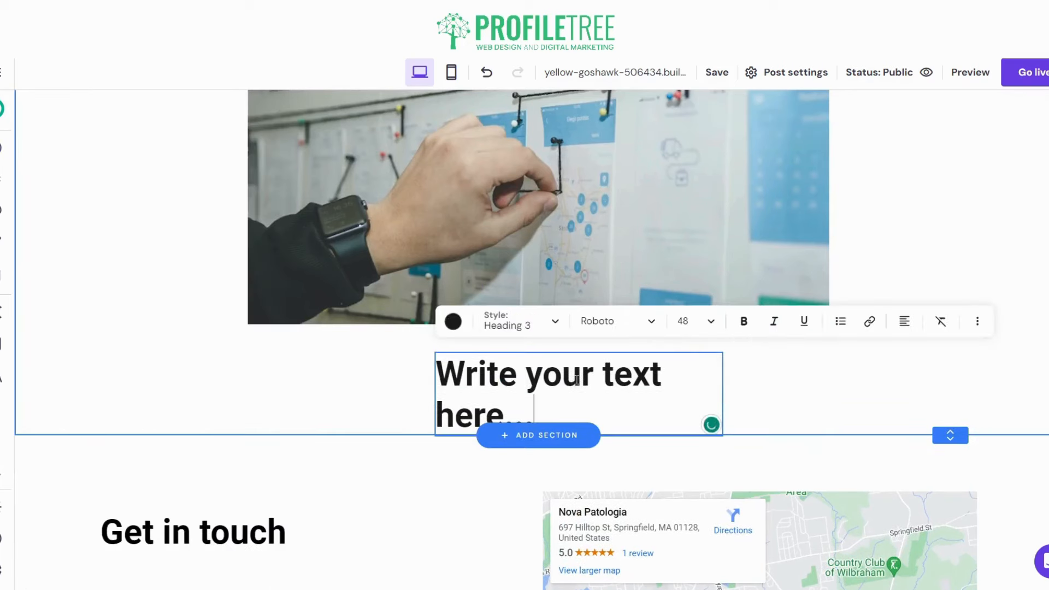
Step: Set the new text's font size to 15 and replace its placeholder with the copied mind mapping article
click(680, 323)
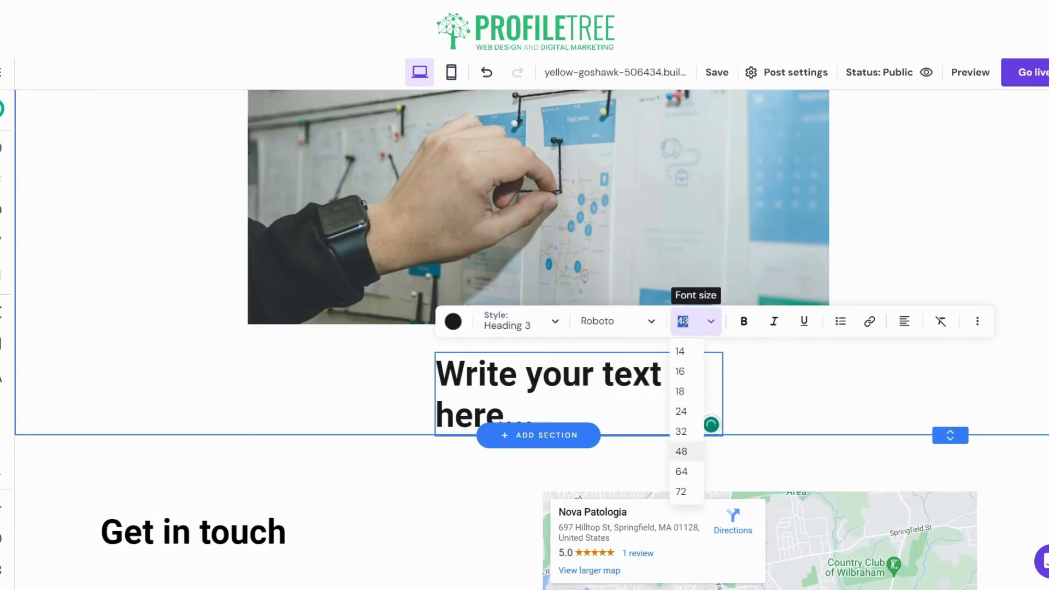
text(15)
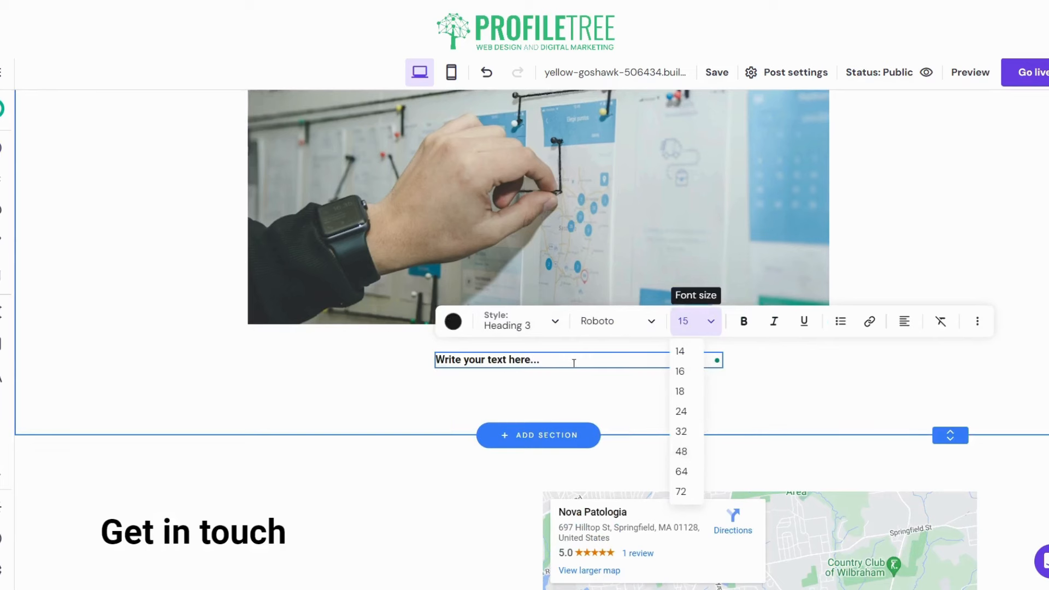
triple_click(552, 358)
key(ctrl+v)
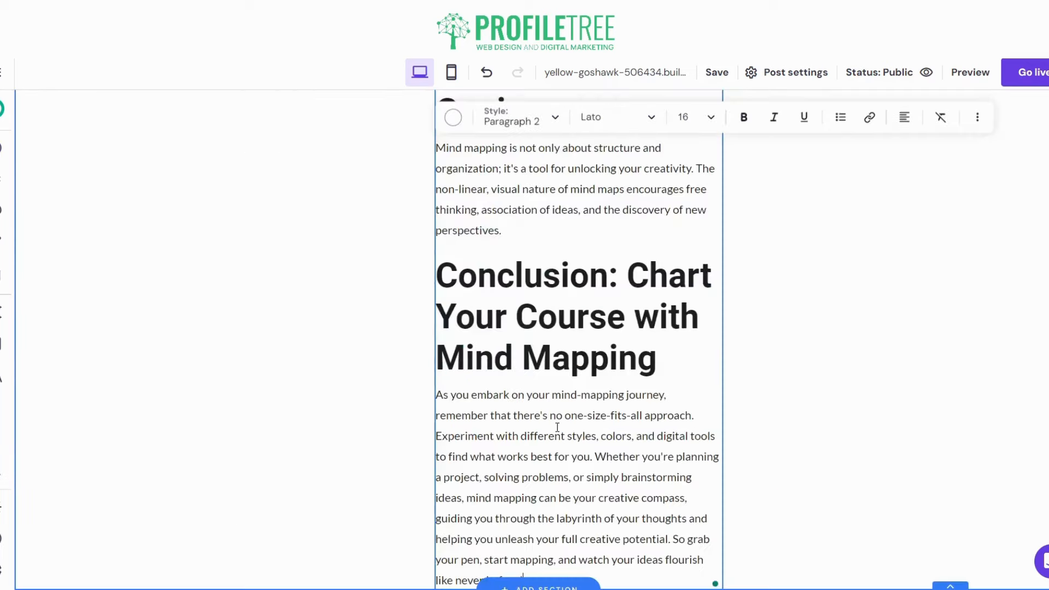
Step: Widen the article text box on both sides to span the page's content width and place it slightly lower beneath the image
click(304, 232)
scroll(452, 382, up, 8)
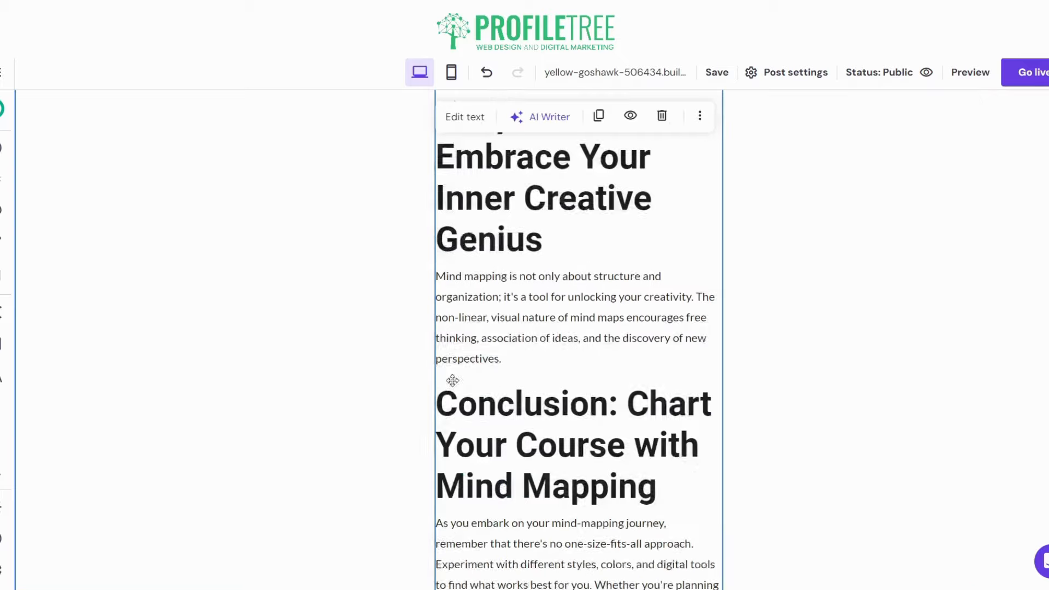
scroll(454, 350, up, 5)
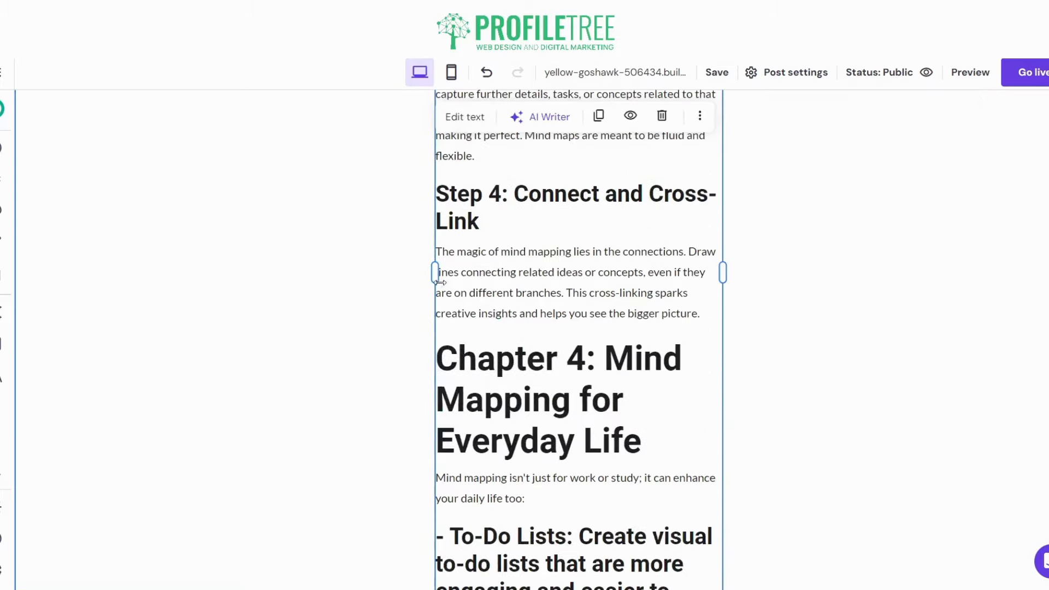
drag(382, 272, 109, 257)
scroll(721, 400, up, 10)
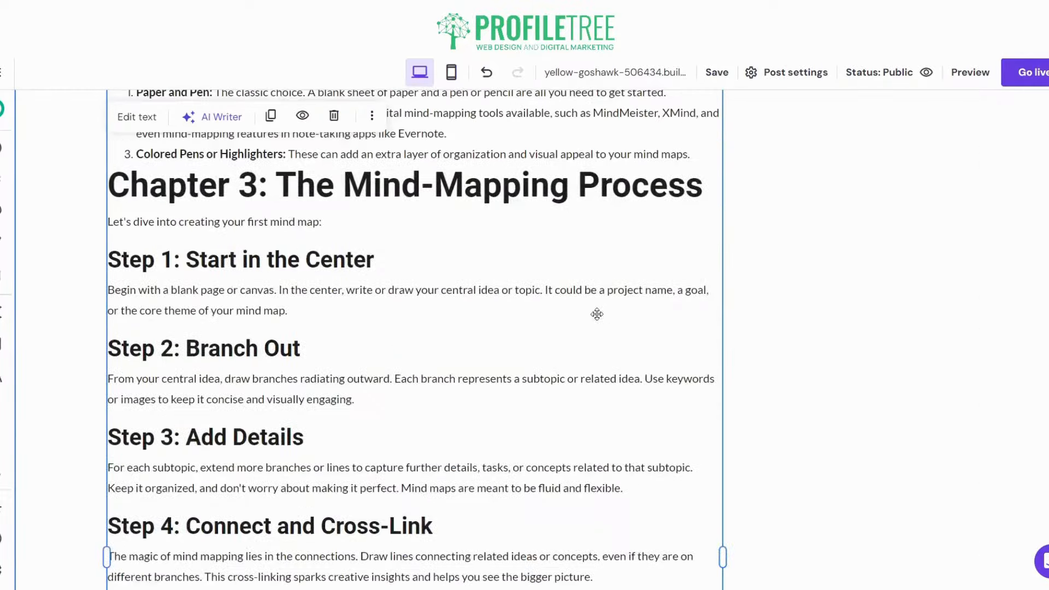
drag(723, 345, 1014, 344)
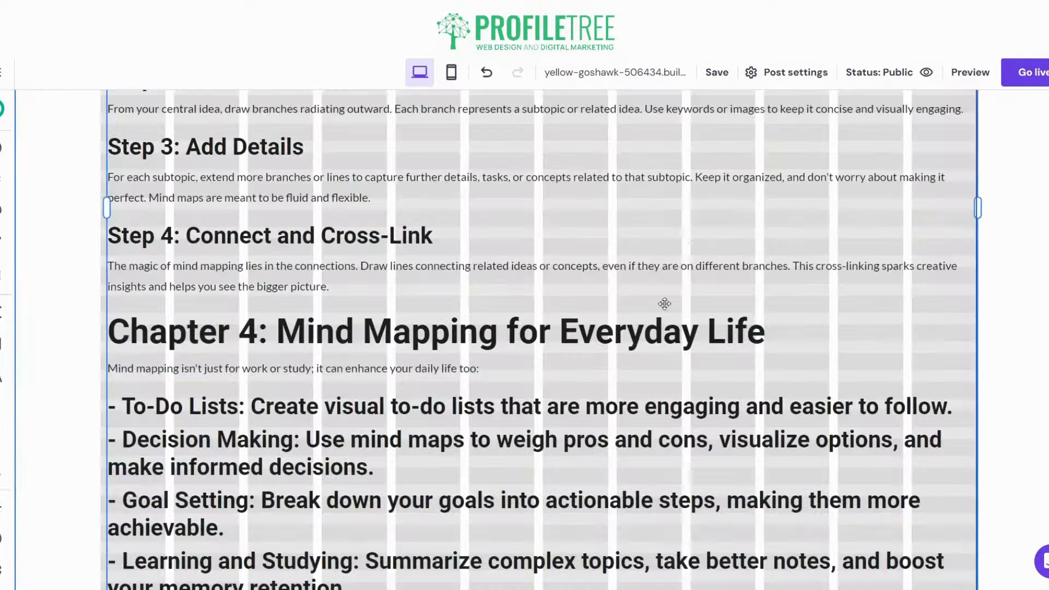
scroll(508, 329, up, 10)
scroll(503, 327, down, 4)
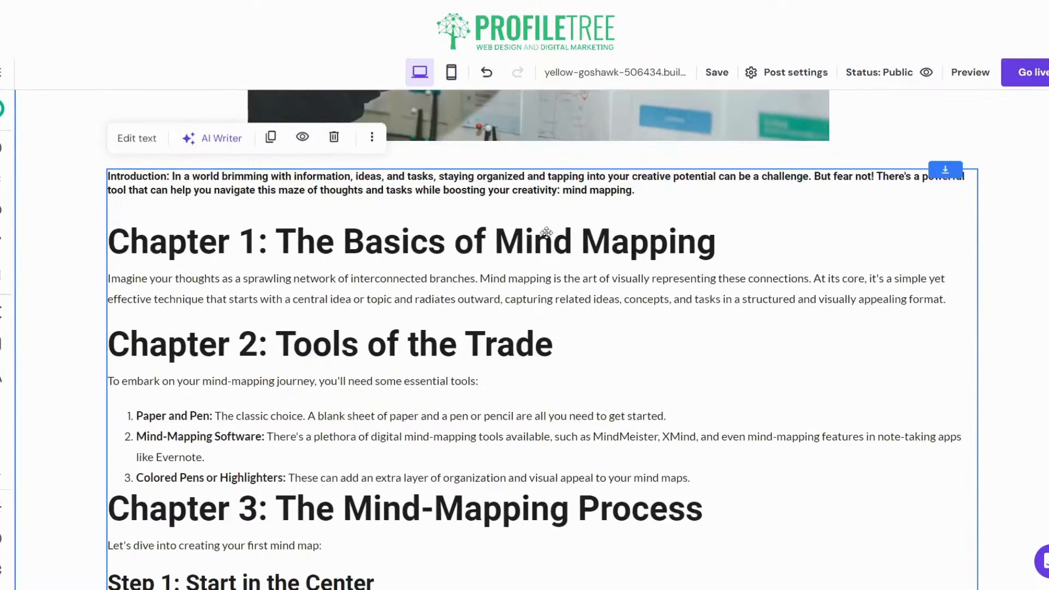
drag(879, 230, 911, 238)
scroll(576, 247, up, 8)
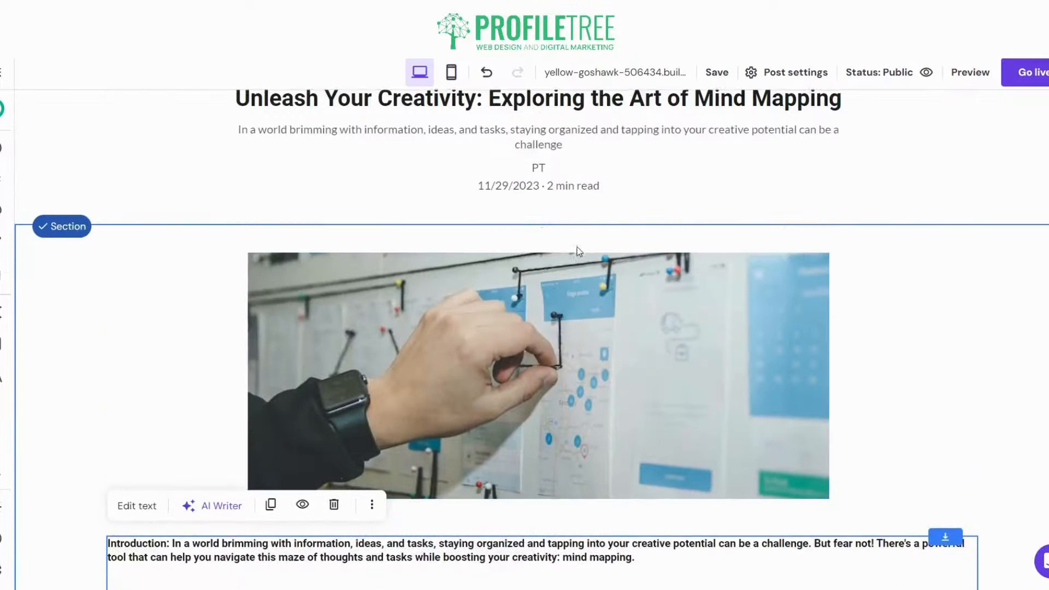
Step: Review the post's layout from the header and image through the chapters to the conclusion
scroll(48, 262, down, 4)
scroll(215, 279, up, 5)
scroll(344, 265, down, 5)
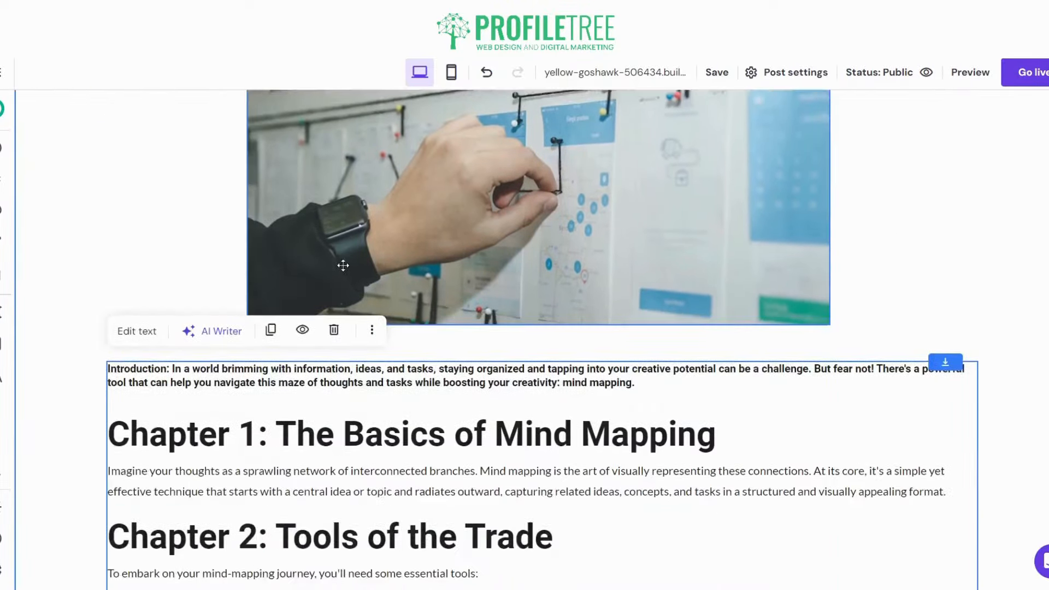
scroll(422, 298, up, 5)
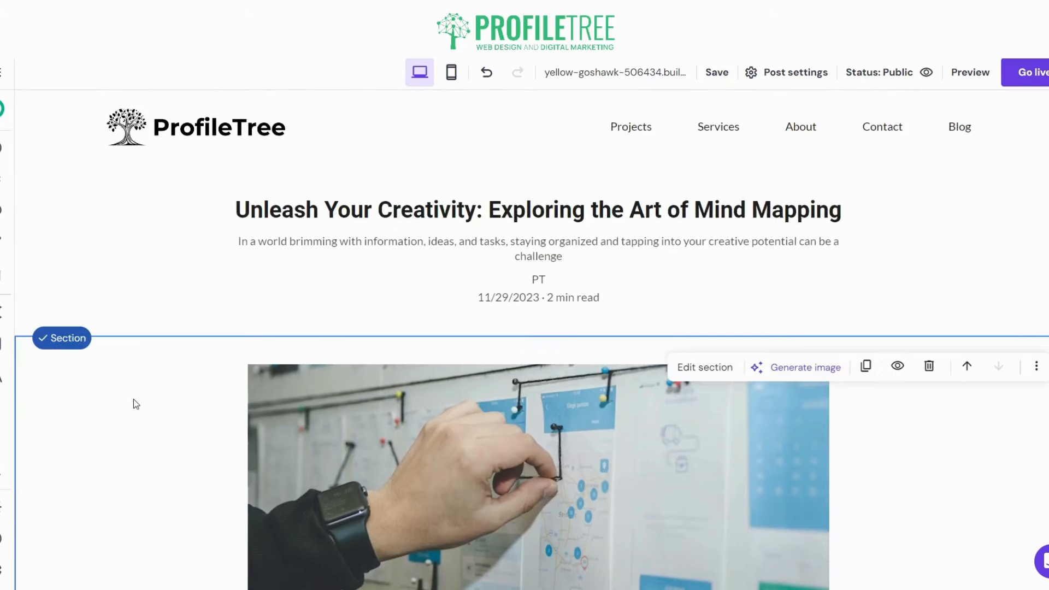
scroll(235, 377, down, 1)
scroll(225, 366, down, 2)
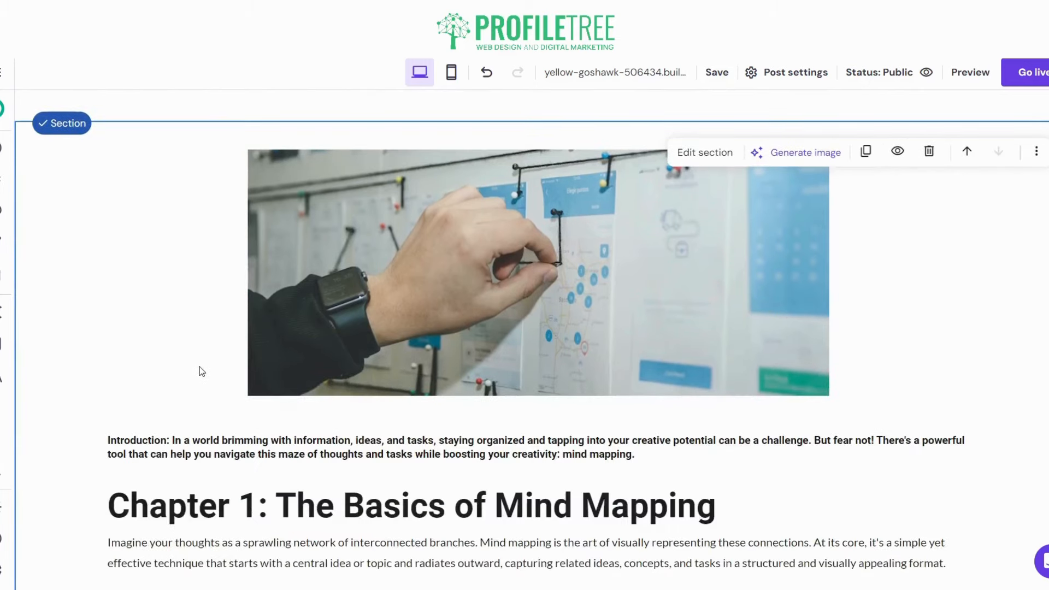
scroll(568, 407, down, 15)
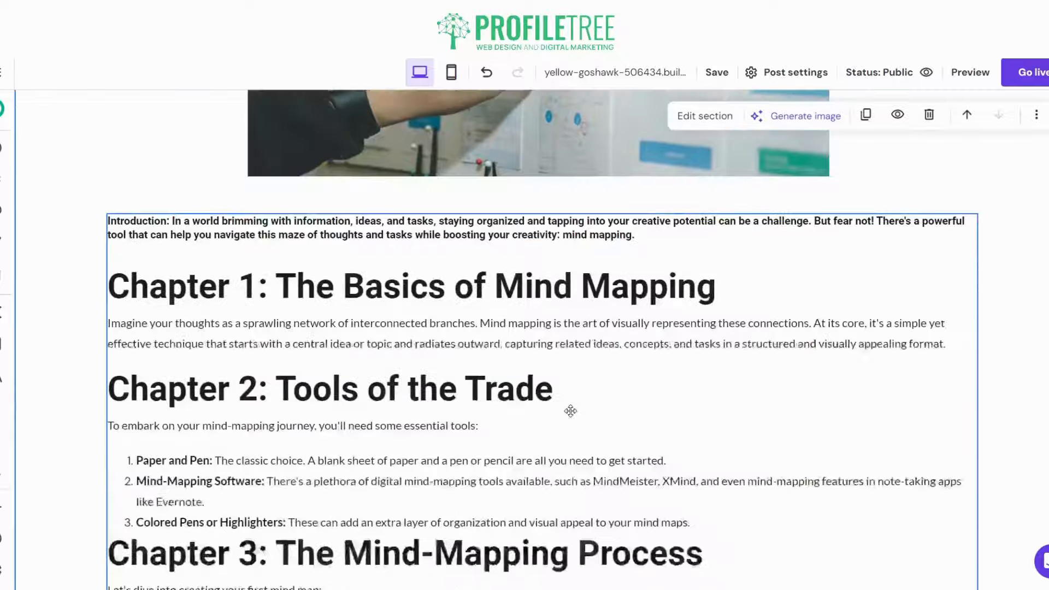
scroll(568, 407, down, 1)
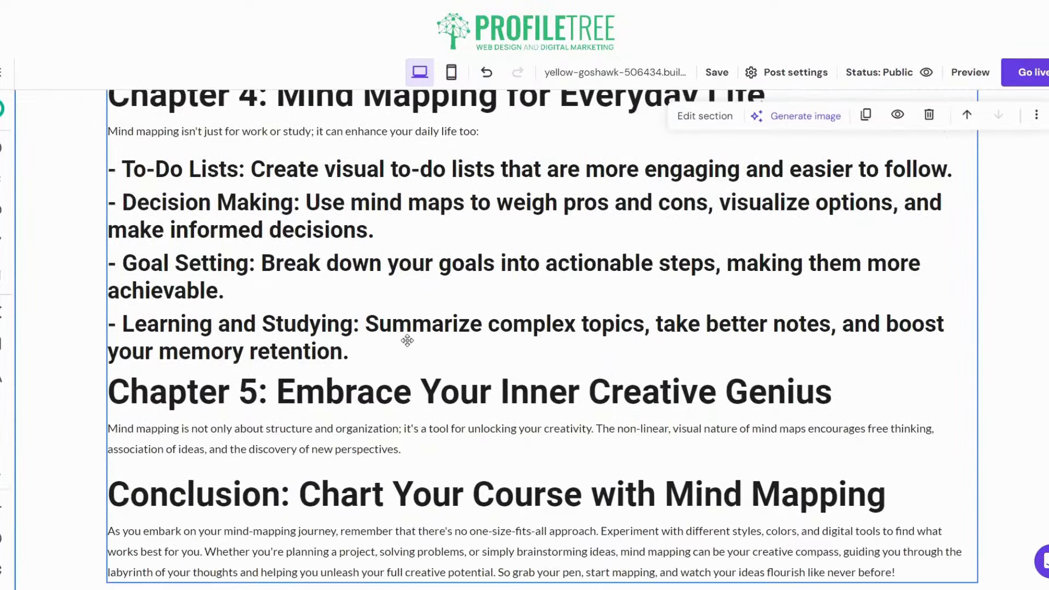
Step: Restyle the list from "To-Do Lists" to "Learning and Studying" under Chapter 4 as Heading 6 with font size 15
click(368, 348)
drag(368, 348, 121, 166)
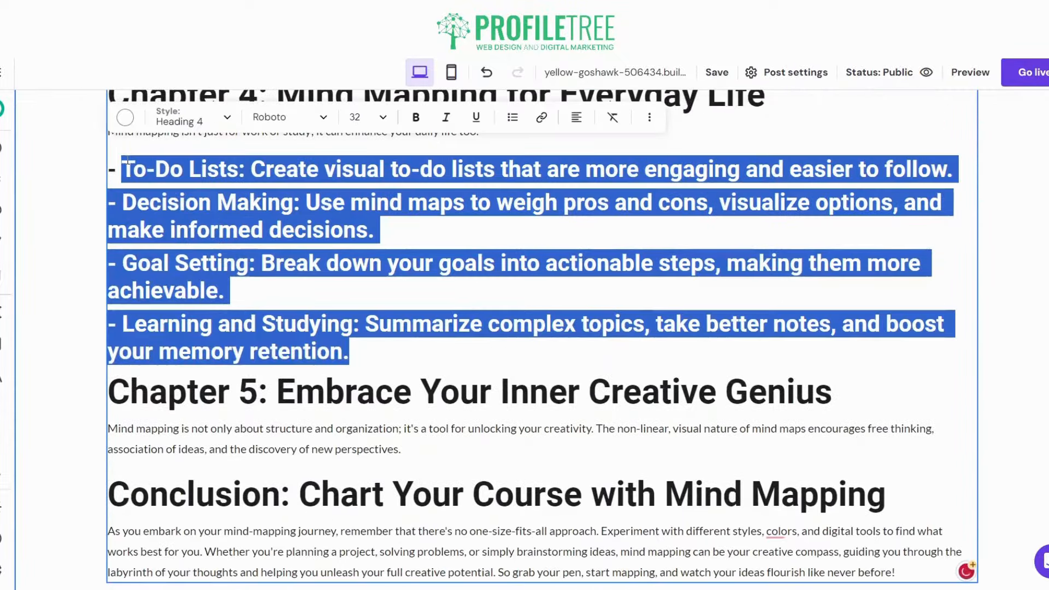
click(213, 121)
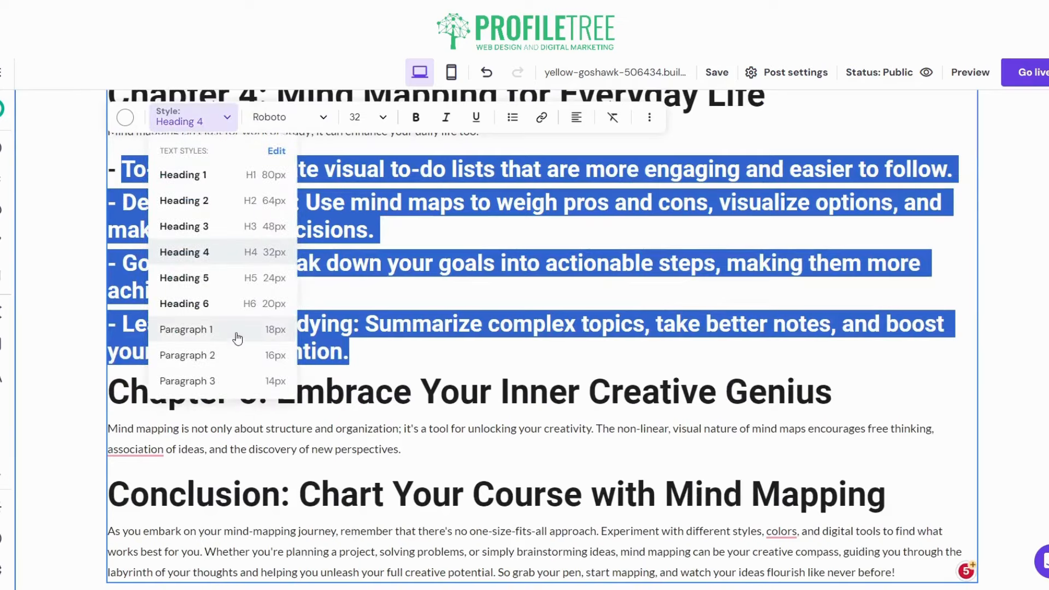
click(237, 304)
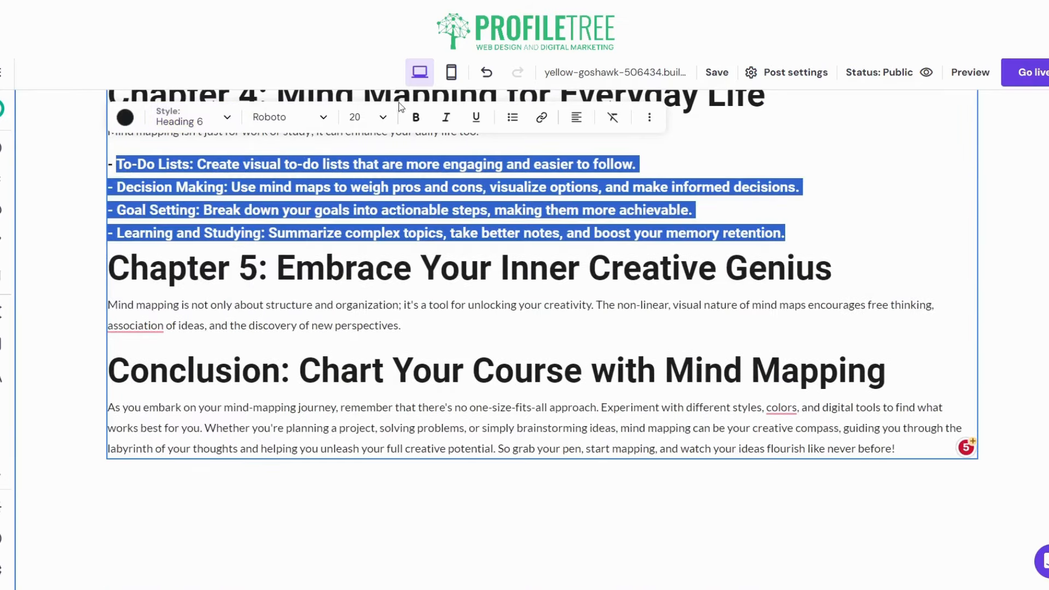
click(360, 115)
text(15)
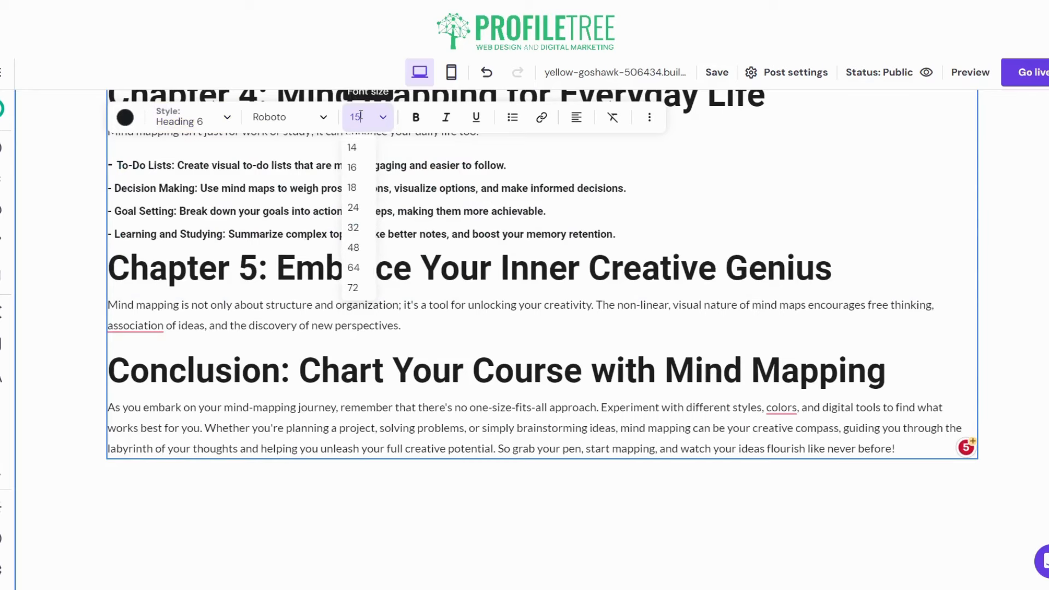
click(750, 369)
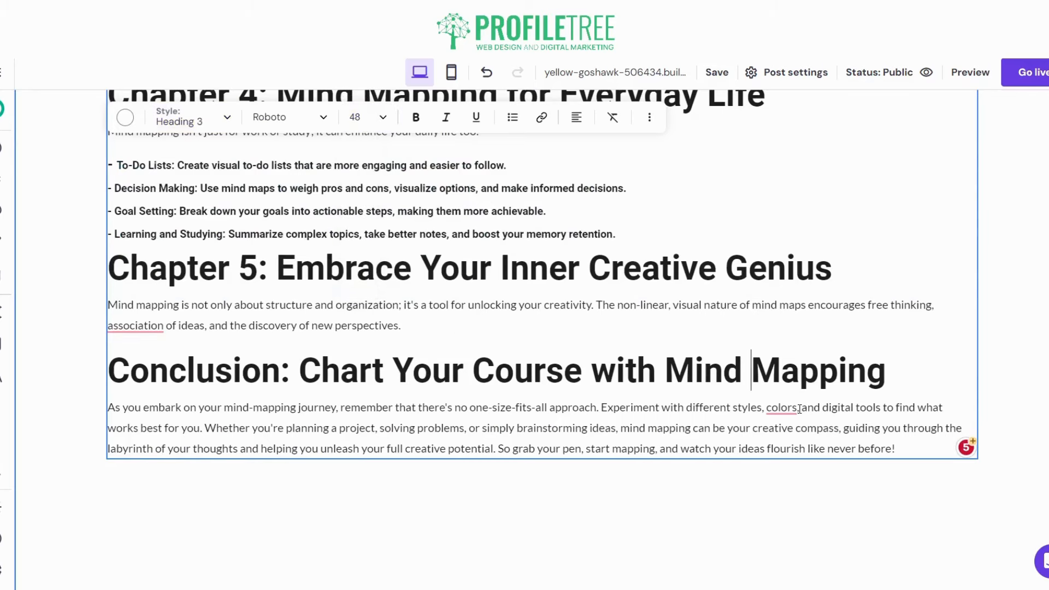
mouse_move(781, 408)
click(782, 447)
Step: Reduce the post section's height by pulling its lower edge up through the empty space below the article
scroll(402, 374, down, 7)
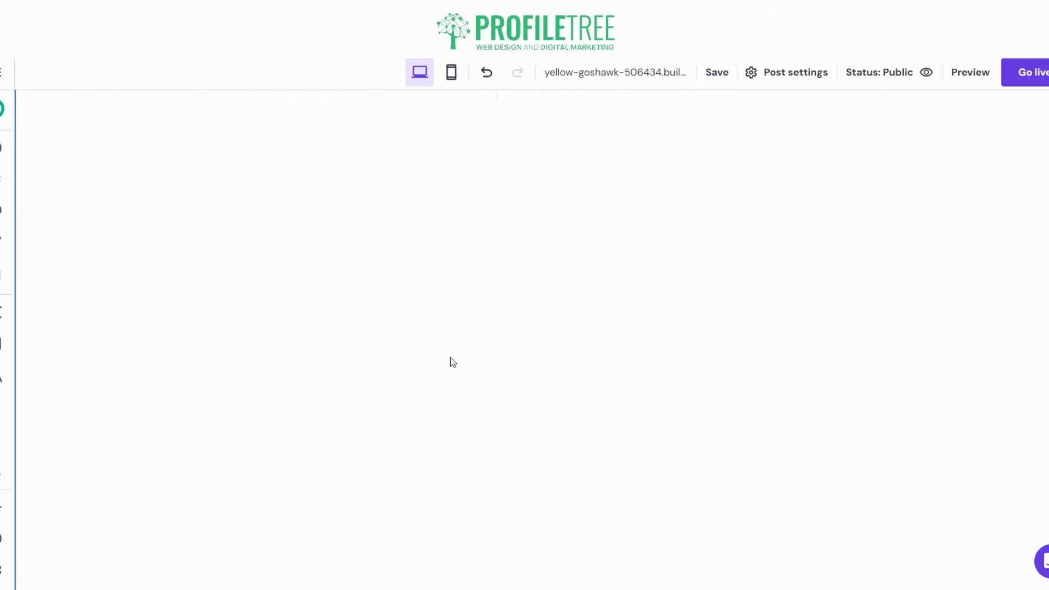
scroll(478, 357, down, 5)
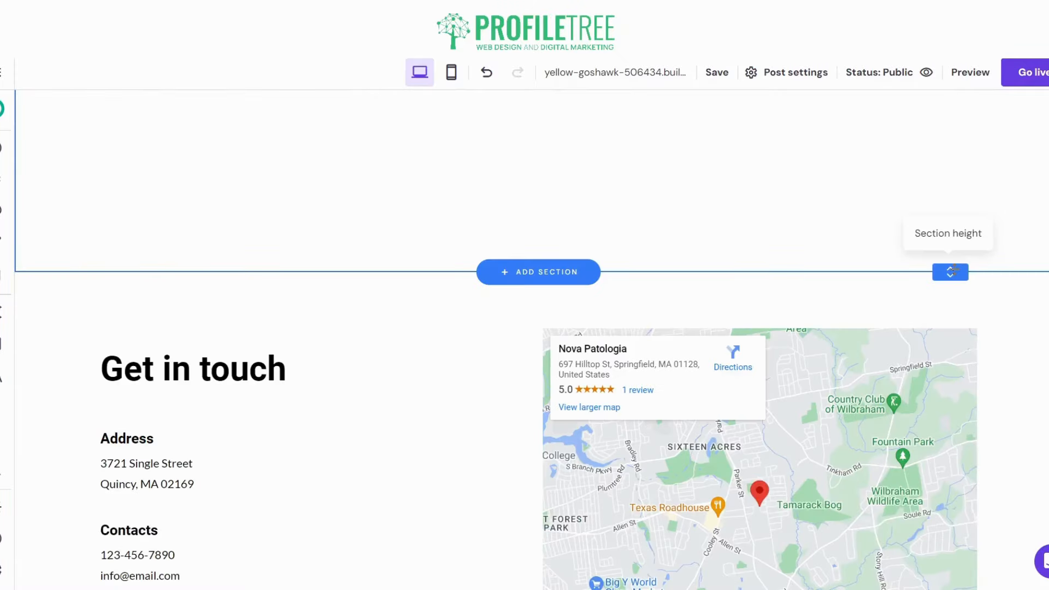
scroll(941, 117, down, 2)
scroll(917, 103, up, 4)
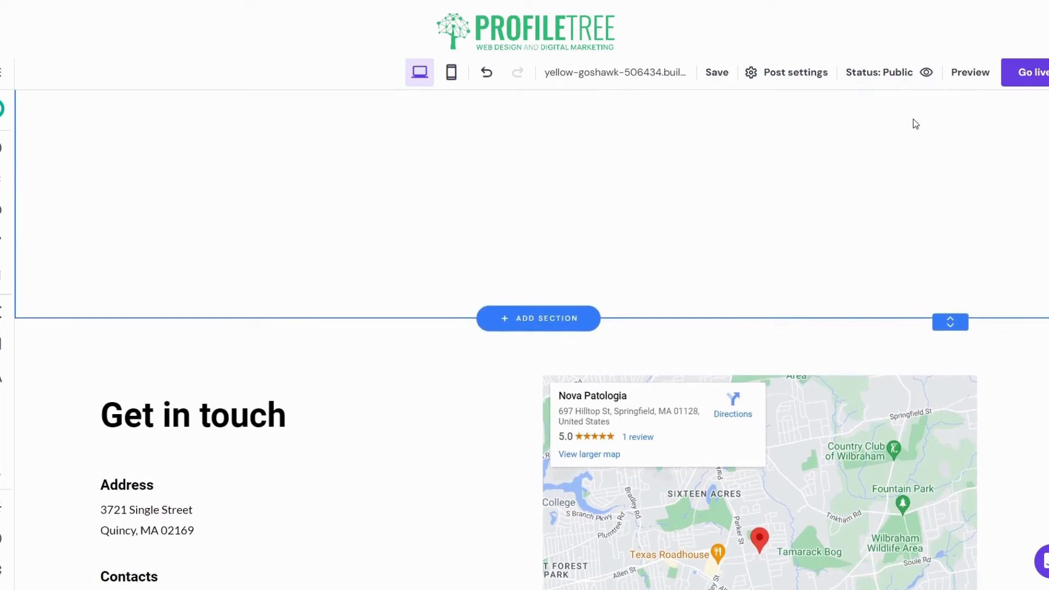
scroll(990, 156, up, 5)
scroll(957, 208, down, 2)
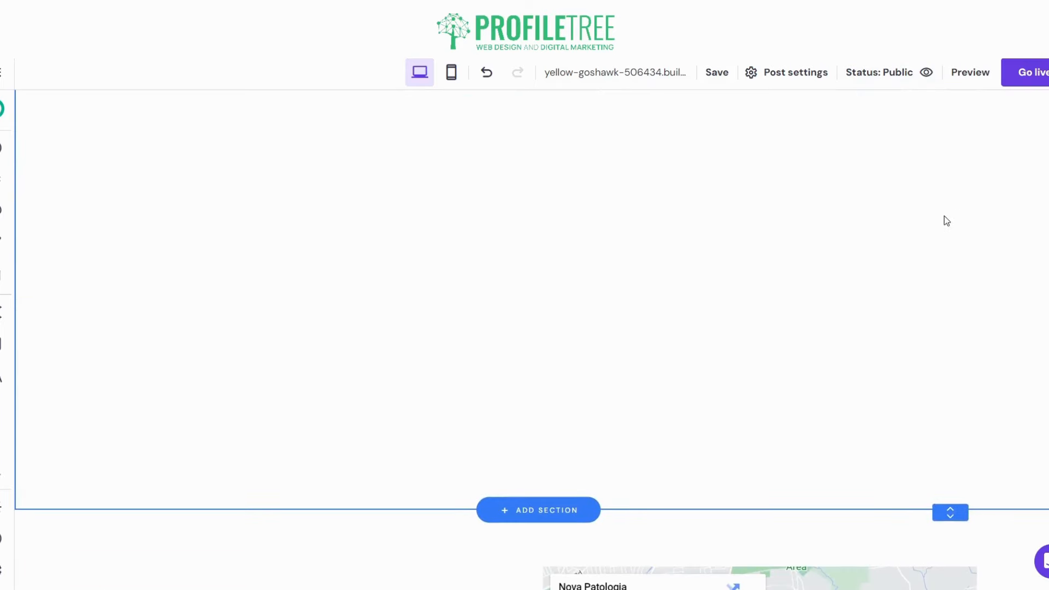
drag(952, 507, 948, 269)
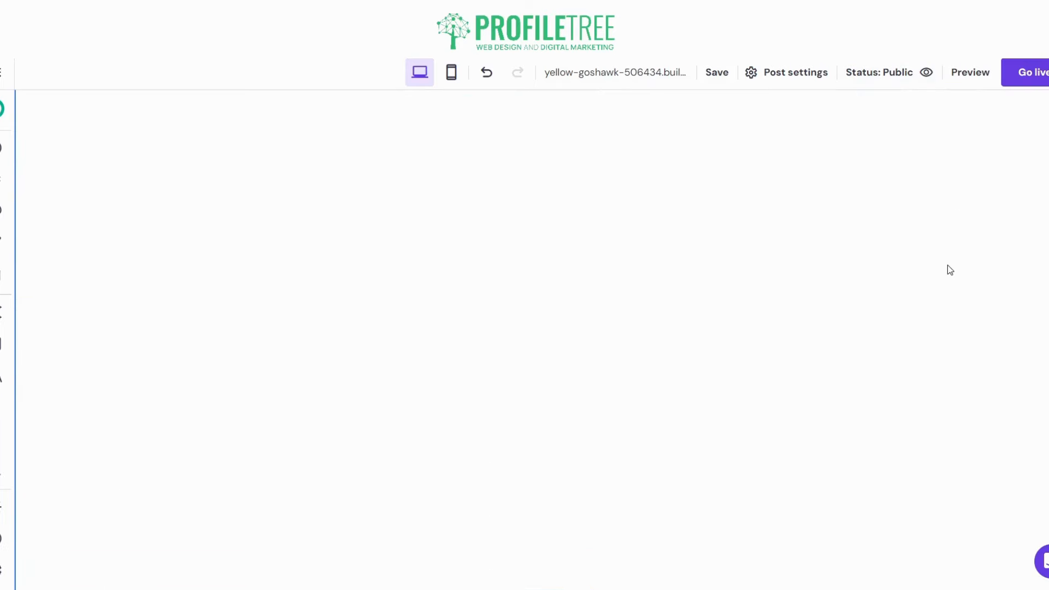
scroll(999, 384, down, 2)
drag(949, 482, 954, 358)
scroll(896, 149, down, 5)
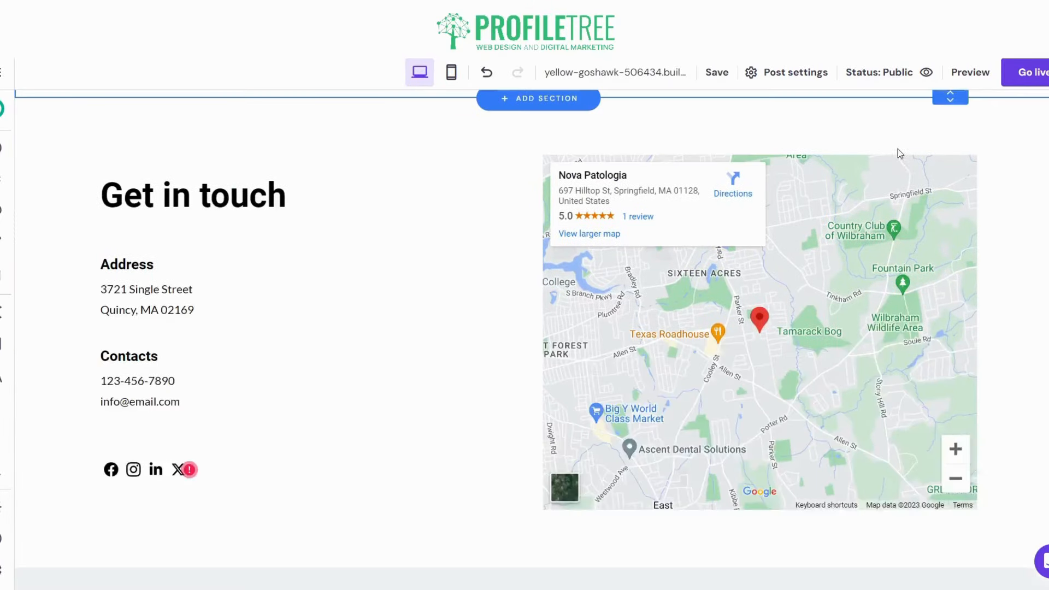
scroll(938, 311, up, 5)
scroll(945, 383, up, 3)
scroll(945, 444, down, 8)
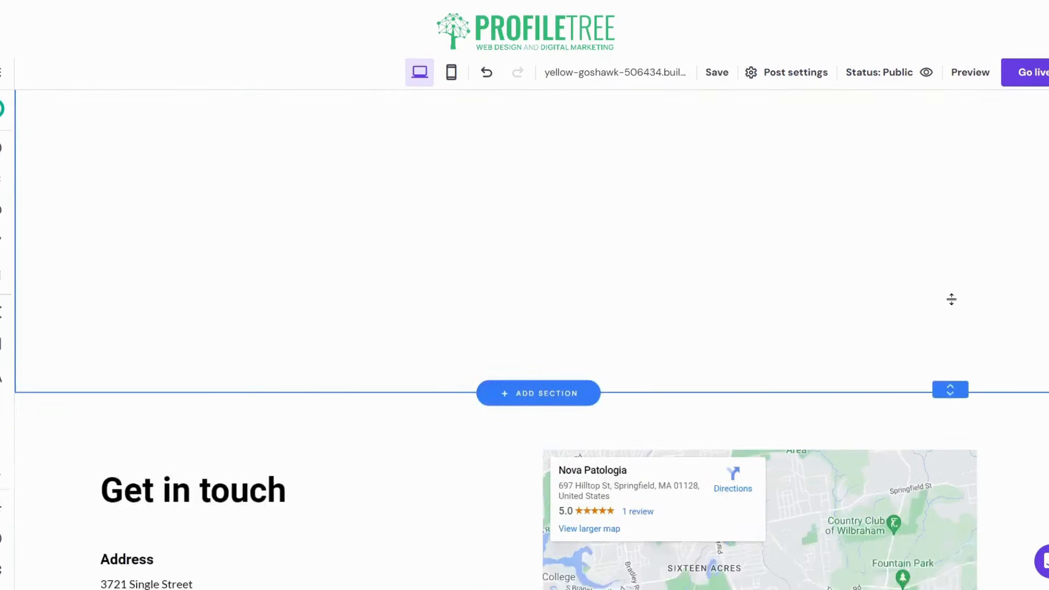
scroll(948, 383, up, 5)
drag(949, 409, 948, 283)
Step: Change the "Chapter 3: The Mind-Mapping Process" heading to the Heading 4 text style
scroll(948, 329, up, 20)
scroll(643, 224, up, 10)
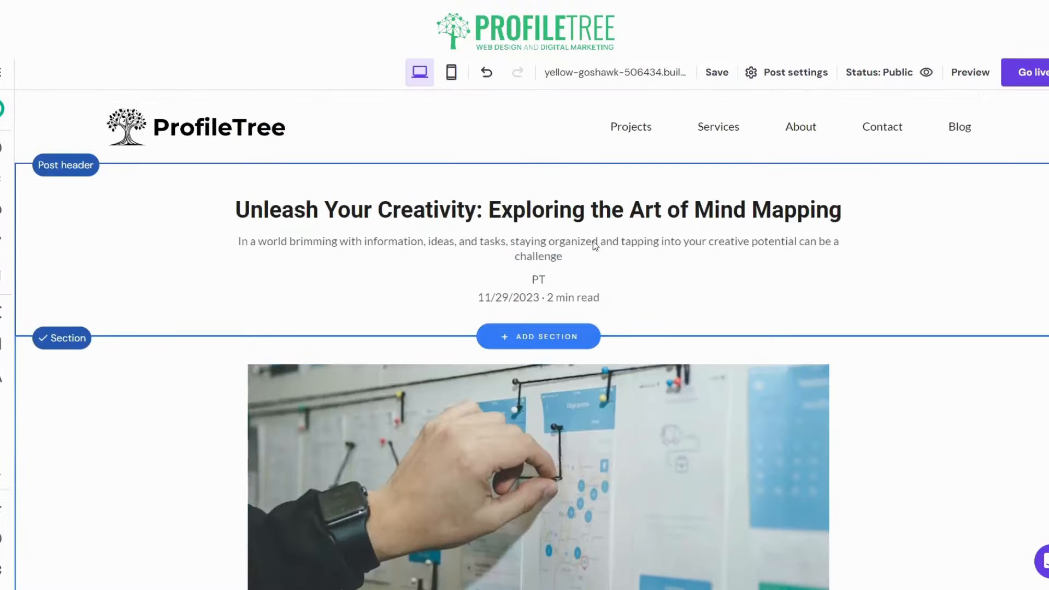
scroll(594, 245, down, 20)
scroll(388, 165, up, 5)
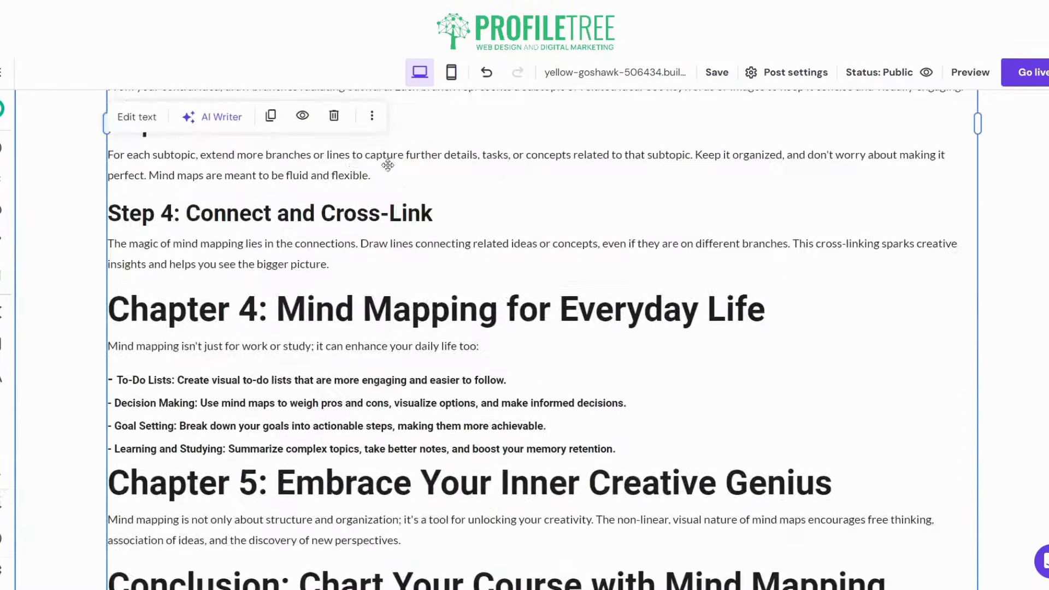
scroll(388, 165, up, 15)
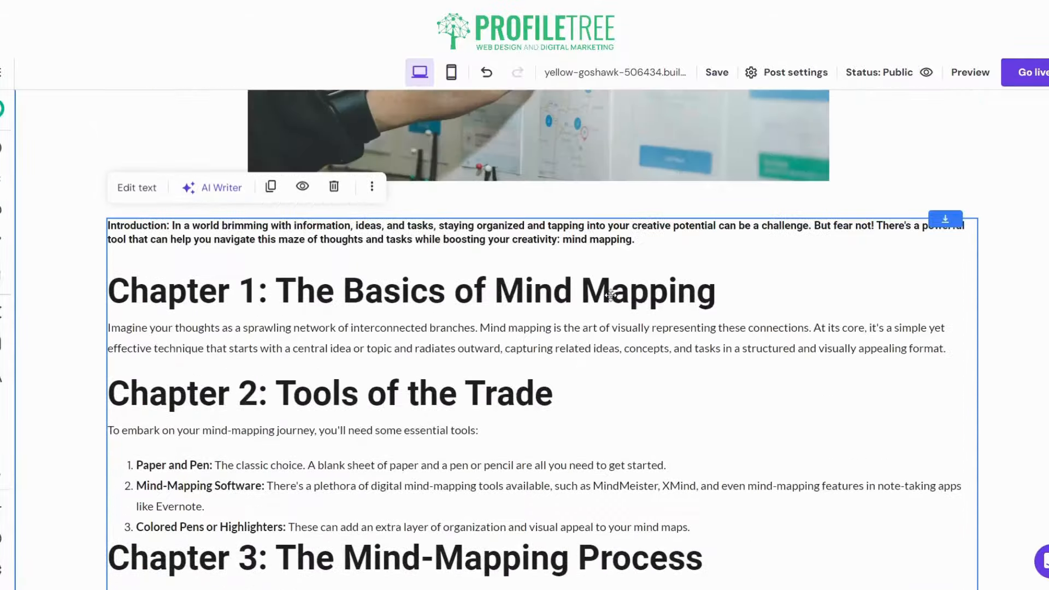
click(610, 295)
scroll(612, 275, up, 5)
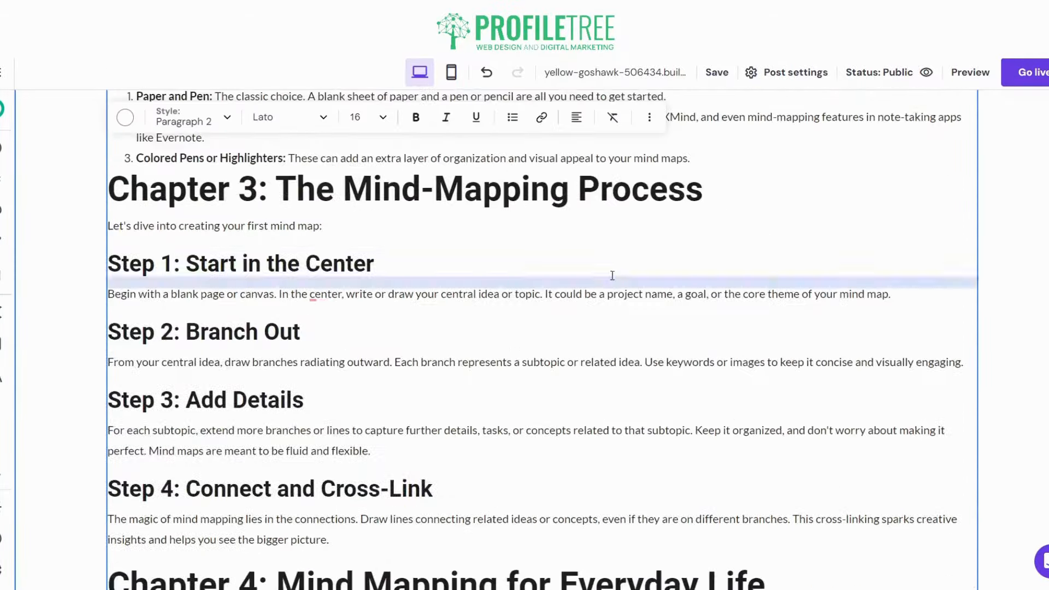
click(573, 191)
triple_click(572, 191)
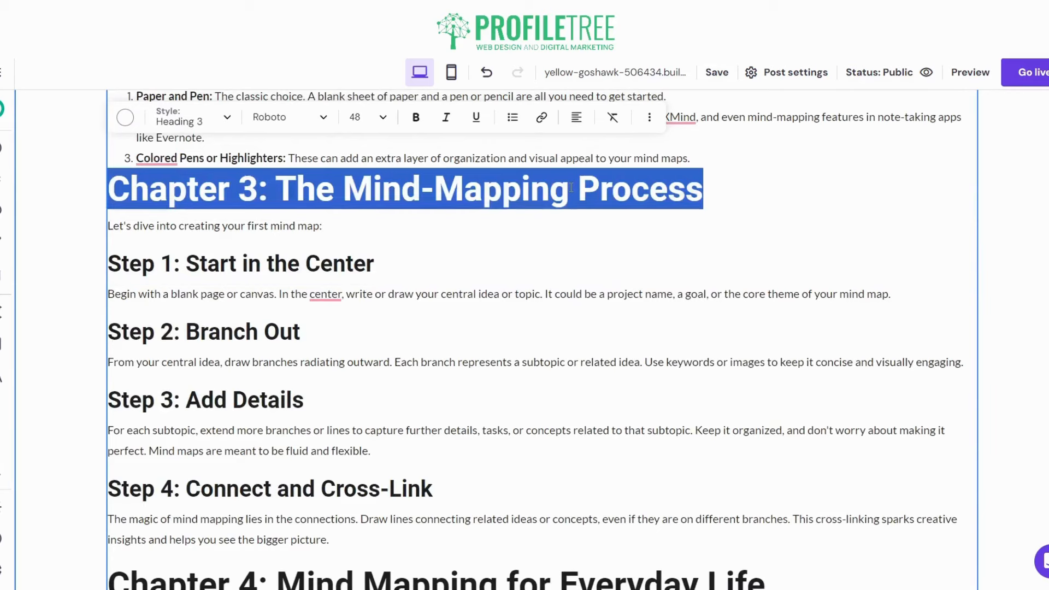
click(189, 122)
click(217, 249)
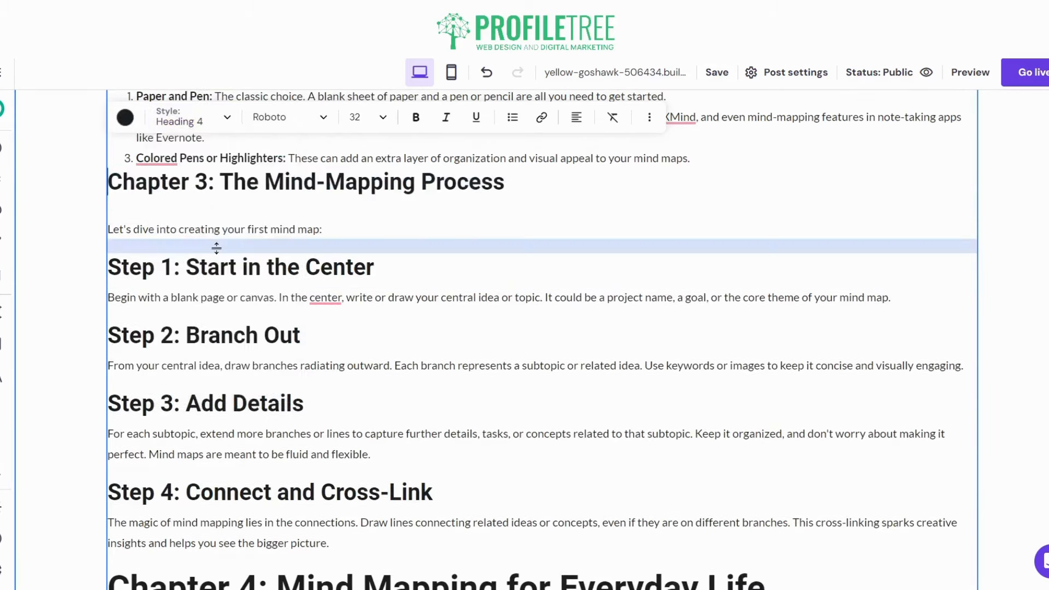
Step: Apply the Heading 4 text style to the Chapter 1 and Chapter 2 headings of the article
scroll(272, 212, up, 6)
triple_click(289, 281)
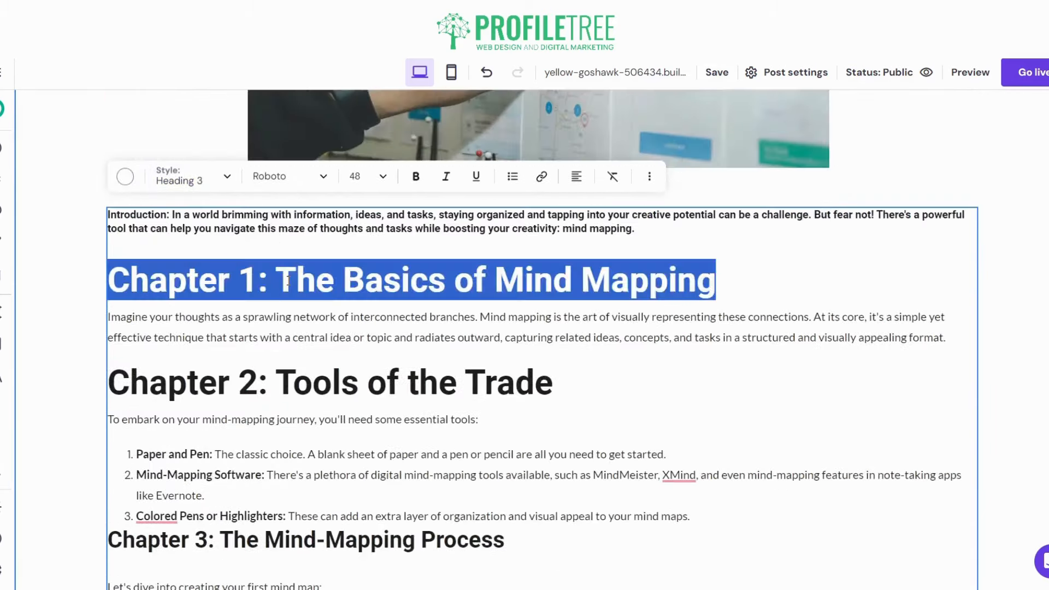
click(189, 177)
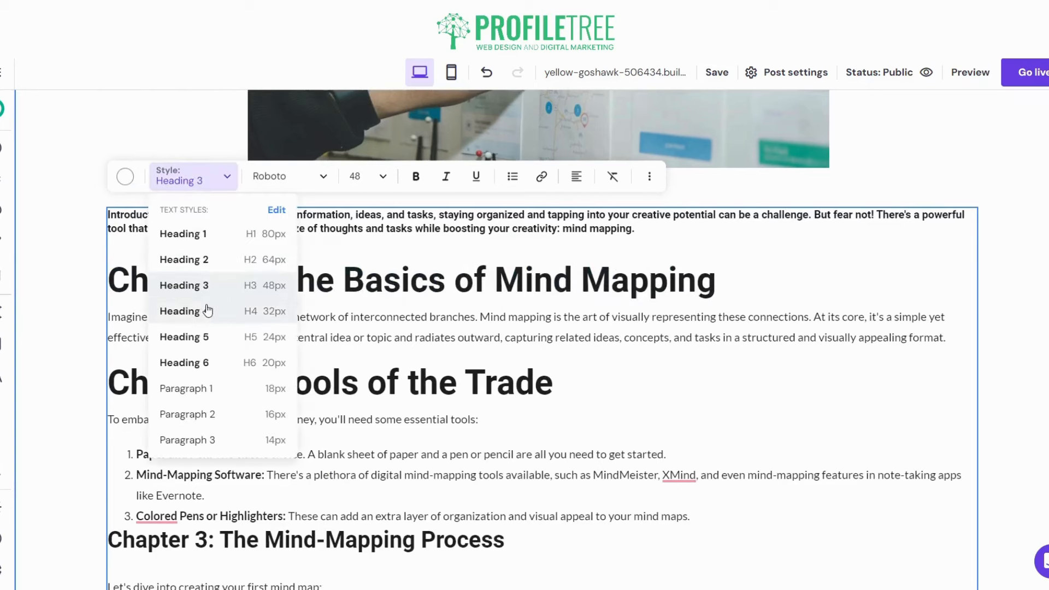
click(206, 310)
triple_click(208, 385)
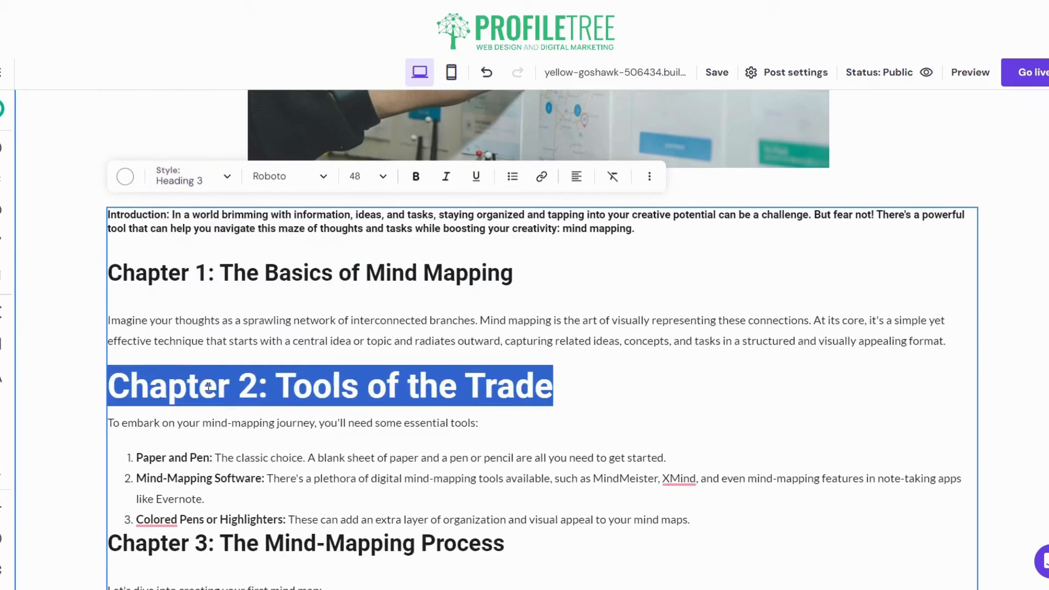
click(189, 176)
click(206, 309)
scroll(191, 370, down, 1)
Step: Switch the post's status to Draft and back to Public
scroll(192, 370, up, 8)
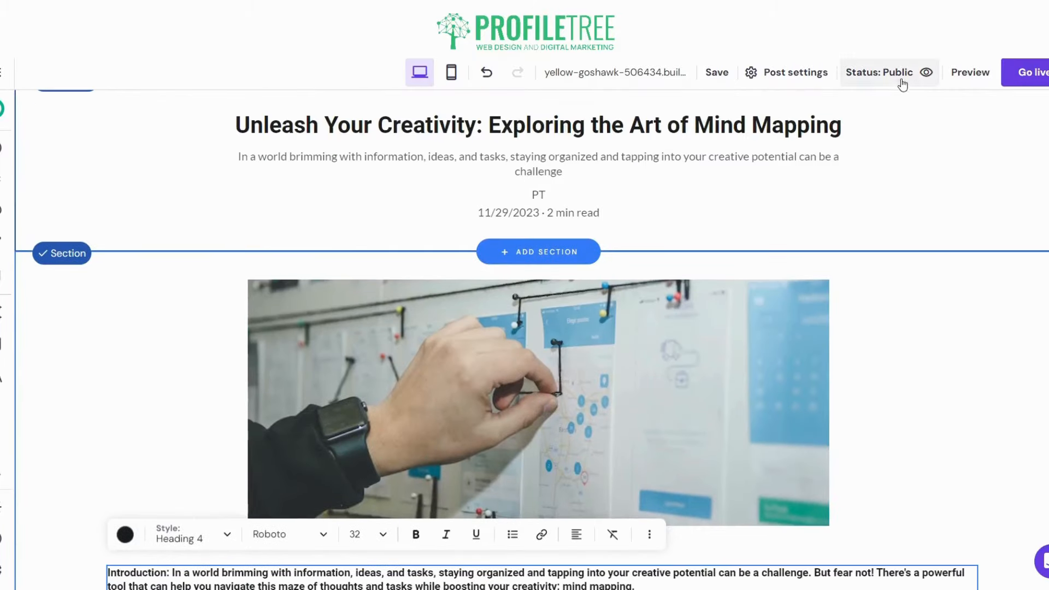
click(906, 79)
click(906, 80)
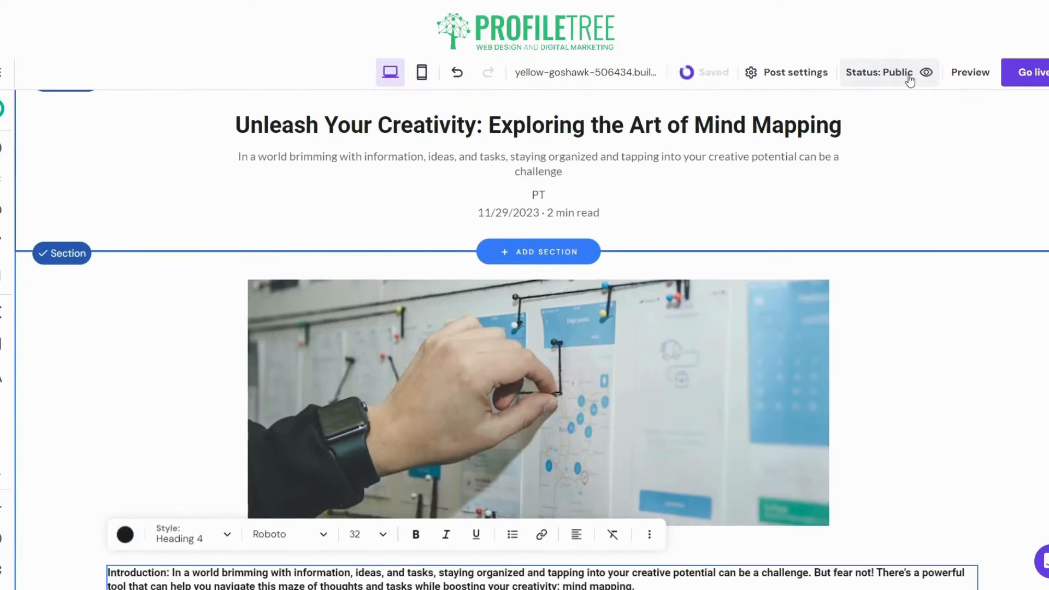
click(906, 79)
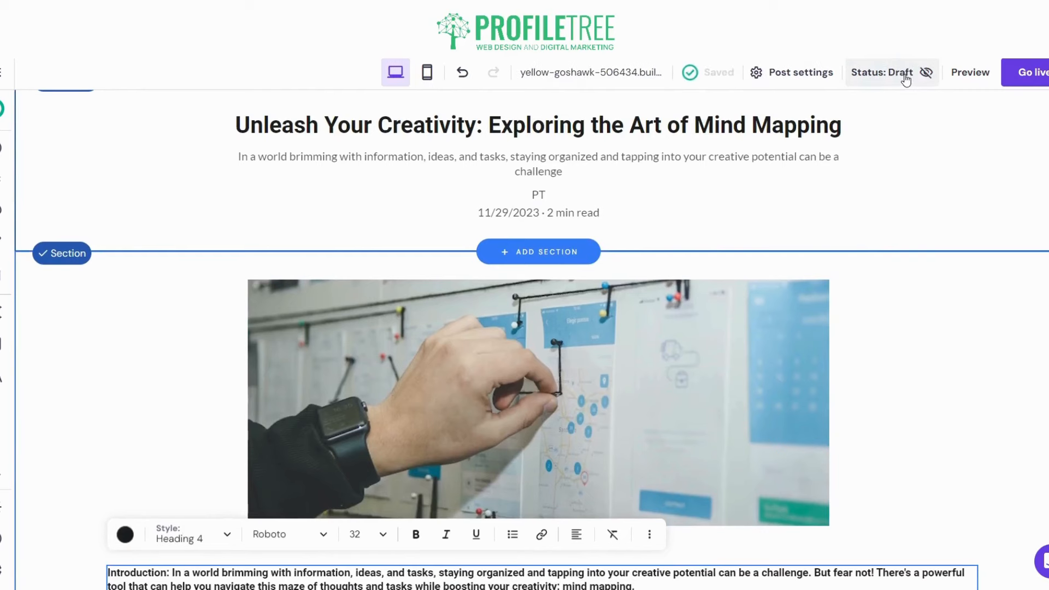
click(906, 79)
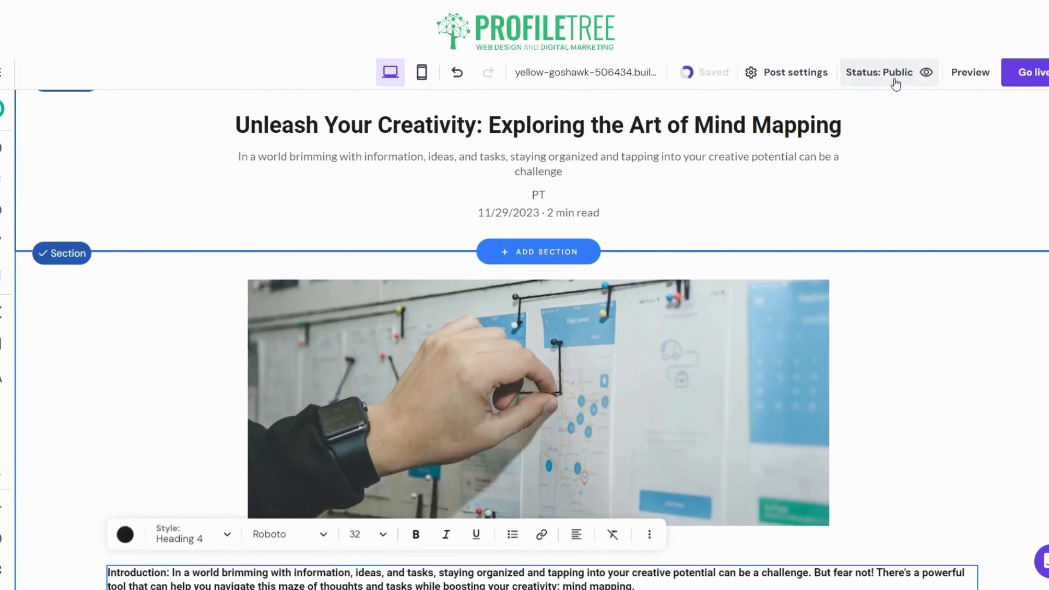
Step: Review the post's general settings from the title down to the date and scheduling option
click(817, 76)
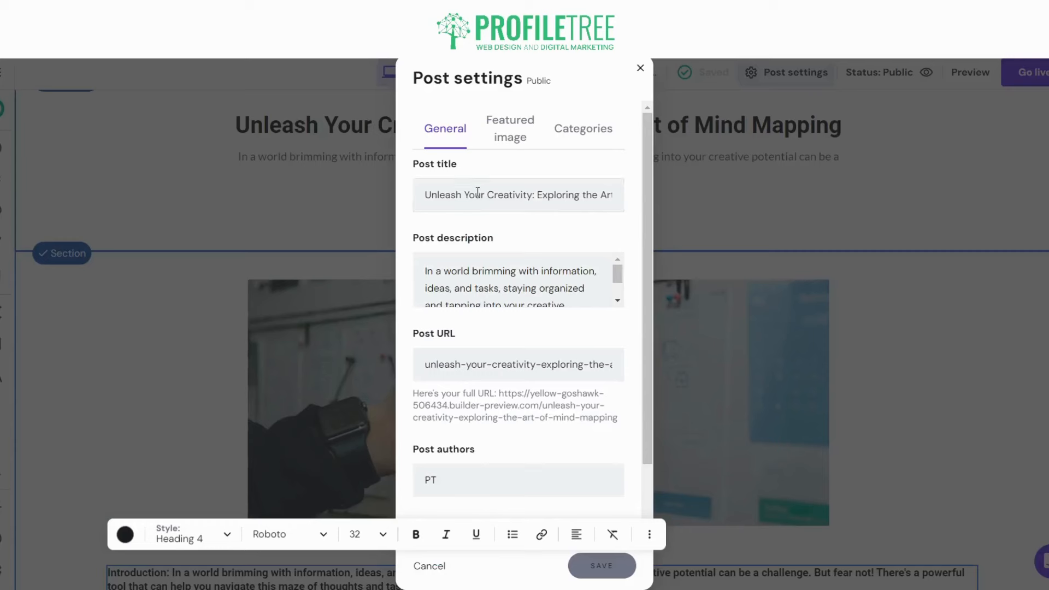
scroll(513, 328, down, 2)
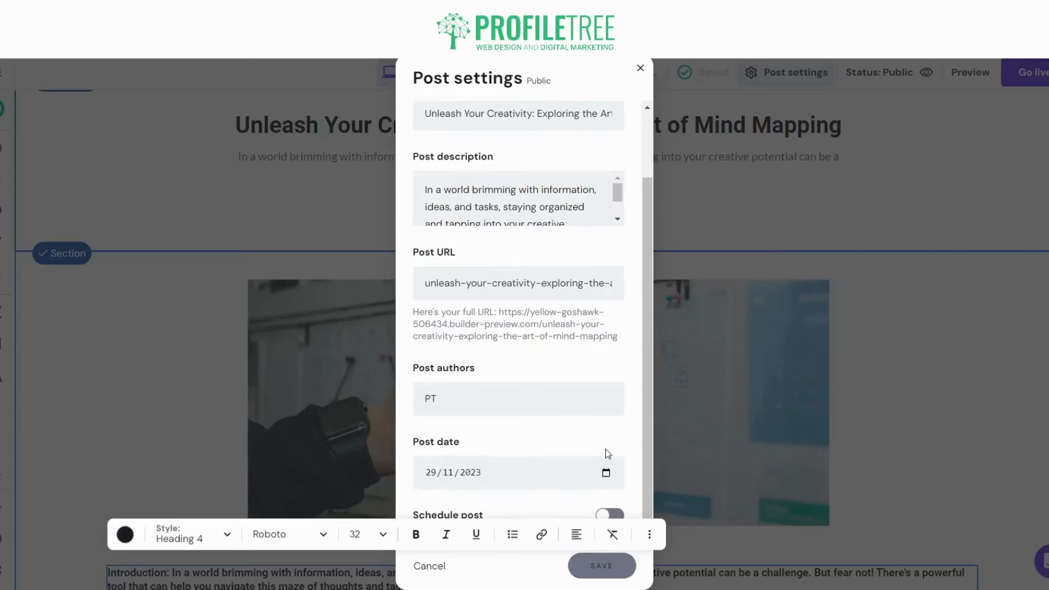
click(640, 67)
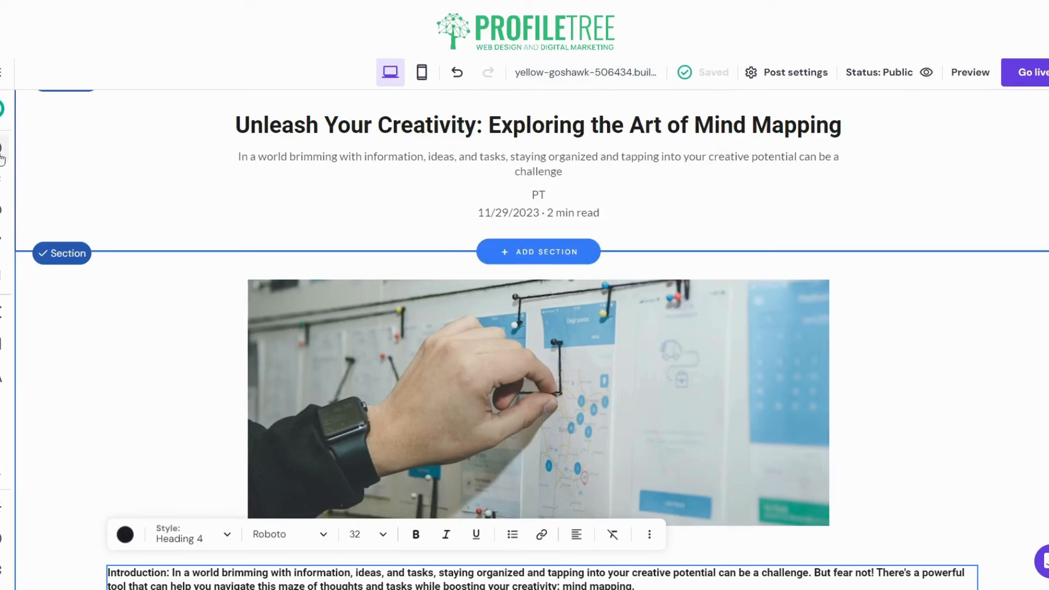
Step: Open the Home page from the website's list of pages
click(4, 179)
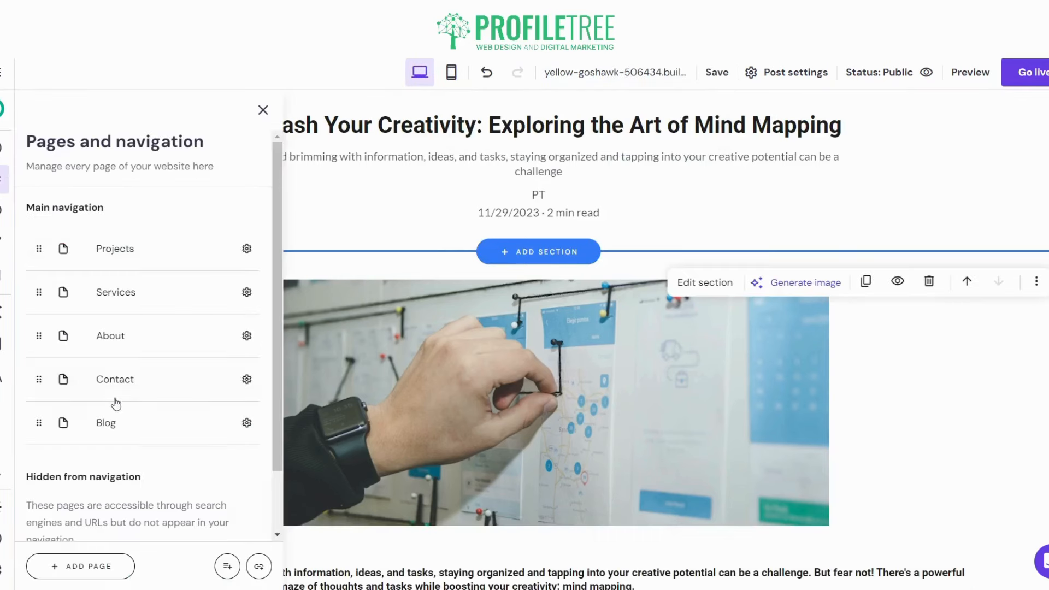
scroll(99, 464, down, 2)
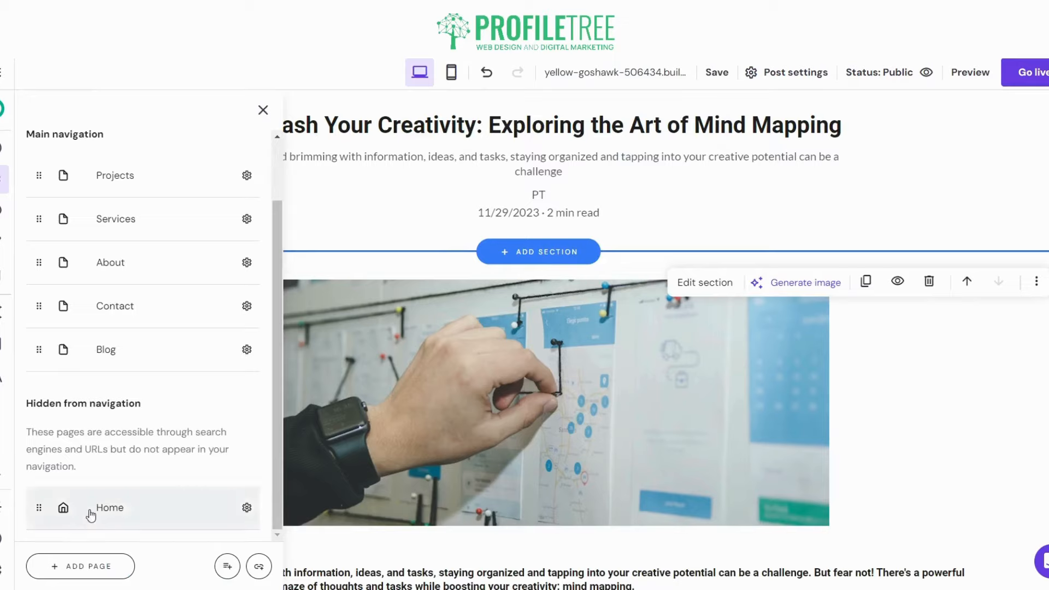
click(89, 509)
click(616, 317)
Step: Add a Blog section to the Home page between the welcome banner and the Get in touch footer
scroll(615, 315, down, 6)
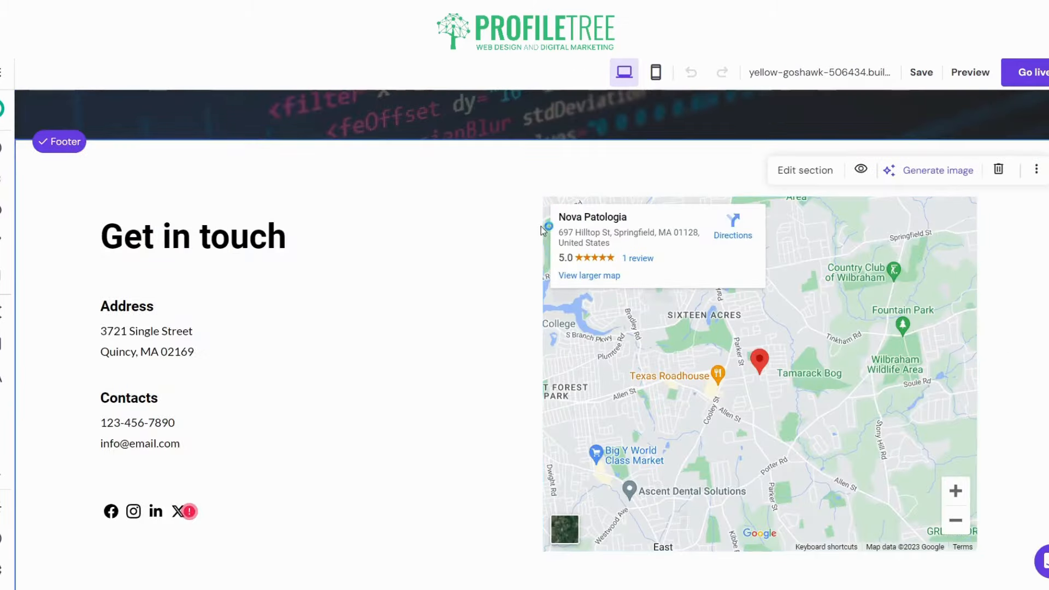
scroll(580, 300, up, 2)
click(553, 282)
scroll(159, 410, down, 5)
scroll(175, 306, up, 5)
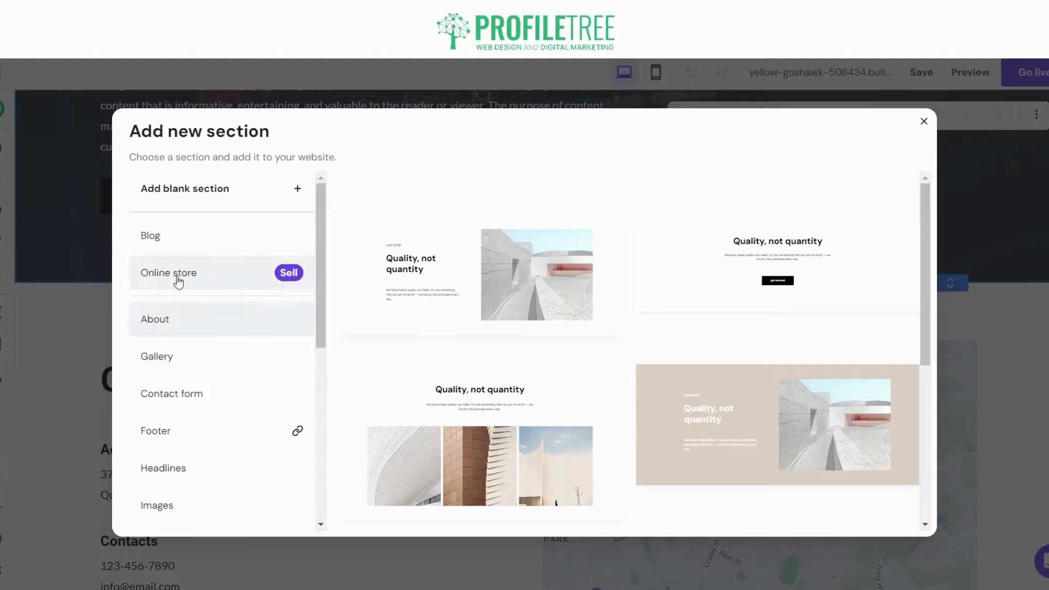
click(293, 241)
click(513, 269)
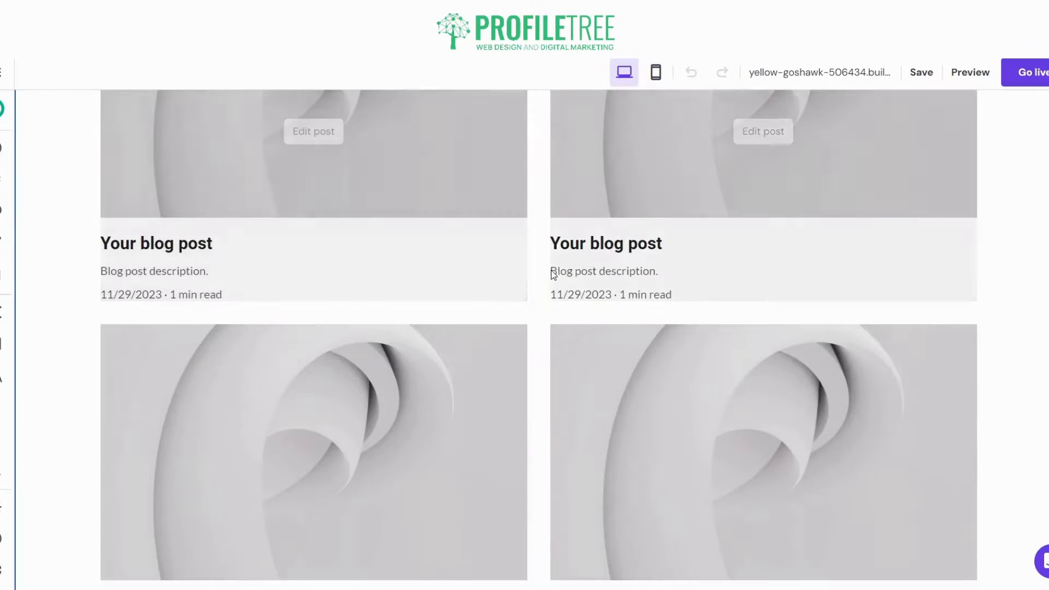
Step: Open the mind mapping post for editing from the Home page's blog section and look through its article
scroll(356, 269, down, 6)
scroll(699, 213, up, 1)
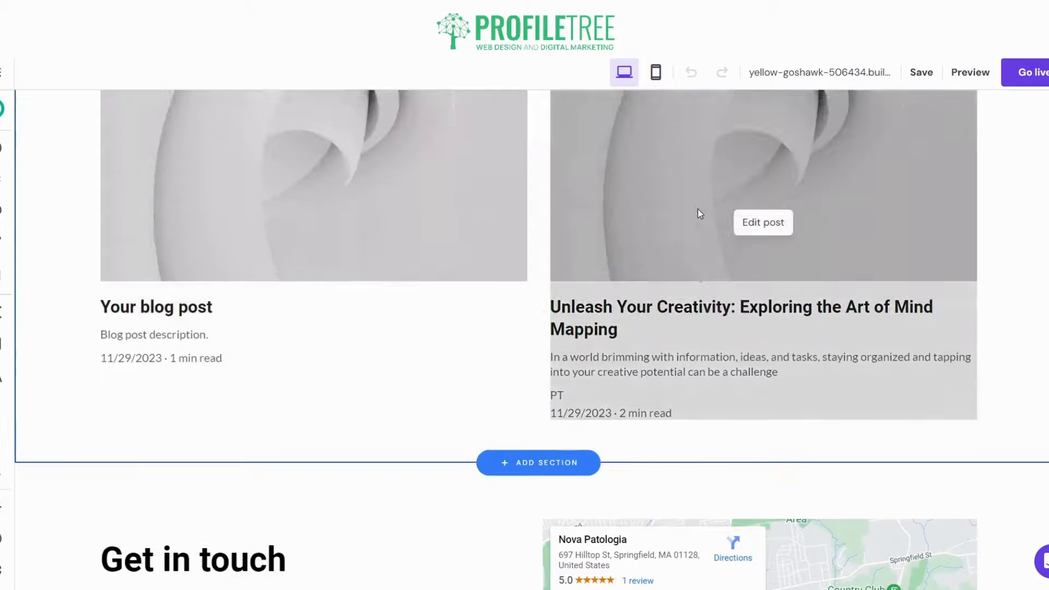
click(756, 305)
scroll(731, 230, down, 6)
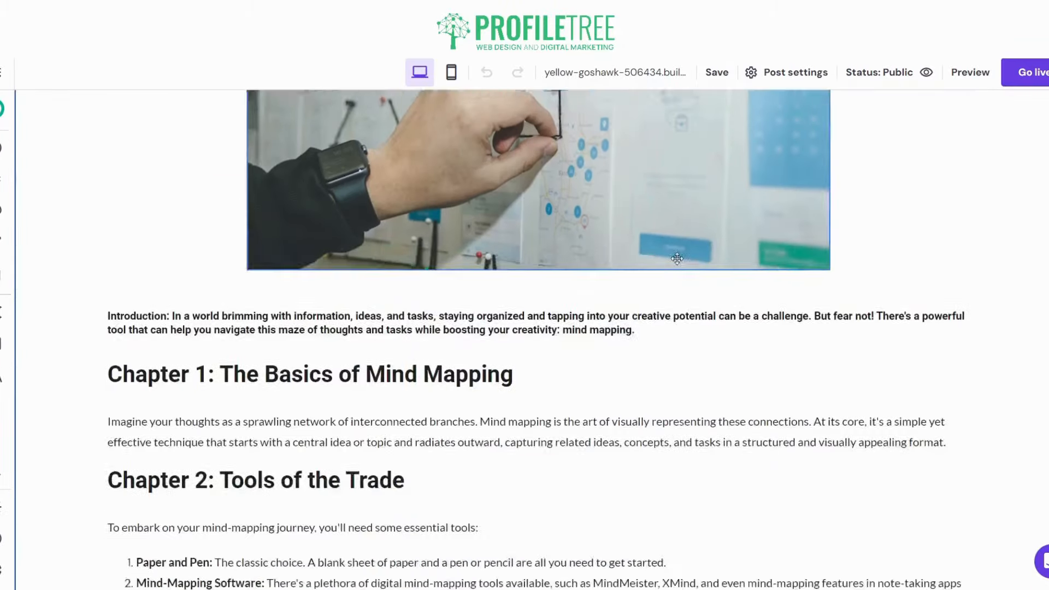
scroll(330, 262, up, 6)
scroll(859, 312, down, 10)
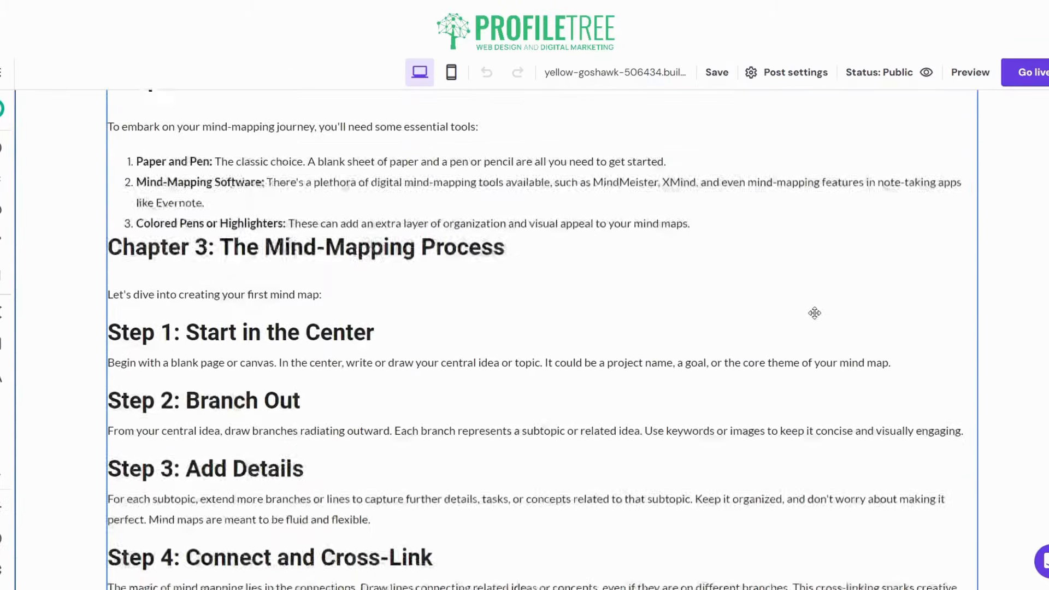
scroll(814, 311, up, 12)
Step: Set the post's featured image to the pinned map photo found by searching the free images for "mind mapping"
click(784, 73)
scroll(491, 359, down, 2)
scroll(493, 350, up, 2)
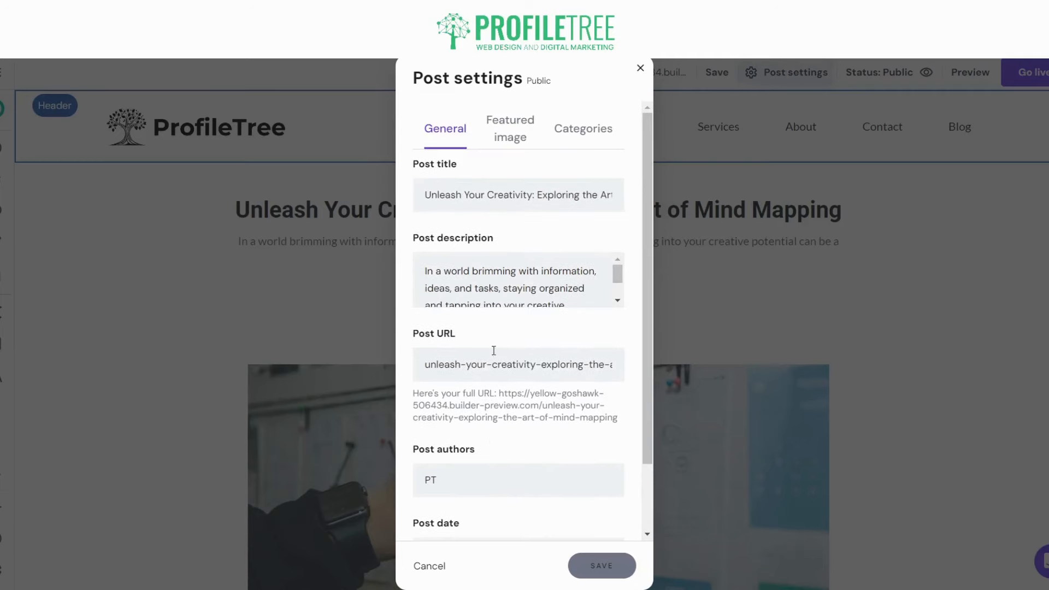
click(517, 120)
click(519, 382)
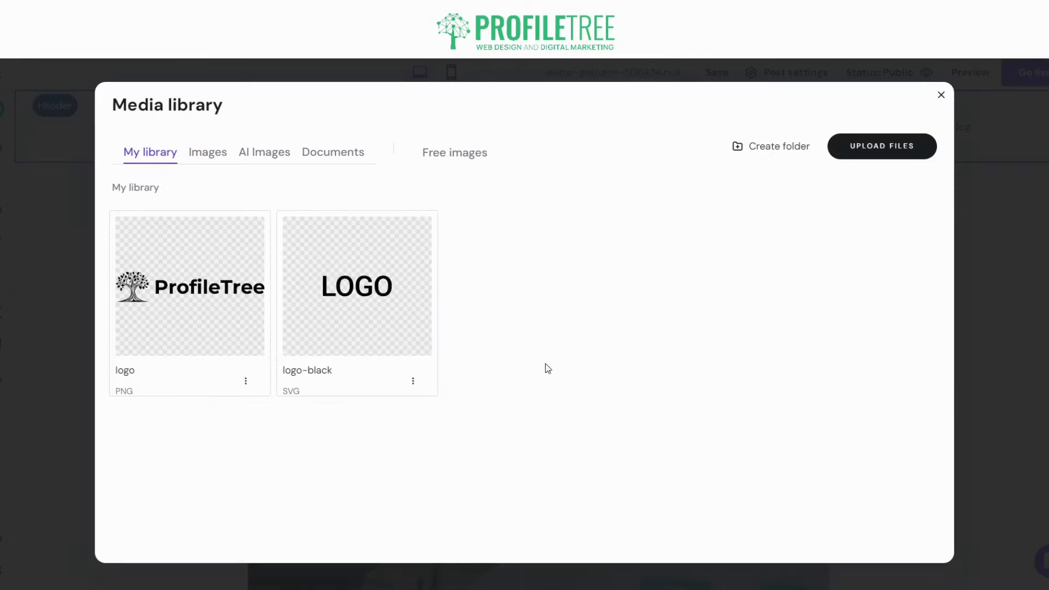
click(437, 153)
click(324, 193)
text(mind mapping)
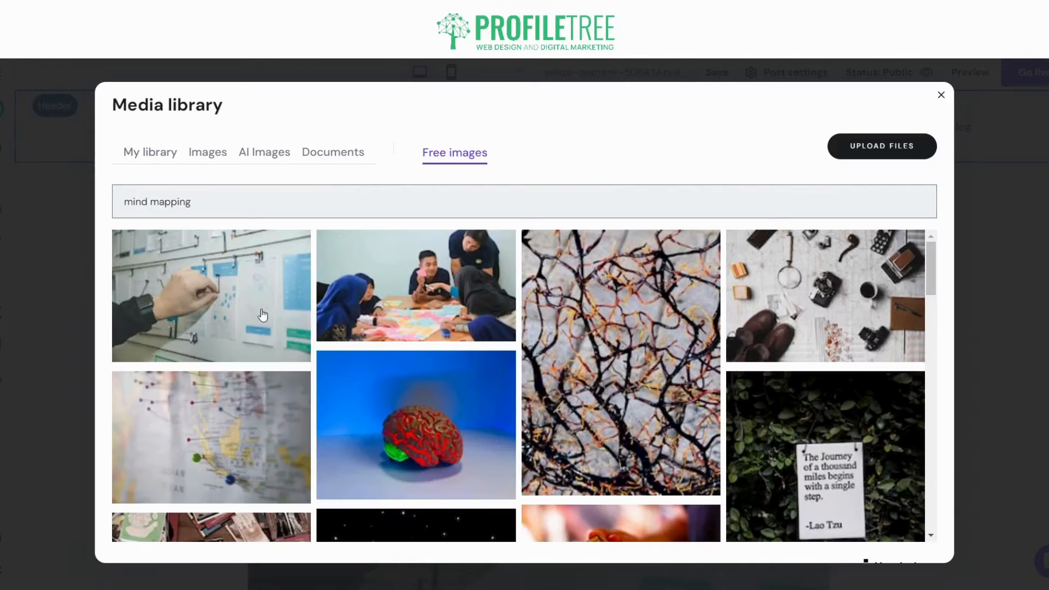
click(225, 431)
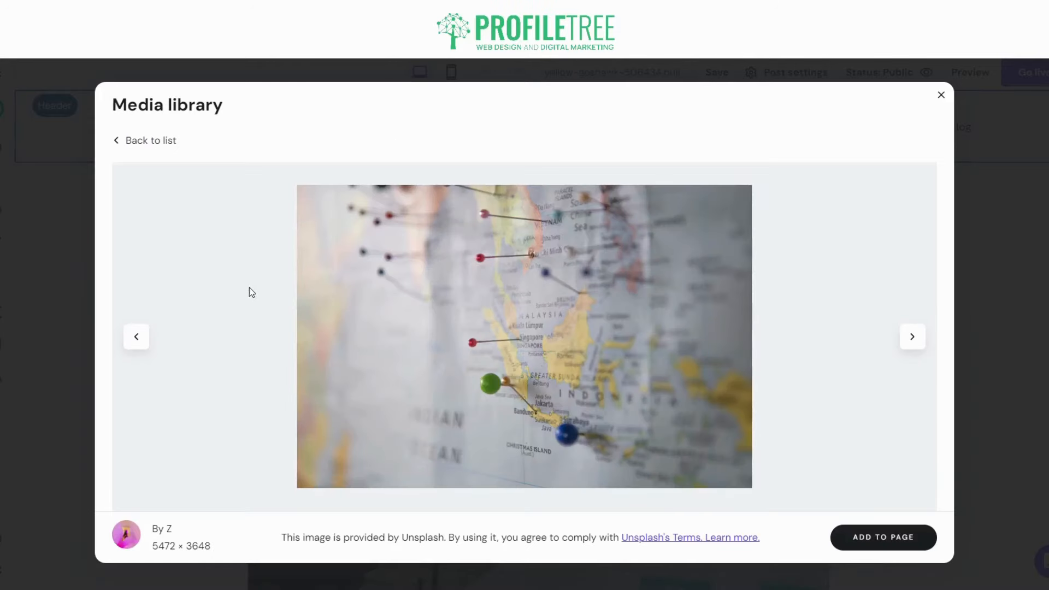
click(909, 537)
click(613, 442)
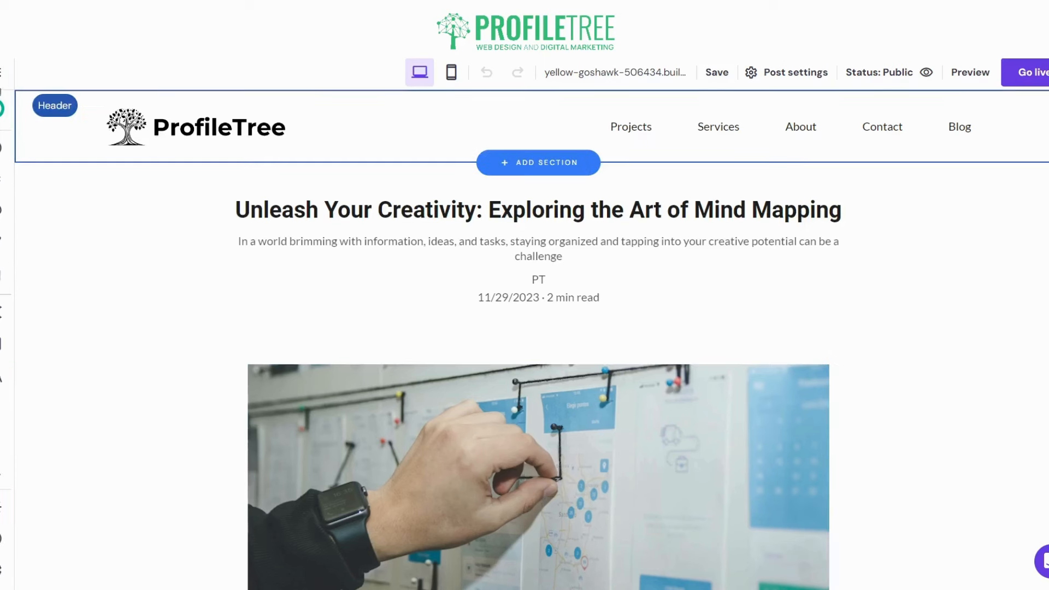
click(6, 72)
scroll(96, 397, down, 5)
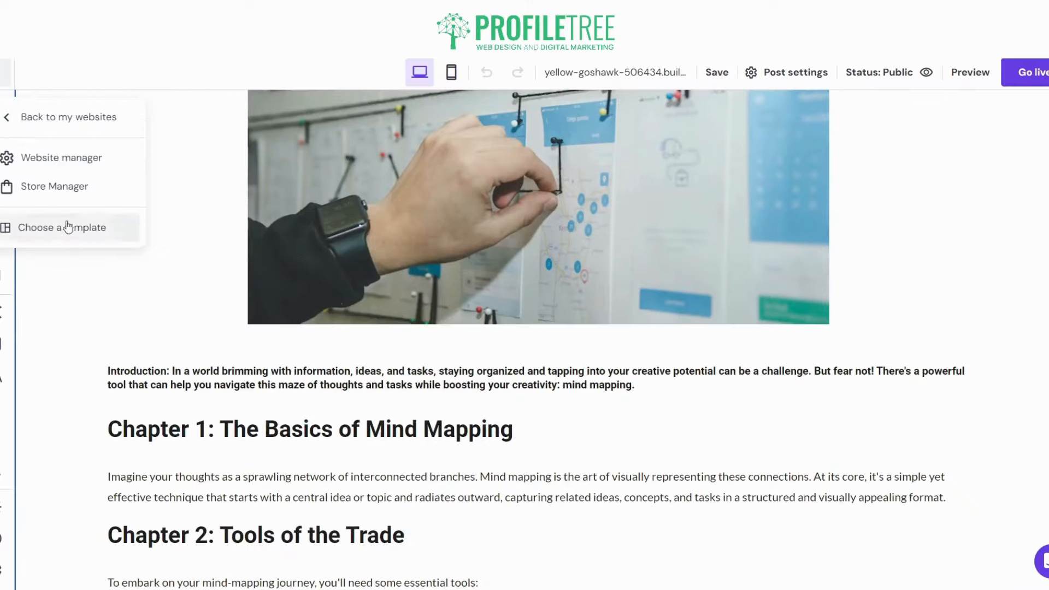
click(2, 73)
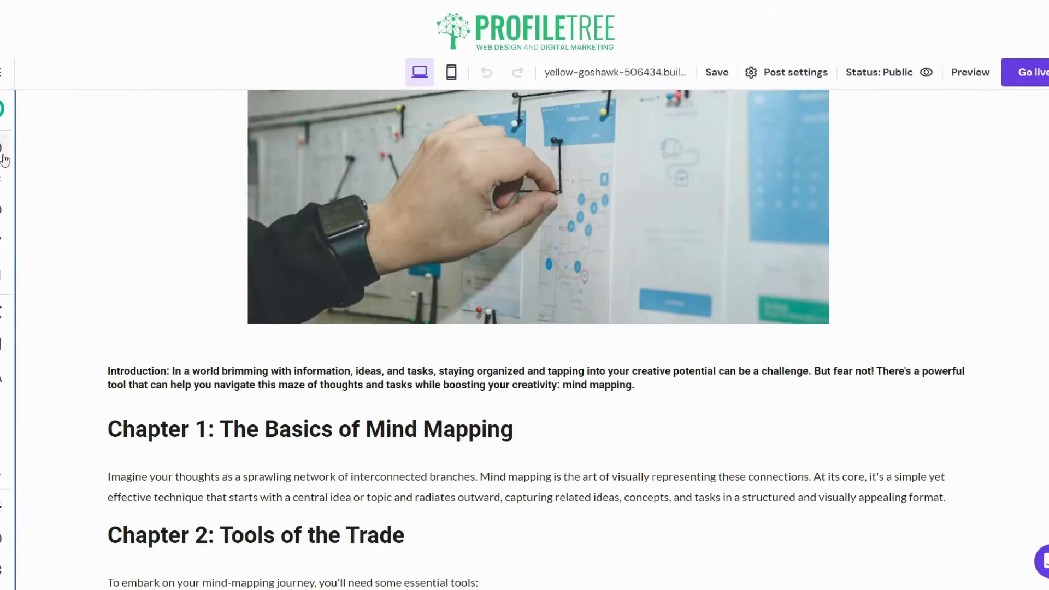
Step: Return to the Home page and check the mind mapping post's featured image in the blog section
click(3, 188)
scroll(129, 481, down, 2)
click(98, 509)
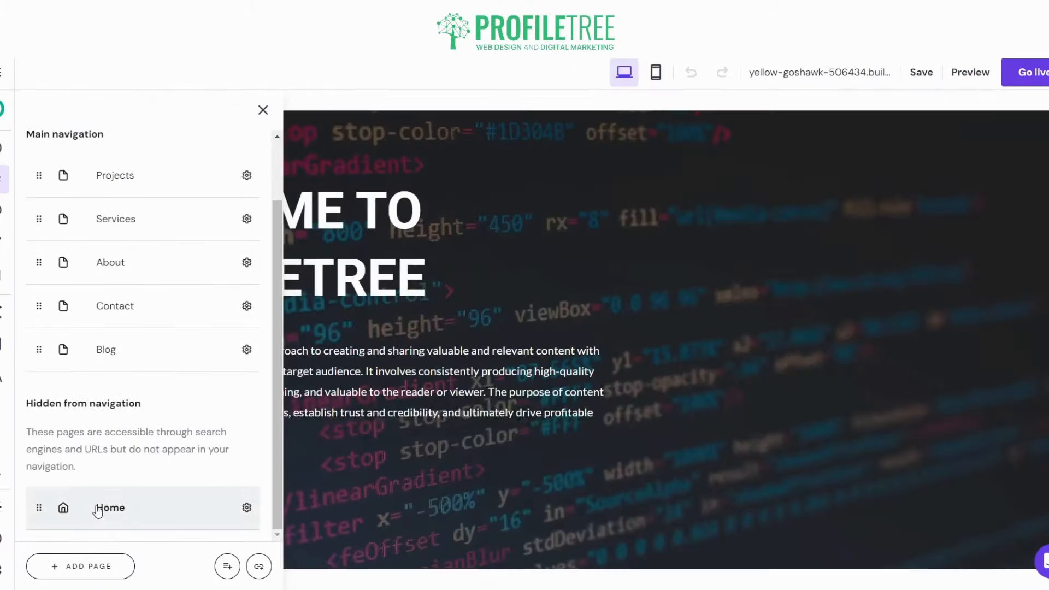
click(264, 111)
scroll(677, 364, down, 10)
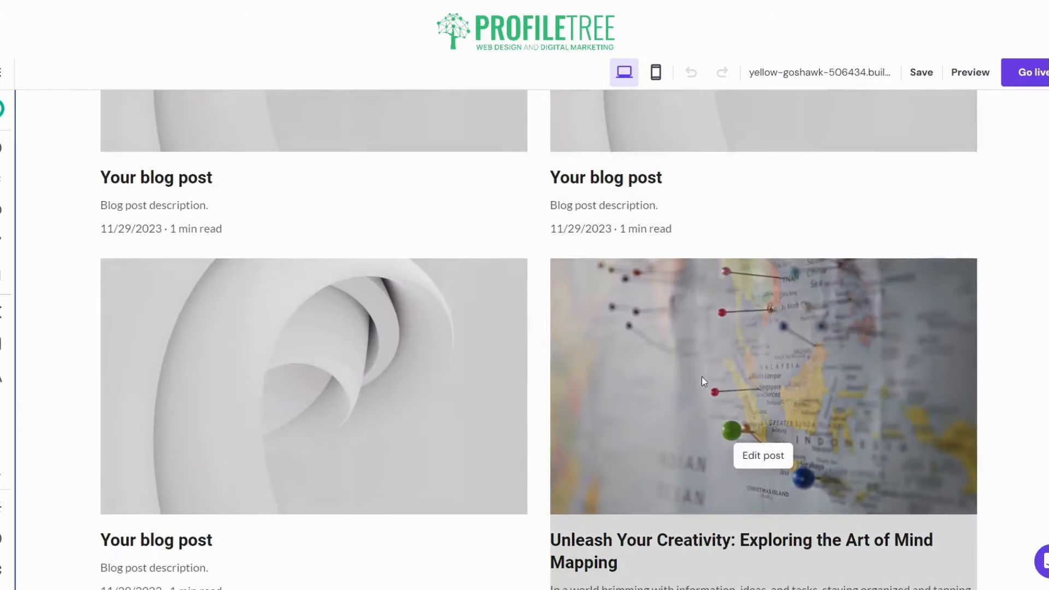
Step: Add the About section with a centred heading, text and three images between the welcome banner and the blog section
scroll(521, 286, up, 10)
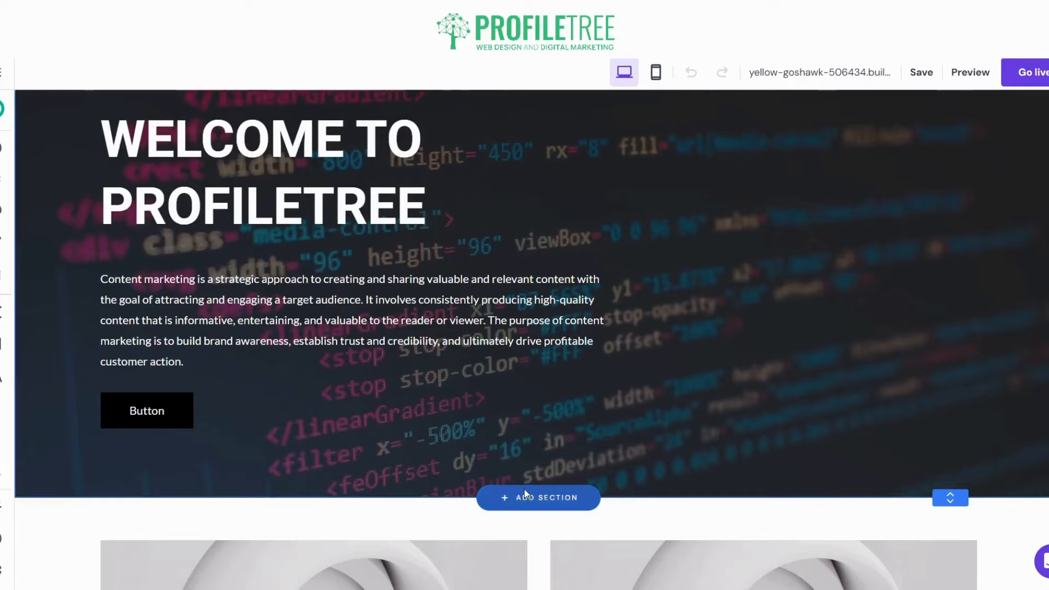
scroll(325, 331, down, 8)
scroll(568, 328, up, 4)
scroll(389, 413, down, 7)
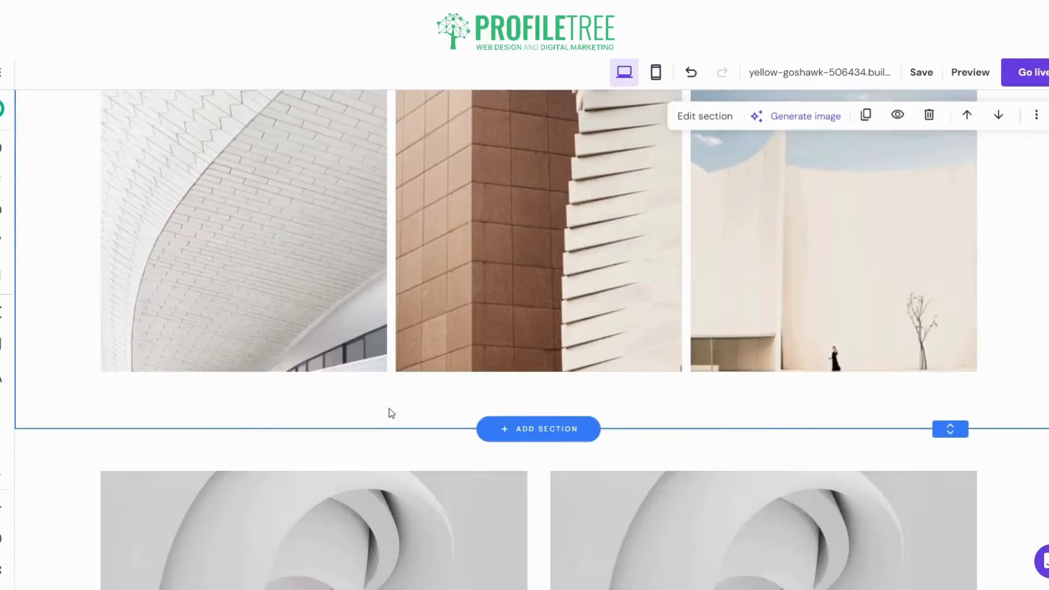
Step: Replace the "Quality, not quantity" heading in the three-image section with "Check Out Our Services"
scroll(386, 417, down, 4)
scroll(70, 355, up, 6)
scroll(70, 352, up, 4)
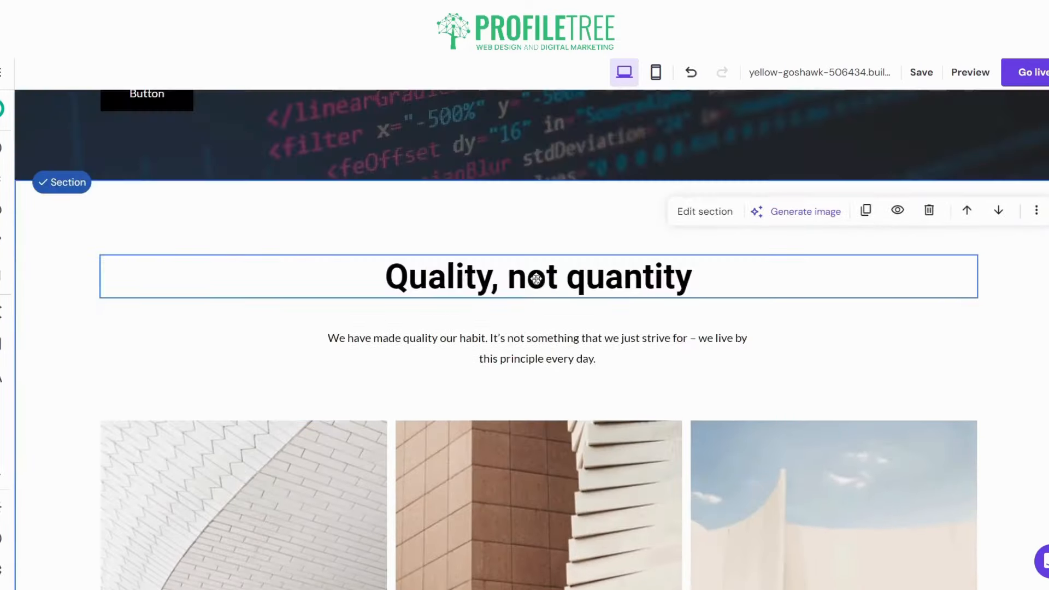
click(510, 286)
click(516, 291)
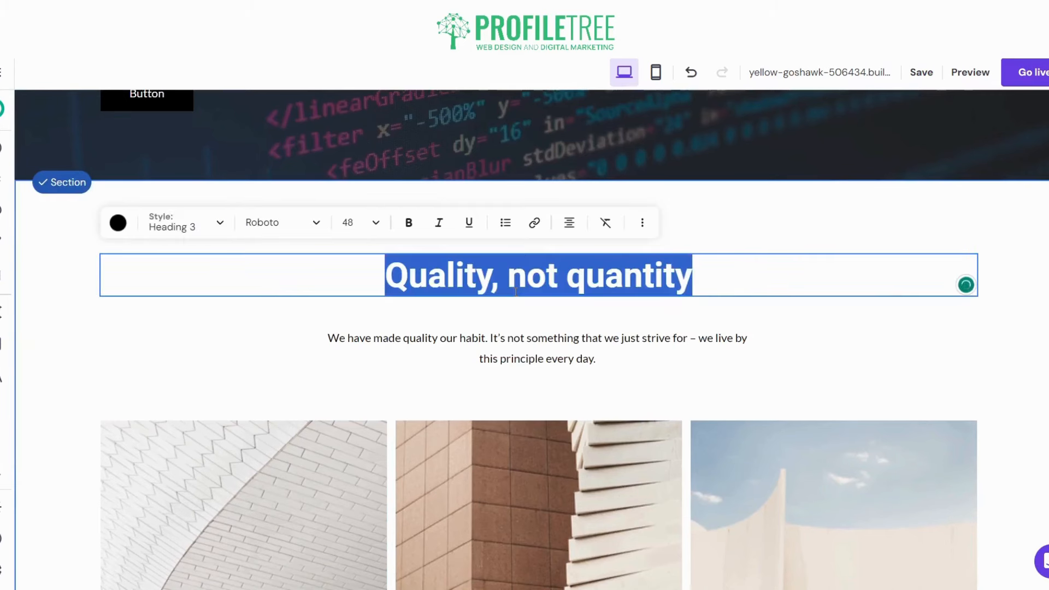
text(Check Out Our A)
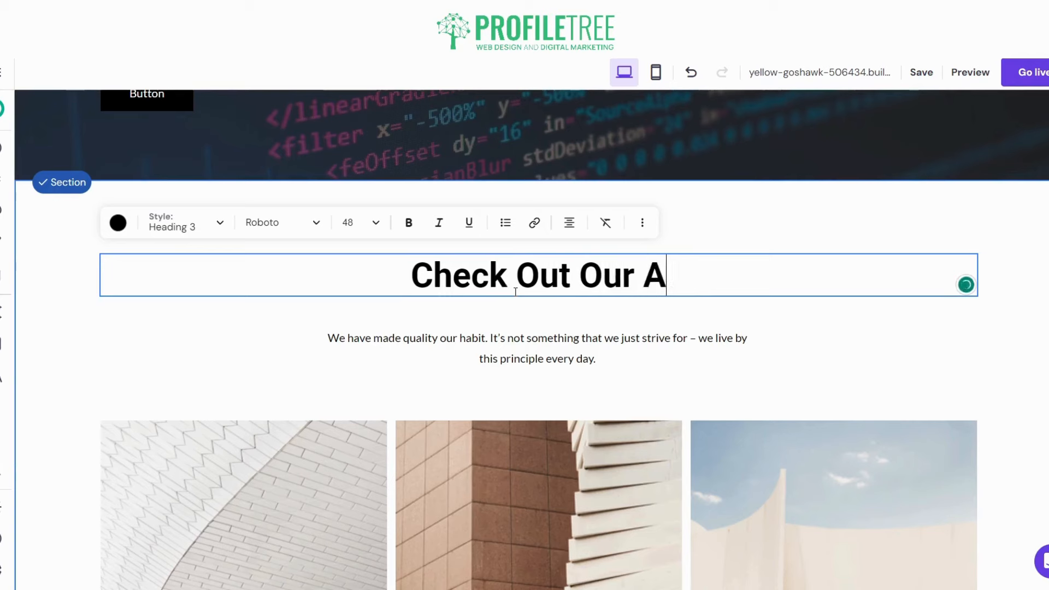
key(BackSpace)
text(Services)
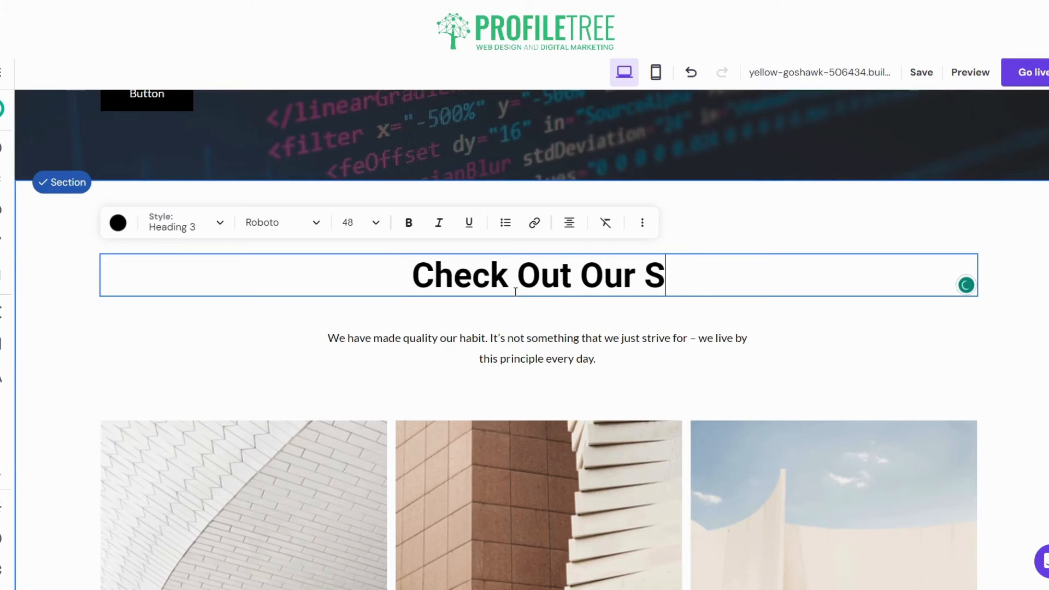
click(534, 352)
click(533, 352)
Step: Open the image settings of the first of the section's three images
scroll(143, 359, down, 4)
click(259, 325)
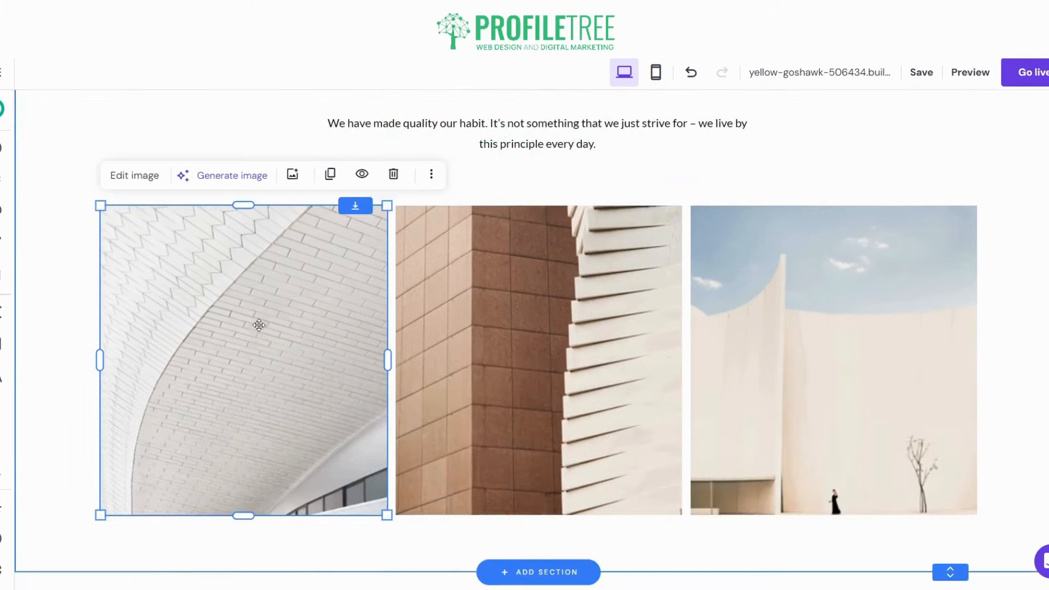
click(122, 174)
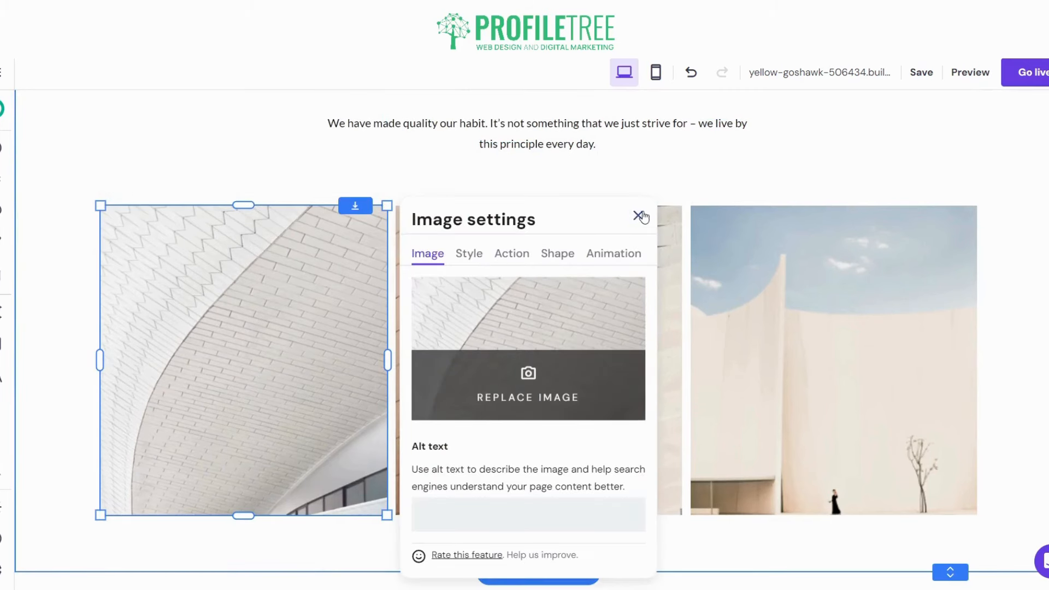
Step: Replace the section's first image with the free stock photo of a black camera lying on open books
click(527, 374)
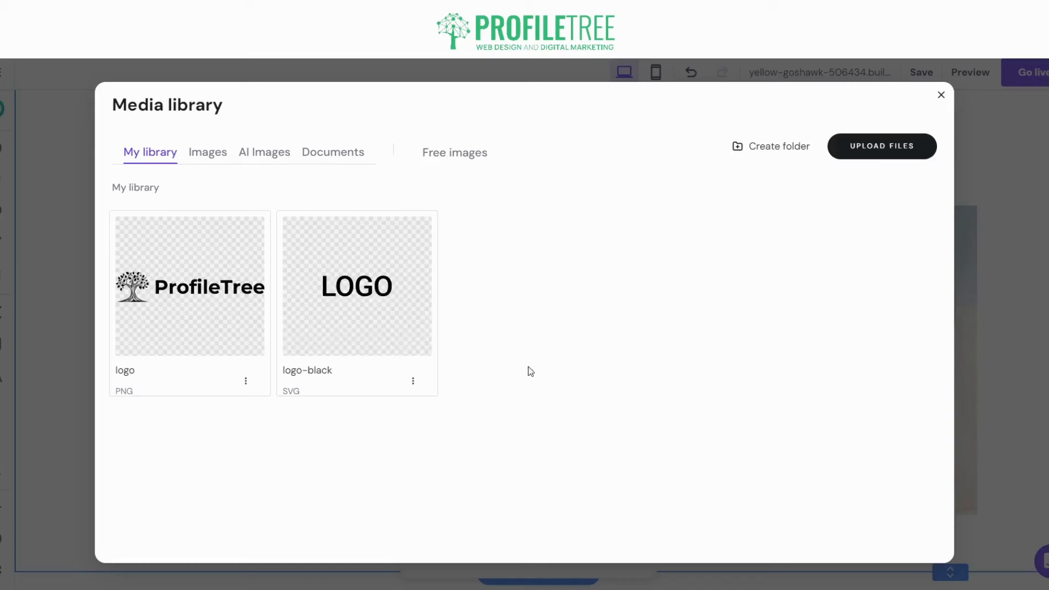
click(453, 153)
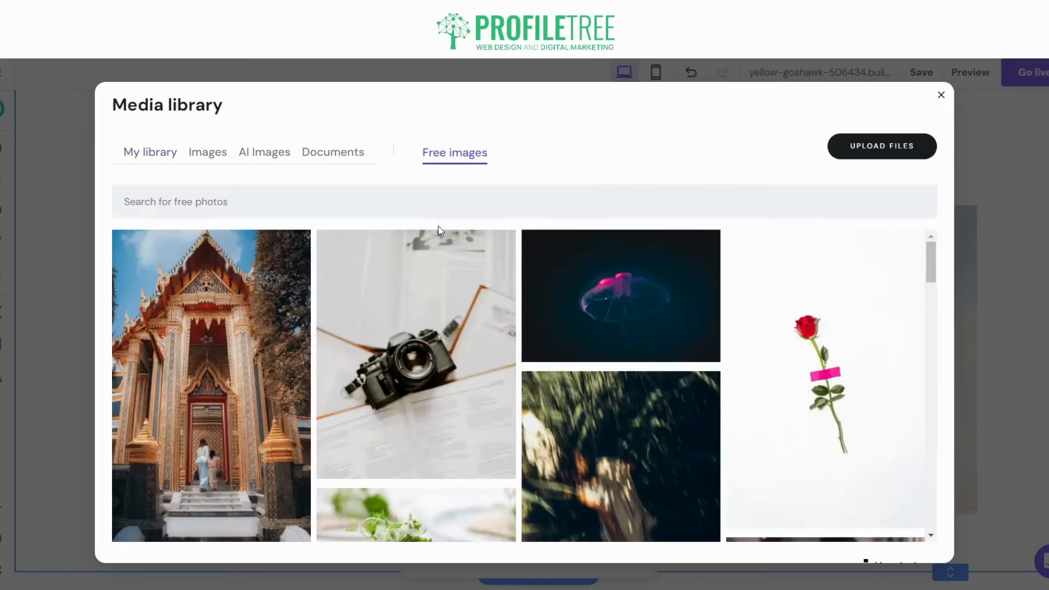
click(415, 378)
click(897, 537)
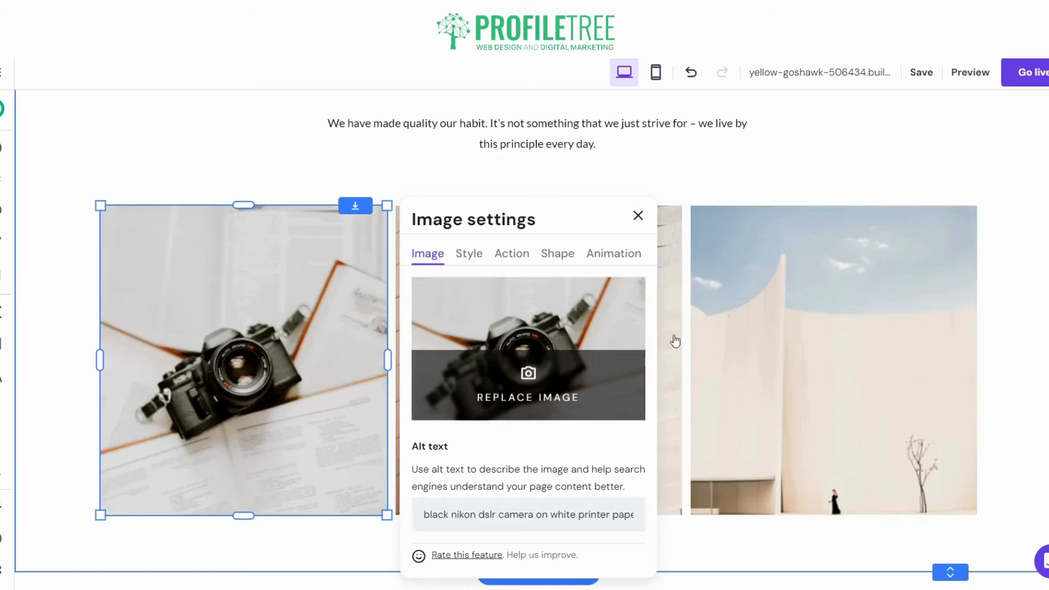
Step: Replace the middle image with the free photo of a person typing on a laptop, found by searching for "Content Marketing"
click(699, 339)
click(627, 307)
click(426, 174)
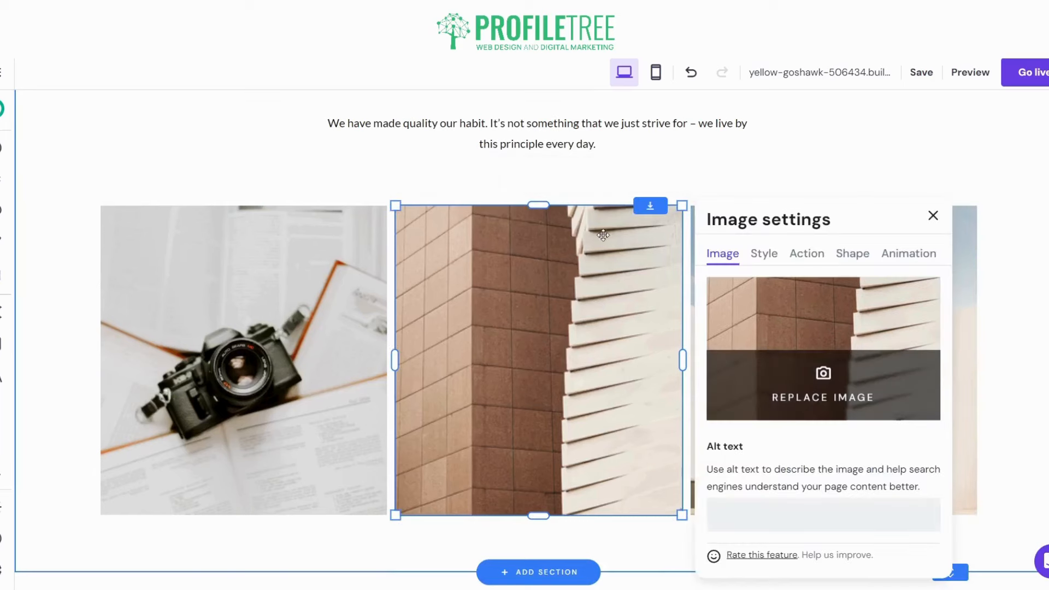
click(819, 361)
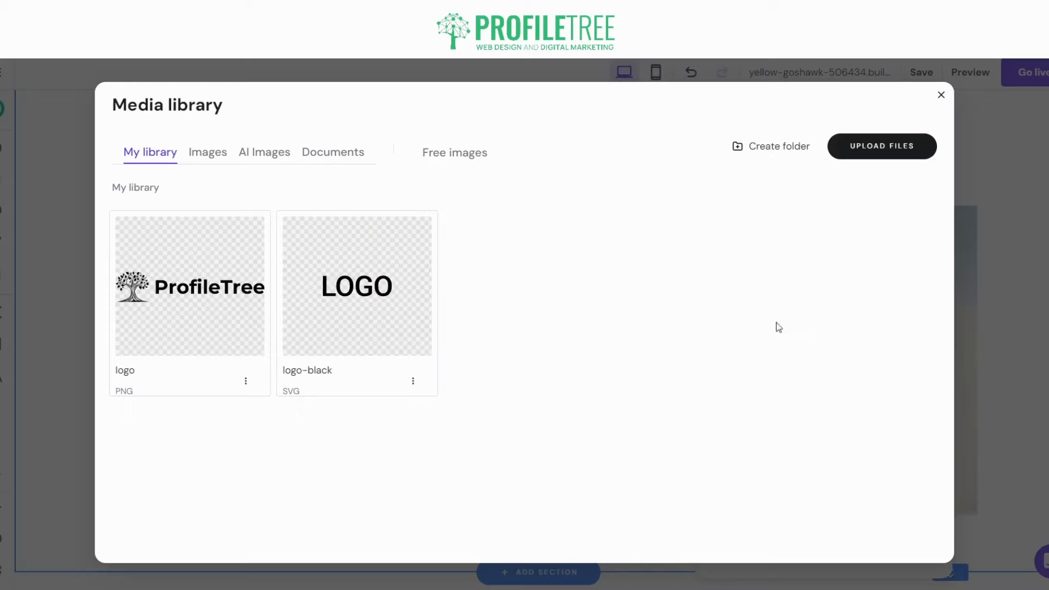
click(468, 154)
click(267, 204)
text(c)
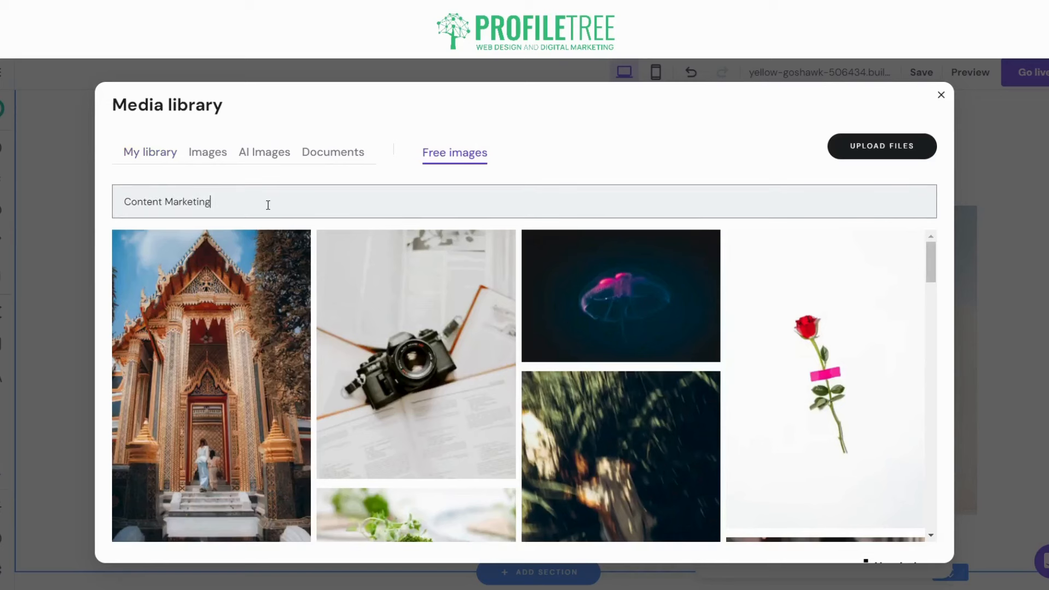
key(Return)
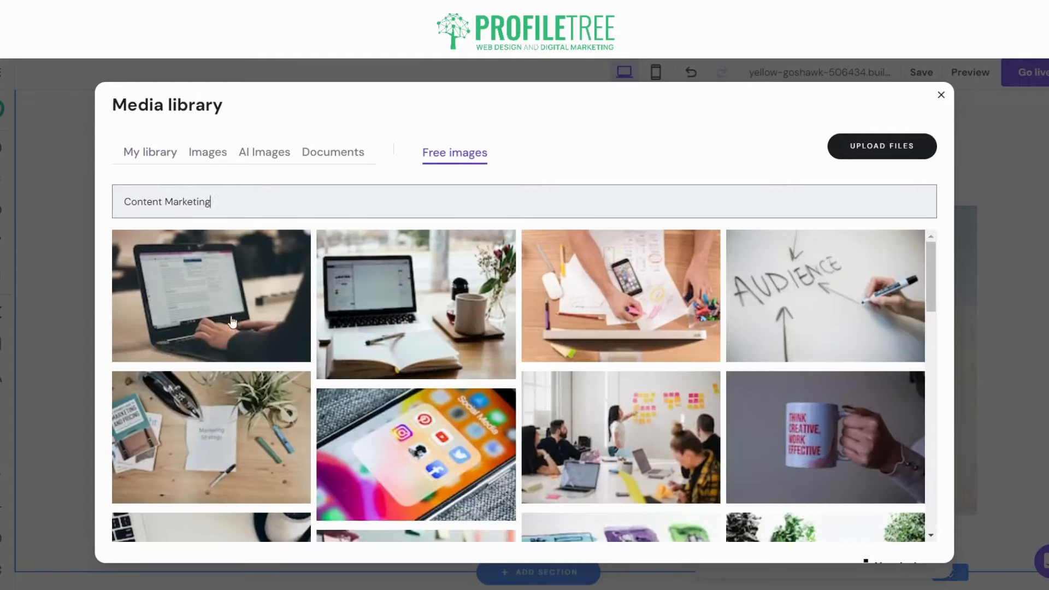
click(232, 322)
click(877, 537)
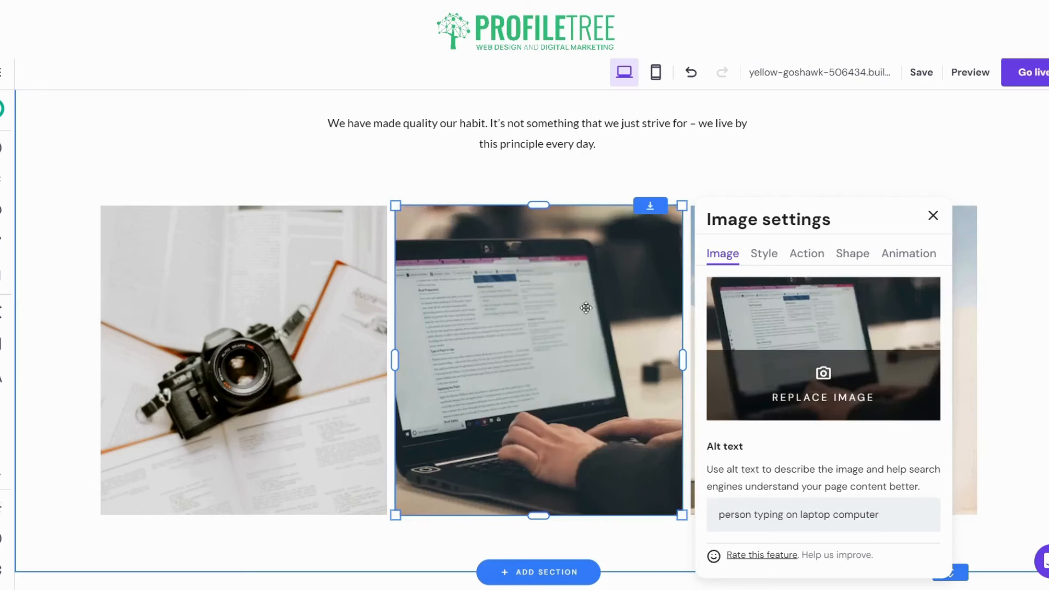
Step: Replace the third image with the free photo of a monitor showing program code, found by searching for "Web Dev"
click(964, 300)
click(722, 173)
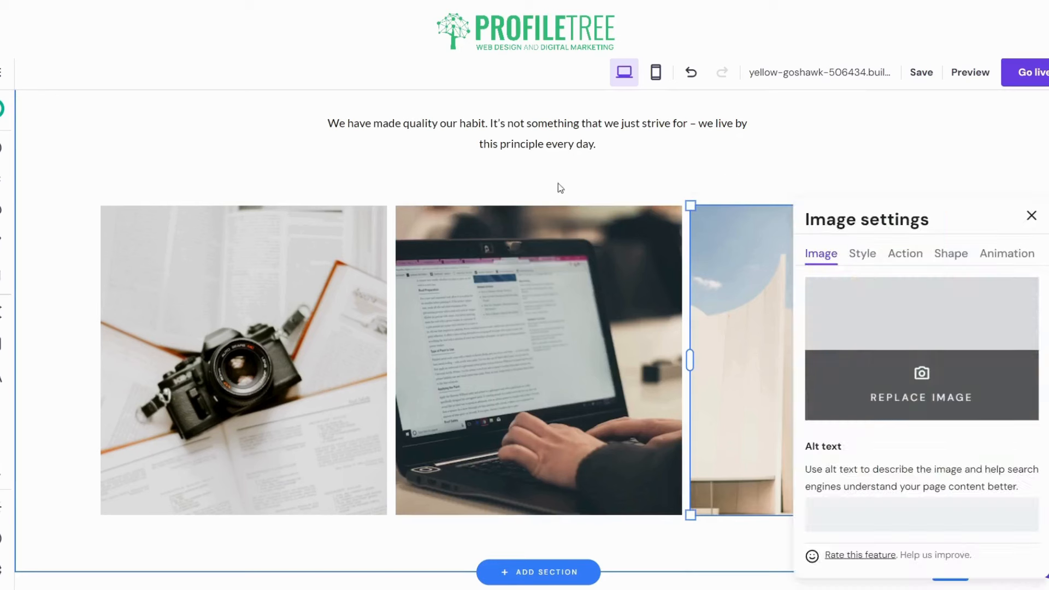
click(894, 378)
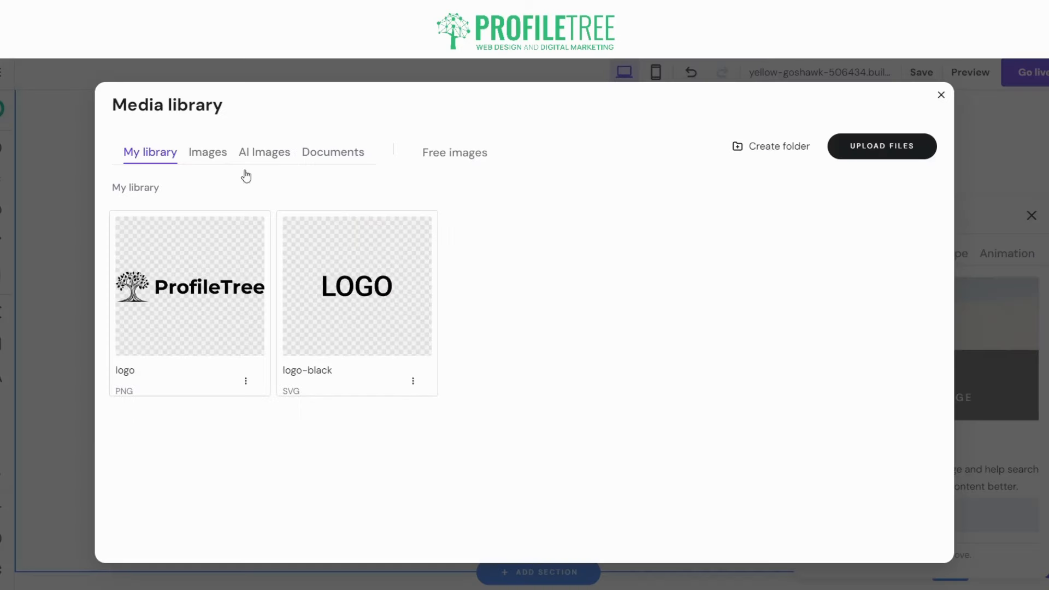
click(447, 156)
click(441, 199)
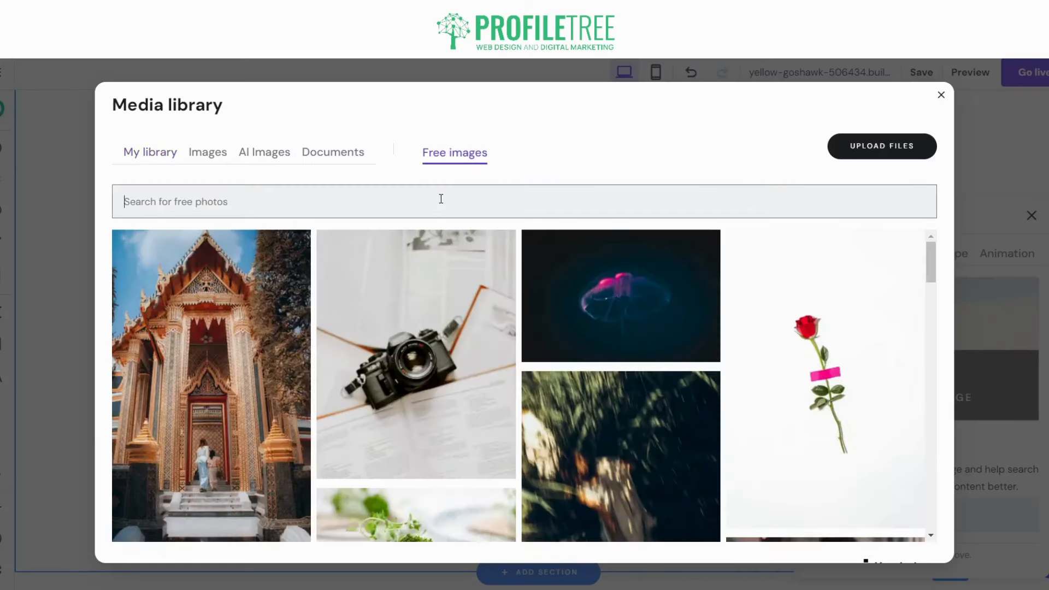
text(Web Dev)
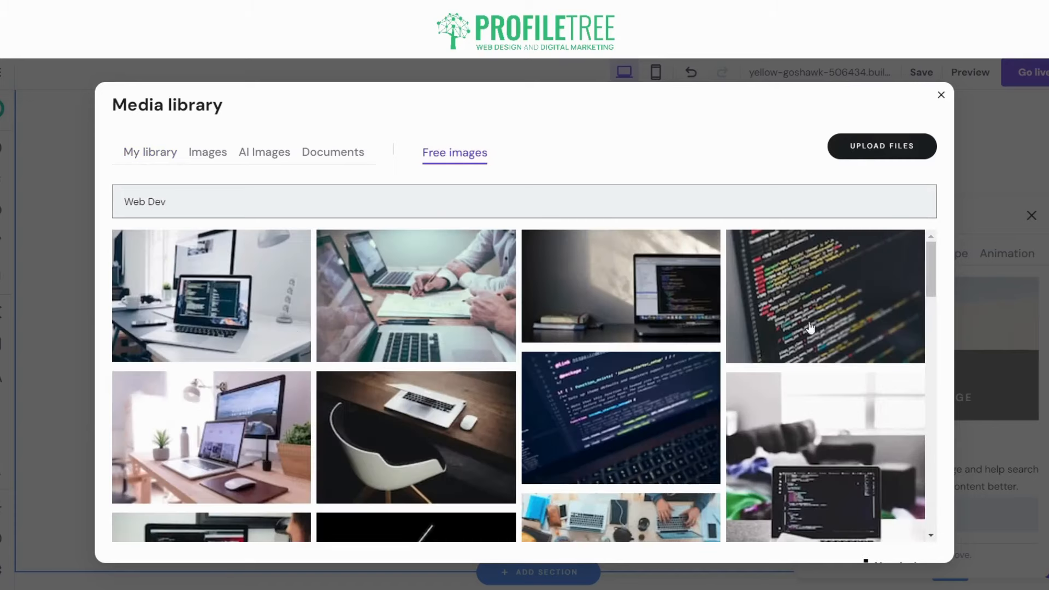
click(766, 354)
click(890, 536)
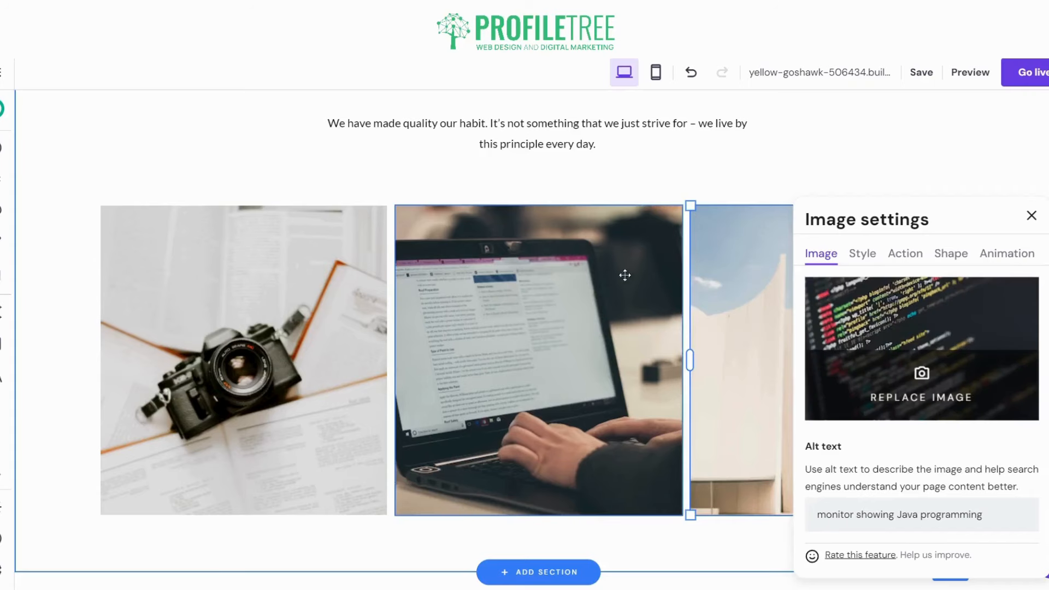
click(555, 182)
scroll(491, 404, up, 2)
scroll(251, 382, down, 3)
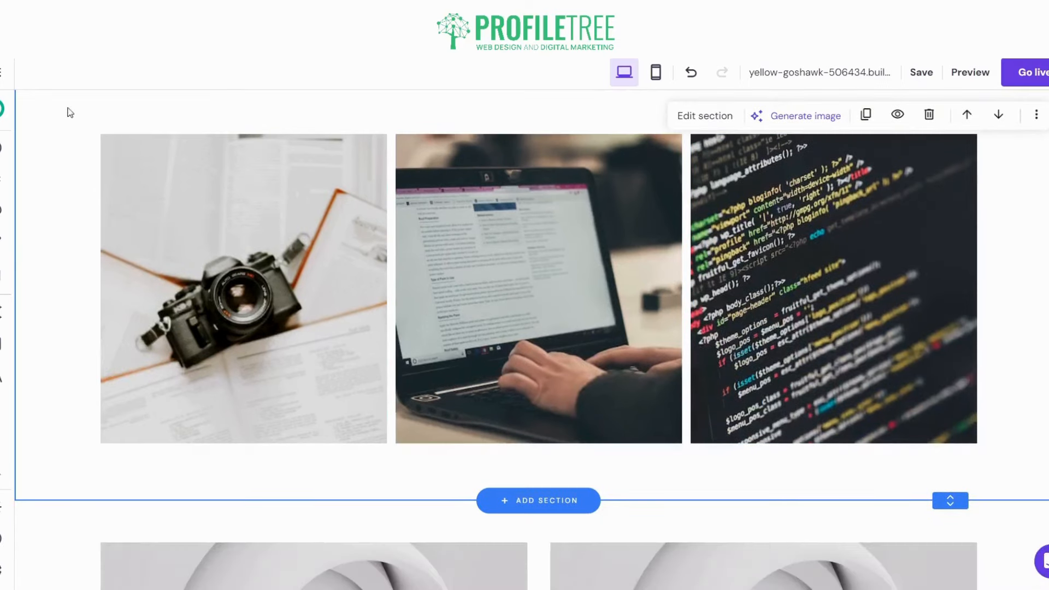
Step: Add a text element over the lower part of the camera image and resize it to fit within the image's width
click(2, 143)
drag(61, 227, 365, 262)
click(343, 235)
click(442, 295)
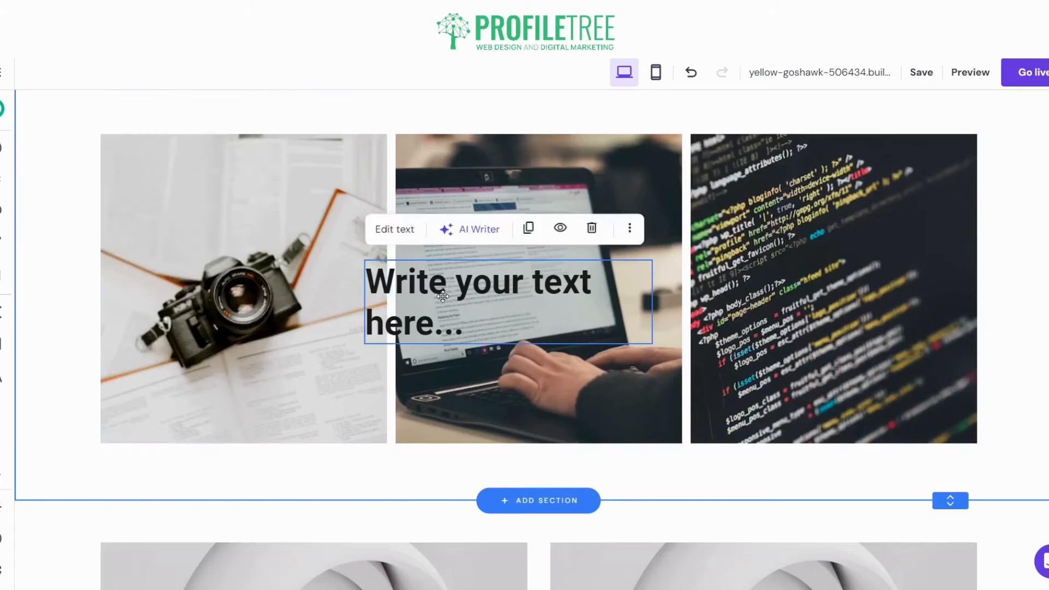
drag(442, 296, 322, 355)
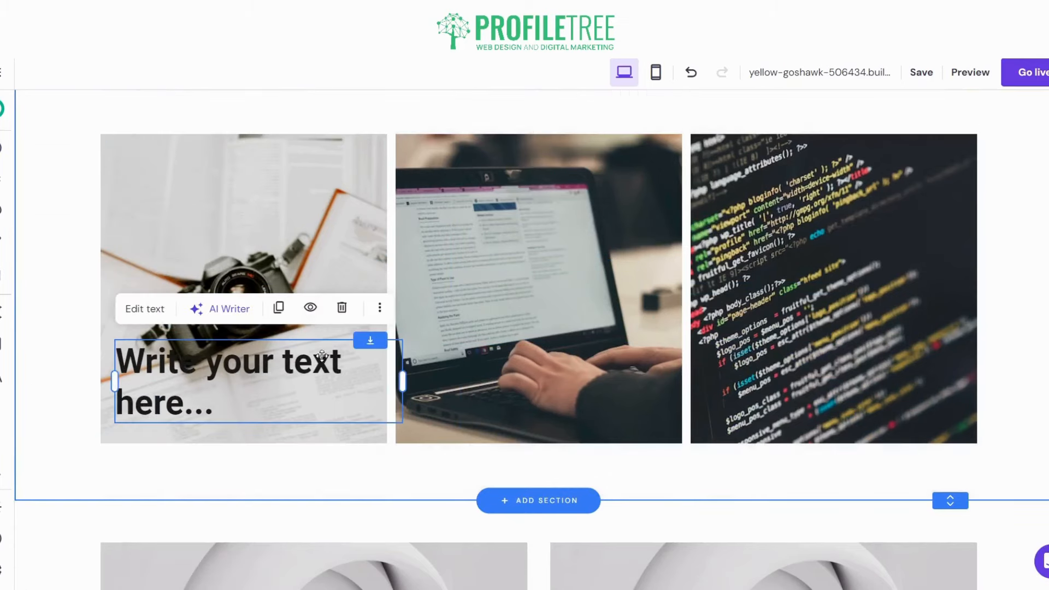
drag(401, 385, 355, 385)
drag(274, 372, 269, 383)
drag(353, 393, 379, 394)
click(269, 392)
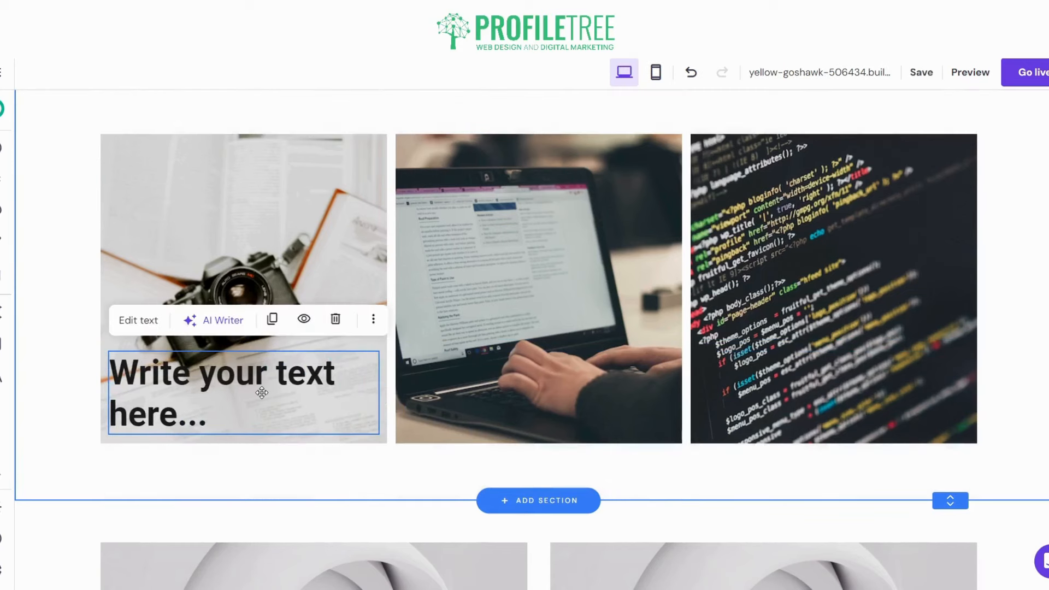
Step: Set the new text element's font size to 20 and replace its placeholder text with "Video Production & Marketing"
double_click(269, 392)
click(352, 320)
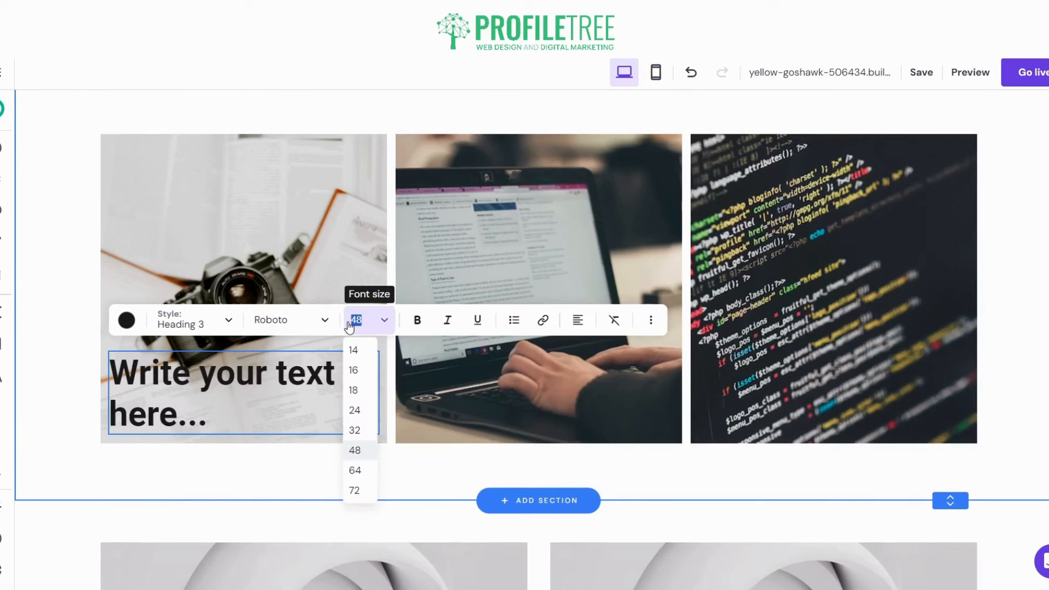
text(15)
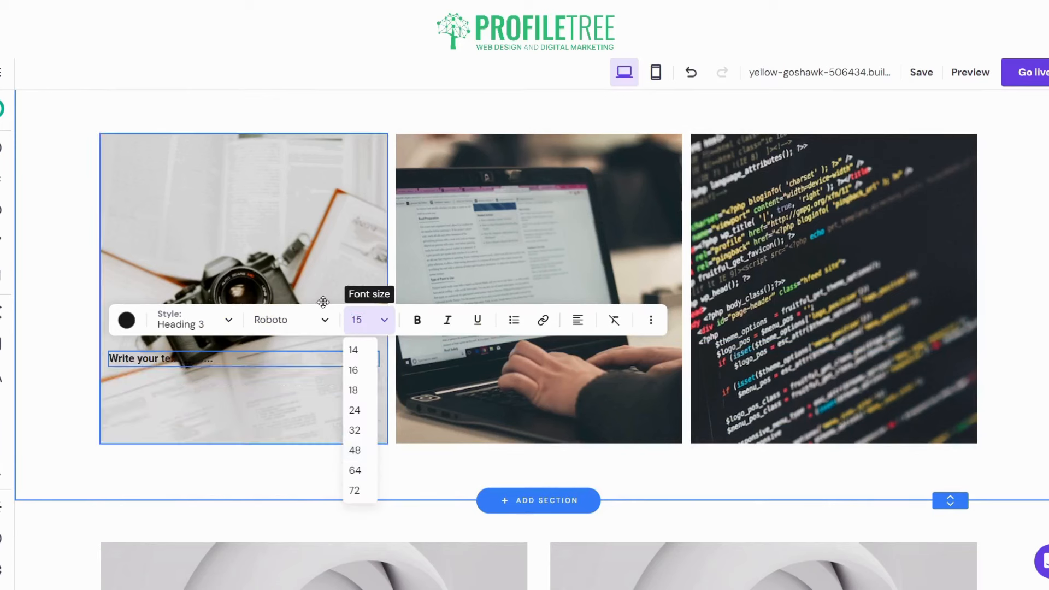
text(20)
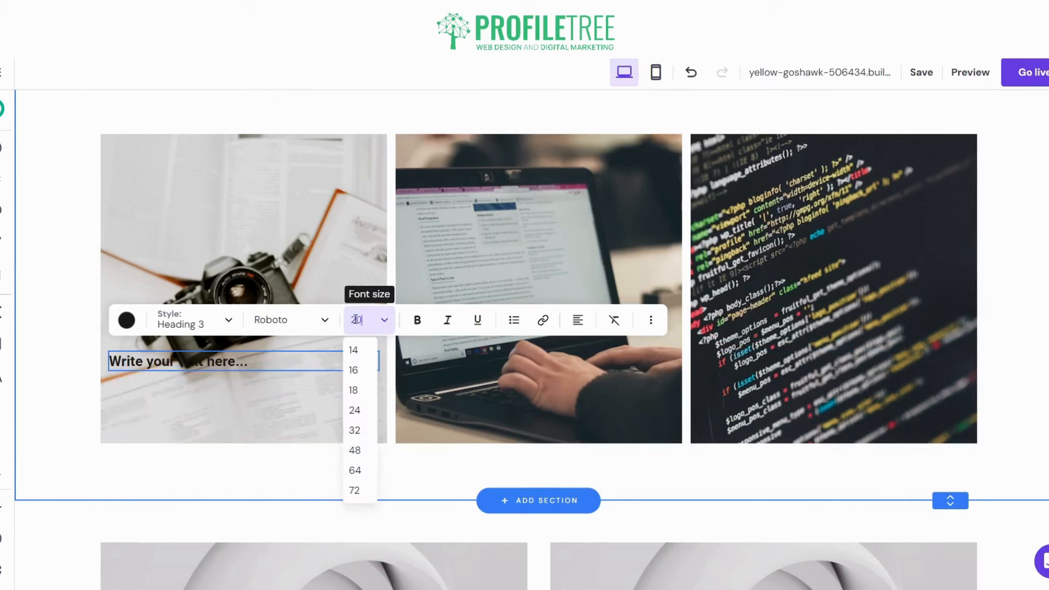
click(287, 357)
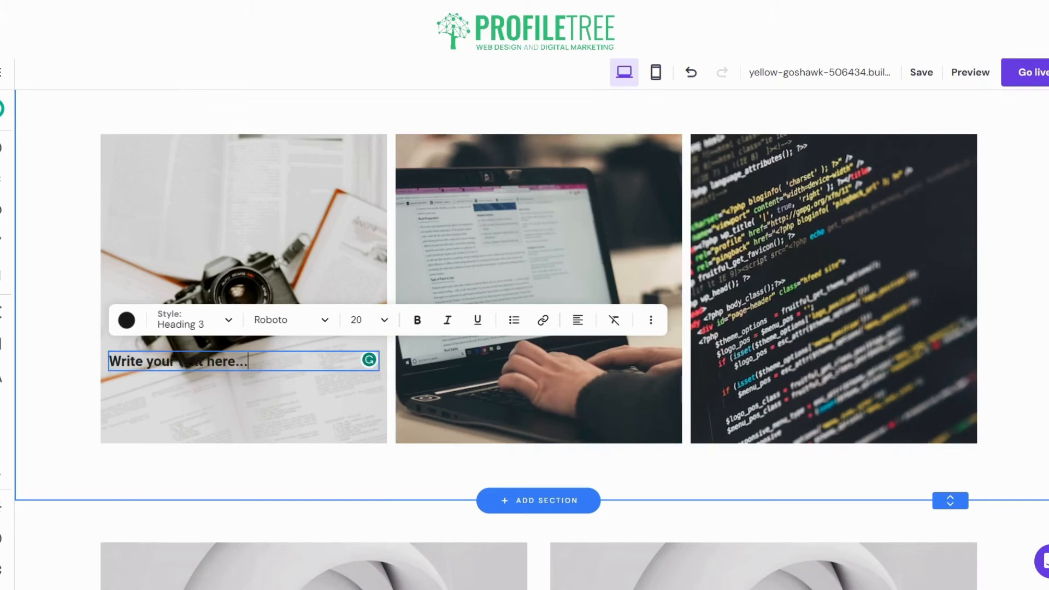
text(Video Production)
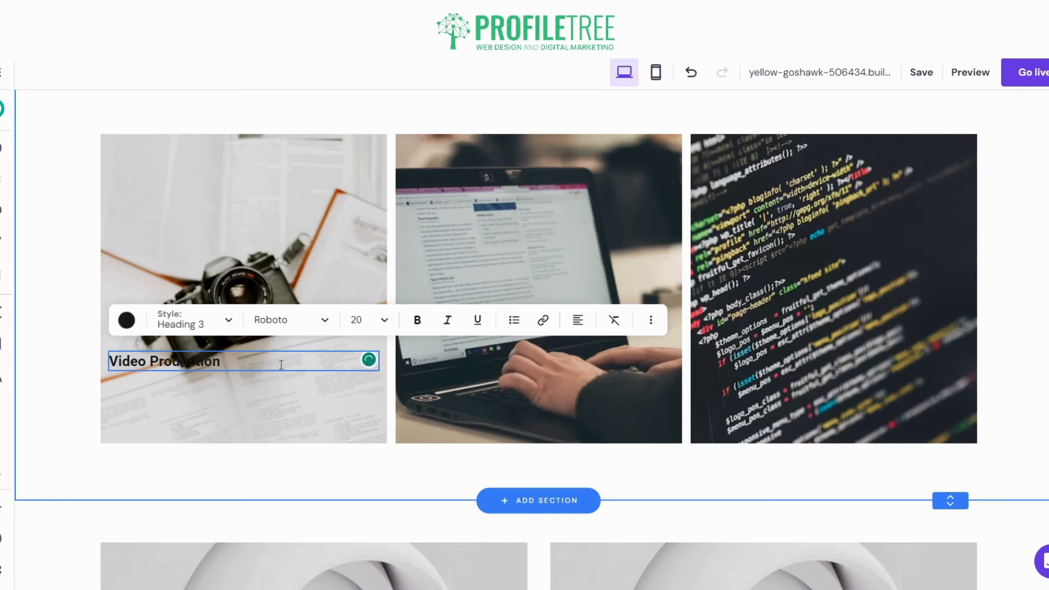
text(ketin)
Step: Set the color of the whole "Video Production & Marketing" caption to white (#ffffff)
key(ctrl+a)
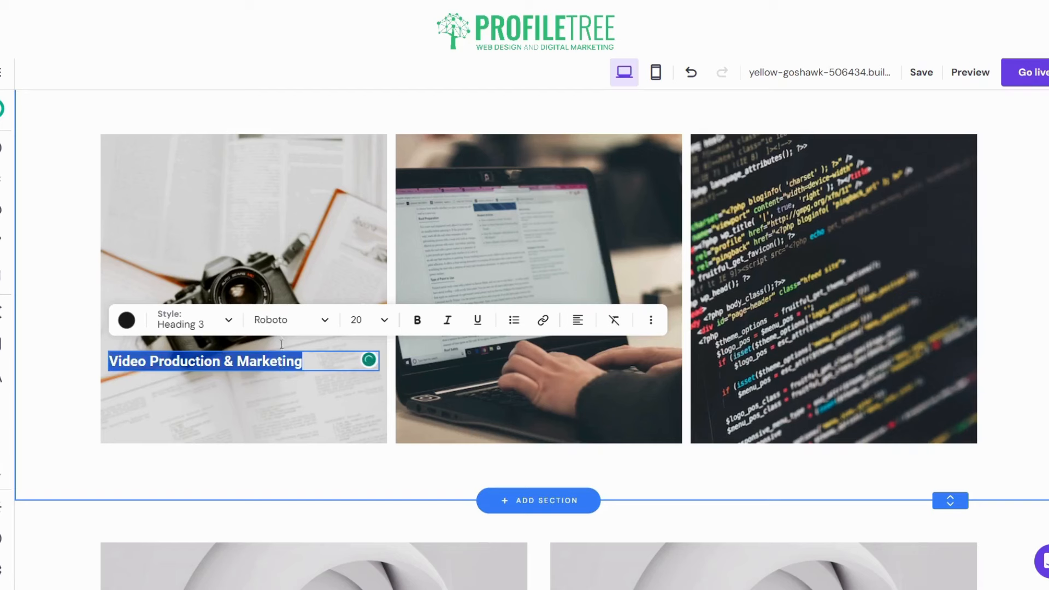
click(128, 323)
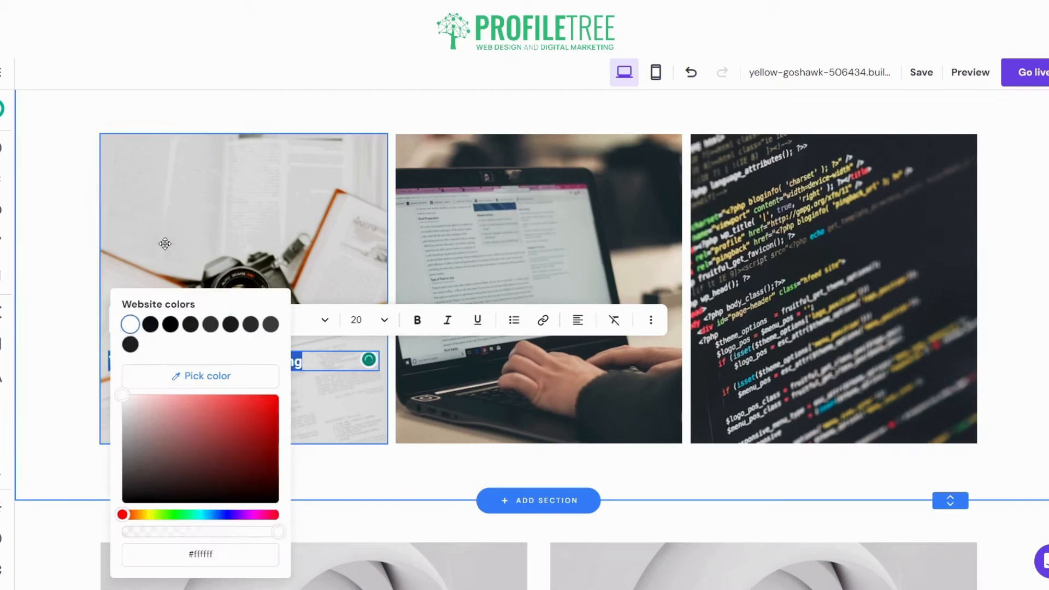
click(165, 243)
Step: Move the "Video Production & Marketing" caption down near the camera image's lower edge and color it green with #33bc77
drag(177, 360, 178, 414)
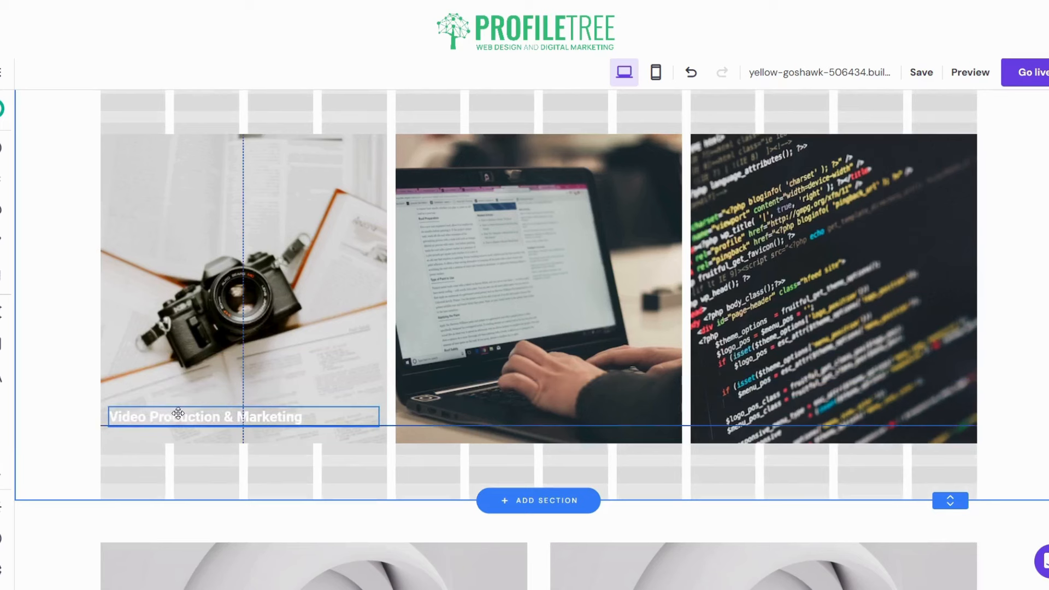
click(150, 384)
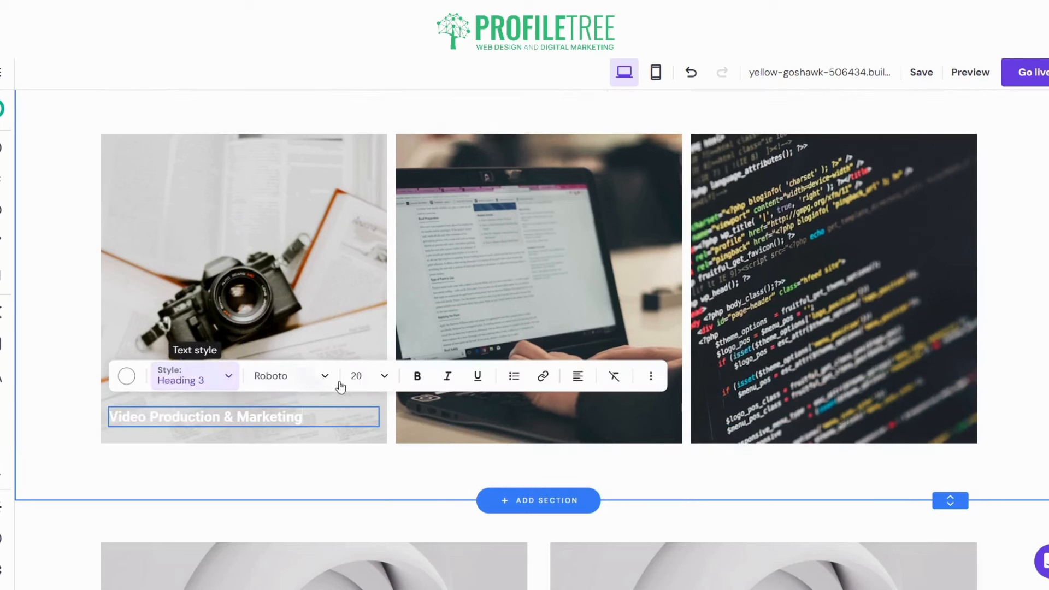
click(126, 376)
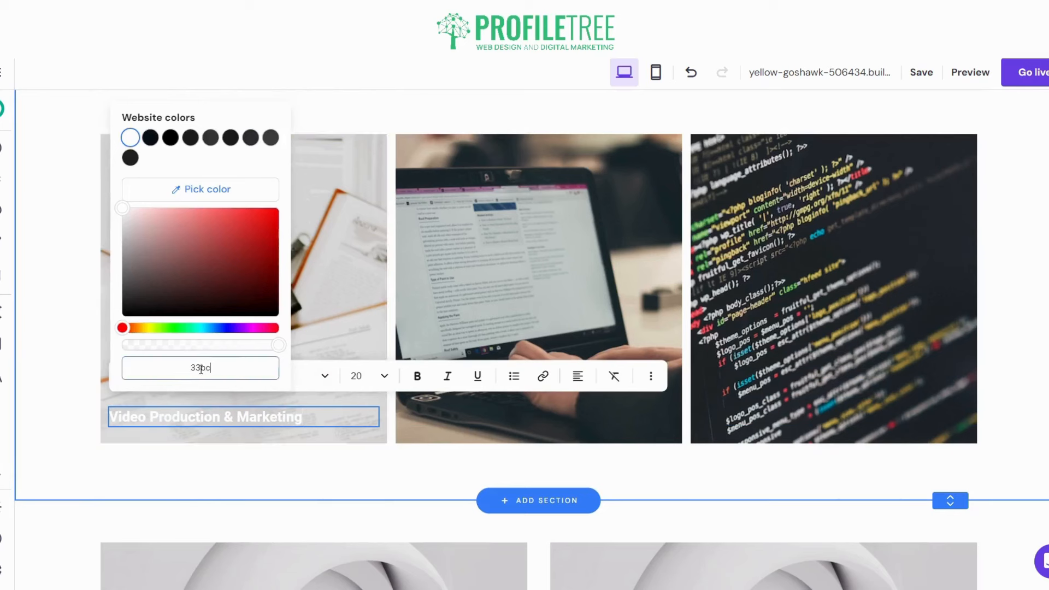
key(Return)
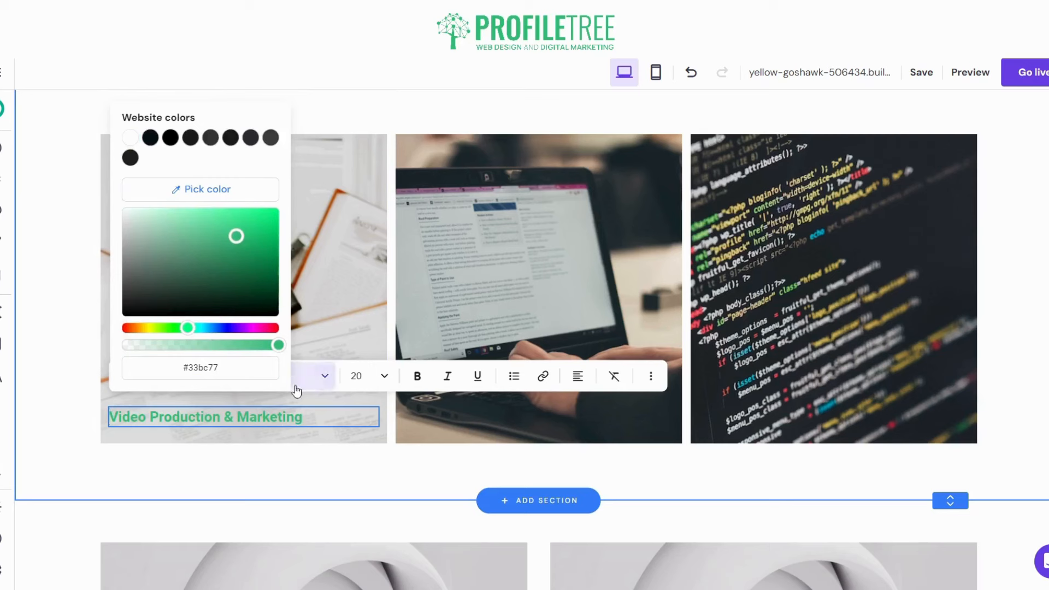
click(277, 413)
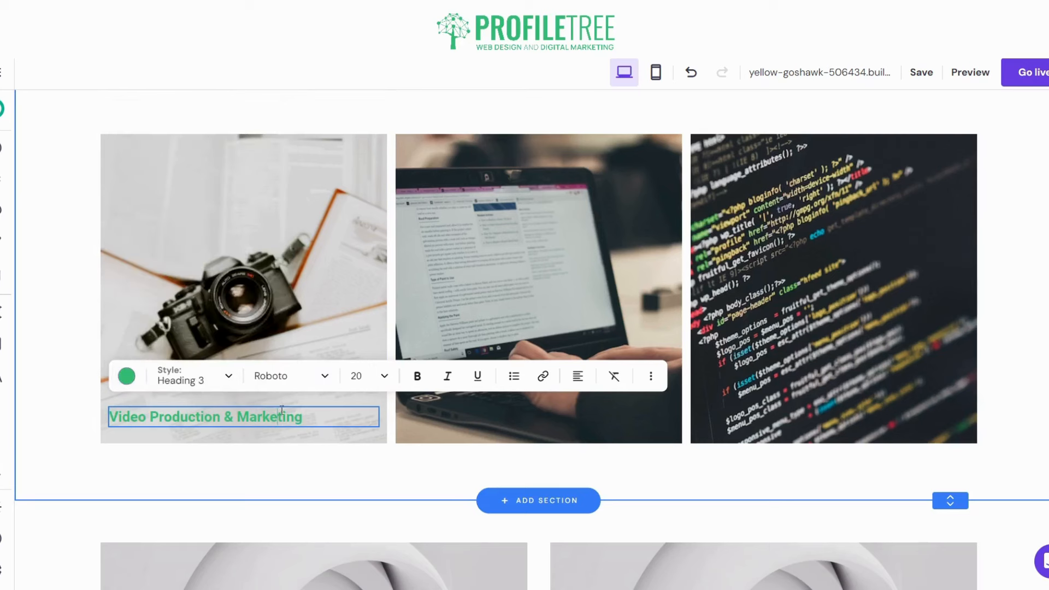
click(303, 262)
Step: Add a square shape over the lower corner of the camera image, covering the caption's start, and send it to the back
click(3, 147)
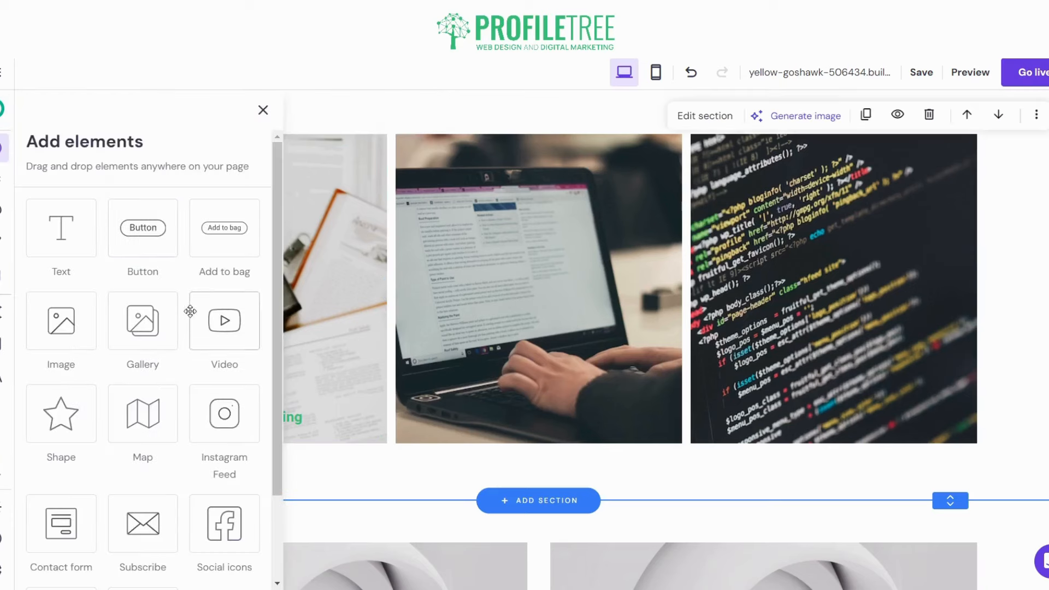
scroll(104, 369, down, 2)
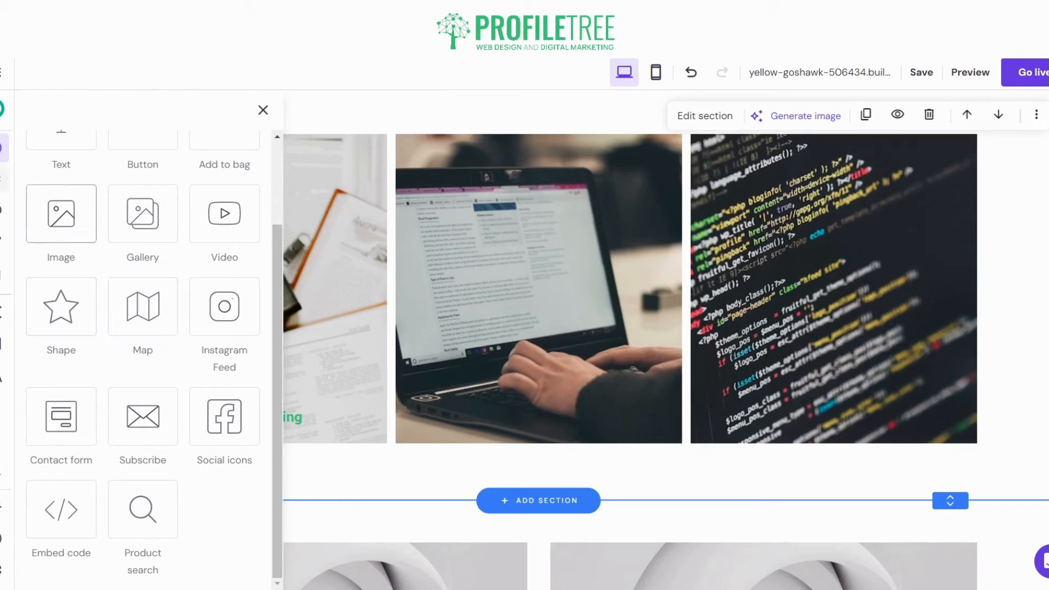
scroll(95, 203, up, 2)
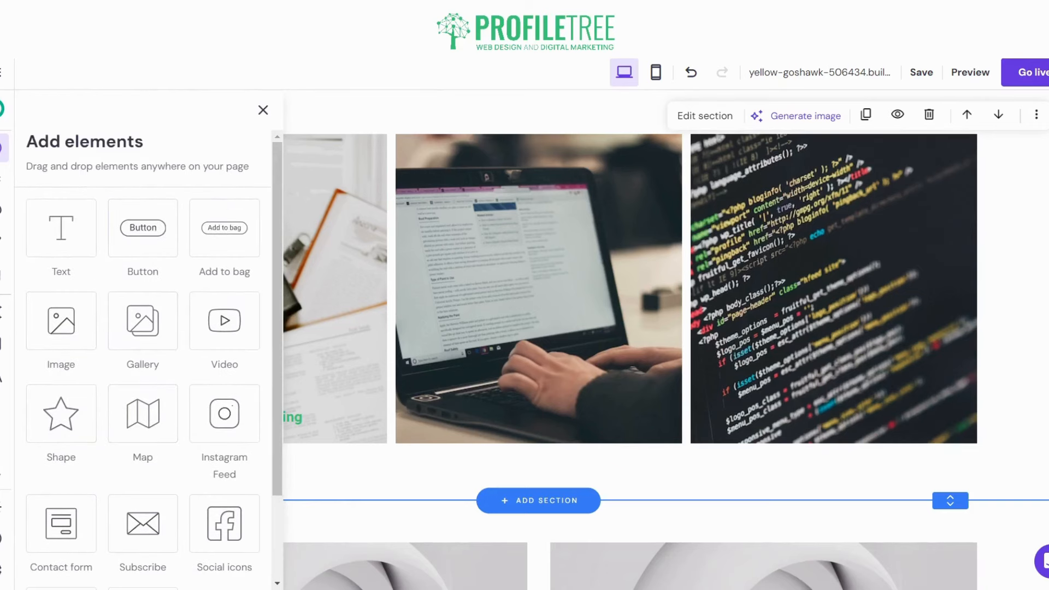
click(62, 413)
drag(584, 524, 232, 388)
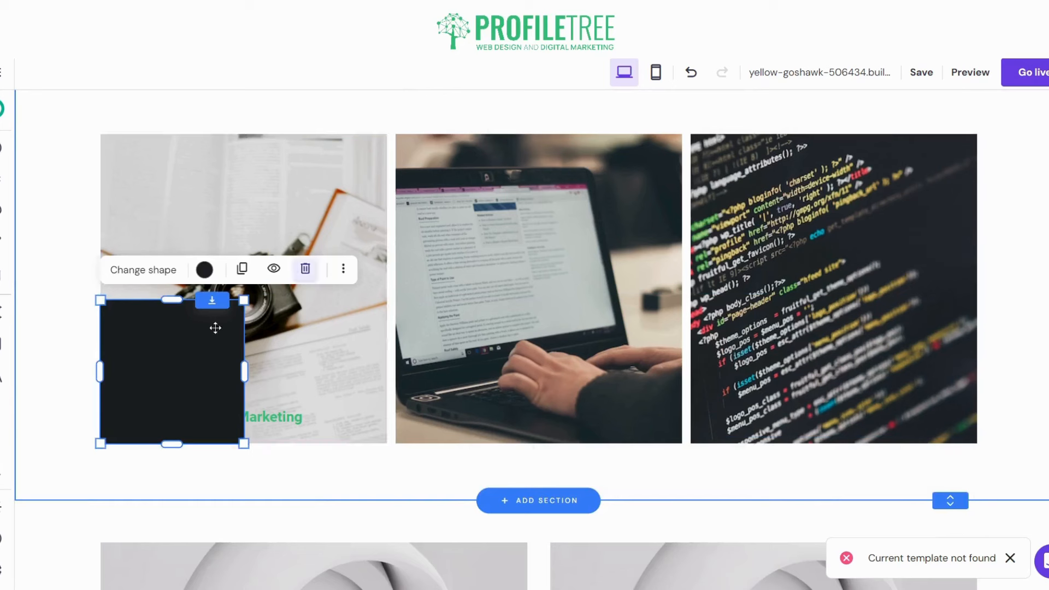
click(343, 271)
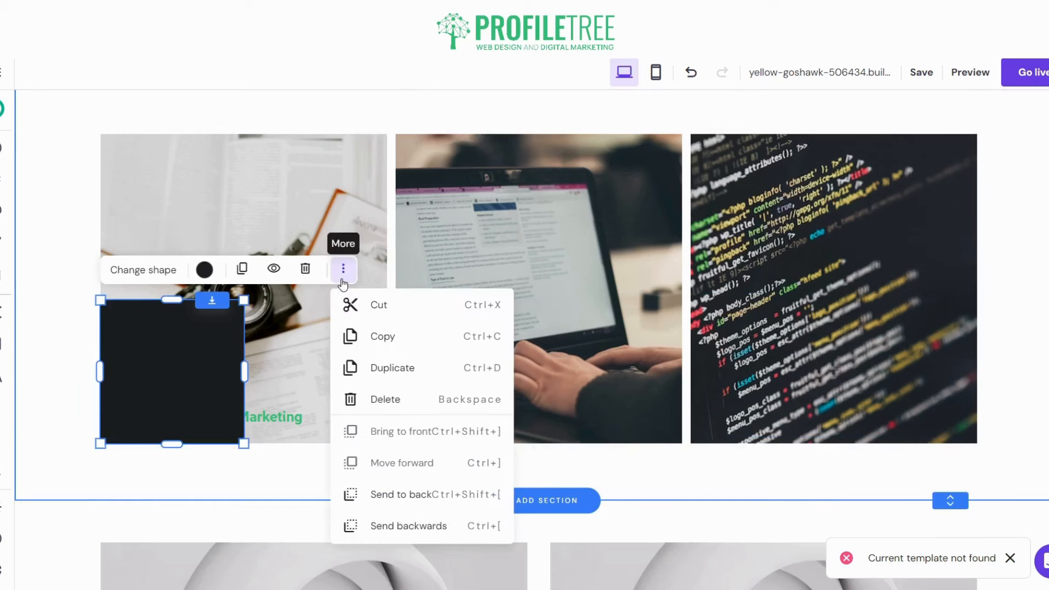
click(397, 494)
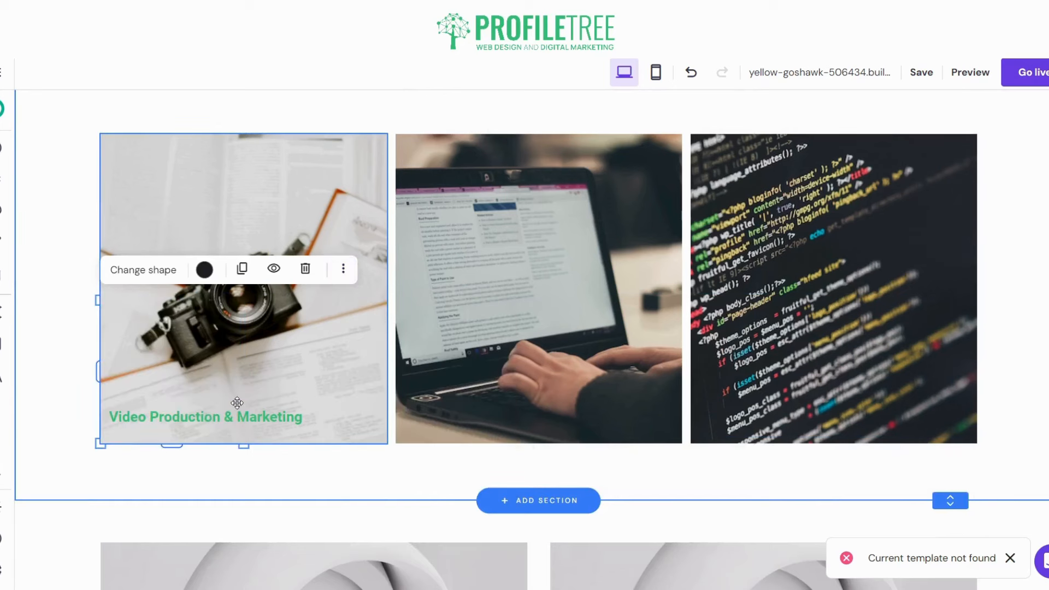
Step: Paste the black square onto the lower corner of the camera image and bring the "Video Production & Marketing" caption in front of it
key(ctrl+v)
drag(557, 489, 139, 378)
click(291, 420)
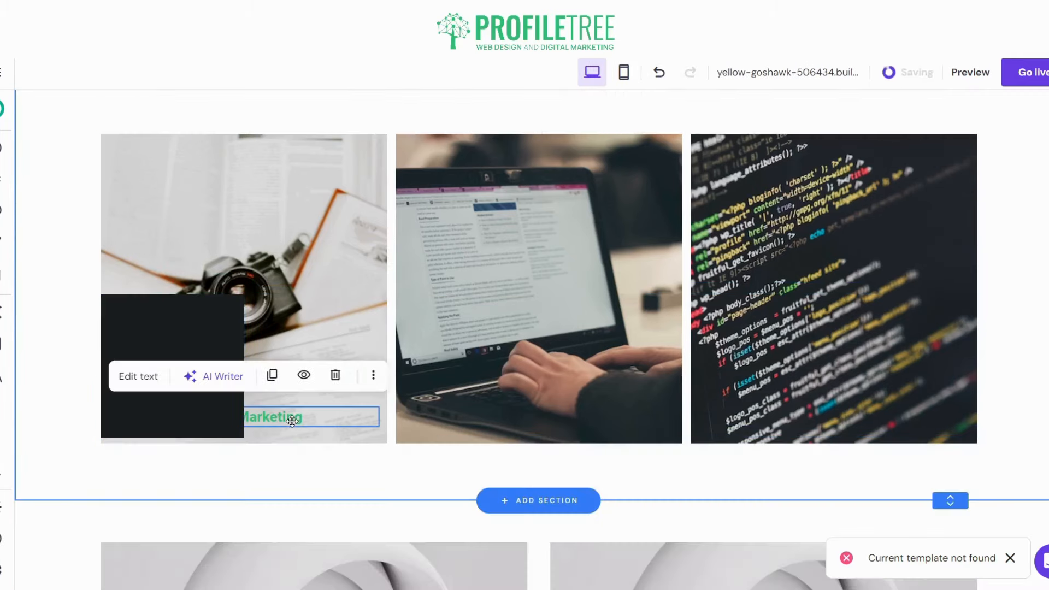
click(373, 376)
click(434, 276)
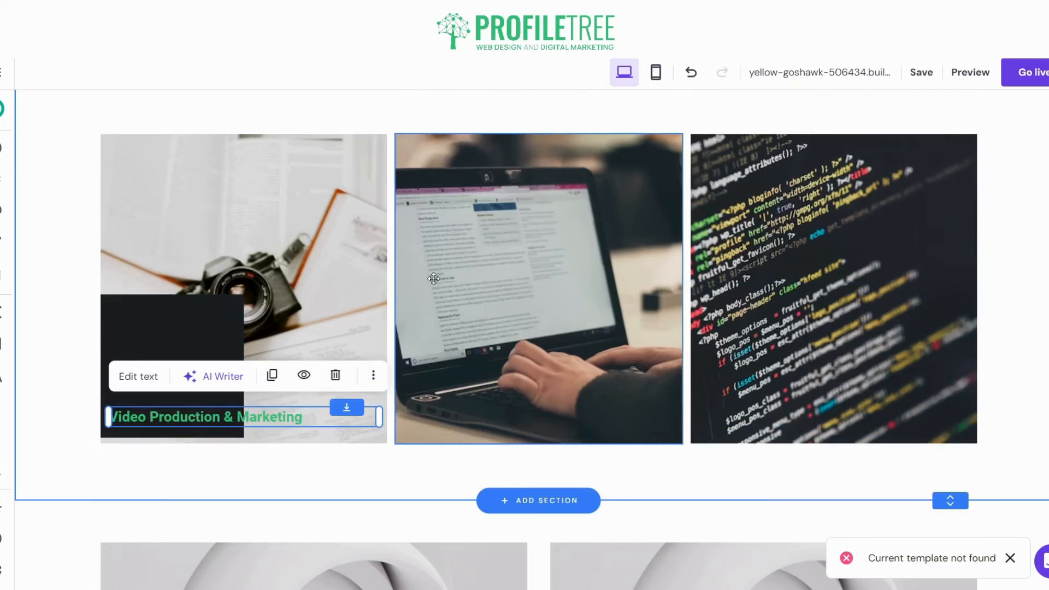
Step: Reshape the black square into a short strip spanning the full width of the camera image along its lower edge
drag(154, 335, 163, 338)
drag(172, 299, 174, 400)
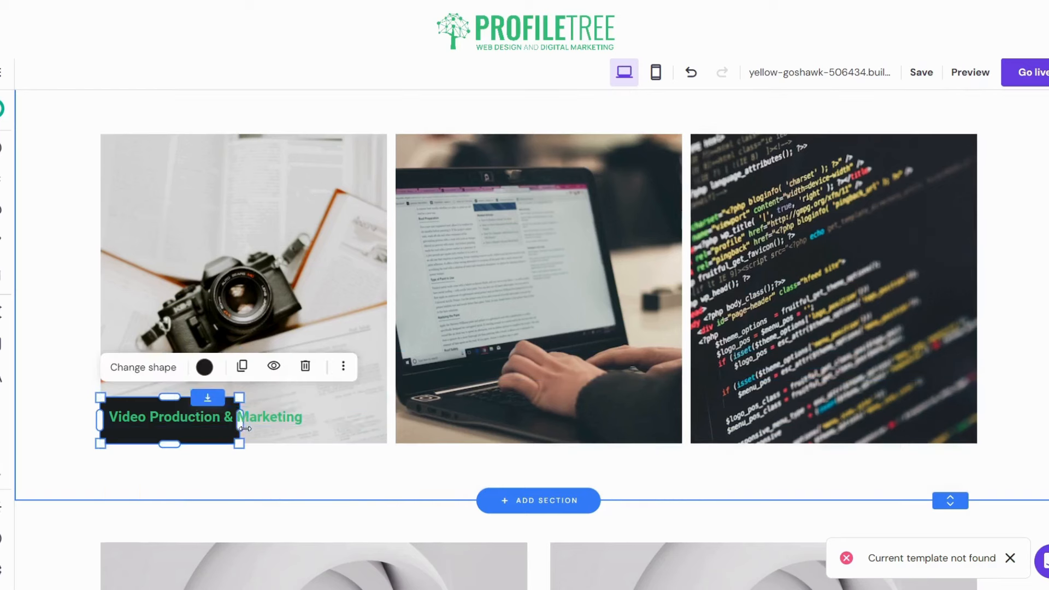
drag(244, 429, 389, 430)
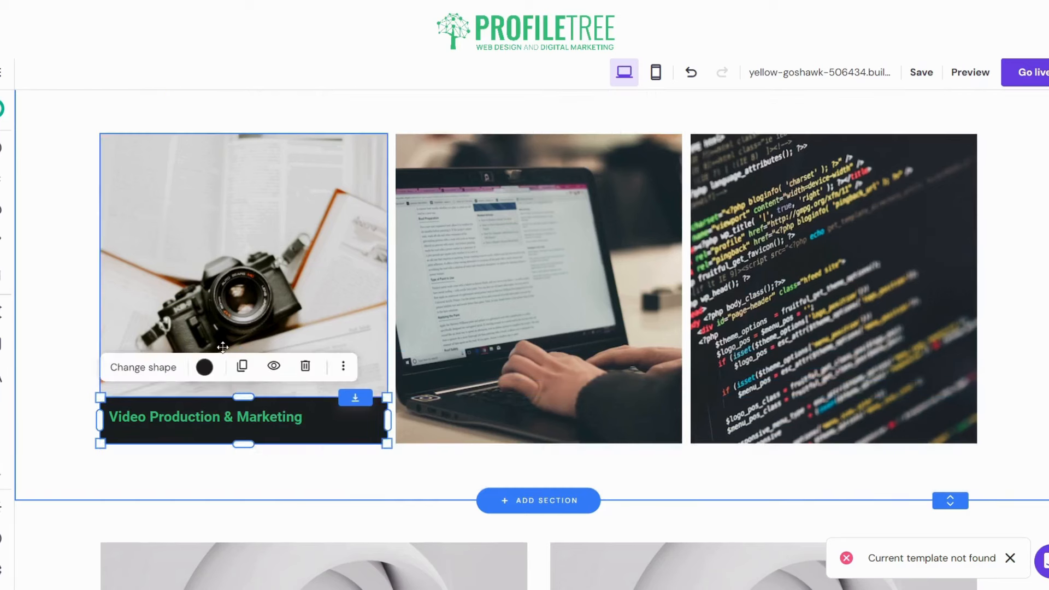
Step: Set the background color of the section holding the three images to light gray
click(59, 345)
click(728, 118)
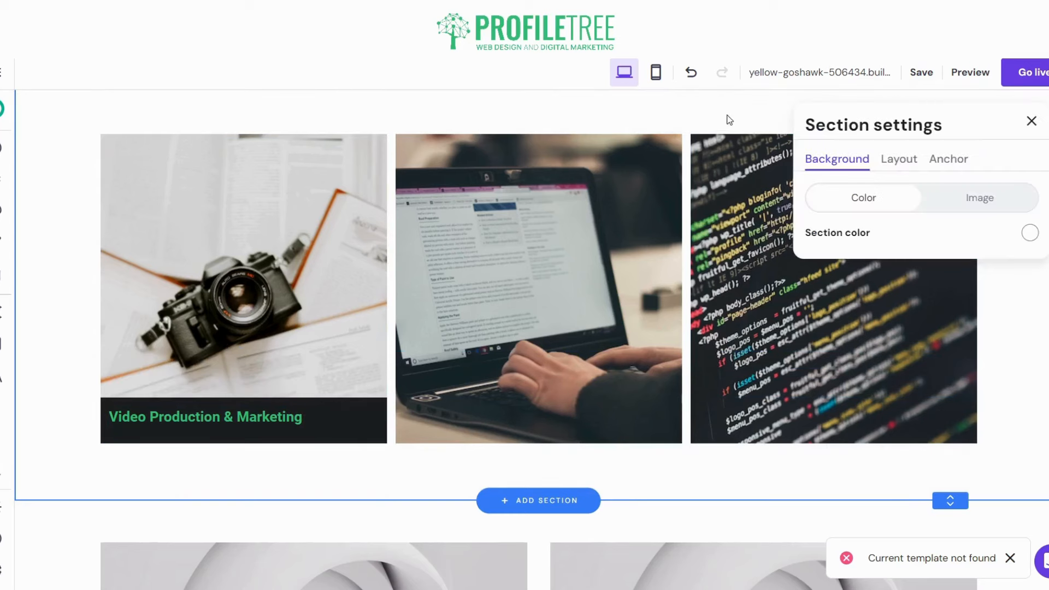
click(1030, 234)
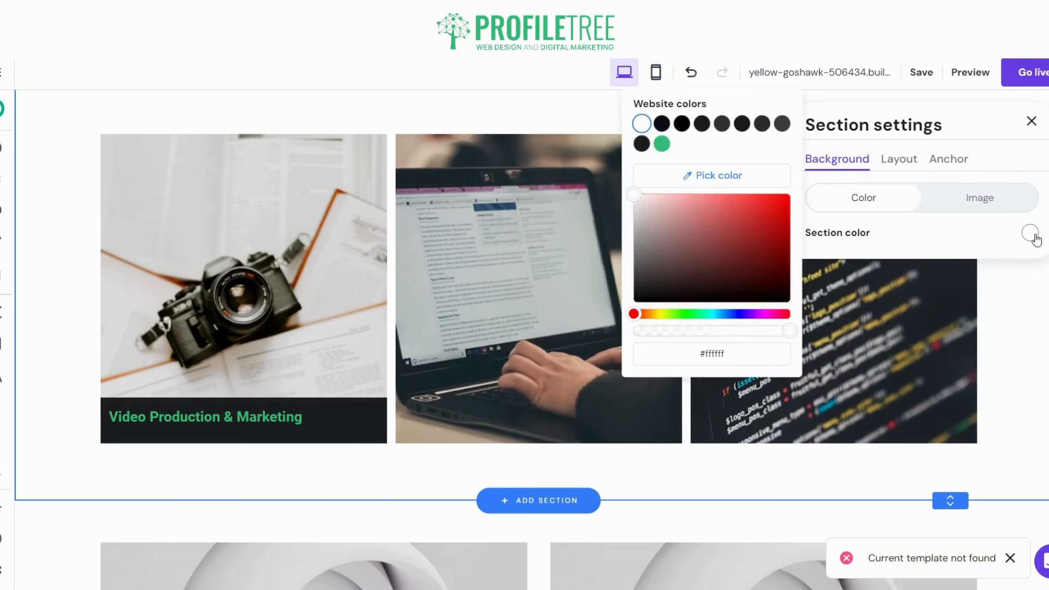
click(642, 223)
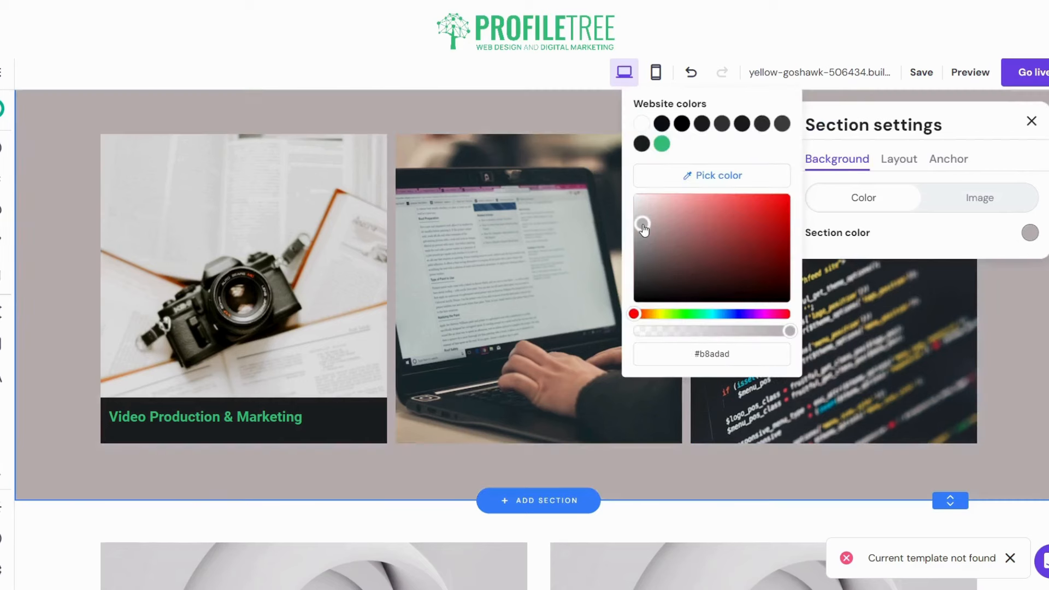
mouse_move(642, 224)
mouse_down()
mouse_move(641, 198)
mouse_move(652, 201)
mouse_move(630, 199)
mouse_move(632, 207)
mouse_up()
click(61, 339)
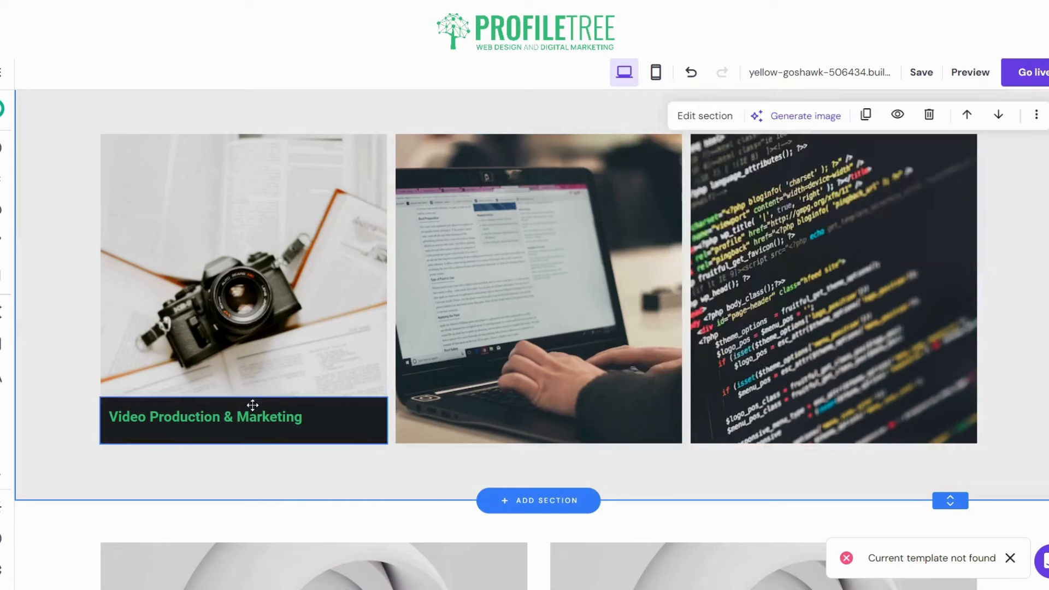
Step: Move the caption slightly down within the black strip and try retyping it in capitals
click(248, 416)
drag(248, 417, 249, 419)
double_click(275, 420)
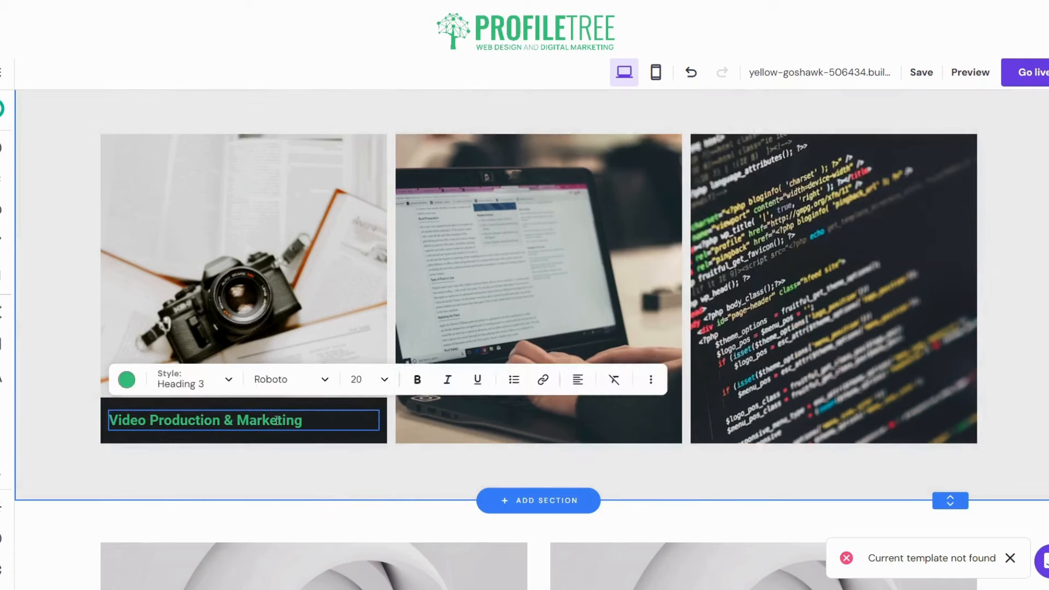
key(ctrl+a)
text(VID)
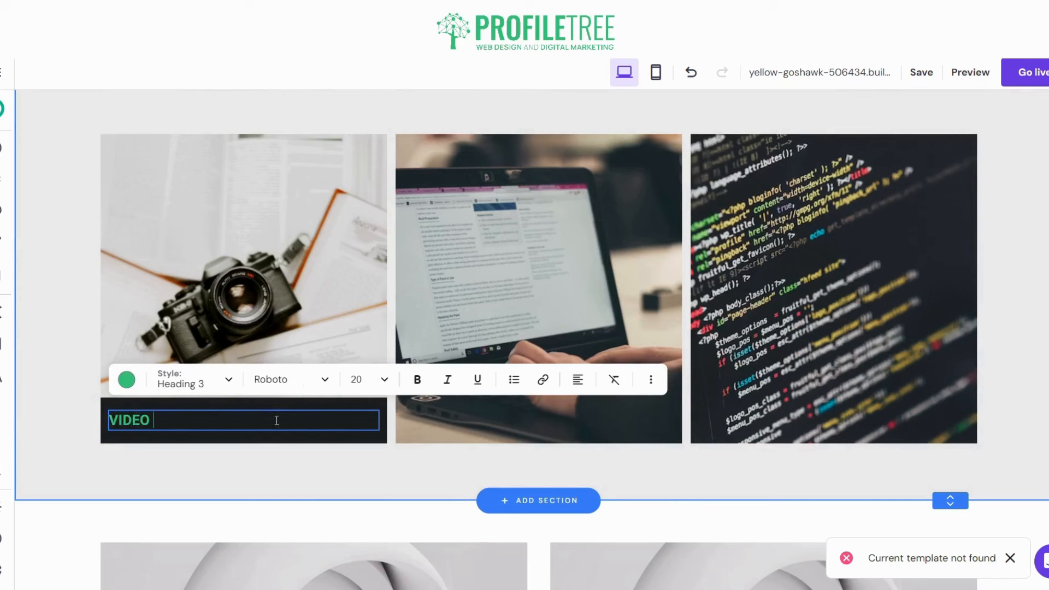
key(ctrl+z)
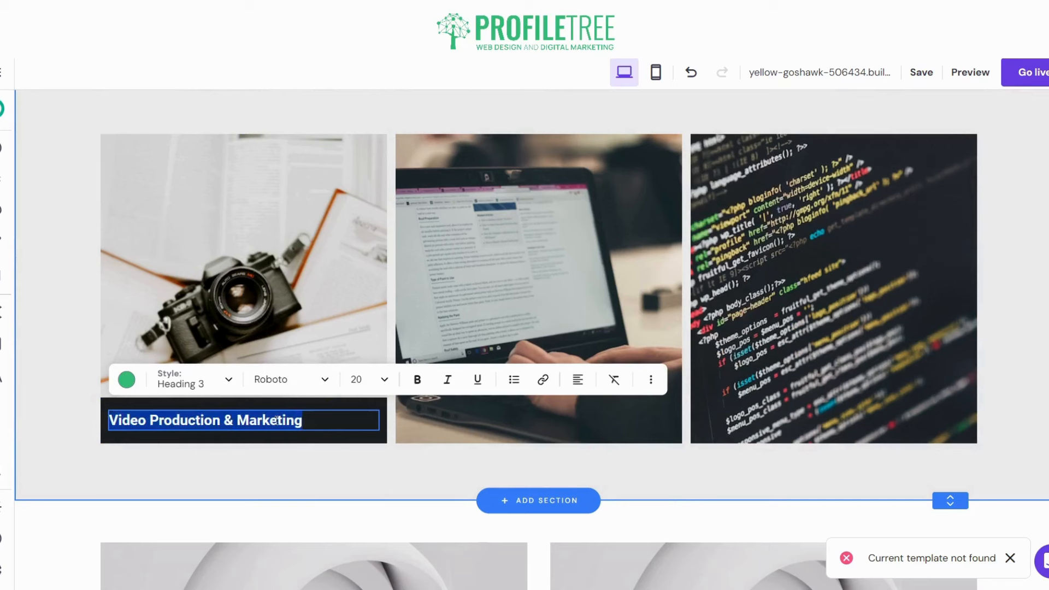
Step: Change the font of the whole "Video Production & Marketing" caption to Montserrat
click(298, 384)
mouse_move(295, 392)
scroll(334, 293, down, 5)
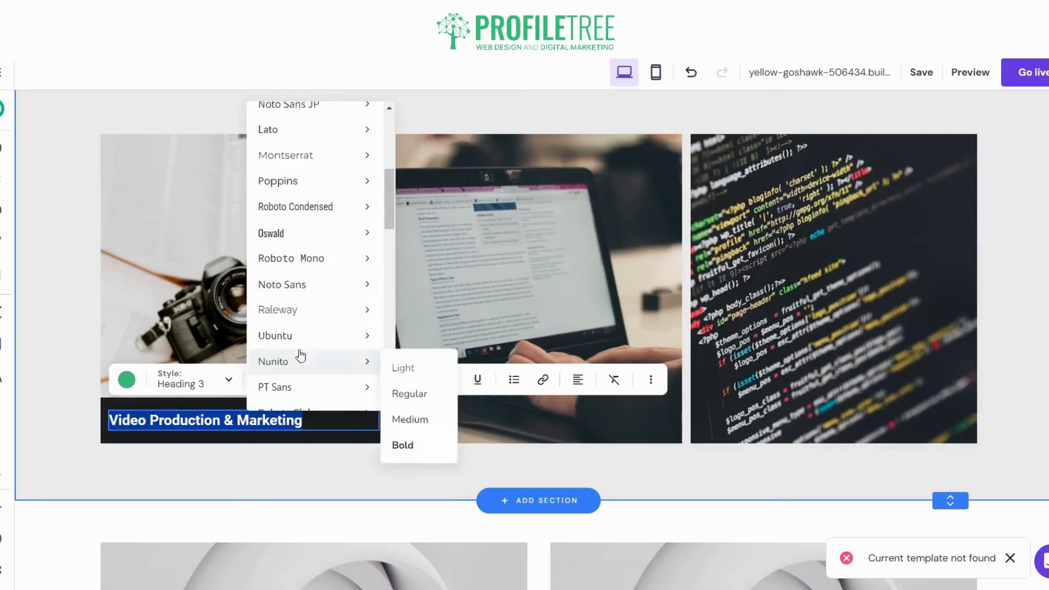
scroll(299, 243, down, 4)
scroll(292, 224, up, 4)
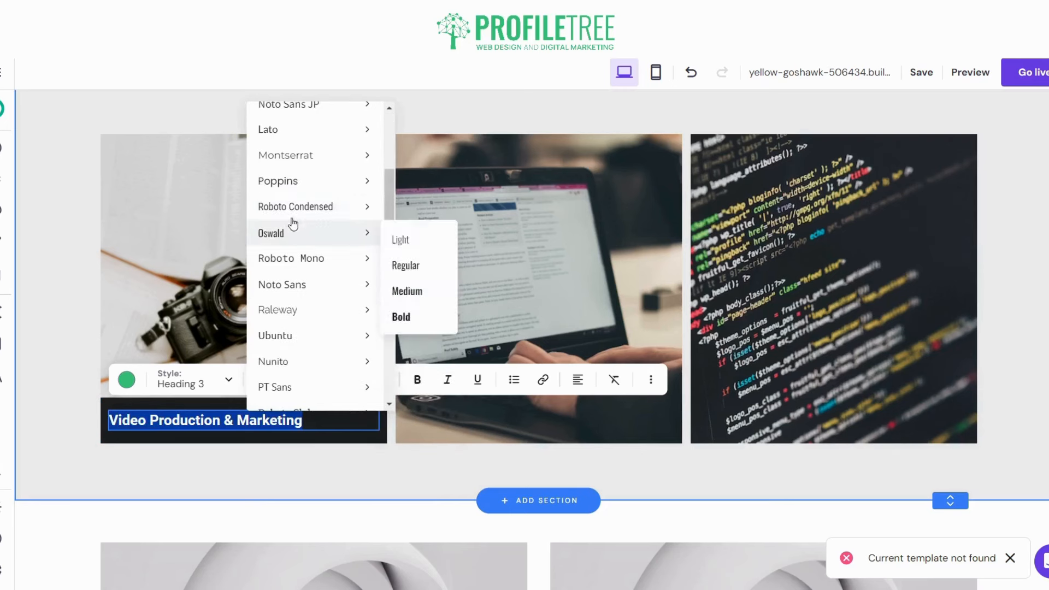
click(282, 156)
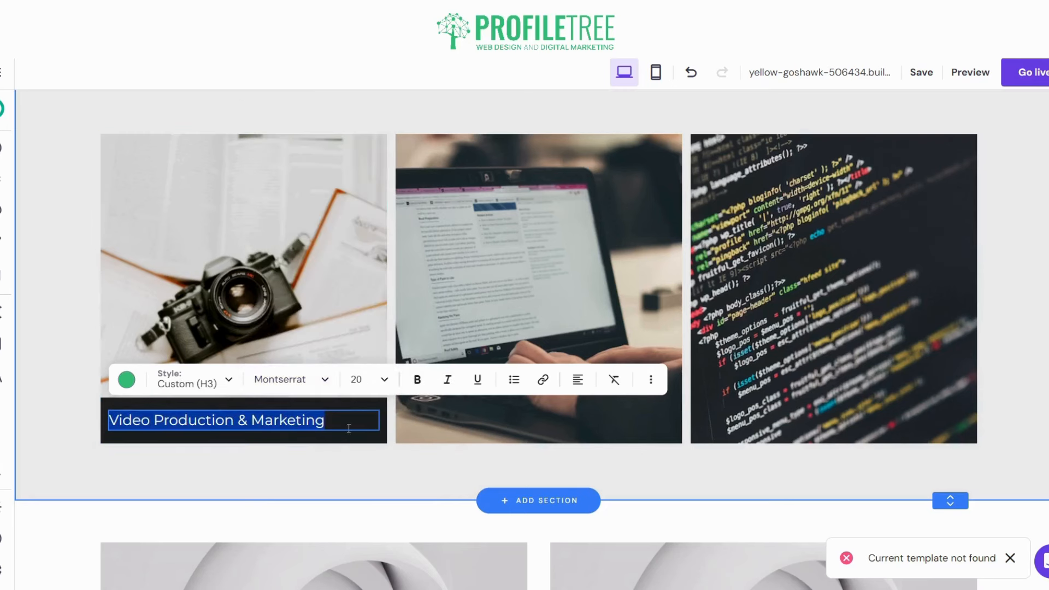
click(329, 430)
triple_click(295, 421)
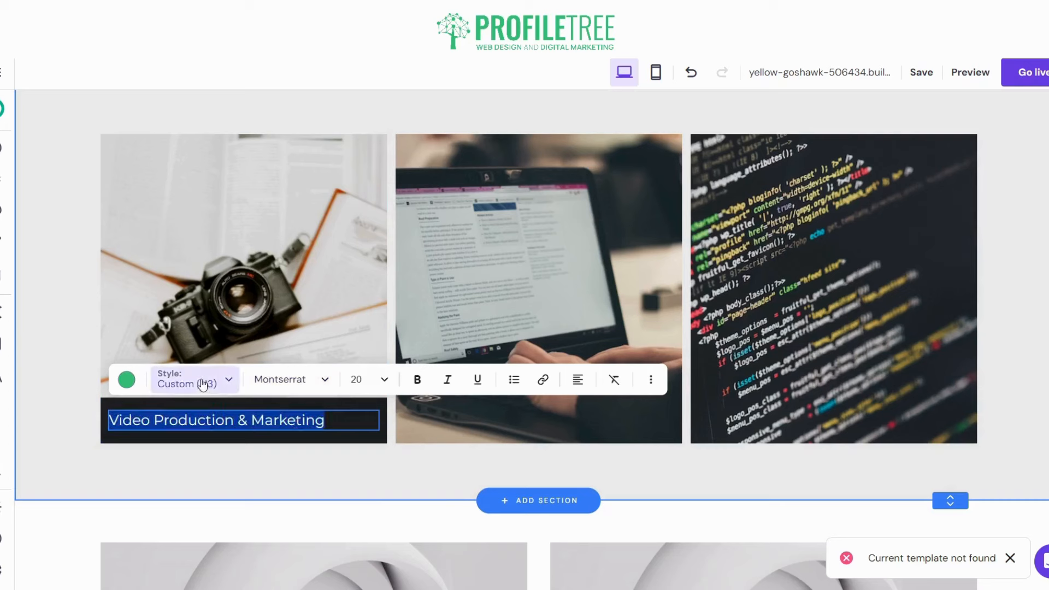
click(126, 379)
Step: Change the fill color of the strip behind the caption from black to near-white
click(371, 430)
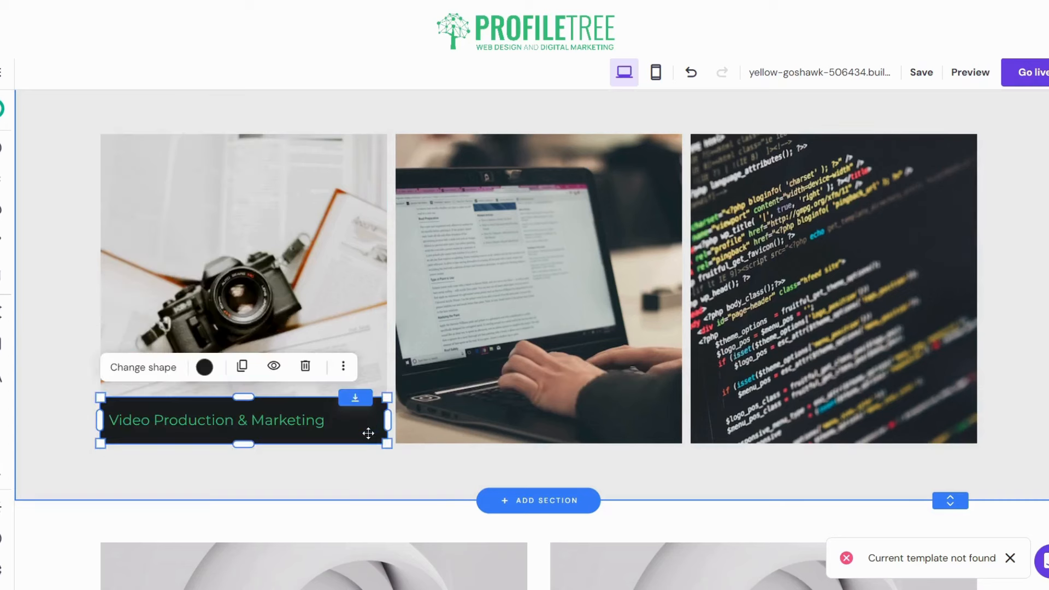
click(204, 367)
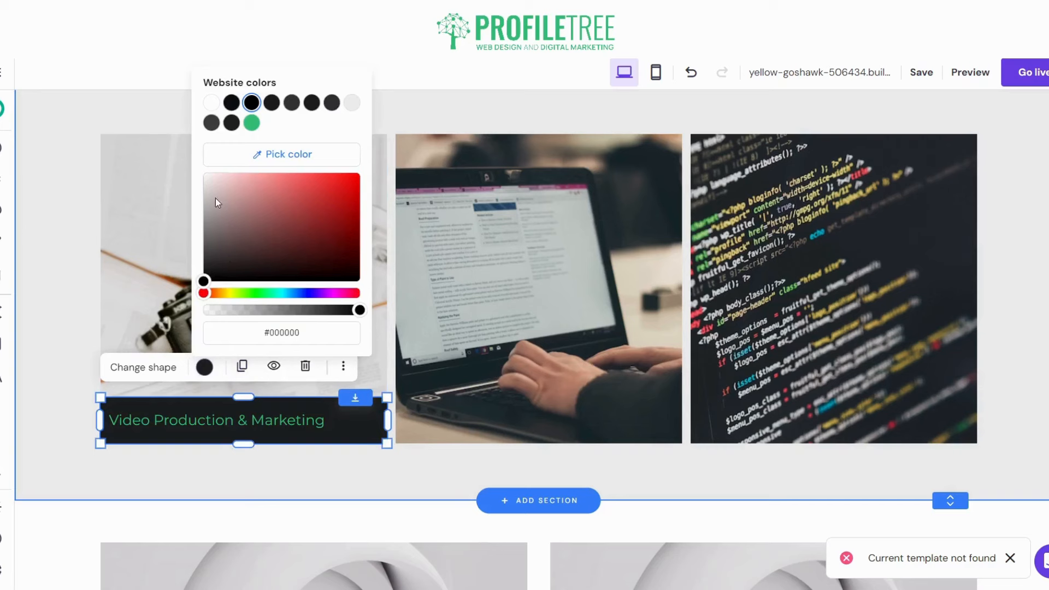
drag(218, 209, 204, 174)
click(81, 312)
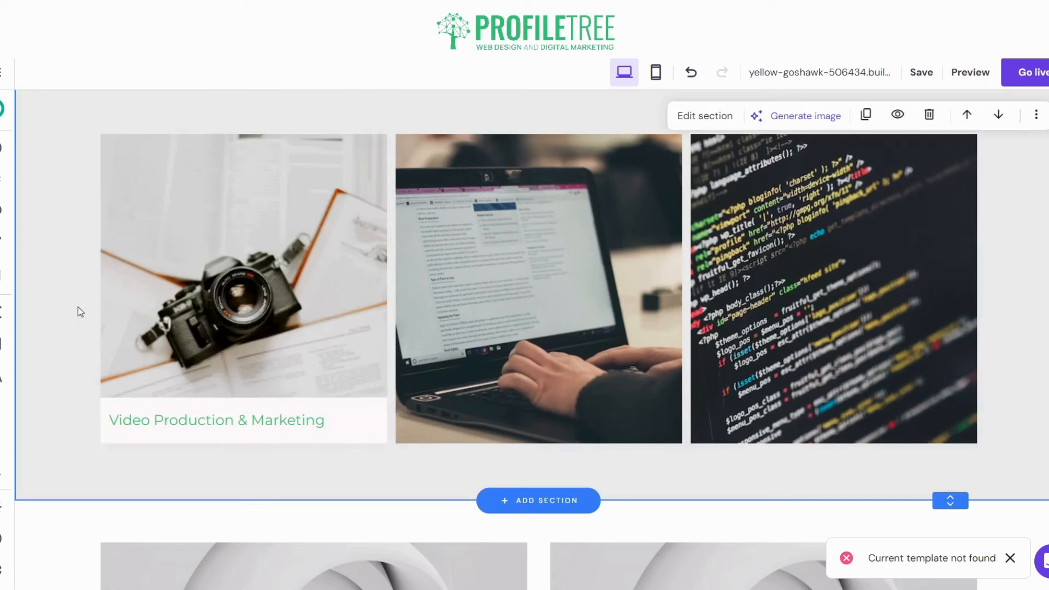
Step: Center-align the "Video Production & Marketing" caption within its text box
click(218, 423)
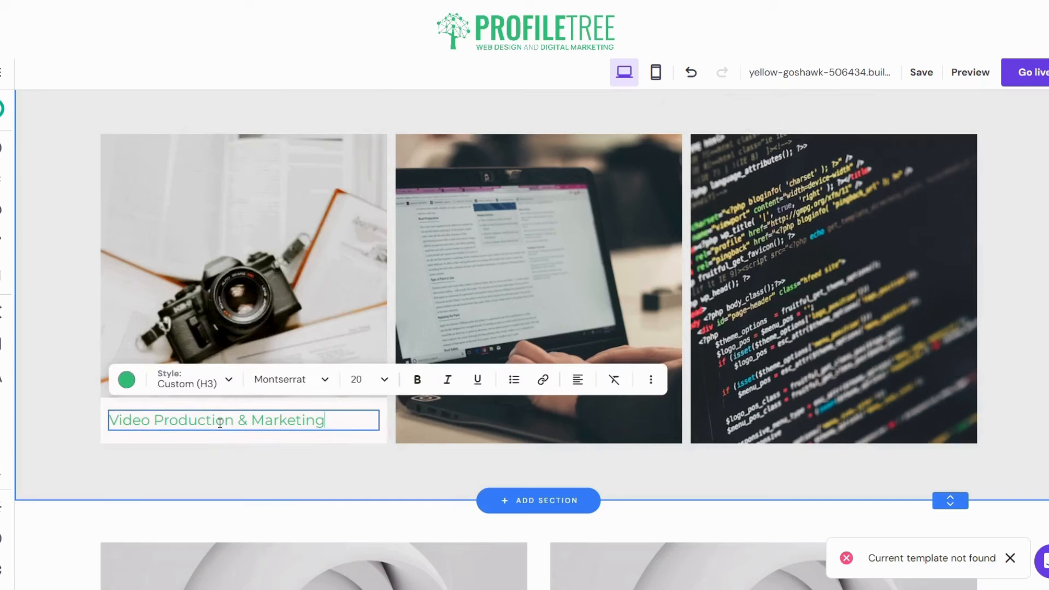
click(134, 333)
click(217, 417)
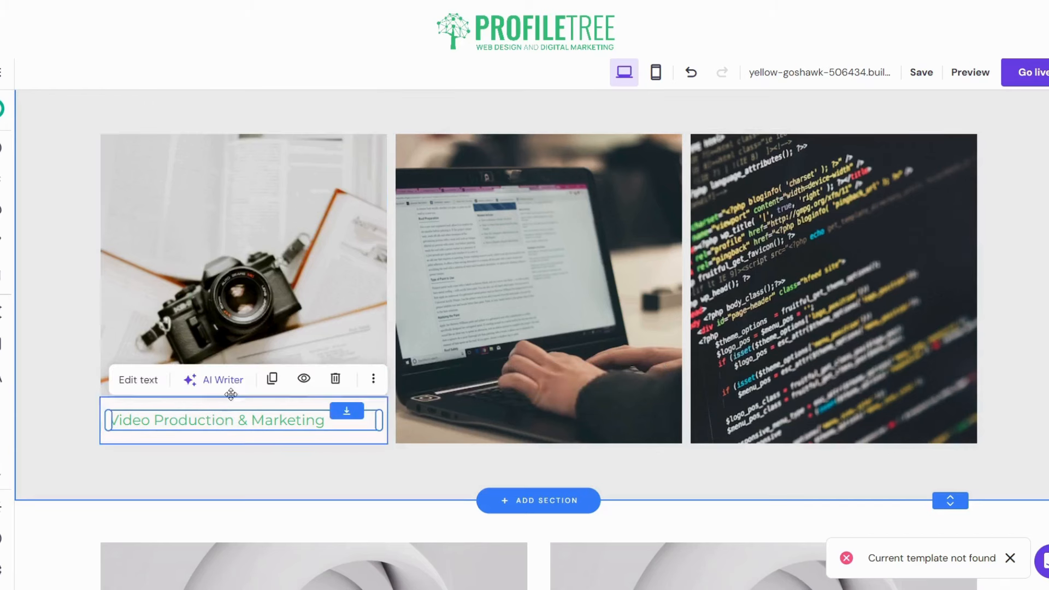
click(153, 386)
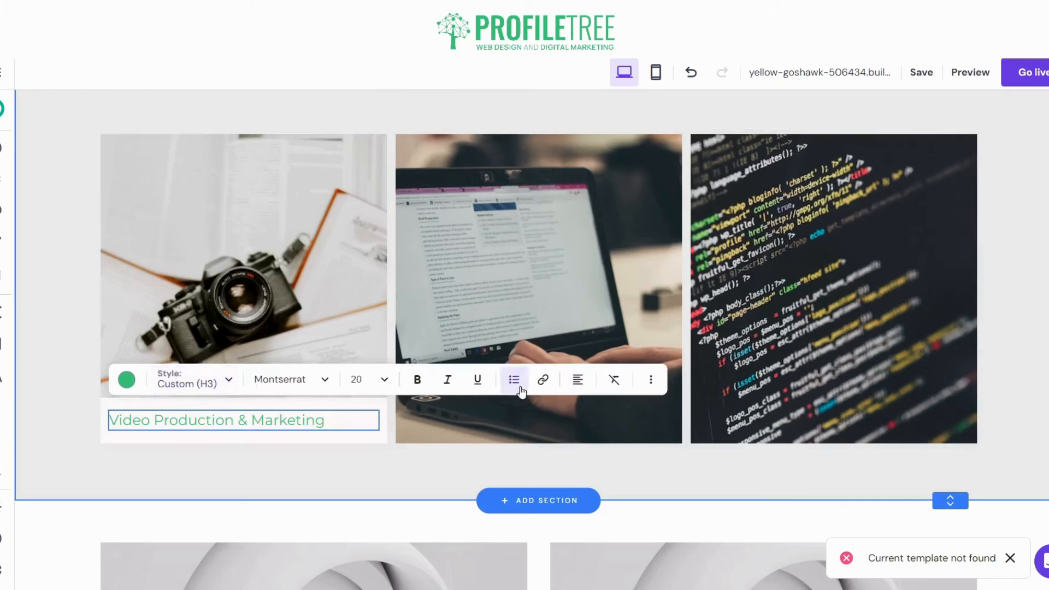
click(579, 382)
click(563, 412)
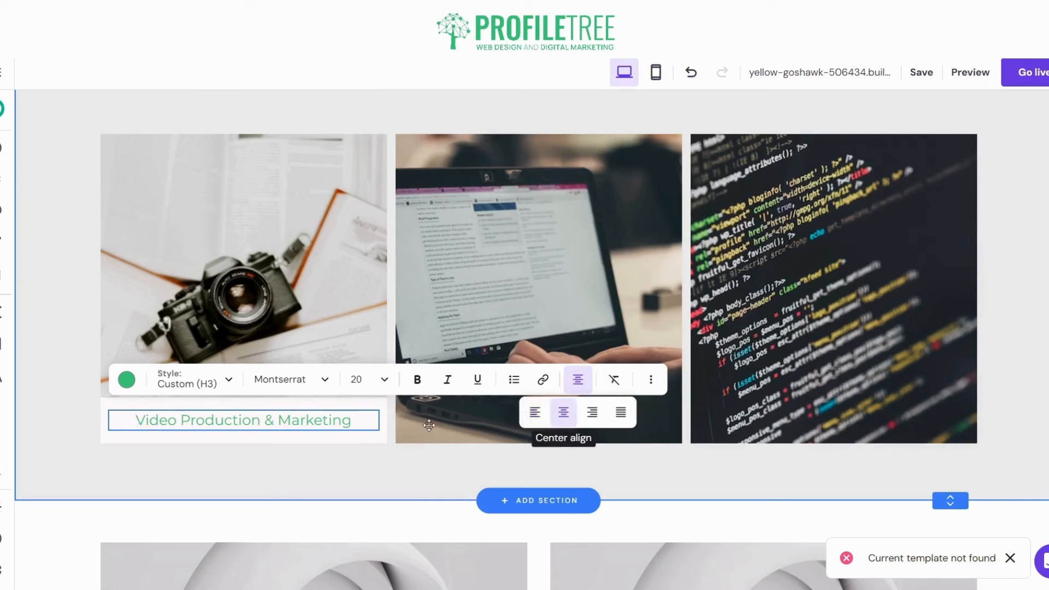
click(187, 462)
click(208, 418)
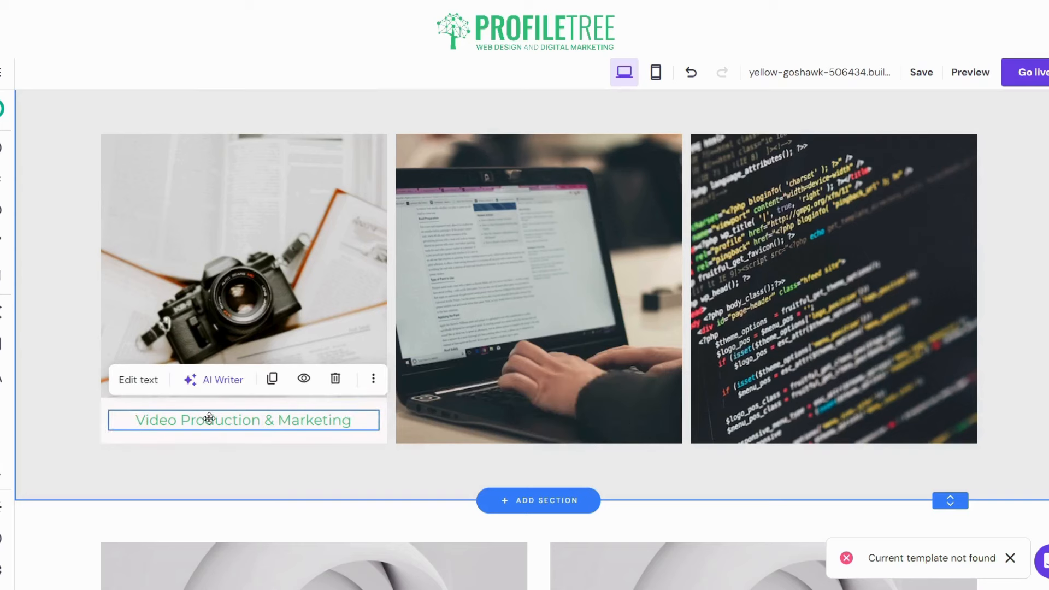
click(68, 373)
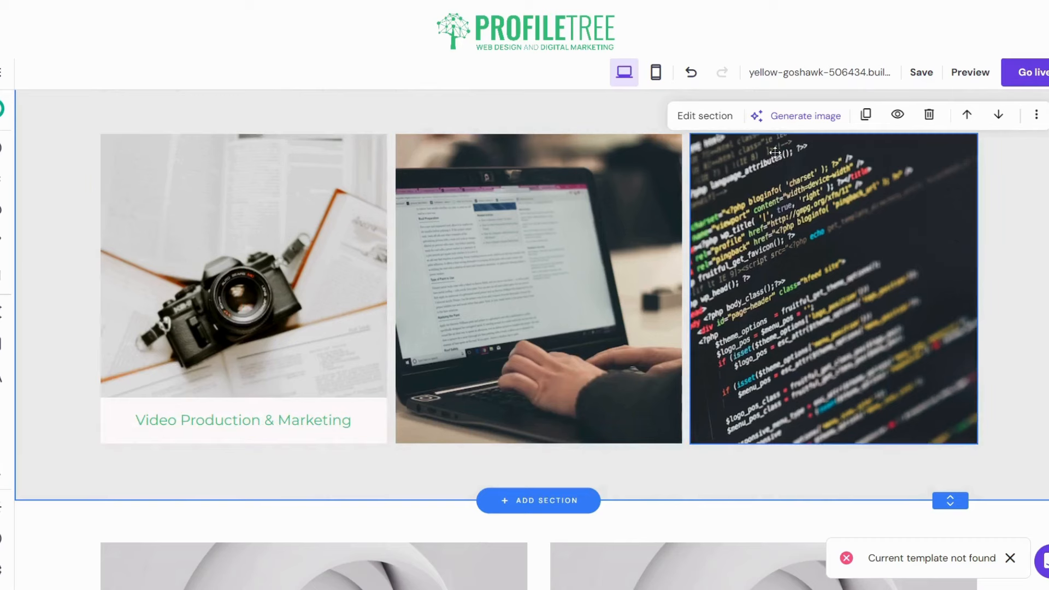
Step: Switch to the mobile layout and hide the white caption background shape on mobile
click(657, 80)
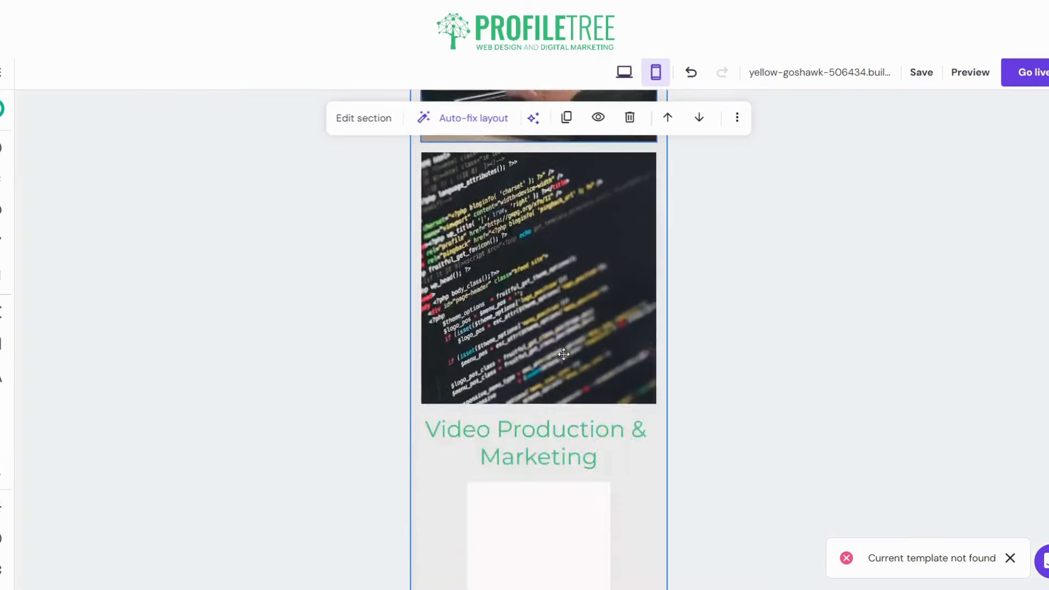
scroll(568, 358, down, 7)
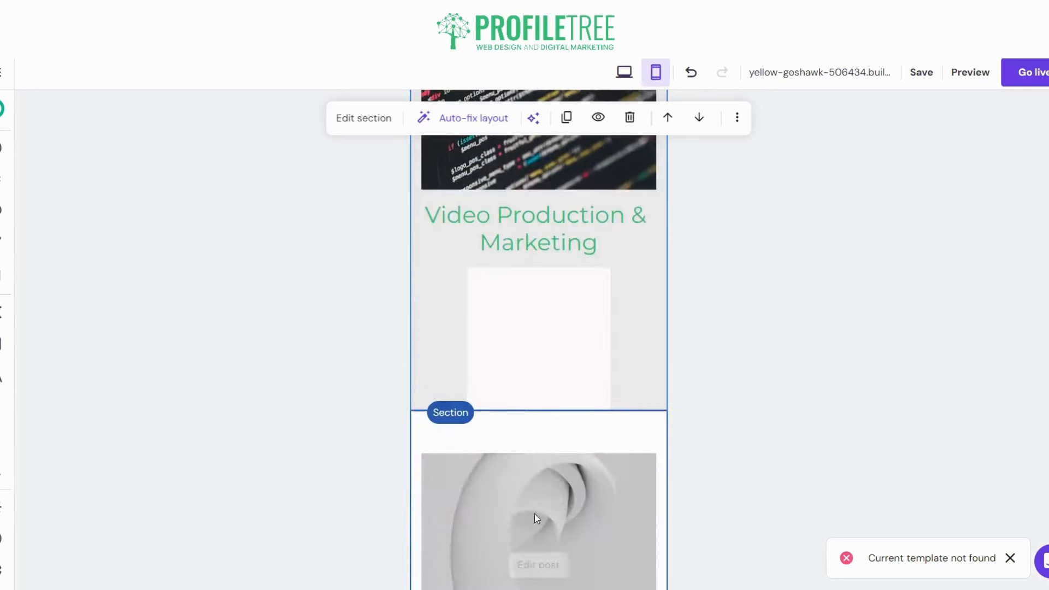
click(569, 327)
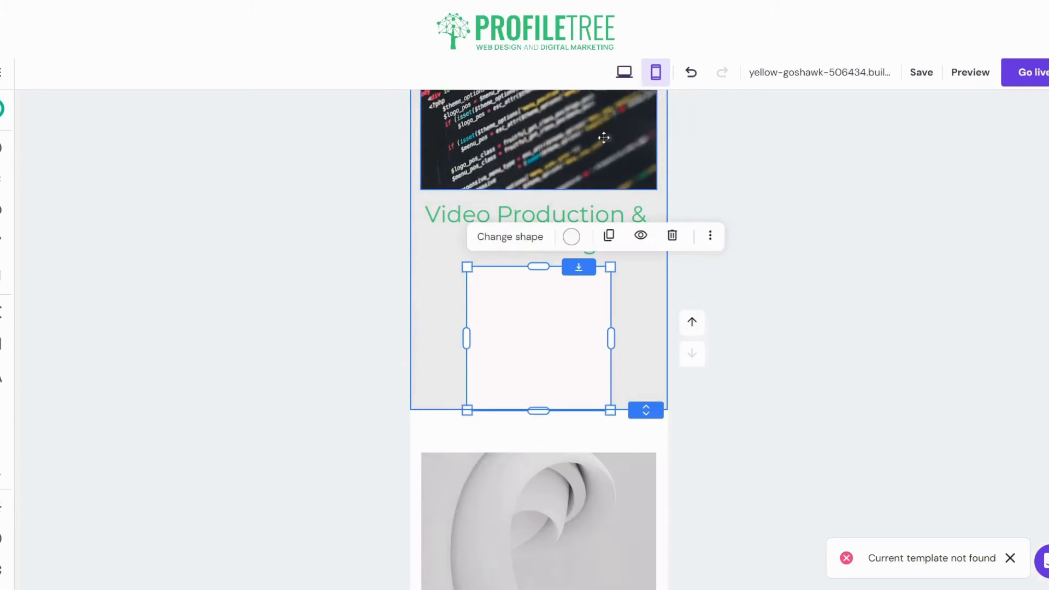
click(640, 235)
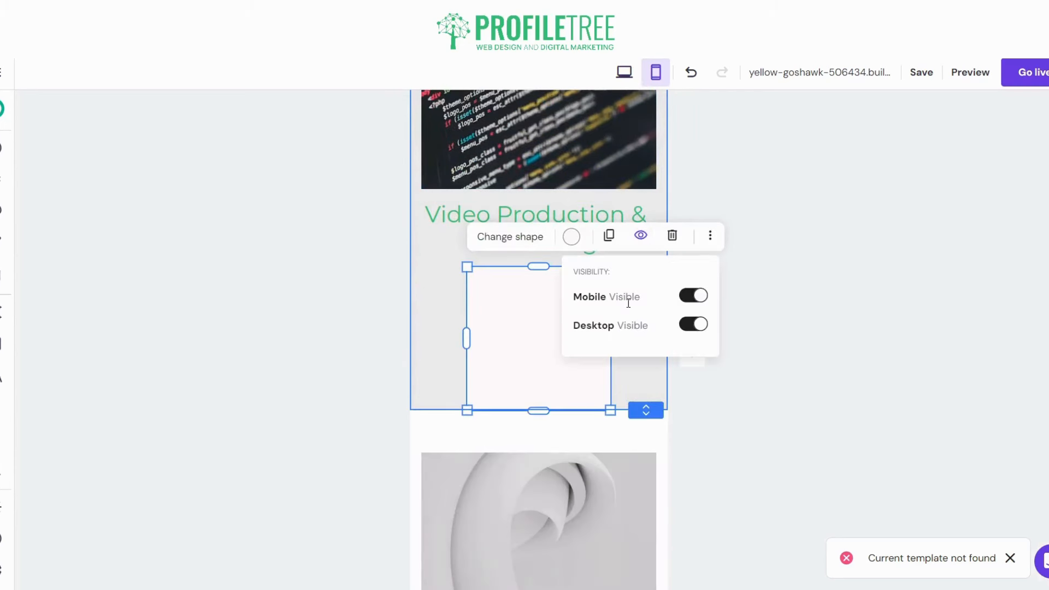
click(700, 304)
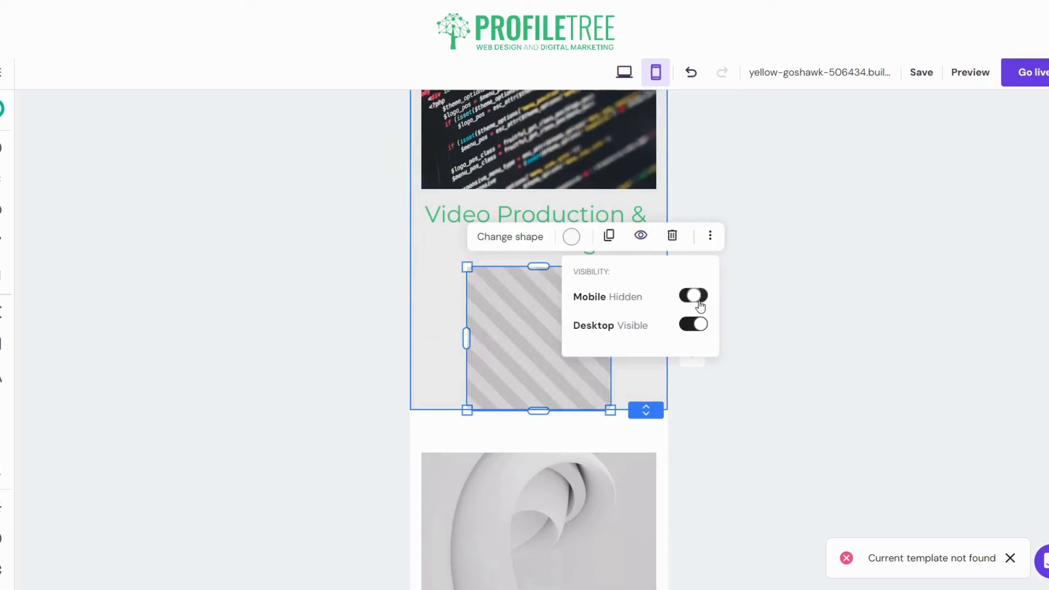
Step: Hide the "Video Production & Marketing" caption on mobile and return to the desktop layout
click(596, 218)
click(614, 167)
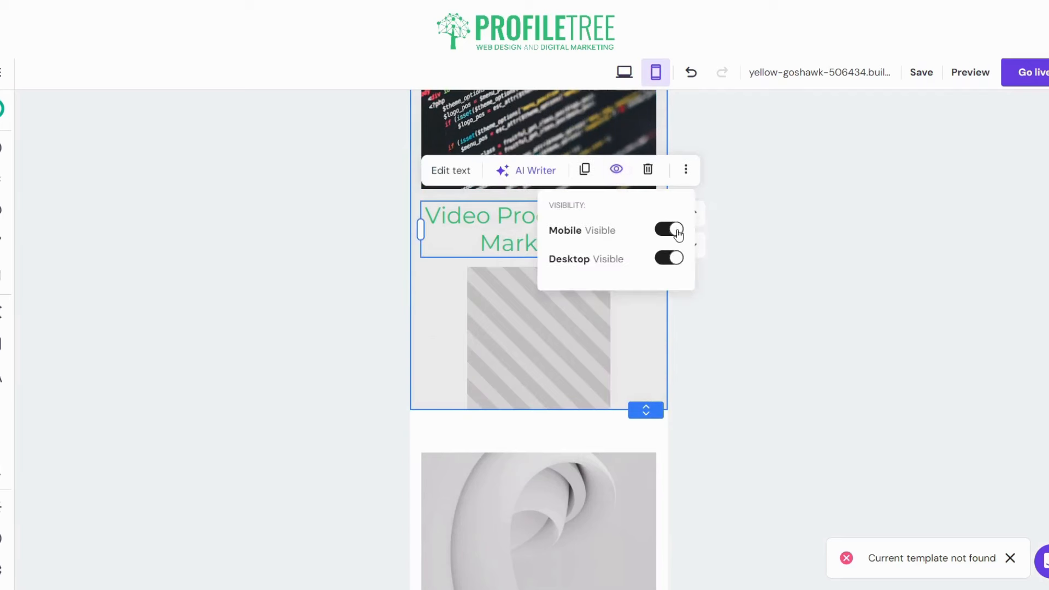
click(669, 230)
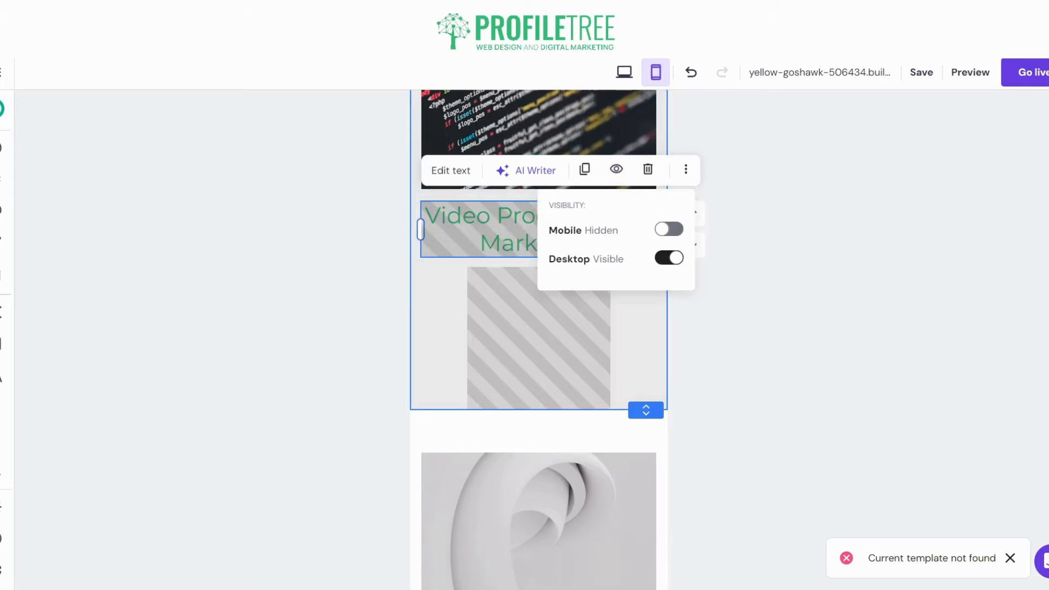
click(624, 72)
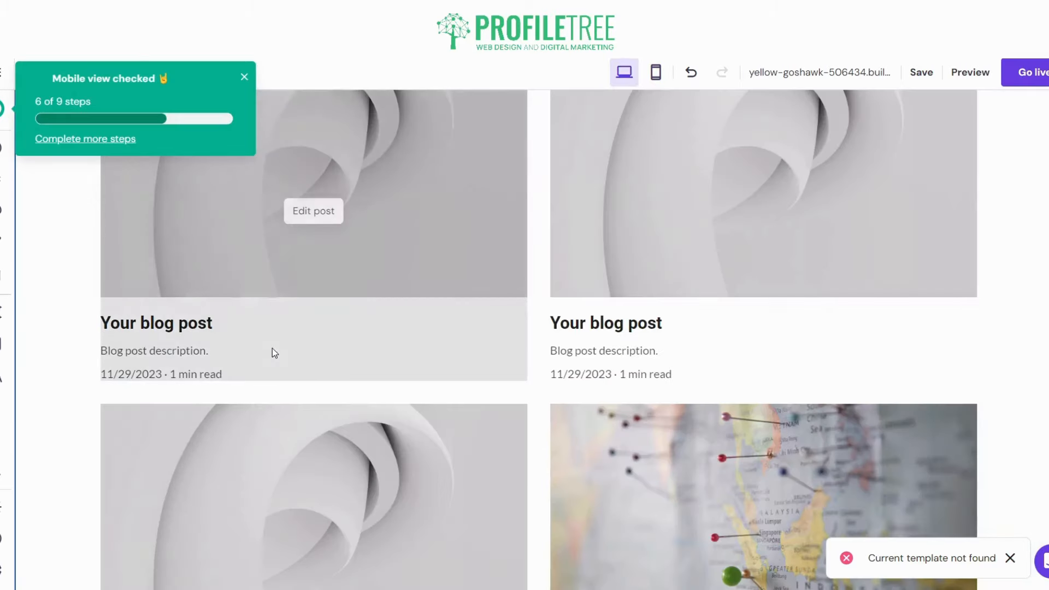
scroll(362, 292, up, 8)
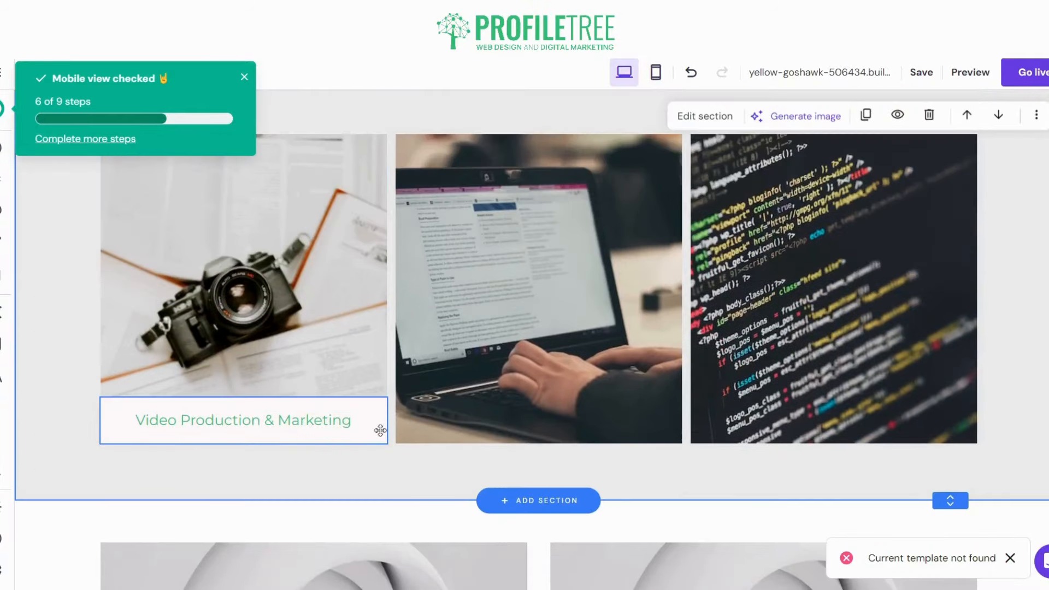
click(351, 424)
click(379, 407)
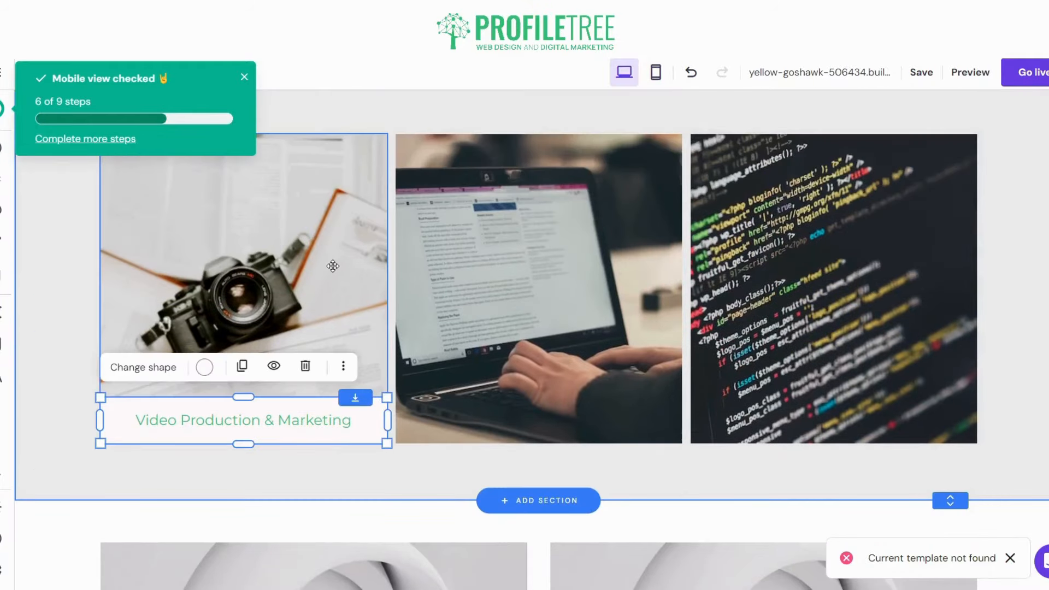
click(333, 266)
click(243, 78)
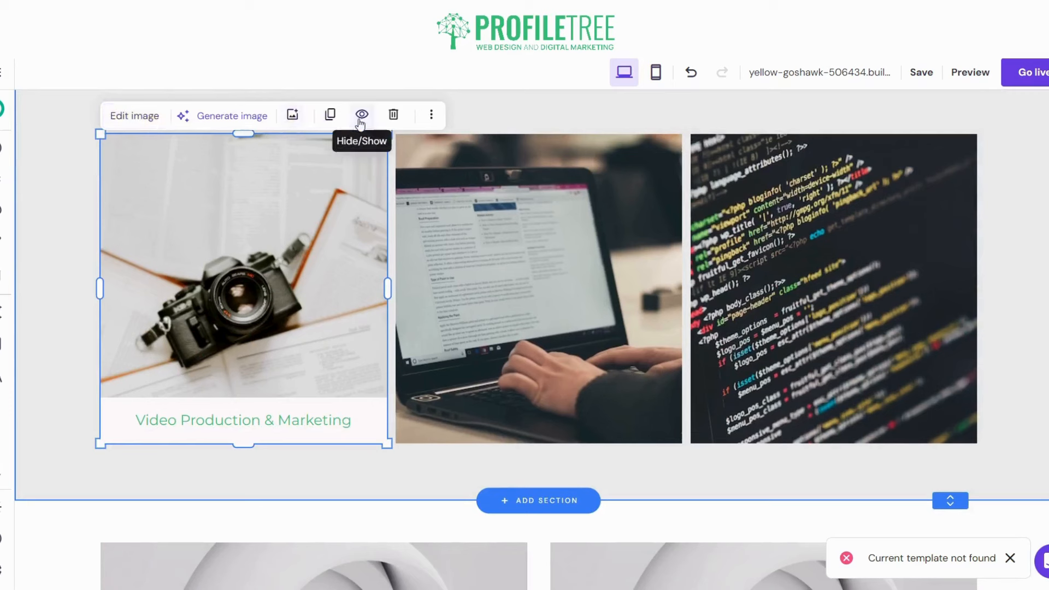
click(430, 116)
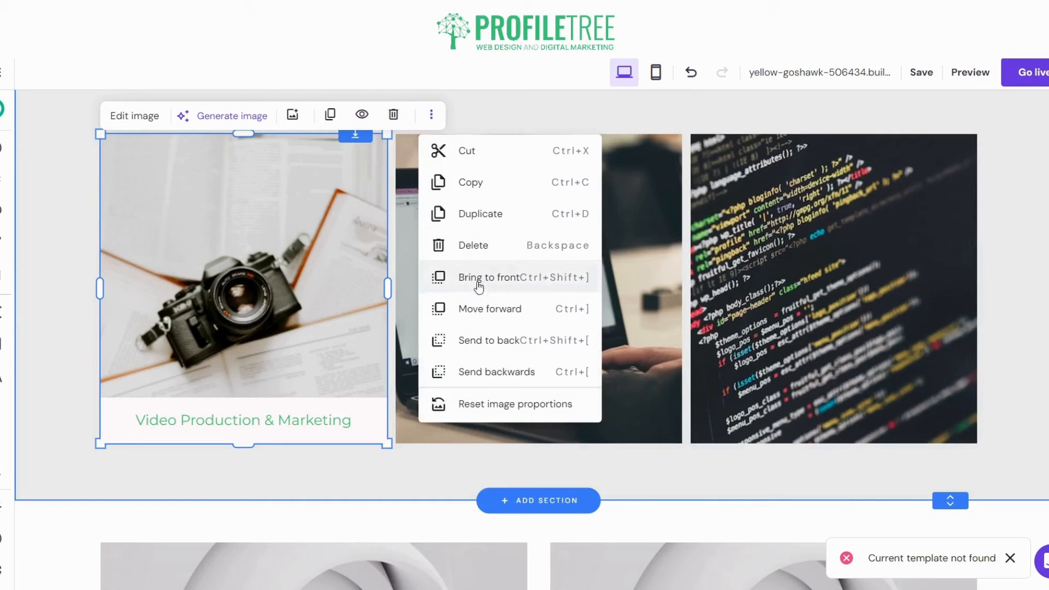
click(66, 317)
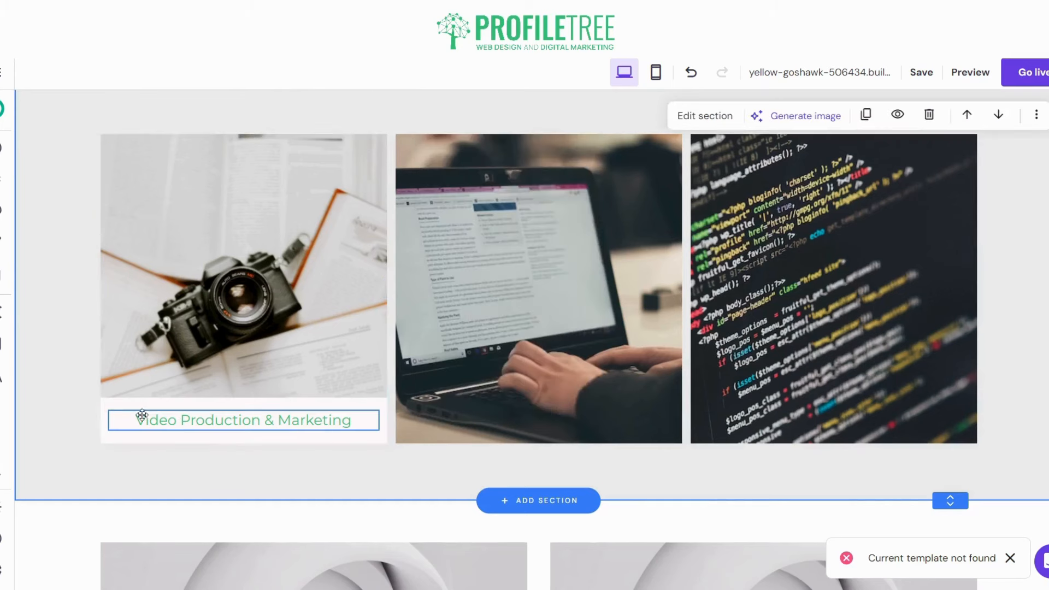
click(167, 426)
click(225, 402)
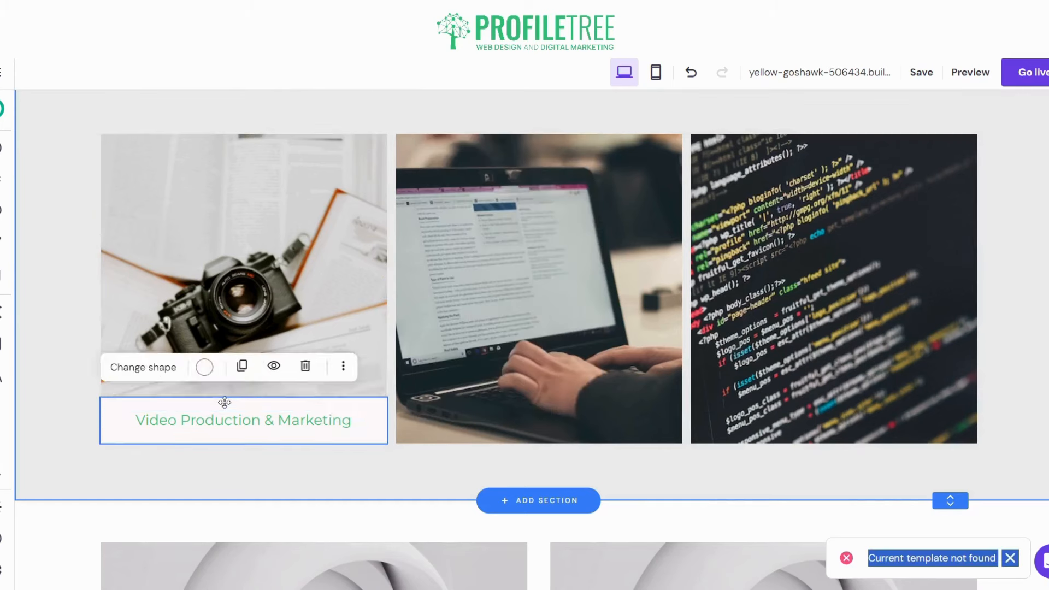
click(223, 420)
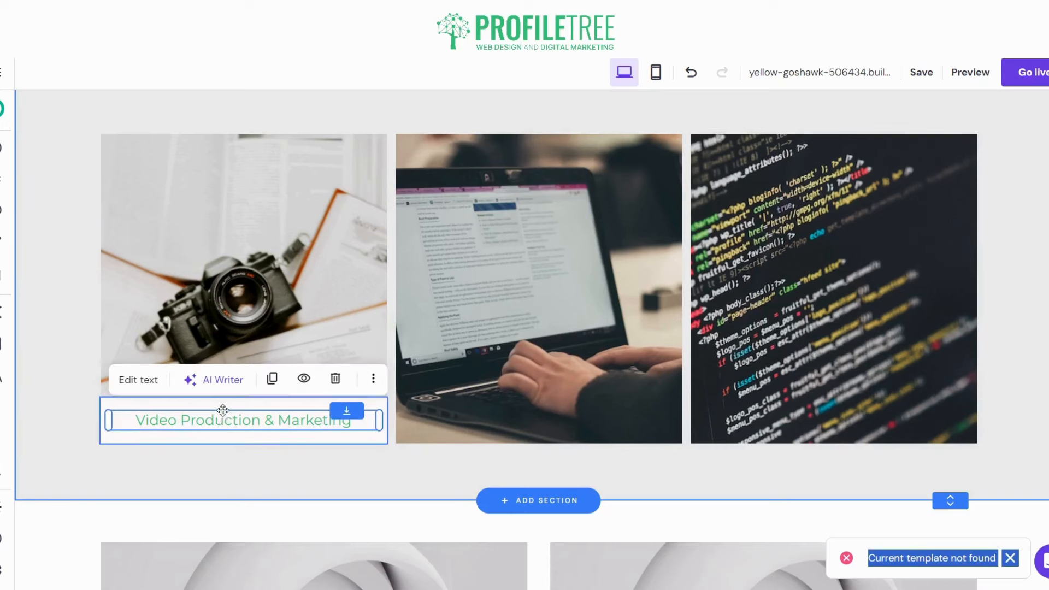
click(78, 431)
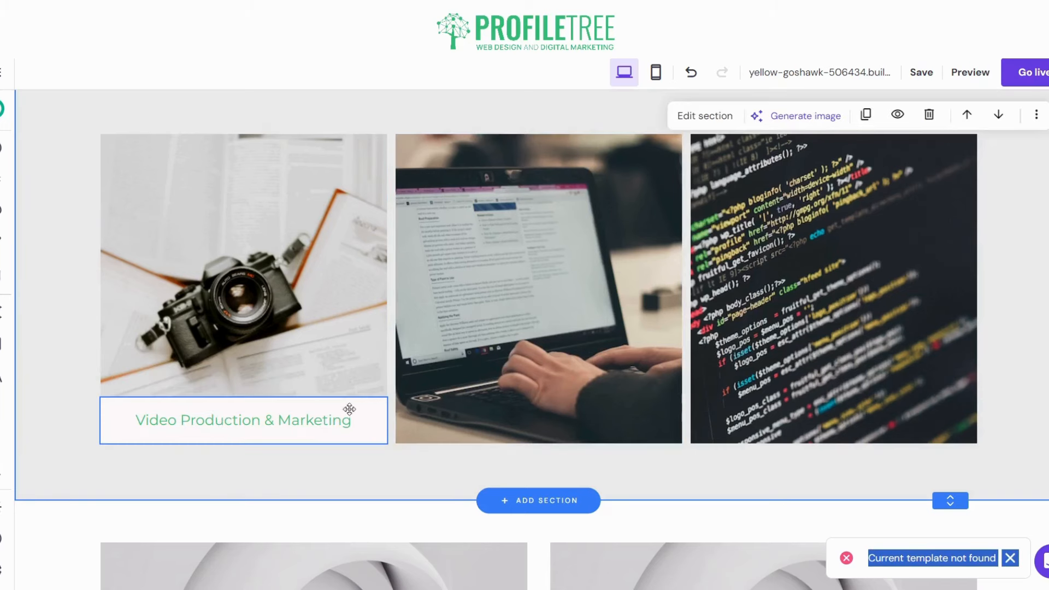
Step: Copy the near-white caption strip from the camera image and place the duplicate along the base of the laptop image
click(368, 410)
click(326, 422)
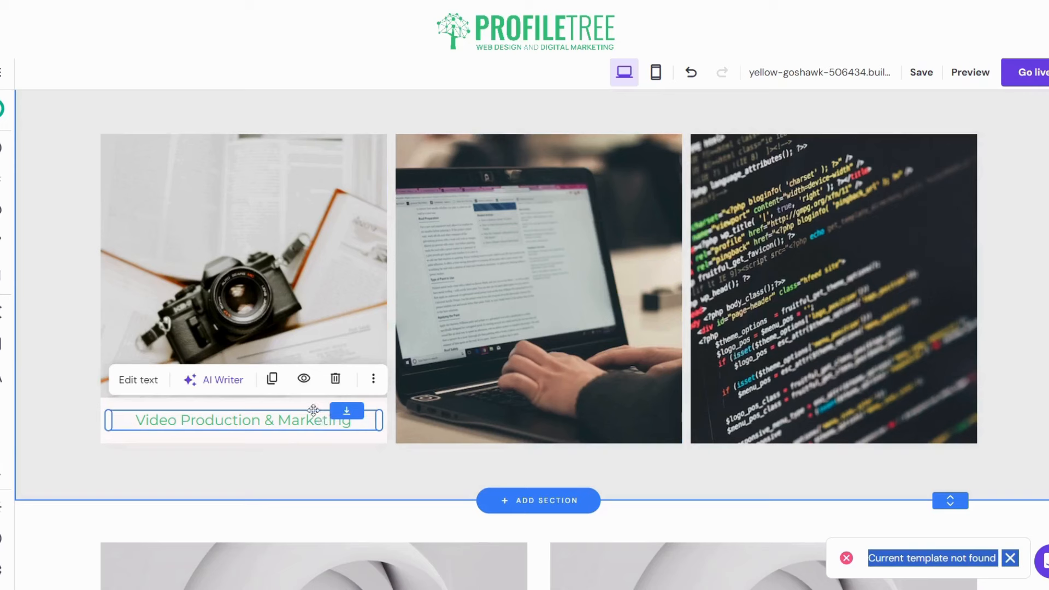
click(313, 410)
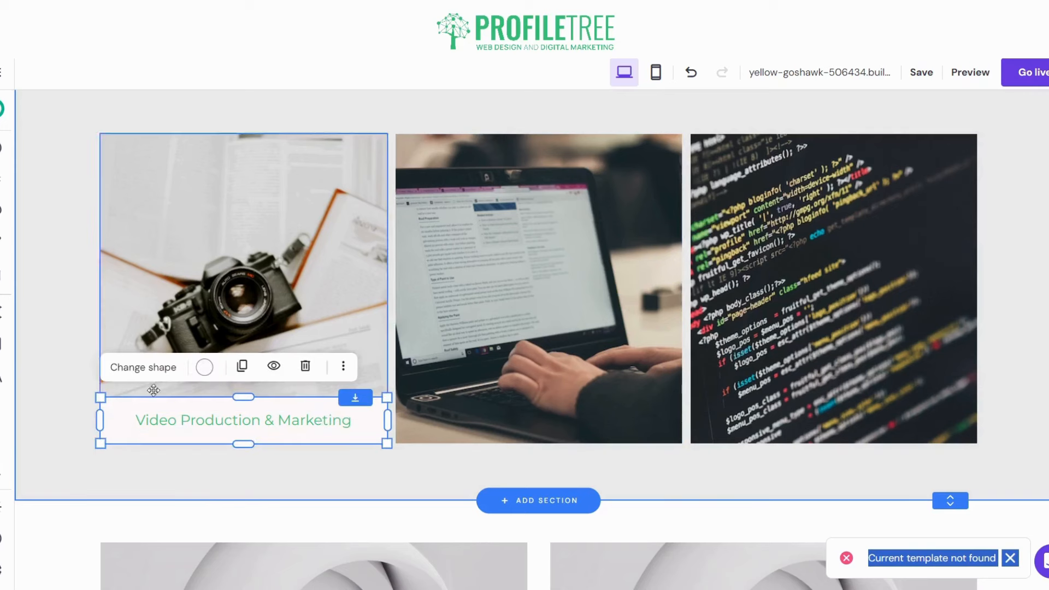
click(79, 421)
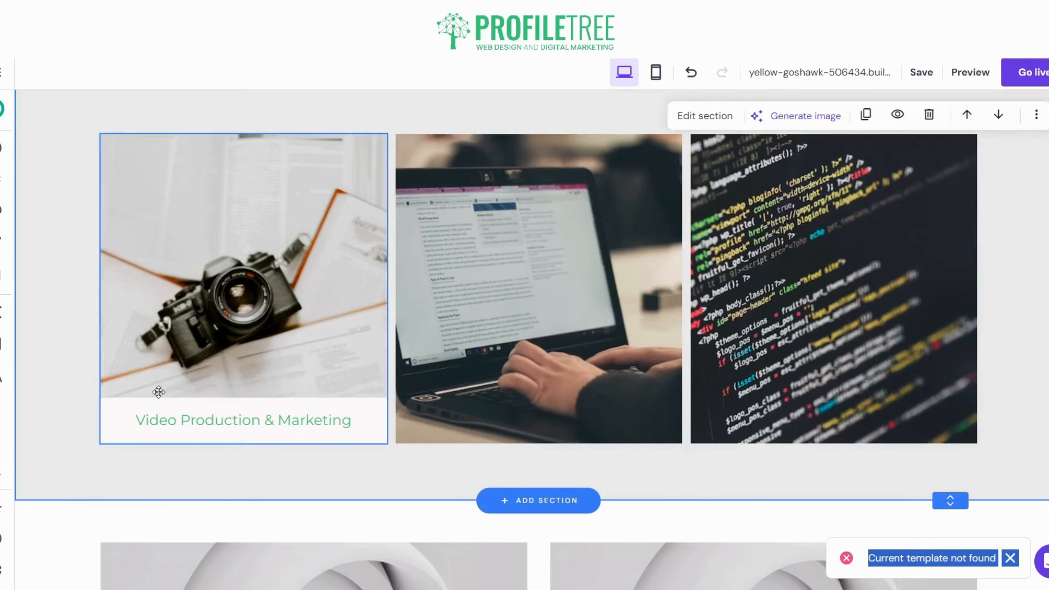
scroll(430, 355, up, 4)
scroll(430, 355, down, 5)
scroll(430, 355, up, 1)
right_click(34, 350)
click(96, 380)
drag(166, 386, 490, 413)
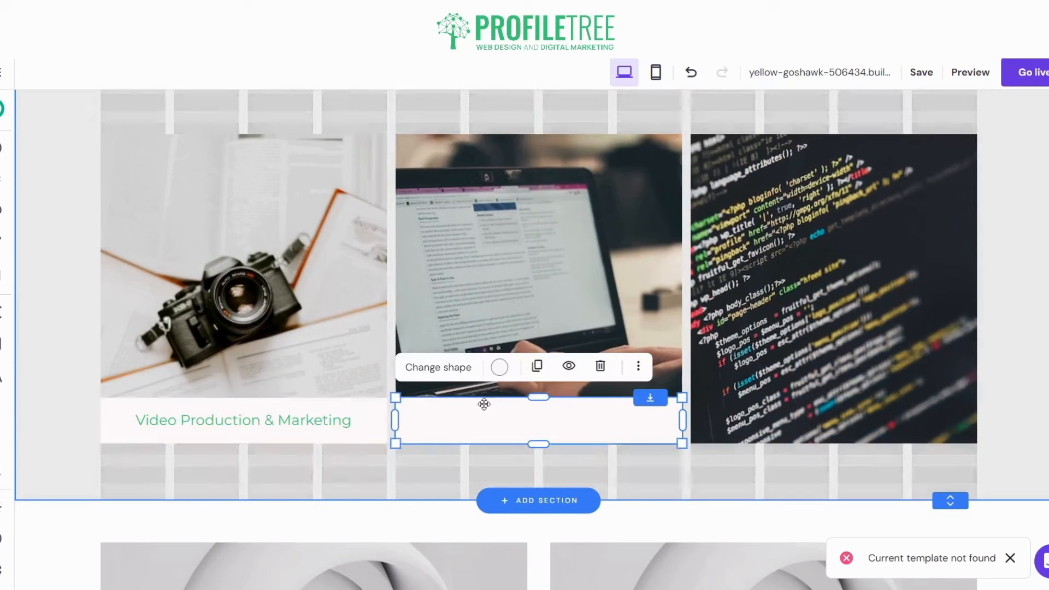
Step: Paste another copy of the near-white caption strip and align it along the base of the code image
right_click(81, 405)
click(112, 418)
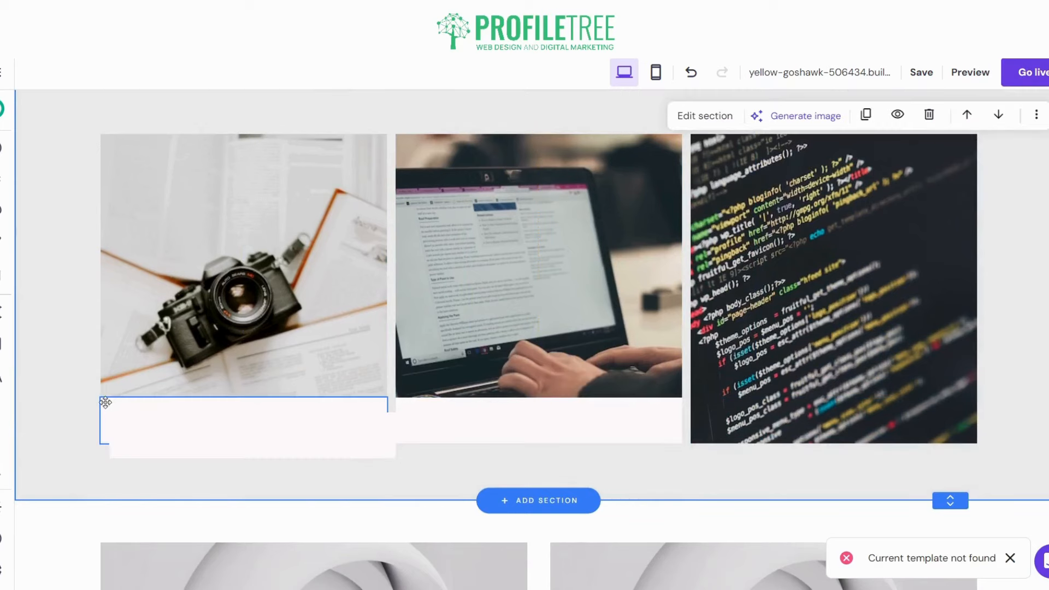
drag(102, 403, 756, 408)
click(276, 361)
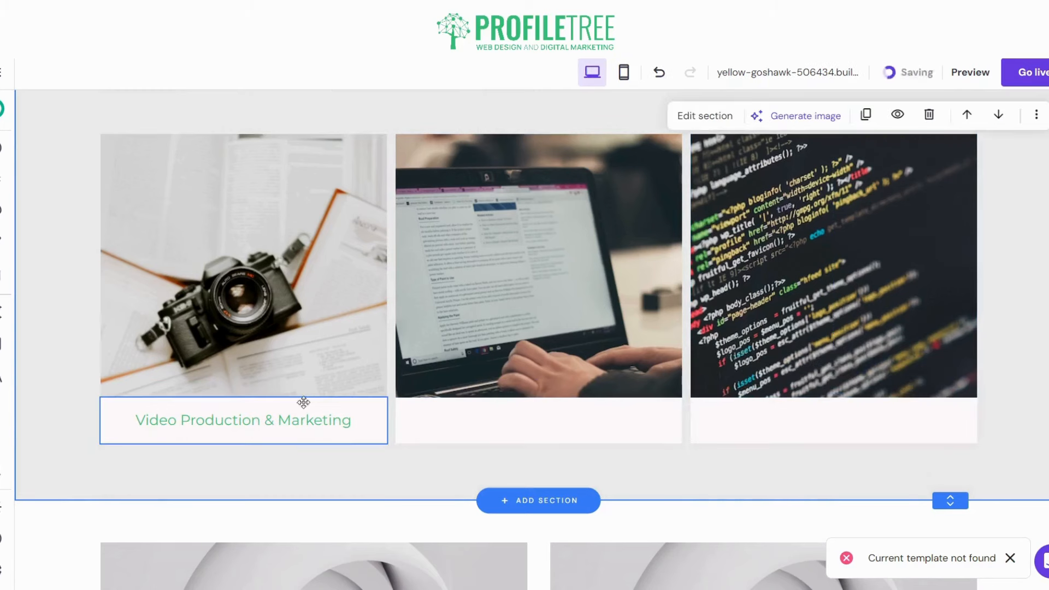
Step: Copy the "Video Production & Marketing" caption and center the duplicate on the strip under the laptop image
click(292, 421)
click(373, 378)
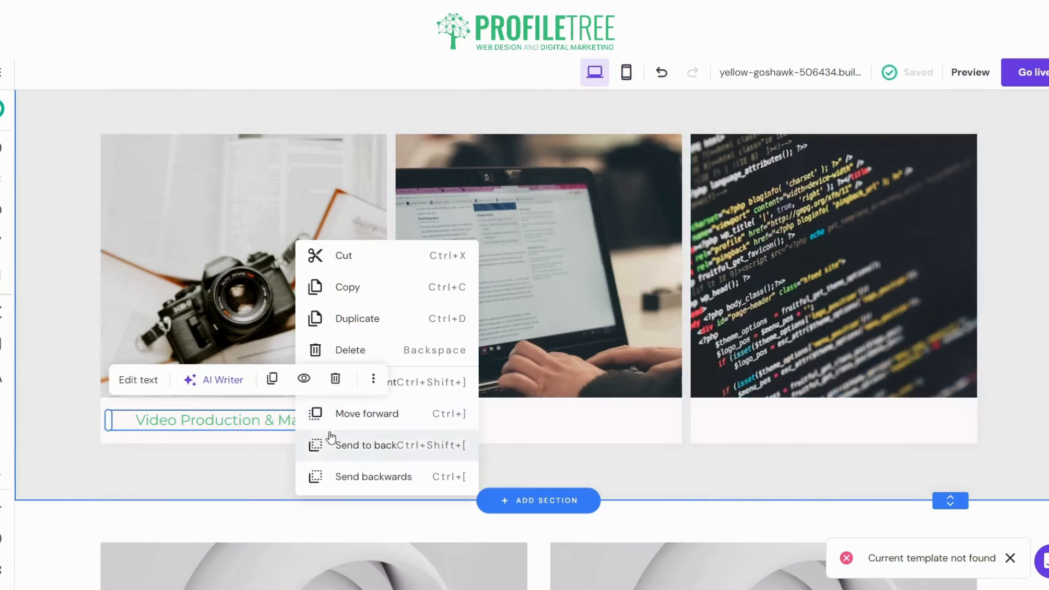
click(349, 289)
right_click(45, 328)
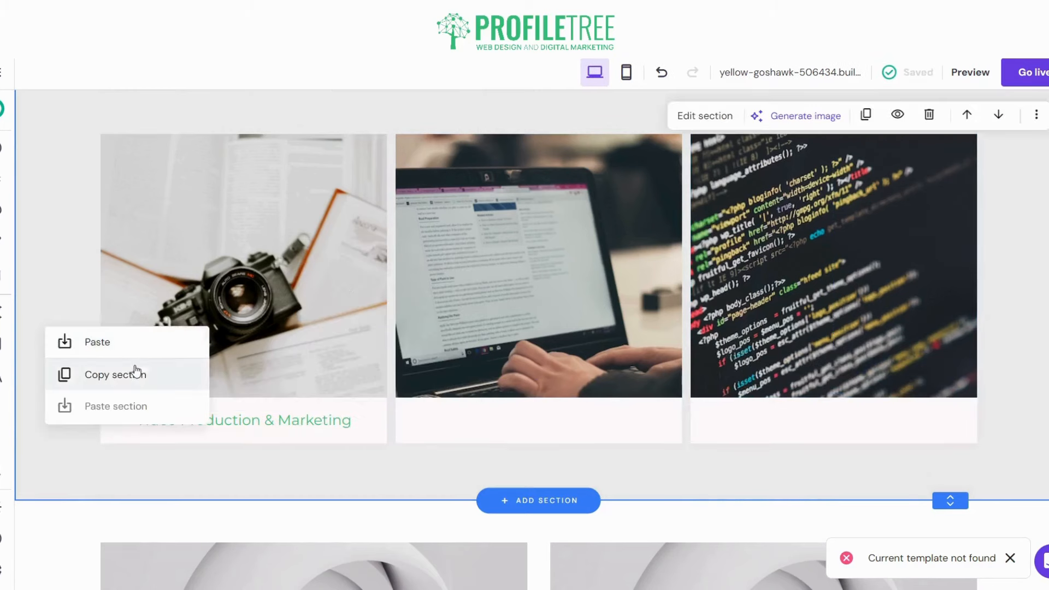
click(112, 344)
drag(167, 364, 473, 431)
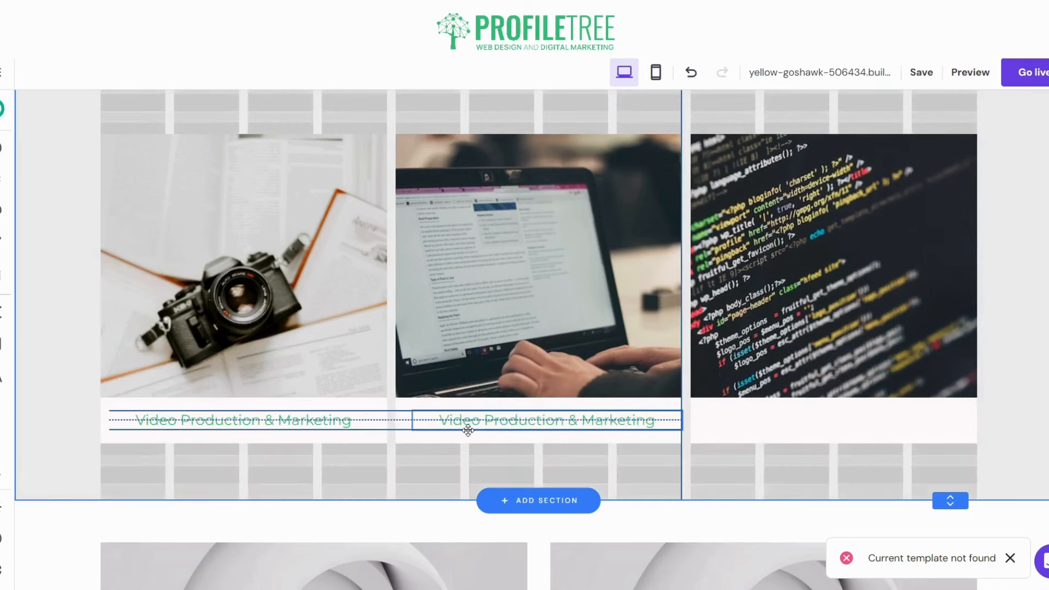
drag(463, 430, 463, 430)
Step: Paste another "Video Production & Marketing" caption and center it on the strip under the code image
right_click(61, 320)
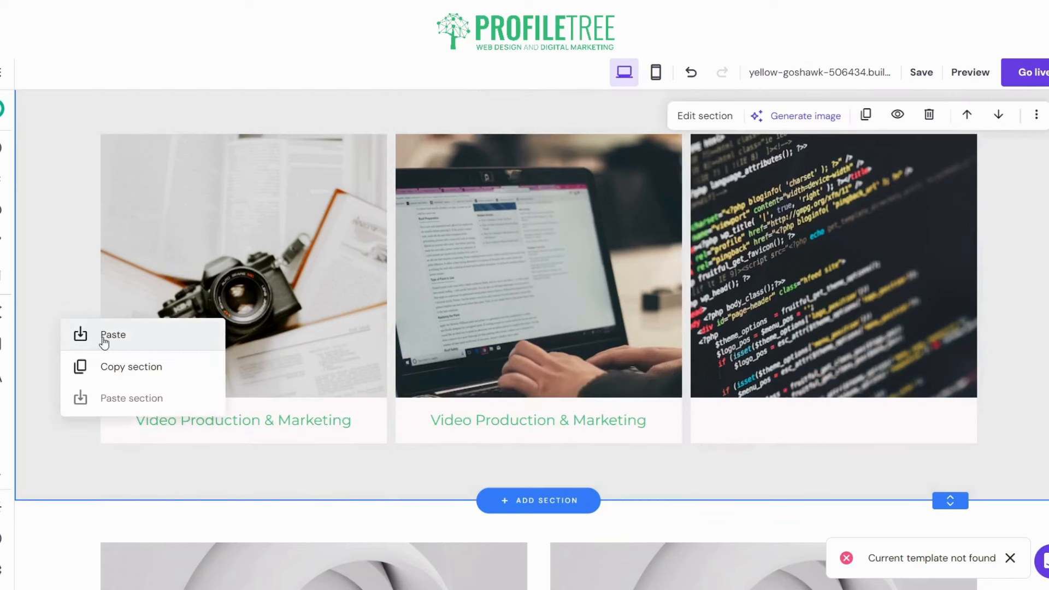
click(104, 342)
drag(161, 341, 813, 428)
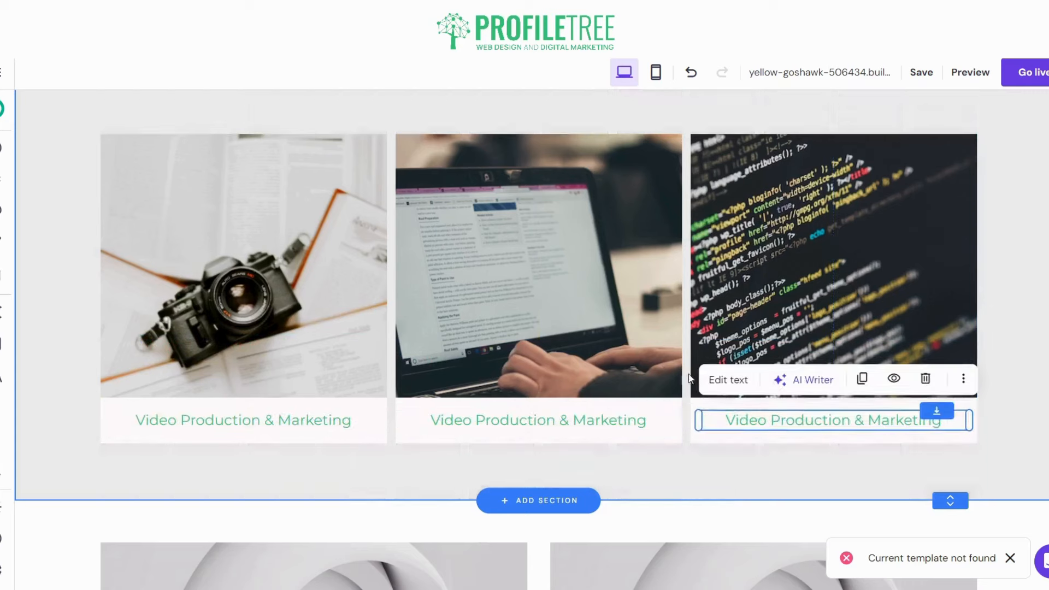
Step: Replace the caption text under the laptop image with "Content Marketing"
scroll(496, 270, up, 10)
scroll(489, 284, down, 5)
scroll(335, 356, down, 7)
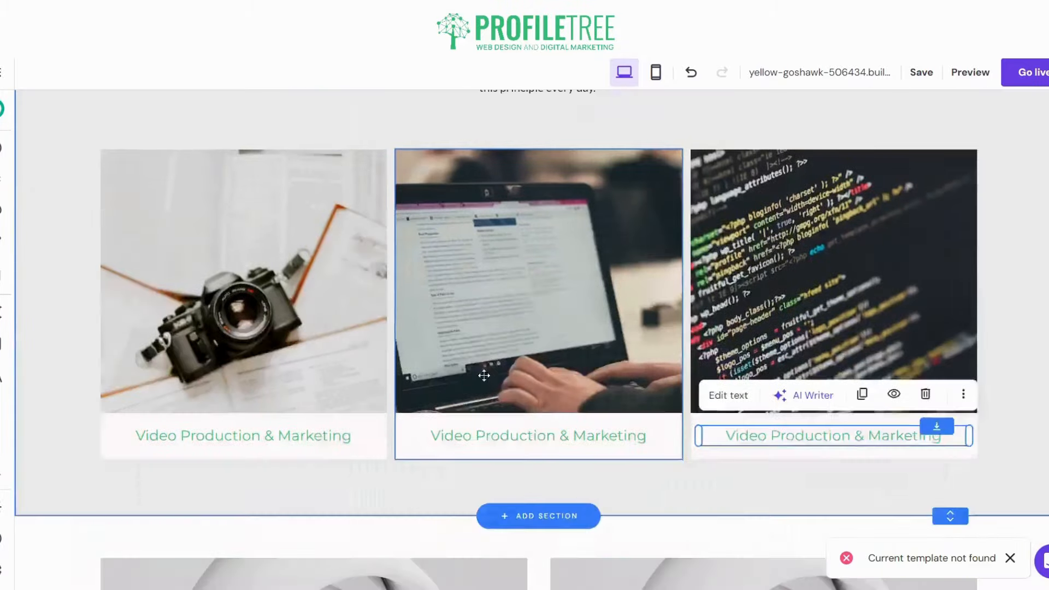
double_click(498, 287)
key(ctrl+a)
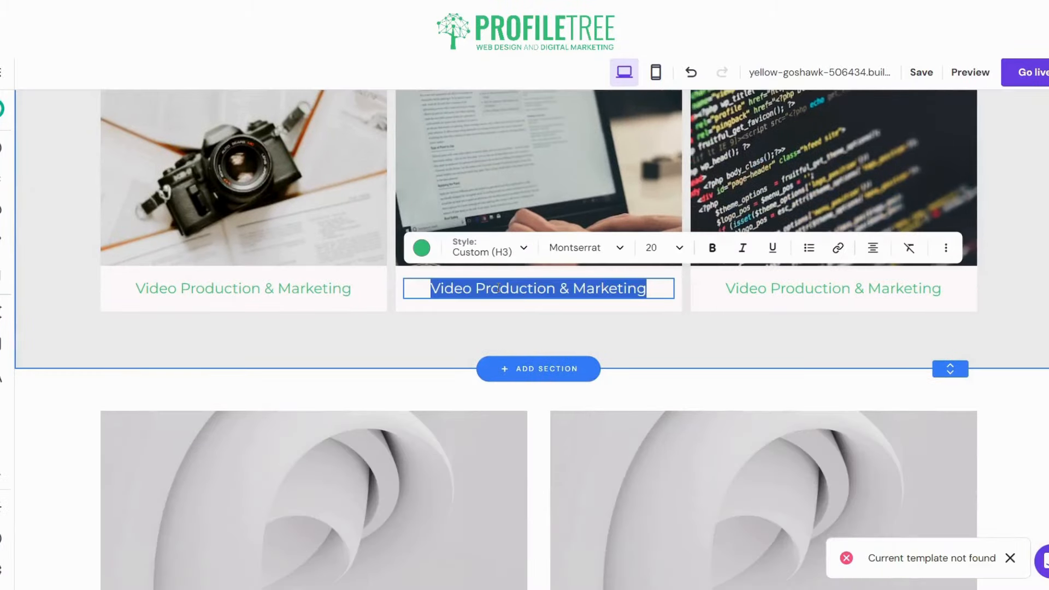
text(Cp)
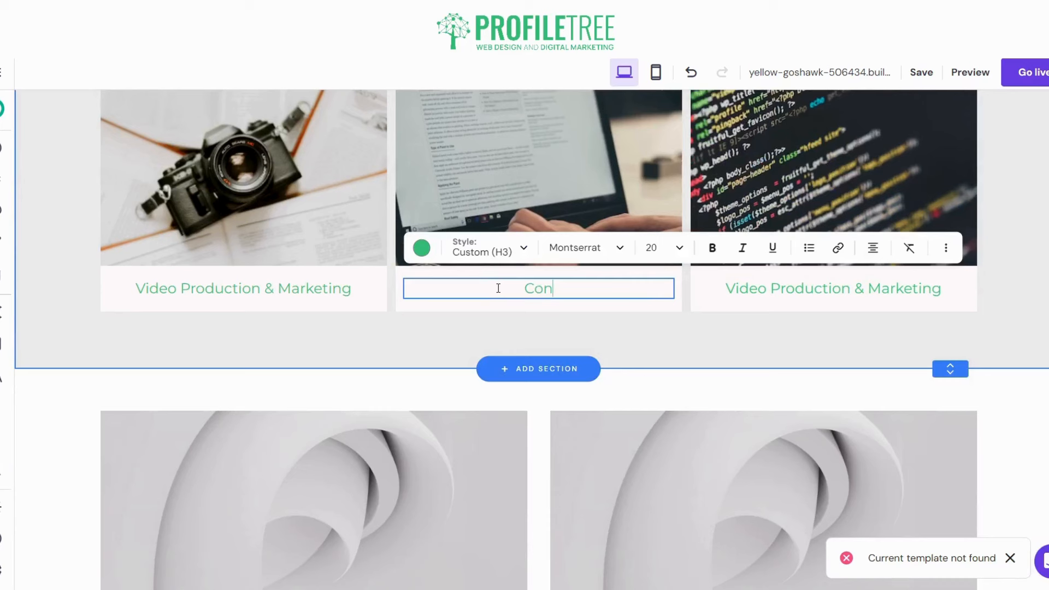
text(ntent Marketing)
key(BackSpace)
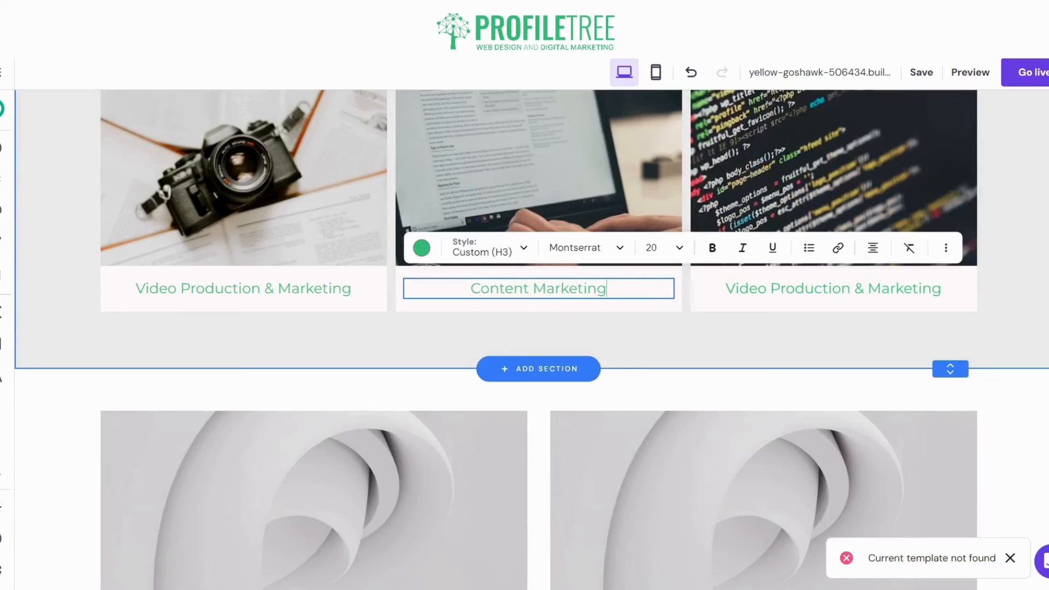
Step: Replace the caption text under the code image with "Web Development"
triple_click(932, 292)
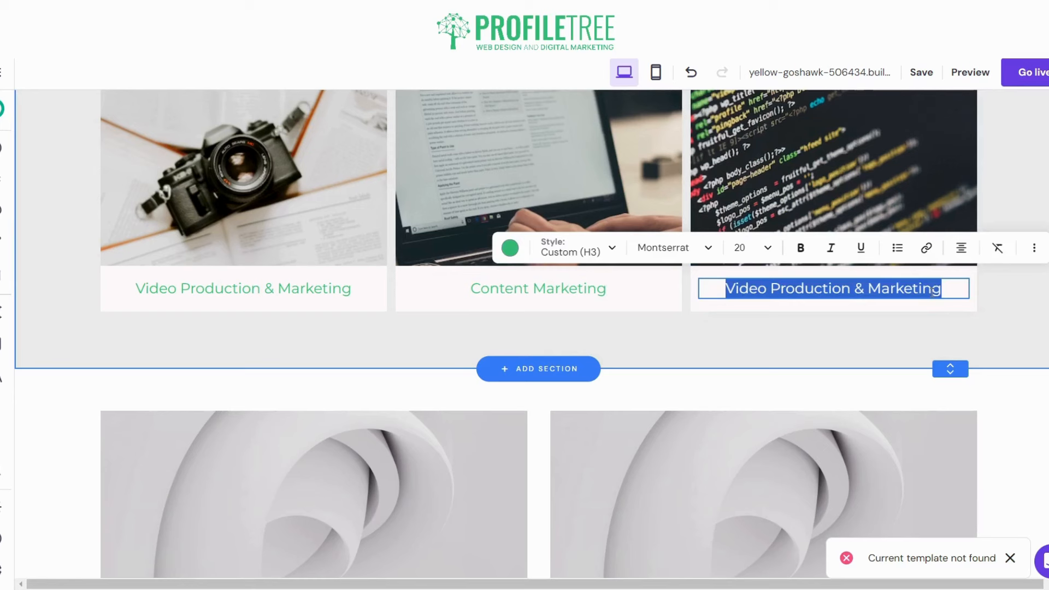
text(Web De)
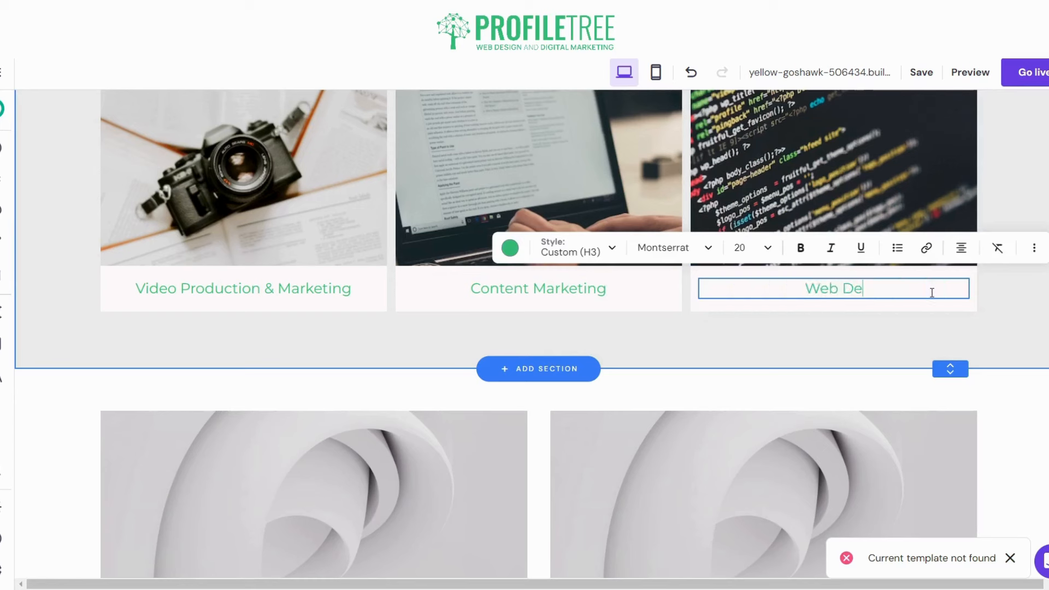
text(velopment)
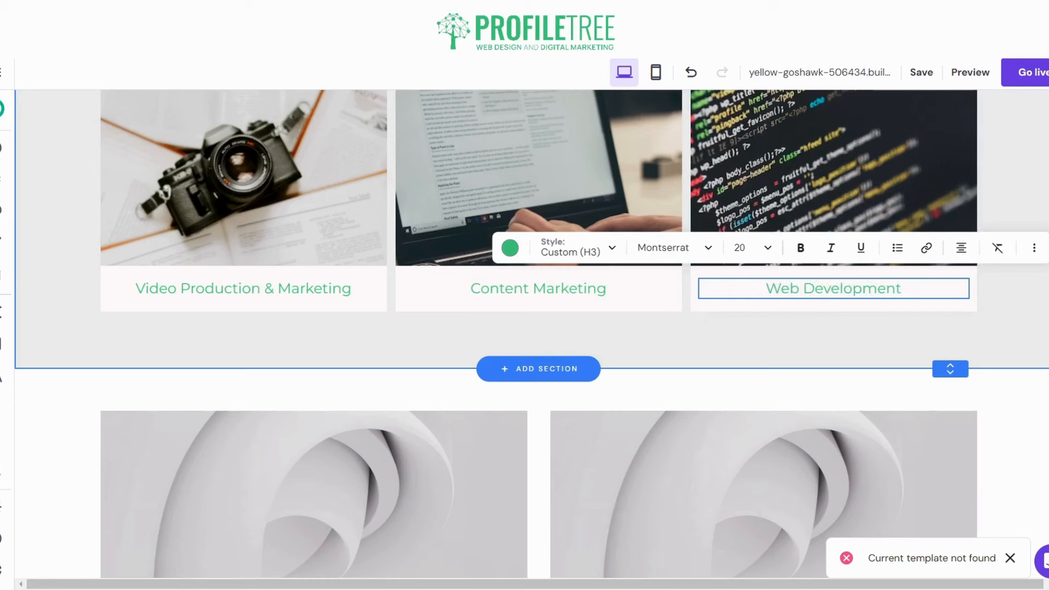
Step: Change the font of the hero section's content marketing paragraph to Montserrat
scroll(74, 266, up, 10)
scroll(159, 281, down, 6)
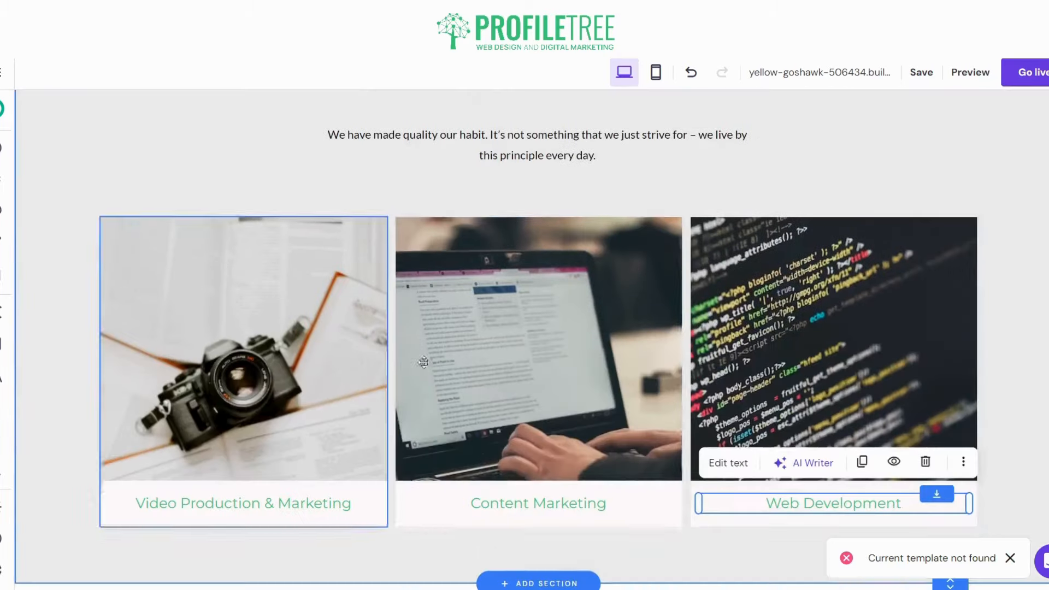
click(505, 499)
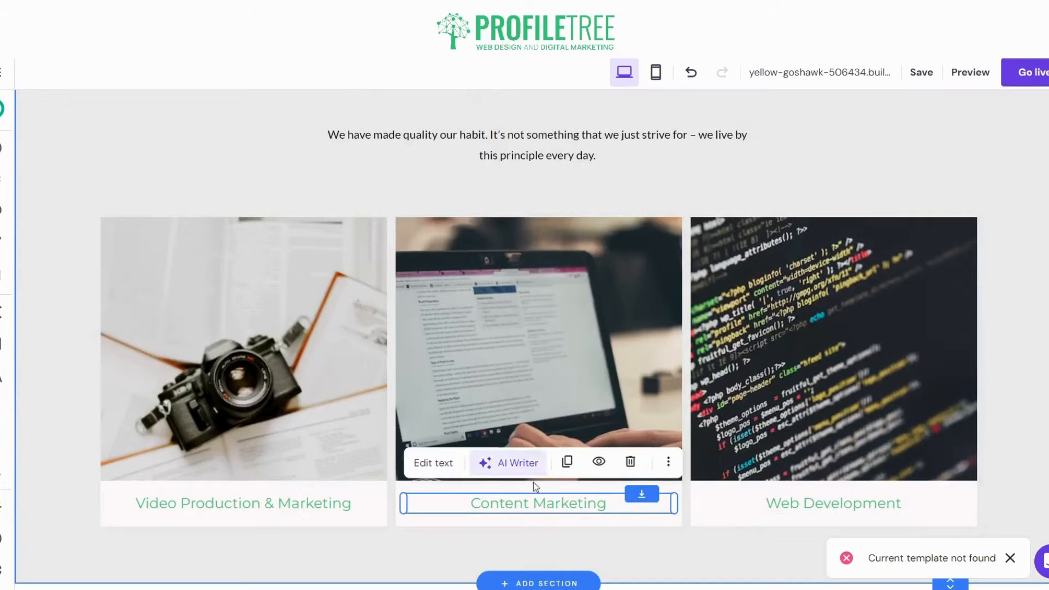
click(513, 499)
scroll(264, 356, up, 8)
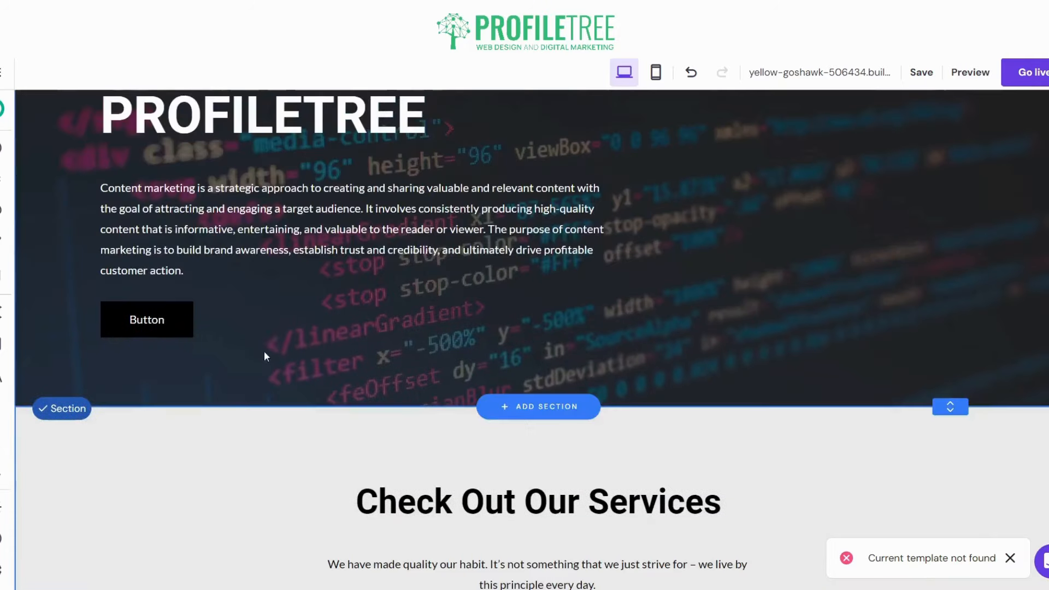
click(279, 220)
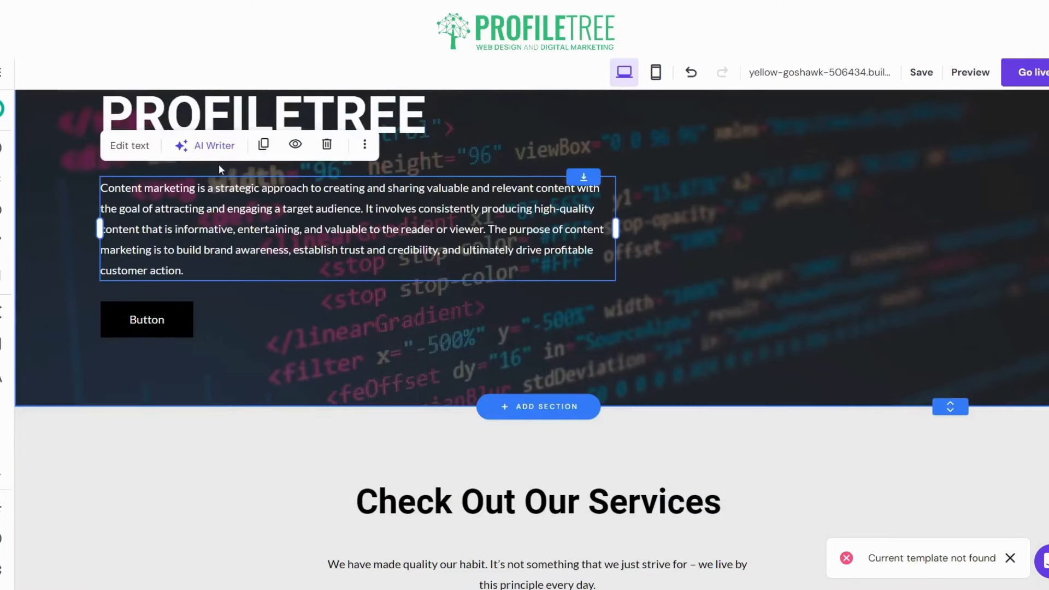
click(157, 200)
click(286, 138)
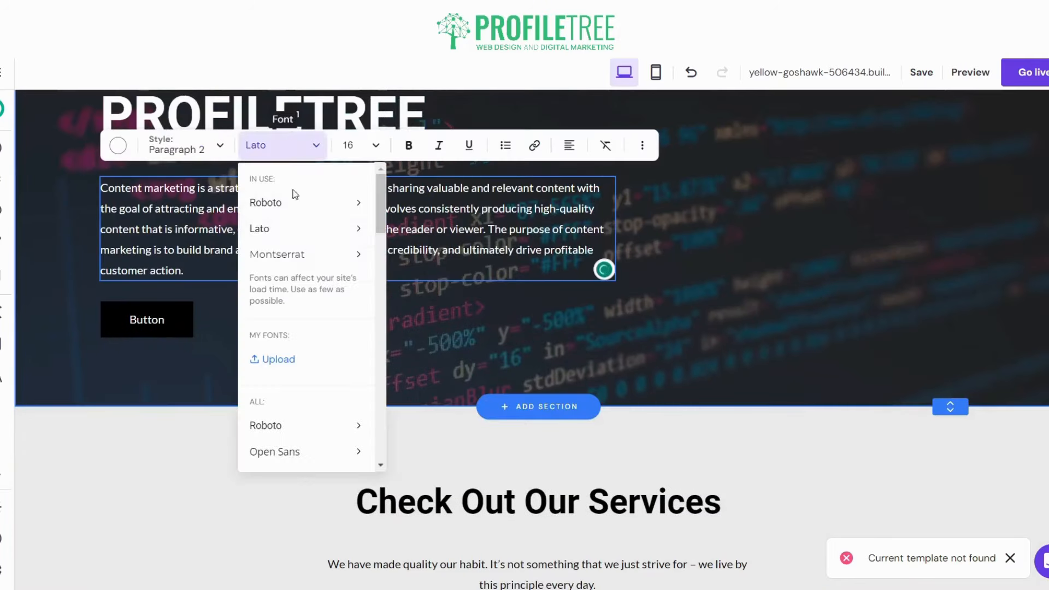
click(302, 256)
Step: Change the "WELCOME TO PROFILETREE" heading's font to Montserrat in a slightly heavier weight than regular
scroll(301, 262, up, 4)
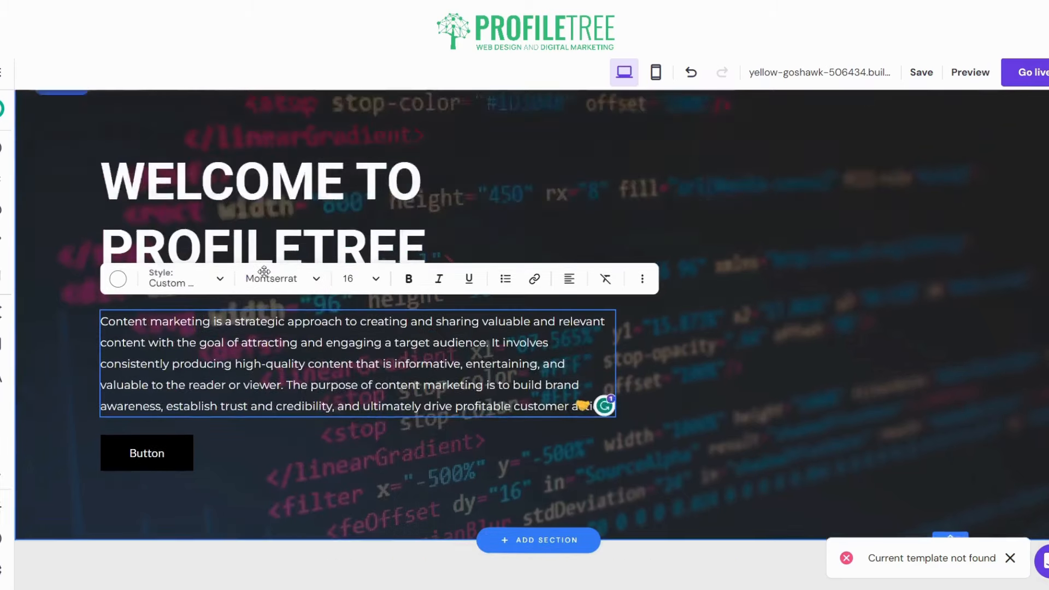
click(242, 263)
click(249, 199)
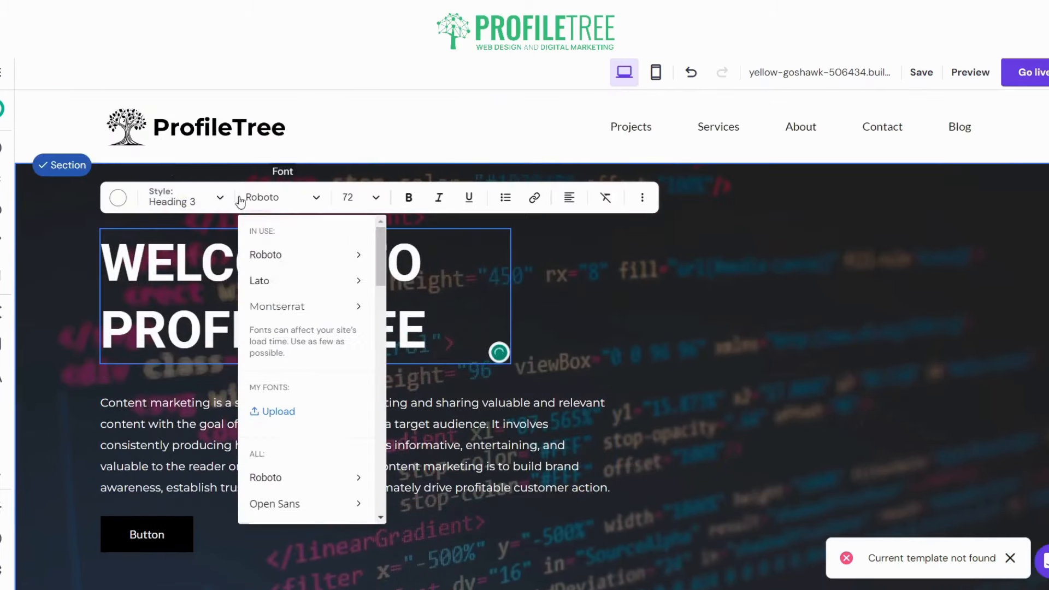
click(281, 311)
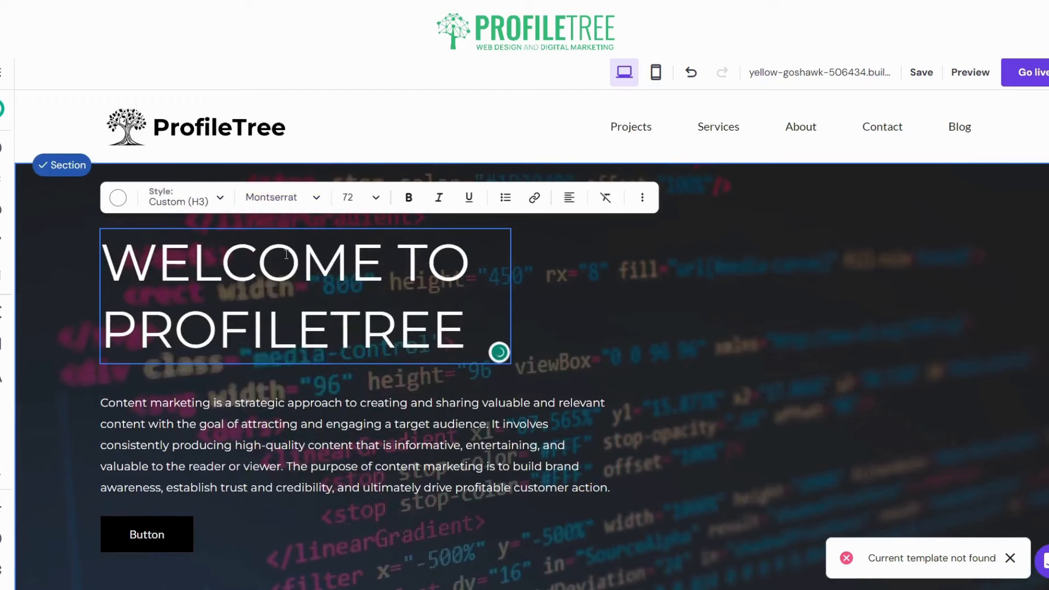
click(294, 201)
mouse_move(349, 307)
click(386, 380)
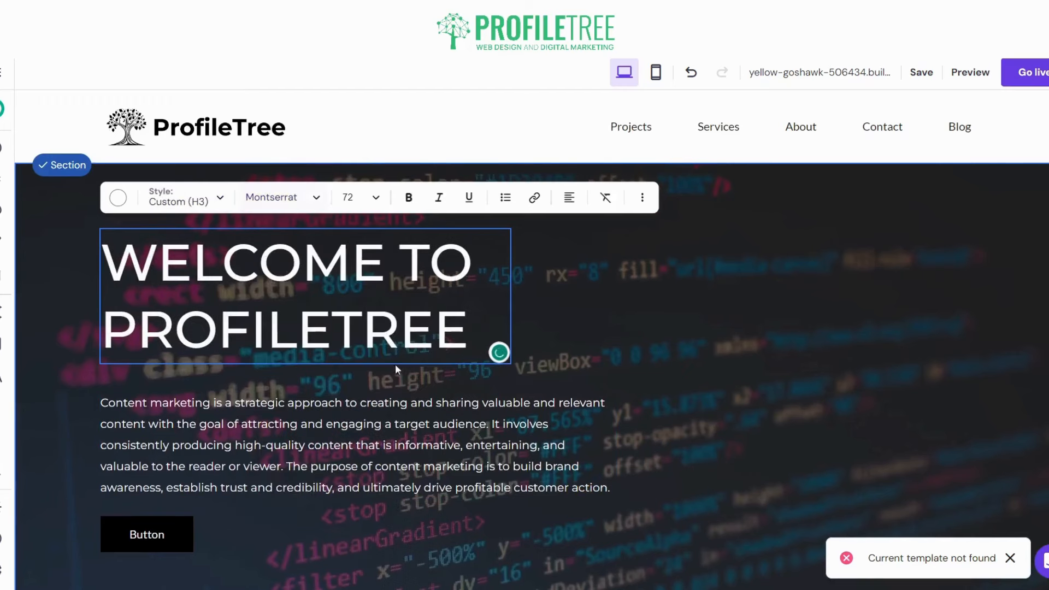
Step: Change the "WELCOME TO PROFILETREE" heading's font to Roboto Regular
click(279, 204)
click(392, 389)
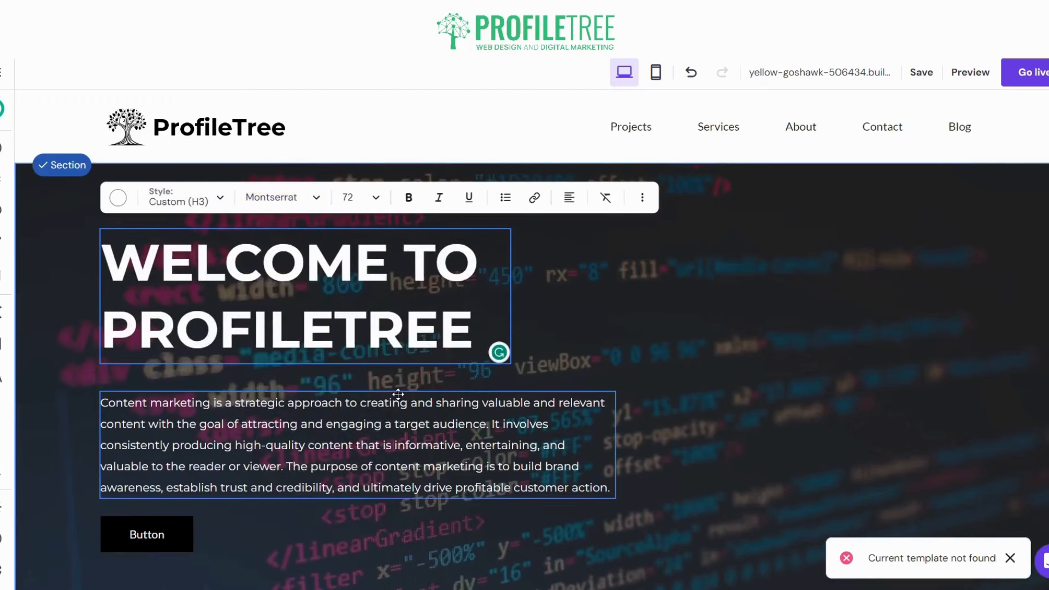
click(310, 206)
mouse_move(349, 254)
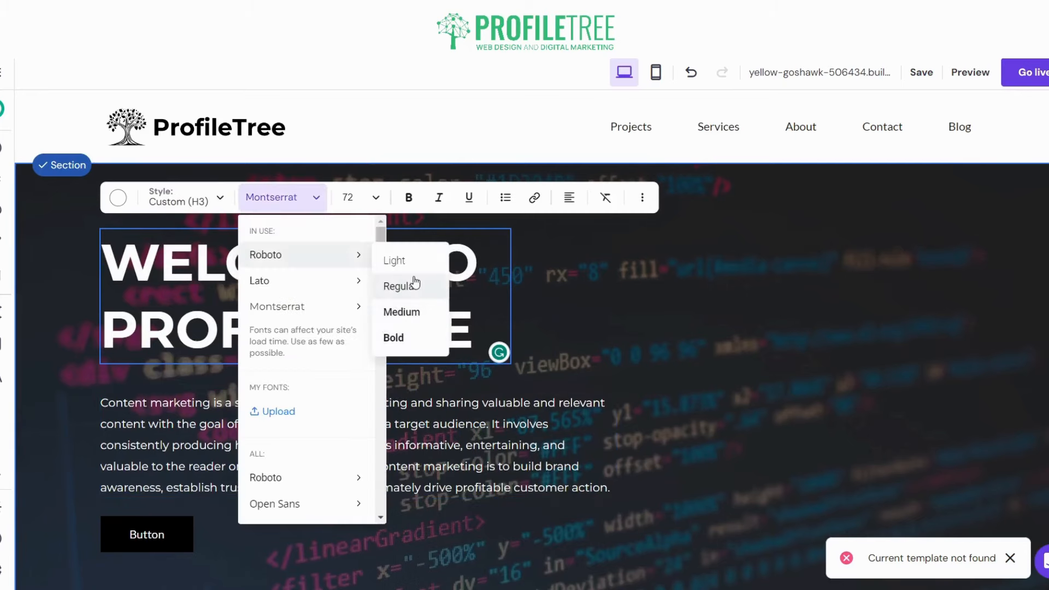
click(414, 280)
key(Escape)
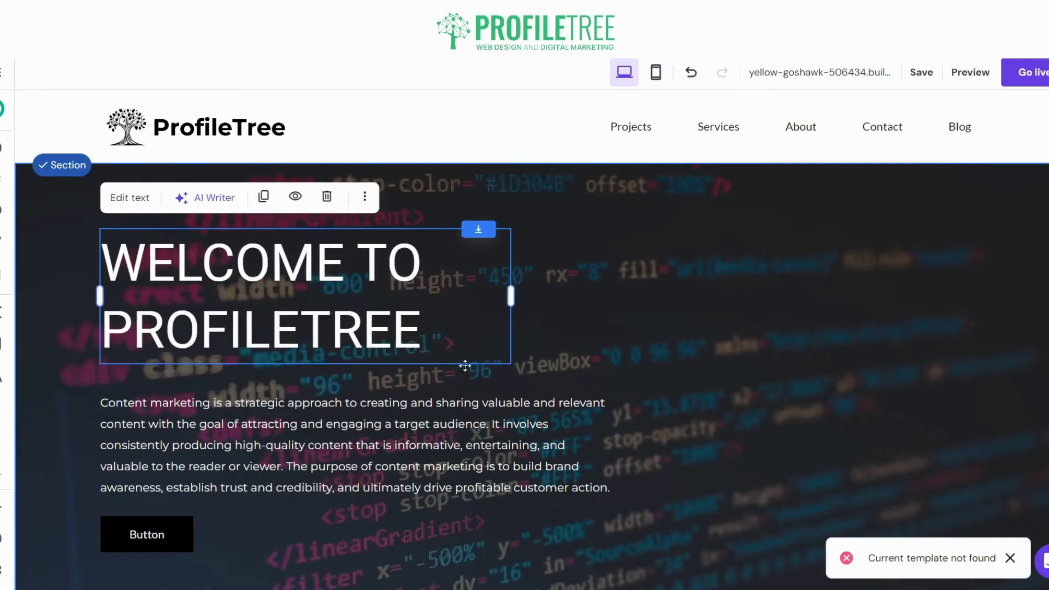
Step: Give the hero section's button a corner radius of 5, a border width of 1 and slightly larger text
scroll(464, 366, down, 3)
click(145, 391)
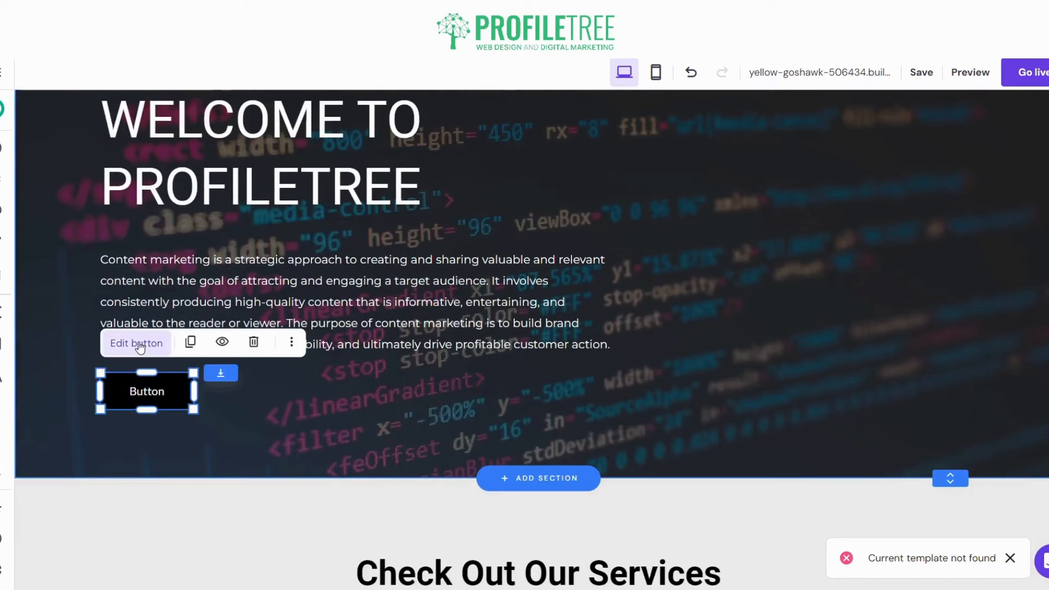
click(141, 343)
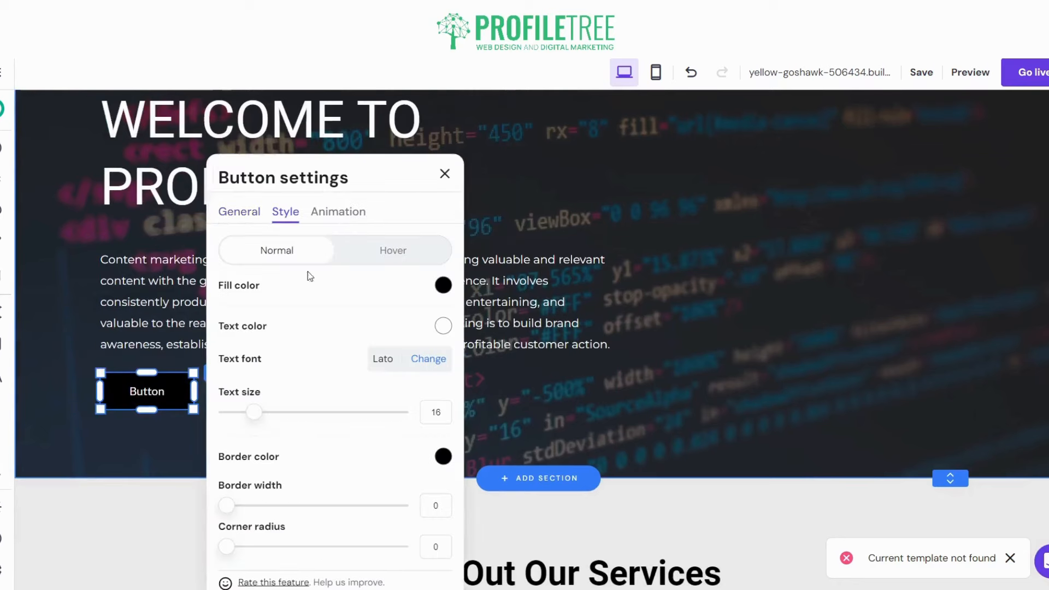
scroll(399, 447, down, 1)
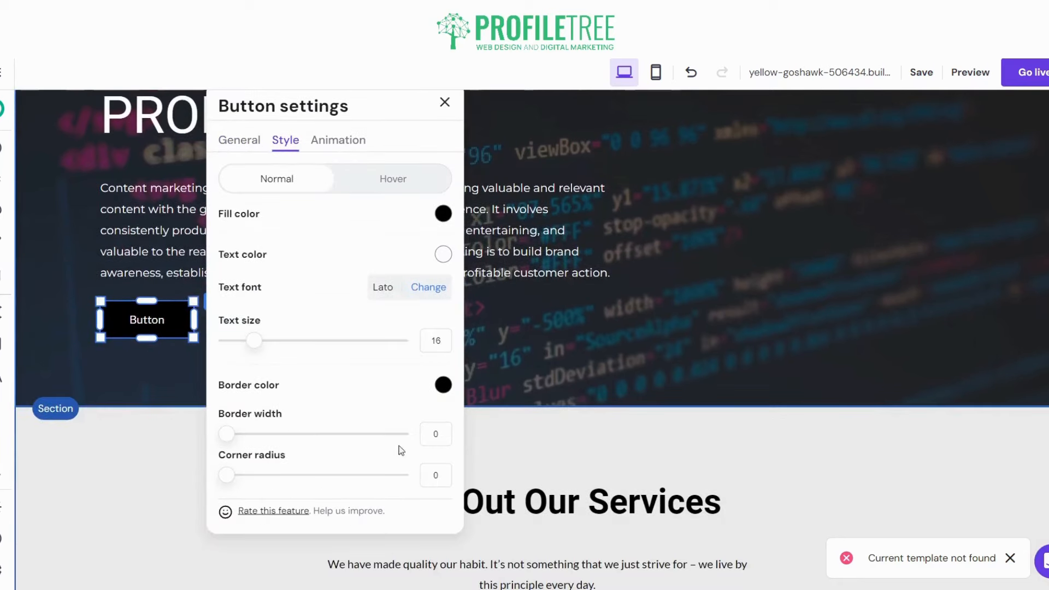
click(430, 473)
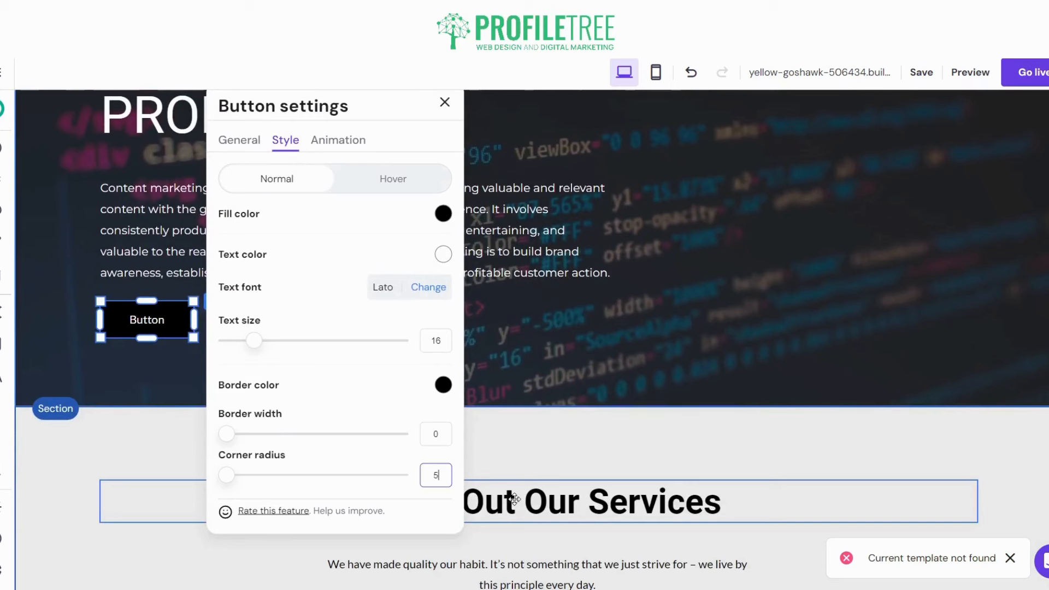
drag(233, 432, 238, 433)
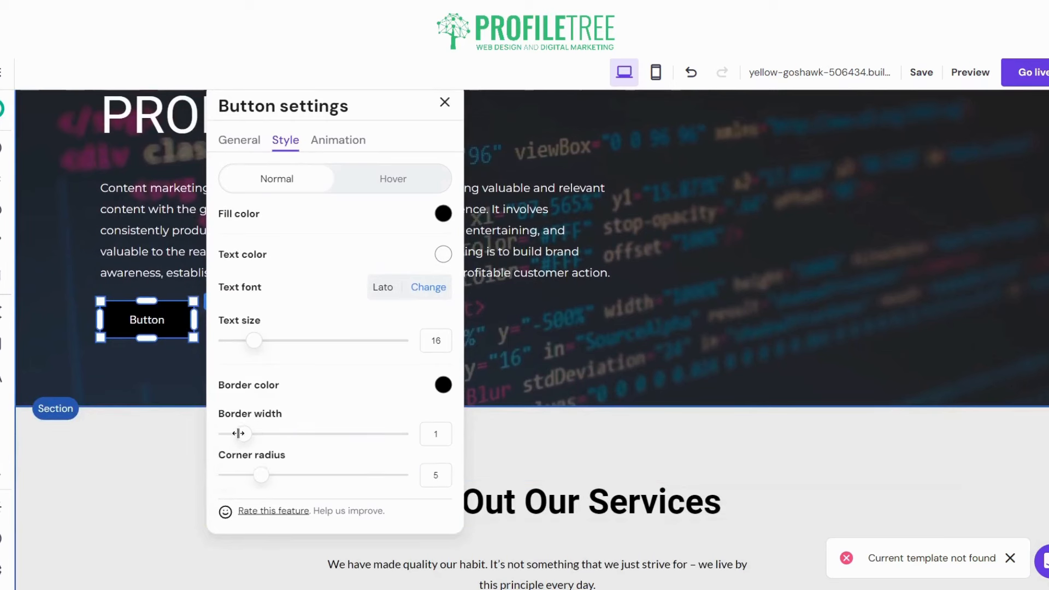
drag(256, 341, 259, 341)
click(409, 183)
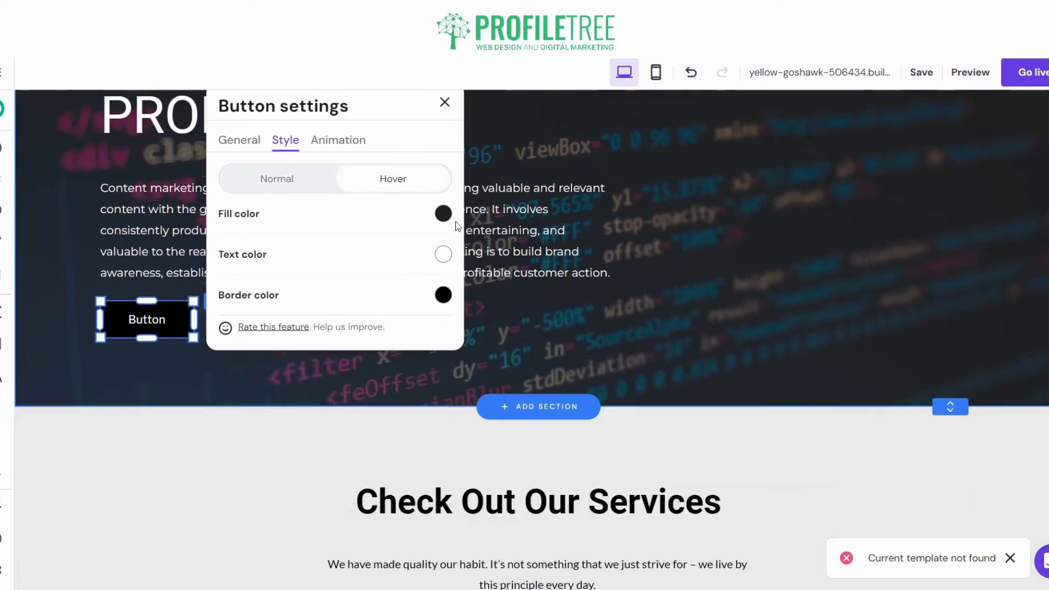
click(293, 433)
Step: Add a contact form section with an image beside the "Get in touch" form below the blog posts
scroll(365, 319, up, 4)
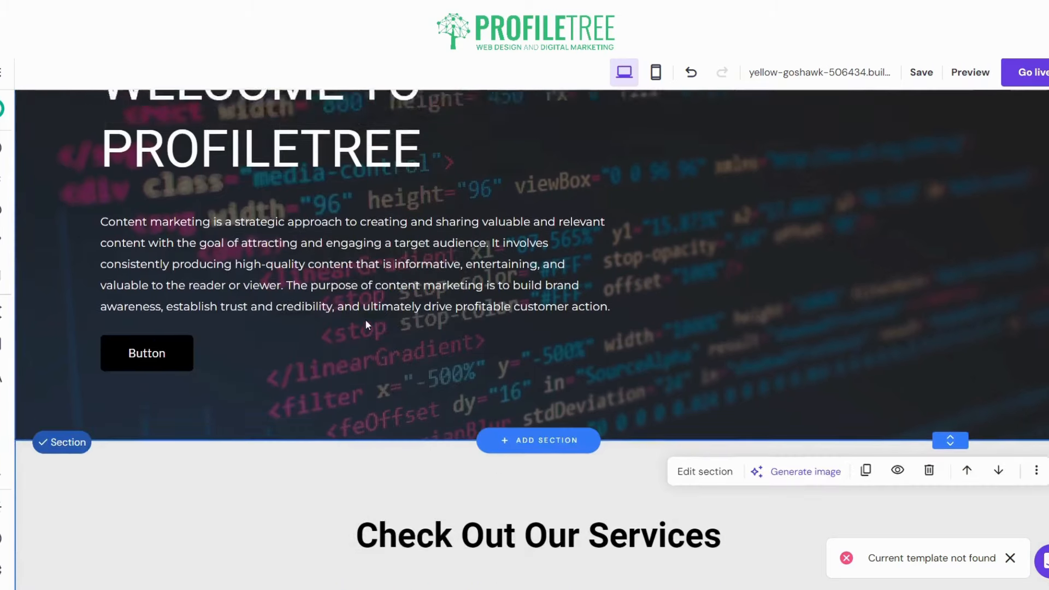
scroll(344, 327, down, 20)
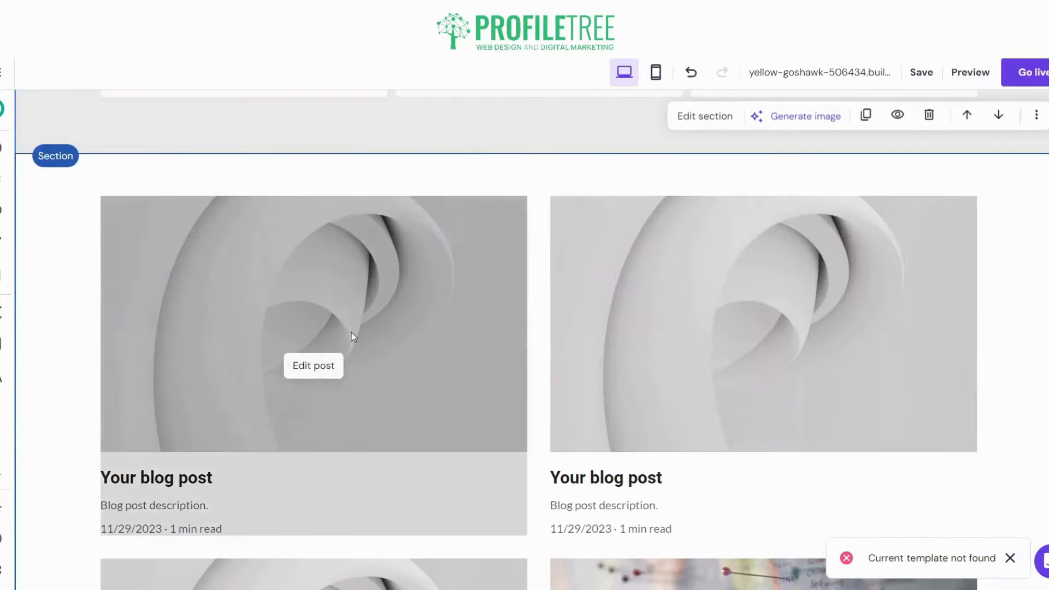
scroll(376, 359, down, 9)
scroll(511, 299, up, 3)
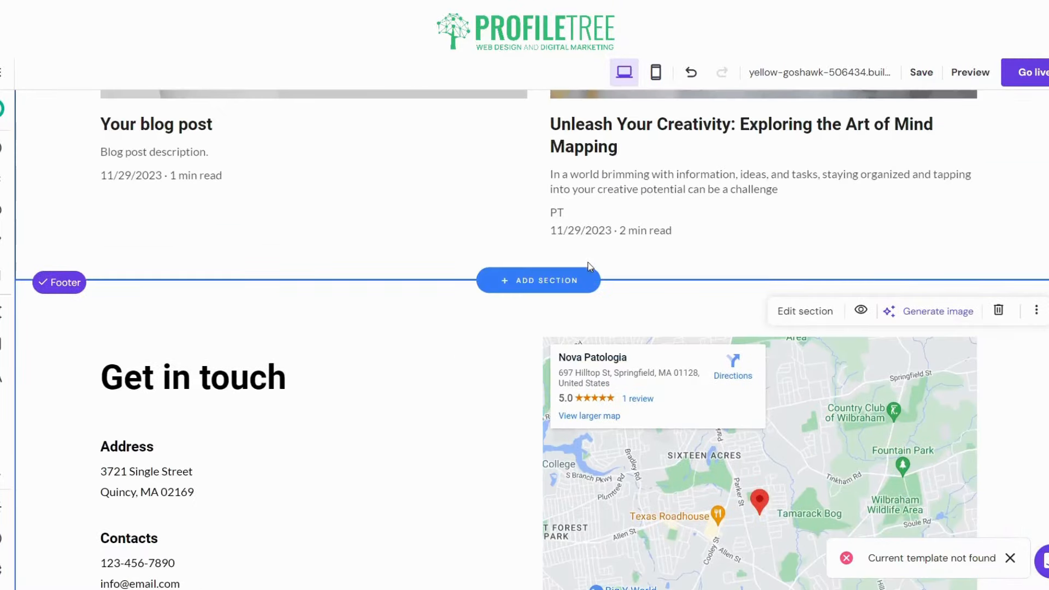
click(510, 293)
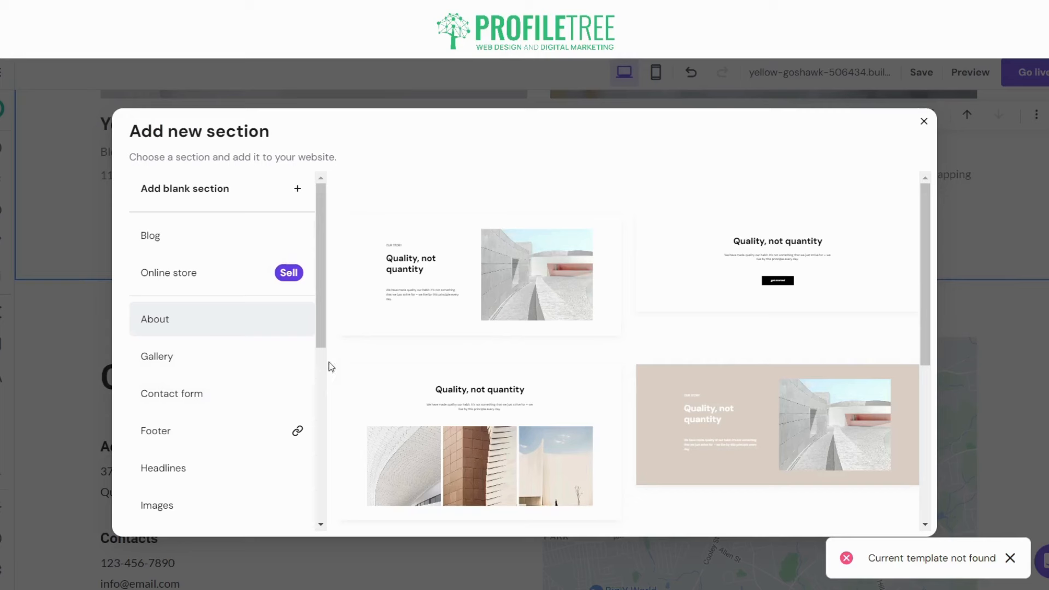
click(169, 357)
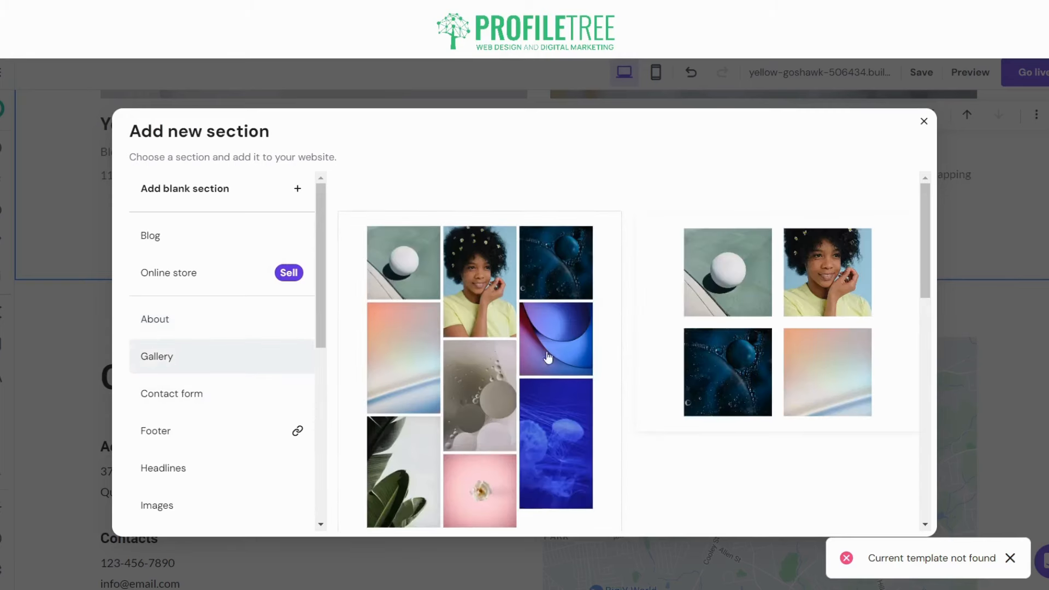
scroll(655, 358, down, 3)
scroll(734, 359, down, 4)
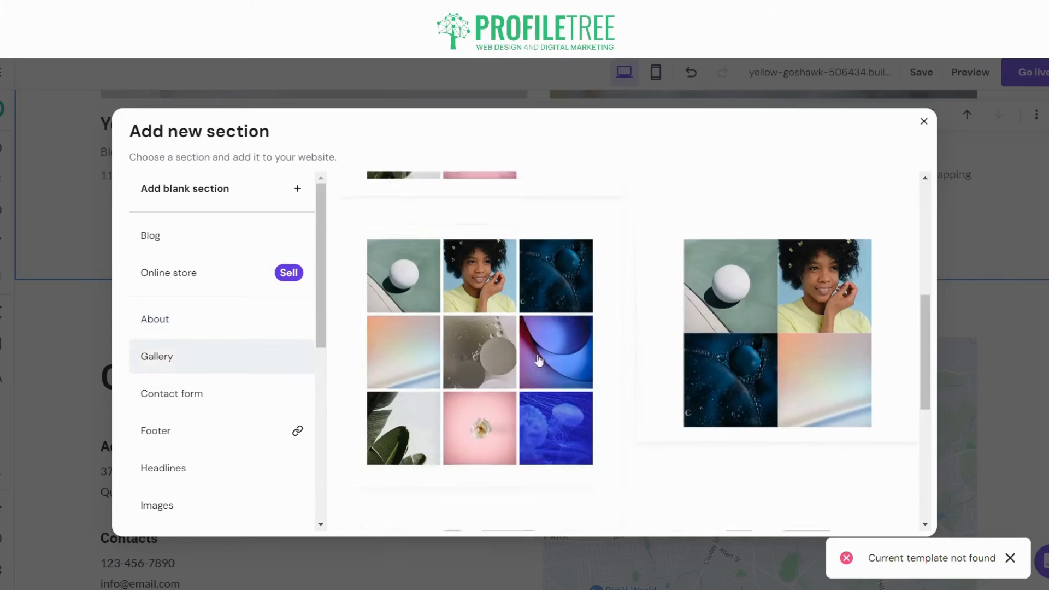
click(189, 403)
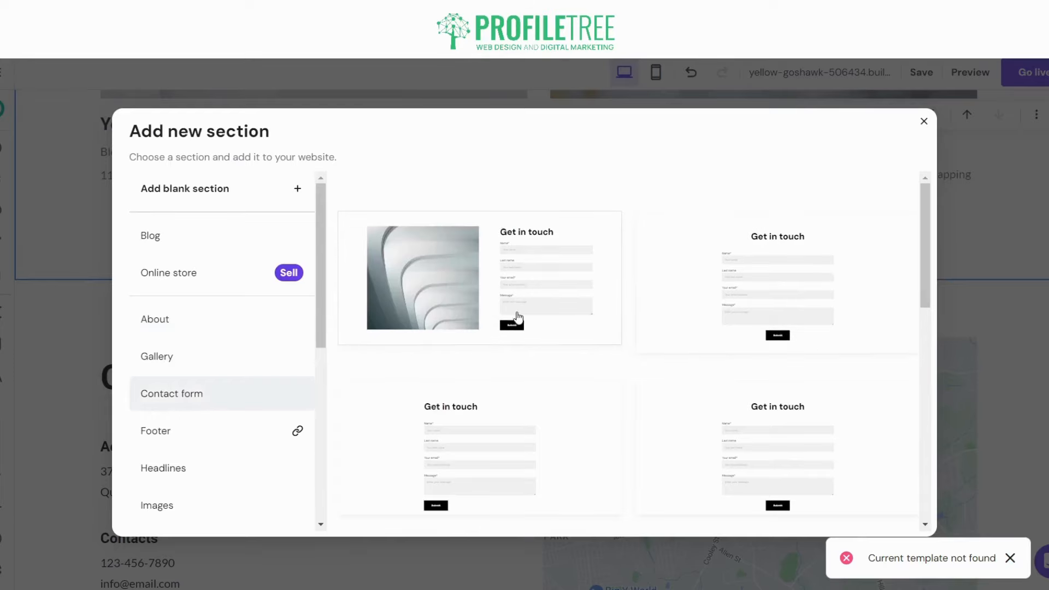
click(469, 314)
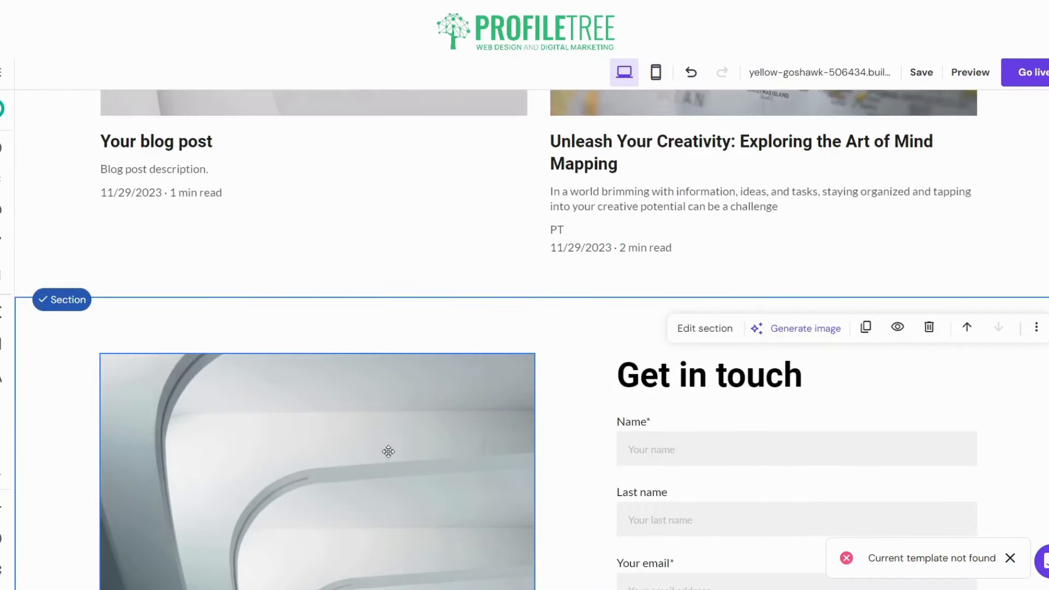
Step: Replace the contact section's image with the dark code editor photo from a free image search for "Web Development"
click(388, 451)
click(134, 324)
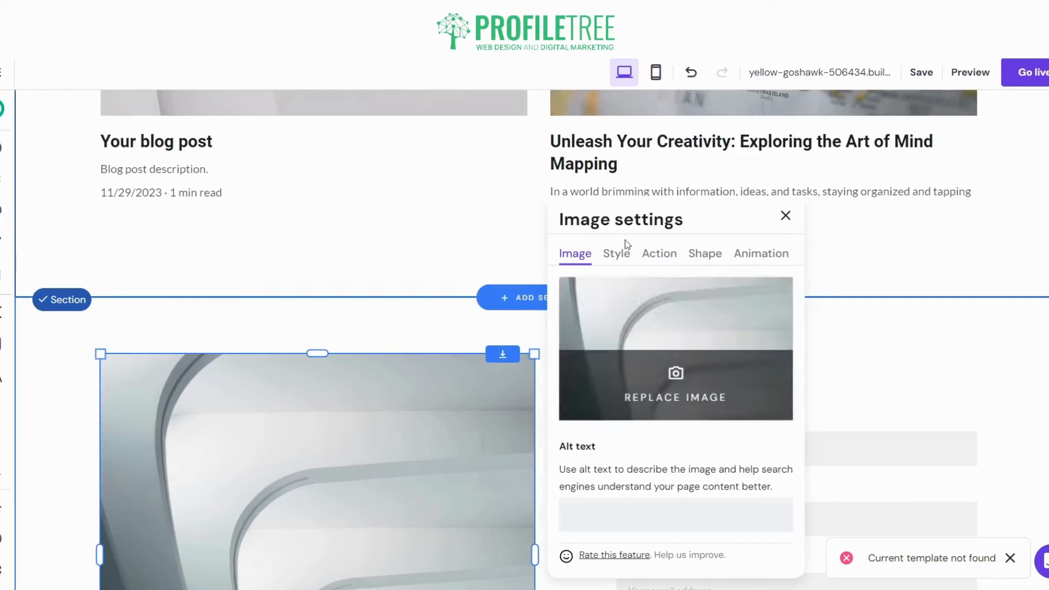
click(675, 379)
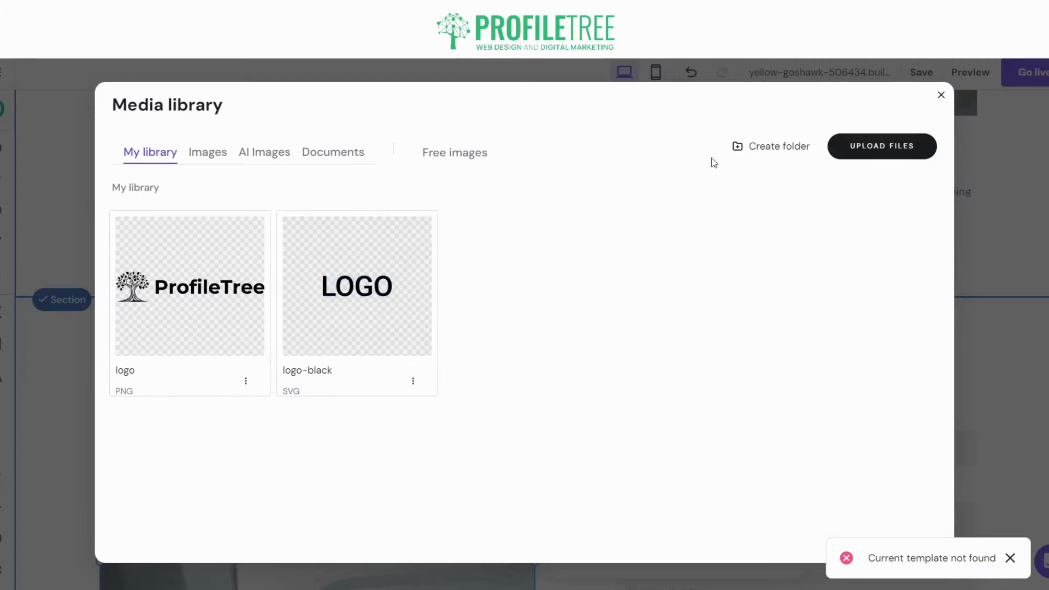
click(462, 158)
click(334, 203)
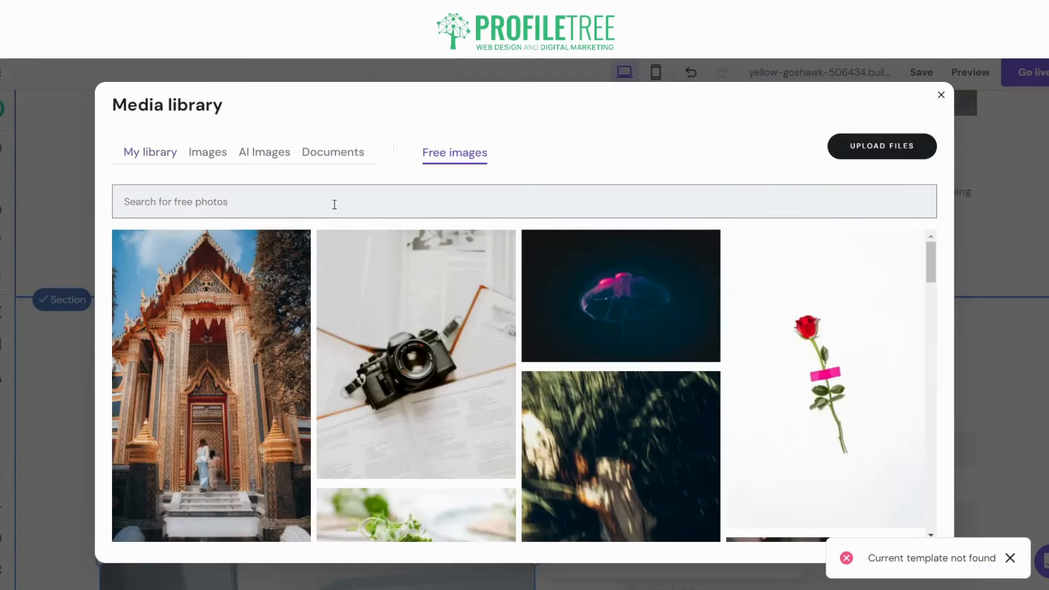
text(Web Development)
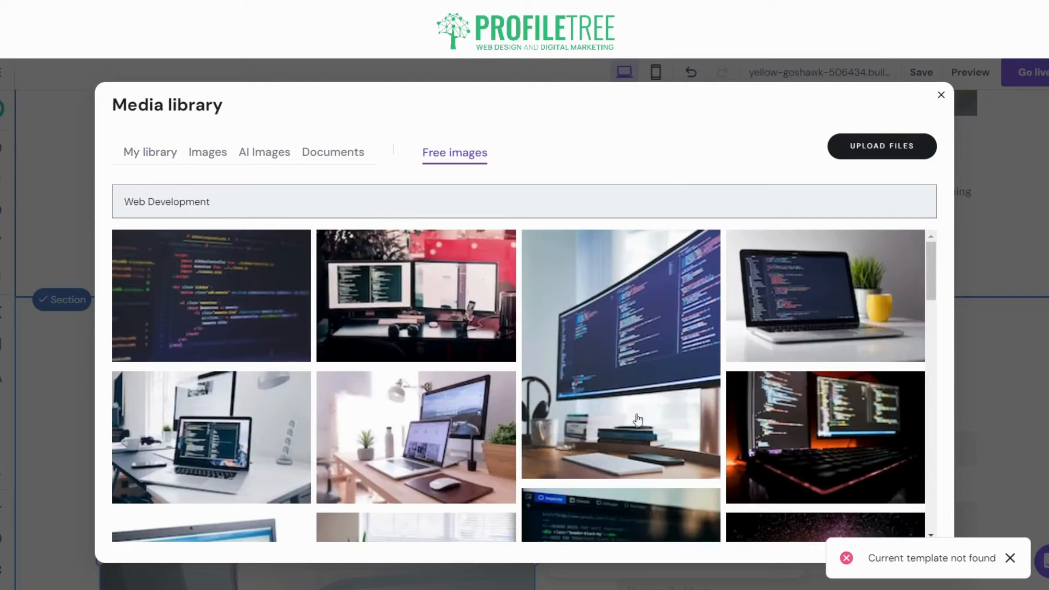
click(263, 328)
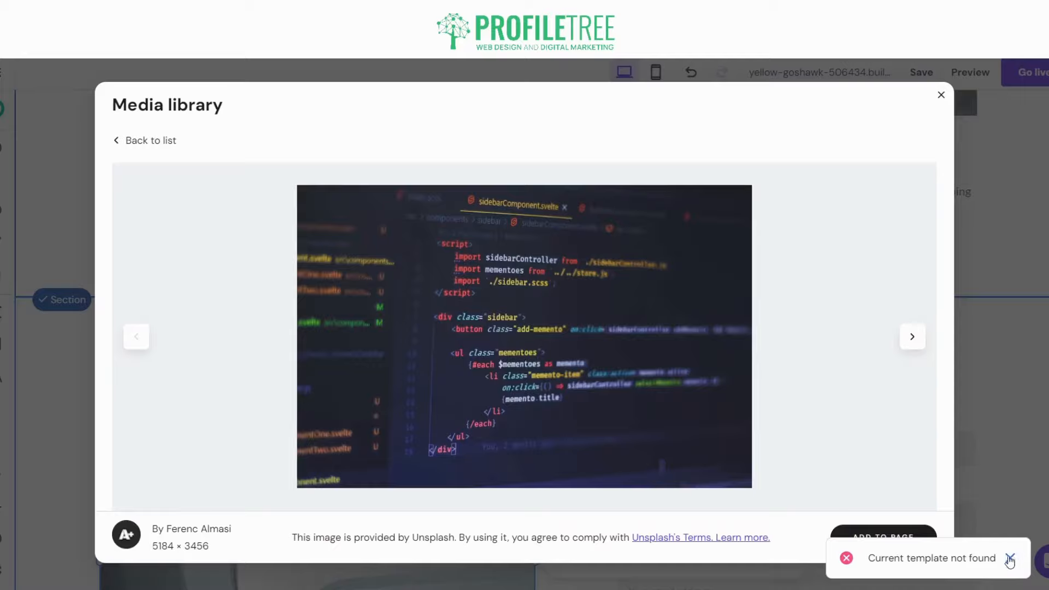
click(1009, 561)
click(841, 536)
scroll(760, 351, down, 5)
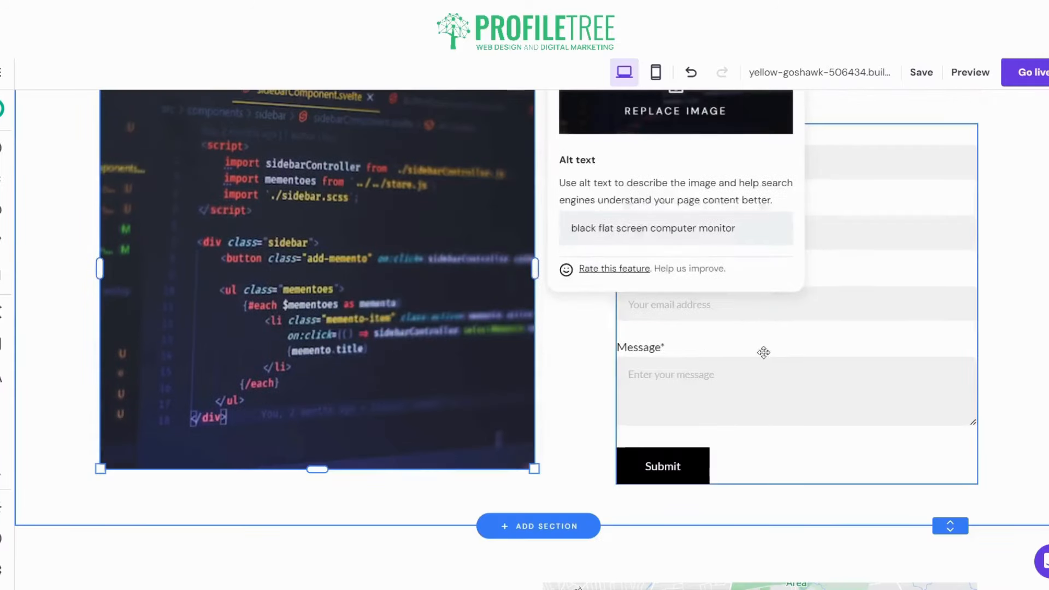
click(567, 392)
Step: Open the contact form's settings and examine the options of its Message field
click(824, 244)
scroll(787, 251, up, 2)
click(654, 236)
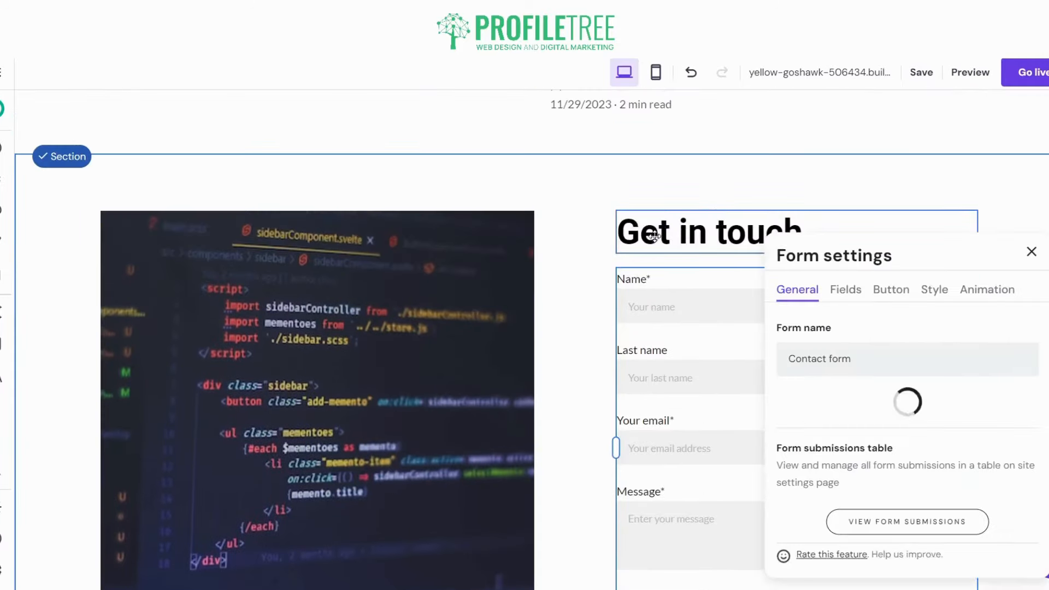
scroll(850, 267, down, 3)
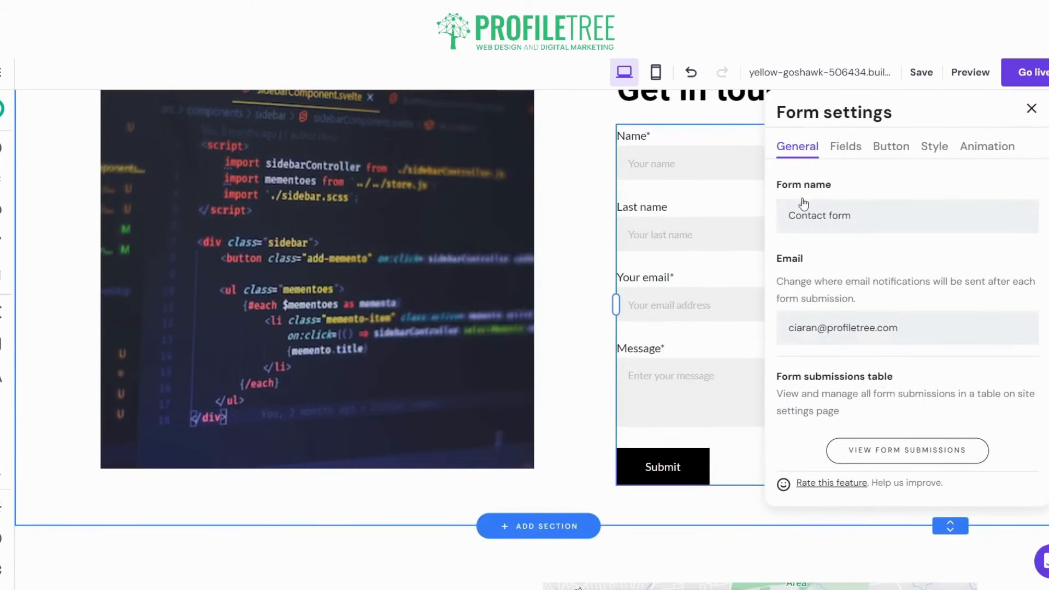
click(847, 147)
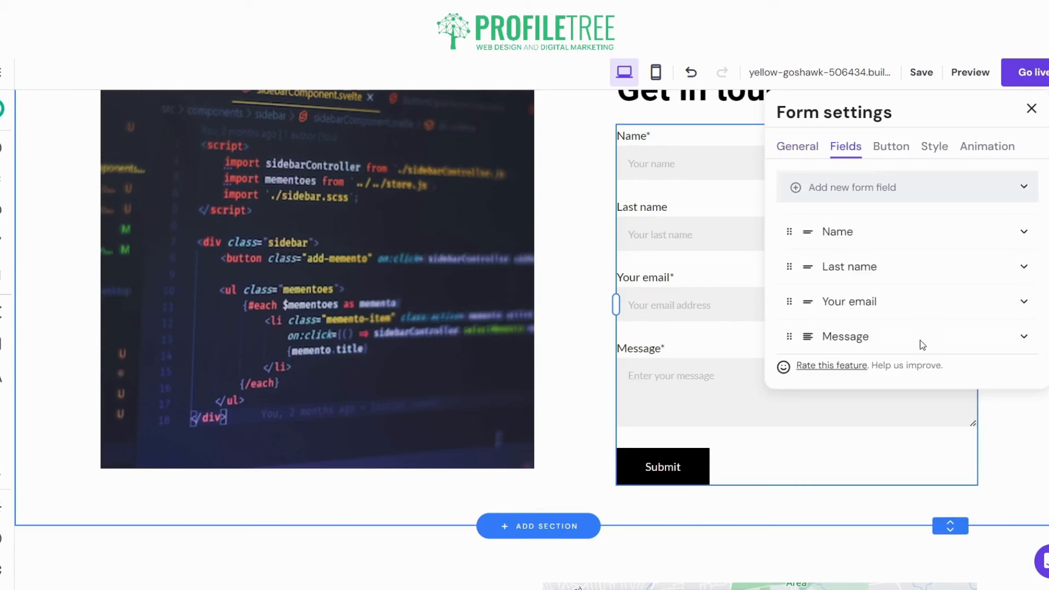
click(901, 337)
scroll(899, 460, down, 5)
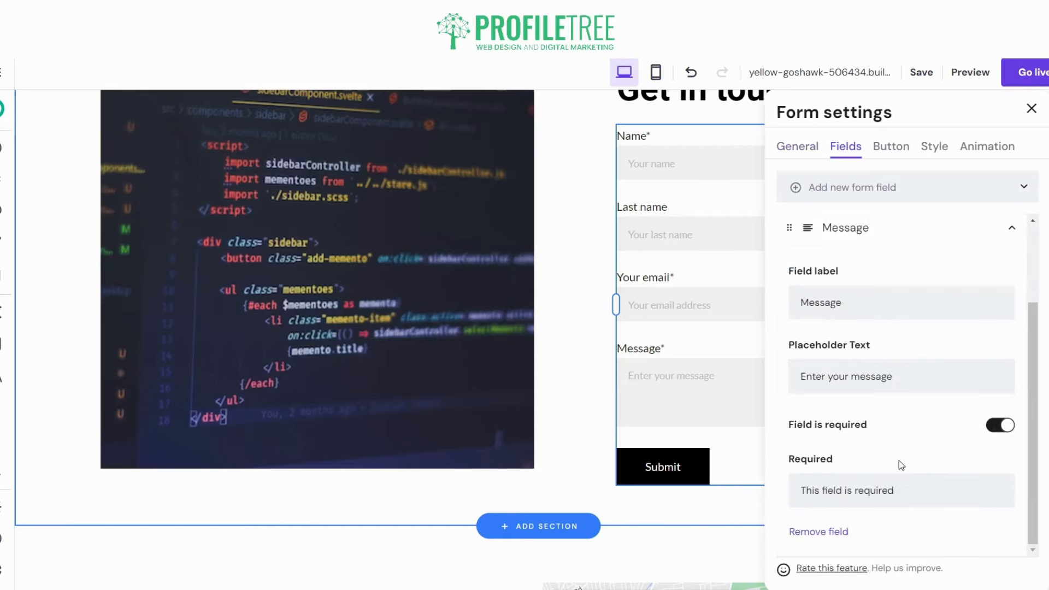
scroll(807, 315, up, 3)
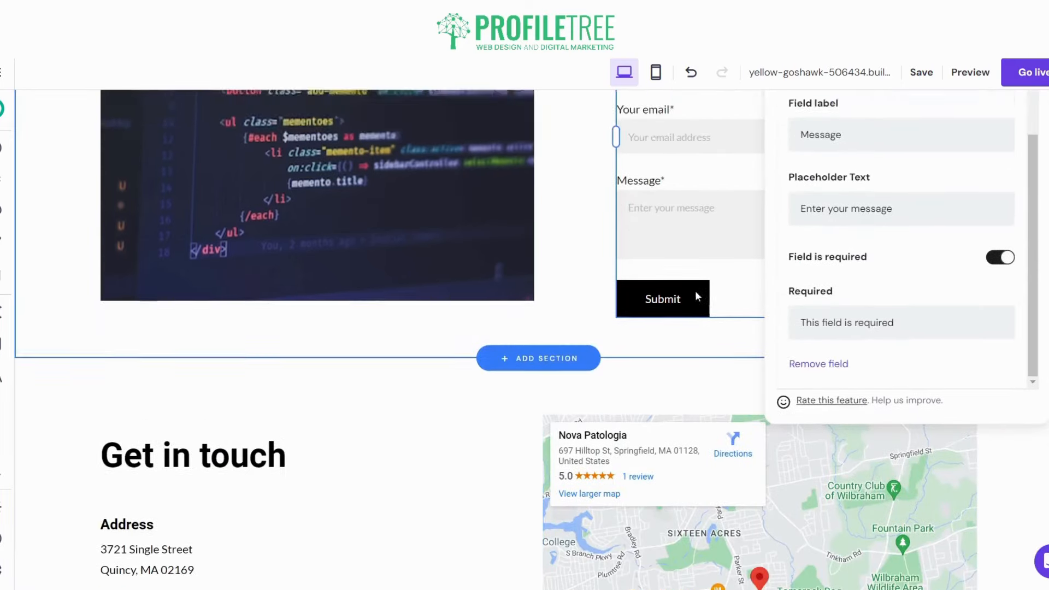
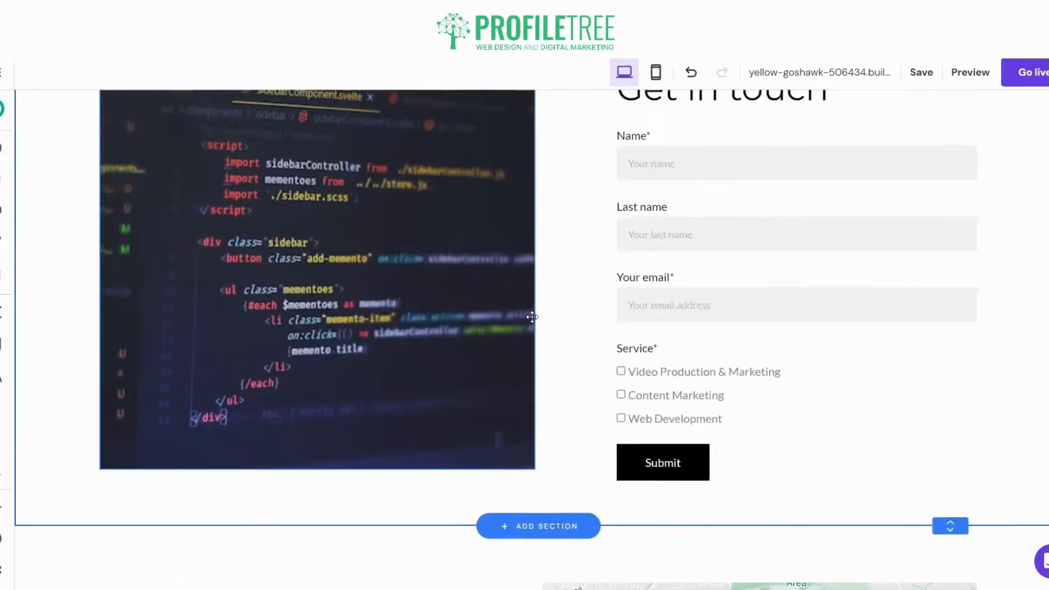
Step: Add an Instagram Feed section with its heading beside a three-by-three image grid, between the blog posts and the contact form
scroll(566, 300, up, 10)
scroll(565, 300, down, 4)
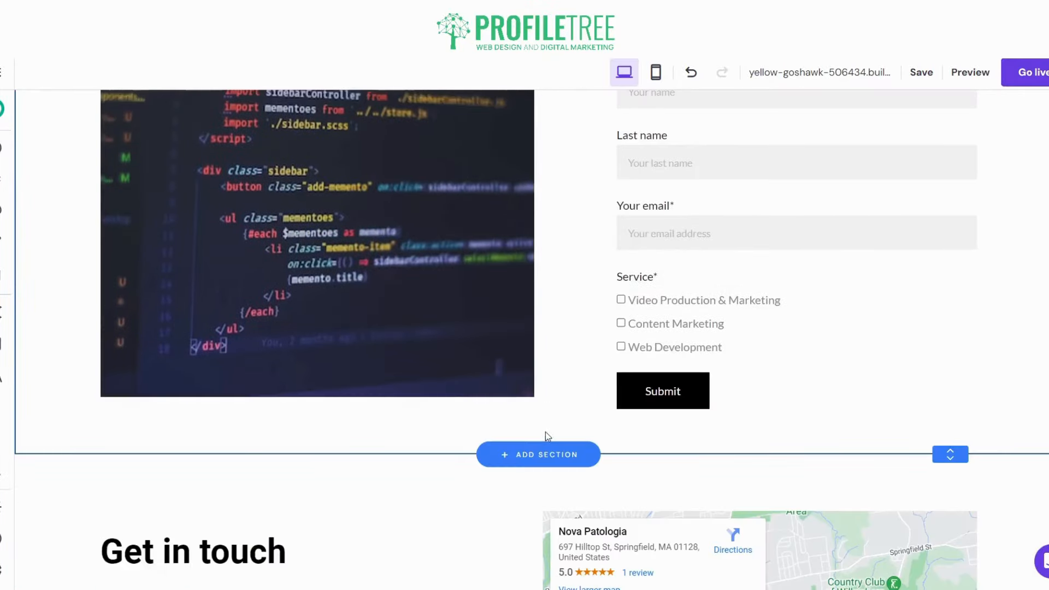
scroll(539, 425, up, 7)
click(555, 371)
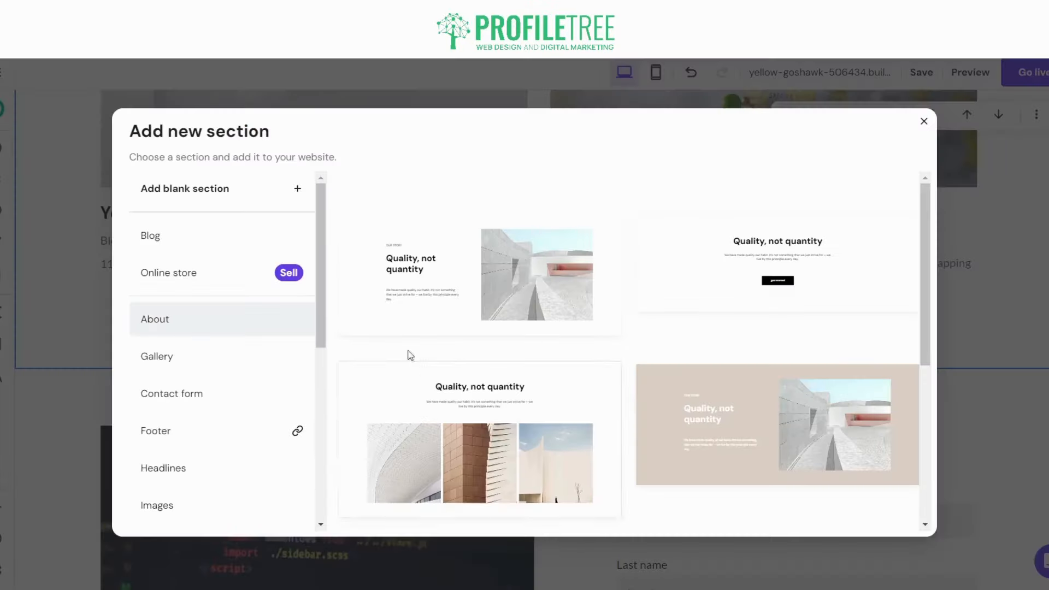
scroll(191, 424, down, 4)
scroll(191, 424, down, 1)
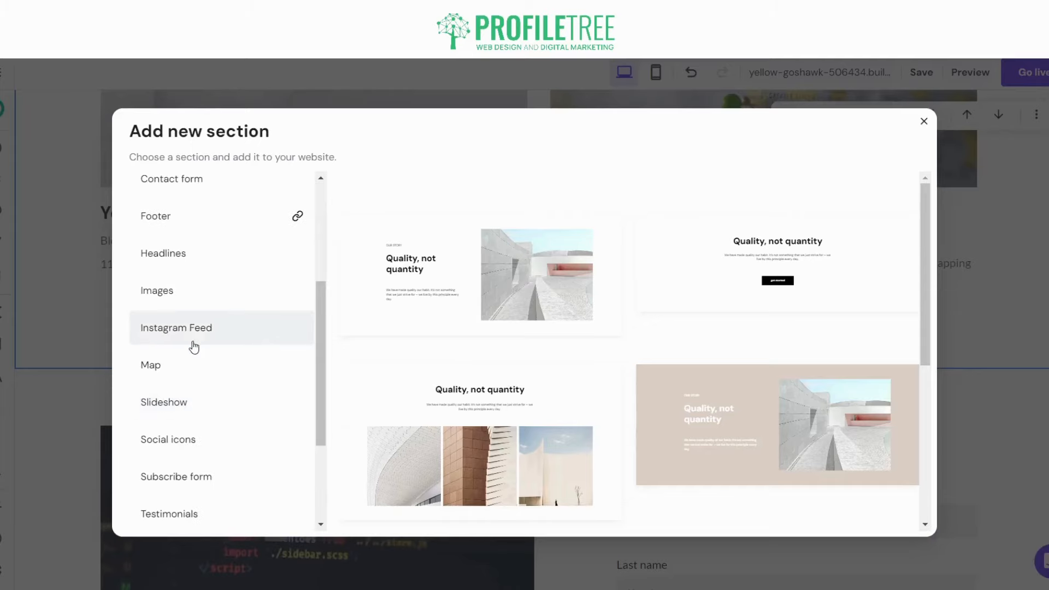
click(194, 338)
scroll(600, 327, down, 5)
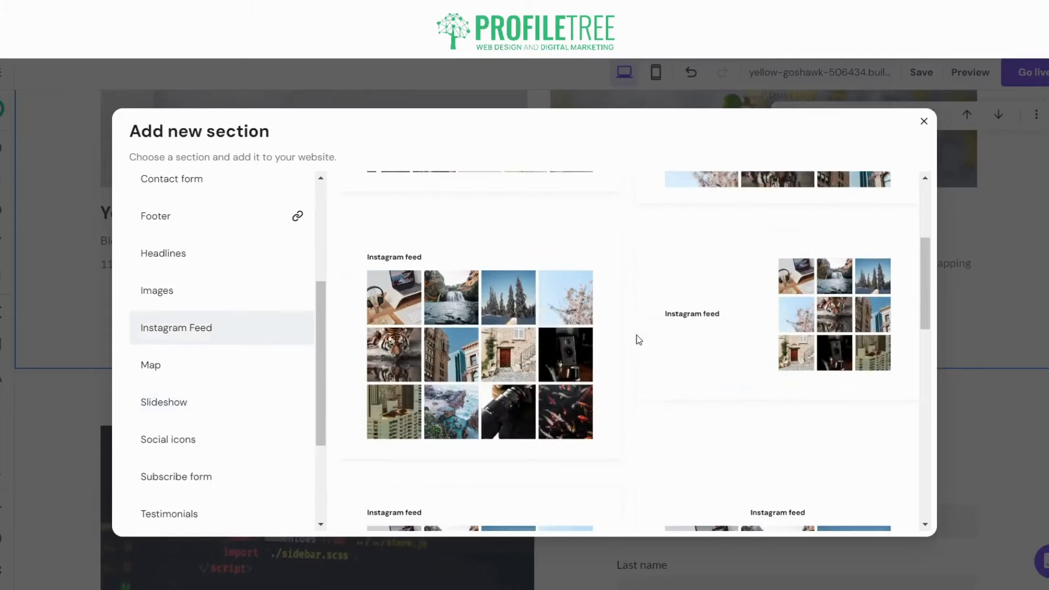
click(719, 305)
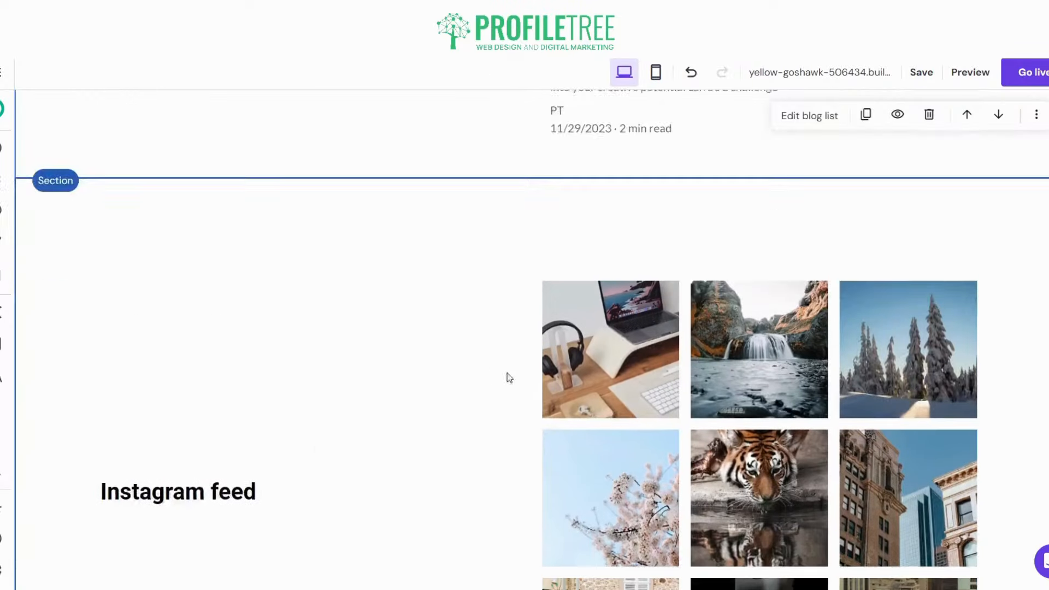
Step: Change the Instagram feed heading's font to Montserrat
click(151, 322)
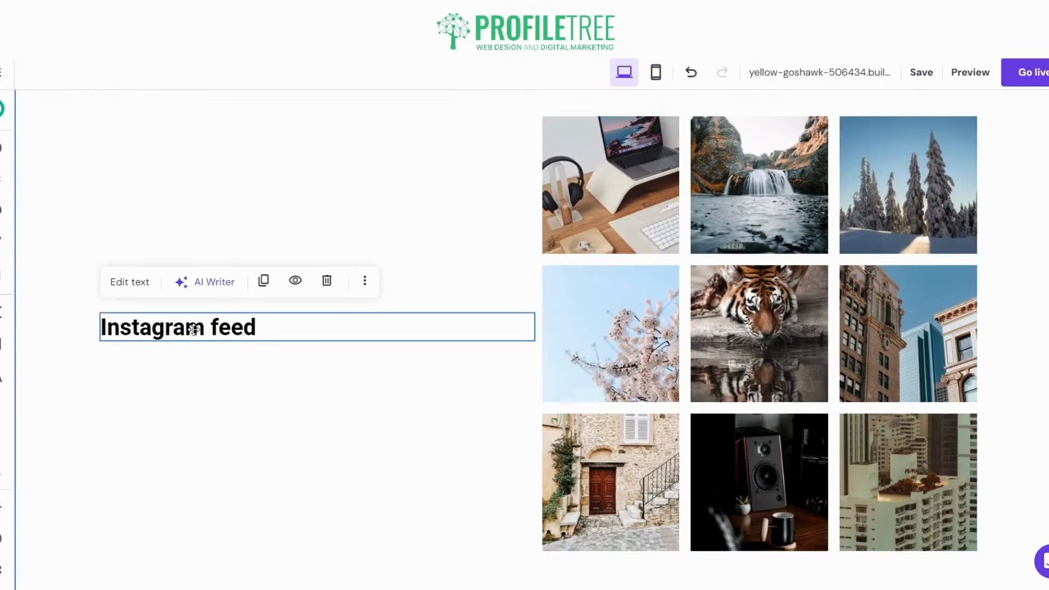
click(136, 287)
click(280, 285)
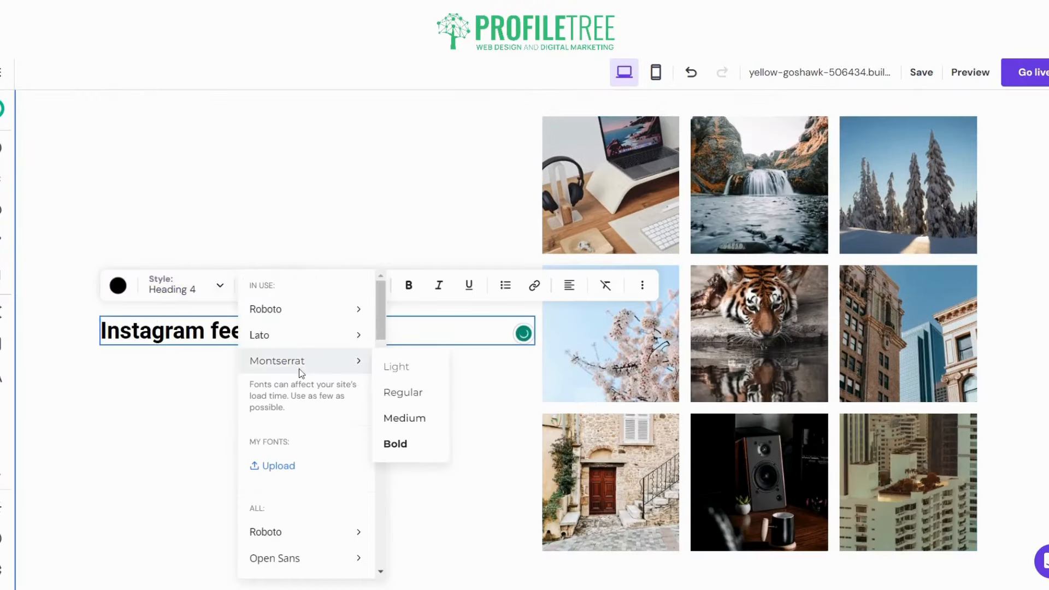
click(300, 365)
click(309, 217)
click(299, 410)
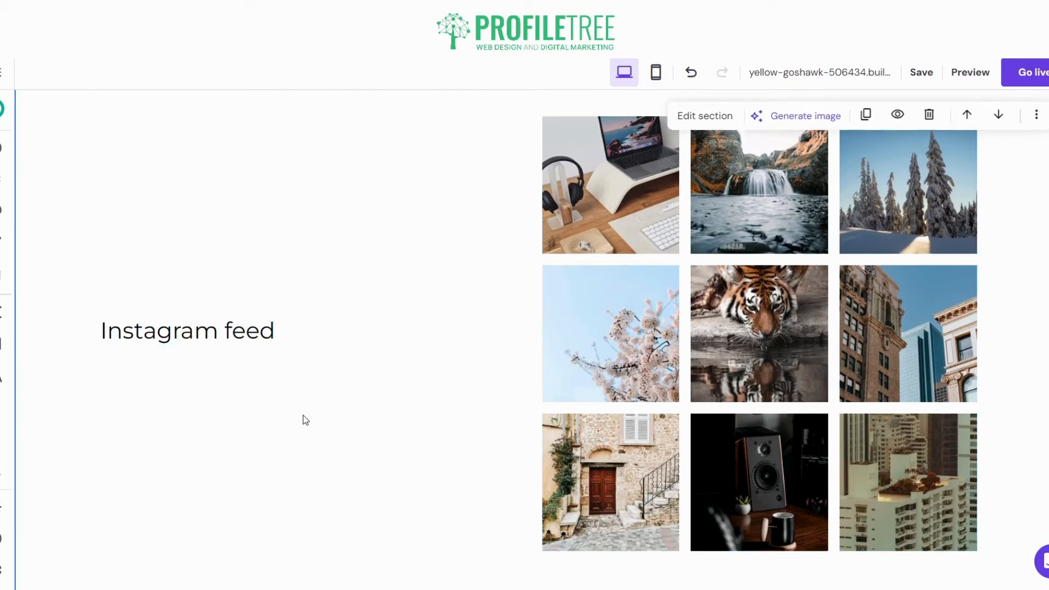
Step: Delete the Instagram feed section that has the heading beside the three-by-three image grid
scroll(301, 411, down, 8)
scroll(306, 382, up, 6)
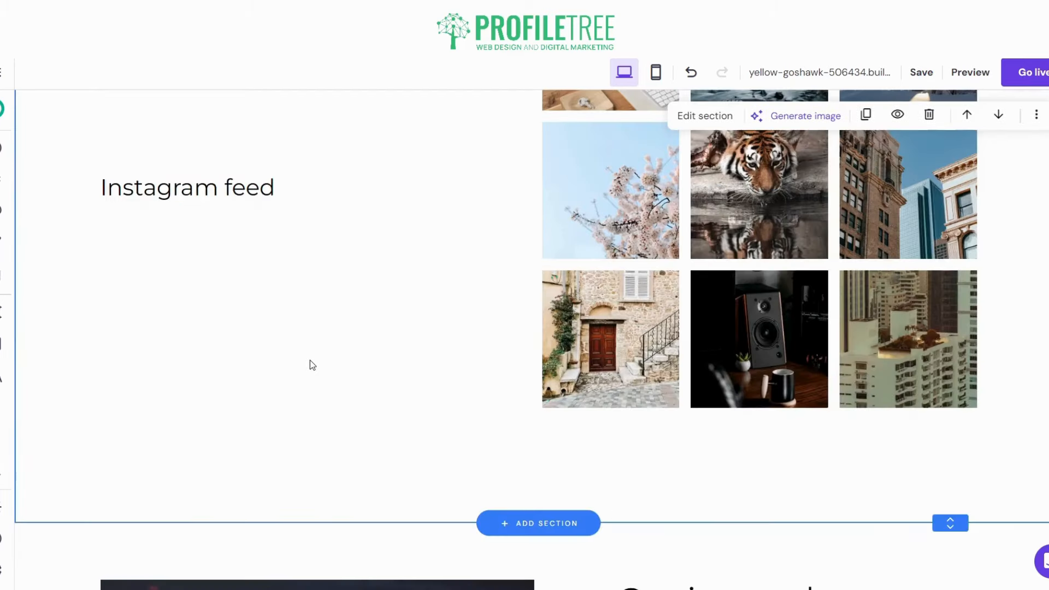
scroll(346, 366, up, 1)
right_click(345, 366)
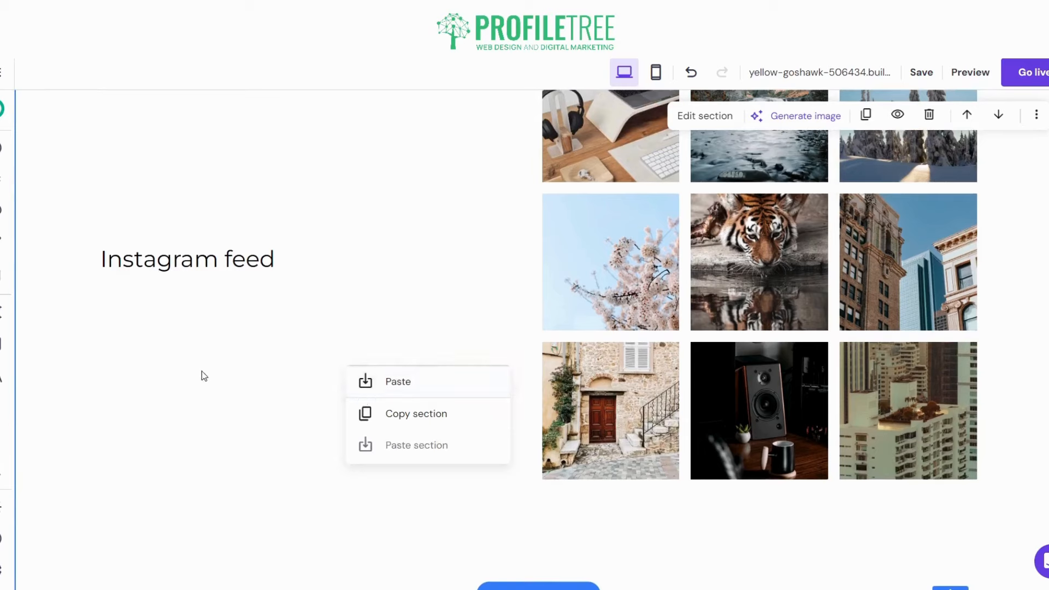
scroll(202, 375, up, 1)
click(928, 114)
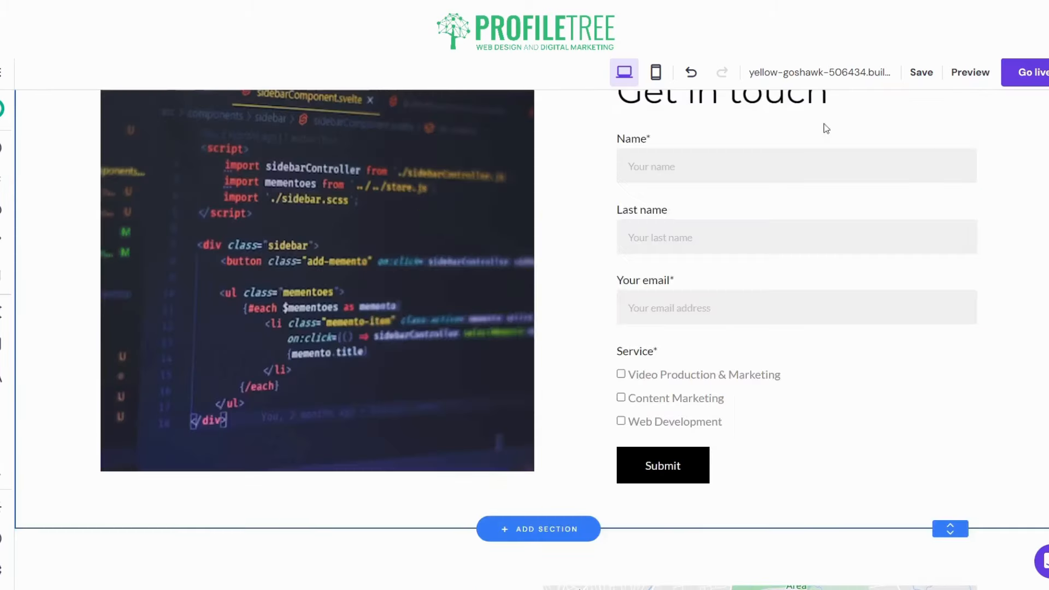
Step: Add an Instagram Feed section with the heading above a four-by-two image grid, between the blog posts and the contact form
scroll(536, 257, up, 4)
click(511, 300)
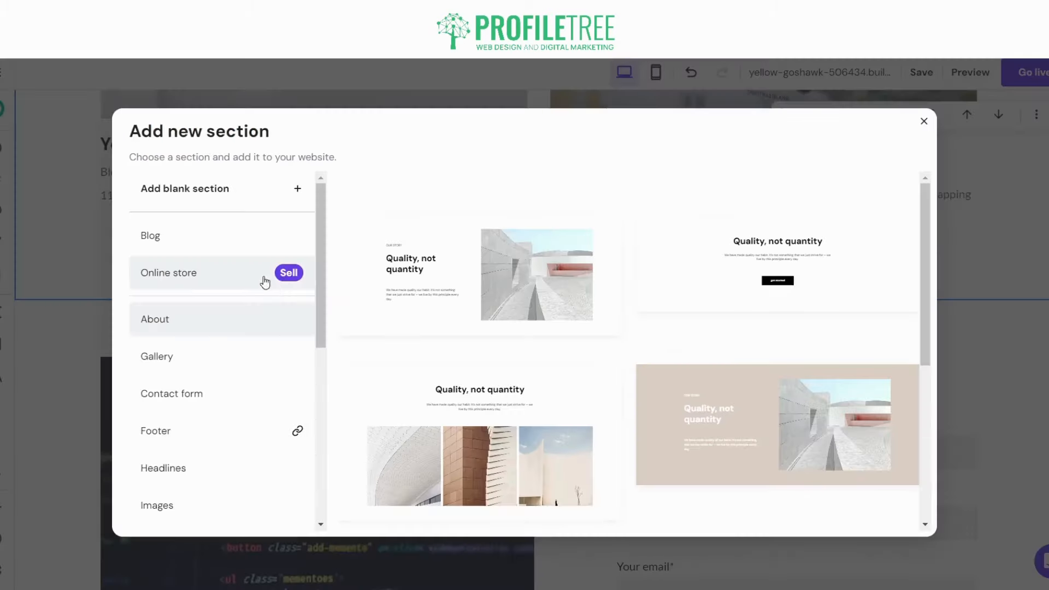
scroll(164, 372, down, 3)
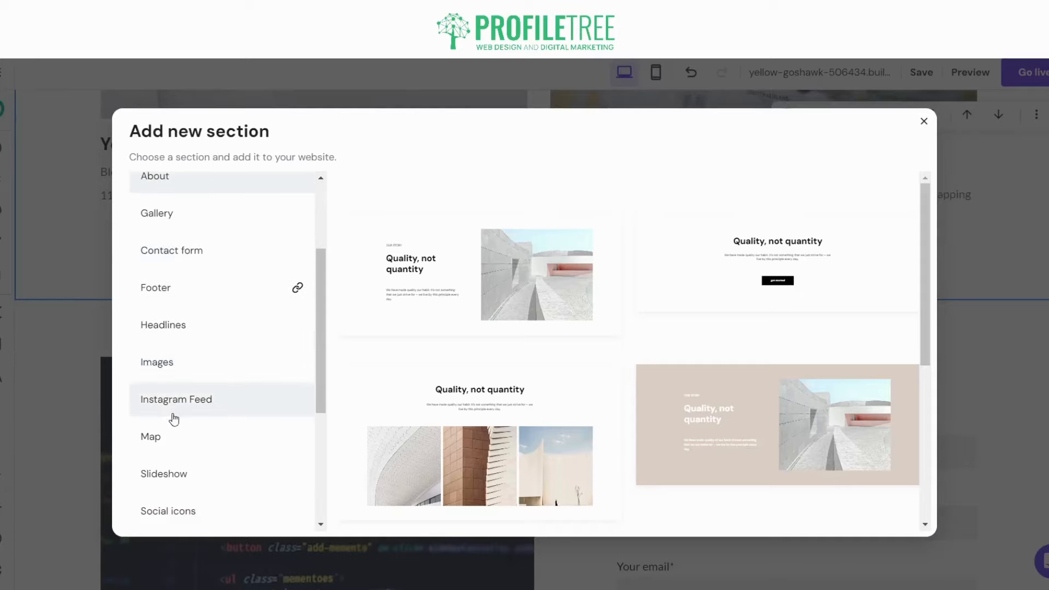
click(171, 402)
scroll(467, 410, down, 10)
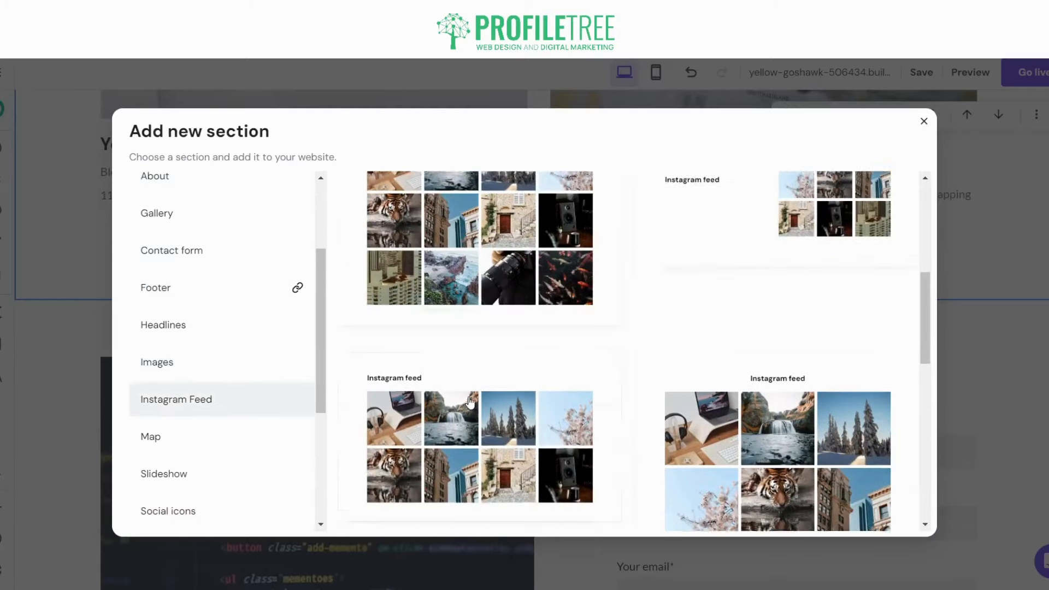
scroll(511, 311, up, 3)
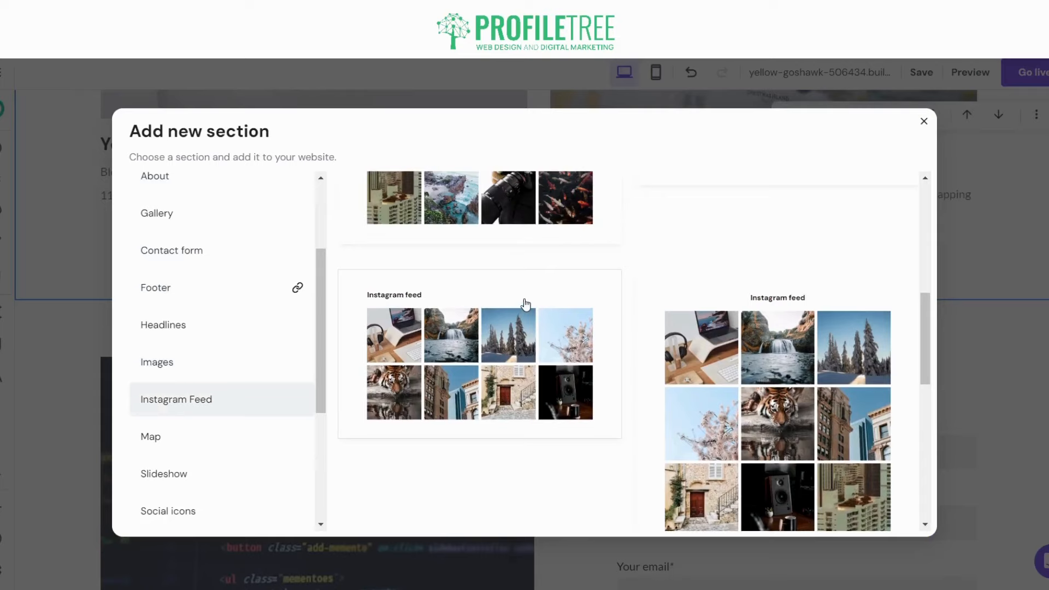
click(554, 313)
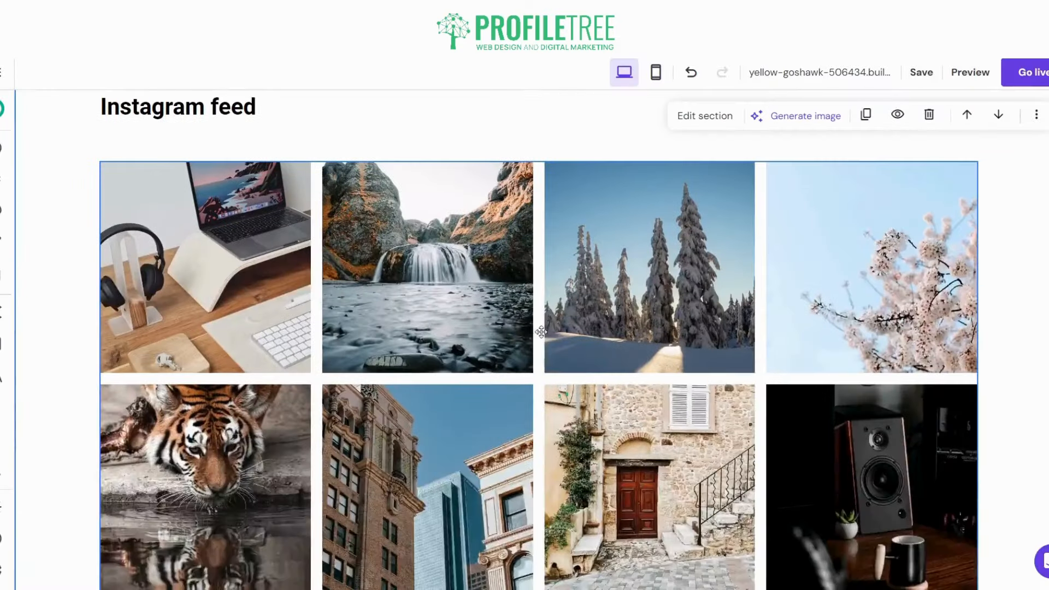
Step: Set the font of the new section's "Instagram feed" heading to Montserrat
scroll(221, 243, up, 3)
click(133, 204)
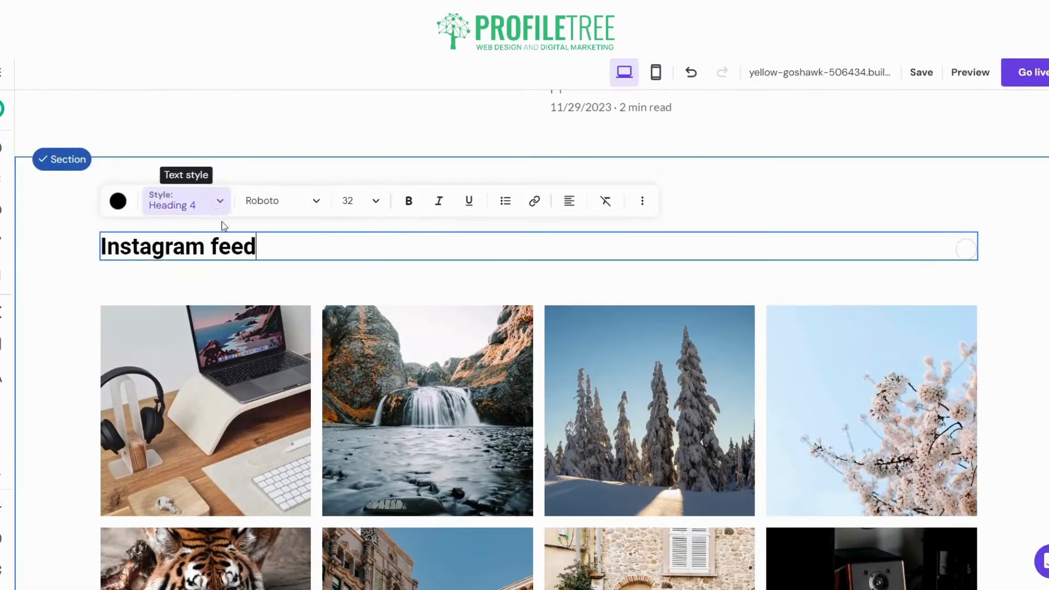
click(311, 200)
click(307, 309)
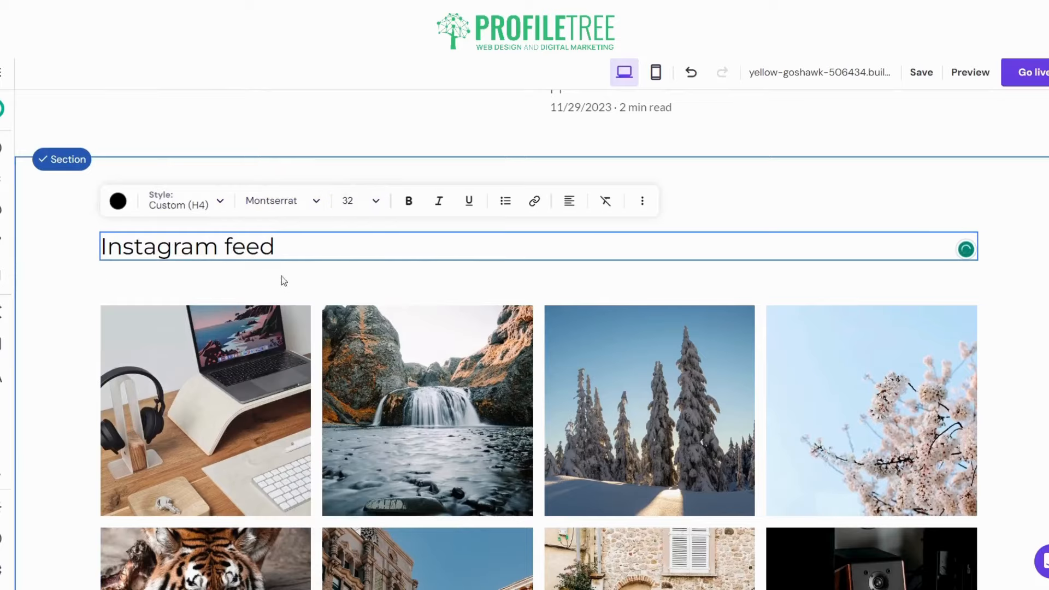
key(Escape)
Step: Preview the Home page in desktop view and review every section from the hero down to the map
scroll(643, 280, up, 20)
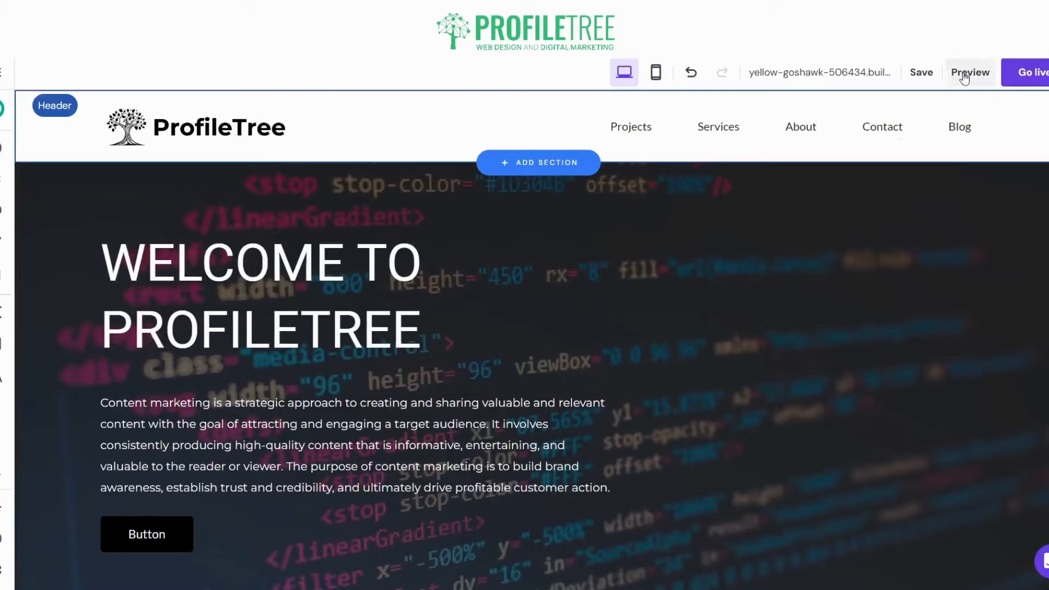
click(970, 72)
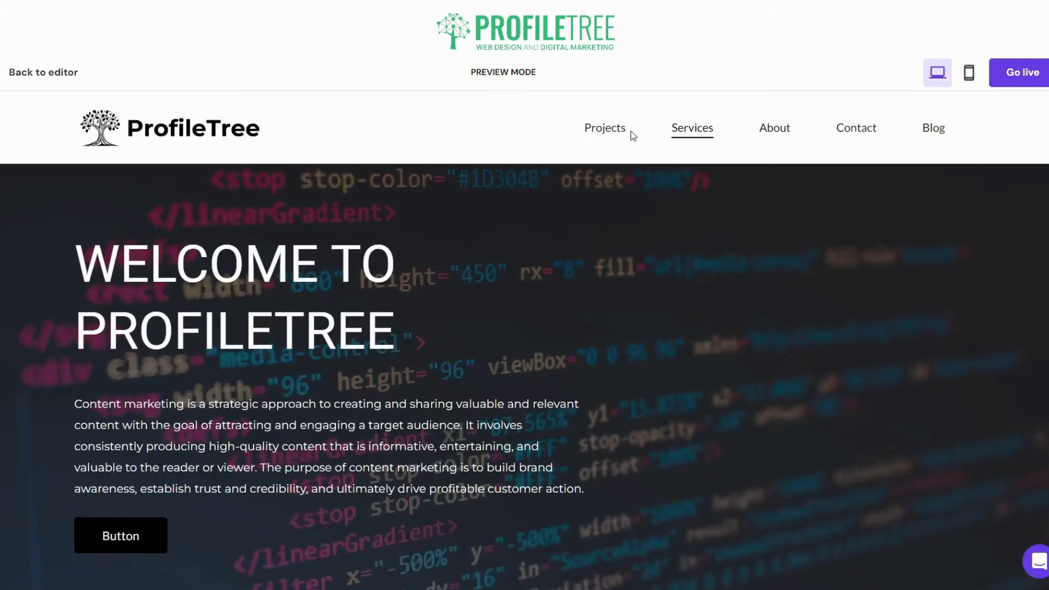
scroll(598, 187, down, 3)
scroll(596, 182, down, 10)
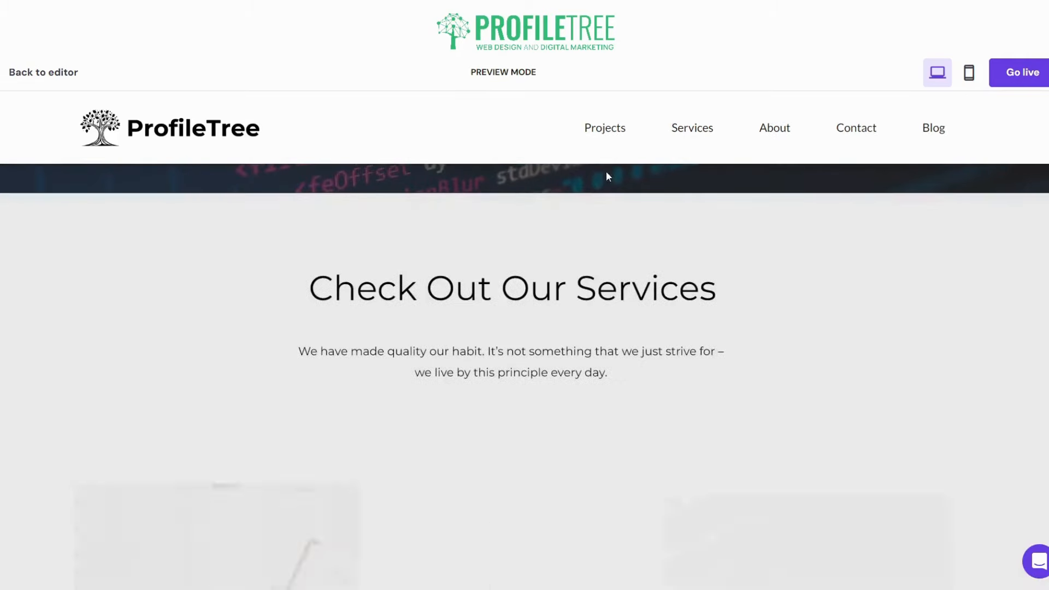
scroll(531, 278, down, 12)
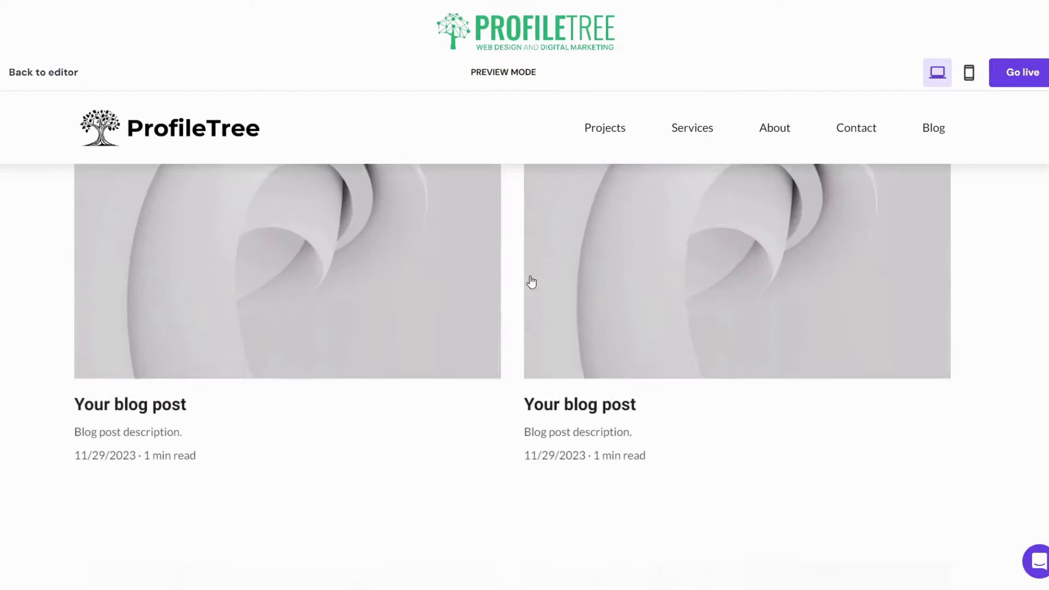
scroll(531, 281, down, 12)
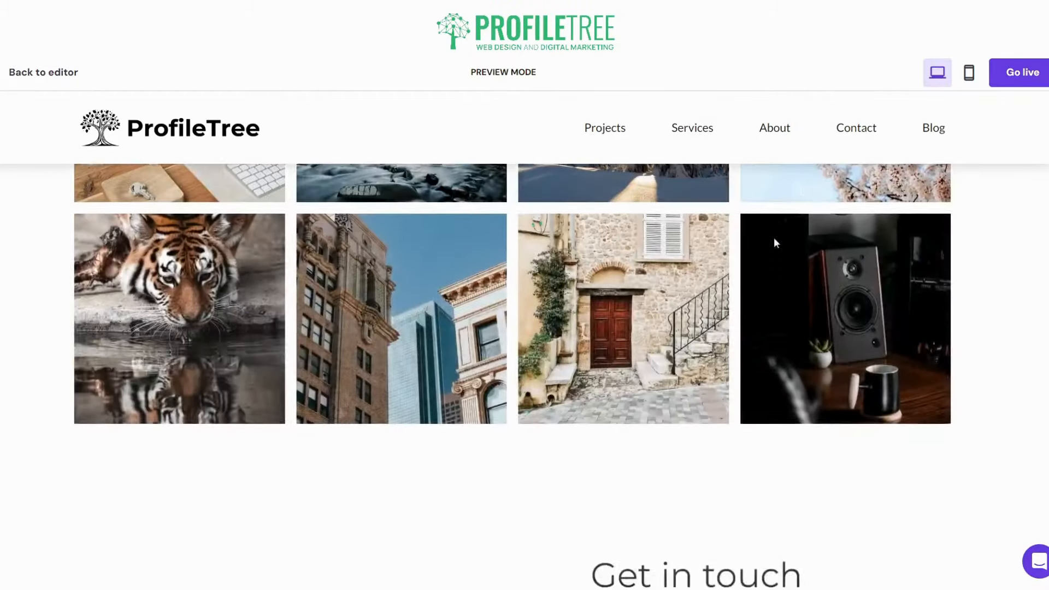
scroll(534, 288, down, 6)
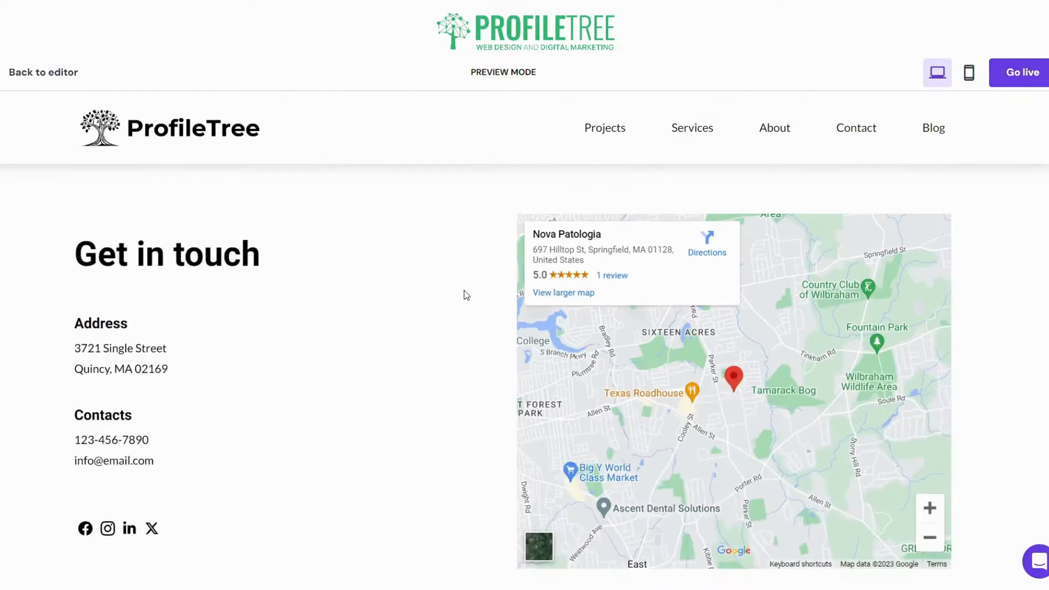
Step: Preview the Home page in mobile view, checking the stacked sections and the expandable navigation menu
click(968, 72)
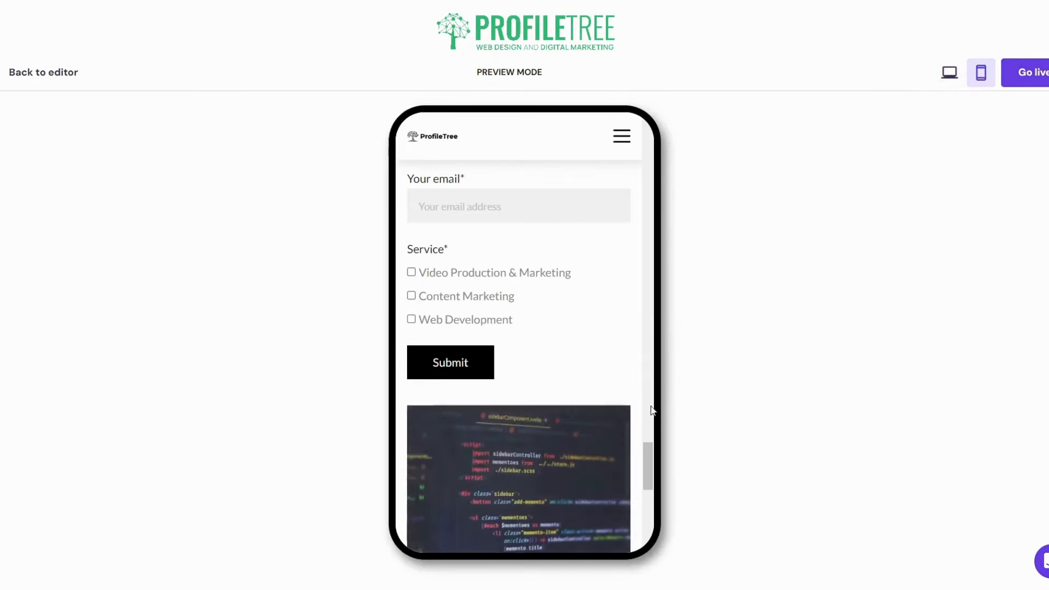
scroll(552, 311, up, 15)
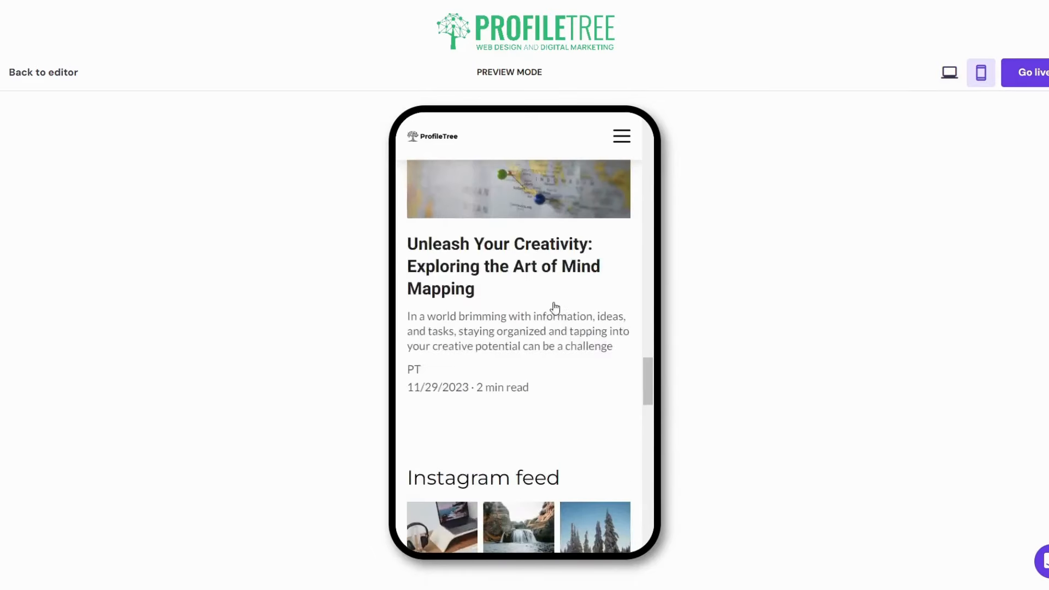
scroll(578, 294, up, 5)
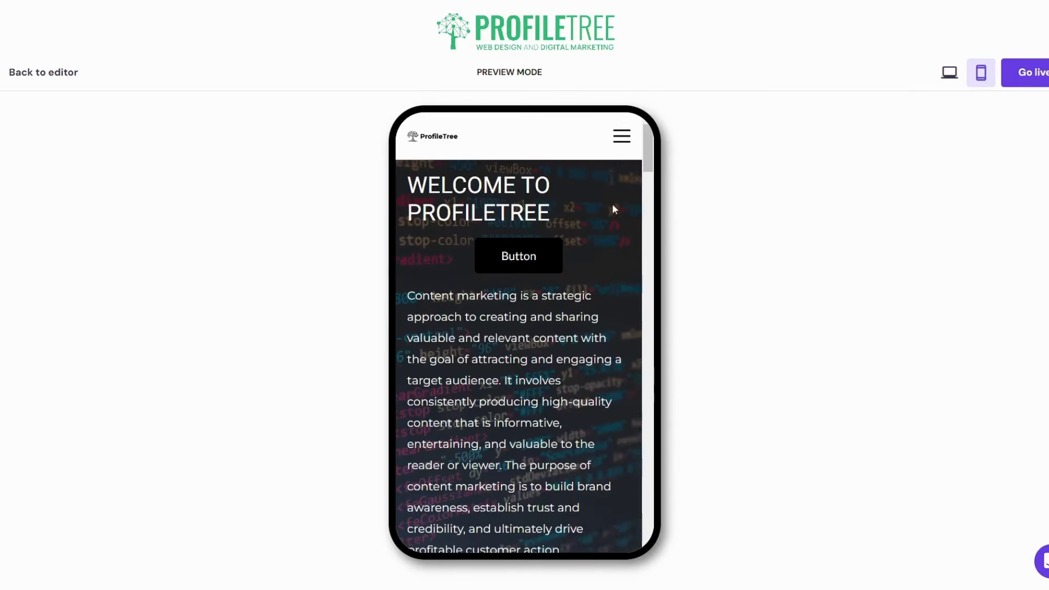
click(625, 143)
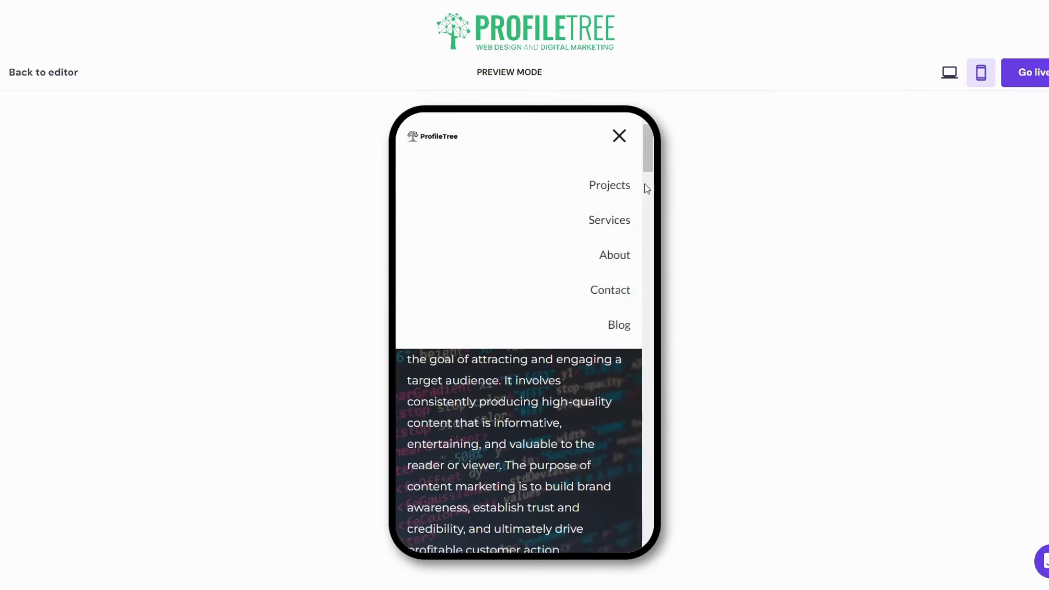
click(620, 137)
scroll(617, 139, down, 5)
scroll(499, 262, up, 5)
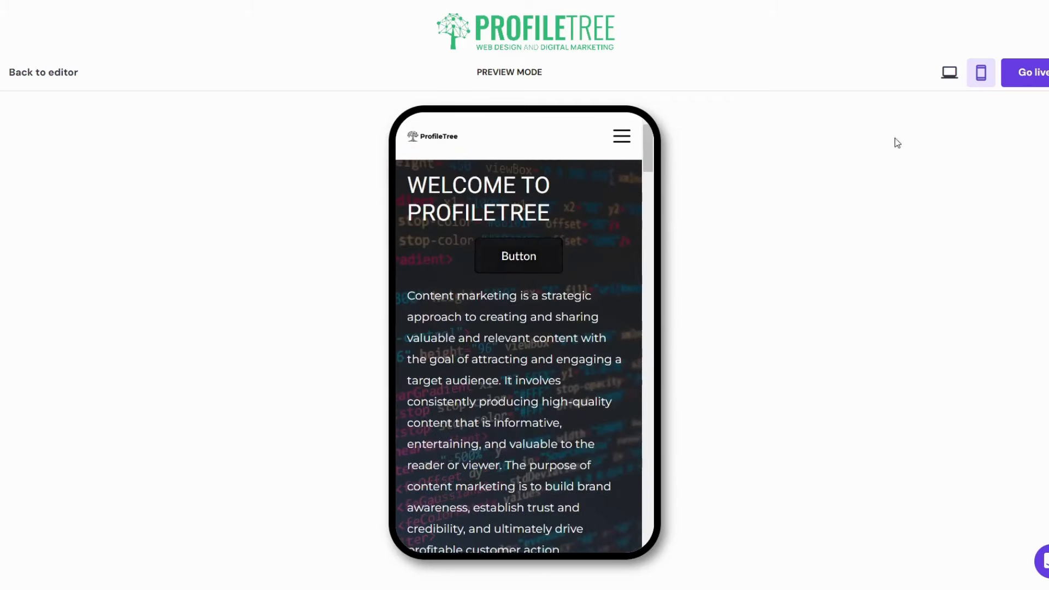
Step: Return to the editor in mobile view and set the hero paragraph's font size to 13
click(70, 78)
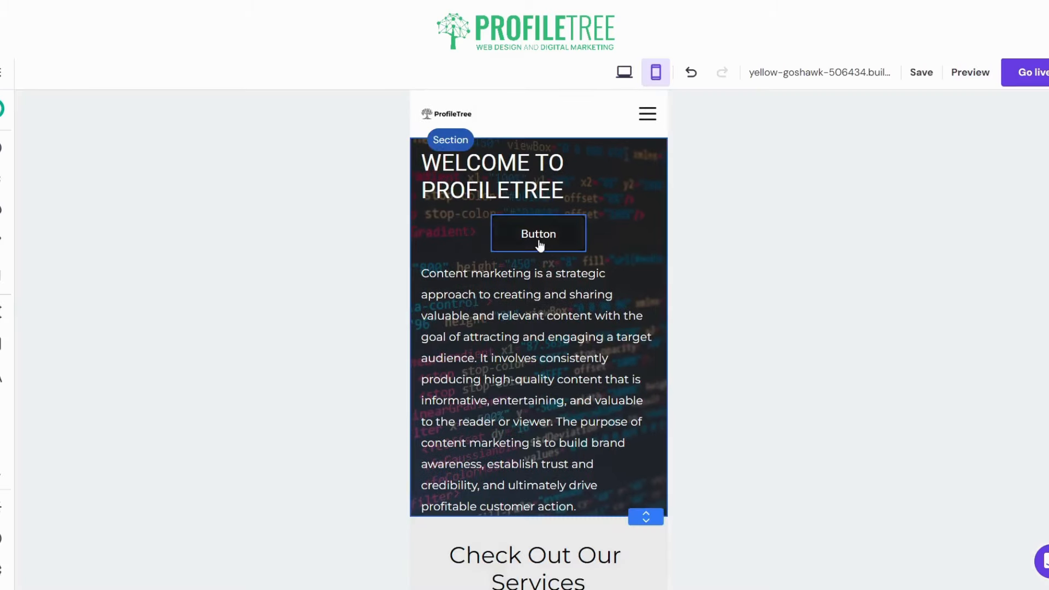
click(536, 311)
scroll(544, 273, down, 3)
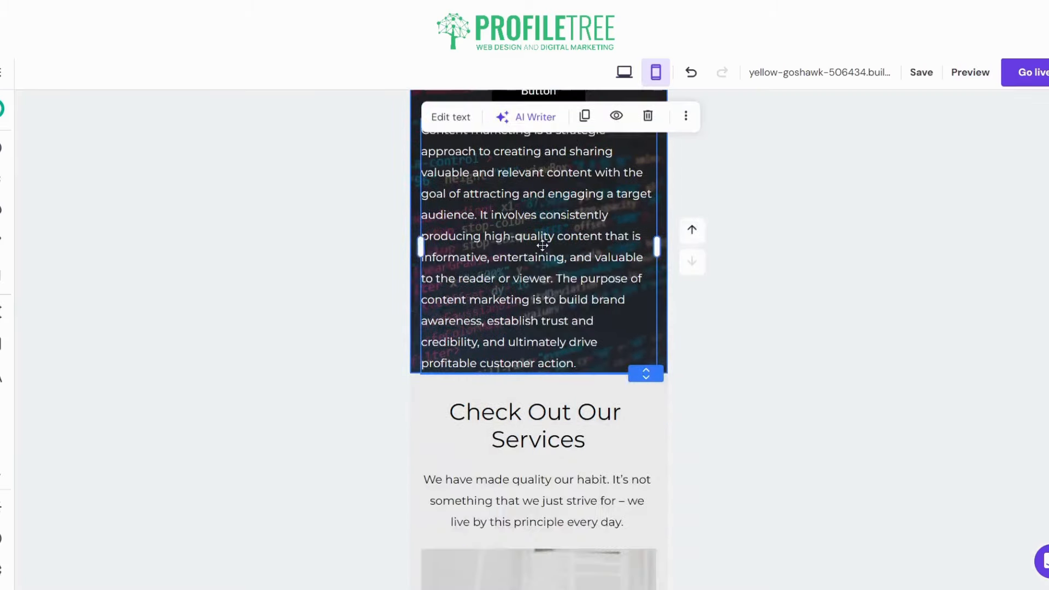
scroll(542, 246, up, 3)
double_click(565, 346)
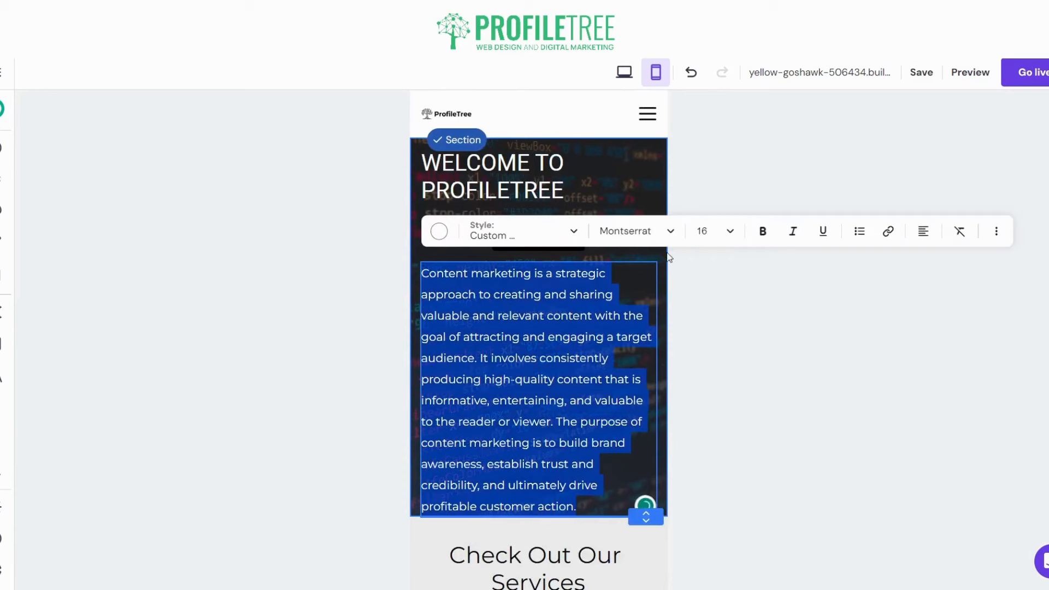
click(718, 230)
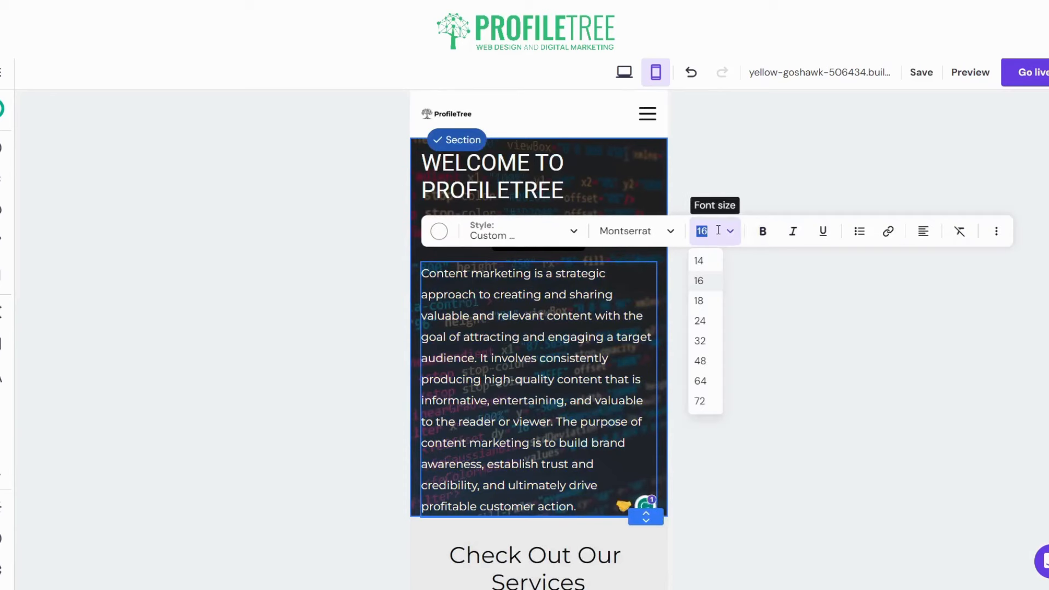
text(10)
click(717, 230)
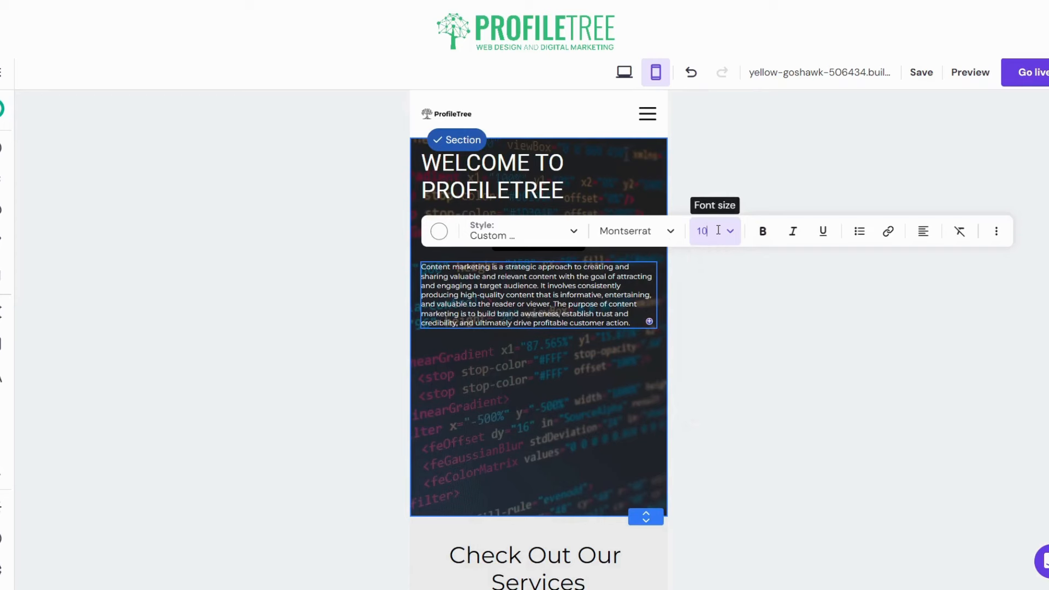
text(13)
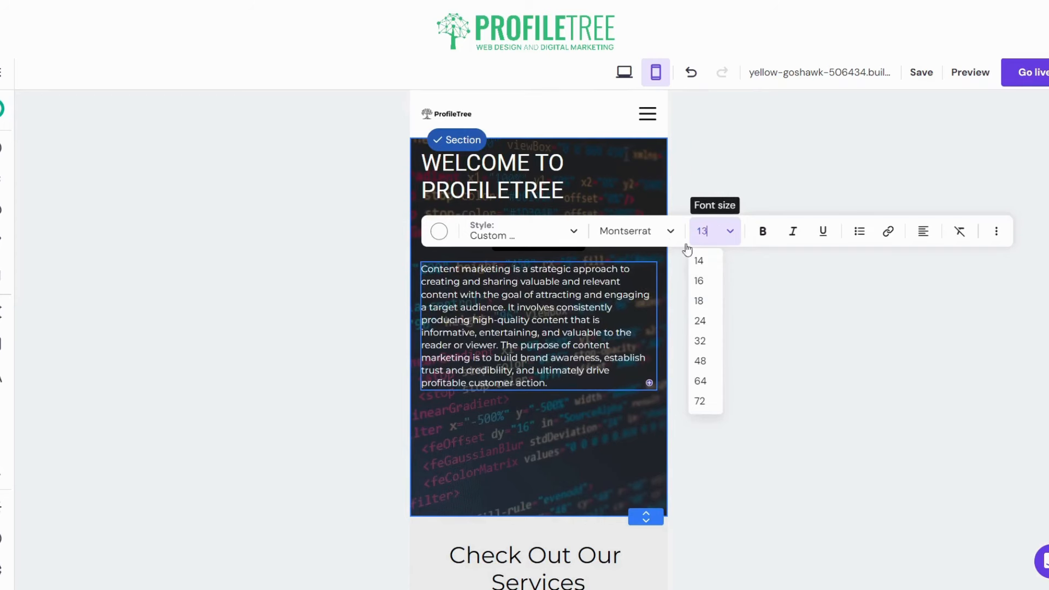
key(Escape)
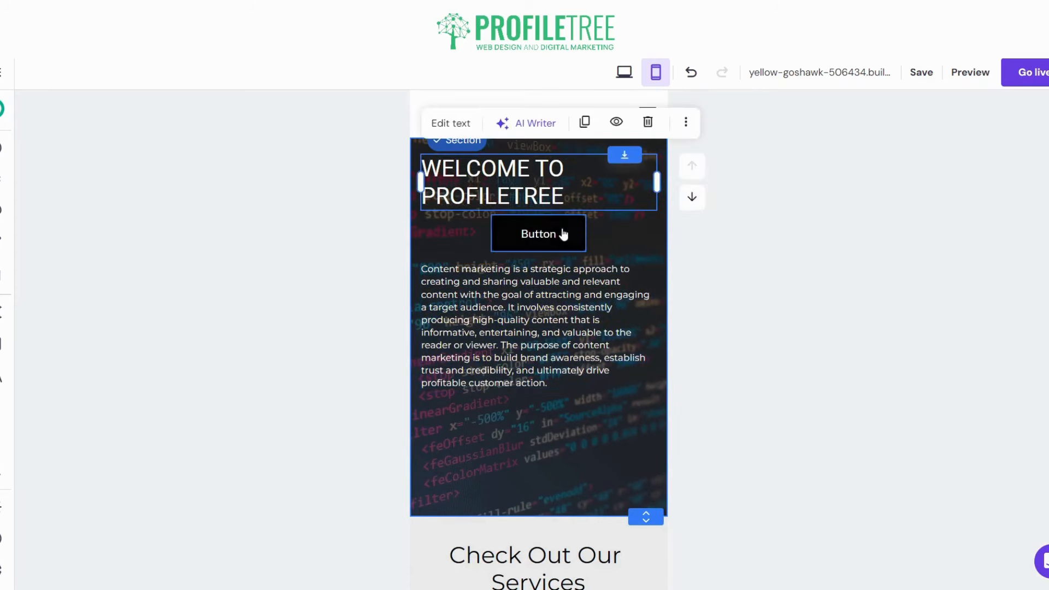
Step: Rearrange the mobile hero so the paragraph sits directly under the heading and the button is left-aligned just below the paragraph
click(565, 237)
drag(562, 239, 503, 417)
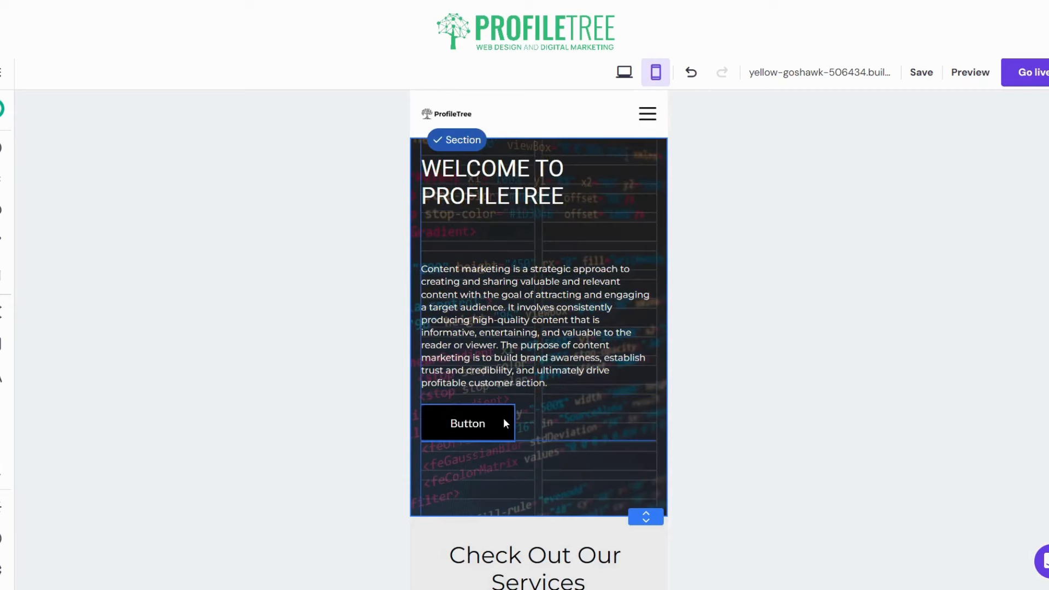
triple_click(499, 305)
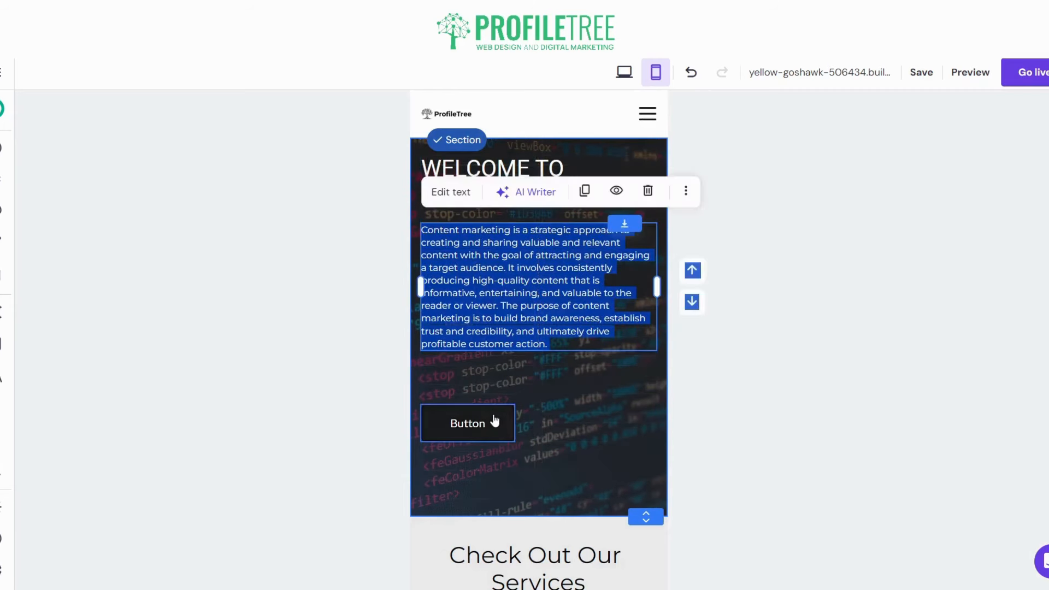
click(494, 375)
click(493, 376)
Step: Shorten the mobile hero section so its lower edge sits just below the button
scroll(584, 424, down, 1)
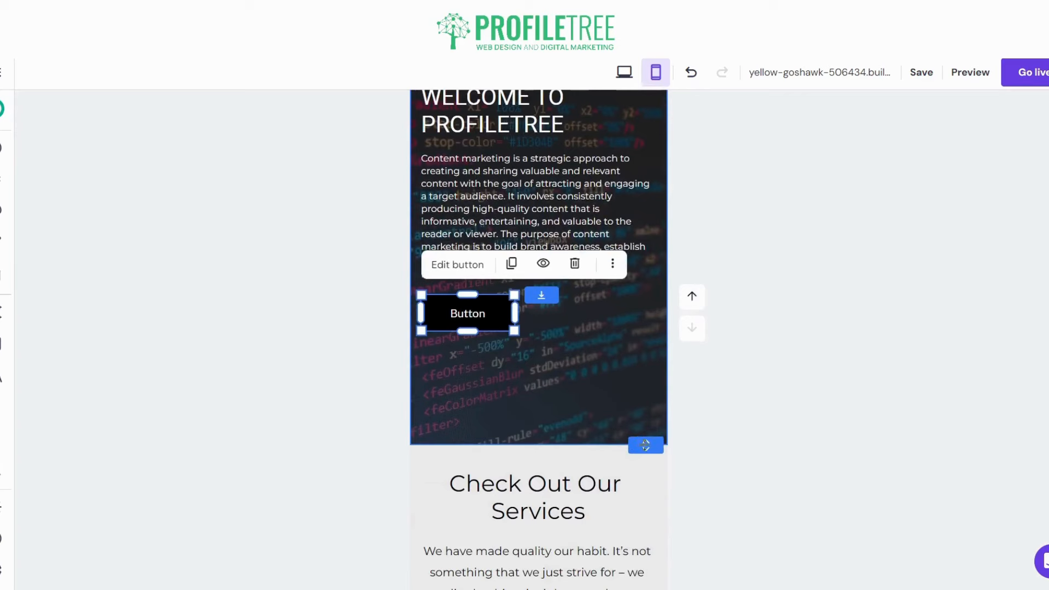
drag(645, 445, 645, 356)
scroll(513, 252, up, 1)
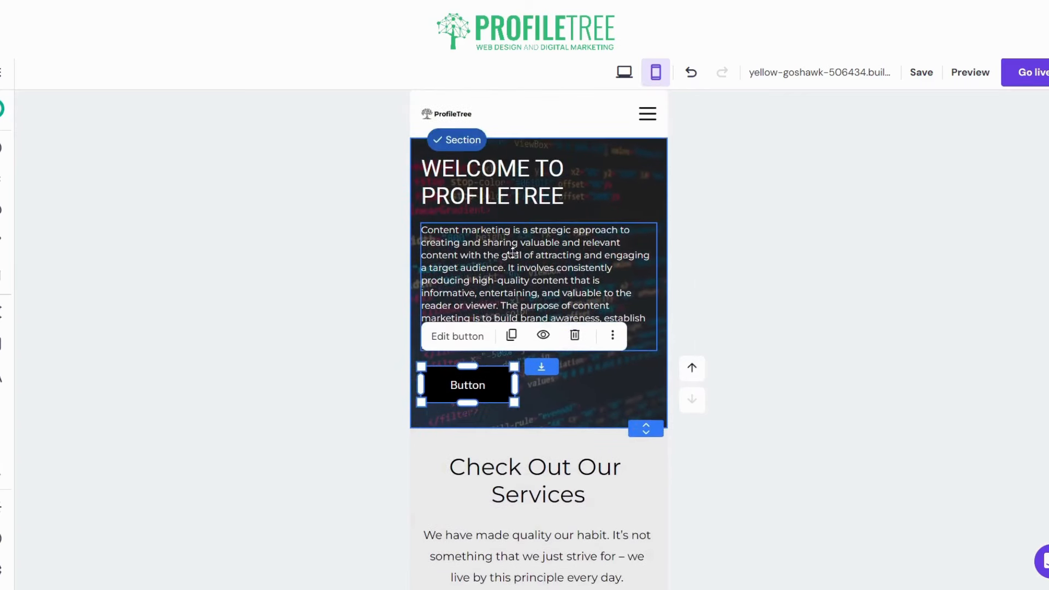
Step: Enlarge the mobile header logo to a width of 183 px in the header settings
click(542, 109)
click(551, 160)
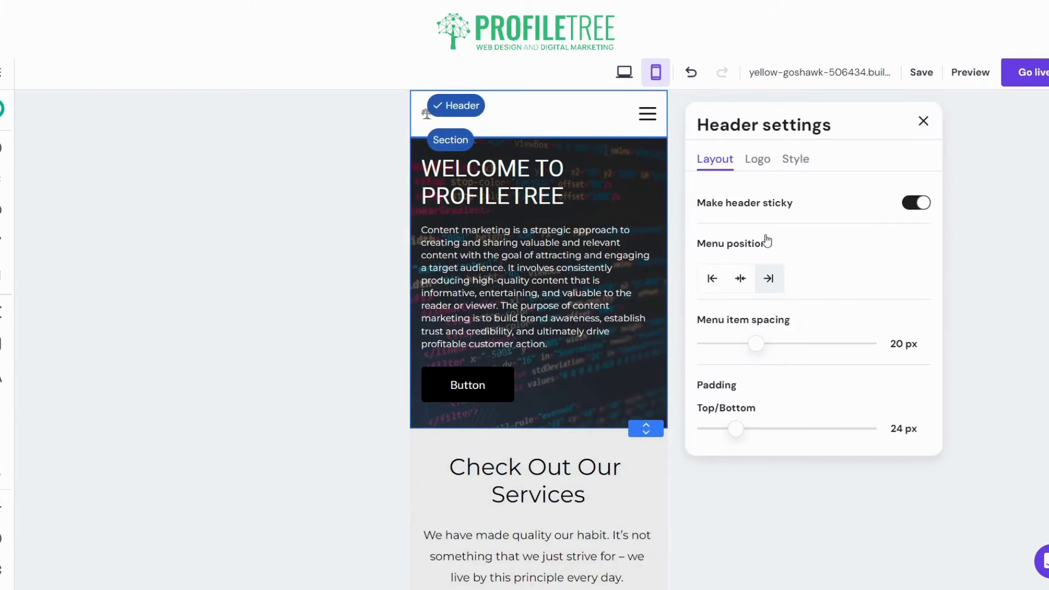
click(763, 163)
drag(735, 456, 818, 455)
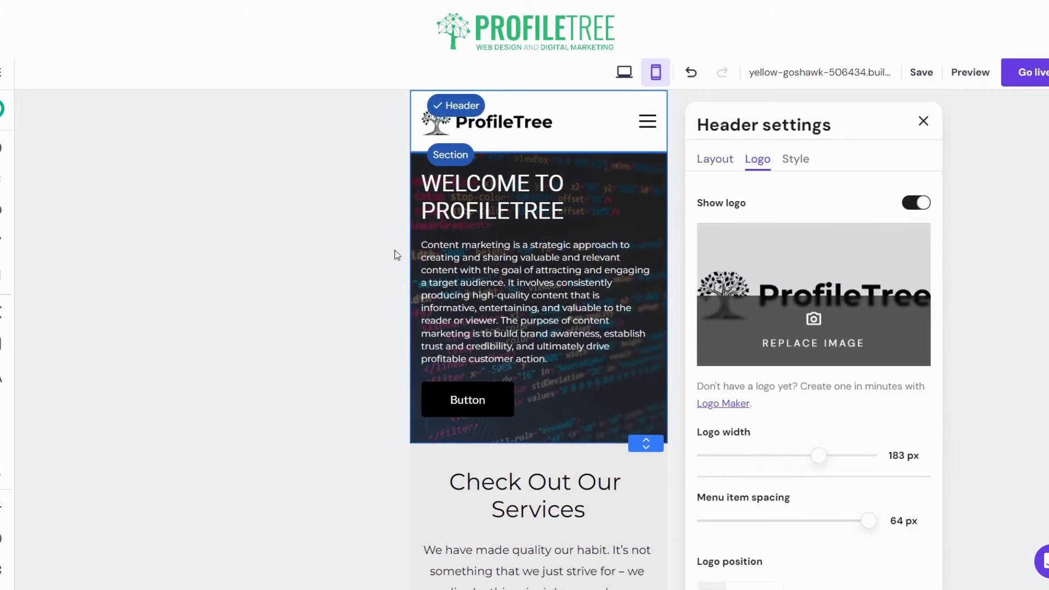
click(923, 121)
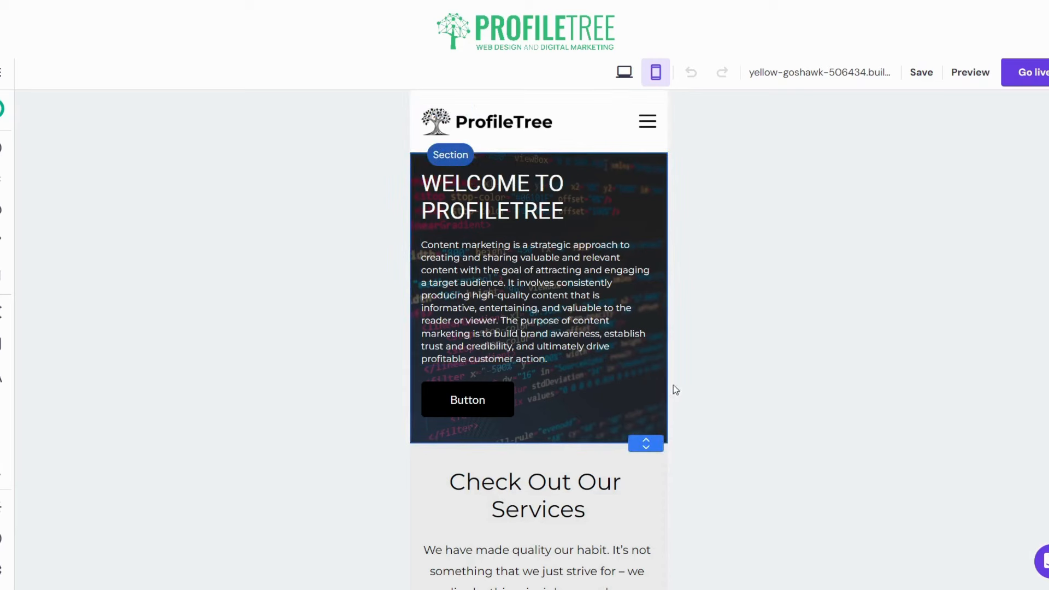
Step: Examine the whole mobile Home page, from the header and hero through services, blog and contact form to the footer
scroll(580, 306, down, 5)
scroll(526, 256, up, 3)
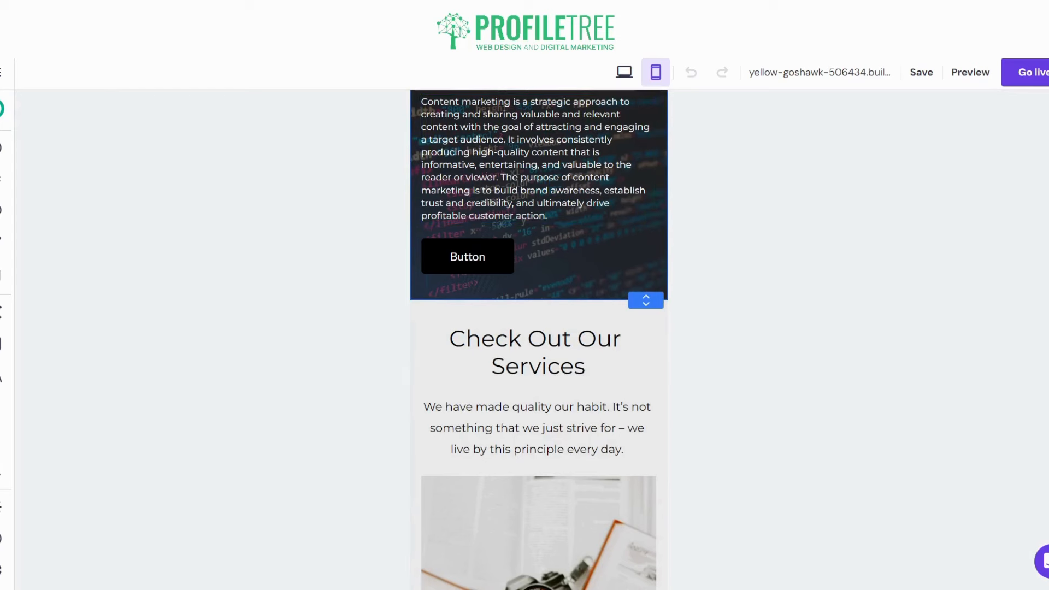
scroll(475, 398, down, 4)
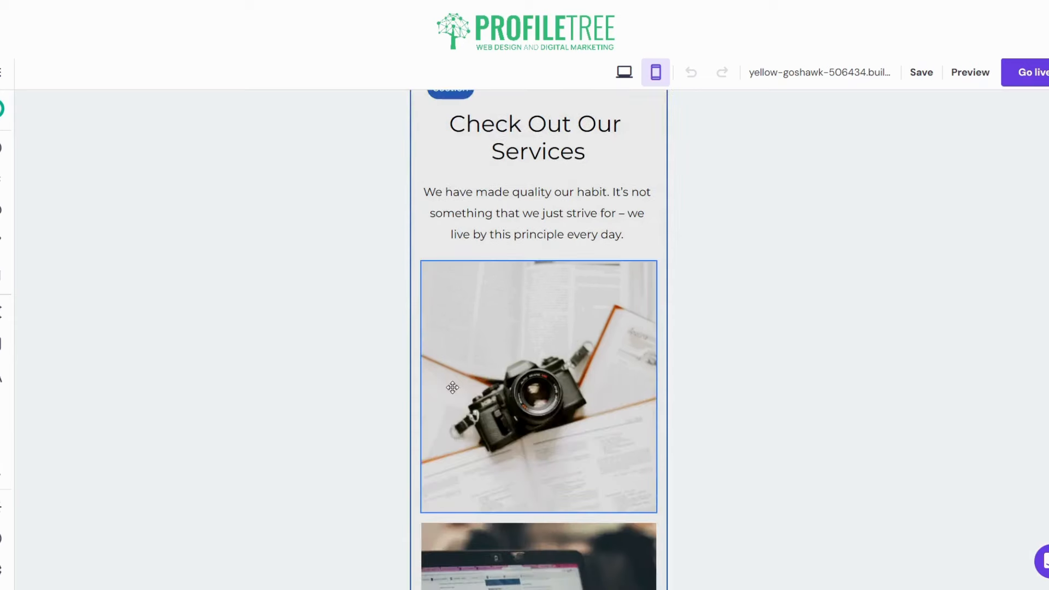
scroll(458, 384, down, 3)
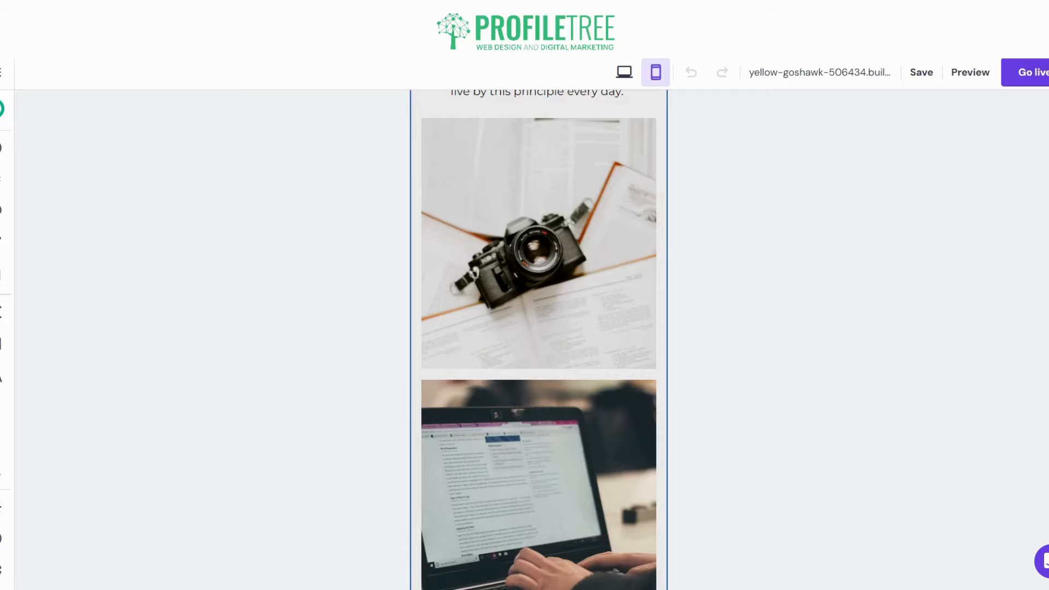
scroll(538, 339, up, 10)
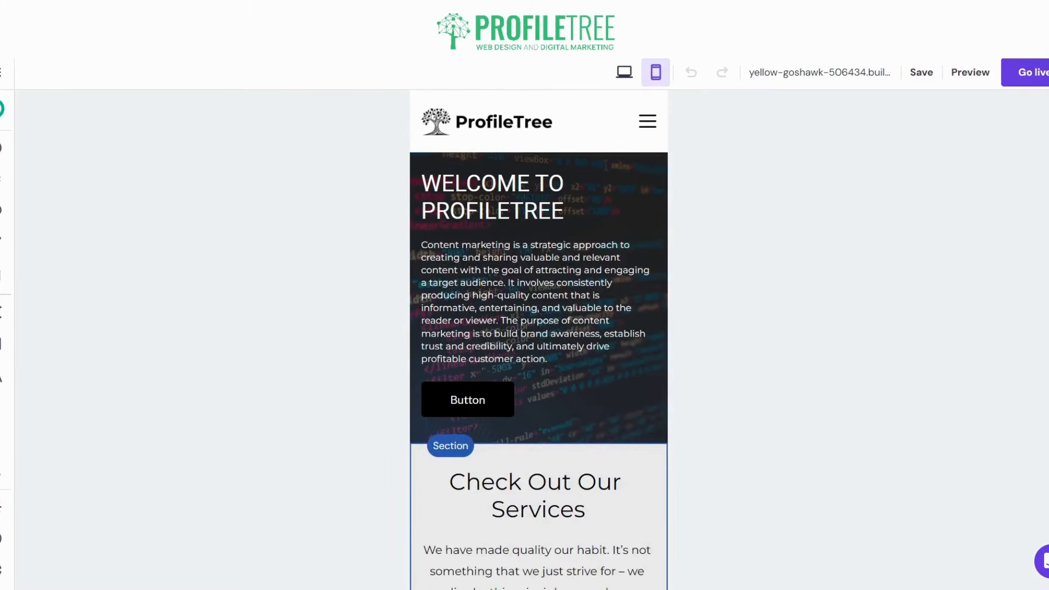
scroll(538, 339, down, 9)
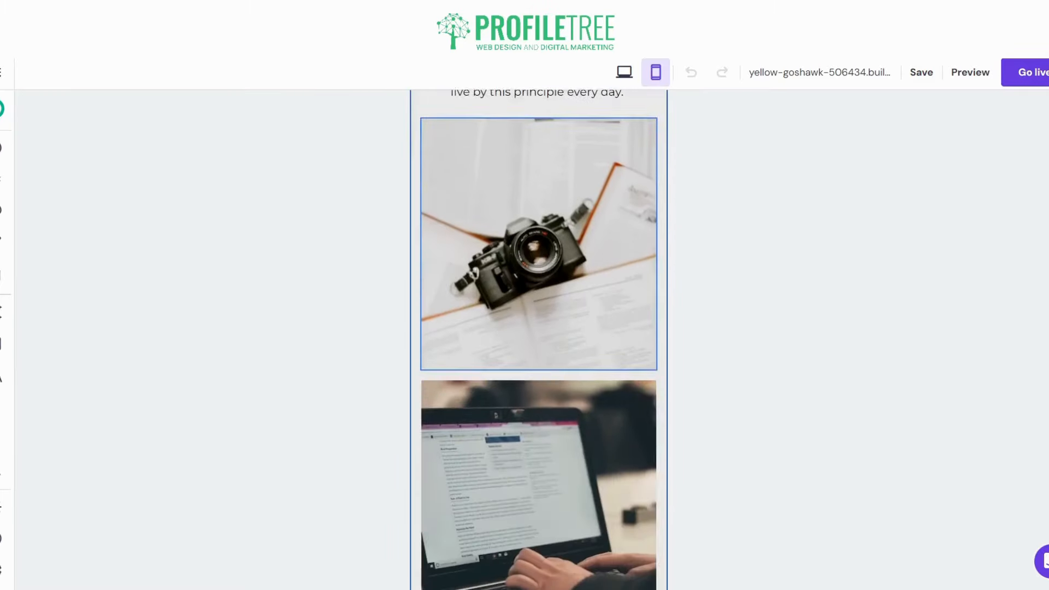
scroll(538, 338, down, 12)
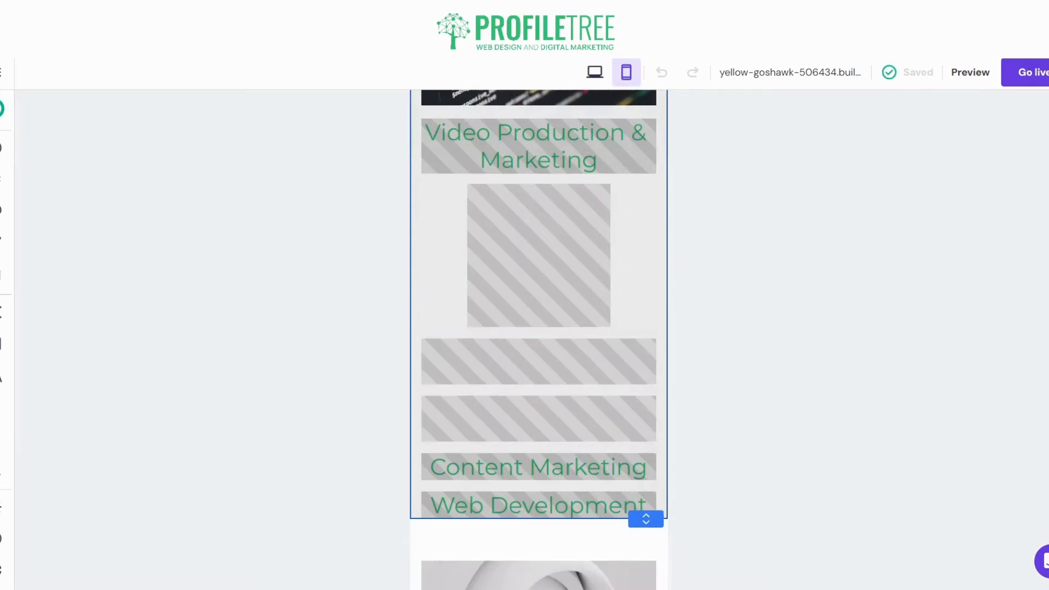
scroll(538, 339, down, 5)
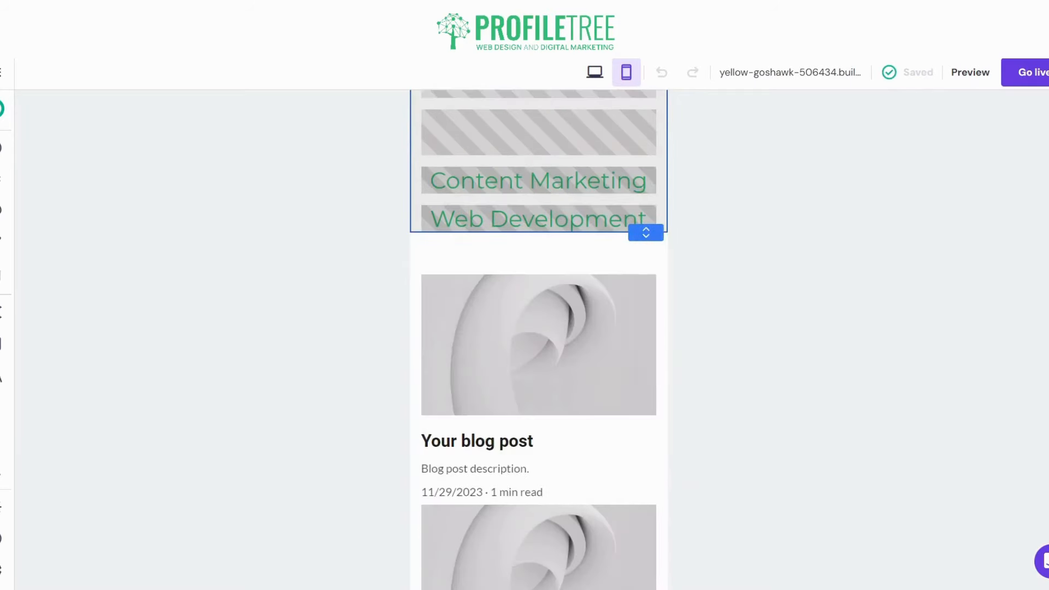
scroll(538, 339, down, 20)
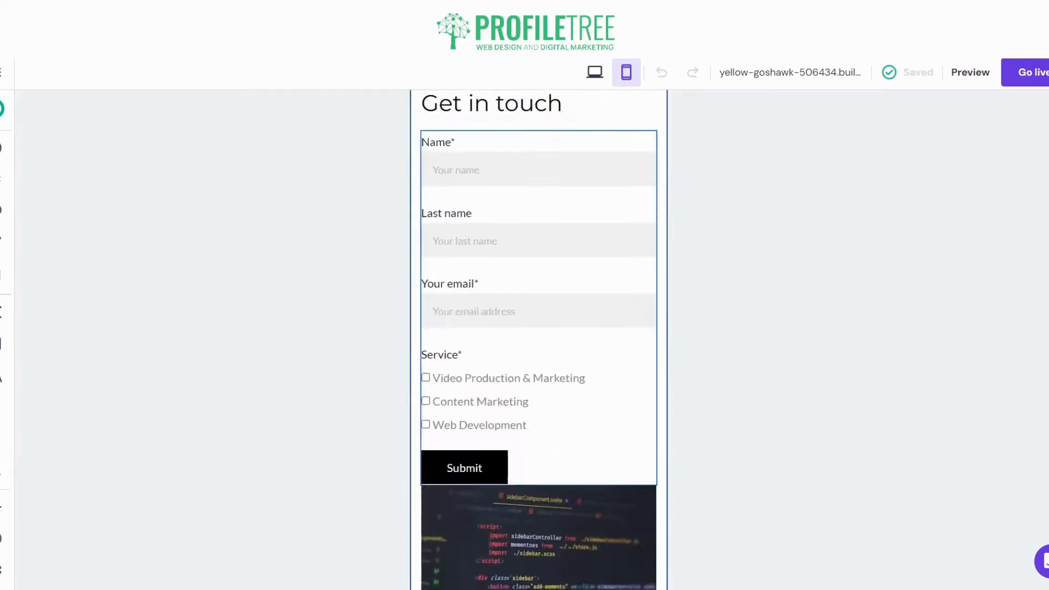
scroll(538, 339, down, 10)
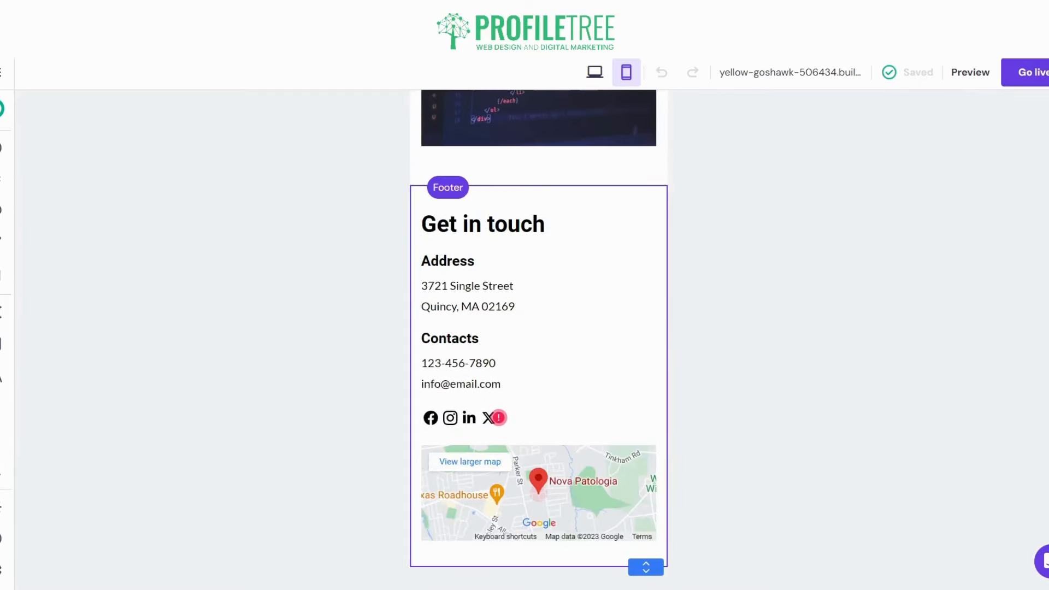
scroll(495, 418, up, 20)
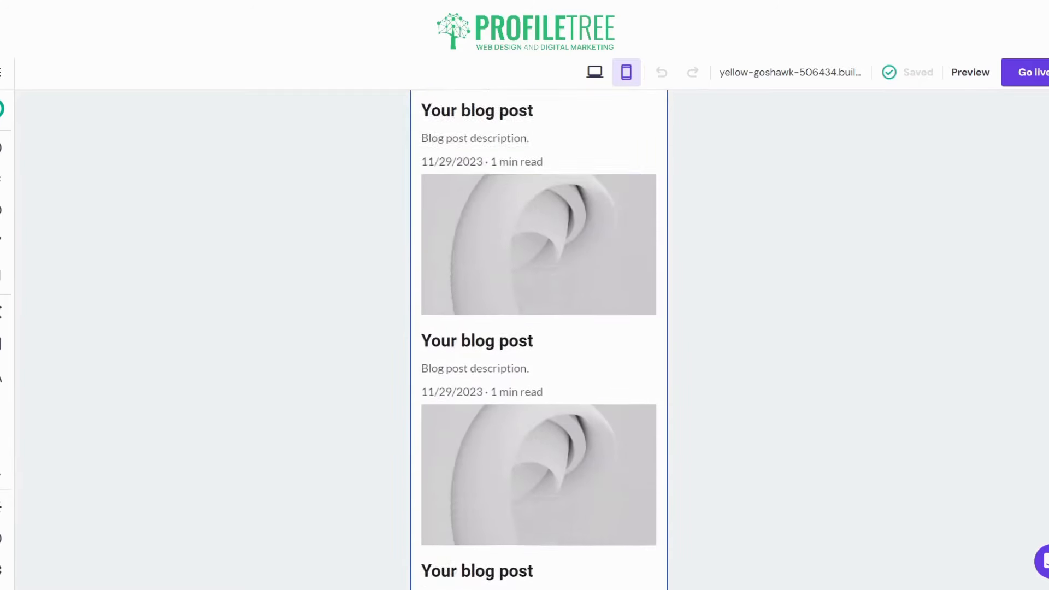
scroll(538, 339, up, 20)
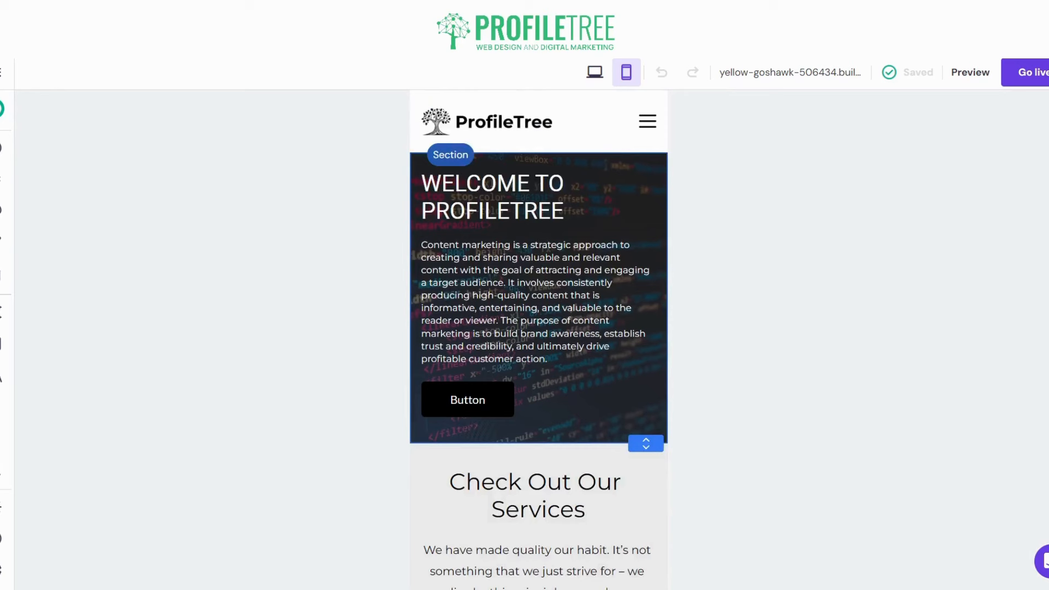
mouse_move(790, 72)
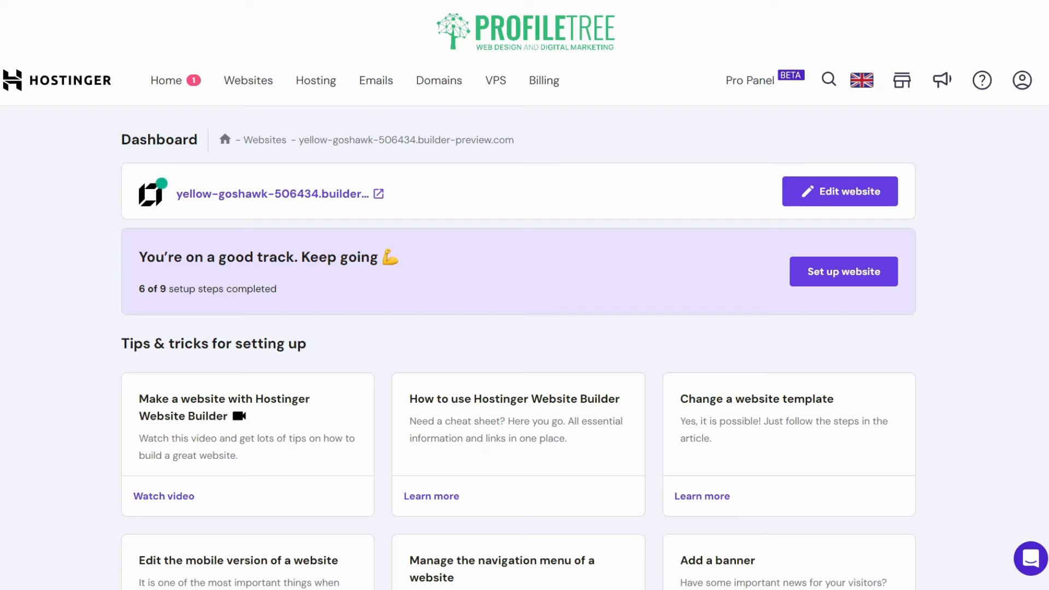
Step: Start adding a website from the Hostinger websites list, using the existing Premium Web Hosting plan
click(247, 77)
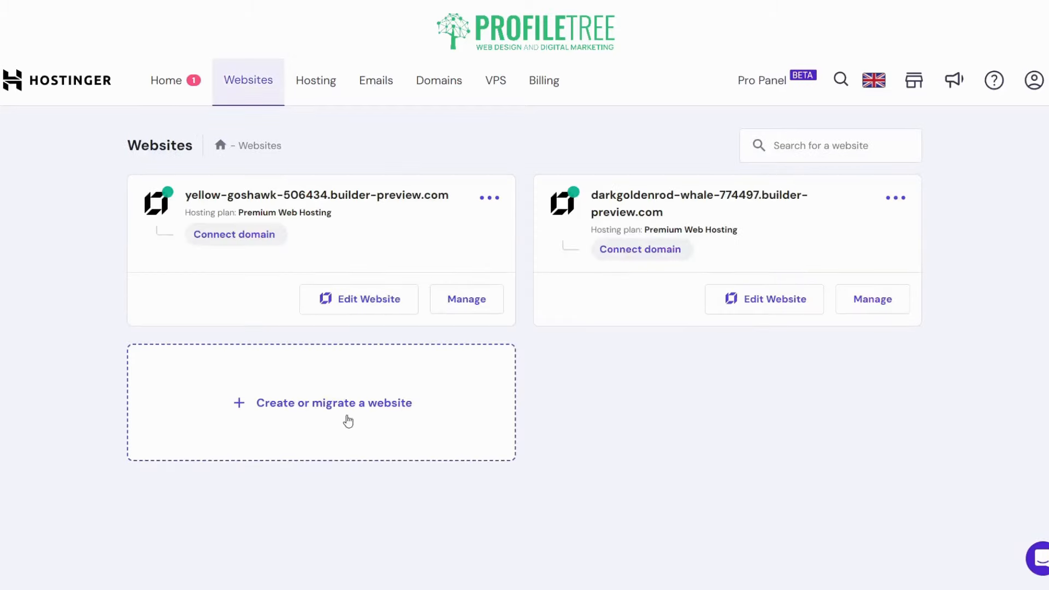
click(326, 438)
click(456, 331)
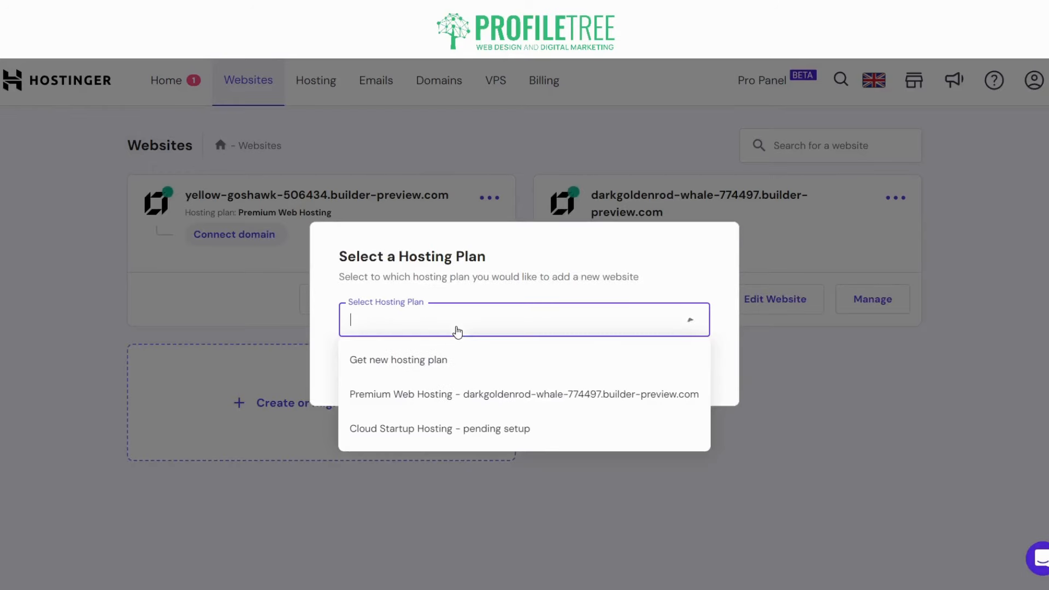
click(433, 395)
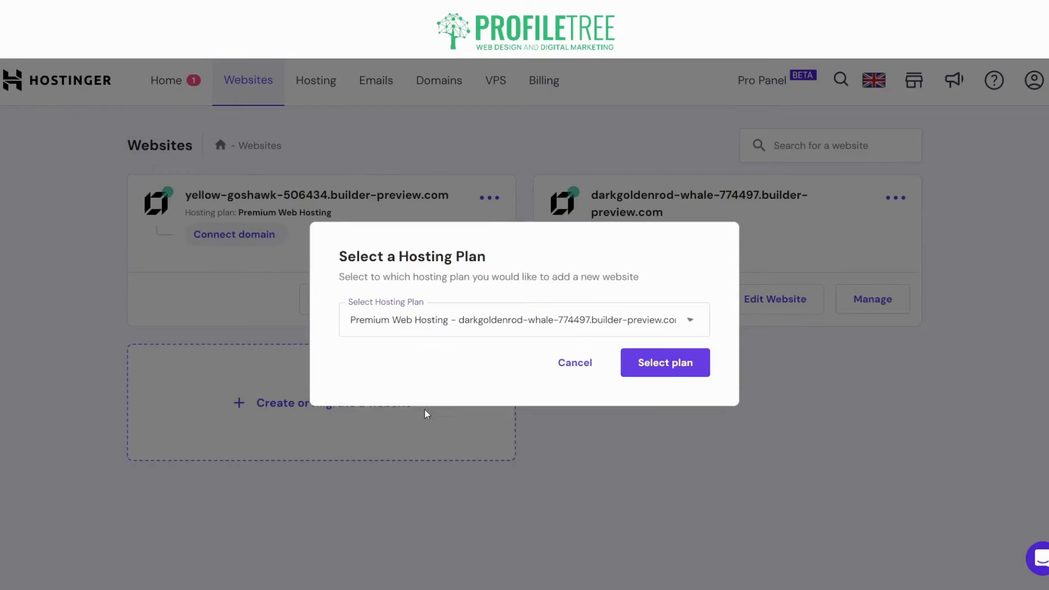
click(662, 365)
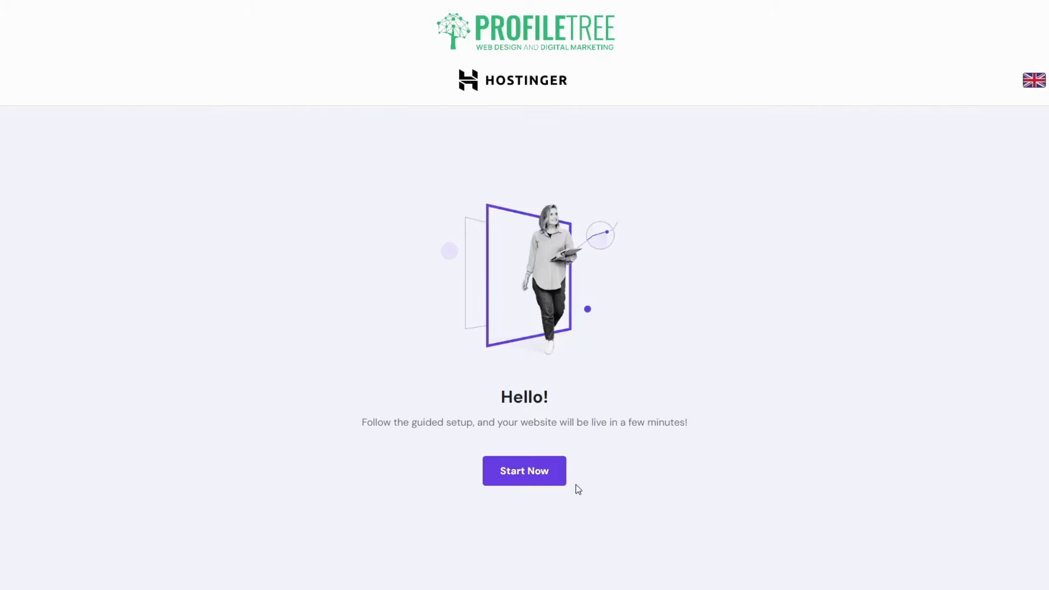
Step: Begin the guided setup, choosing to create a new website with WordPress as the platform
click(546, 471)
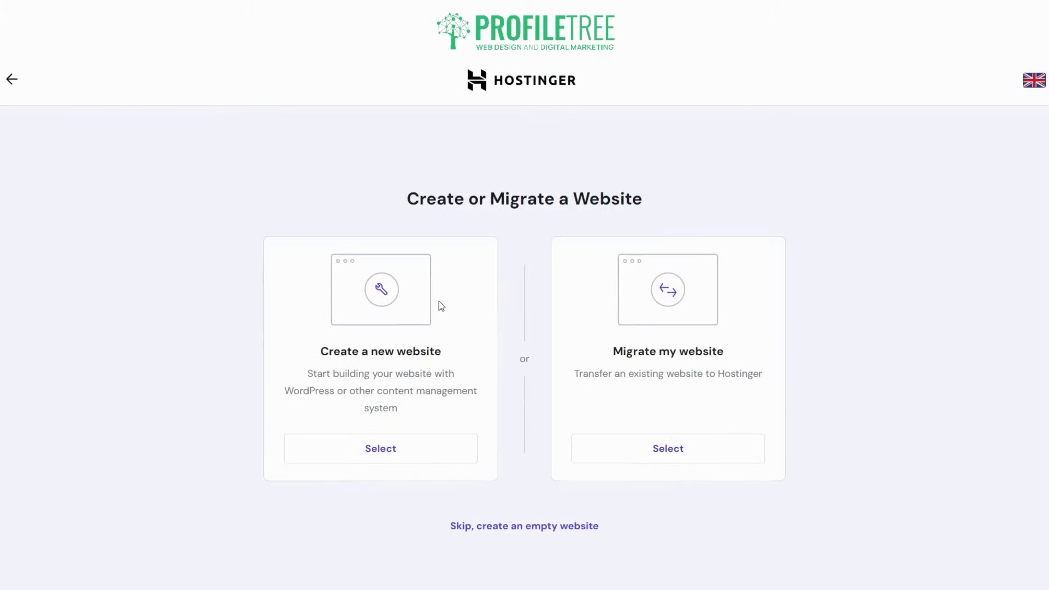
click(393, 455)
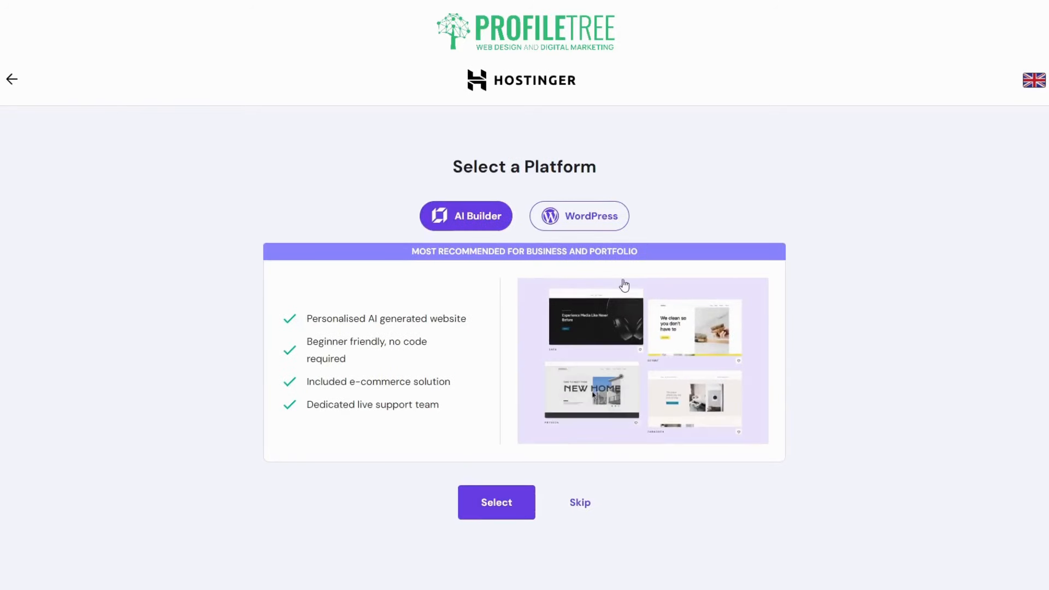
click(611, 213)
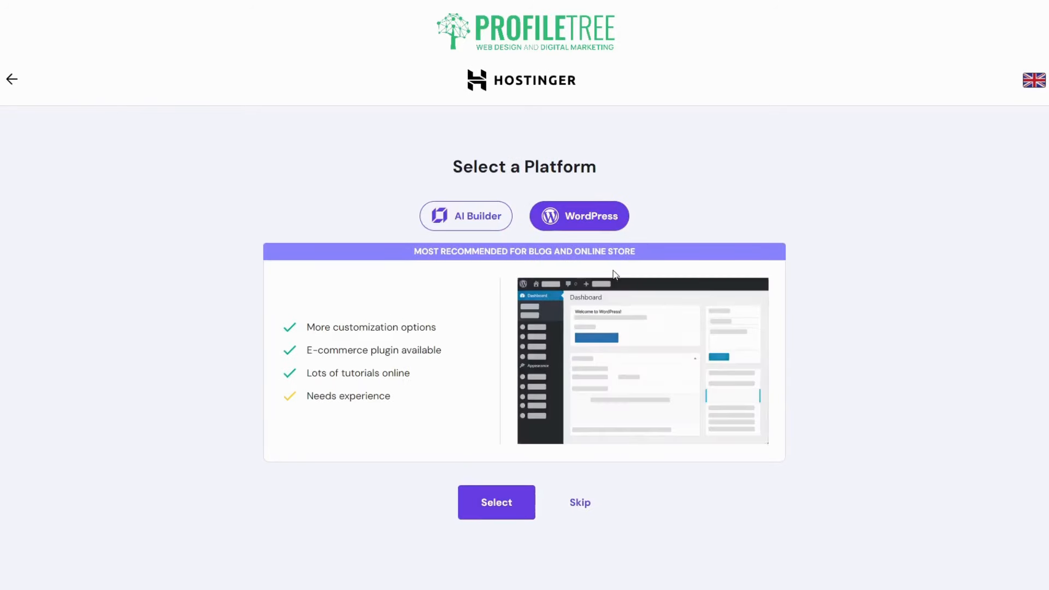
click(473, 497)
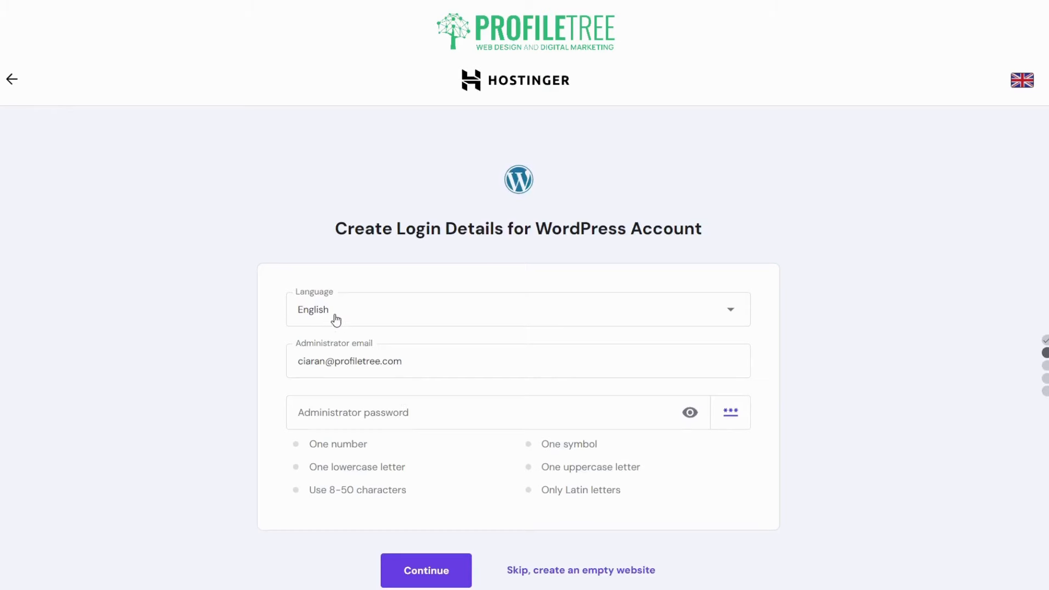
Step: Fill in the WordPress administrator password and submit the login details
click(340, 418)
key(ctrl+v)
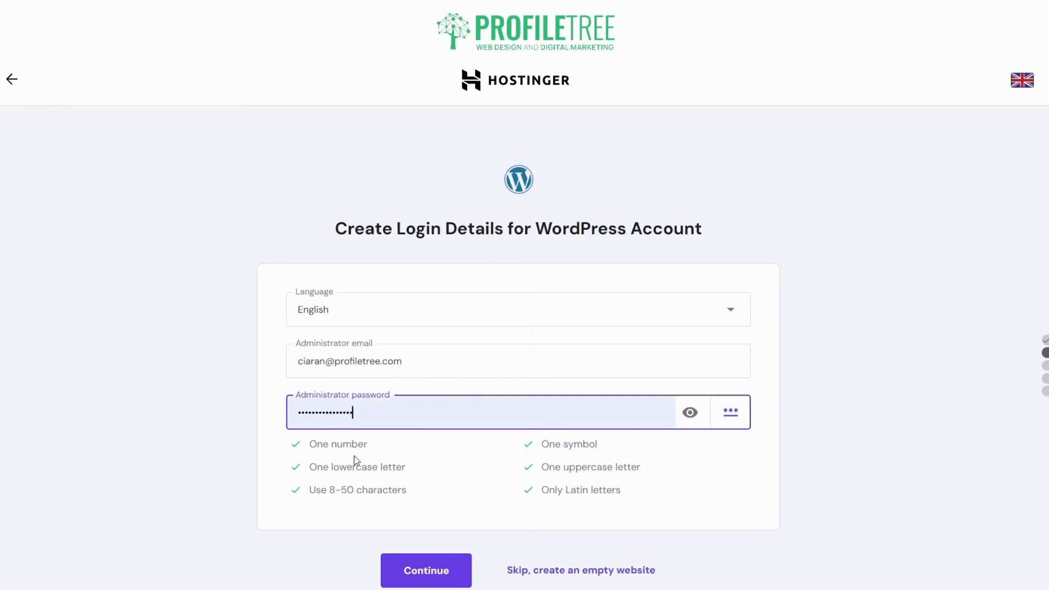
scroll(437, 508, down, 1)
click(420, 522)
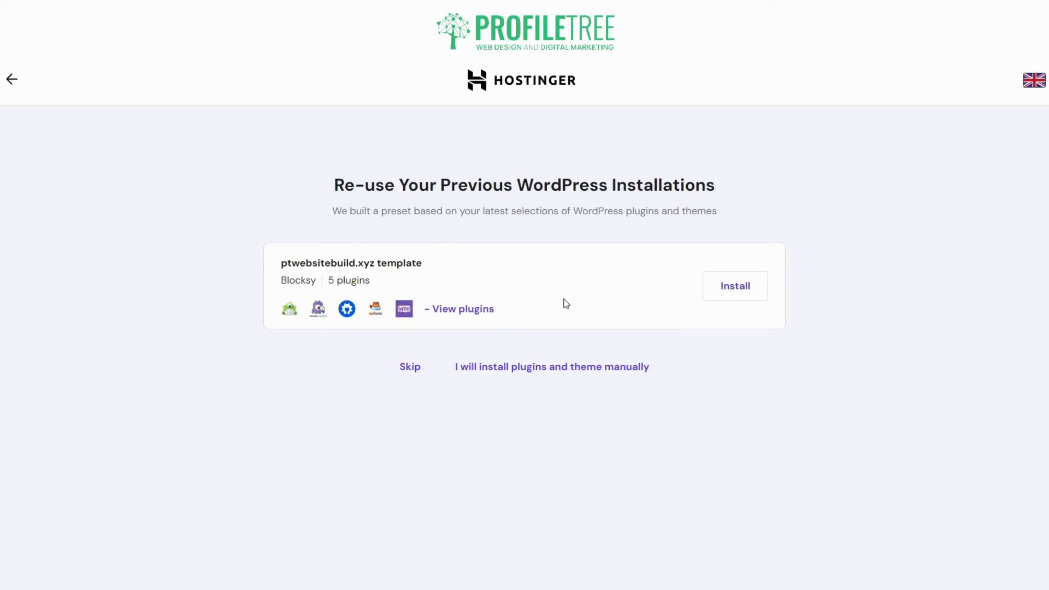
Step: View the WordPress preset's plugin list, then select ptwebsitebuild.xyz as the website's domain
click(436, 312)
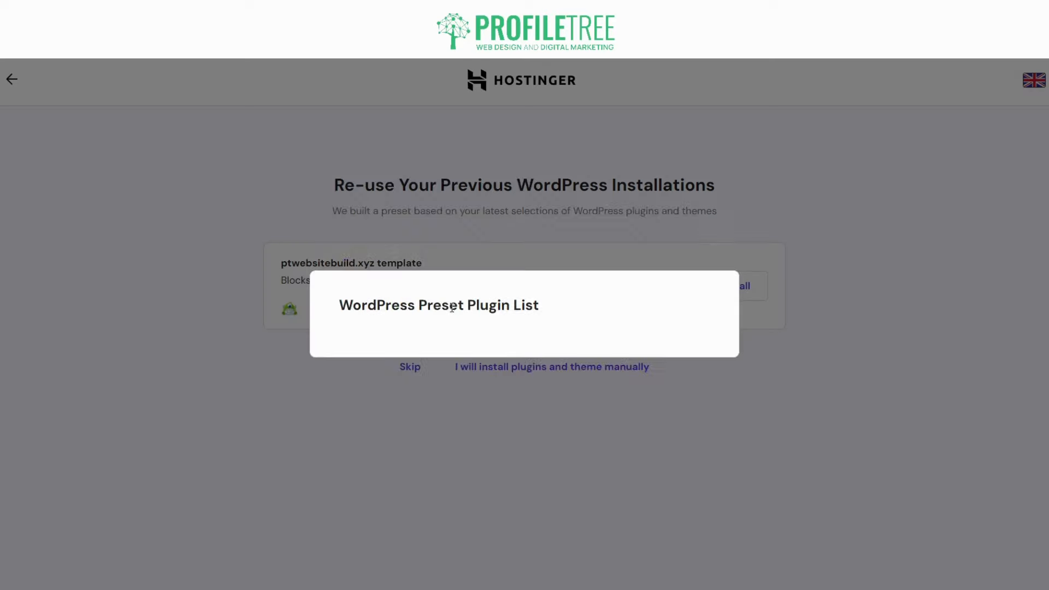
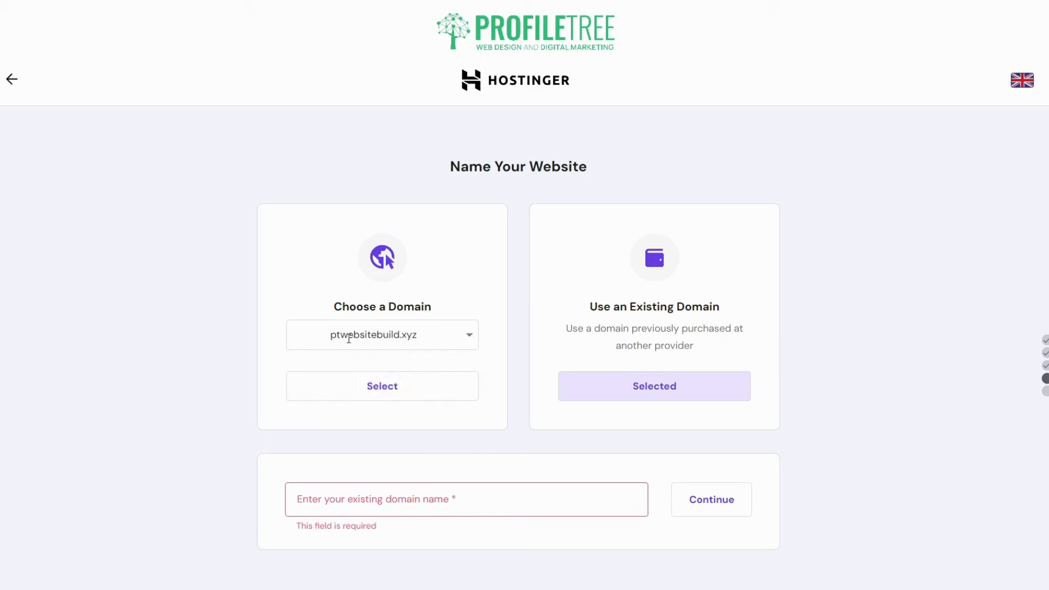
click(340, 335)
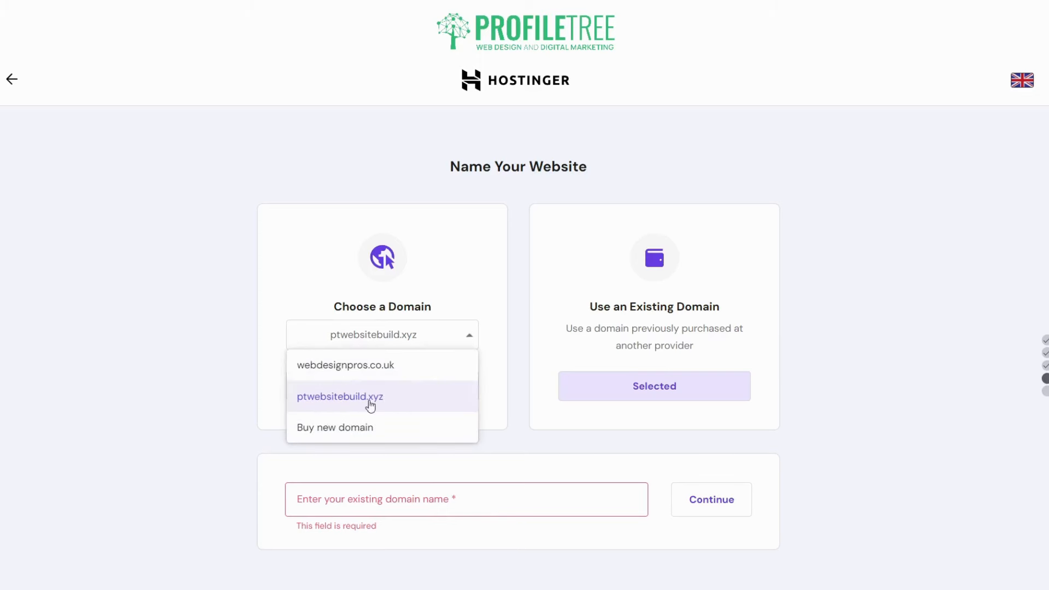
click(483, 372)
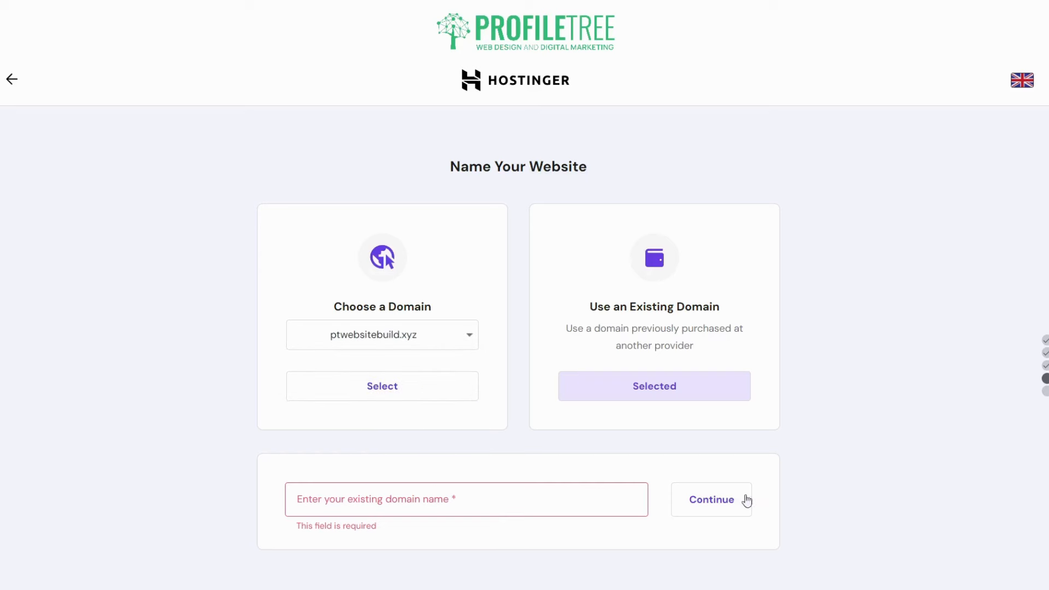
click(424, 389)
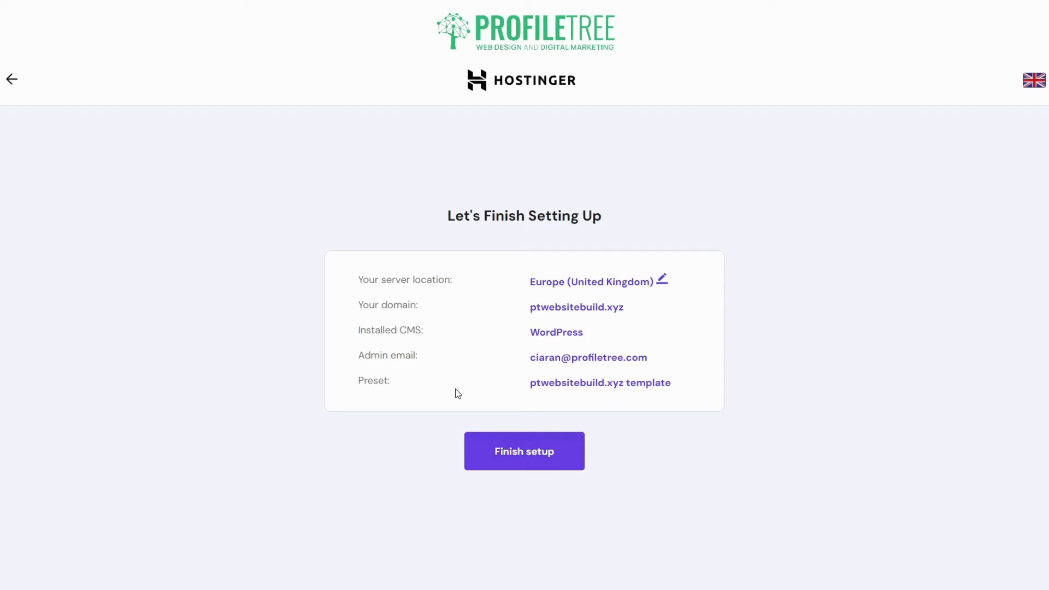
Step: Finish the WordPress website setup and browse the information slides during installation
click(550, 454)
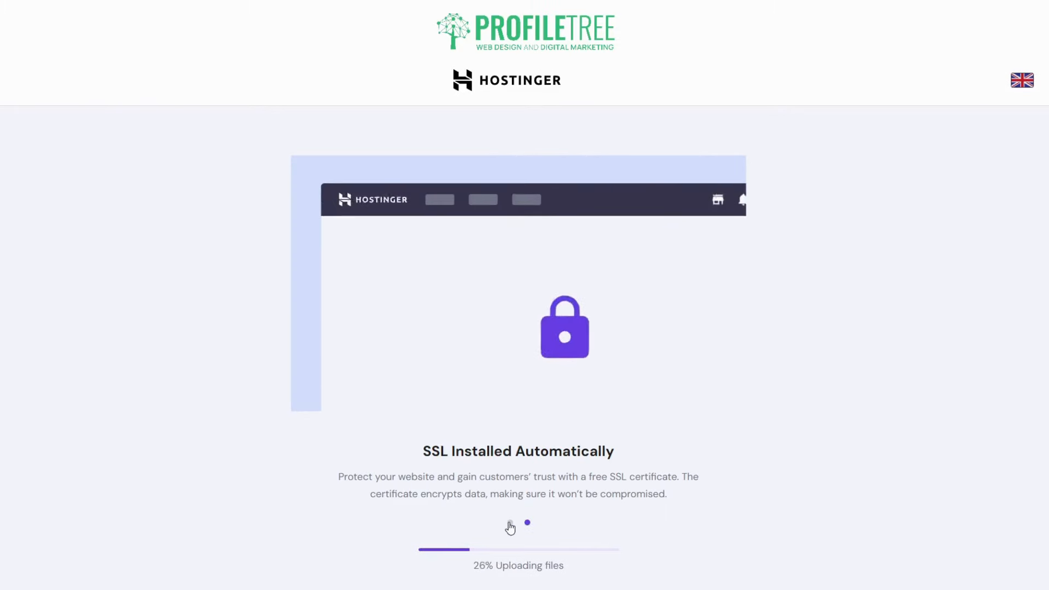
click(510, 524)
click(527, 524)
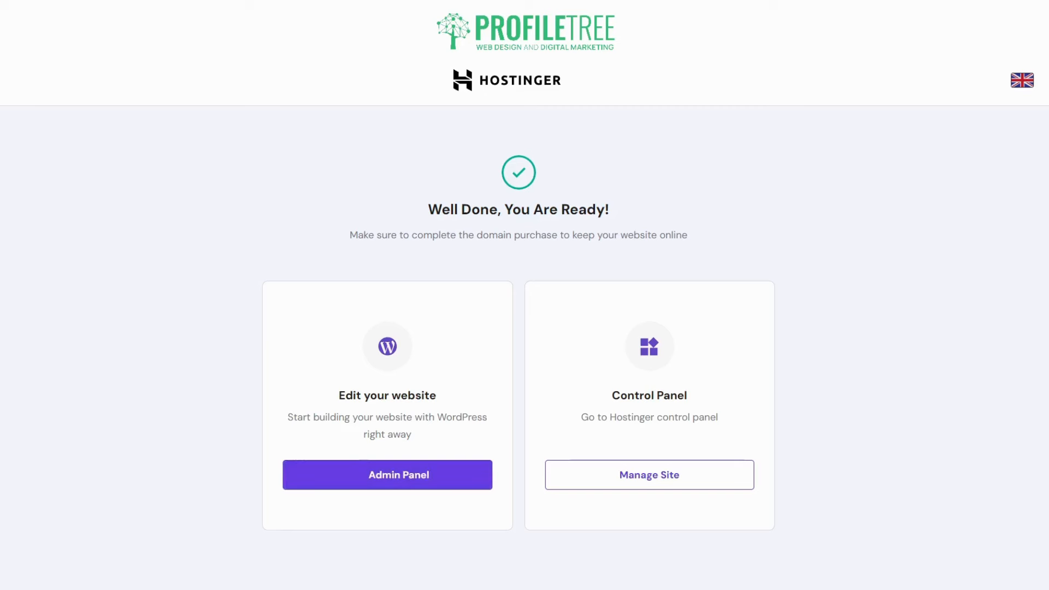
Step: Open the new site's WordPress admin panel and look over its navigation and getting-started checklist
click(350, 468)
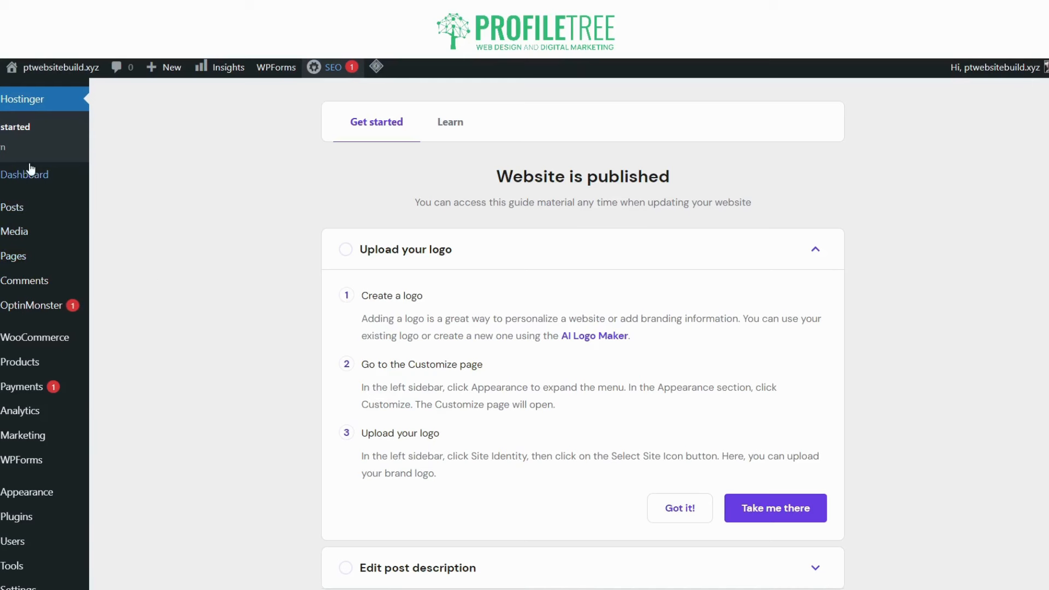
mouse_move(32, 177)
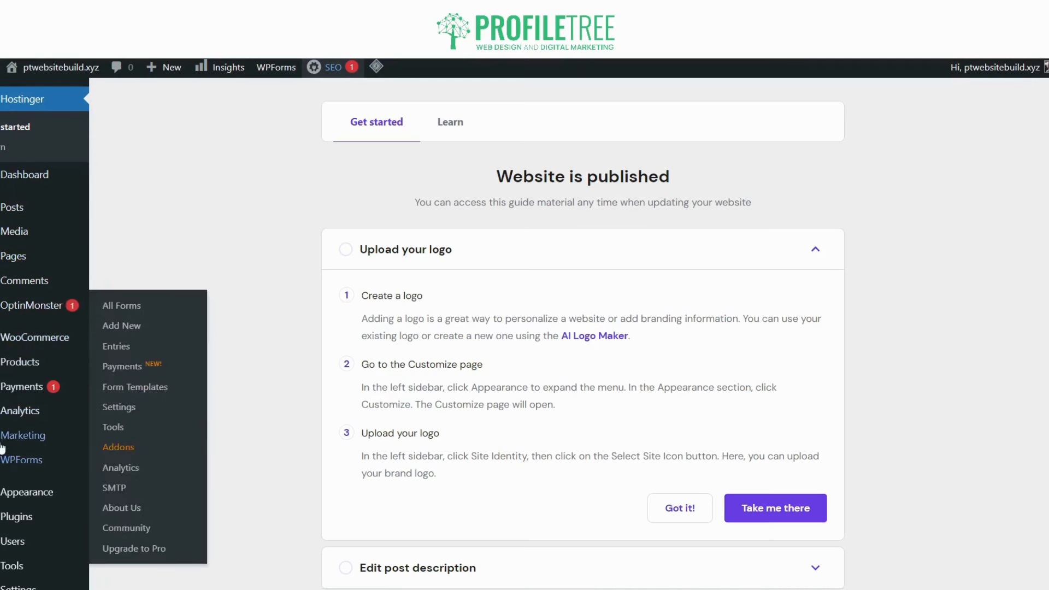
scroll(7, 508, down, 1)
scroll(8, 508, down, 2)
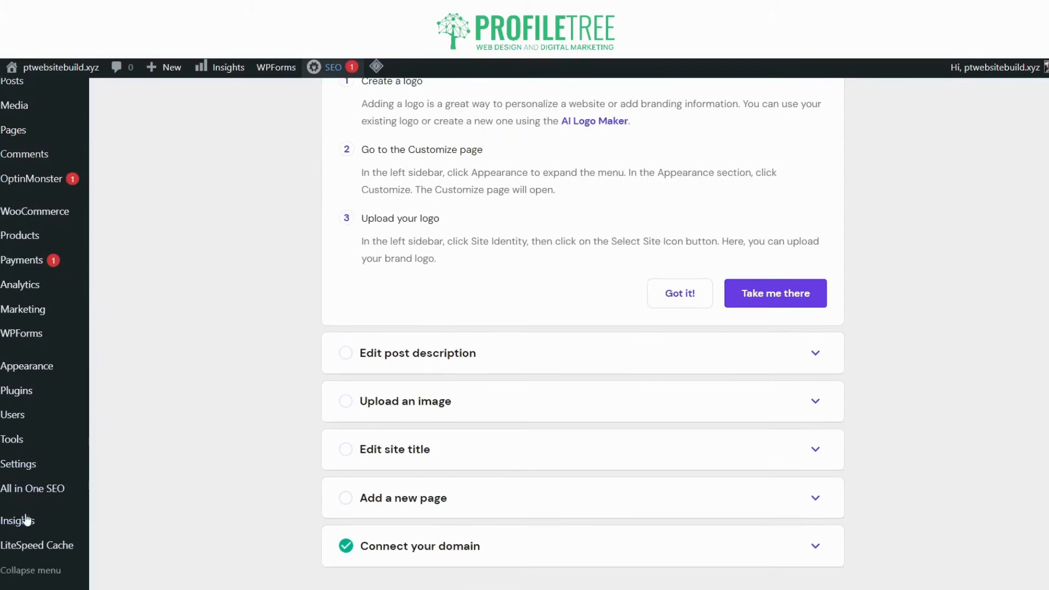
Step: Review the remaining admin navigation and the published-website guide, then collapse the Upload your logo checklist item
mouse_move(24, 494)
mouse_move(29, 525)
mouse_move(32, 218)
scroll(501, 171, up, 4)
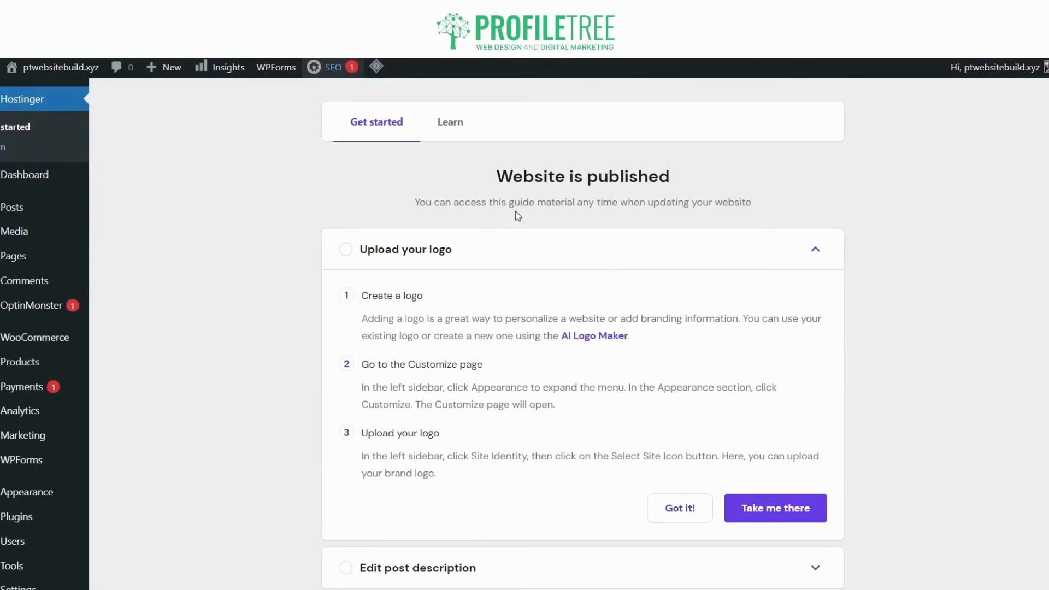
drag(505, 175, 646, 196)
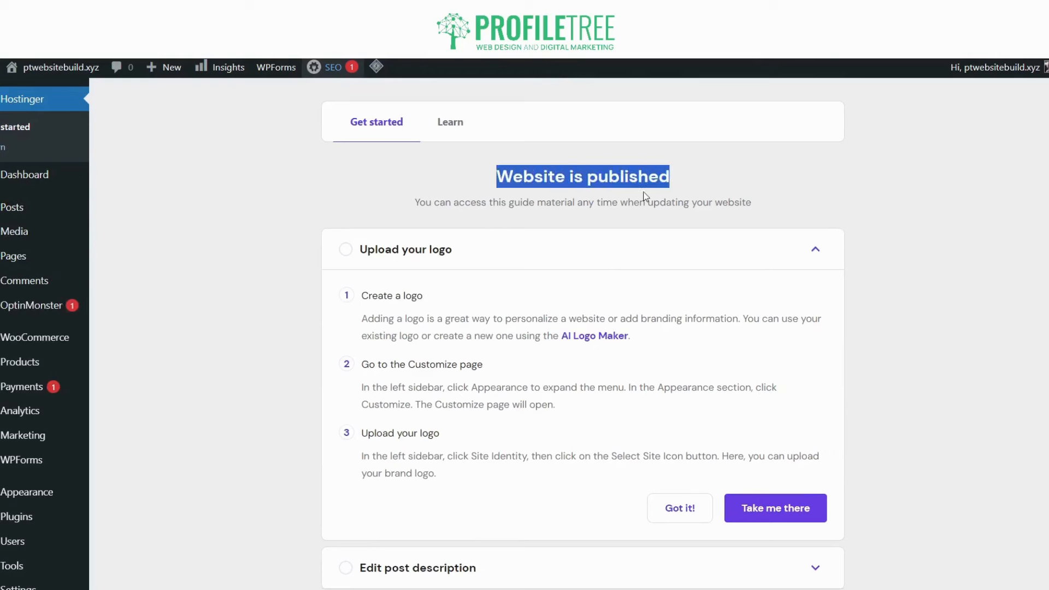
click(386, 264)
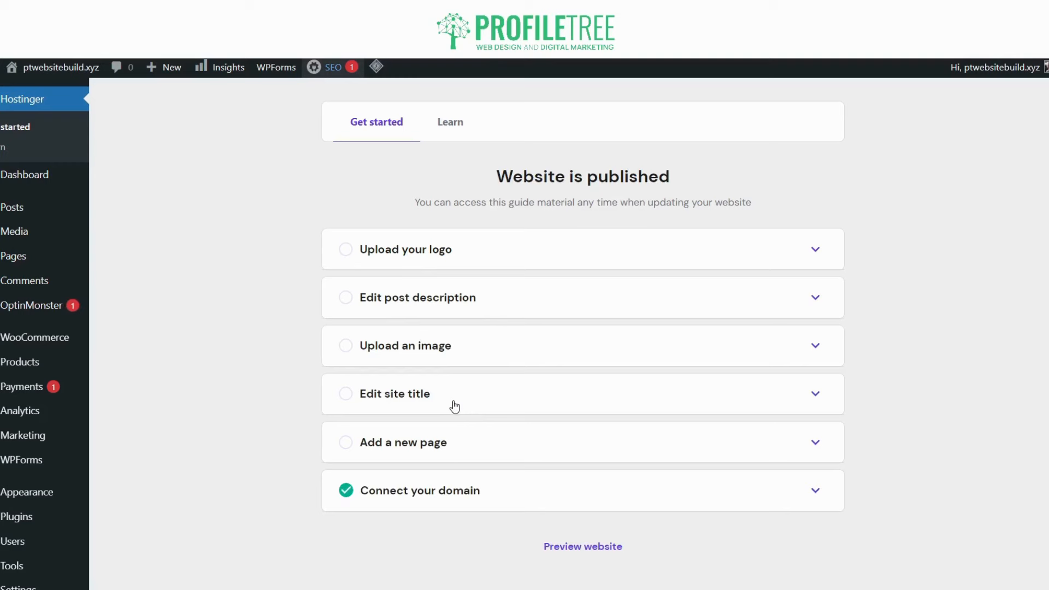
Step: Preview the website and look through its Cart, Checkout, My Account and Shop pages, finishing on My Account
click(589, 549)
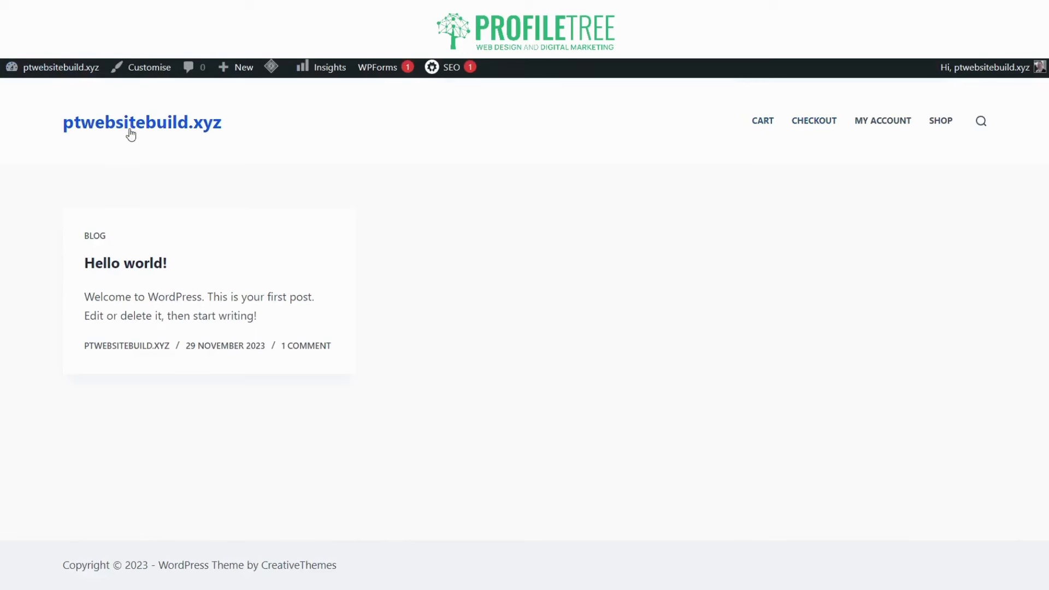
click(814, 131)
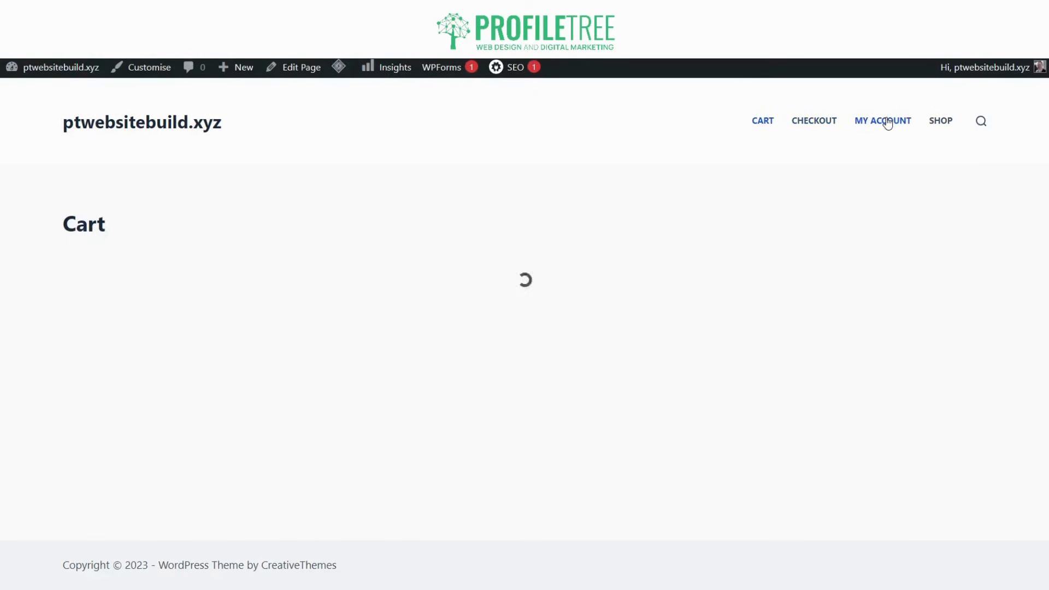
click(831, 126)
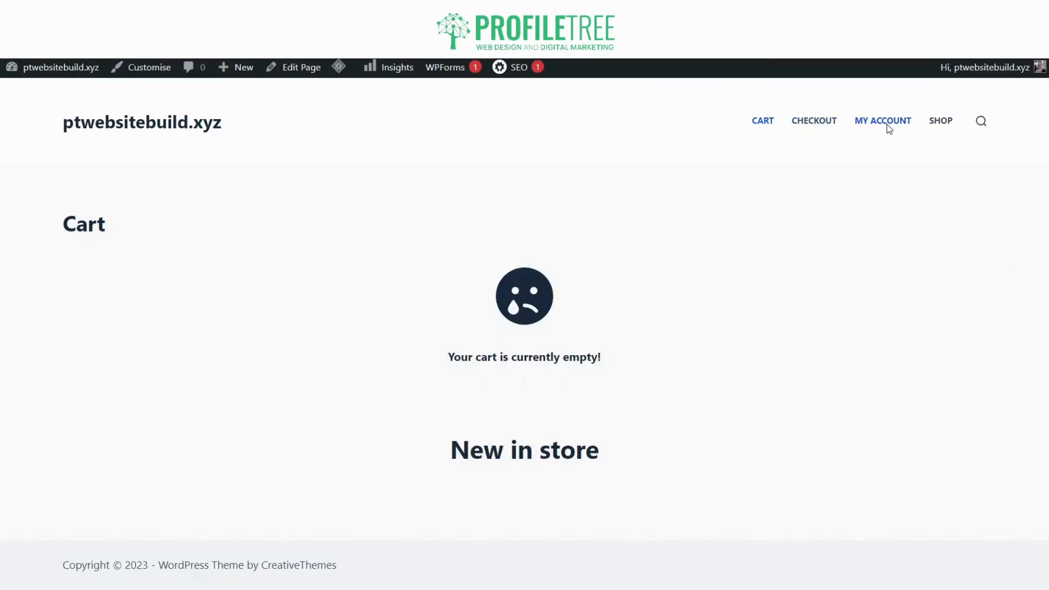
click(887, 123)
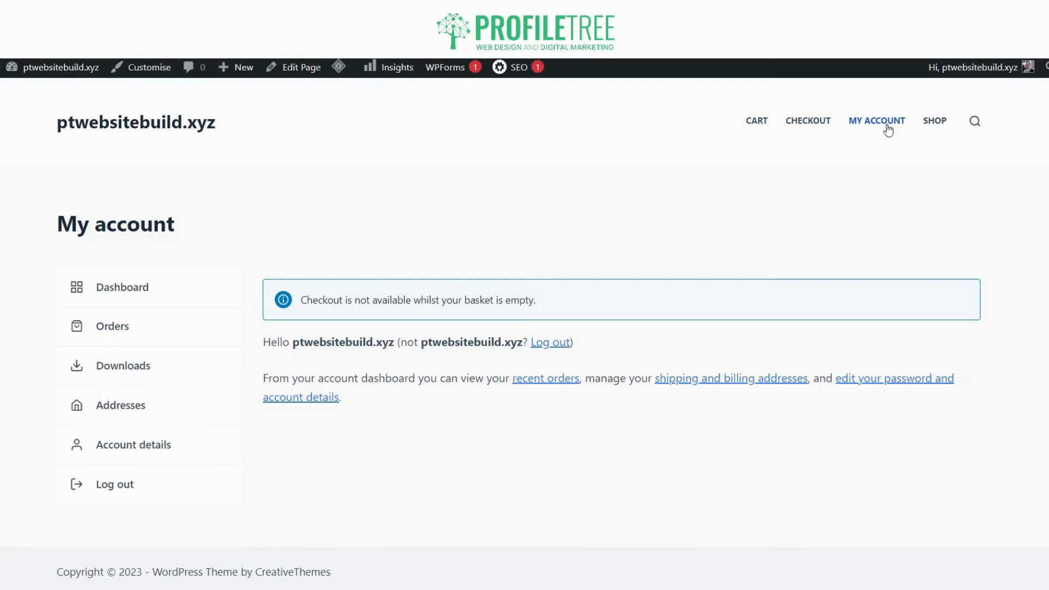
click(942, 122)
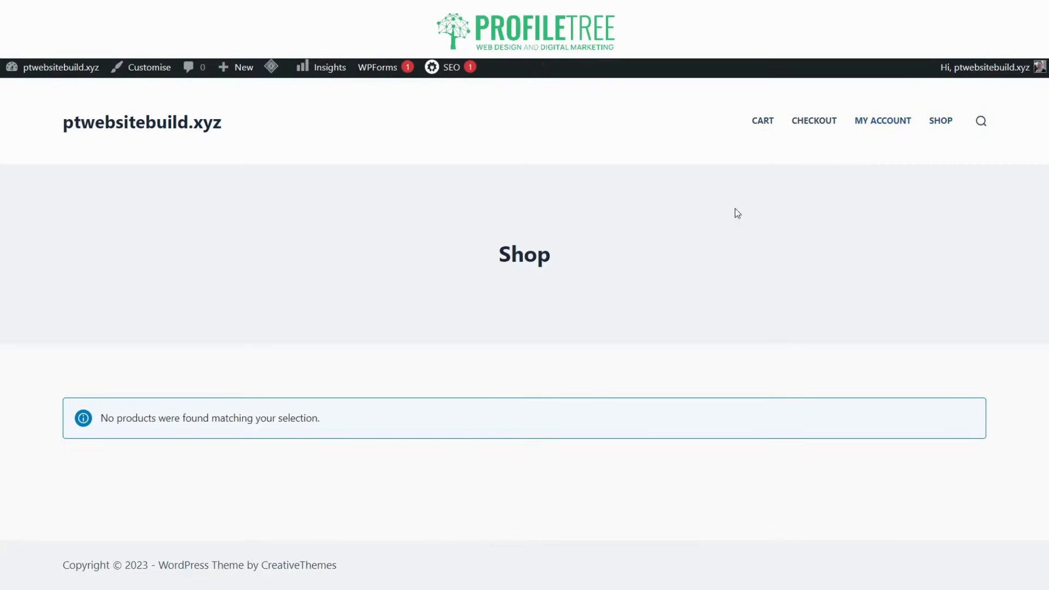
click(896, 131)
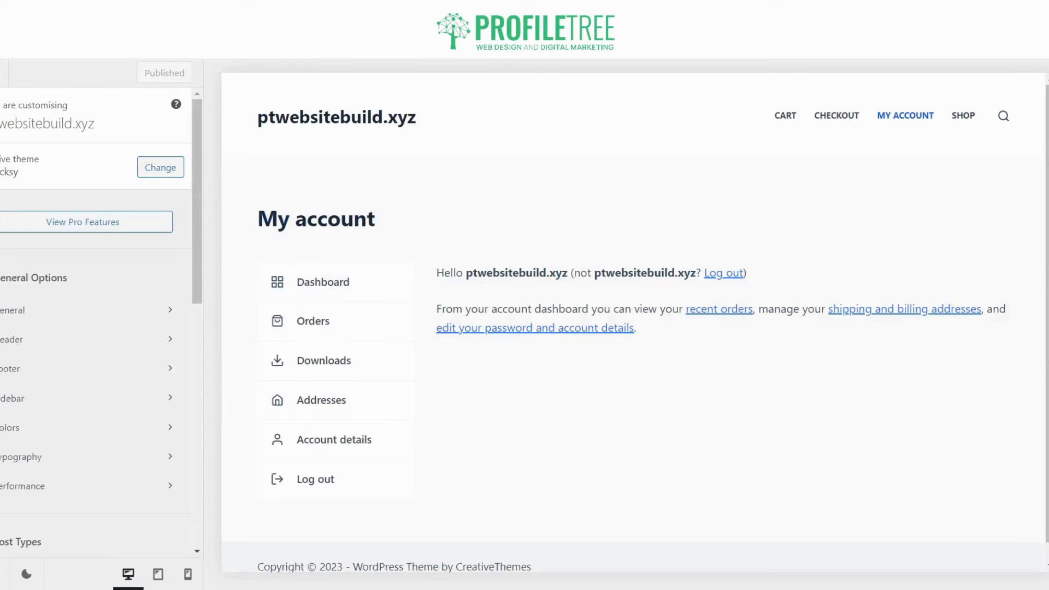
Step: View the installed themes available in the site Customiser, then return to the main customisation options
click(158, 168)
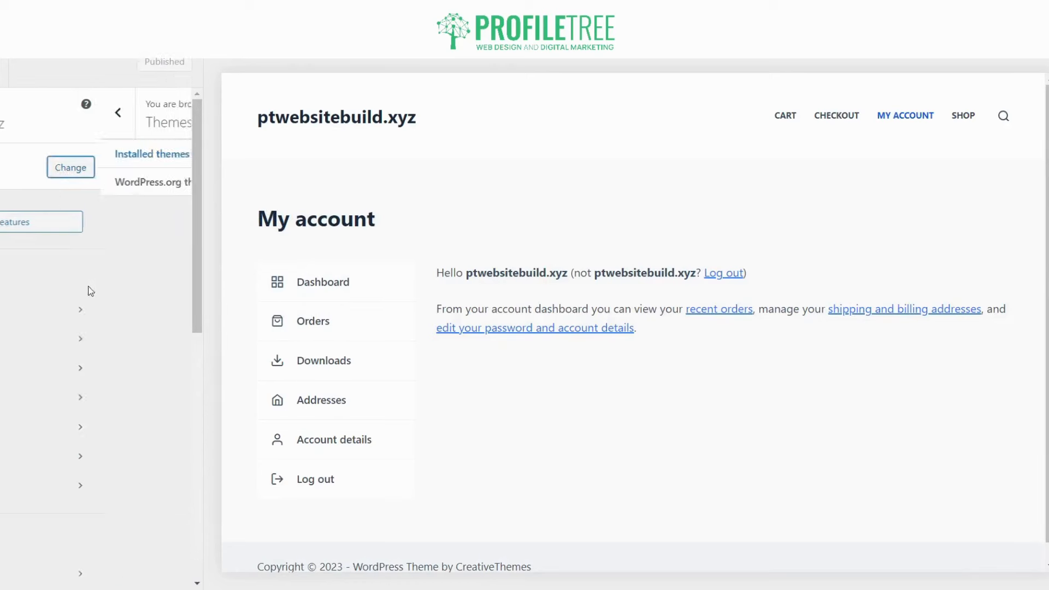
mouse_move(327, 412)
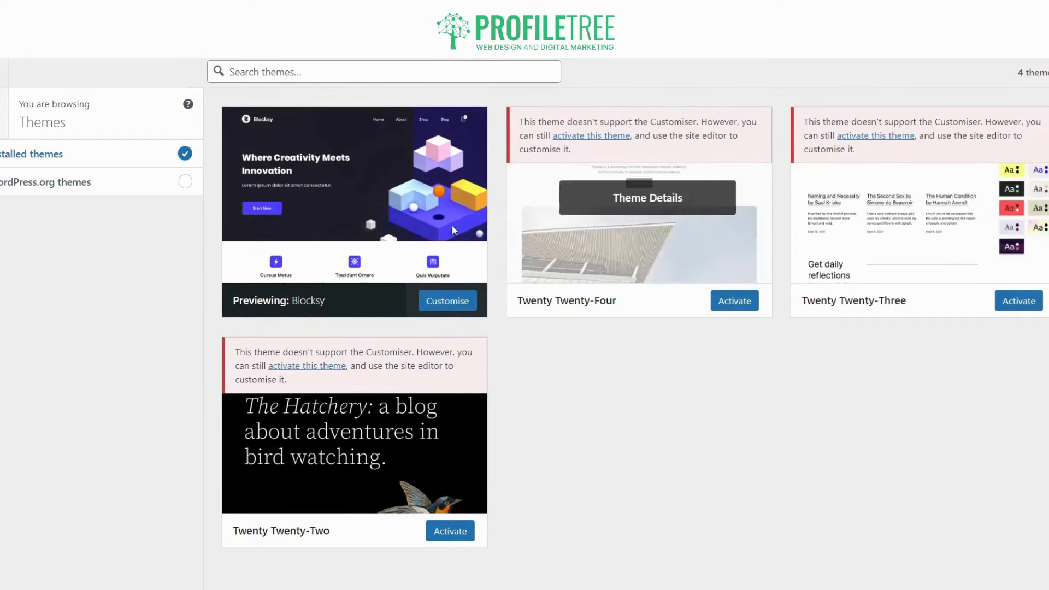
click(340, 73)
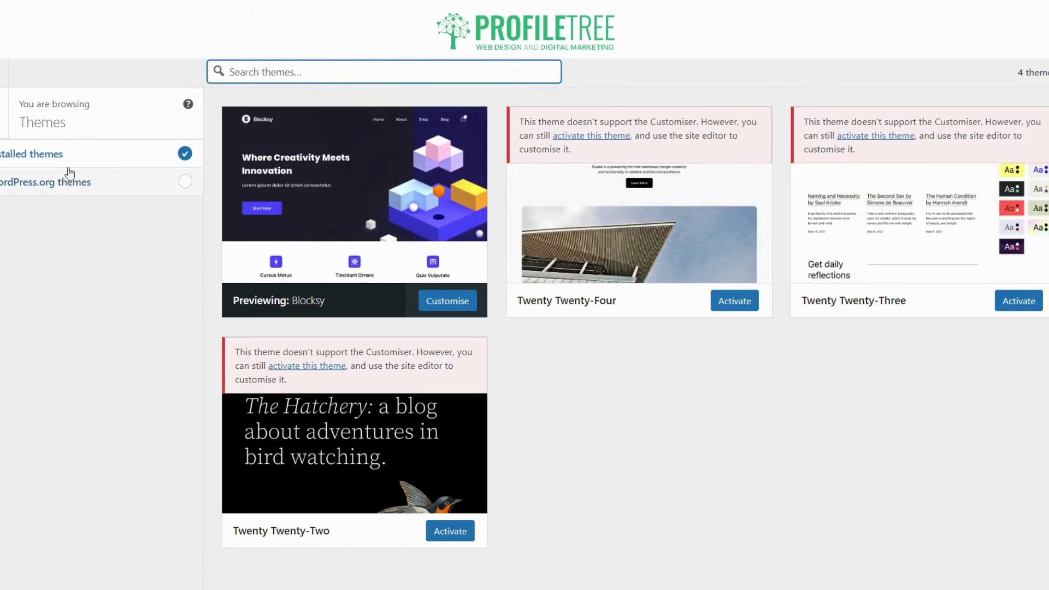
click(1, 125)
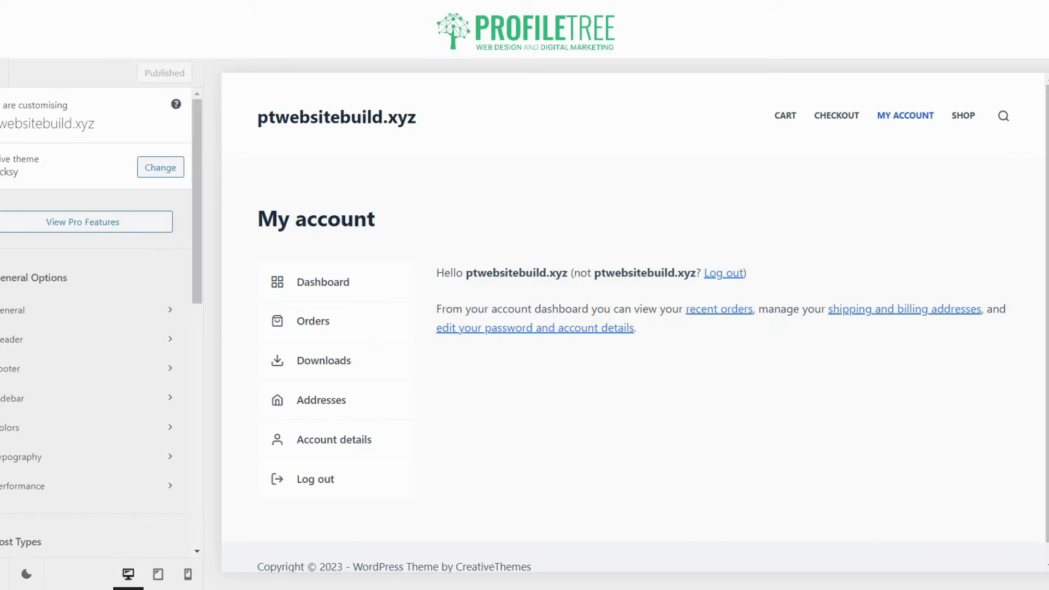